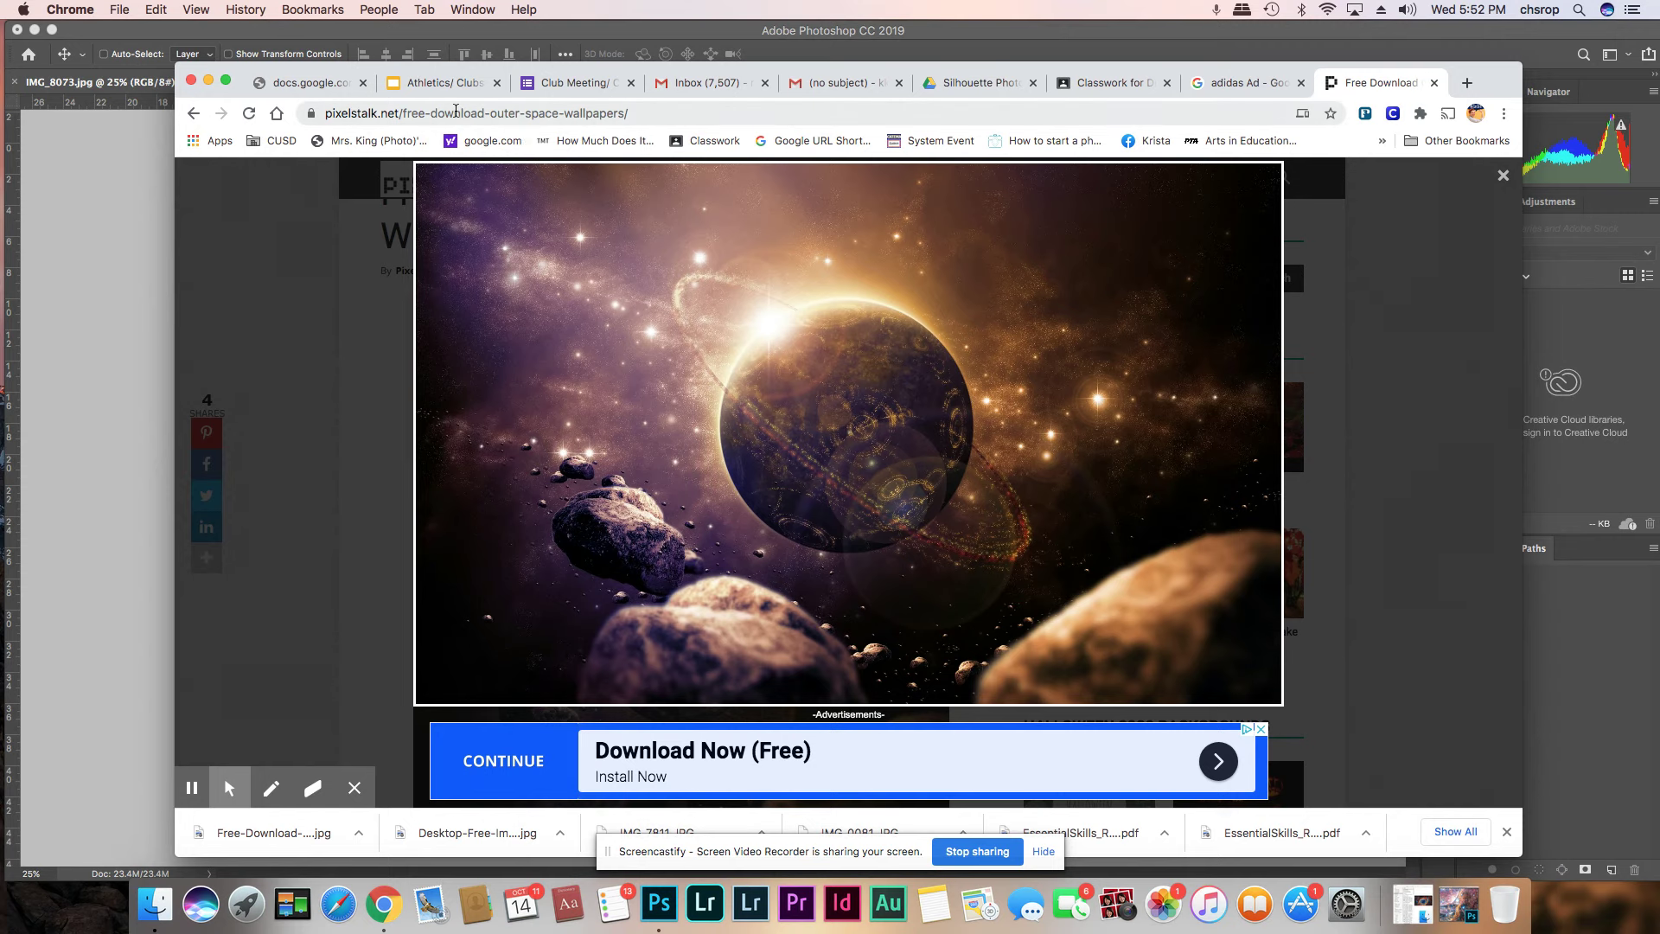
- Find the eclipse-over-Earth wallpaper on the pixelstalk page and open it at full size
{"action": "left_click", "coordinate": [364, 192]}
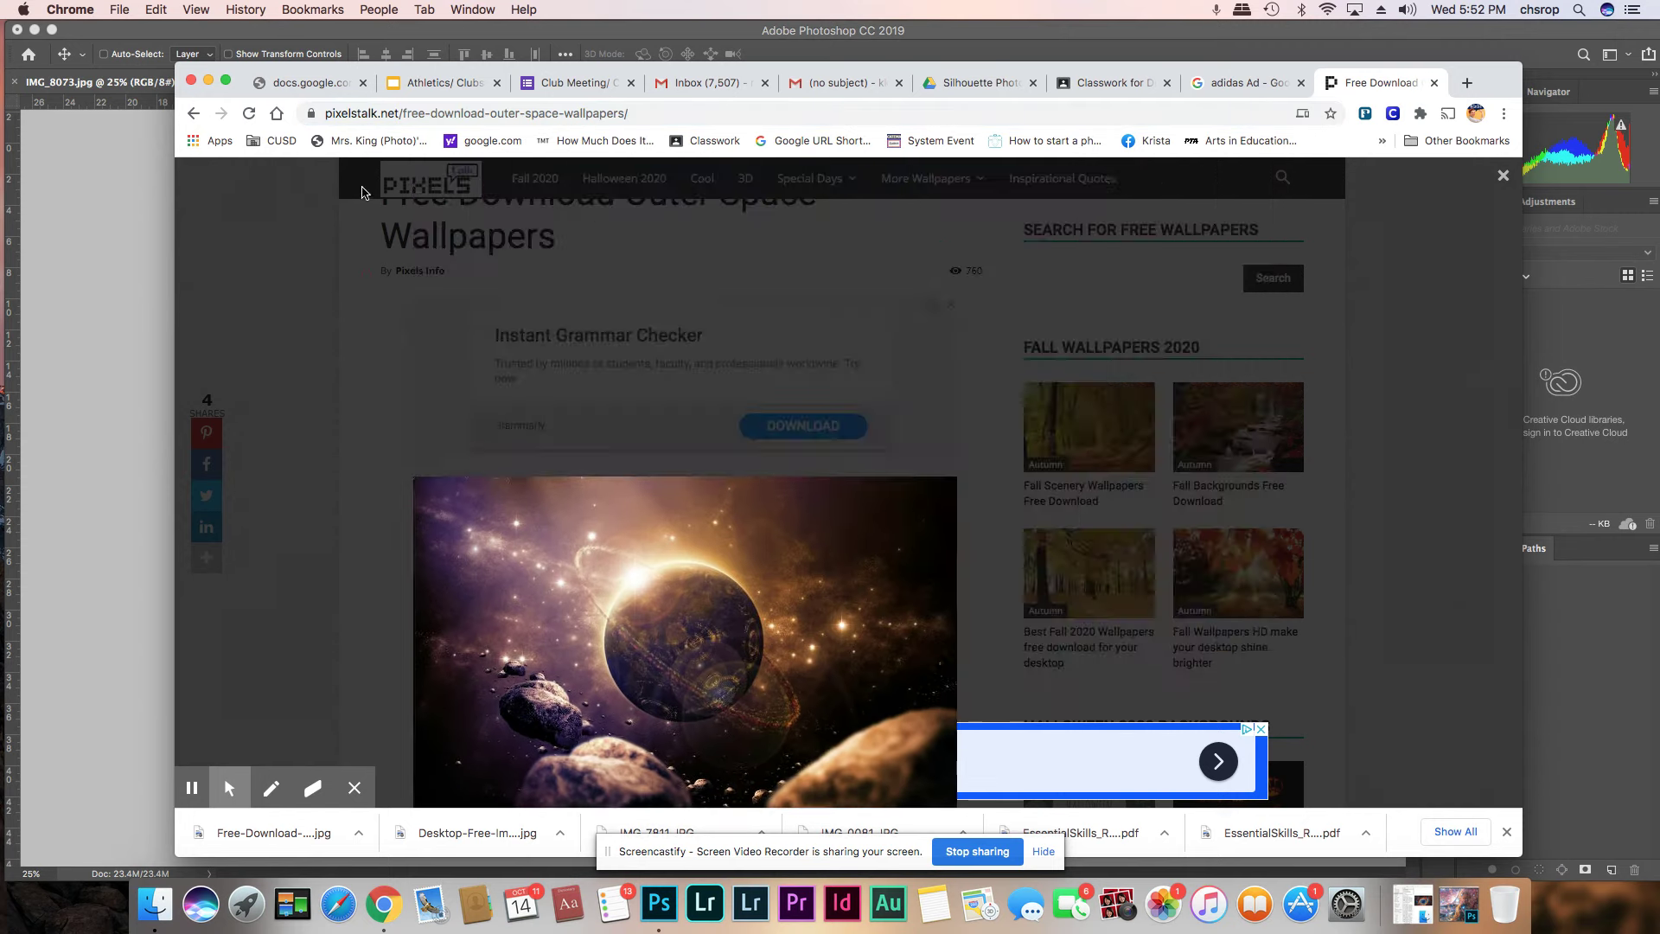
{"action": "scroll", "coordinate": [595, 409], "scroll_direction": "up", "scroll_amount": 2}
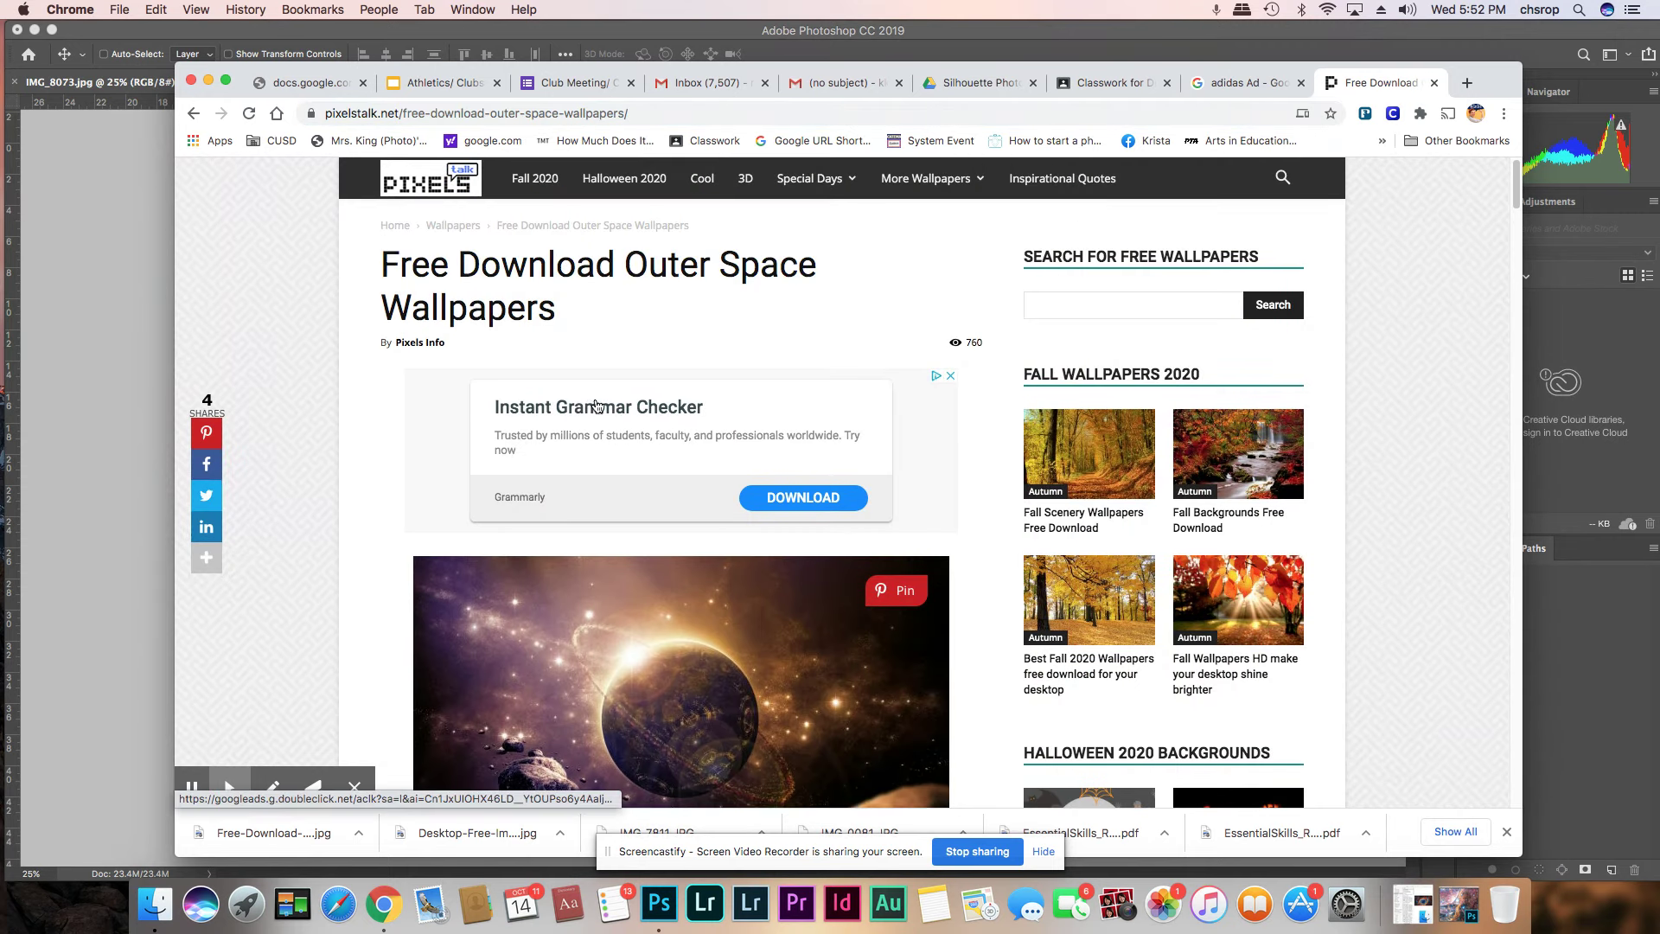
{"action": "scroll", "coordinate": [609, 337], "scroll_direction": "down", "scroll_amount": 2}
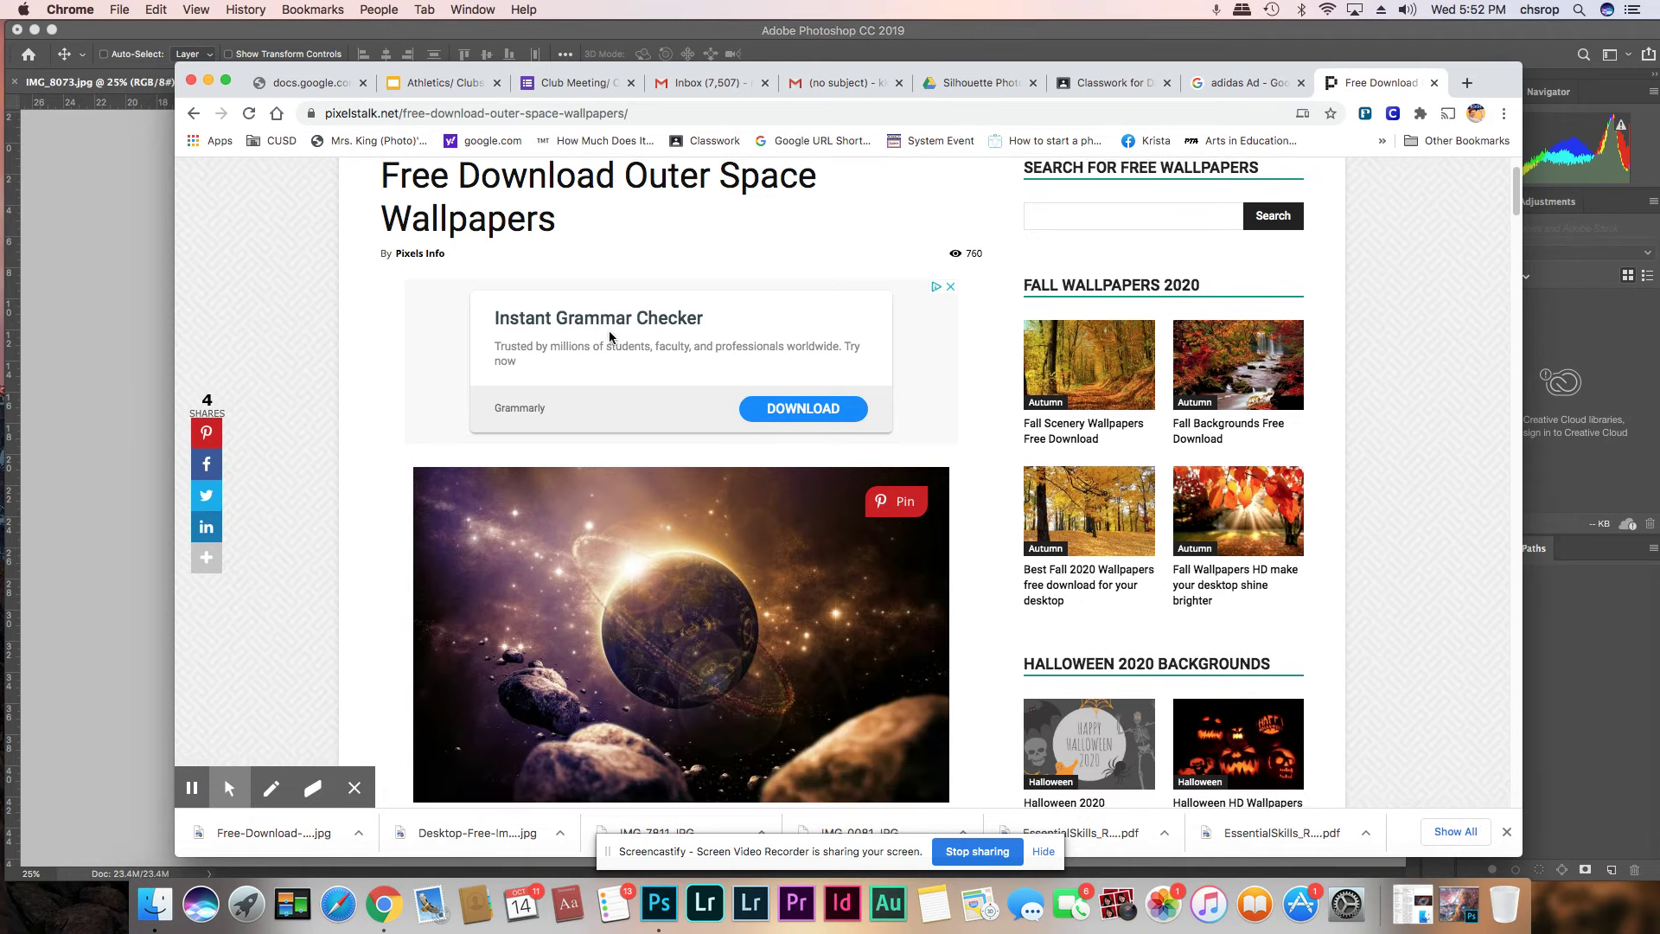
{"action": "scroll", "coordinate": [610, 337], "scroll_direction": "down", "scroll_amount": 10}
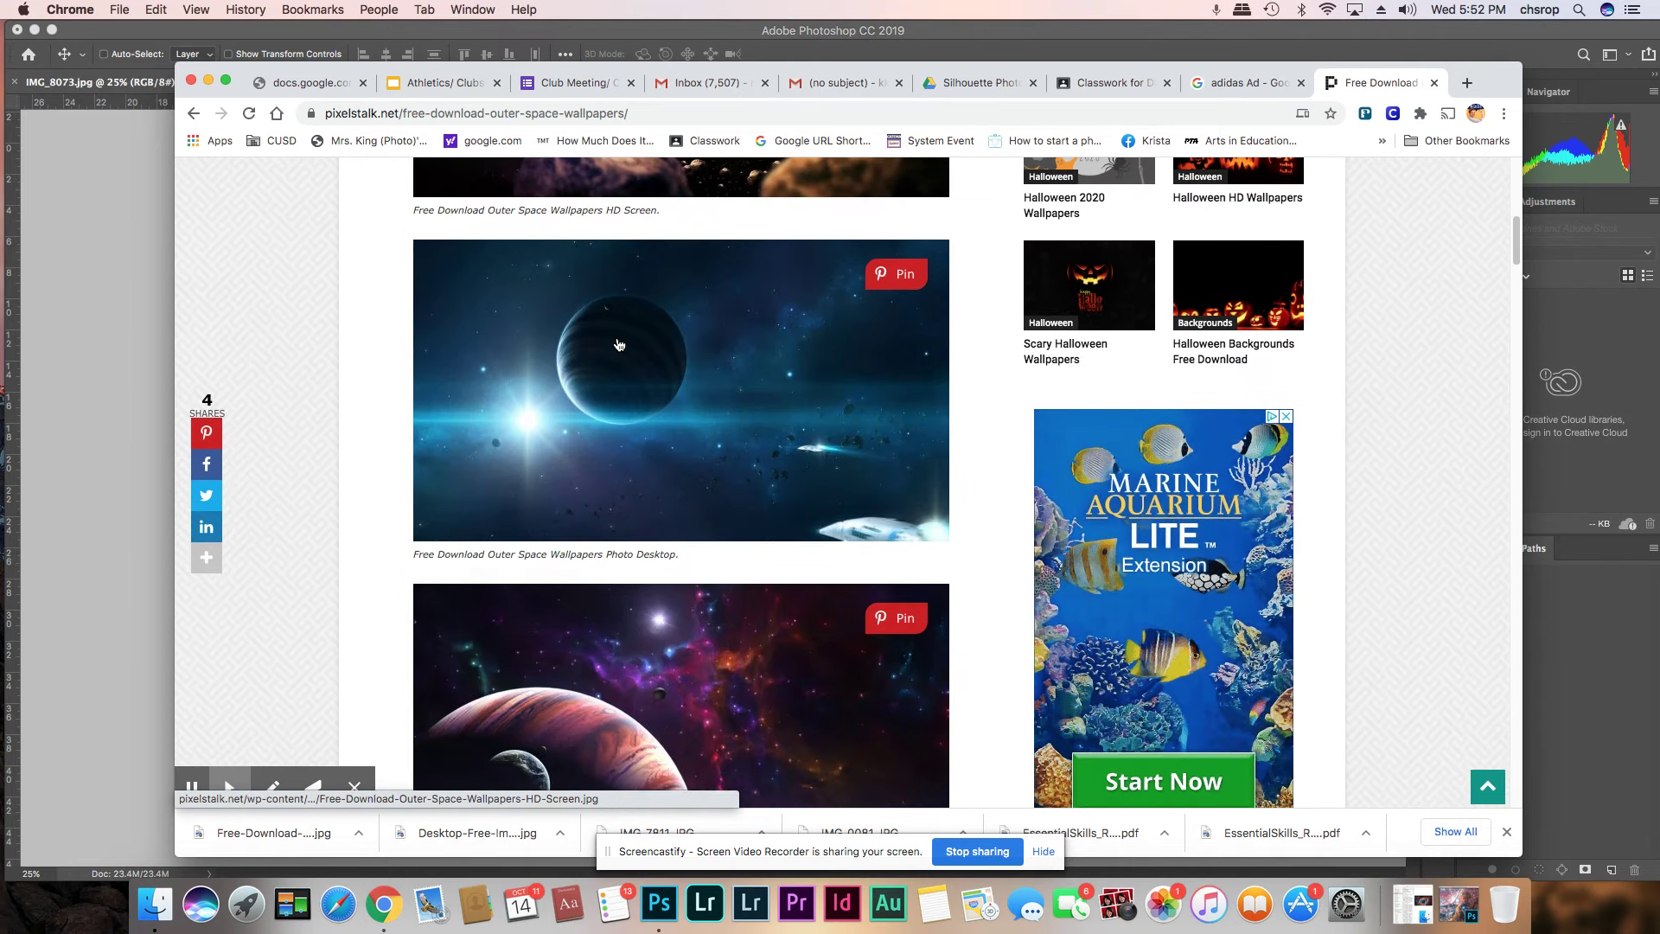
{"action": "scroll", "coordinate": [619, 345], "scroll_direction": "down", "scroll_amount": 11}
{"action": "scroll", "coordinate": [636, 355], "scroll_direction": "down", "scroll_amount": 15}
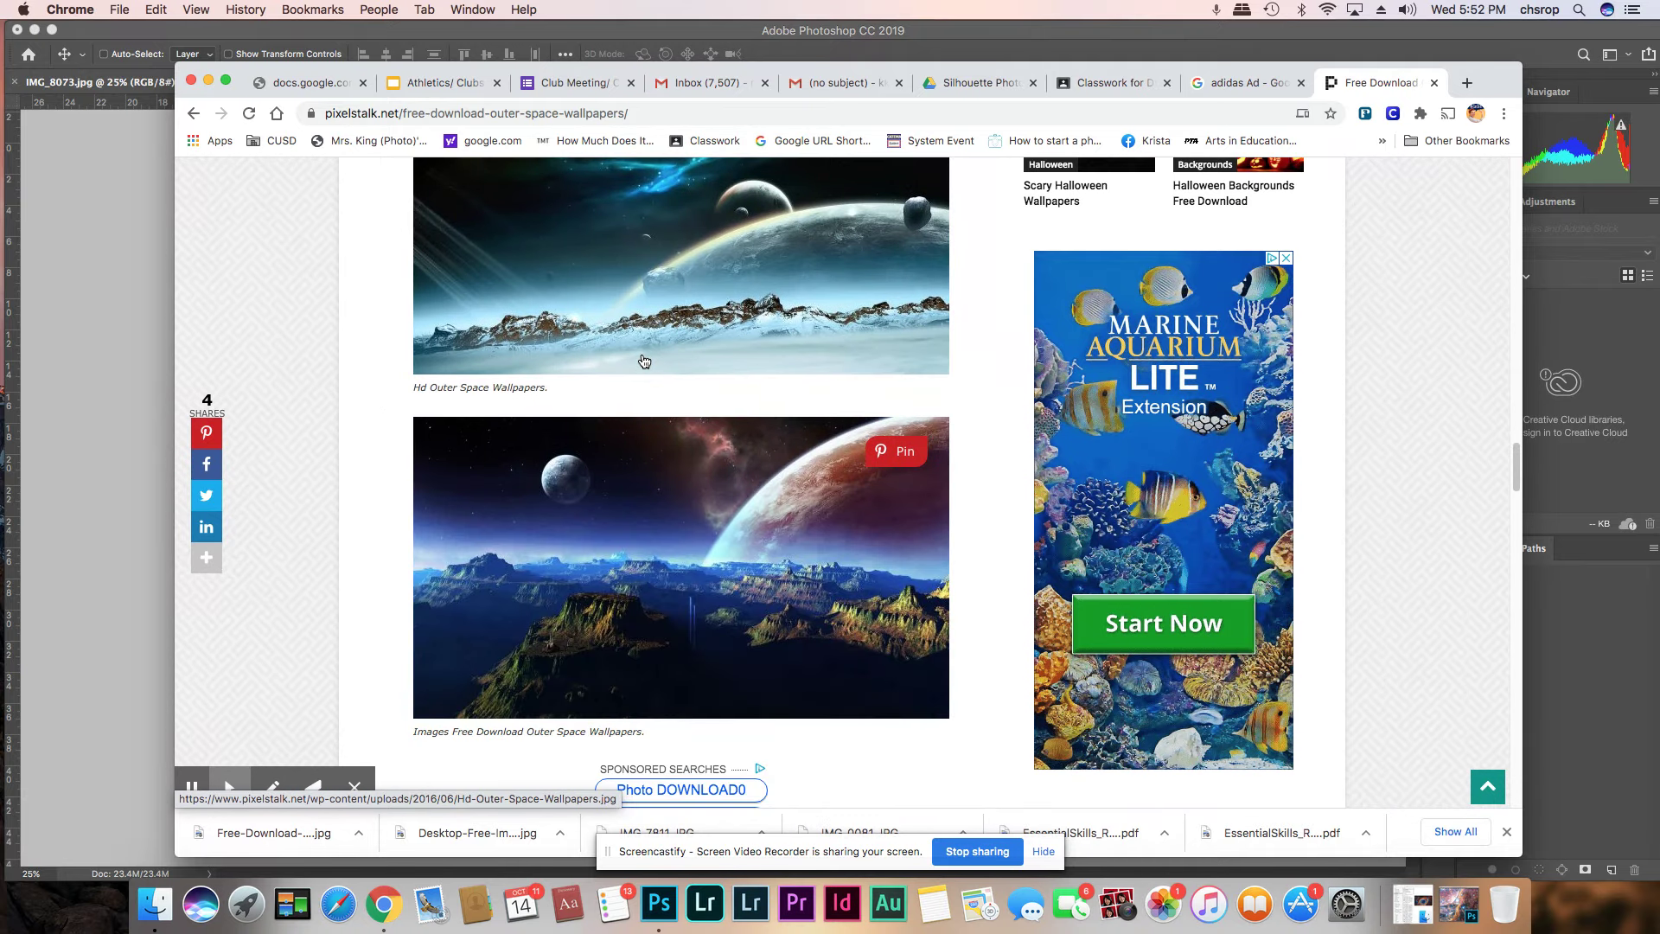
{"action": "scroll", "coordinate": [644, 360], "scroll_direction": "down", "scroll_amount": 14}
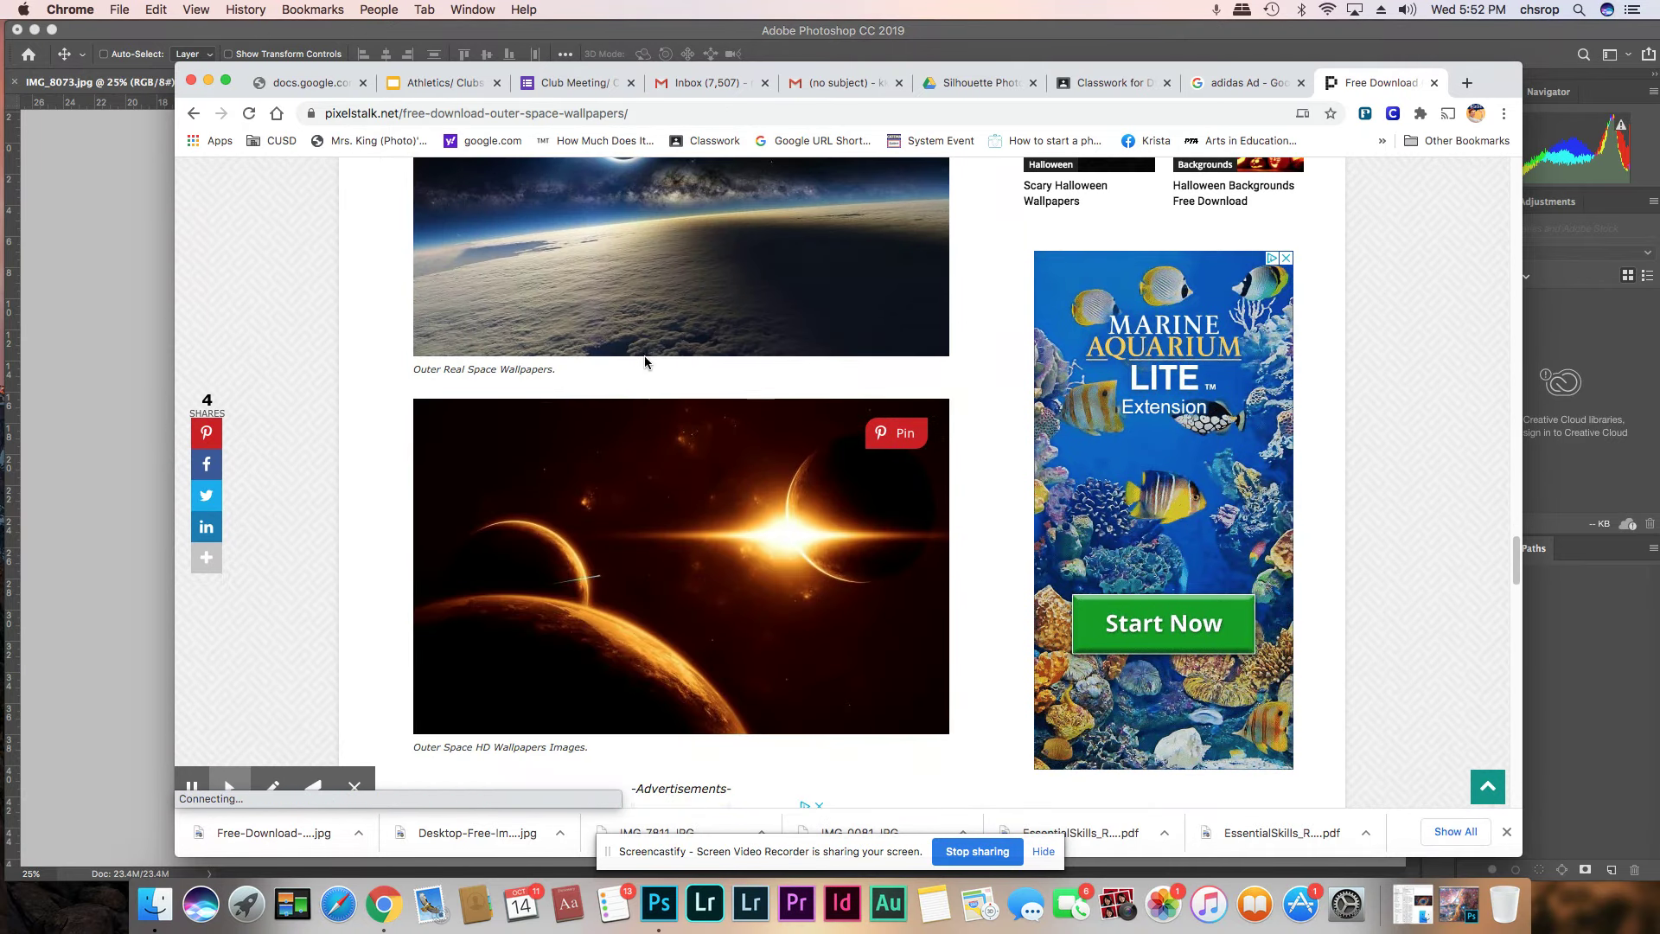
{"action": "scroll", "coordinate": [645, 361], "scroll_direction": "up", "scroll_amount": 3}
{"action": "left_click", "coordinate": [714, 373]}
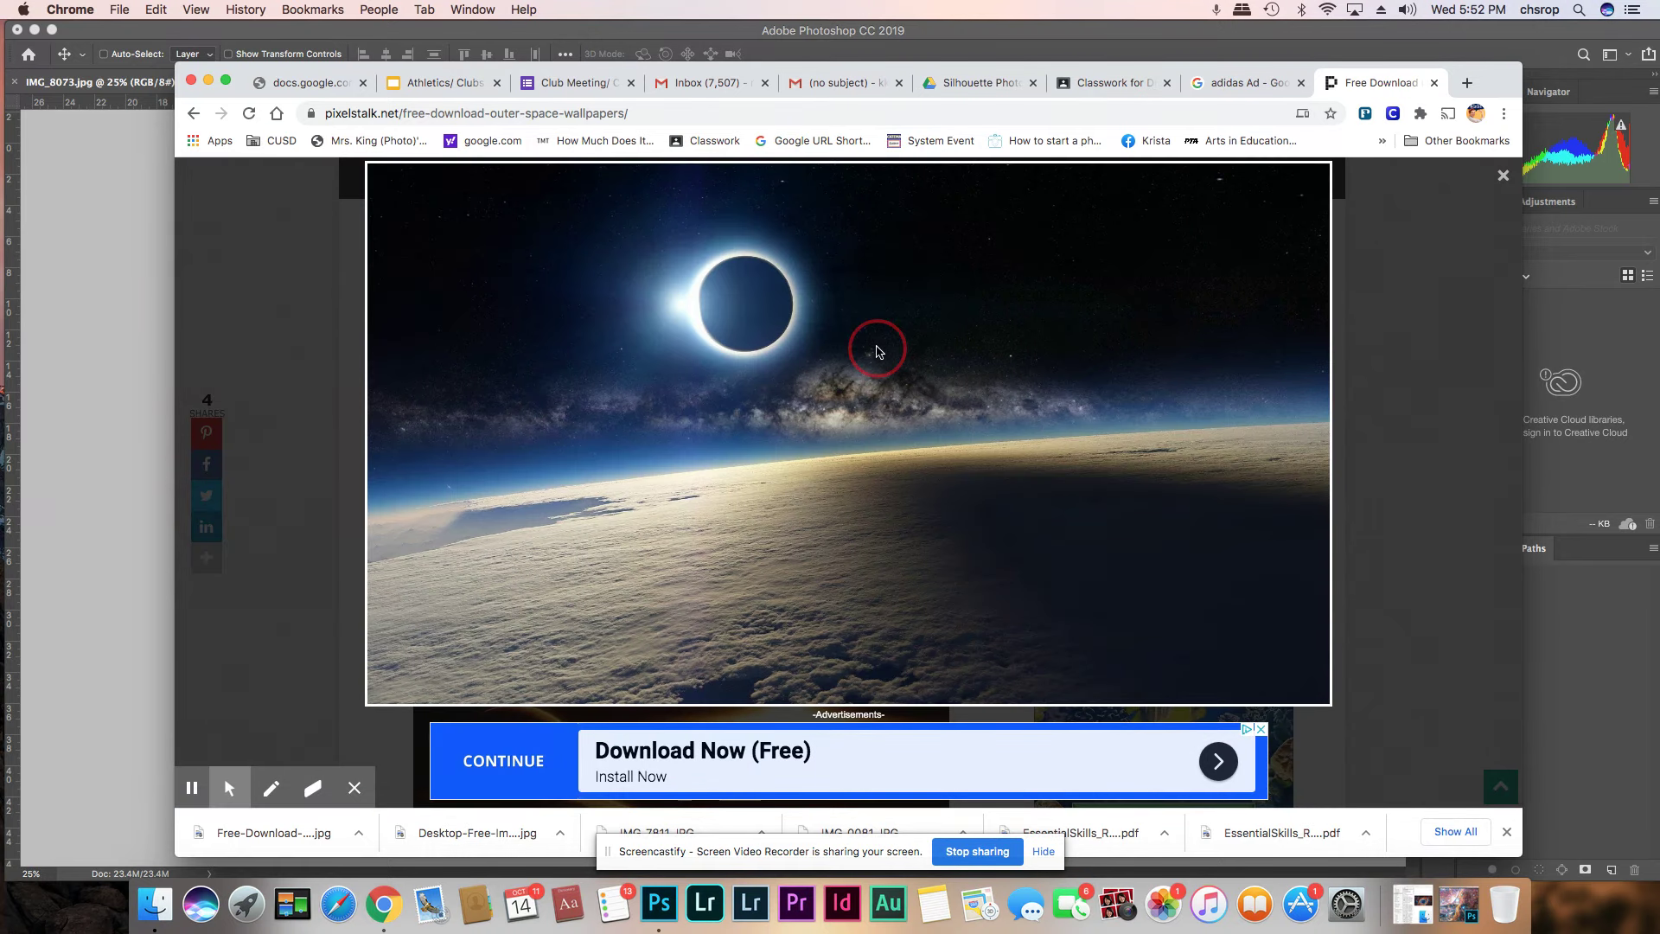
- Save the eclipse wallpaper as a JPEG to disk, then minimize Chrome
{"action": "right_click", "coordinate": [878, 350]}
{"action": "left_click", "coordinate": [900, 370]}
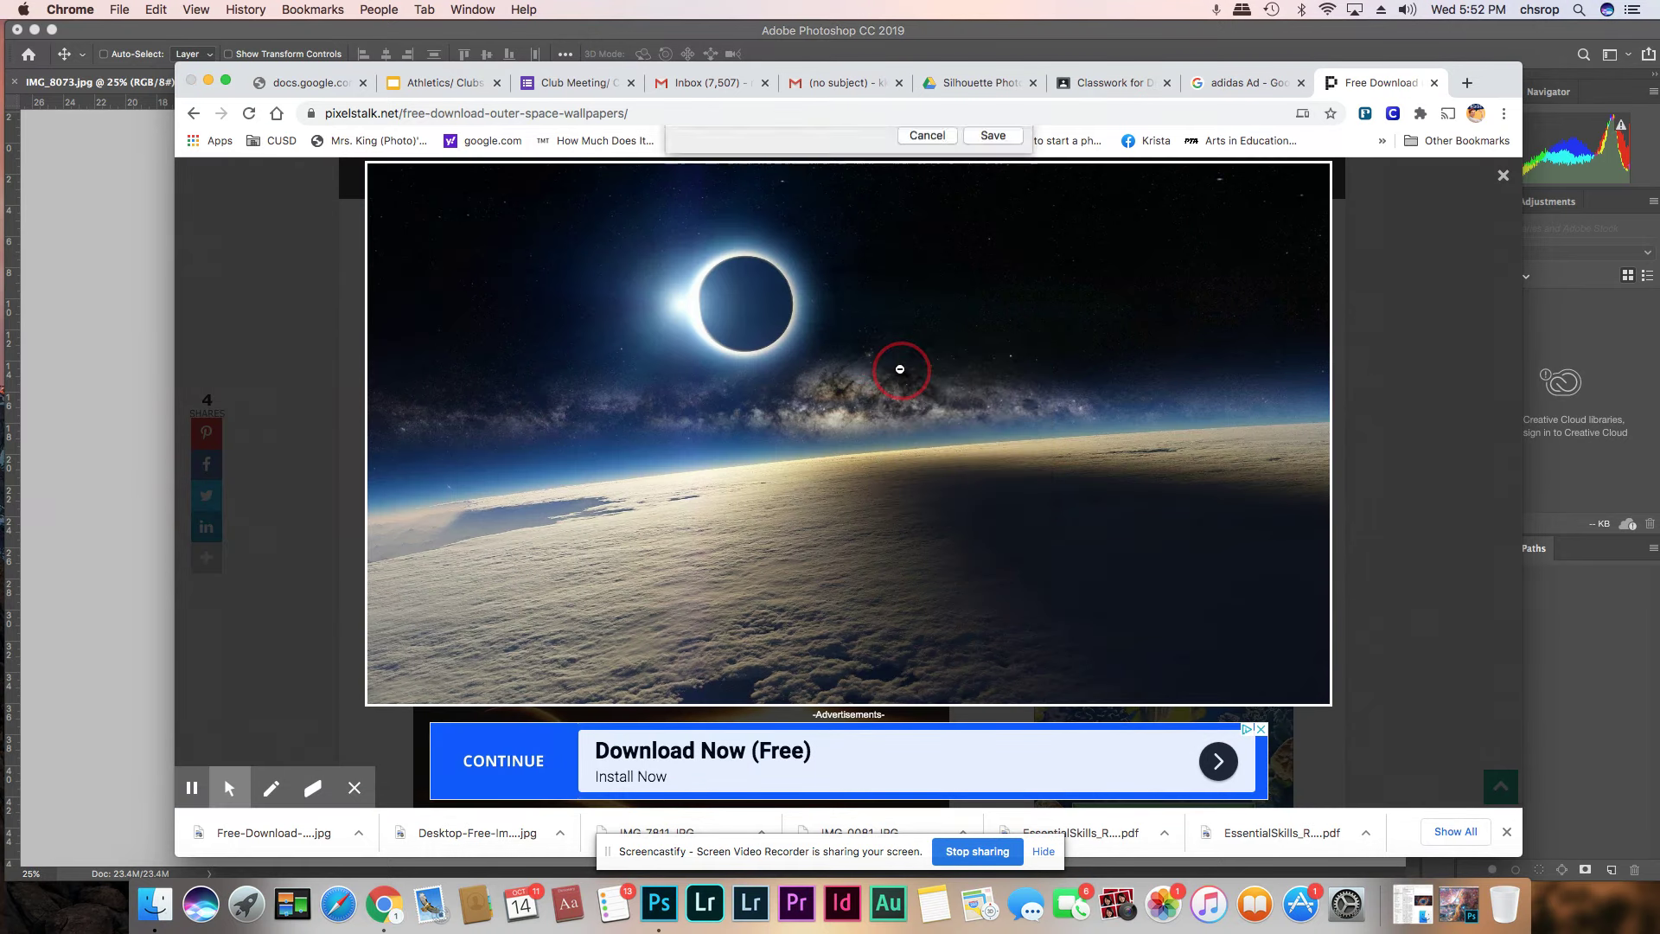
{"action": "left_click", "coordinate": [987, 306]}
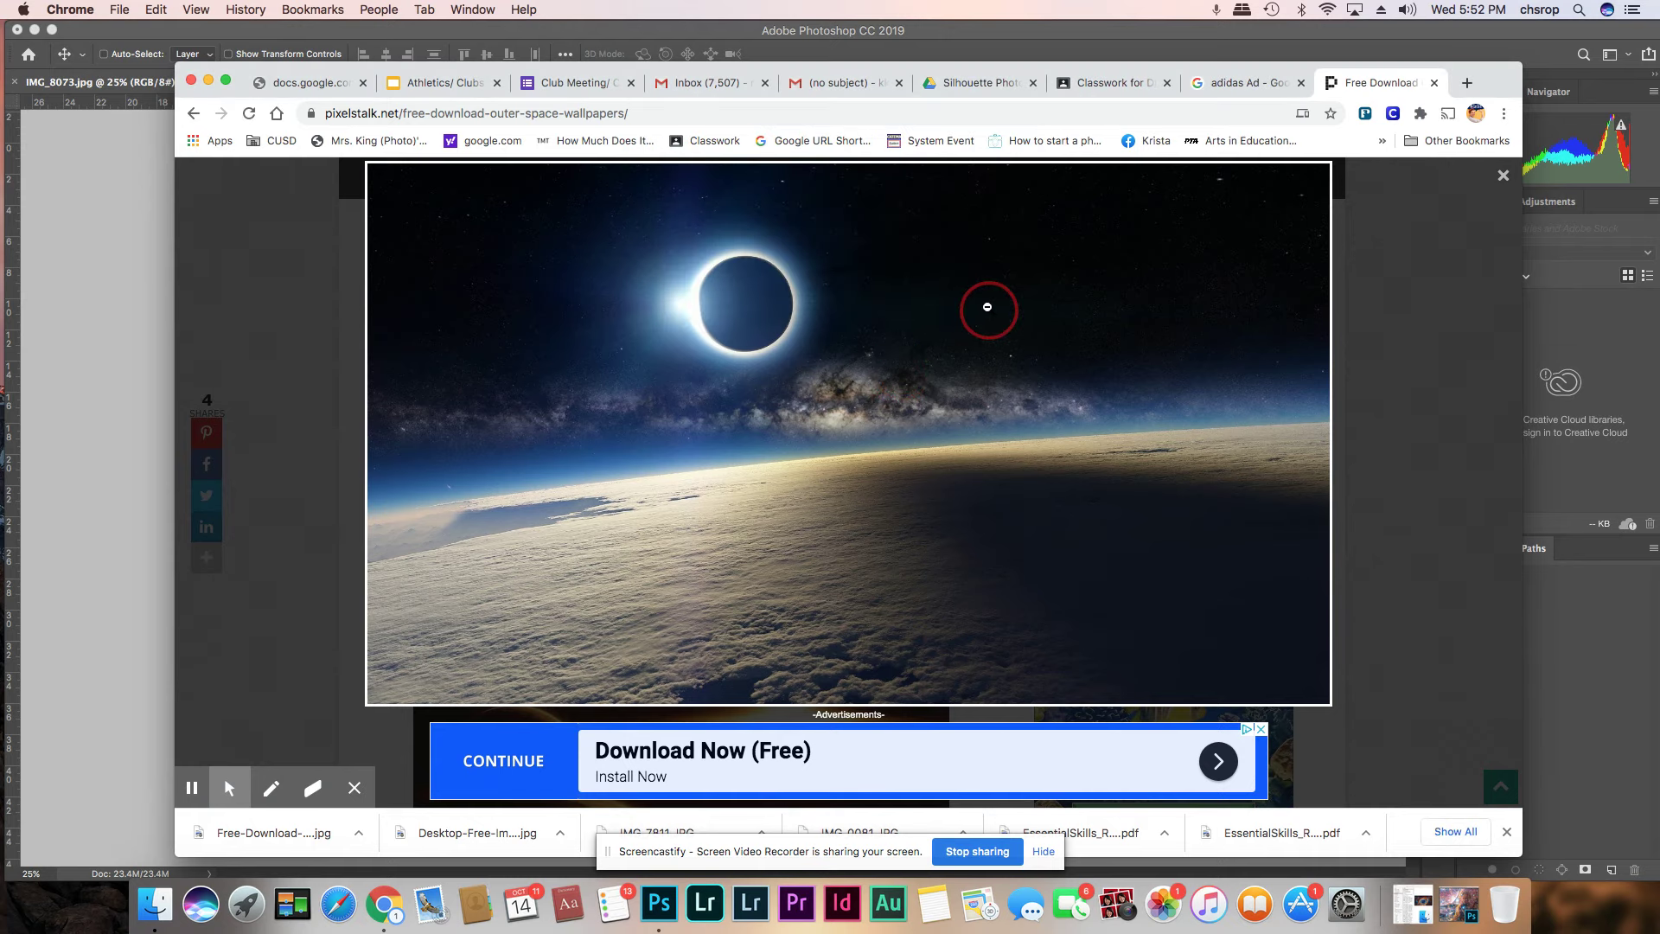
{"action": "left_click", "coordinate": [209, 80]}
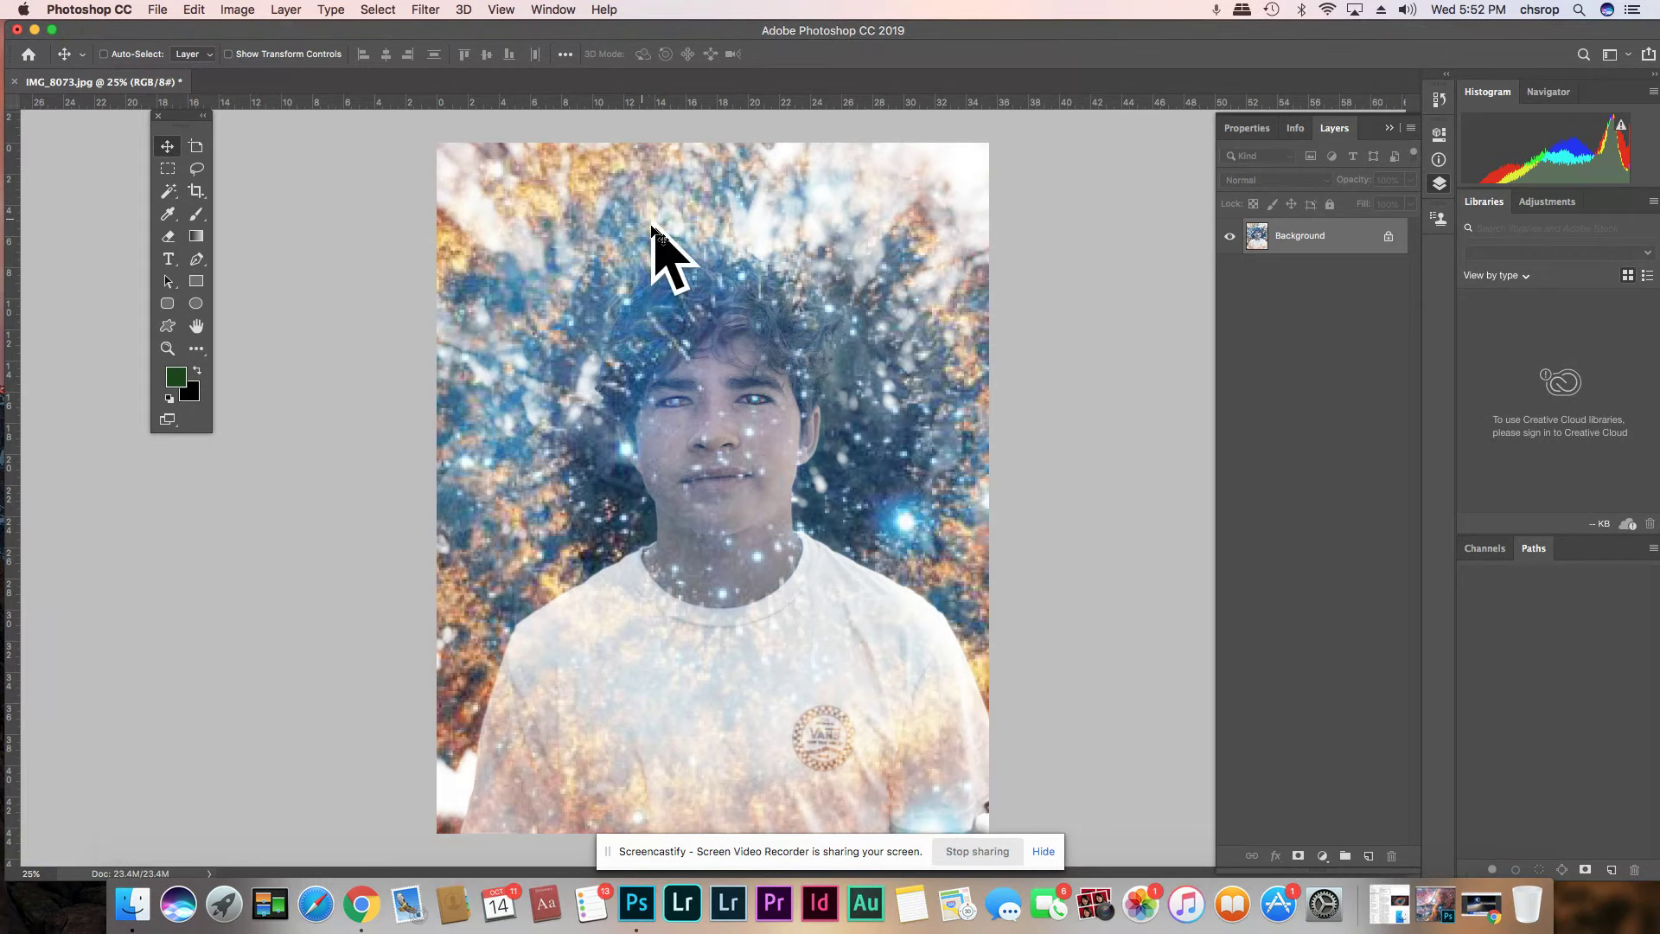
- Bring Free-Download-Outer-Space-Wallpapers-HD-Screen.jpg forward and enlarge its window to fill the workspace
{"action": "left_click", "coordinate": [554, 9]}
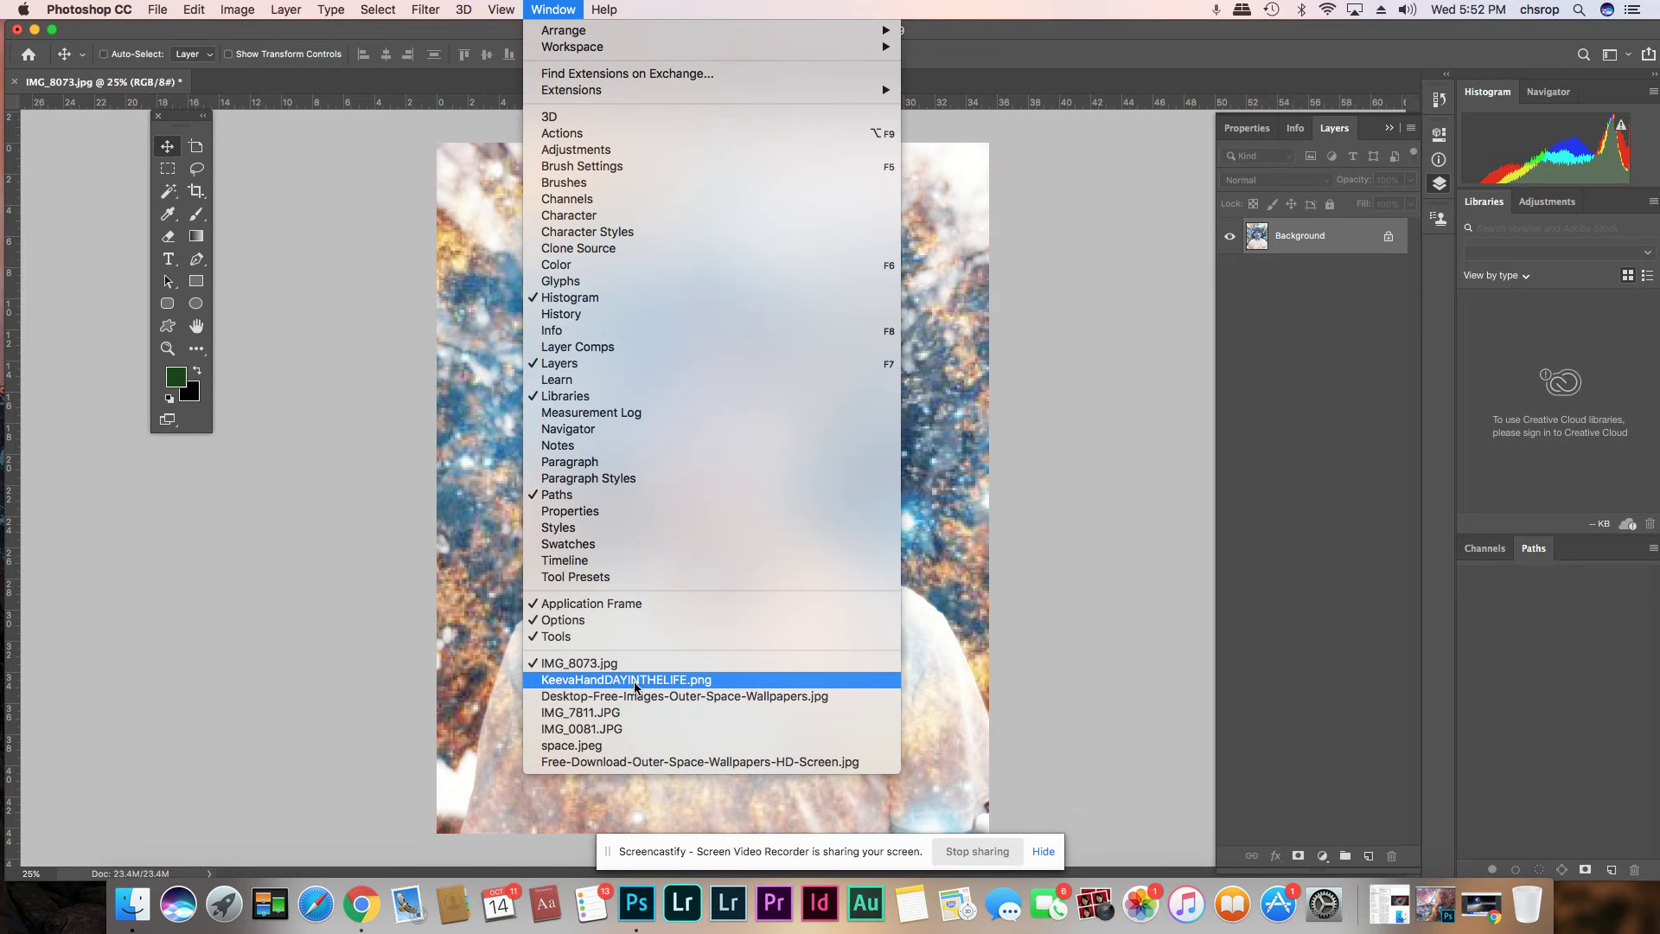
{"action": "left_click", "coordinate": [641, 761]}
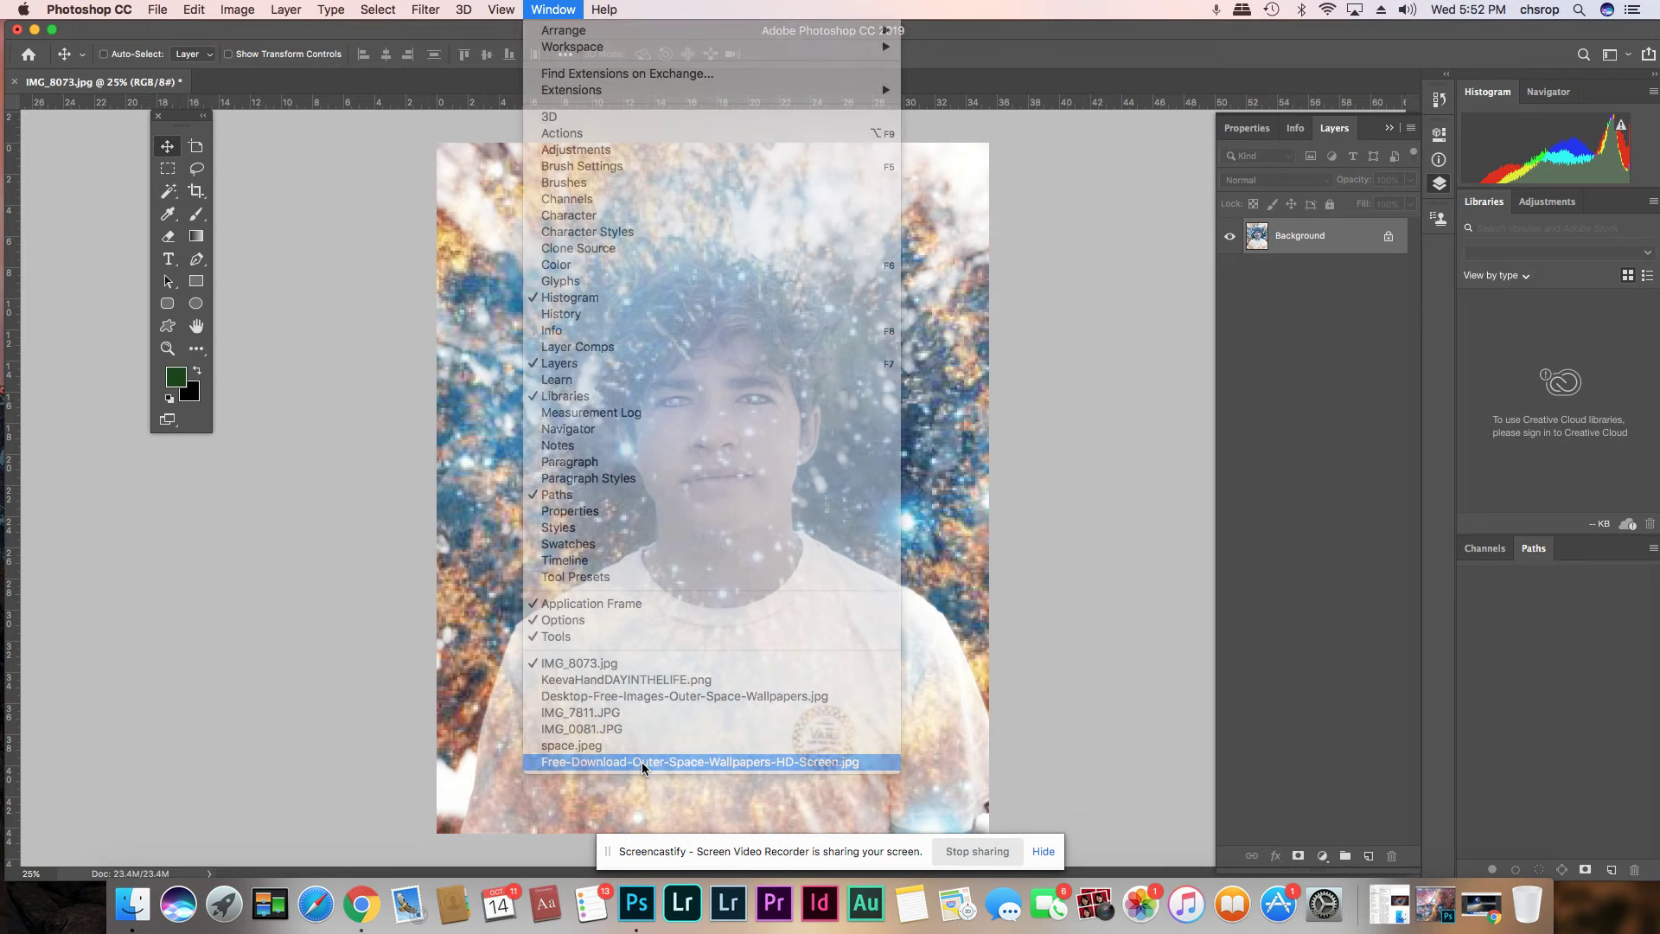
{"action": "double_click", "coordinate": [930, 258]}
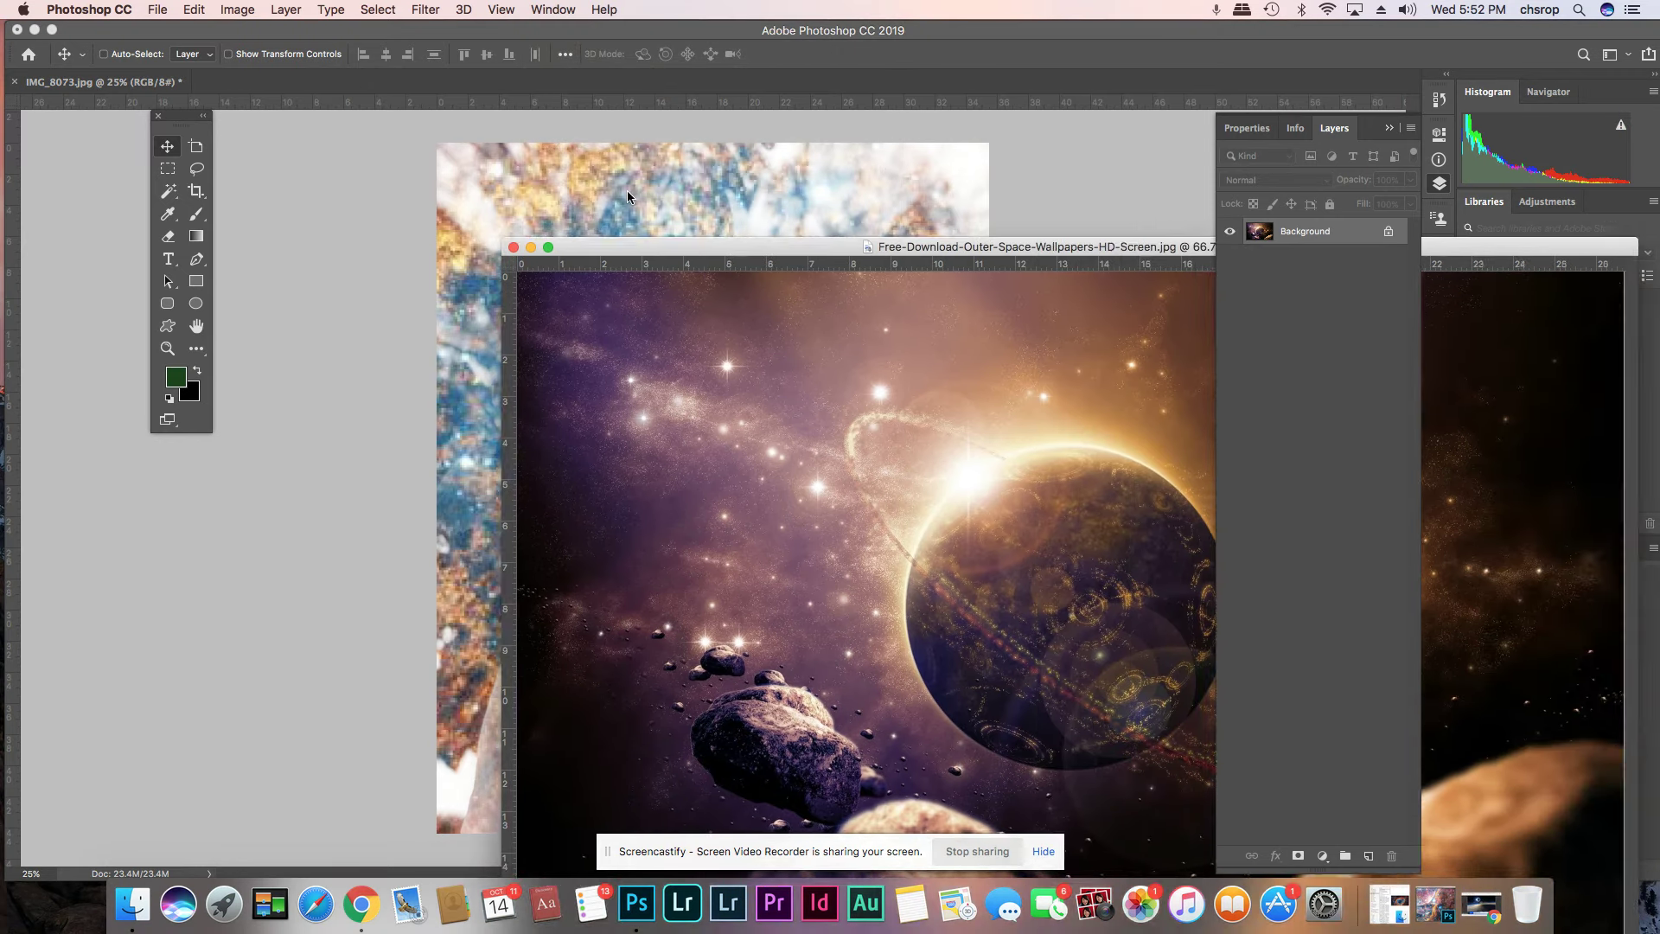
- Switch to IMG_0081.JPG and dock its window into the tab bar
{"action": "left_click", "coordinate": [553, 9]}
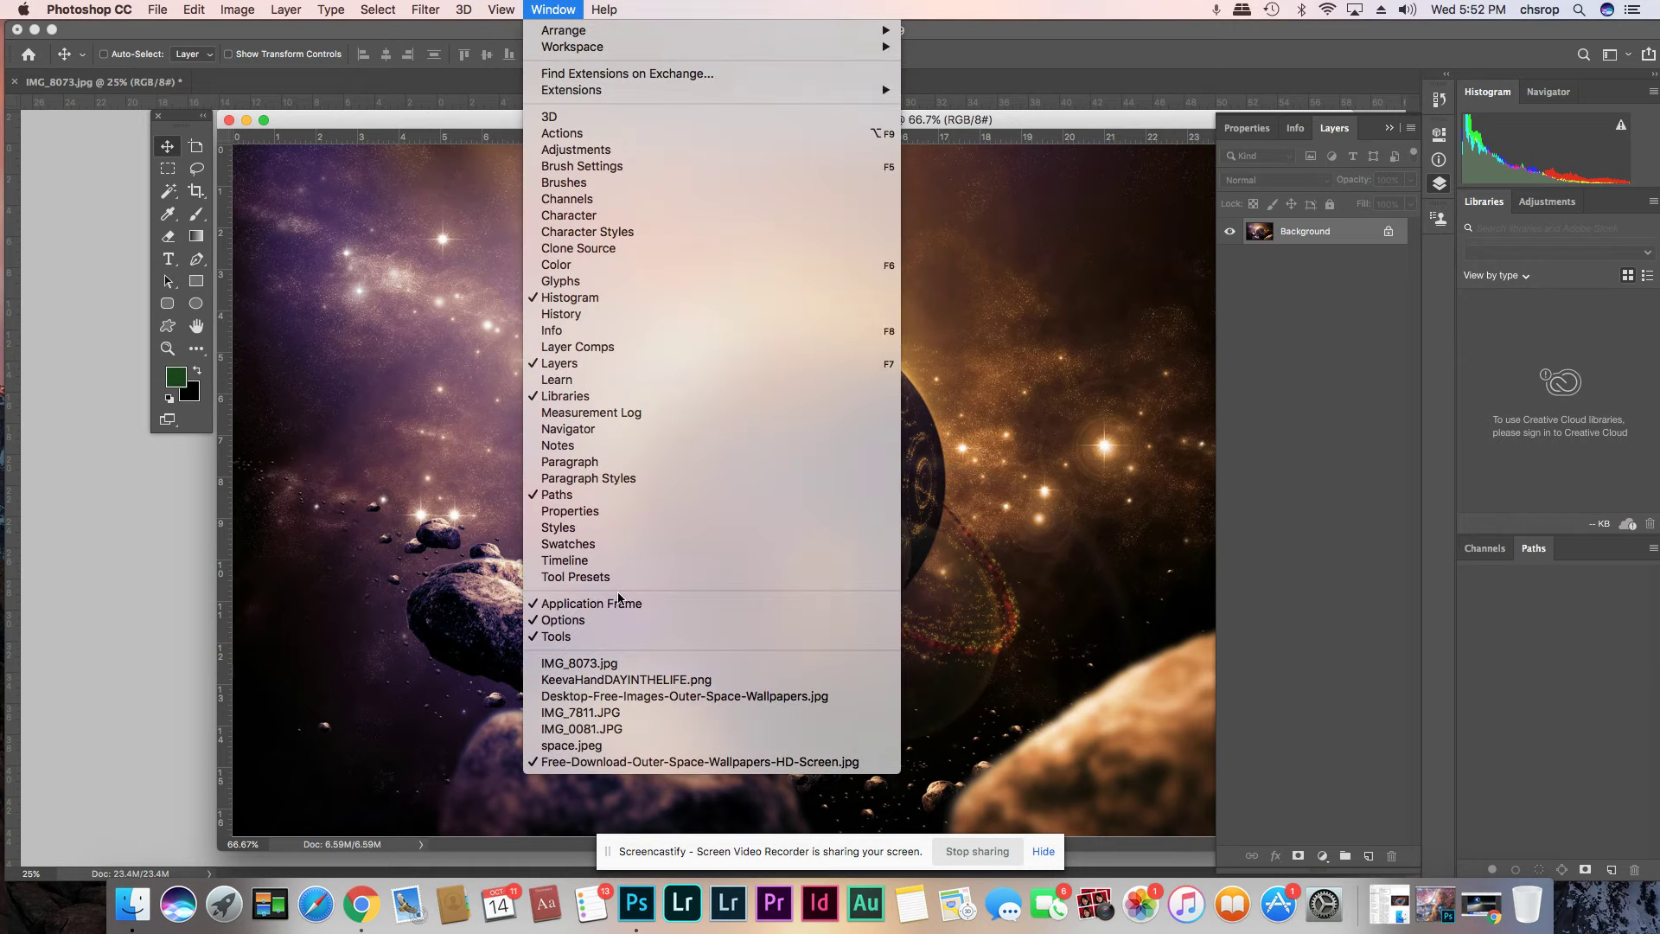
{"action": "left_click", "coordinate": [655, 730]}
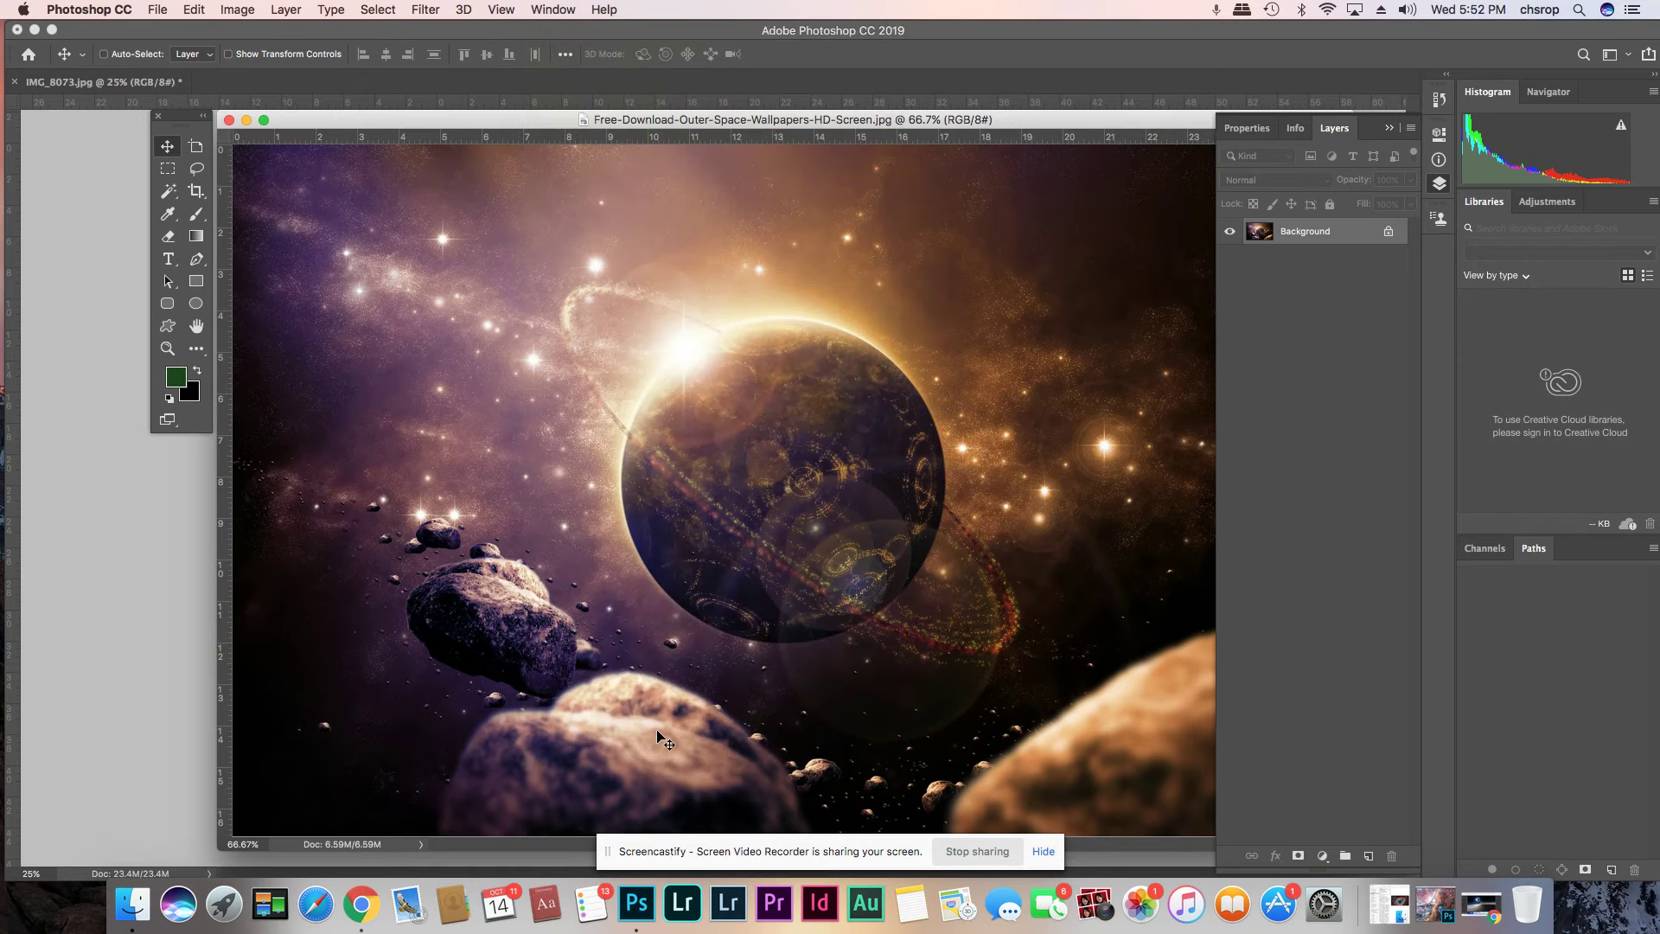
{"action": "left_click_drag", "start_coordinate": [694, 533], "coordinate": [588, 82]}
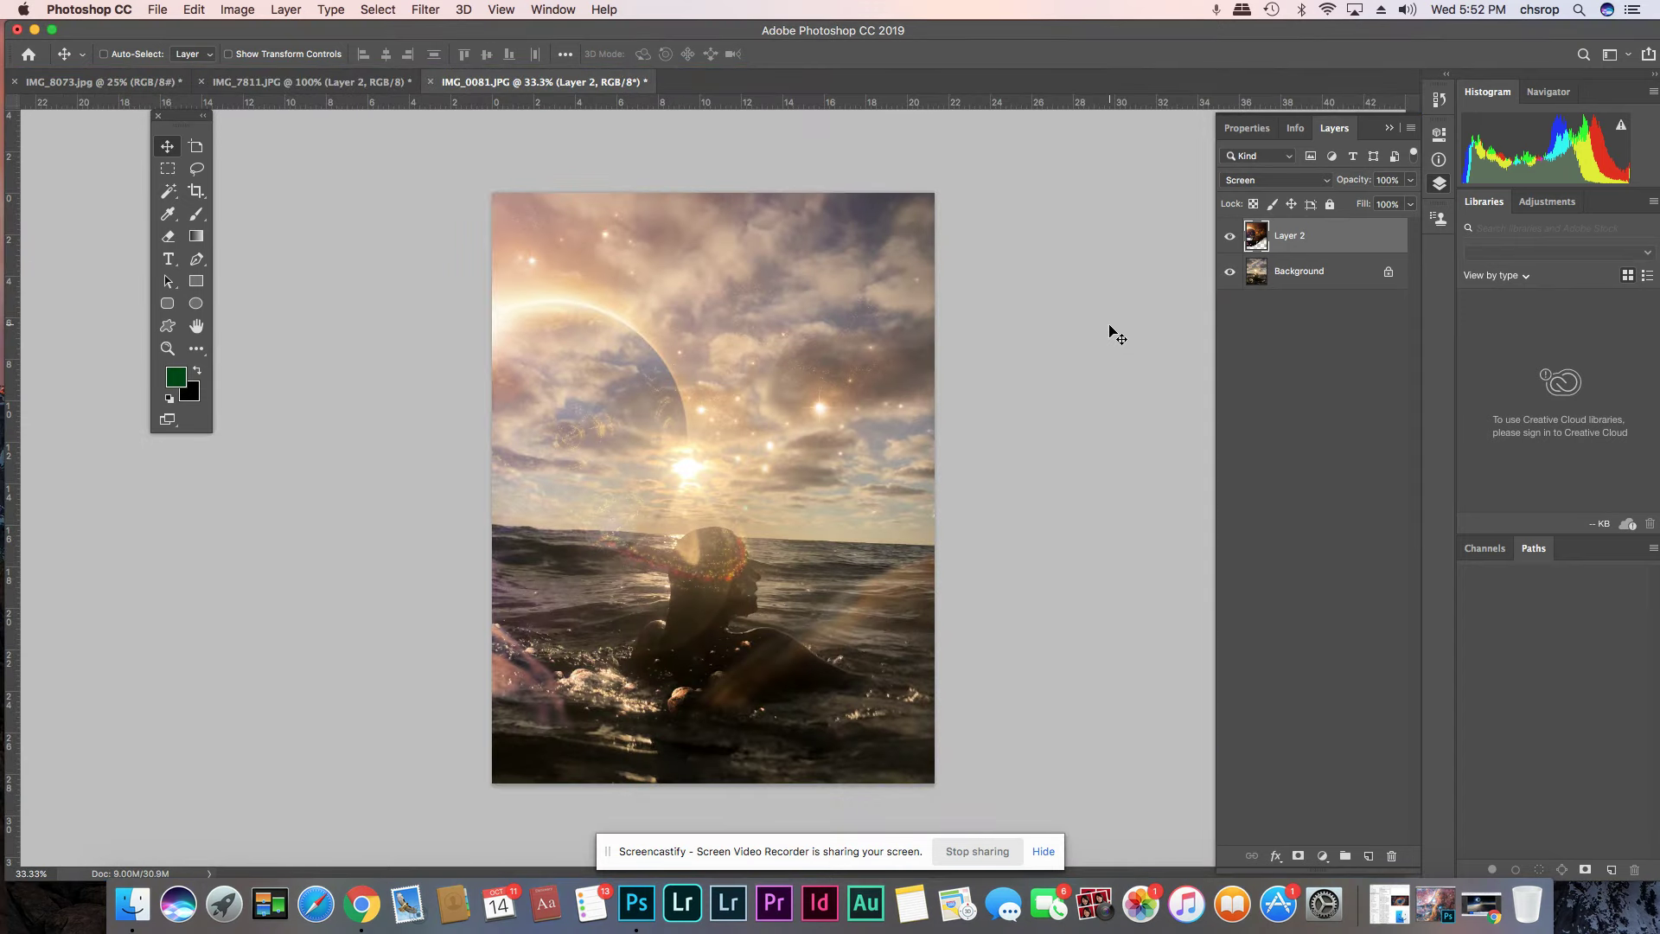
- Compare Layer 2 and Background visibility on the swimmer photo, leave both on, then switch to IMG_7811.JPG
{"action": "left_click", "coordinate": [1230, 236]}
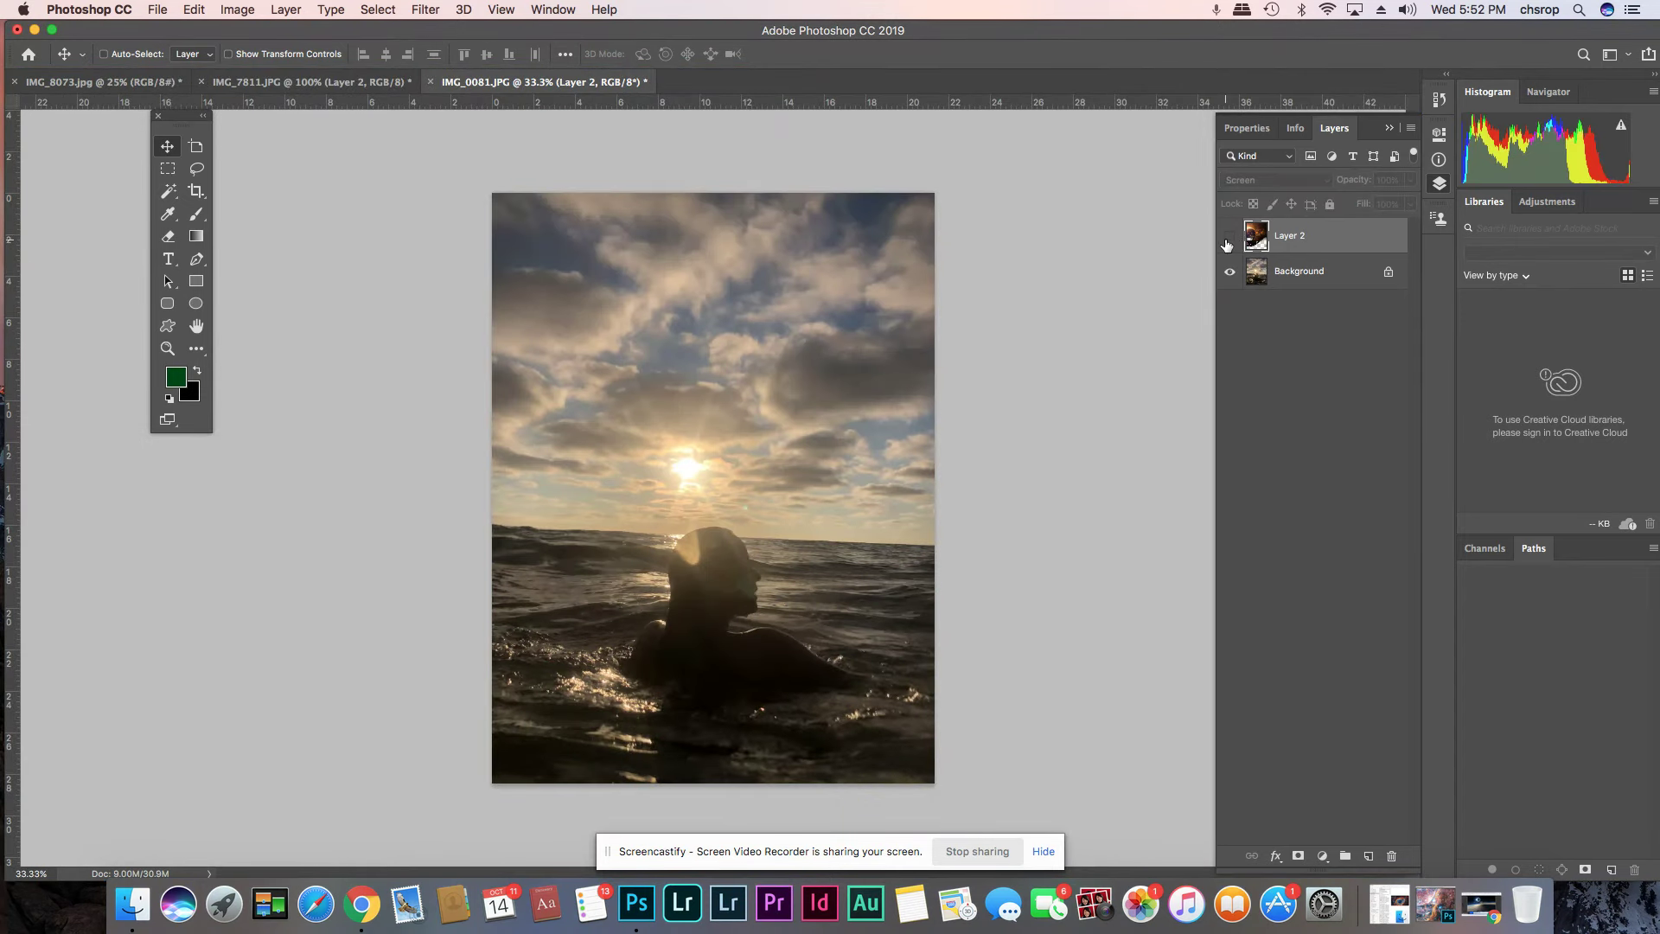
{"action": "left_click", "coordinate": [1229, 236]}
{"action": "left_click", "coordinate": [1229, 272]}
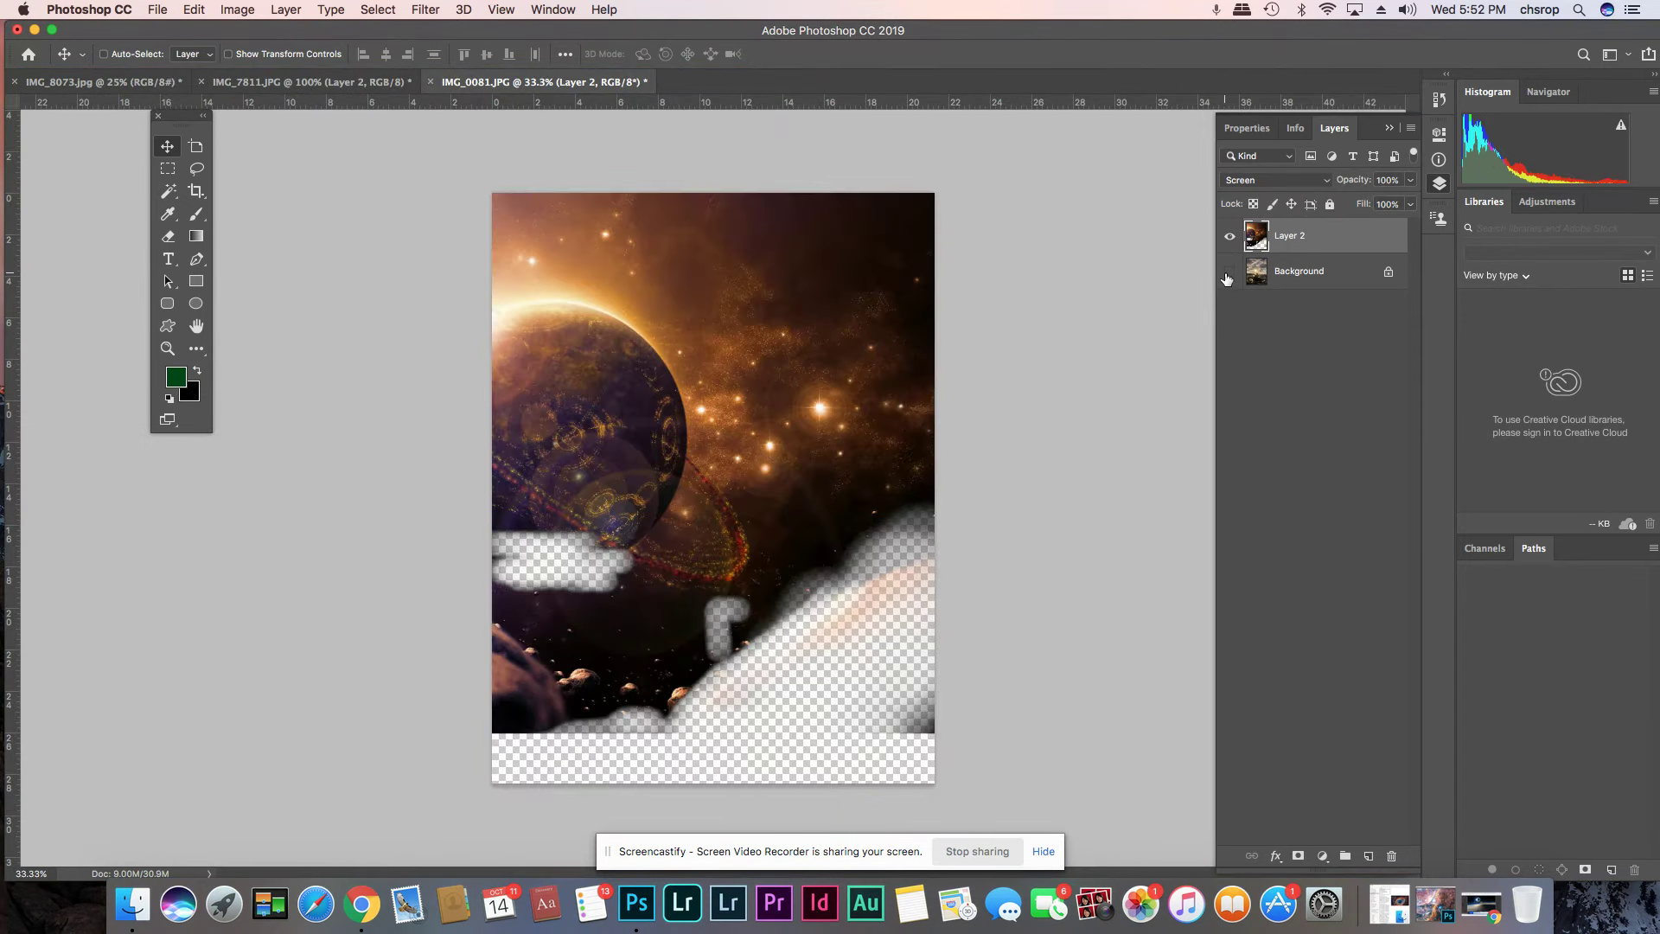
{"action": "left_click", "coordinate": [1228, 273]}
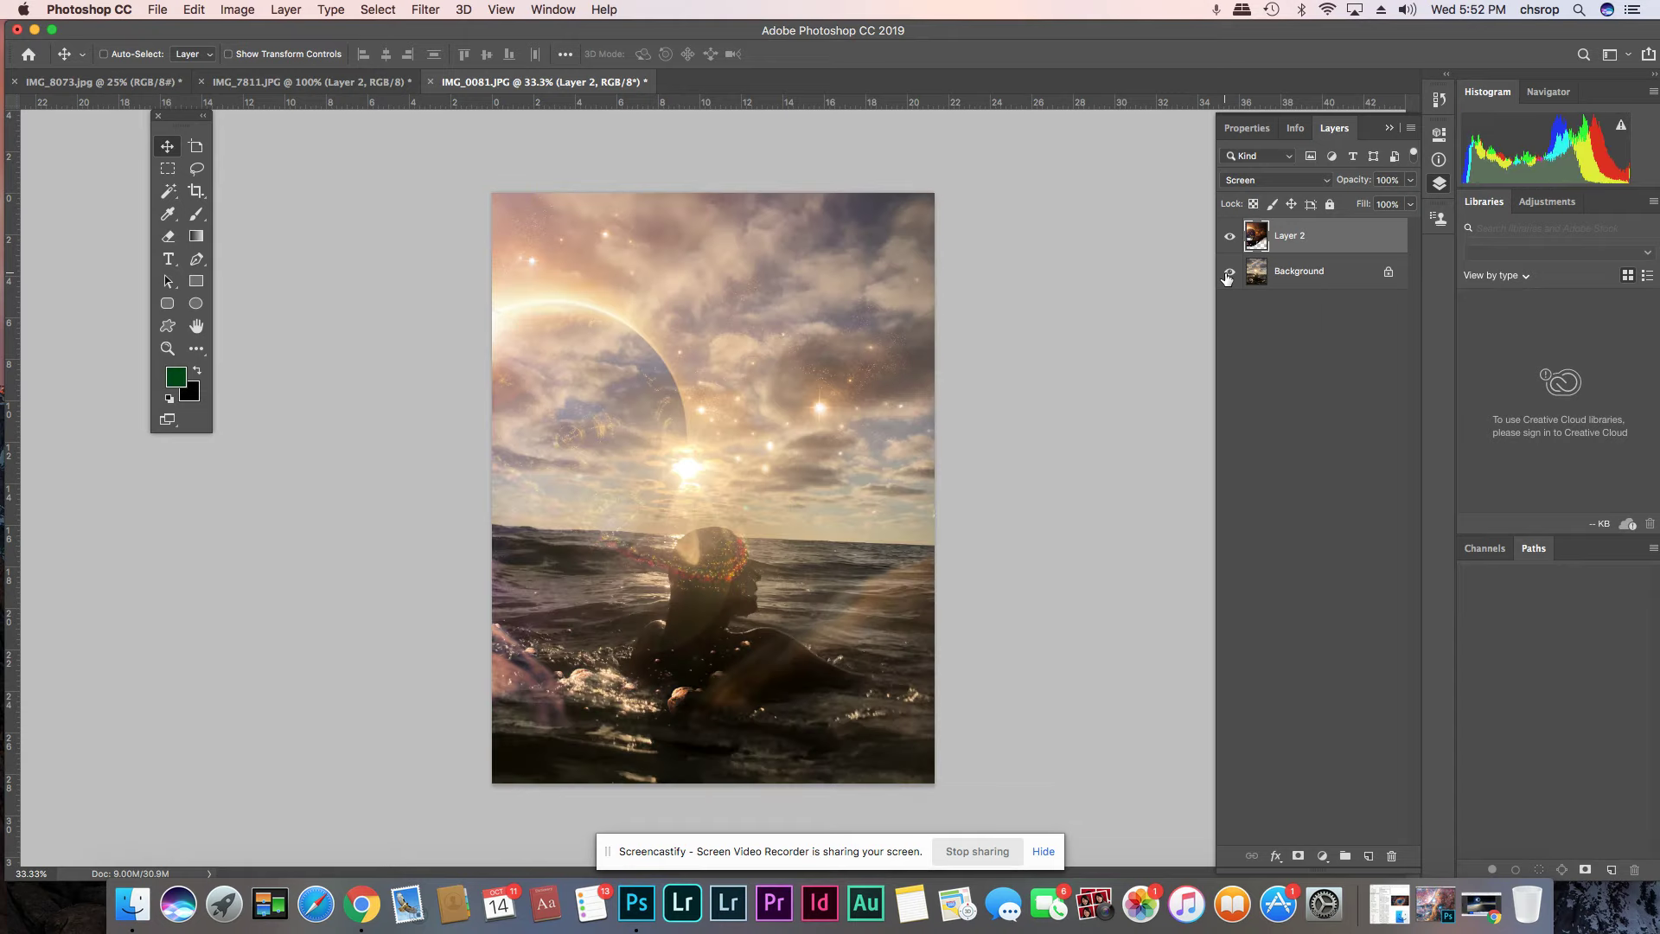
{"action": "left_click", "coordinate": [563, 16]}
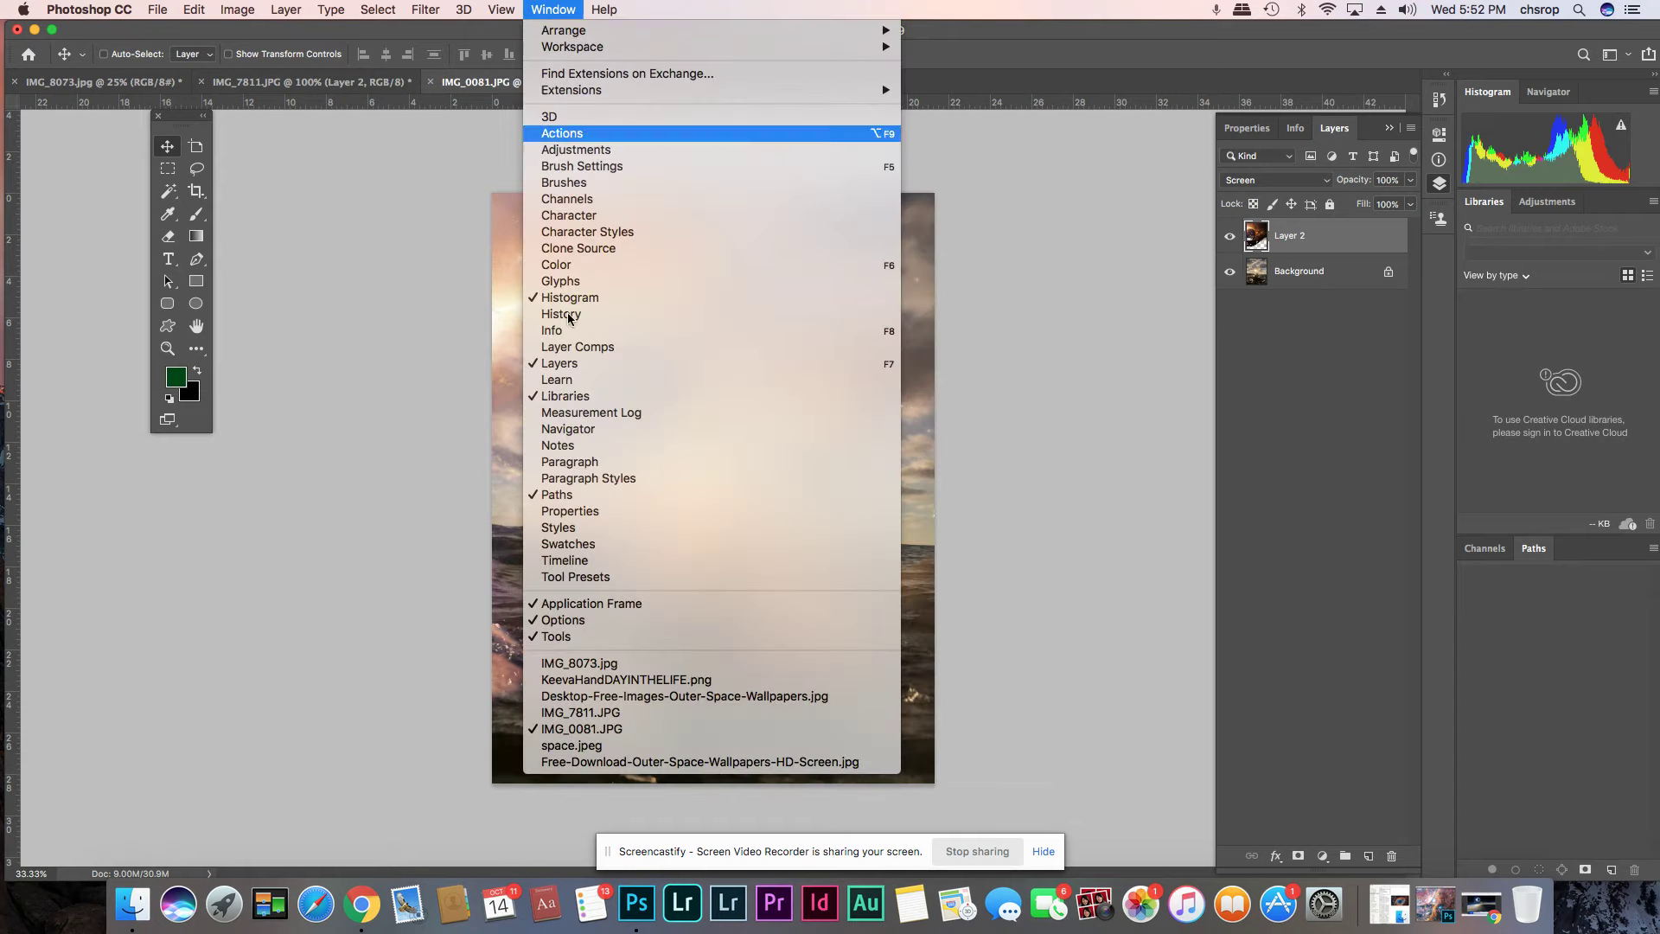
{"action": "left_click", "coordinate": [584, 712]}
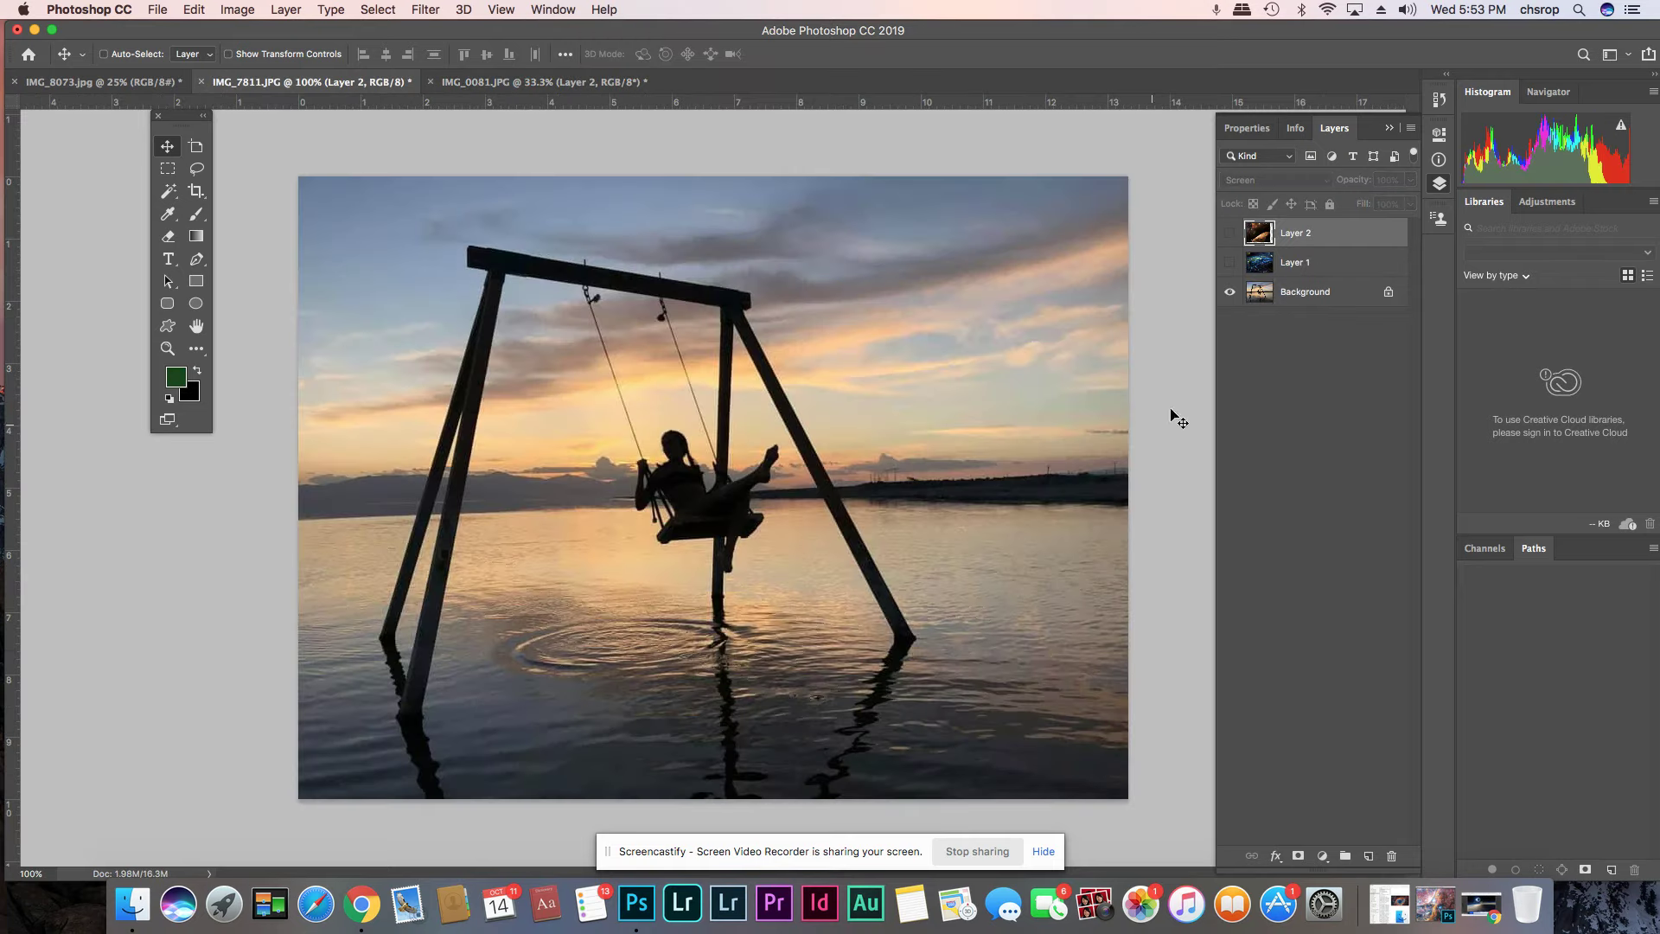
- Turn on Layer 2 and Layer 1 over the swing photo, compare combinations, ending with all three visible
{"action": "left_click", "coordinate": [1230, 233]}
{"action": "left_click", "coordinate": [1230, 263]}
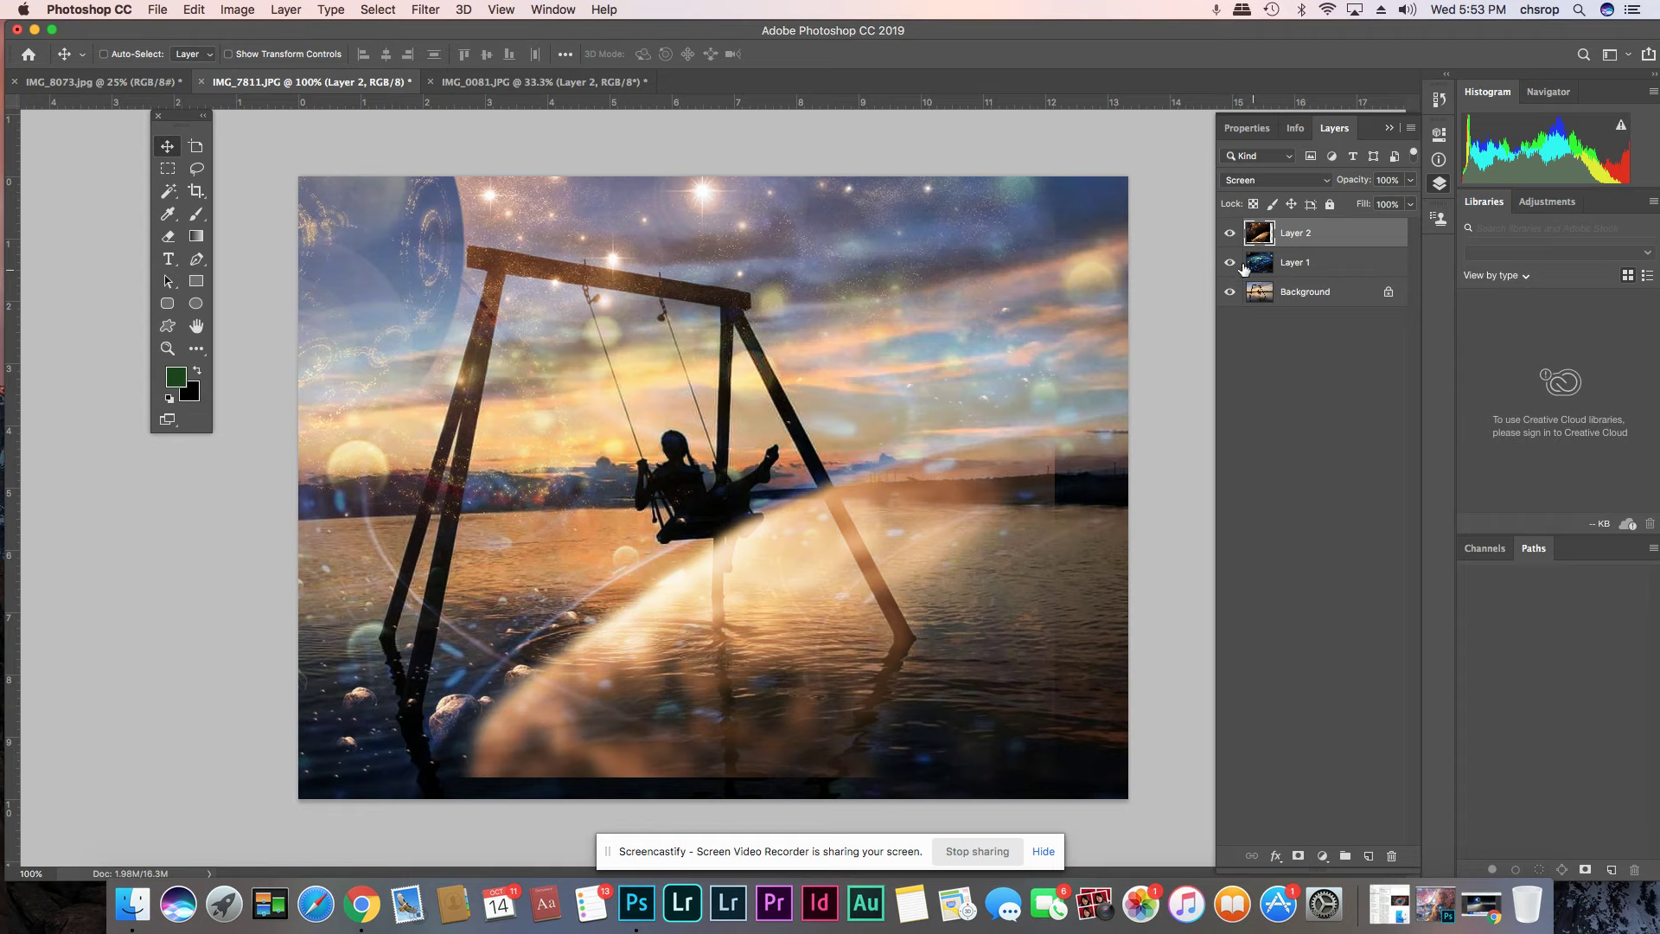
{"action": "left_click", "coordinate": [1229, 234]}
{"action": "left_click", "coordinate": [1229, 234]}
{"action": "left_click", "coordinate": [1229, 263]}
{"action": "left_click", "coordinate": [1229, 264]}
{"action": "left_click", "coordinate": [1230, 291]}
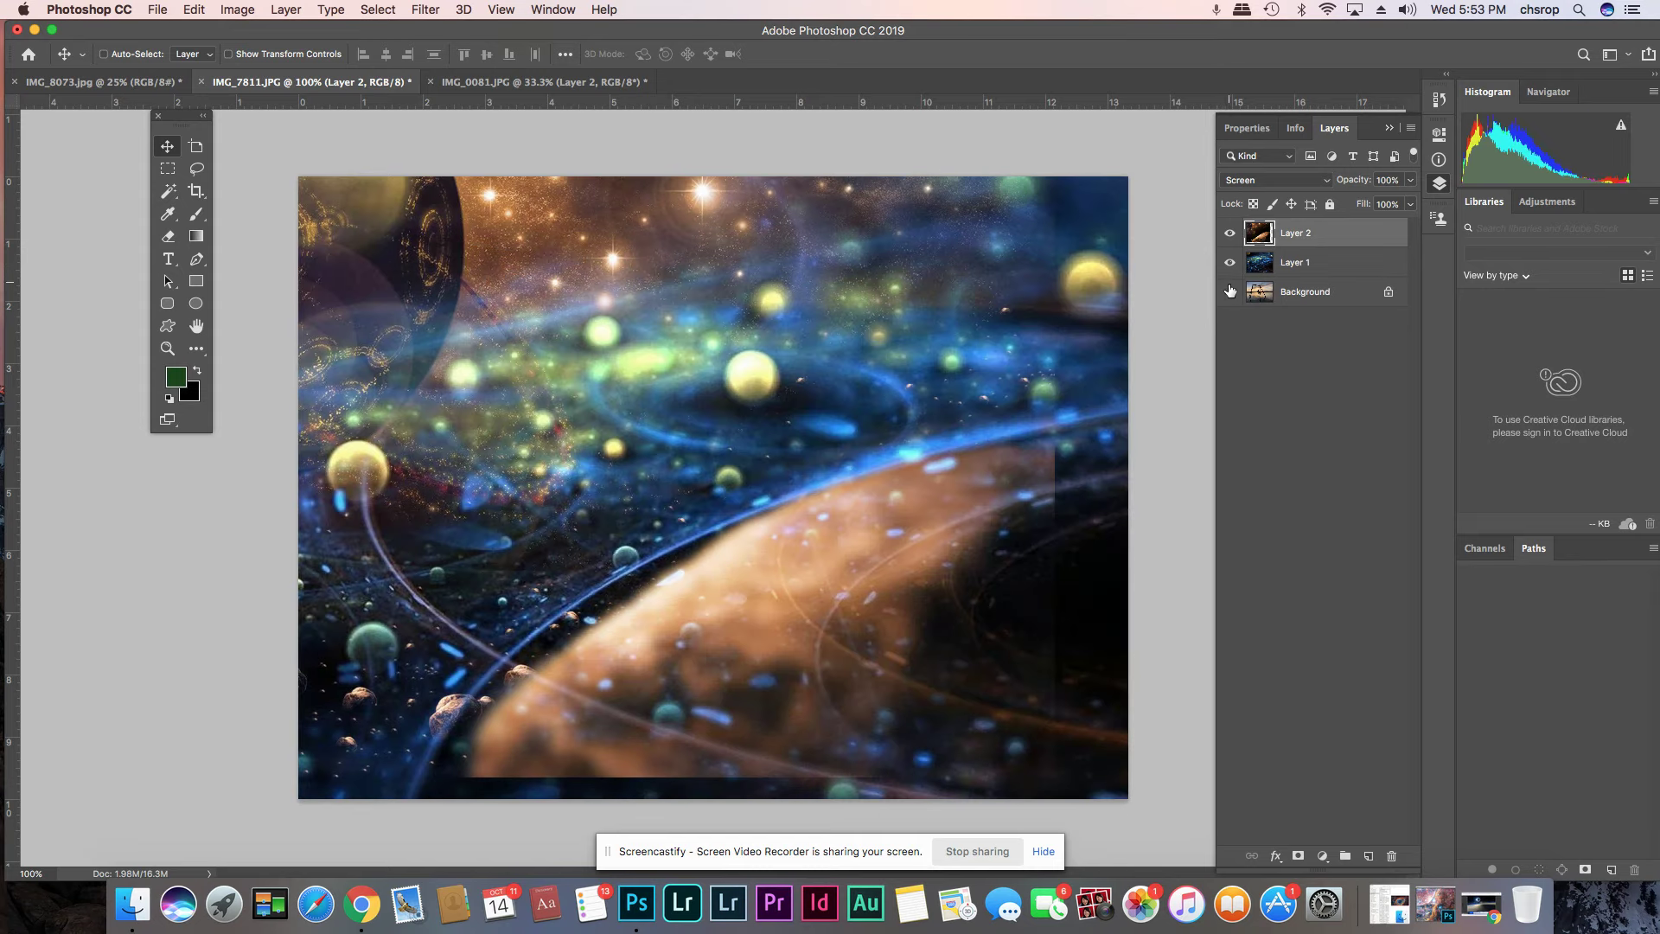
{"action": "left_click", "coordinate": [1229, 233]}
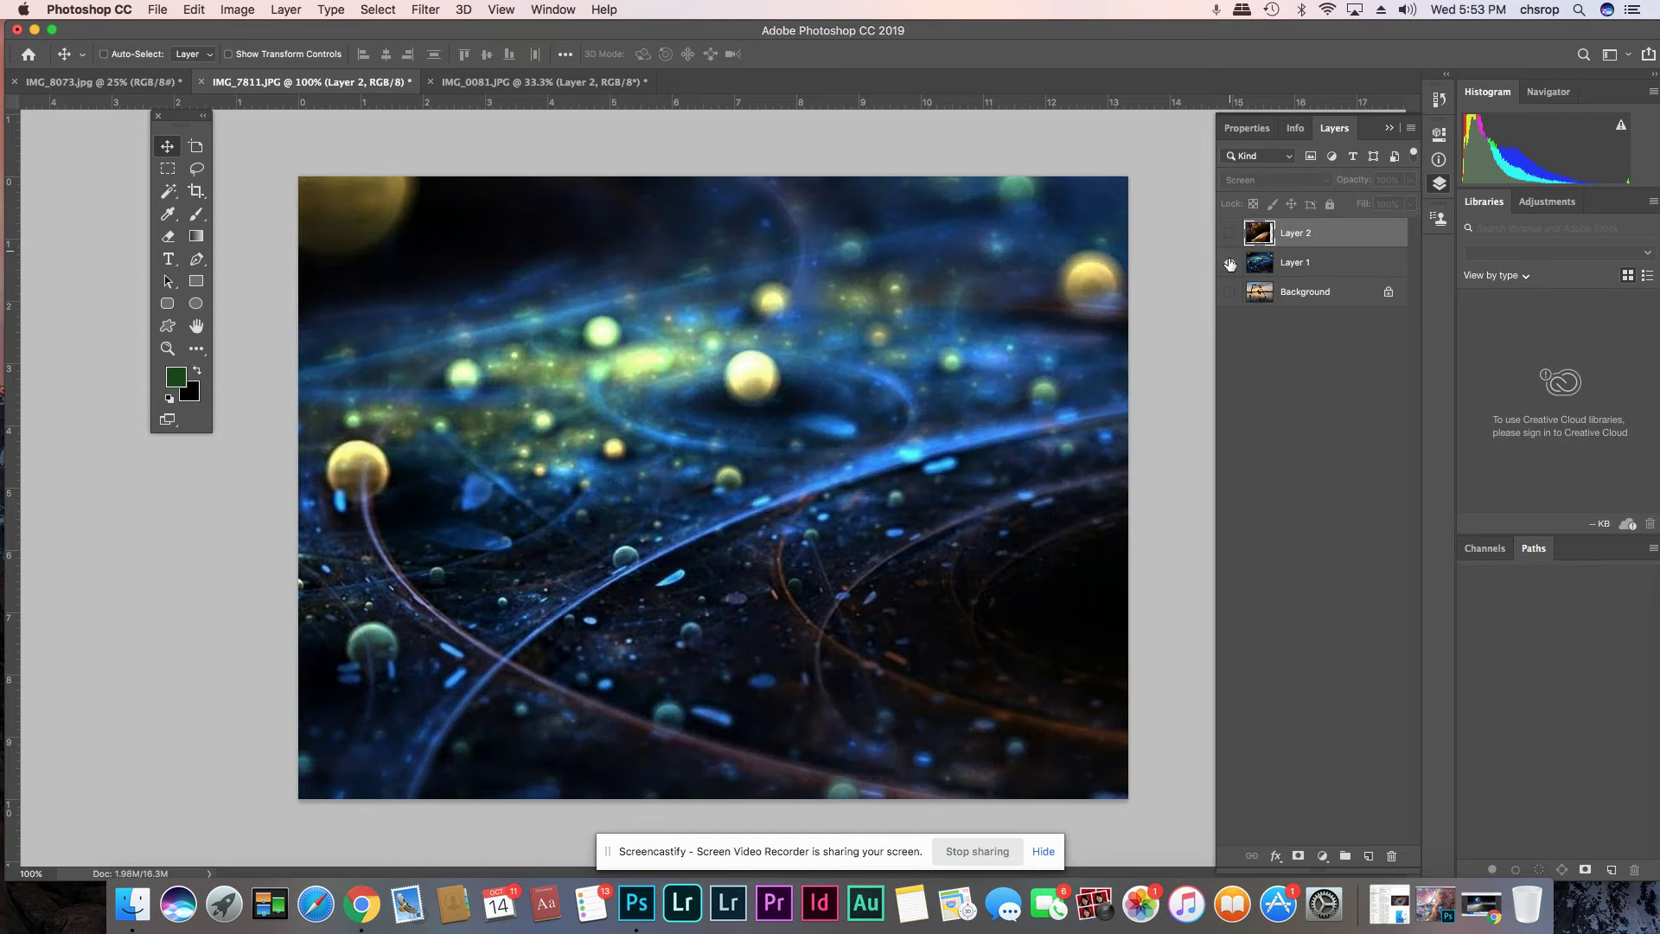
{"action": "left_click", "coordinate": [1230, 264]}
{"action": "left_click", "coordinate": [1230, 234]}
{"action": "left_click", "coordinate": [1230, 263]}
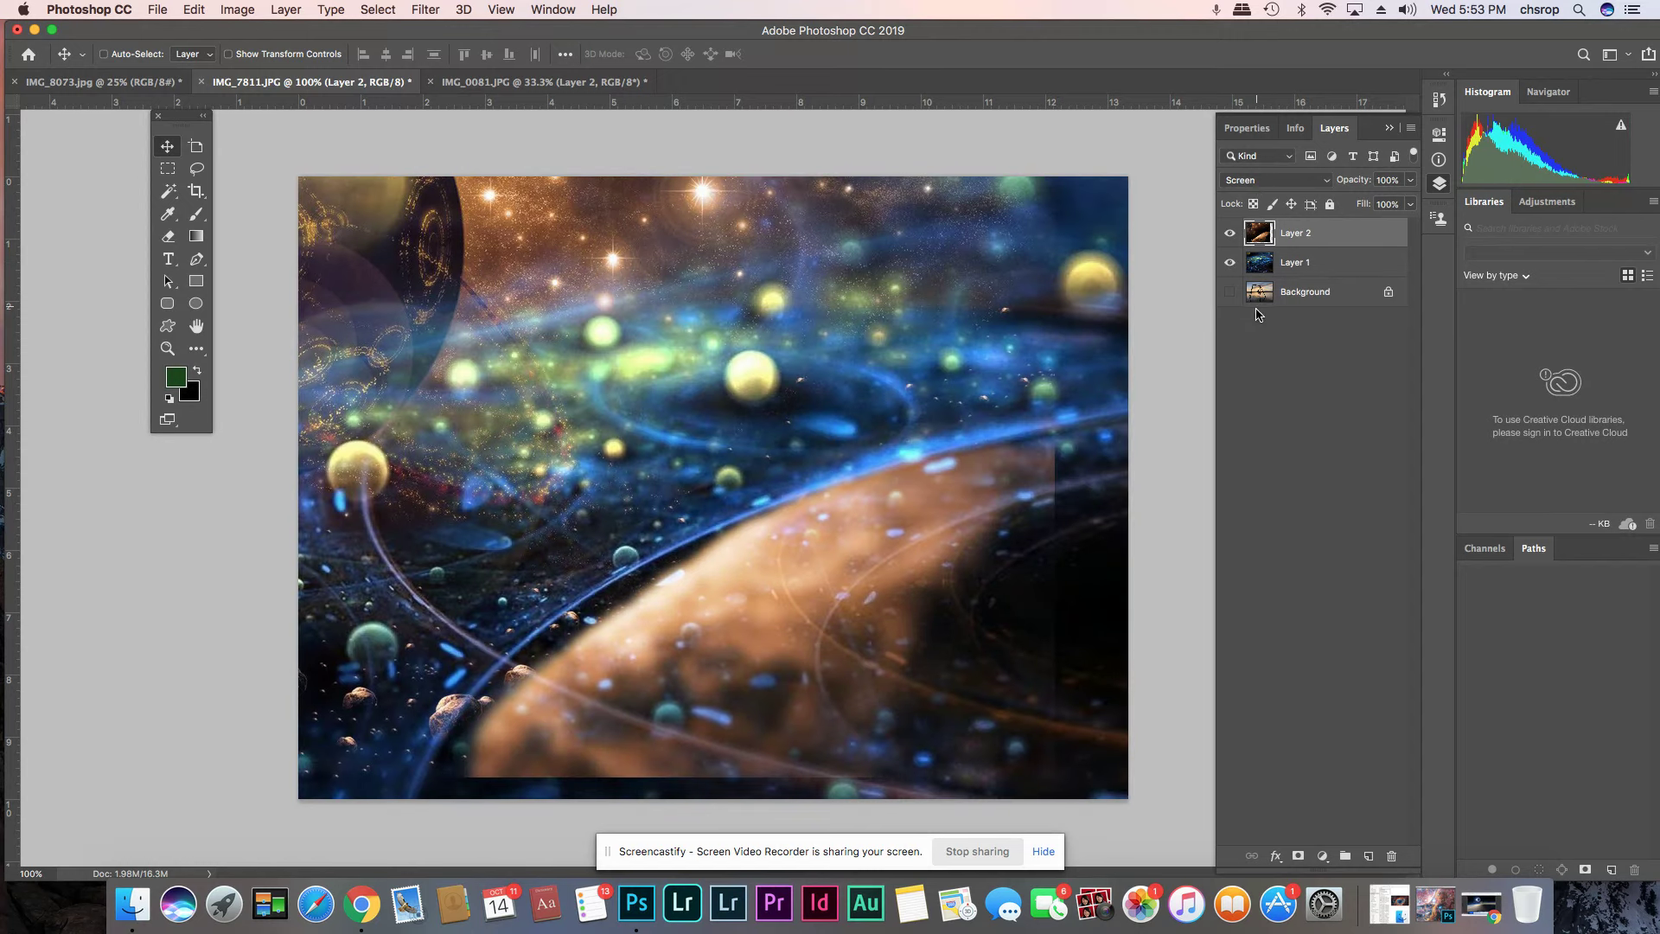
{"action": "left_click", "coordinate": [1230, 293]}
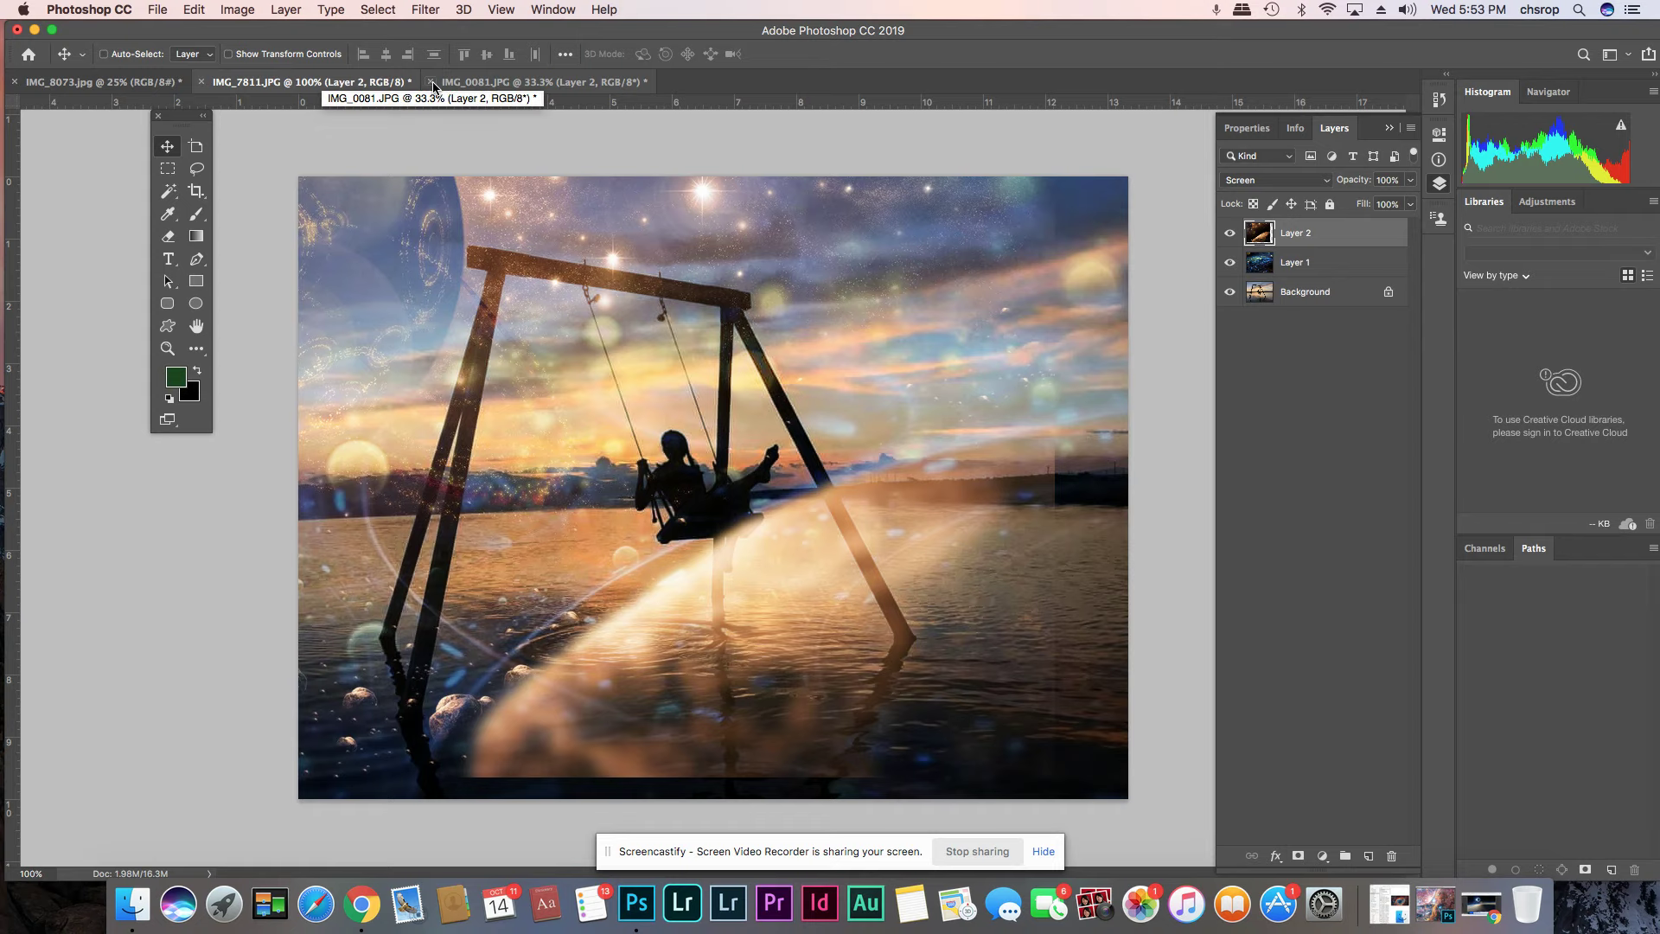
{"action": "left_click", "coordinate": [157, 10]}
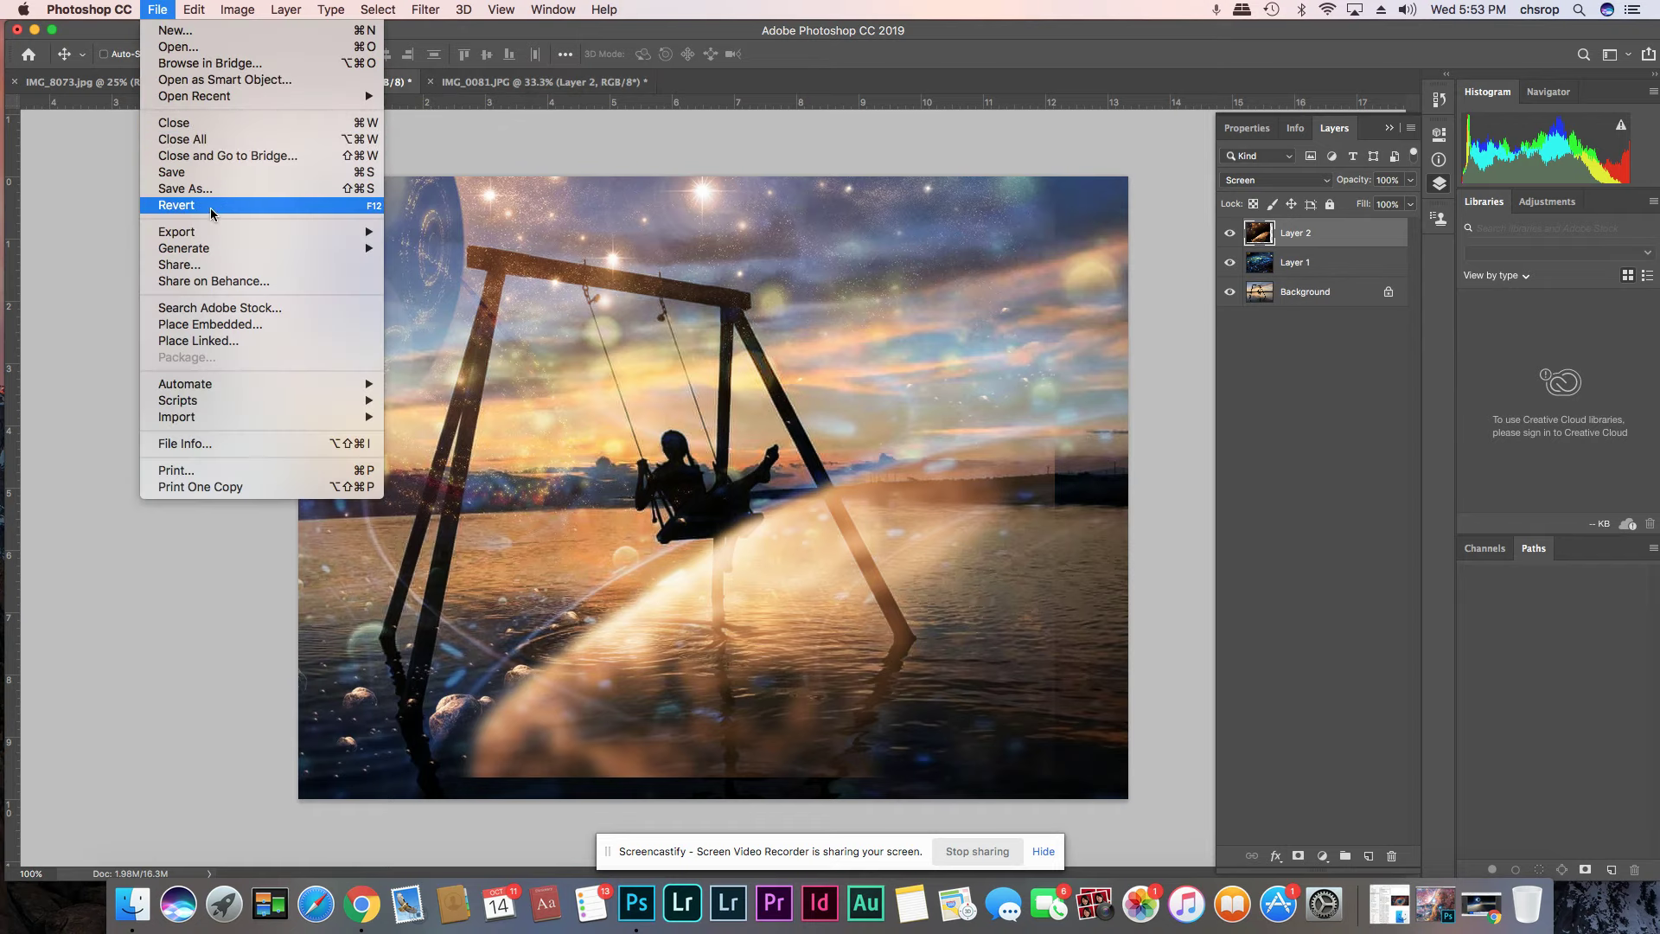
{"action": "left_click", "coordinate": [230, 195]}
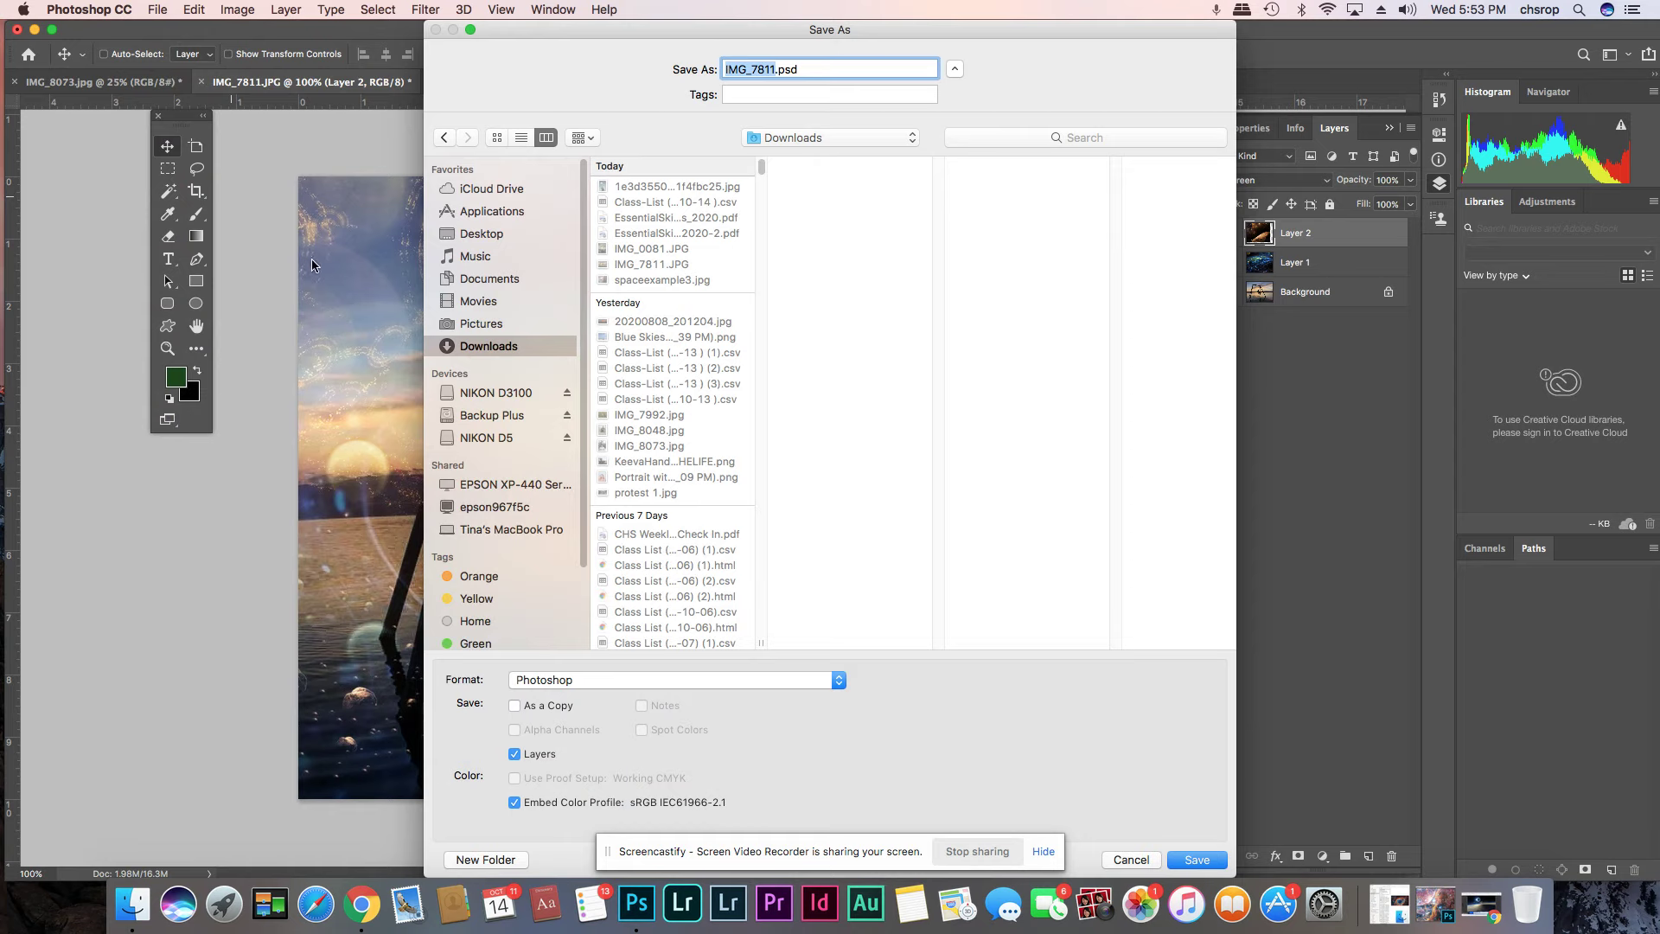
{"action": "left_click", "coordinate": [609, 681]}
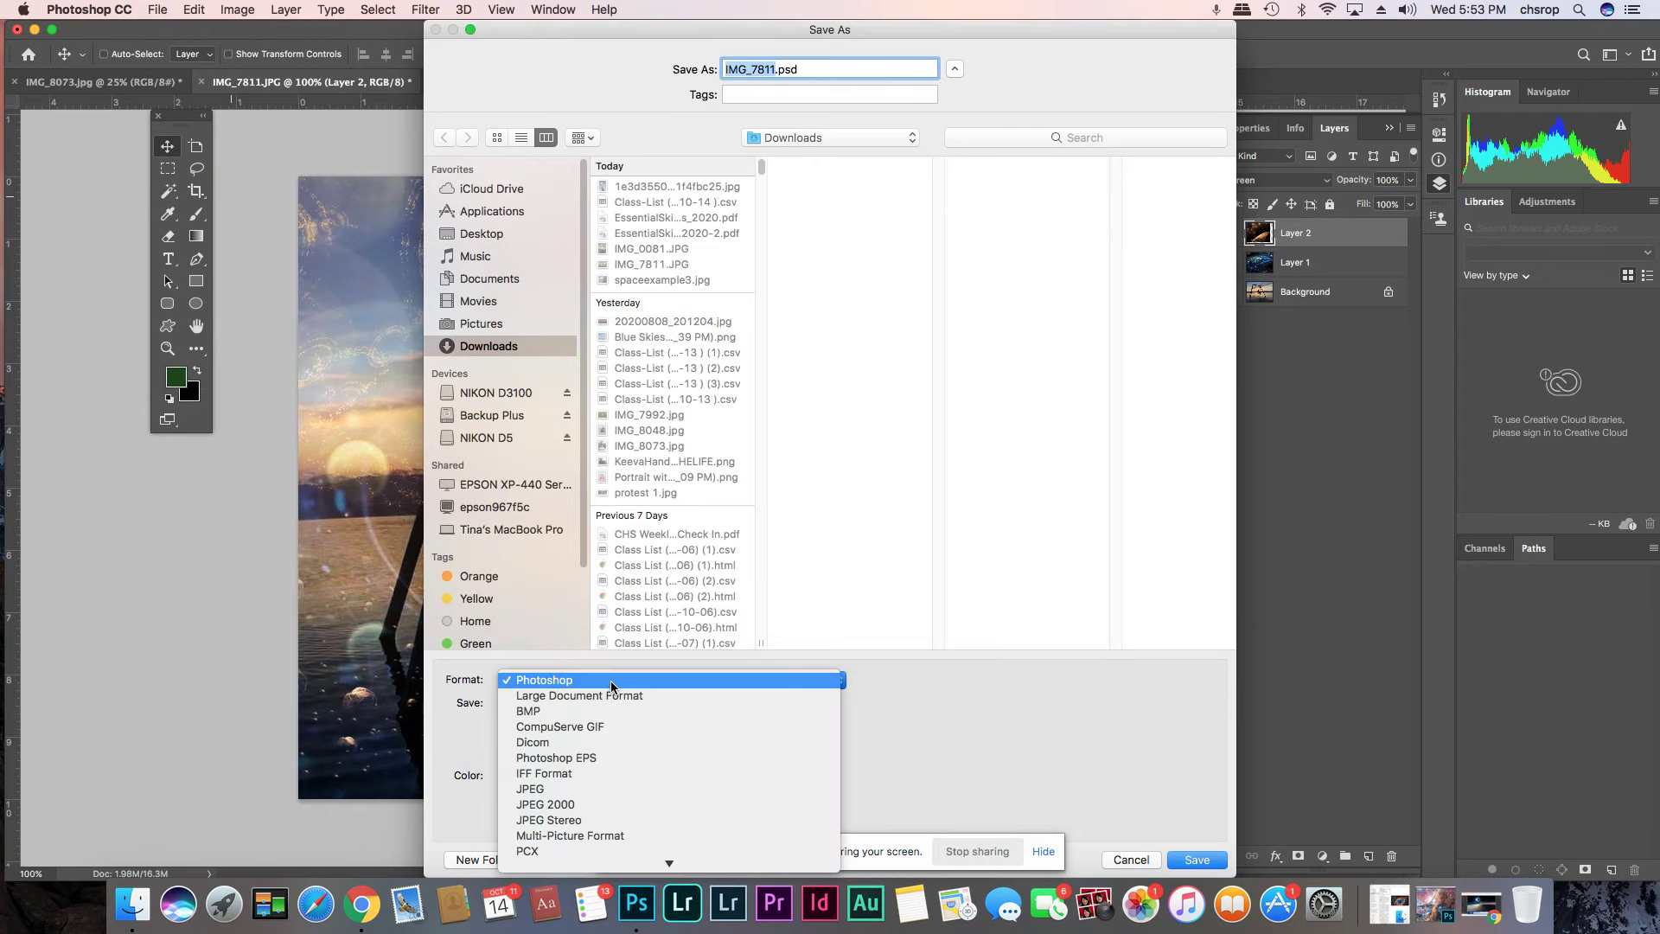
{"action": "left_click", "coordinate": [1170, 846]}
{"action": "left_click", "coordinate": [1138, 860]}
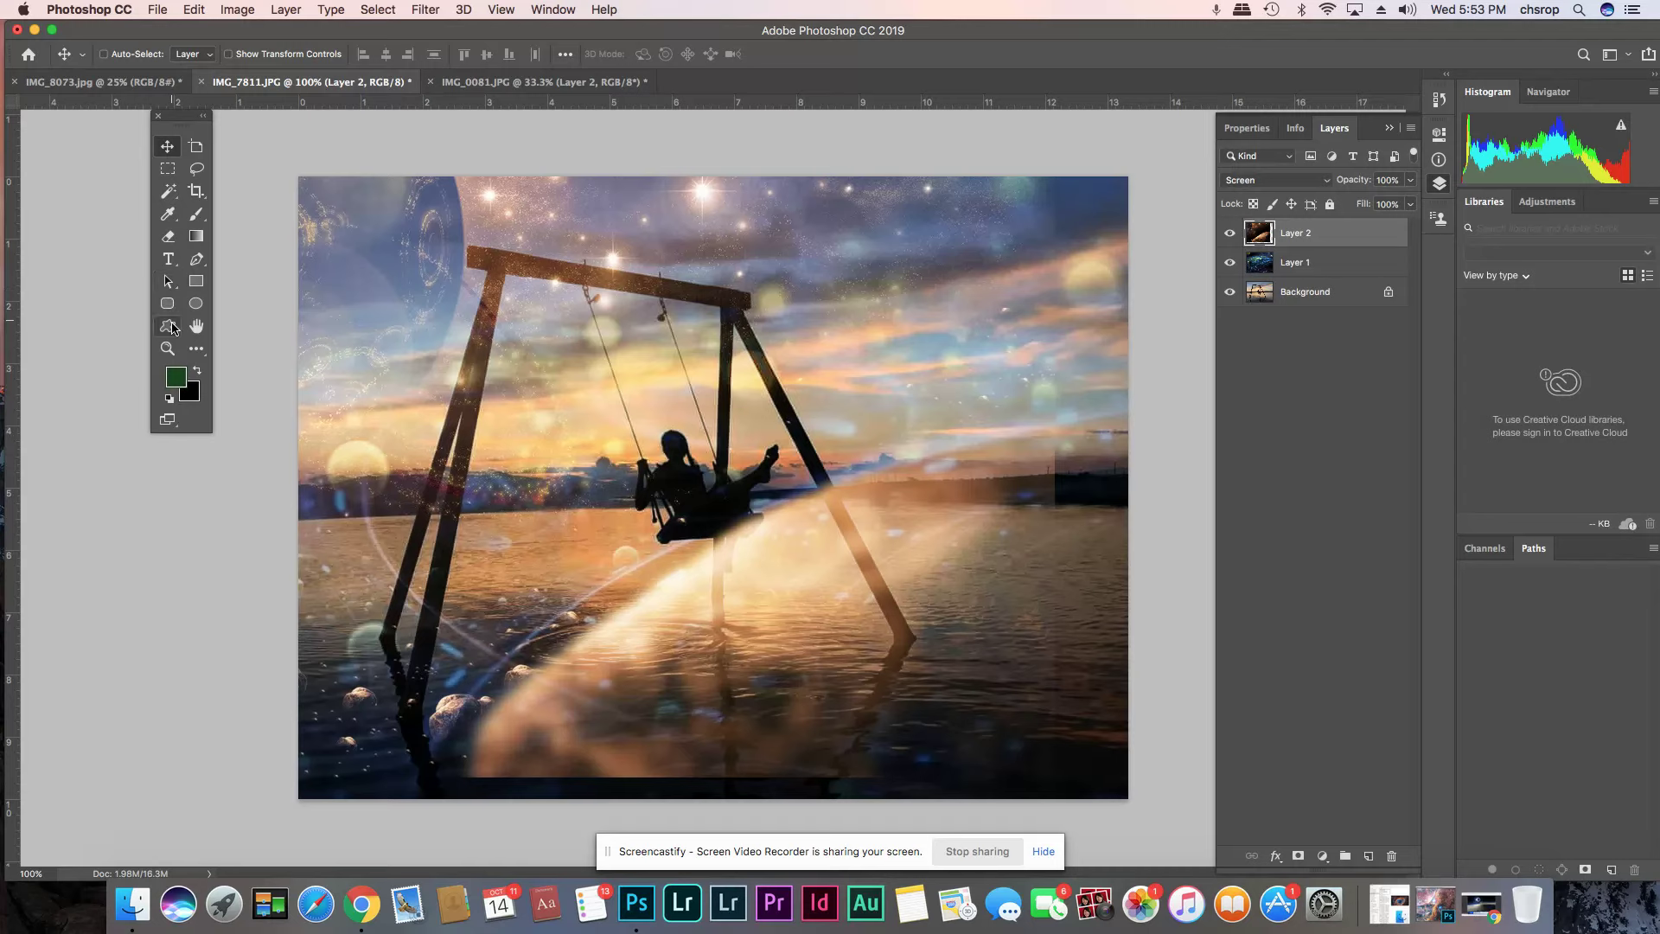
- Crop the composite to a landscape 4:5 frame by pulling in the right-hand corners
{"action": "left_click", "coordinate": [199, 200]}
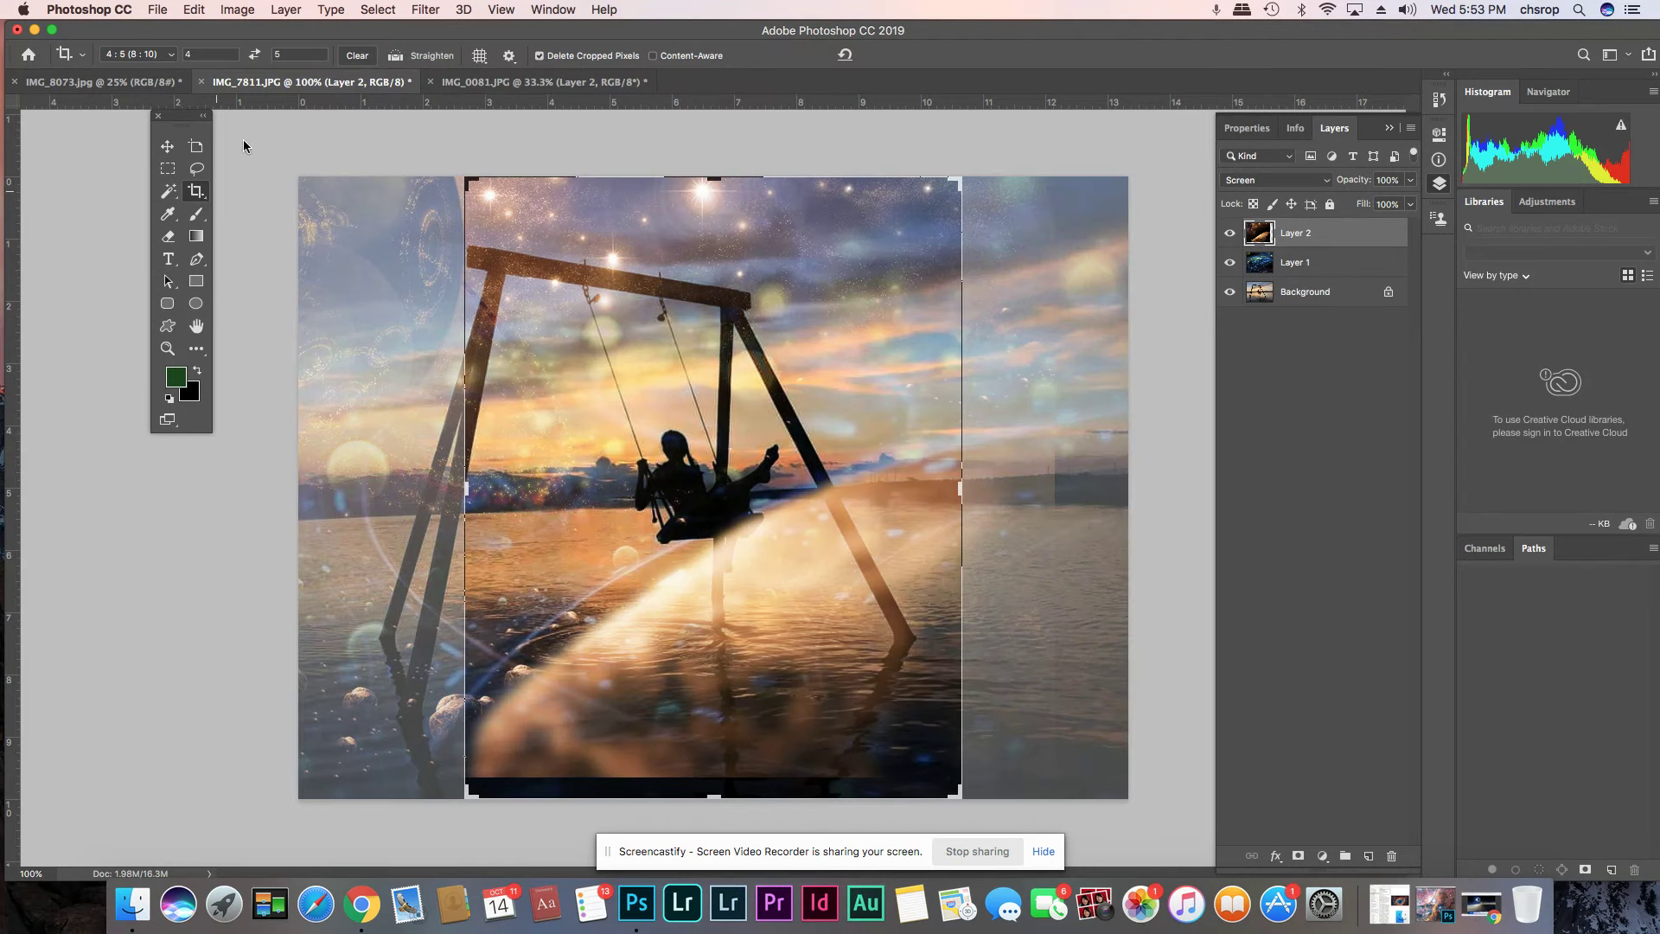
{"action": "left_click", "coordinate": [257, 56]}
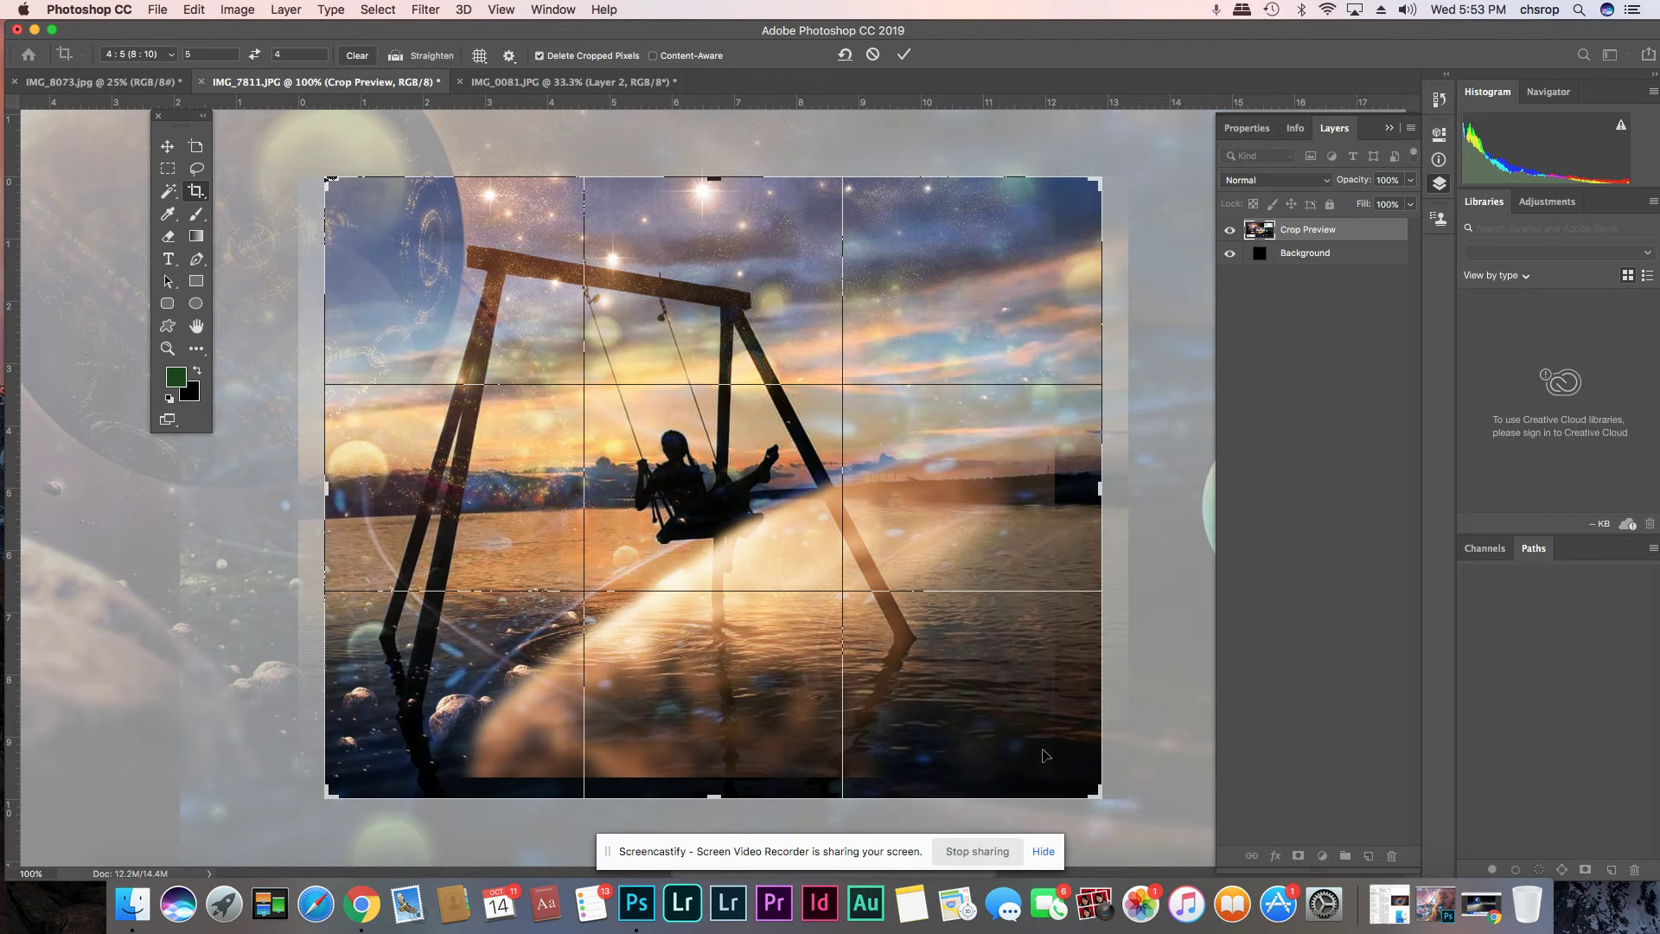
{"action": "left_click_drag", "start_coordinate": [1093, 793], "coordinate": [1079, 775]}
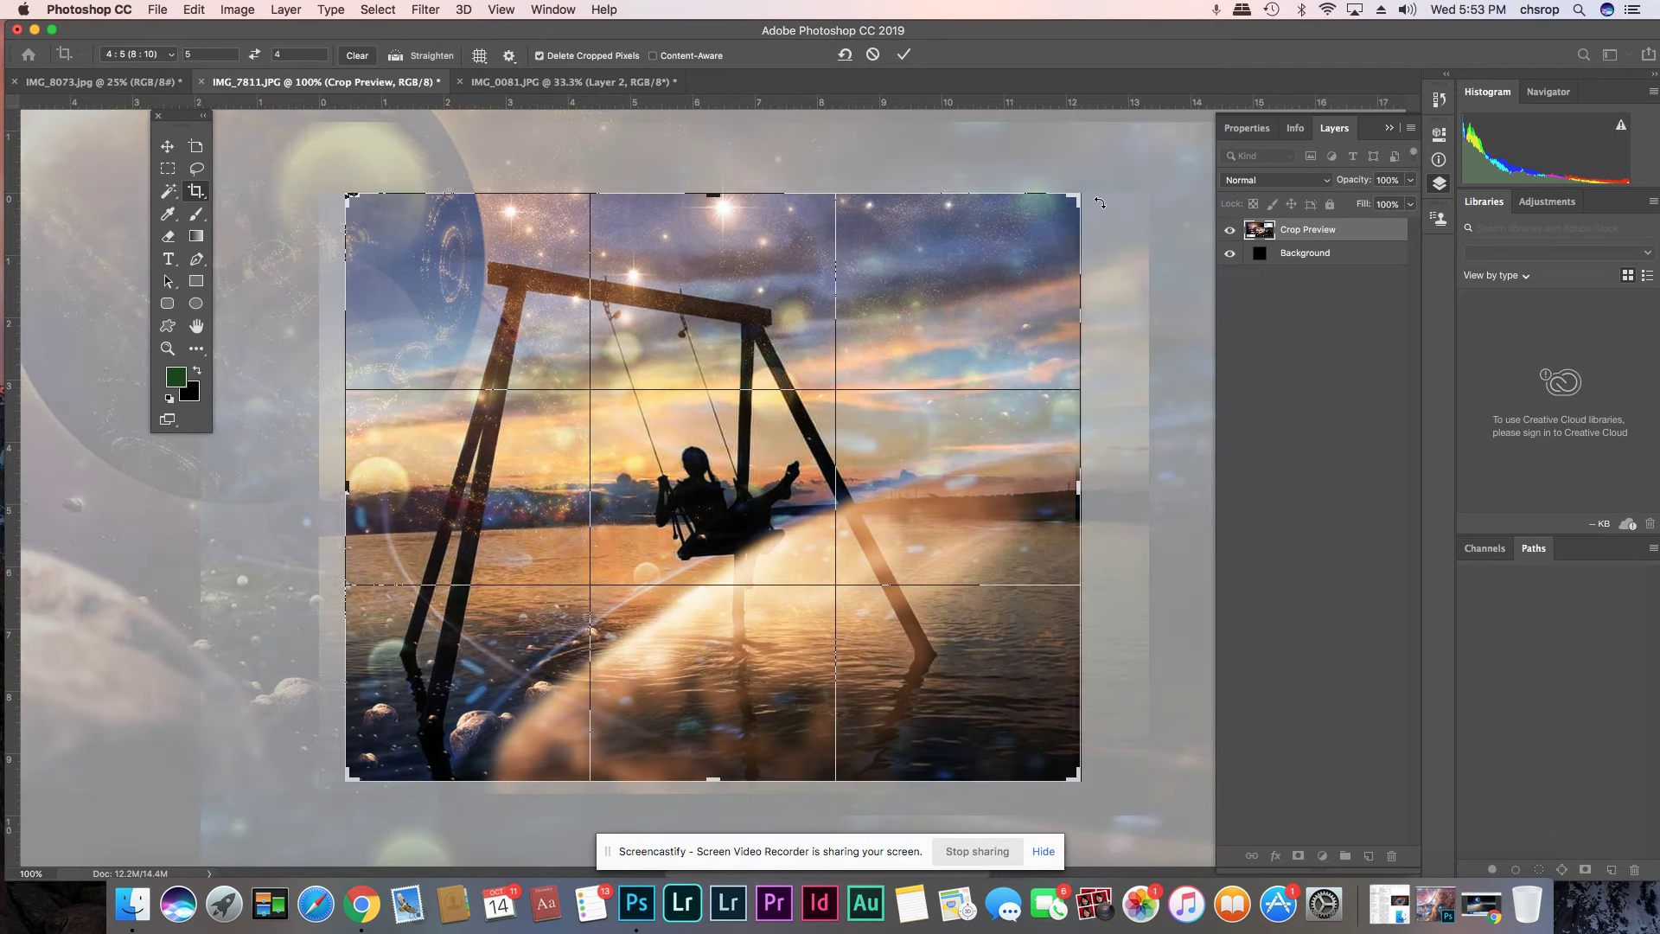
{"action": "left_click_drag", "start_coordinate": [1076, 199], "coordinate": [1072, 202]}
{"action": "left_click", "coordinate": [905, 56]}
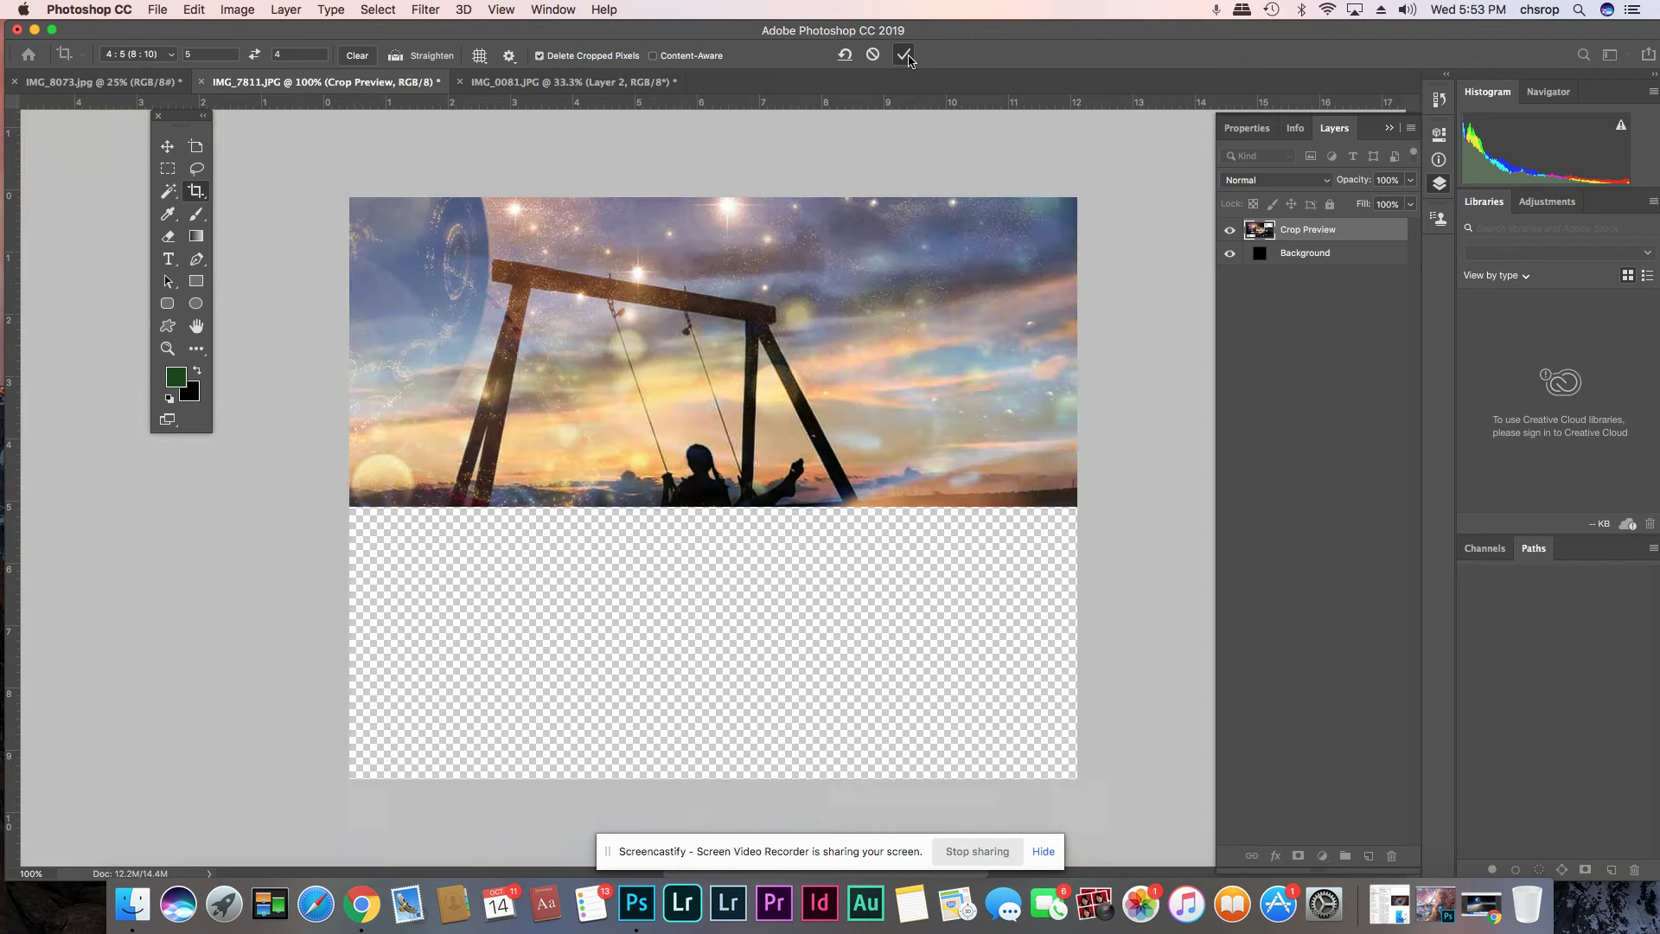
- Save the cropped composite as JPEG named spaceexample4.jpg, accepting the default quality settings
{"action": "left_click", "coordinate": [163, 9]}
{"action": "key", "text": "Escape"}
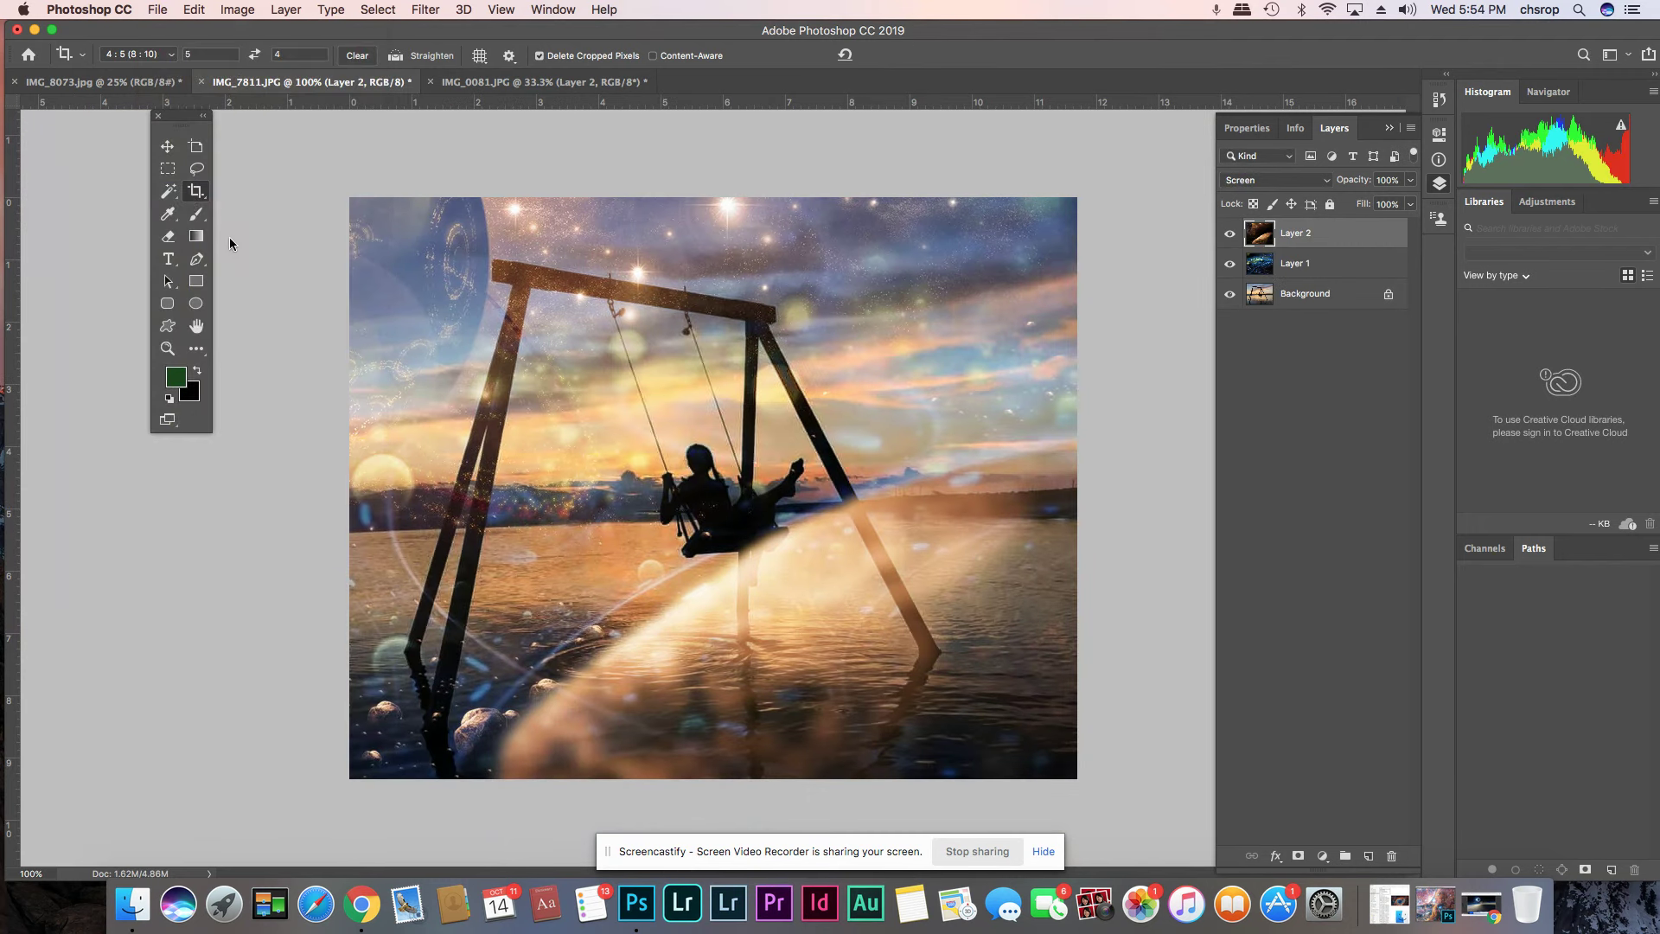
{"action": "key", "text": "super+shift+s"}
{"action": "left_click", "coordinate": [561, 680]}
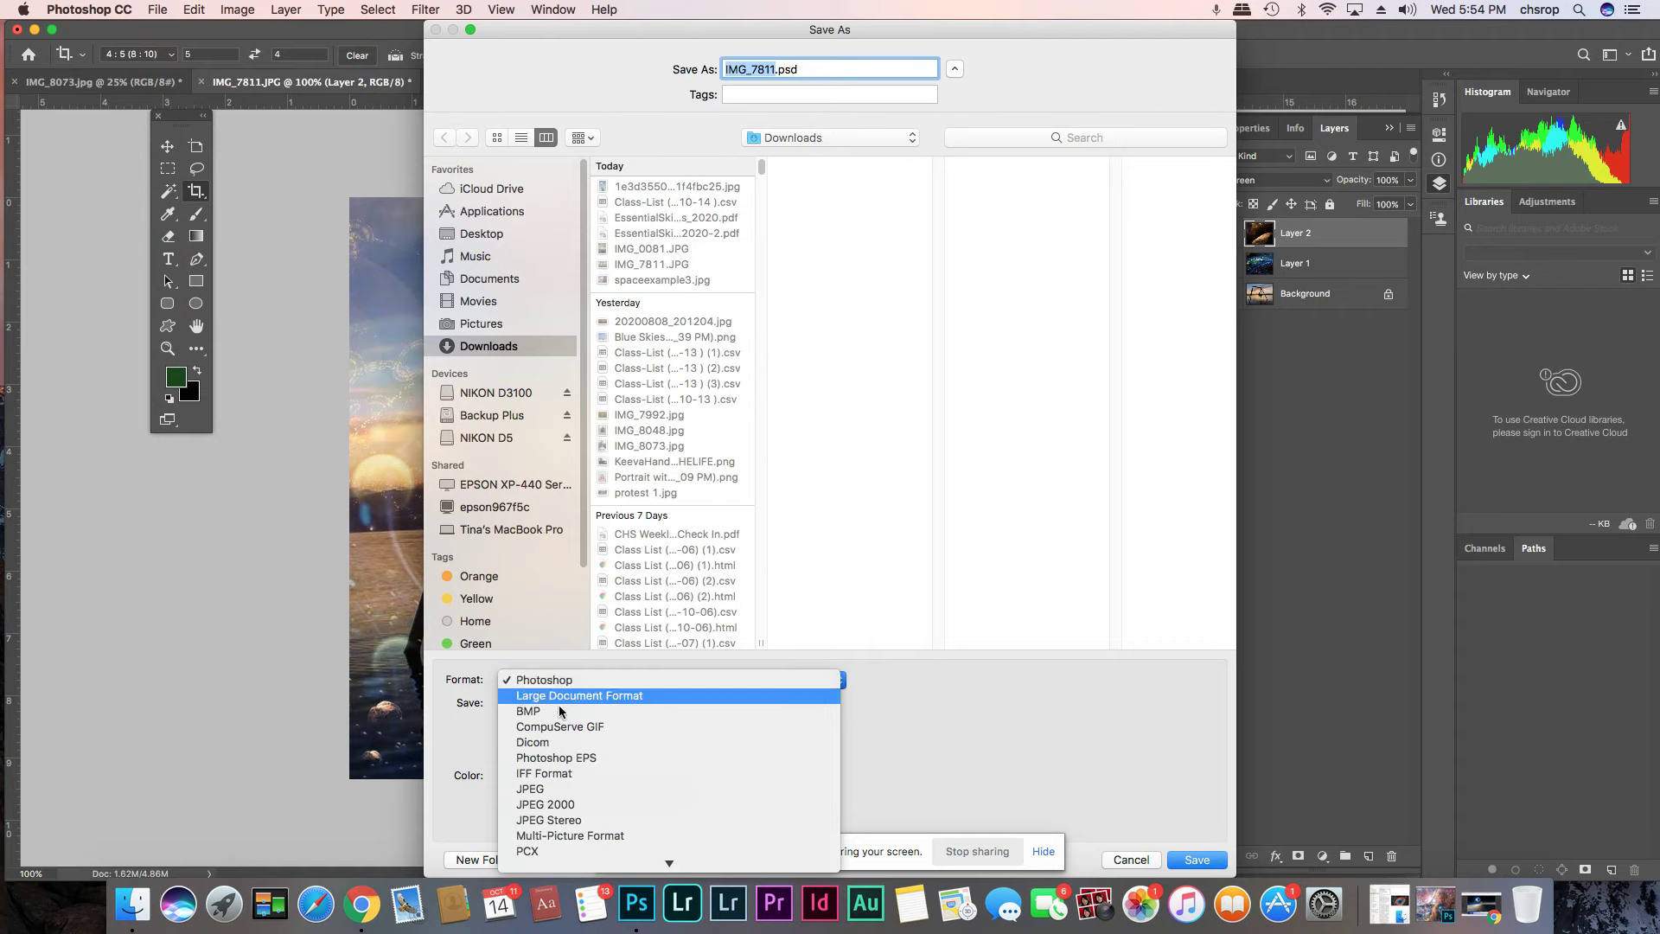
{"action": "left_click", "coordinate": [570, 789]}
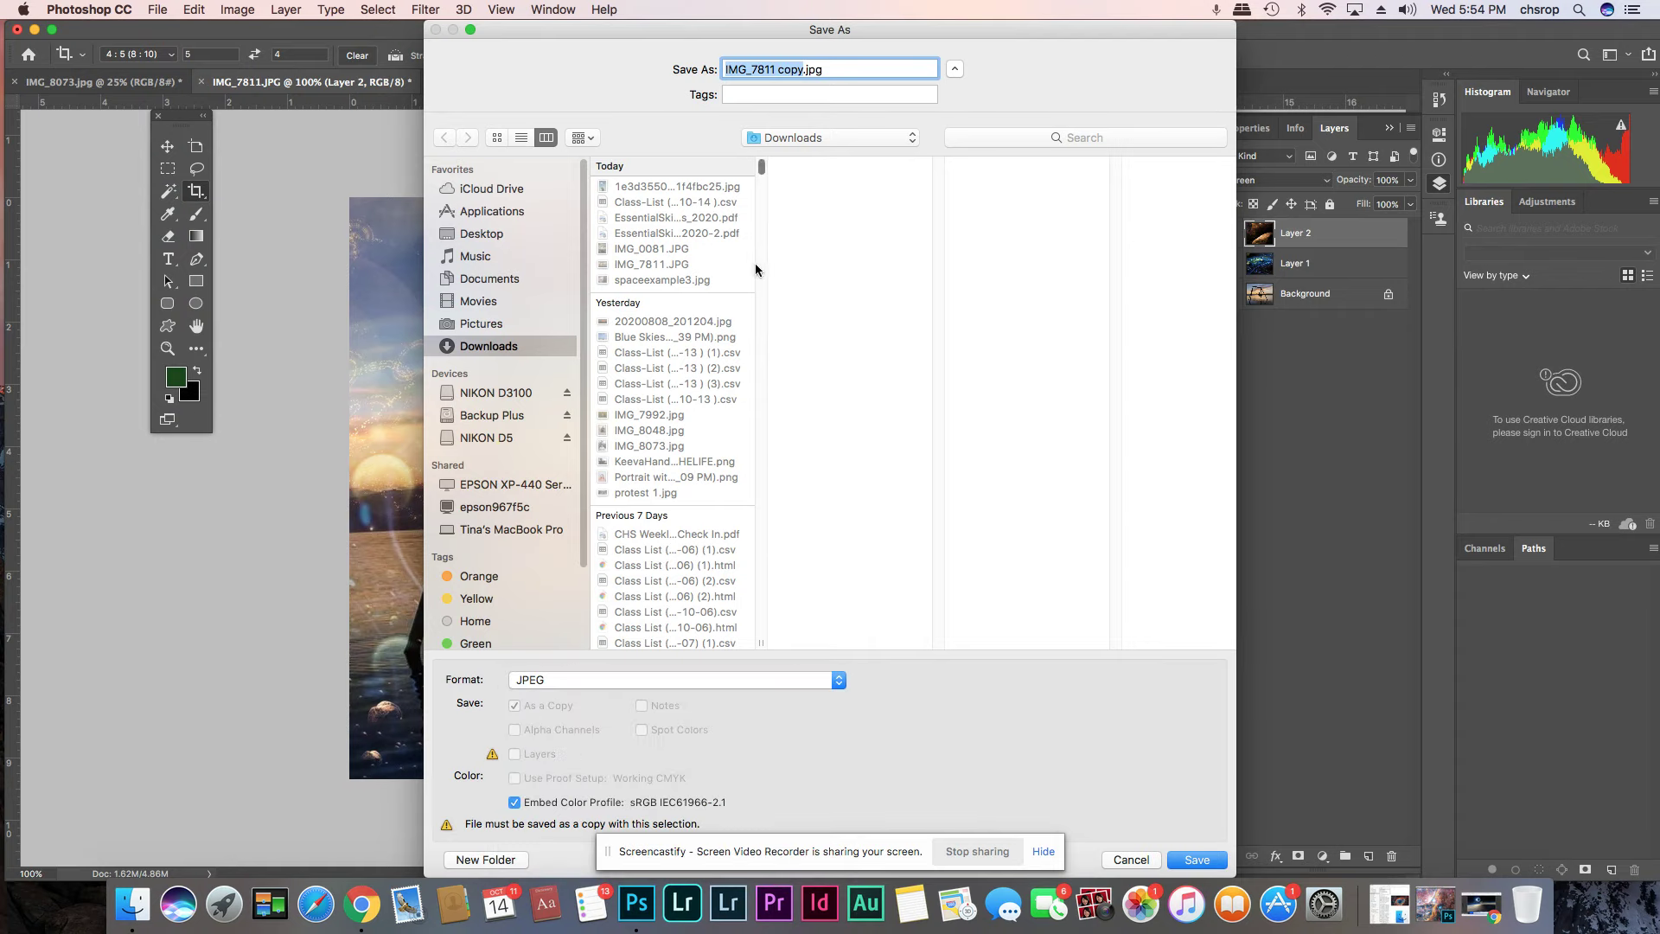
{"action": "key", "text": "BackSpace"}
{"action": "type", "text": "spacee"}
{"action": "key", "text": "BackSpace"}
{"action": "key", "text": "BackSpace"}
{"action": "key", "text": "BackSpace"}
{"action": "type", "text": "x"}
{"action": "key", "text": "BackSpace"}
{"action": "type", "text": "ceexample4"}
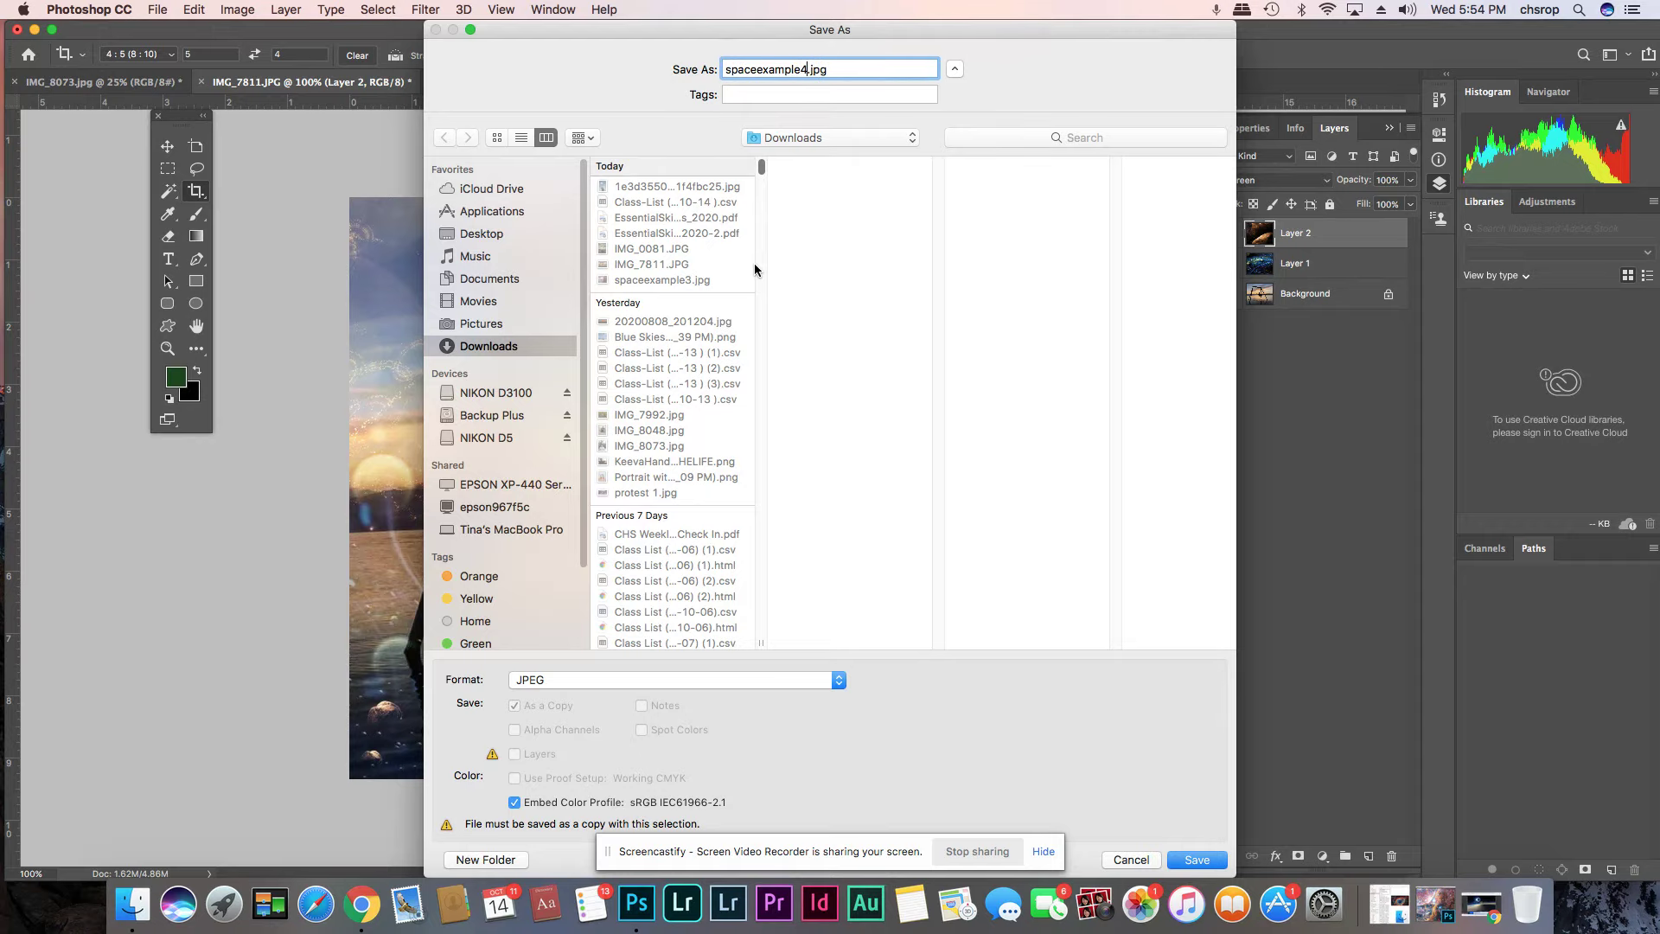
{"action": "key", "text": "Return"}
{"action": "left_click", "coordinate": [938, 249]}
- Close the IMG_0081 swimmer and IMG_7811 composite documents without saving
{"action": "key", "text": "c"}
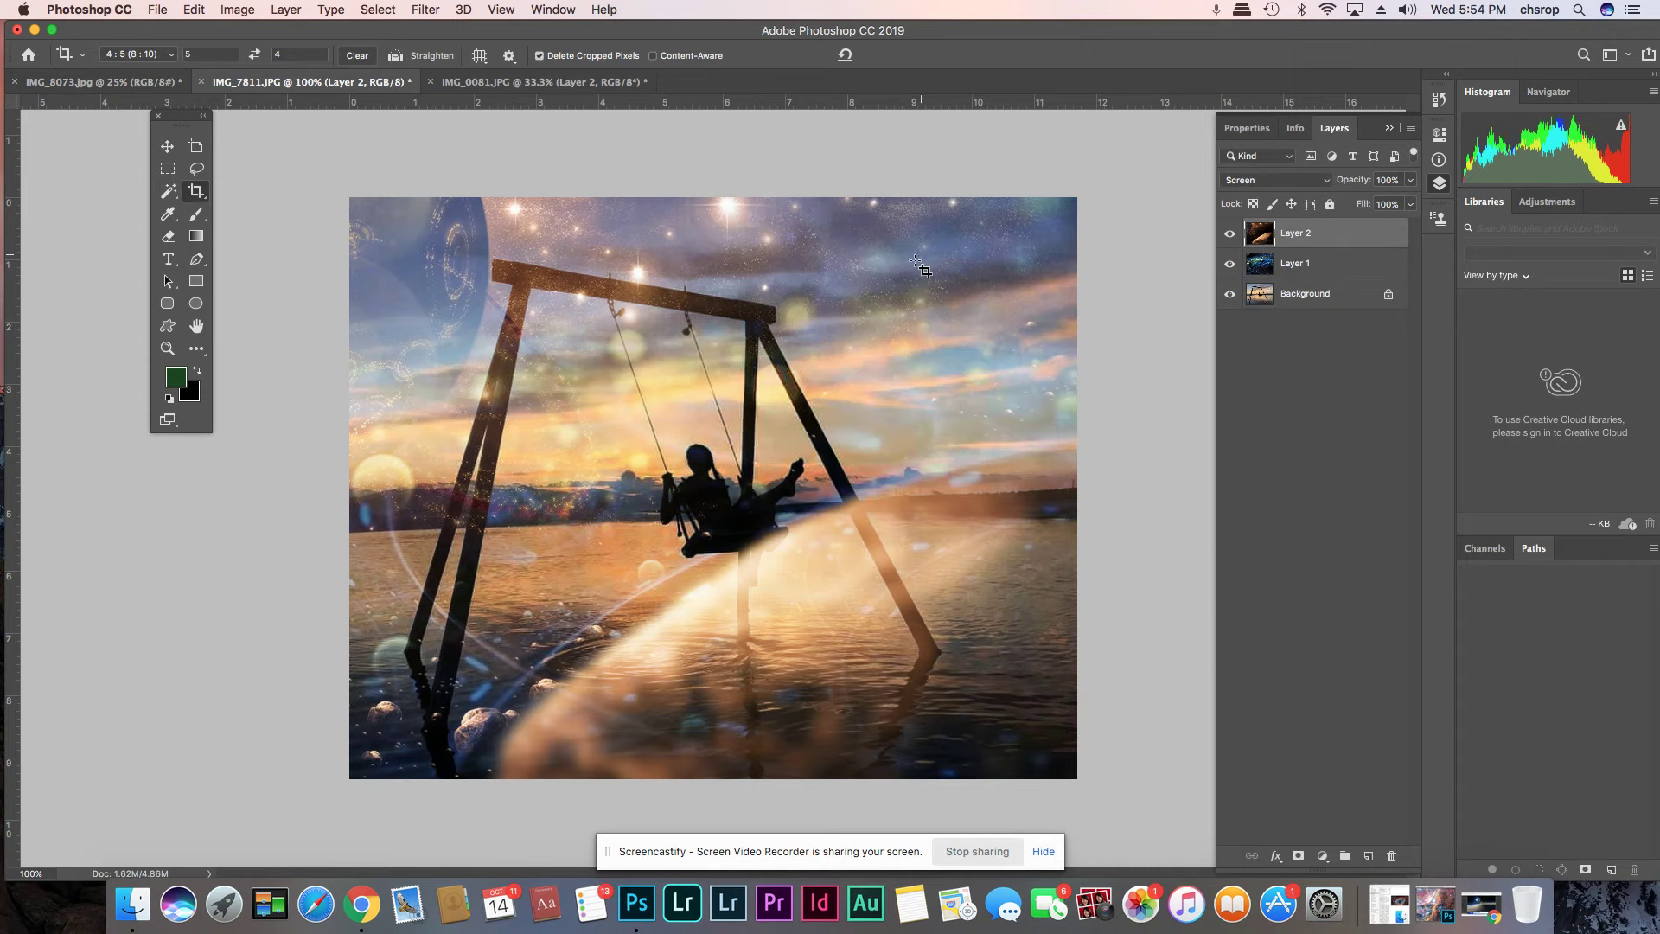
{"action": "left_click", "coordinate": [431, 82]}
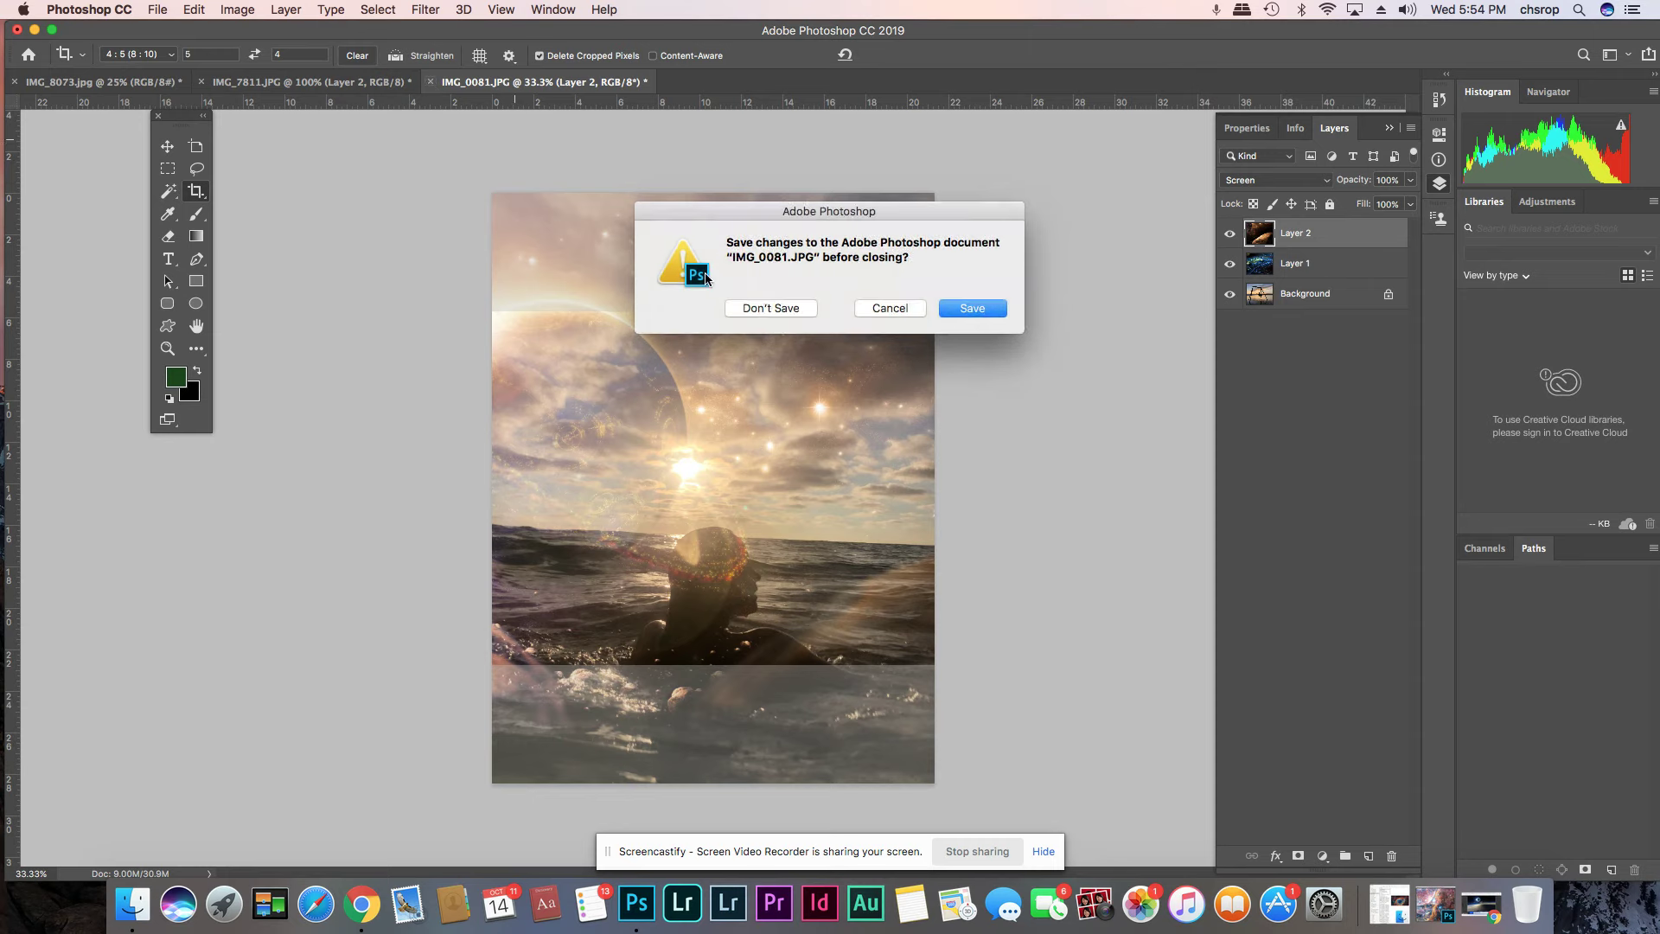
{"action": "left_click", "coordinate": [786, 309]}
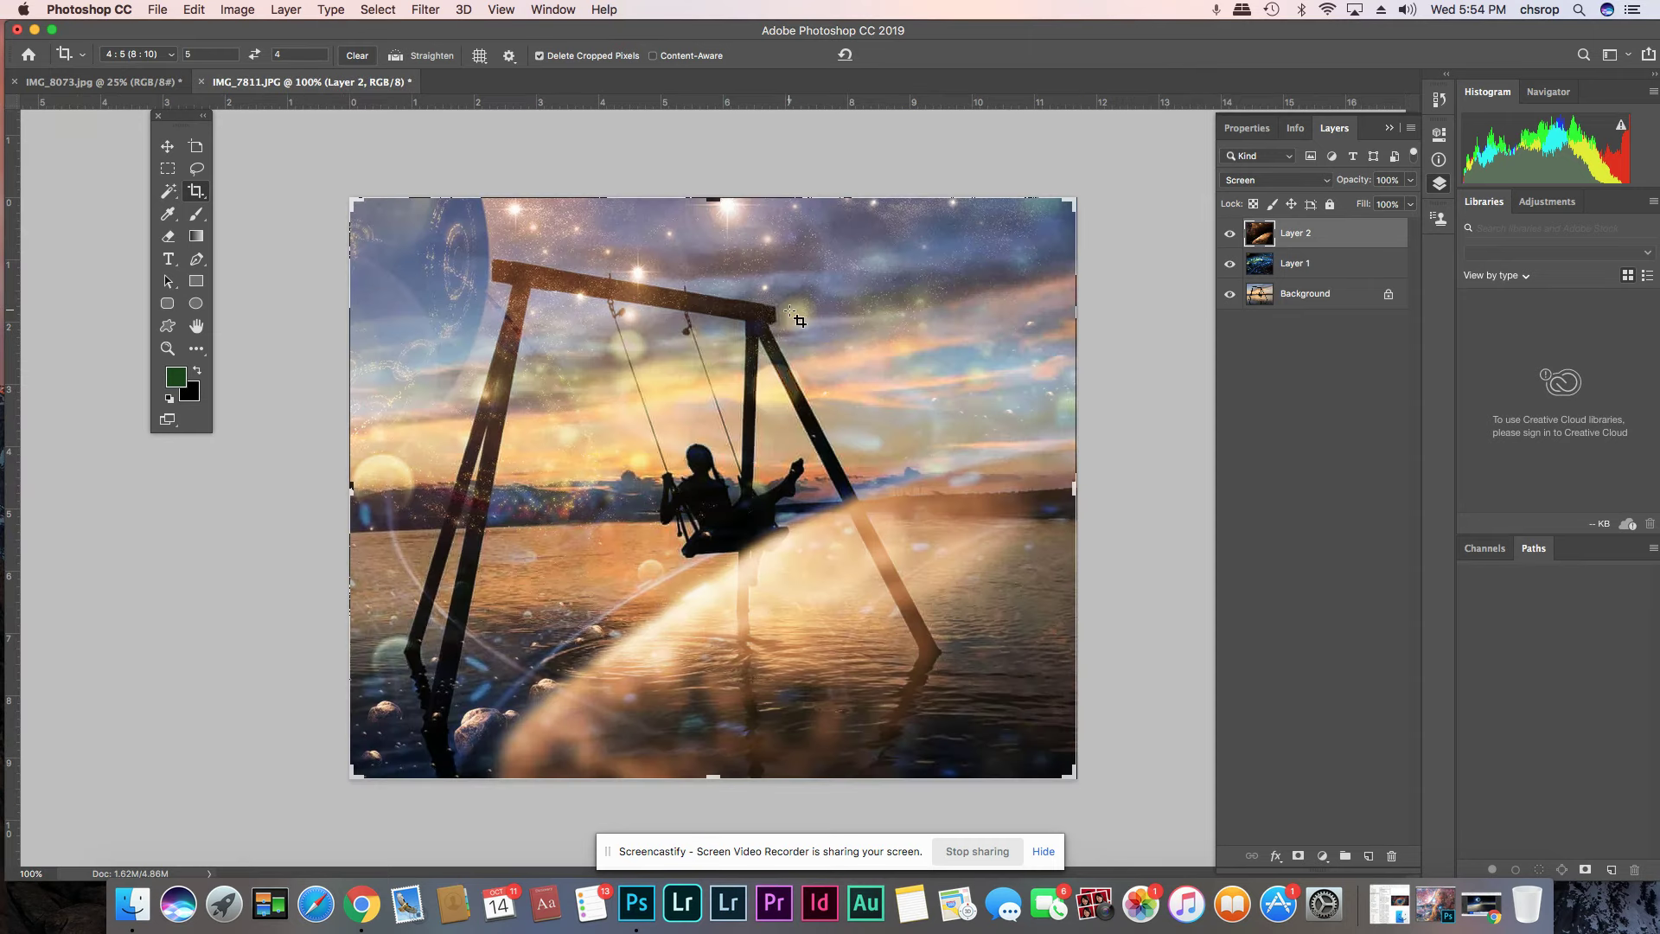
{"action": "left_click", "coordinate": [208, 82]}
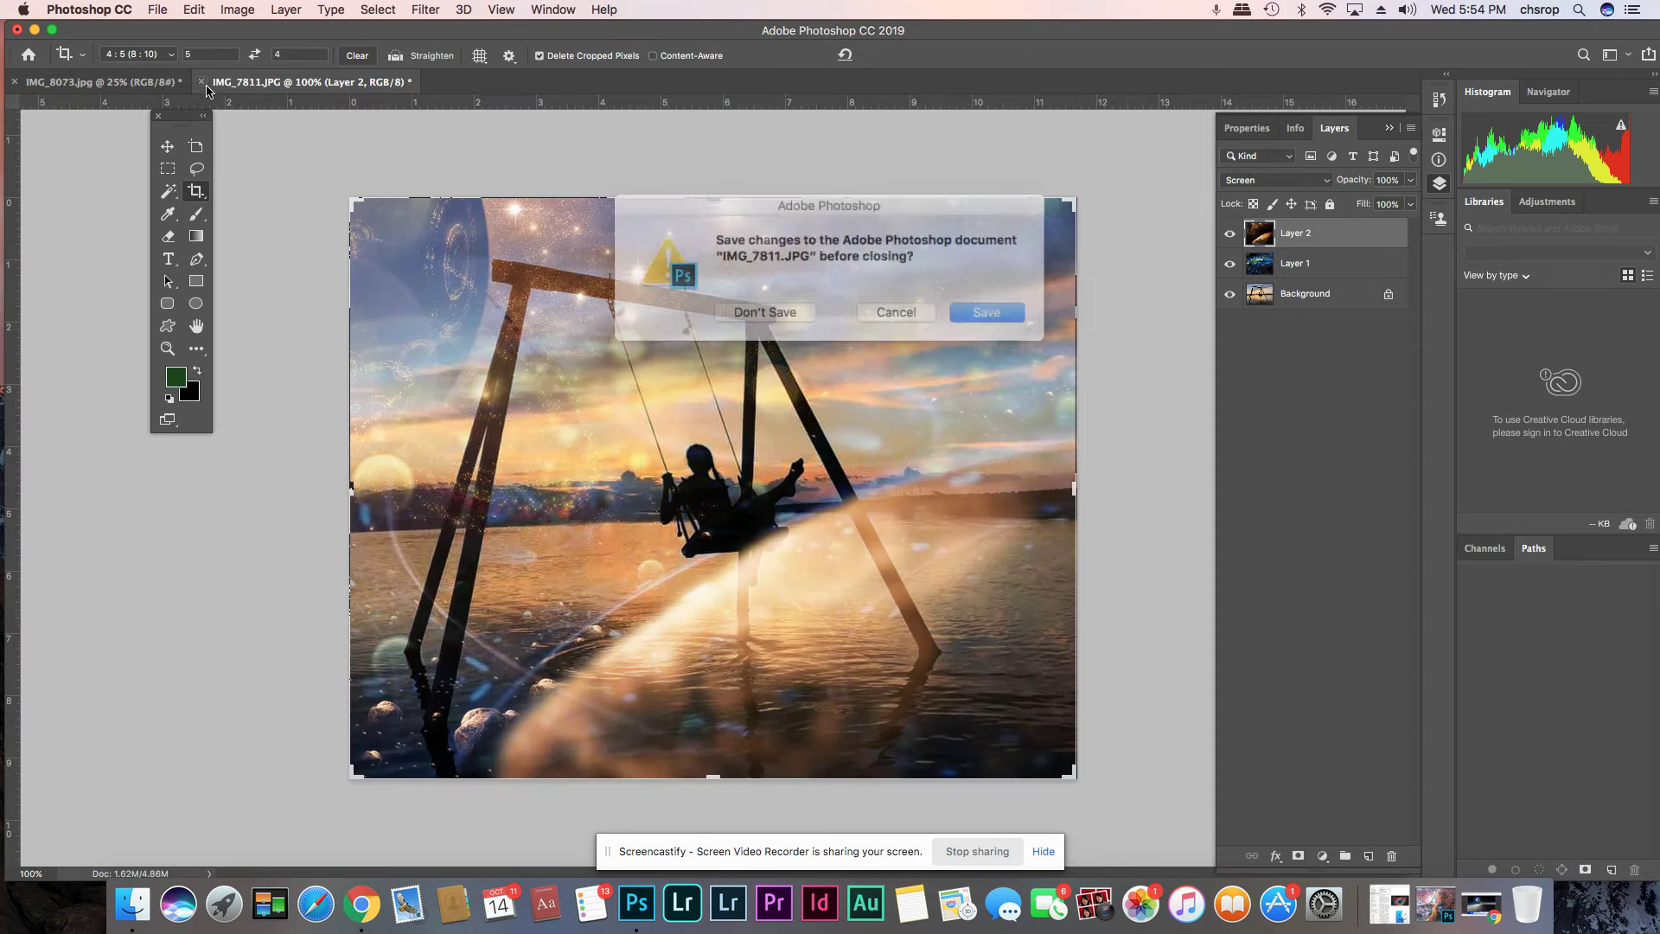
{"action": "left_click", "coordinate": [770, 309]}
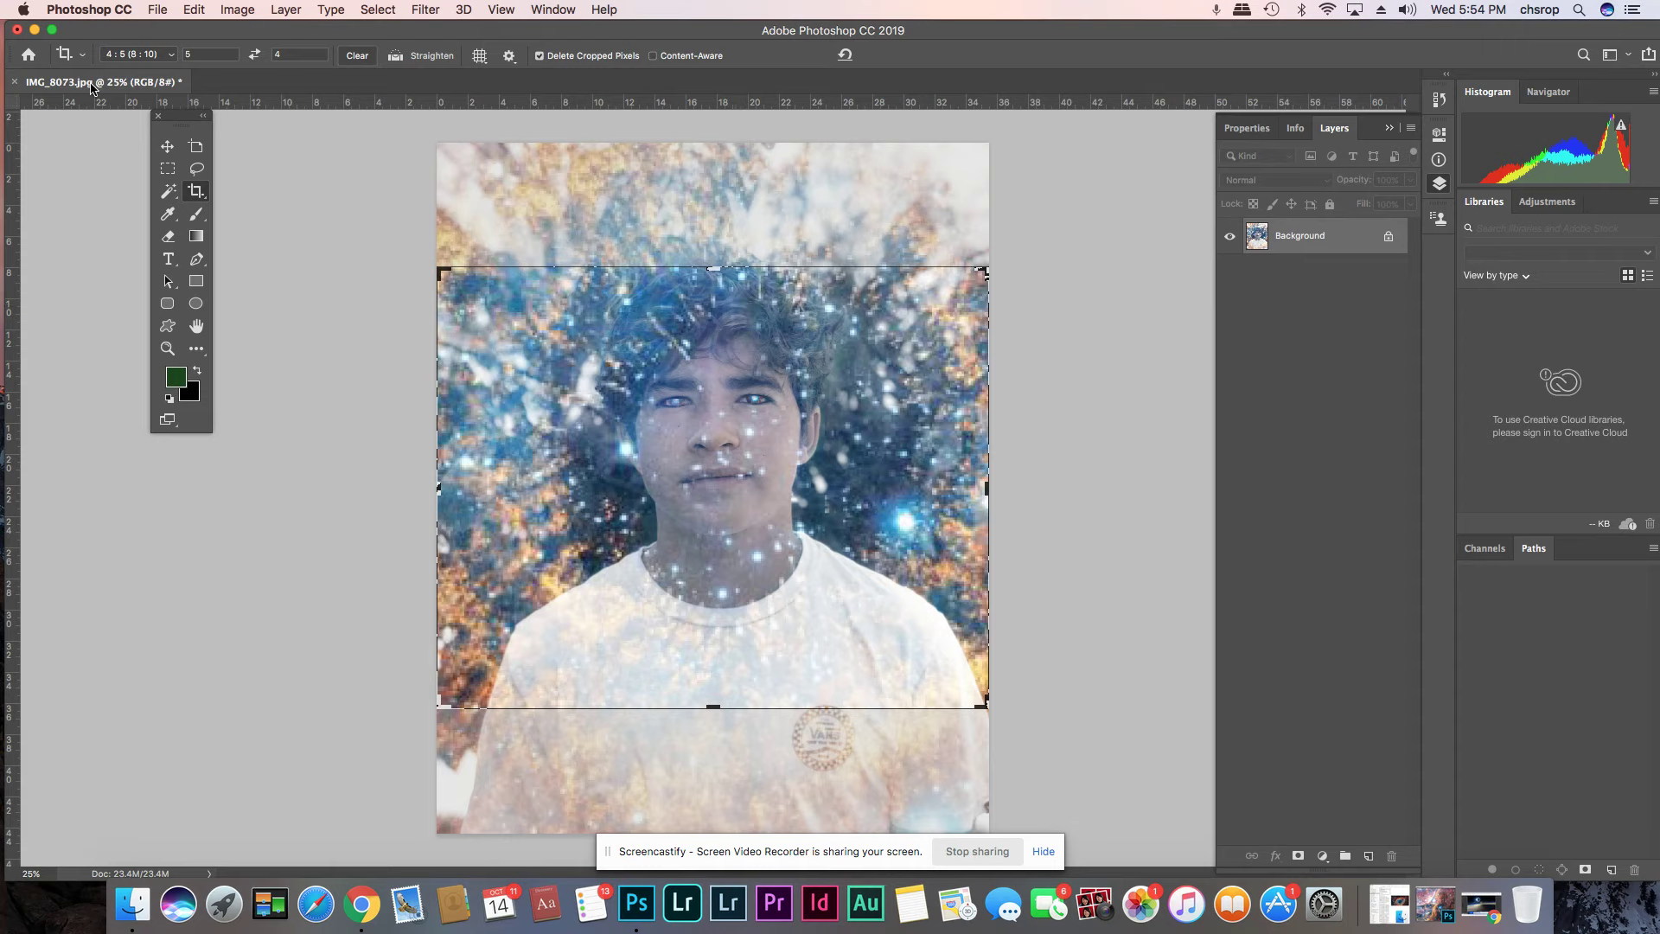
- Cancel the pending crop and undo the layer deletion, blending change, high-pass filter and layer duplication
{"action": "left_click", "coordinate": [166, 146]}
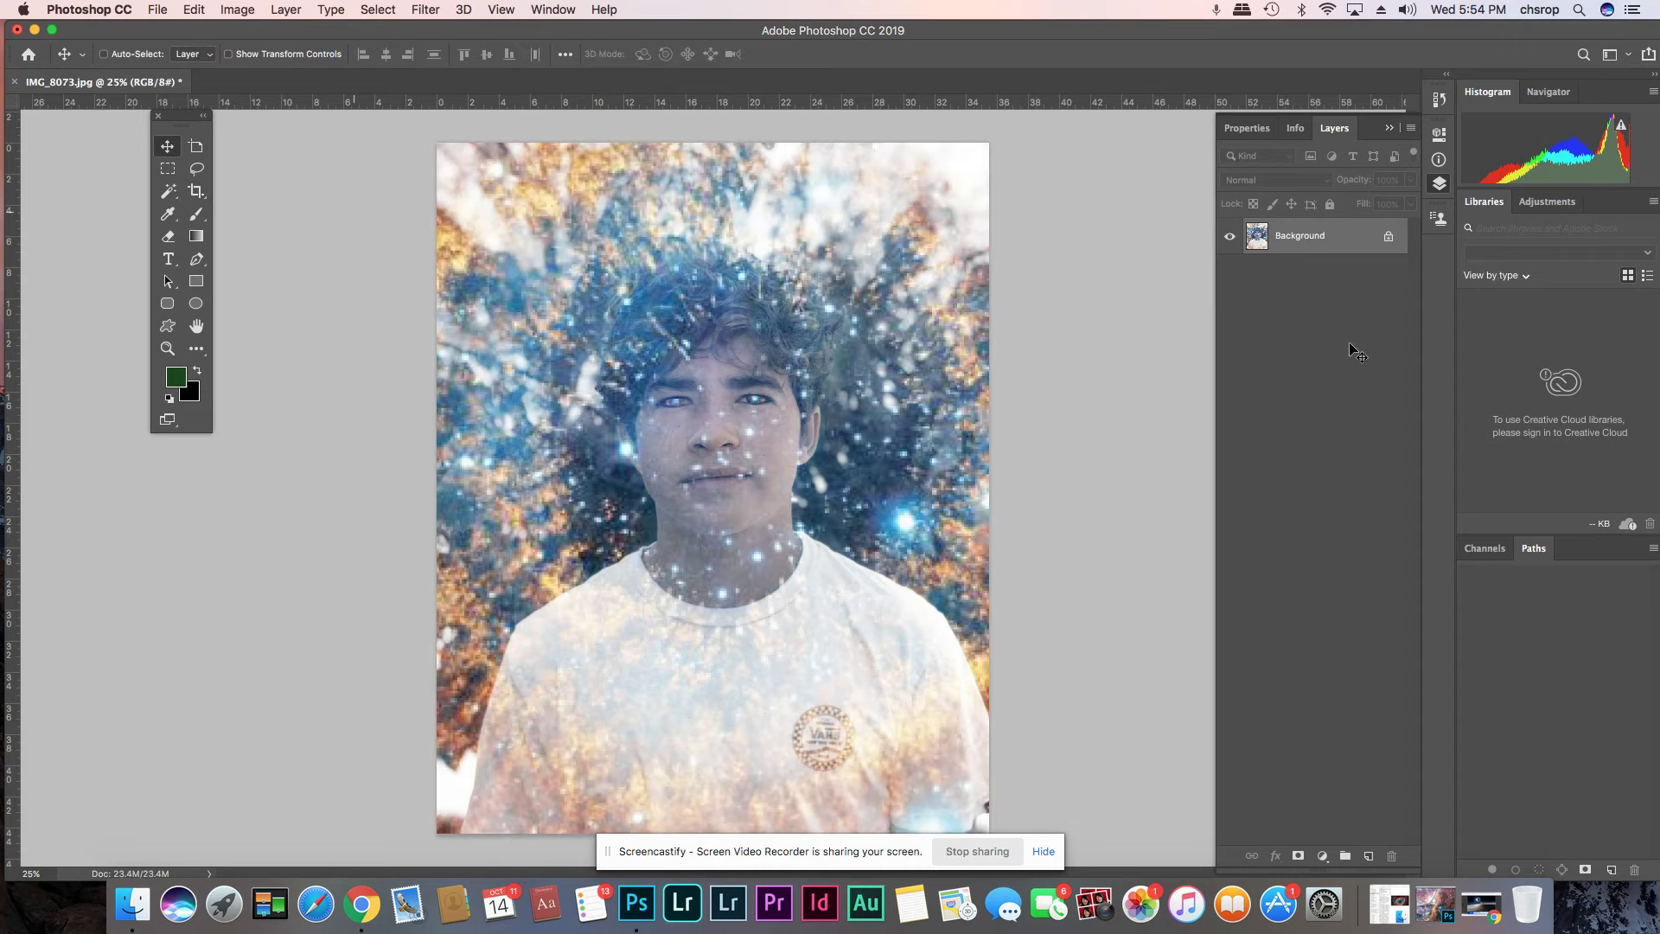
{"action": "left_click", "coordinate": [194, 10]}
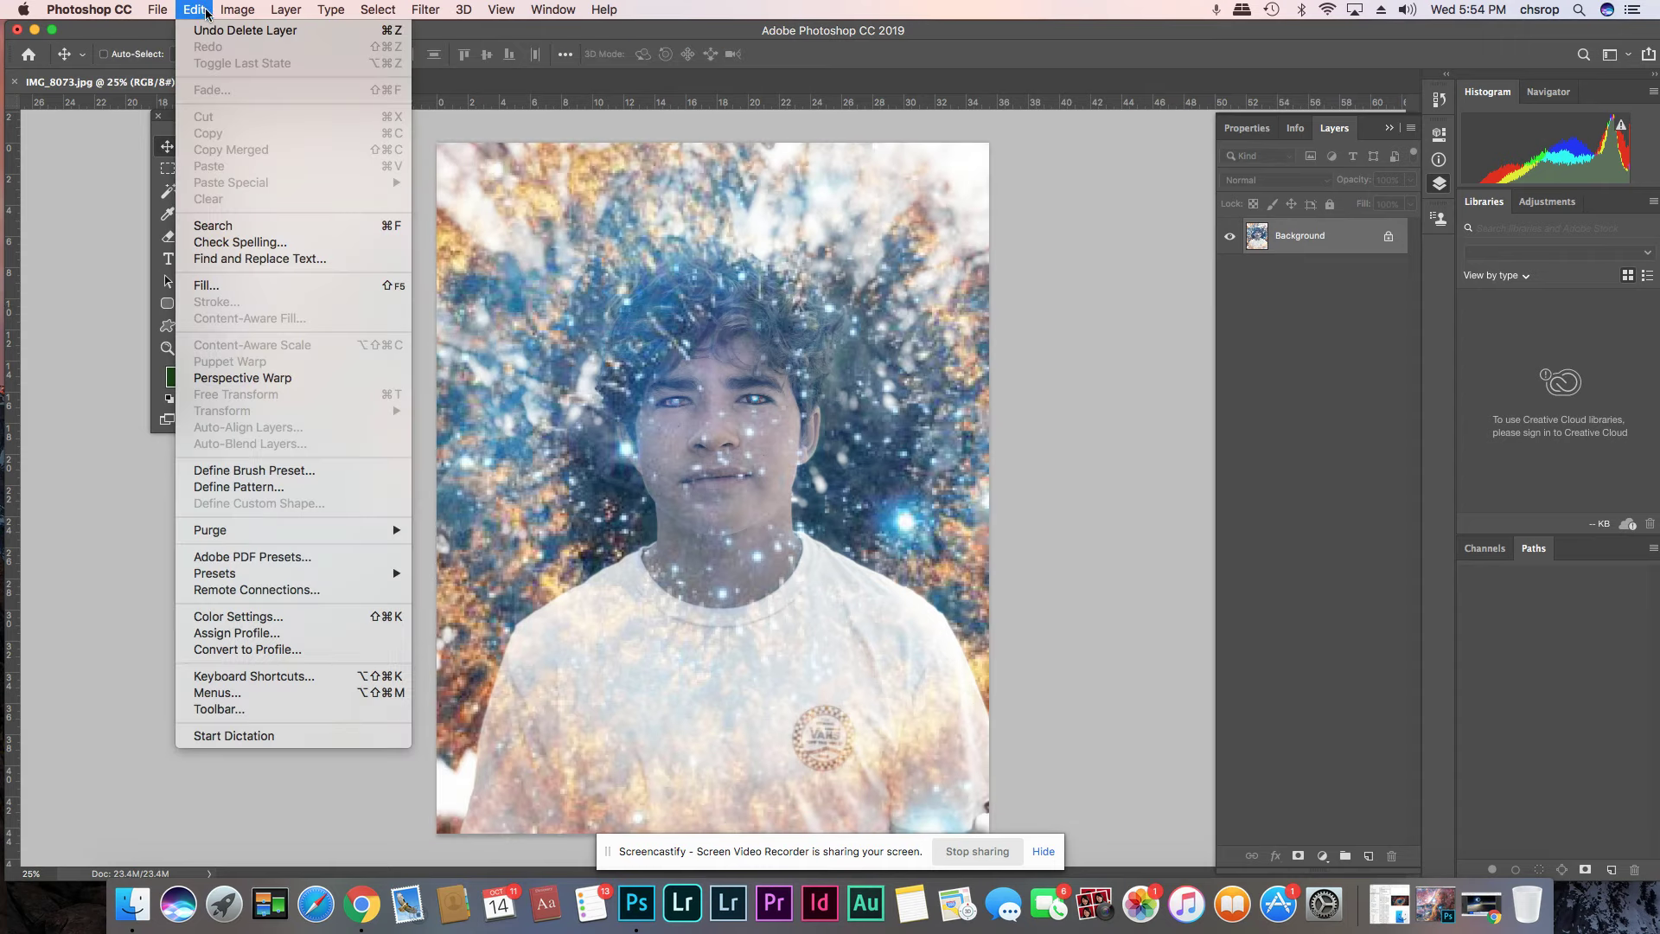
{"action": "left_click", "coordinate": [207, 33]}
{"action": "left_click", "coordinate": [193, 10]}
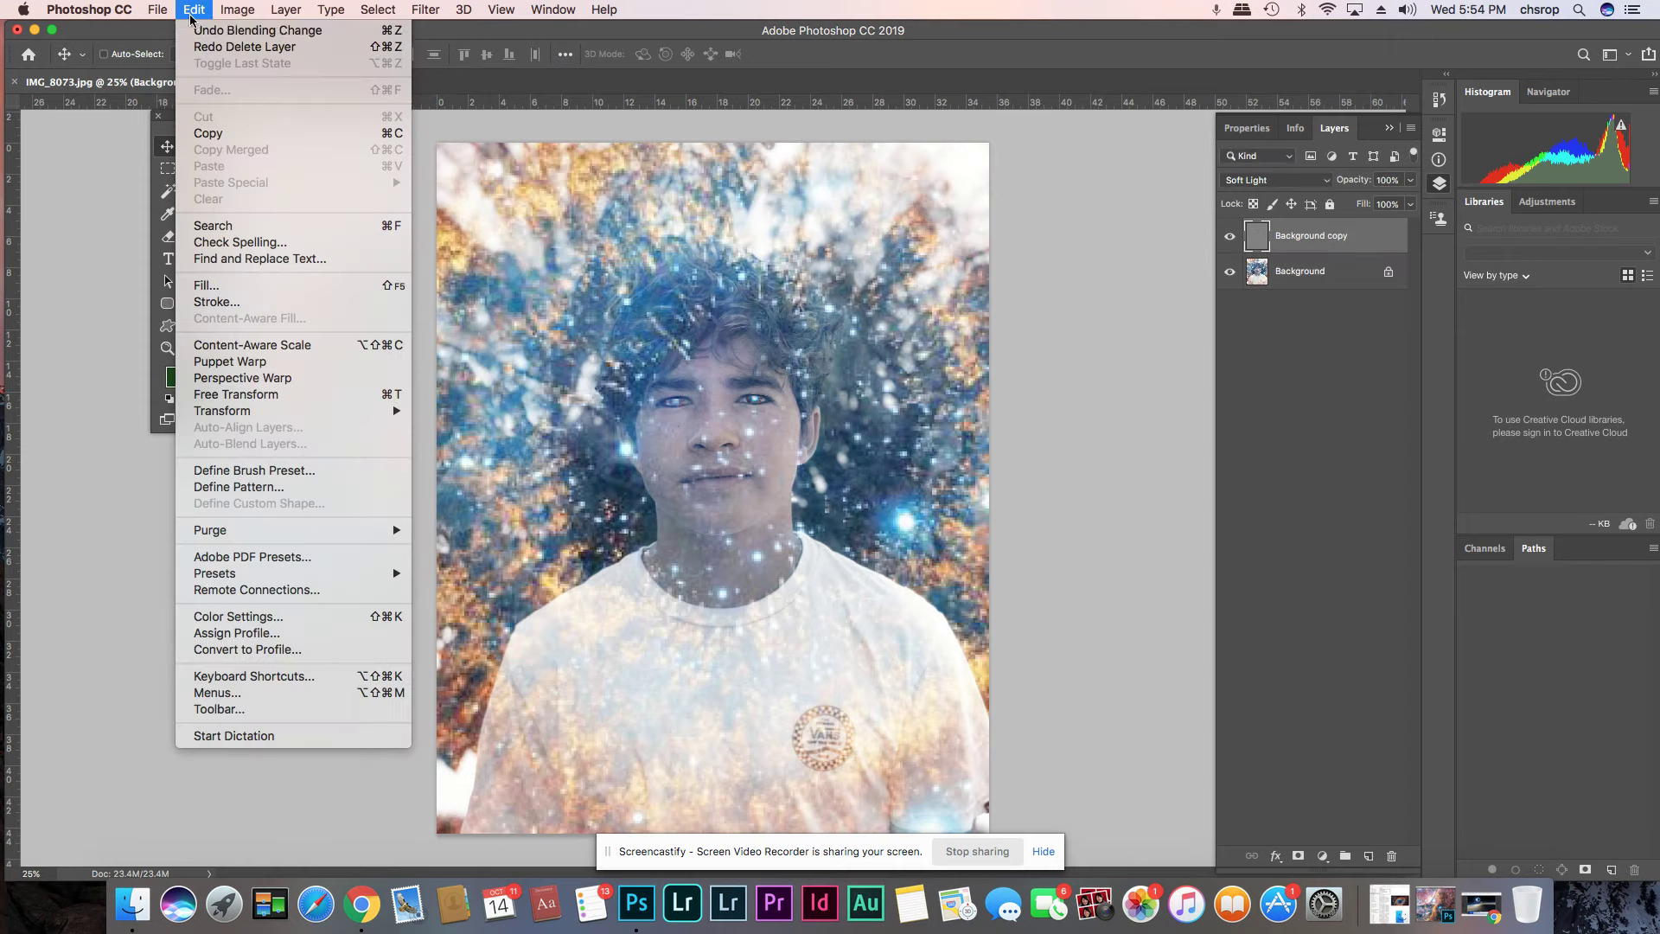
{"action": "left_click", "coordinate": [192, 15]}
{"action": "left_click", "coordinate": [194, 10]}
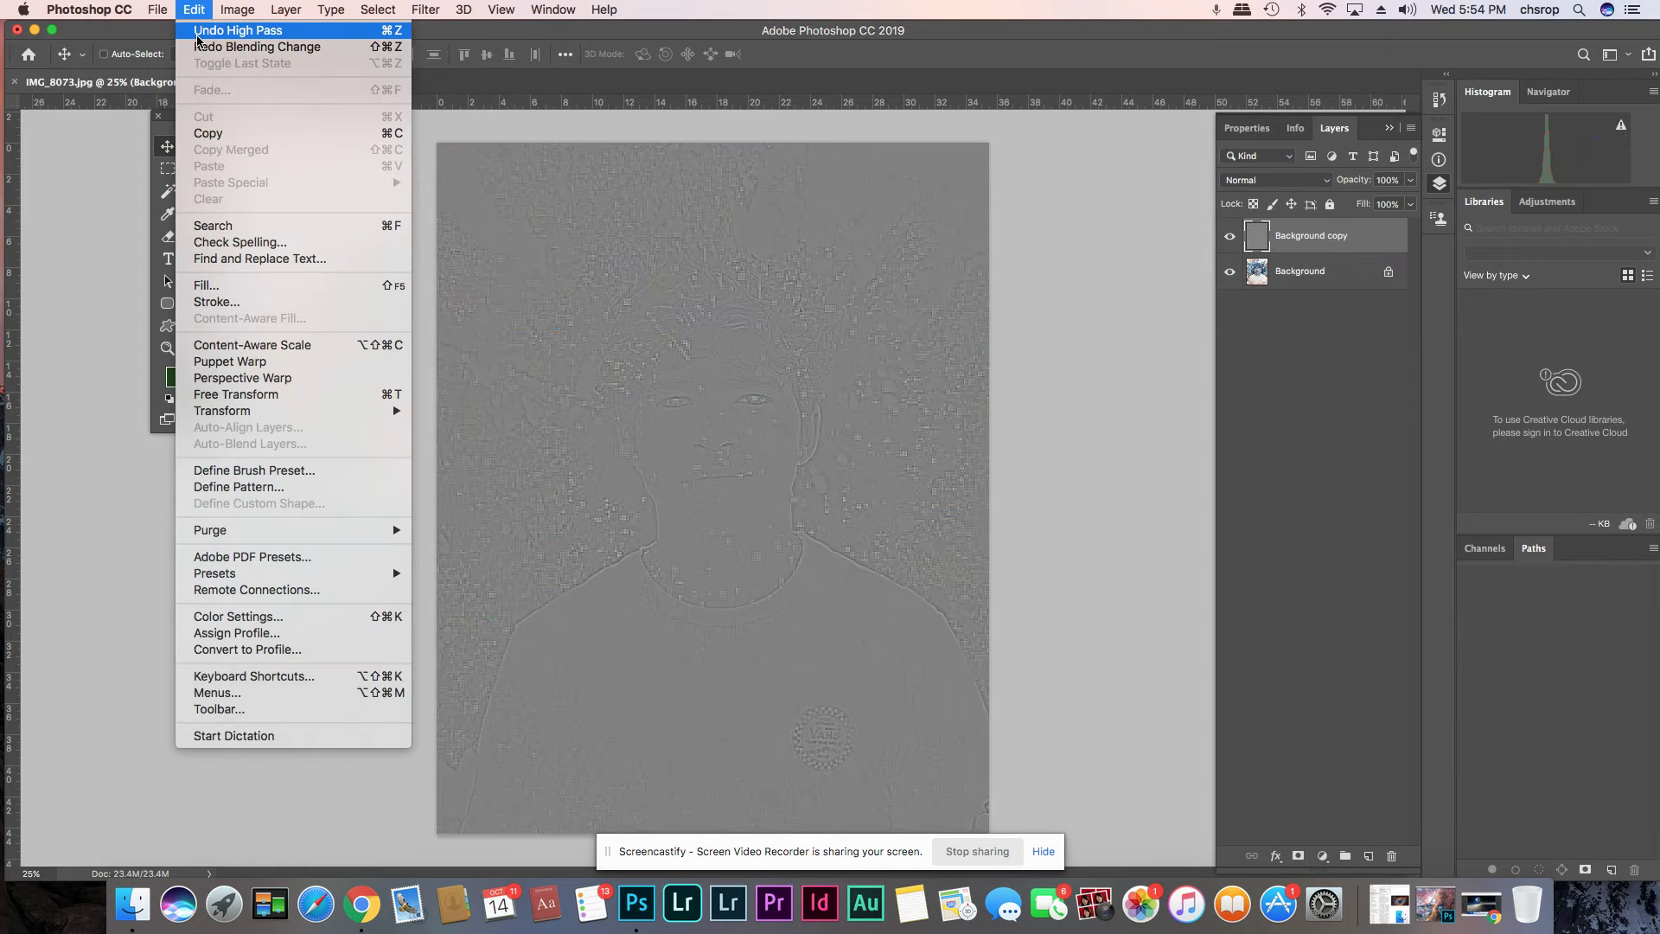
{"action": "left_click", "coordinate": [197, 33]}
{"action": "left_click", "coordinate": [196, 12]}
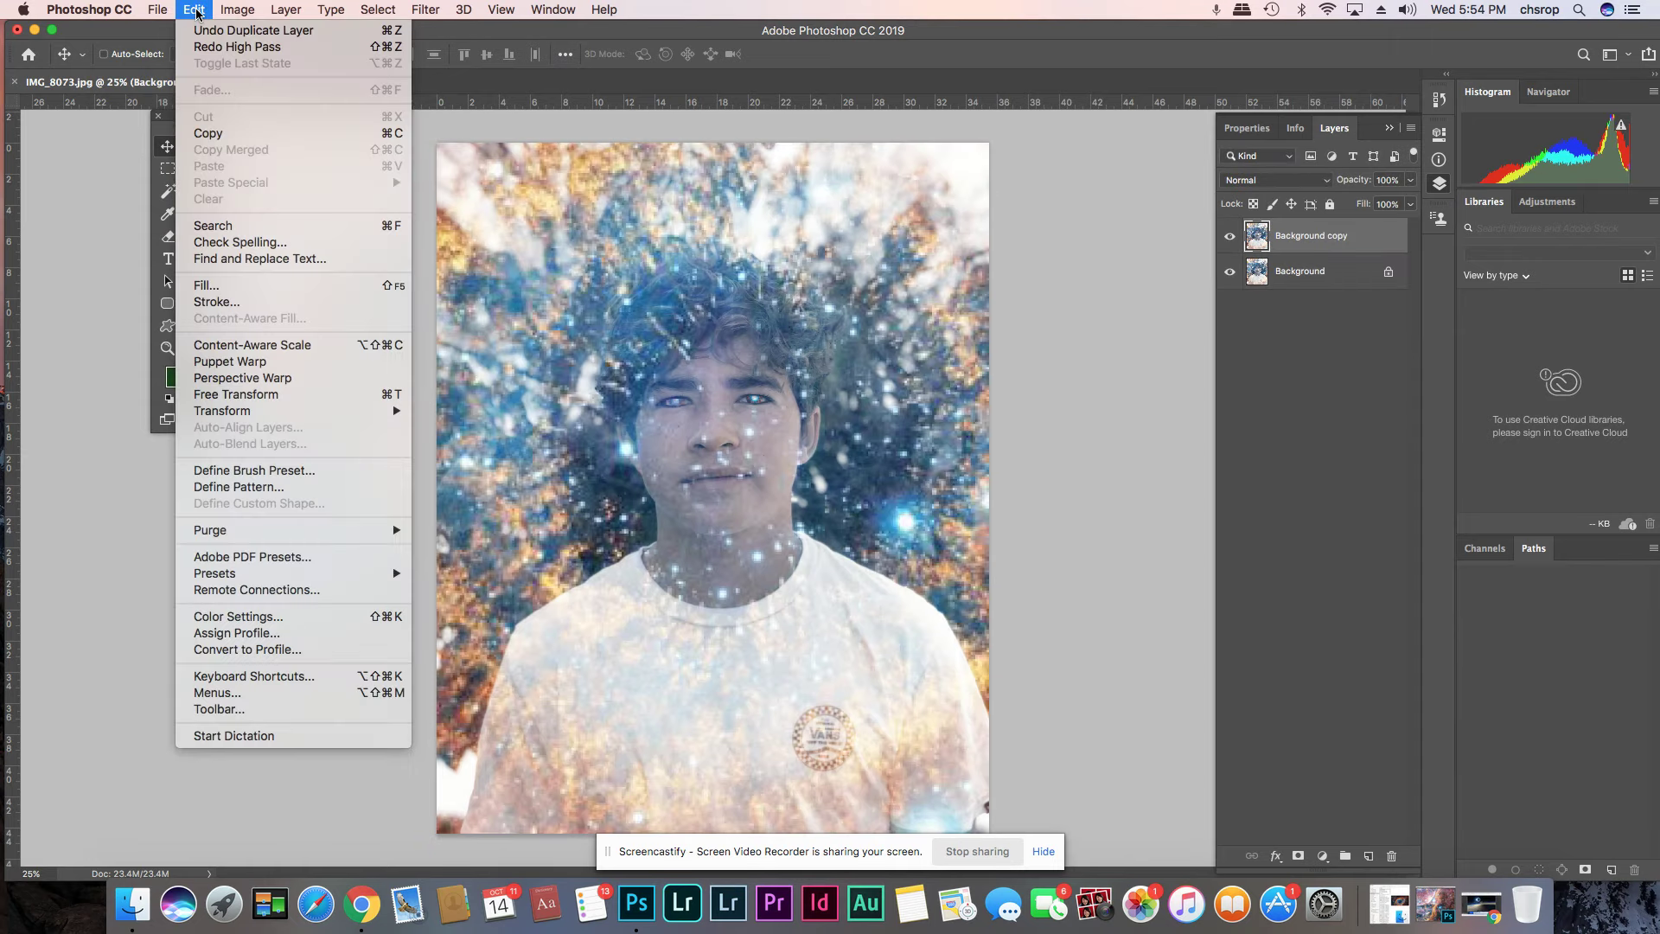
{"action": "left_click", "coordinate": [202, 23]}
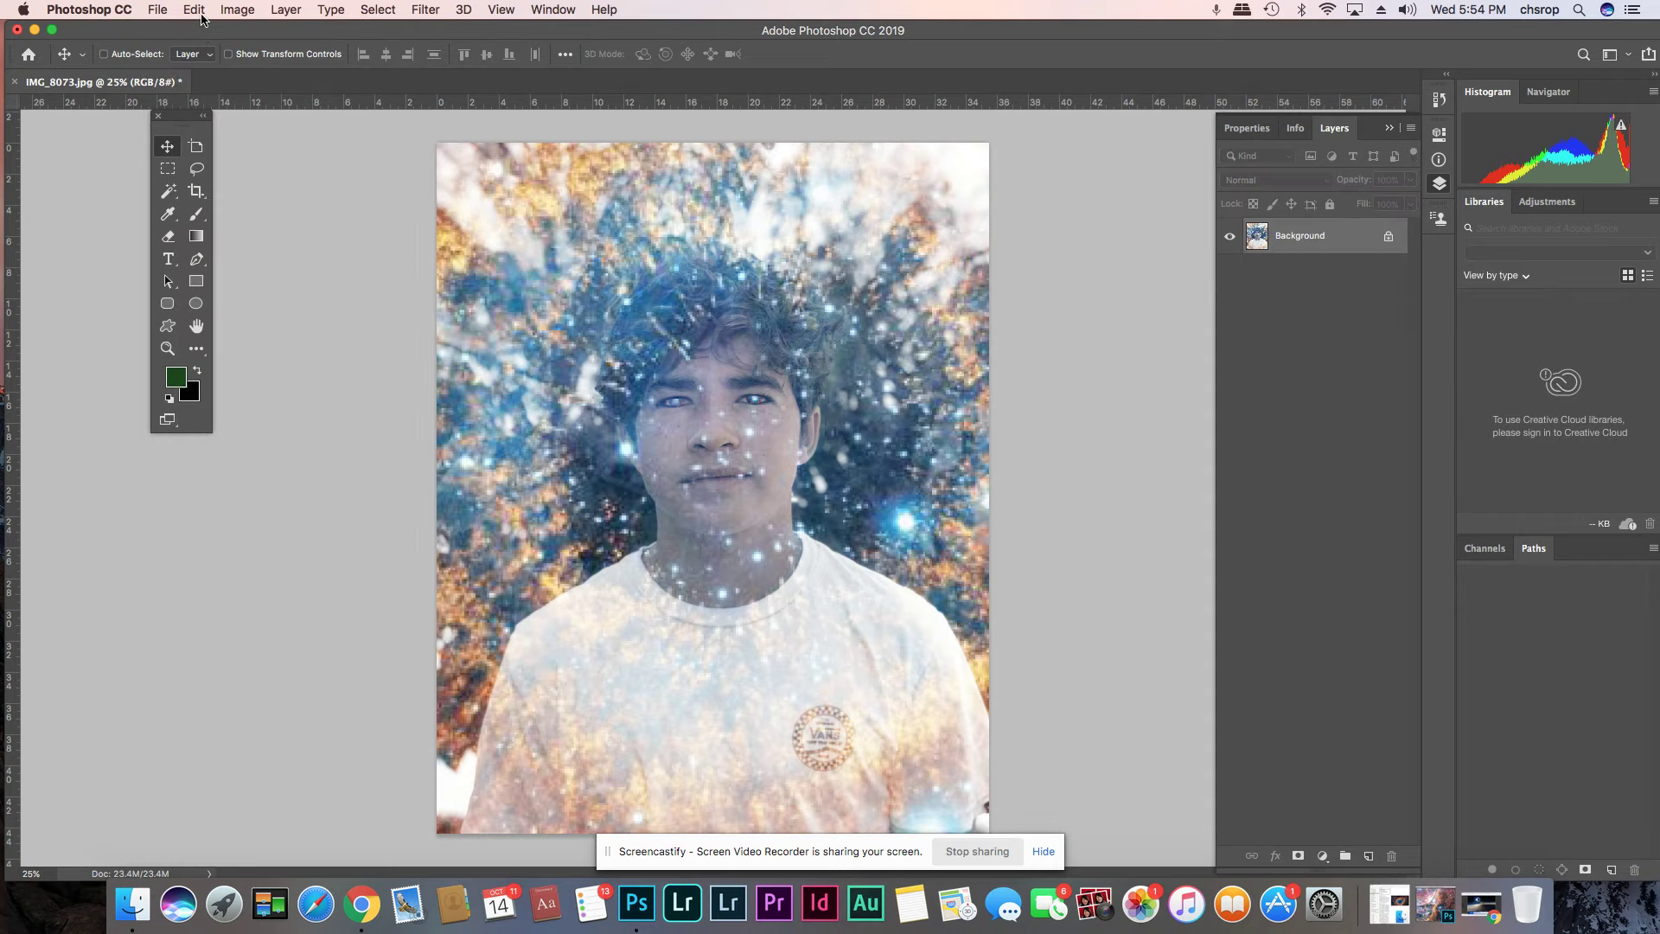
{"action": "left_click", "coordinate": [195, 11]}
{"action": "left_click", "coordinate": [197, 11]}
- Redo to restore the nebula and sparkle layers, then hide Layer 2, Layer 2 copy and Layer 1
{"action": "left_click", "coordinate": [195, 11]}
{"action": "left_click", "coordinate": [1108, 397]}
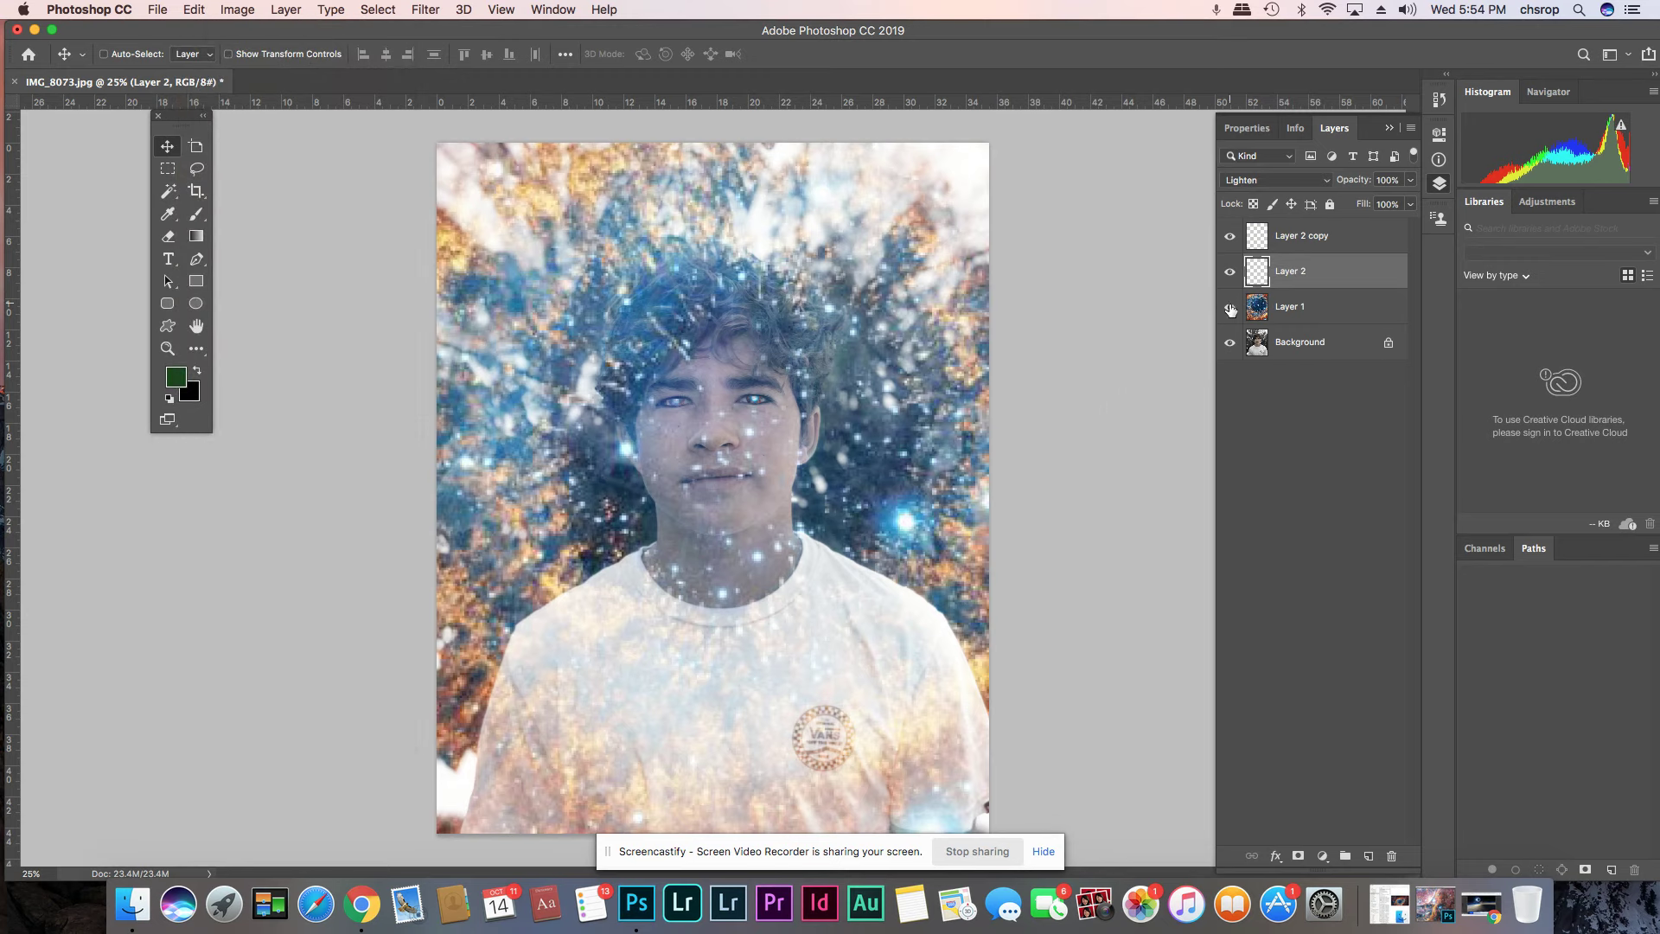
{"action": "left_click", "coordinate": [1230, 271]}
{"action": "left_click", "coordinate": [1229, 235]}
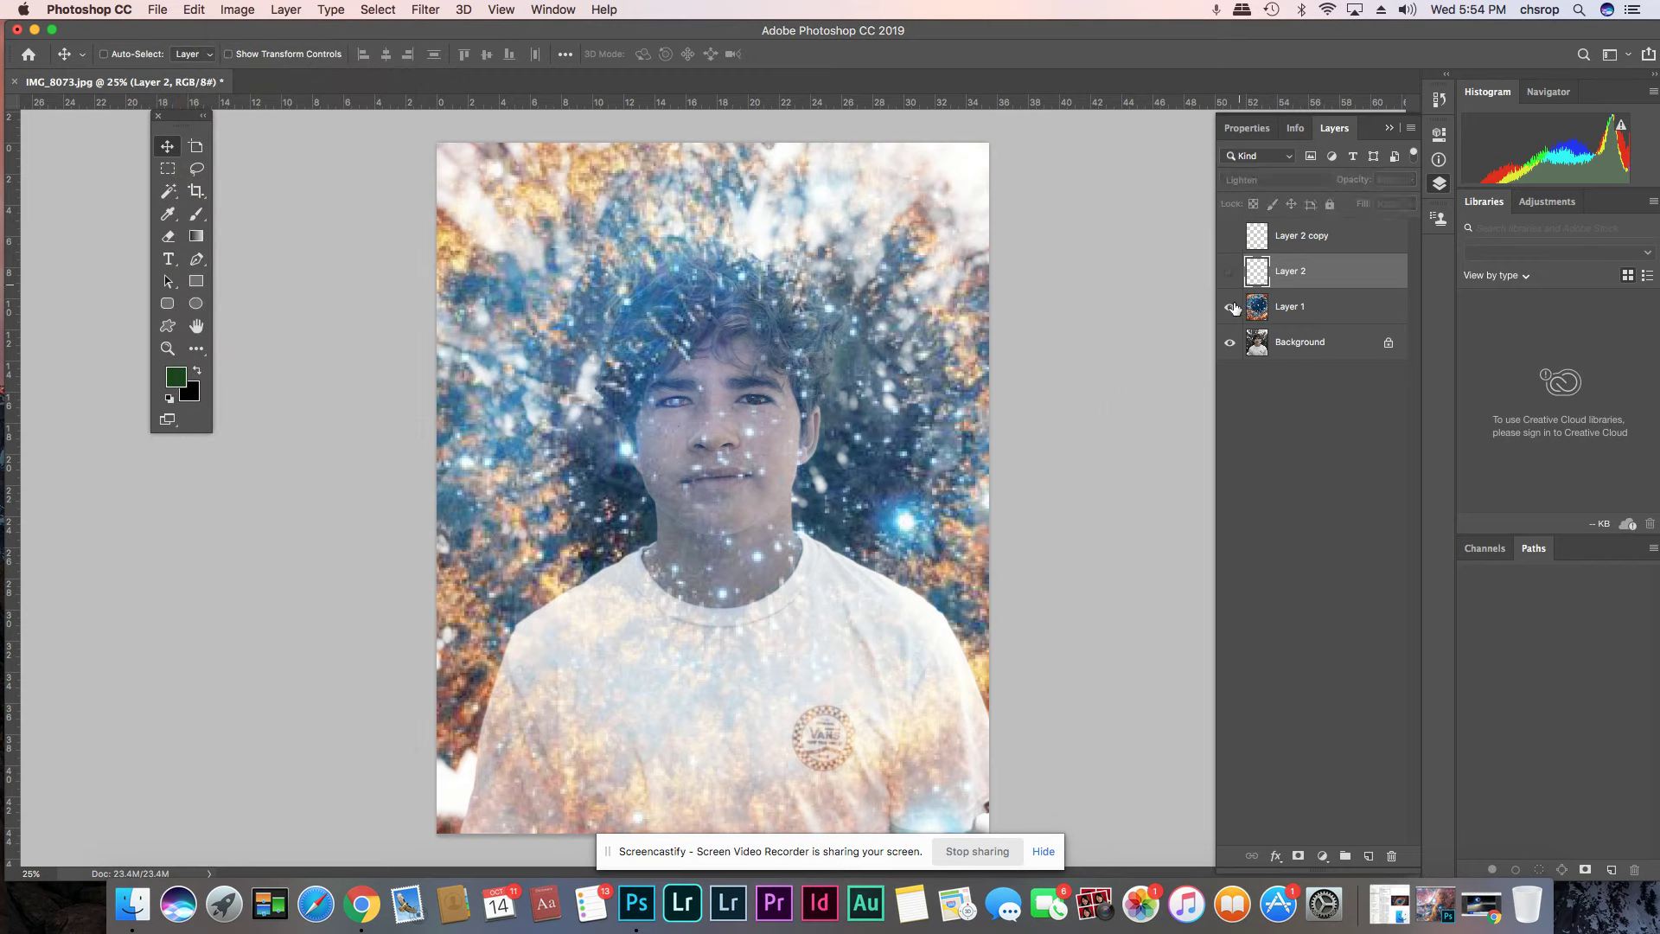
{"action": "left_click", "coordinate": [1231, 307]}
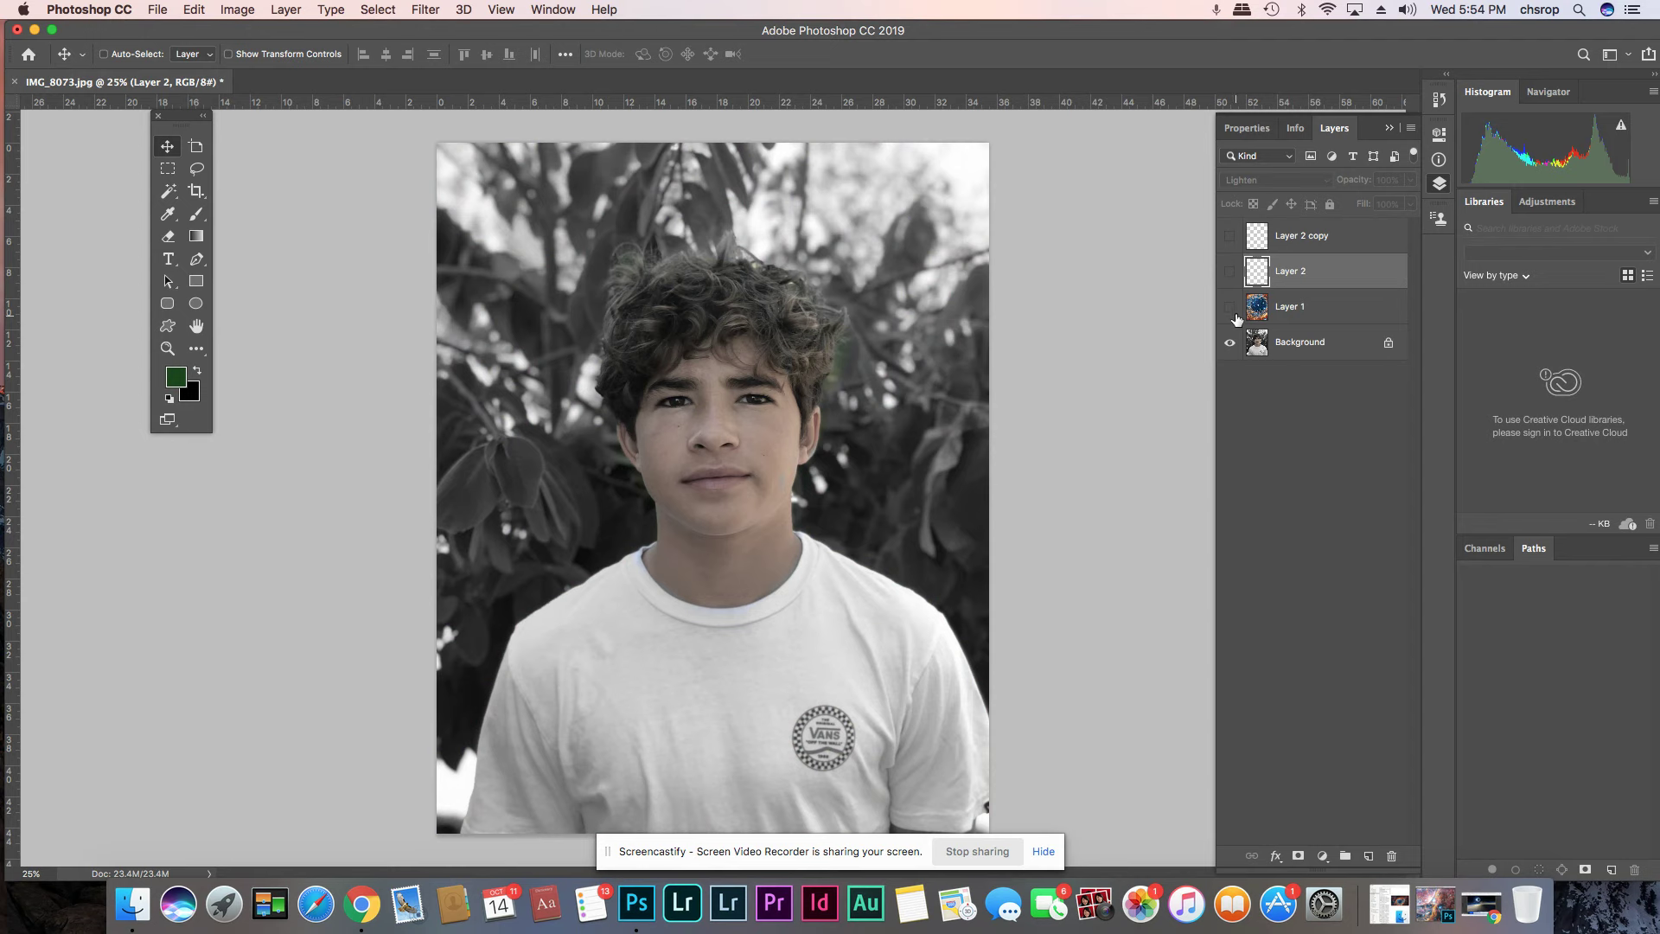
- Toggle Layer 1, Layer 2 and the Background portrait to compare, ending with all four layers visible
{"action": "left_click", "coordinate": [1231, 310]}
{"action": "left_click", "coordinate": [1230, 342]}
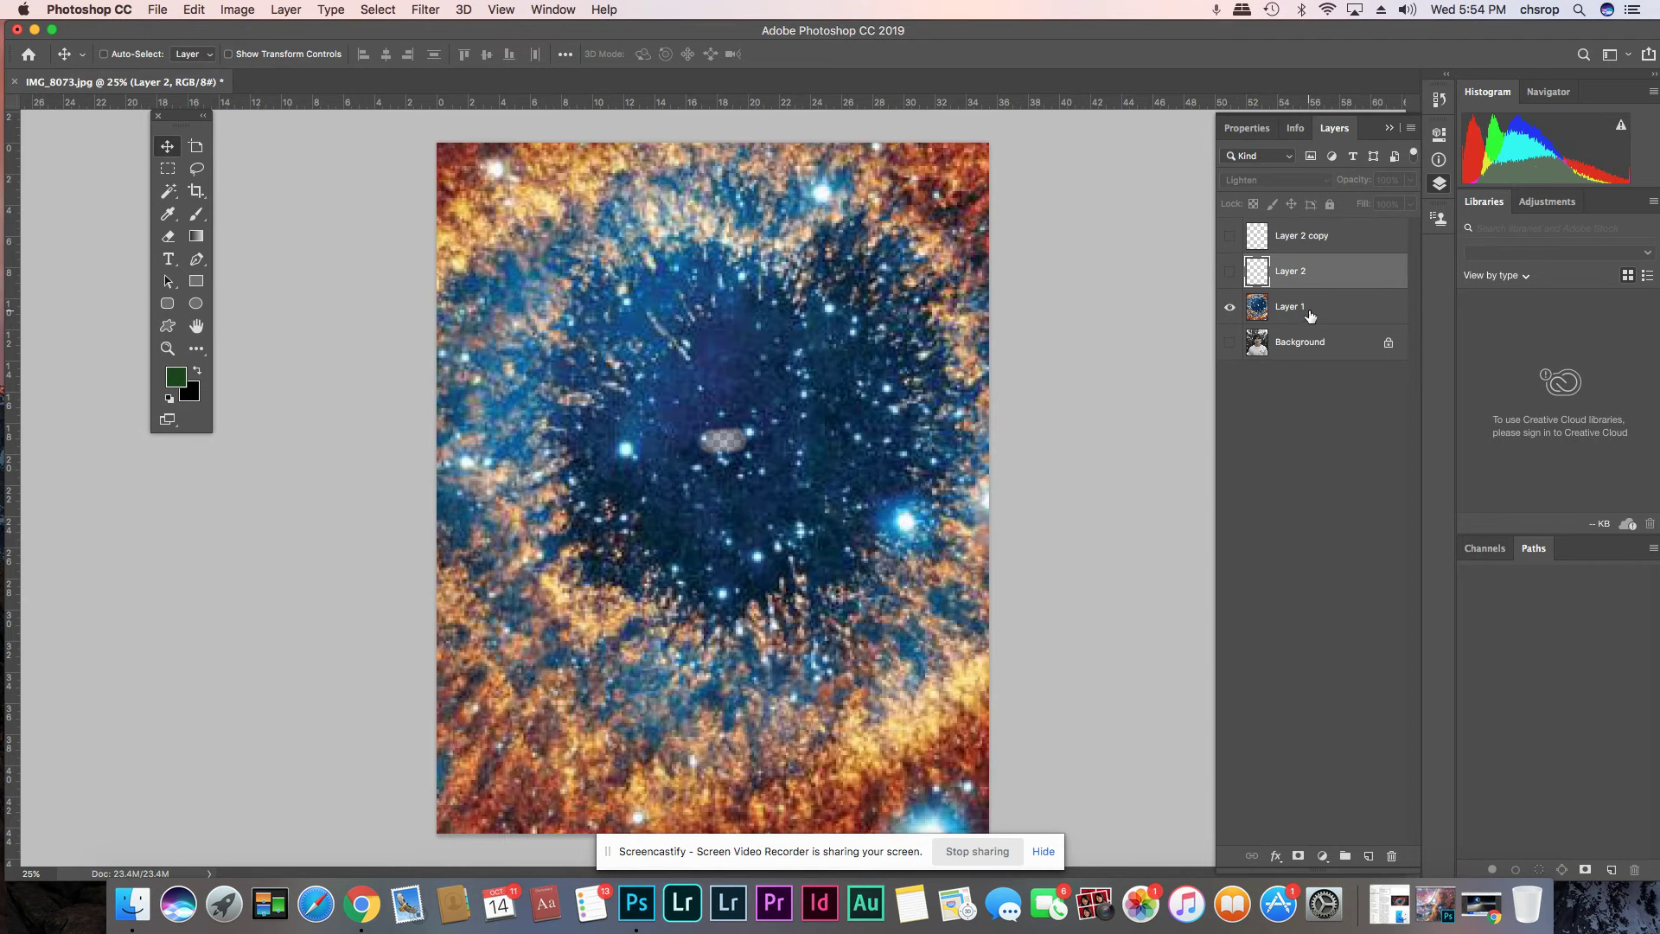
{"action": "left_click", "coordinate": [1229, 275]}
{"action": "left_click", "coordinate": [1230, 308]}
{"action": "left_click", "coordinate": [1230, 308]}
{"action": "left_click", "coordinate": [1229, 342]}
{"action": "left_click", "coordinate": [1230, 273]}
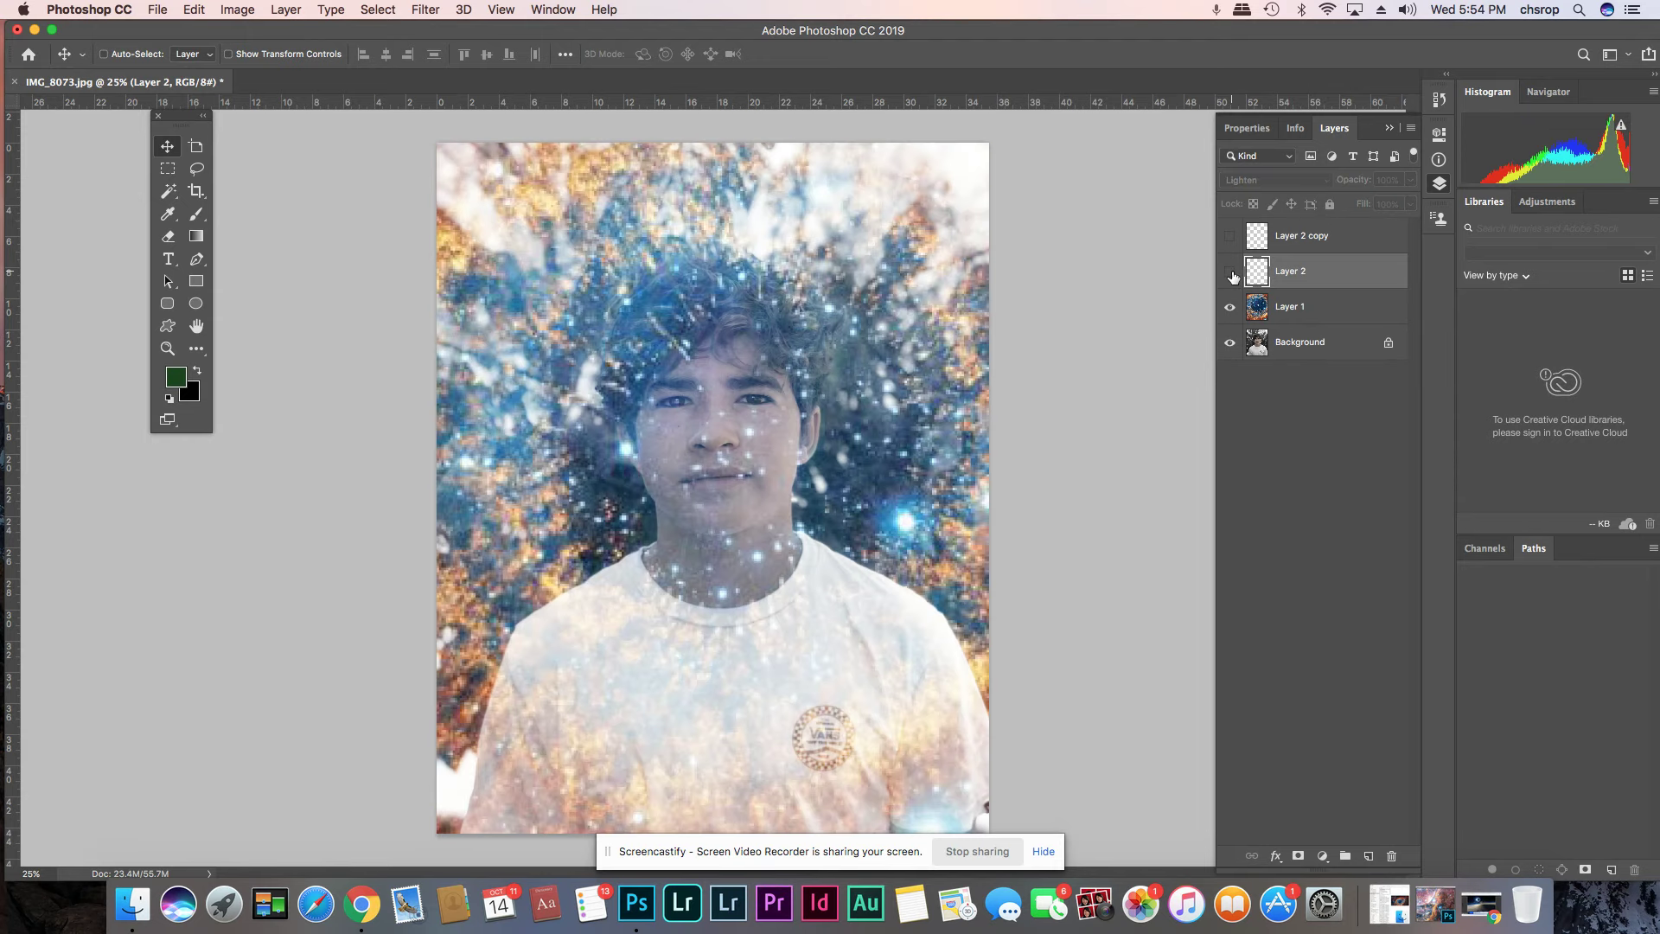
{"action": "left_click", "coordinate": [1230, 342]}
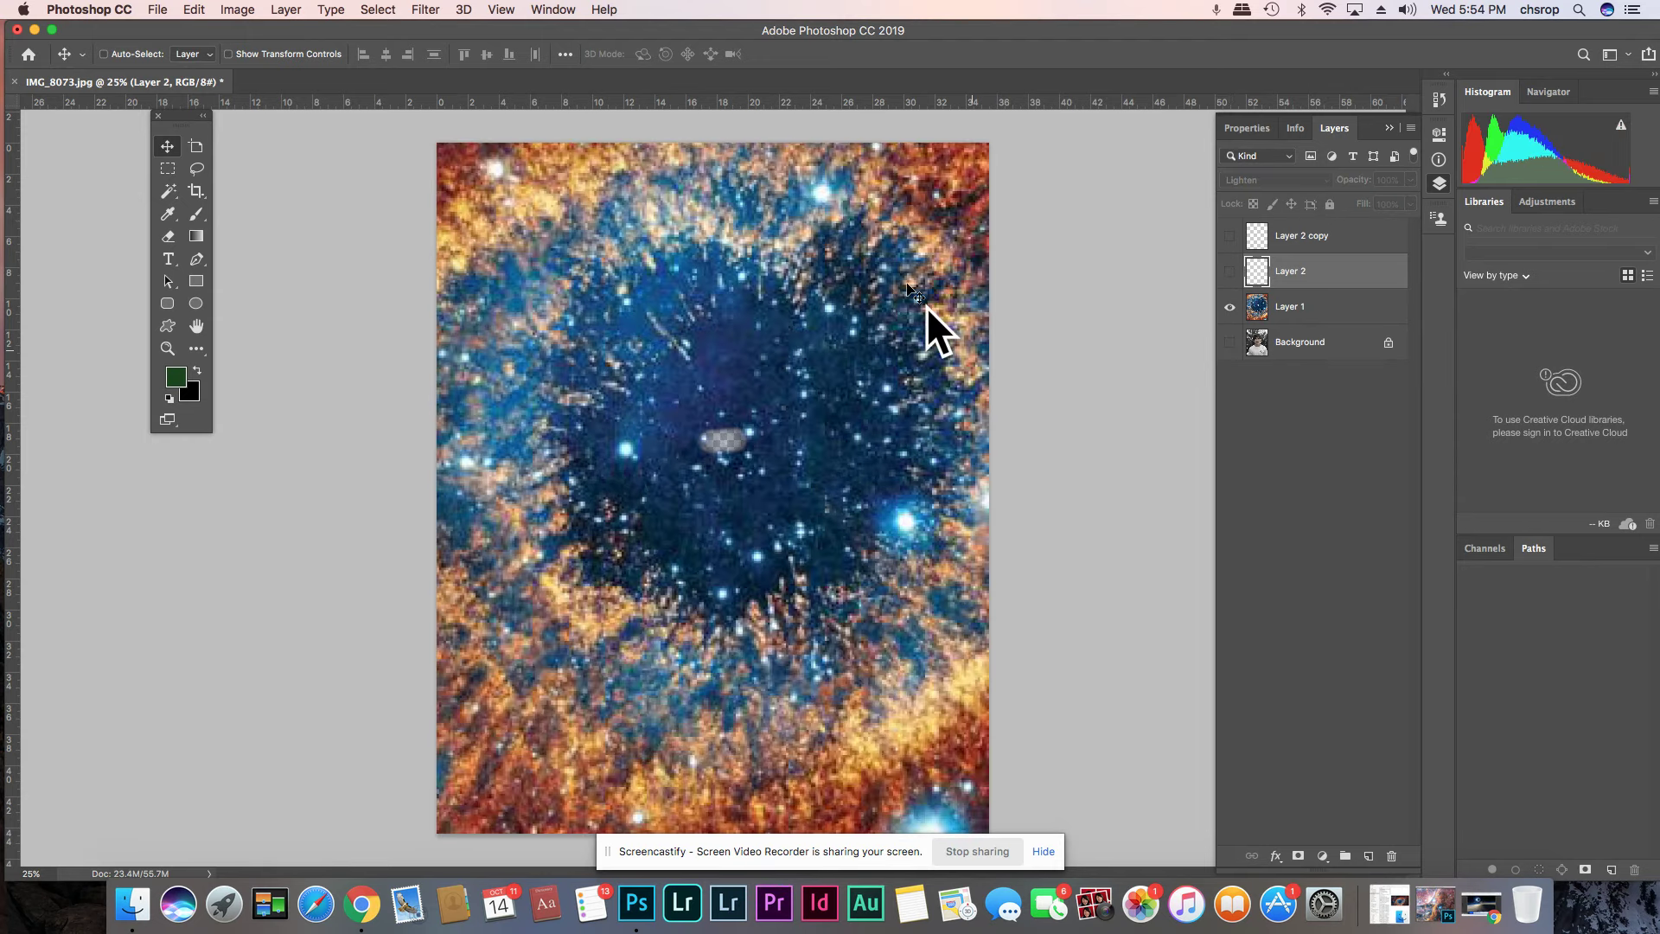
{"action": "left_click", "coordinate": [1230, 343]}
{"action": "left_click", "coordinate": [1232, 272]}
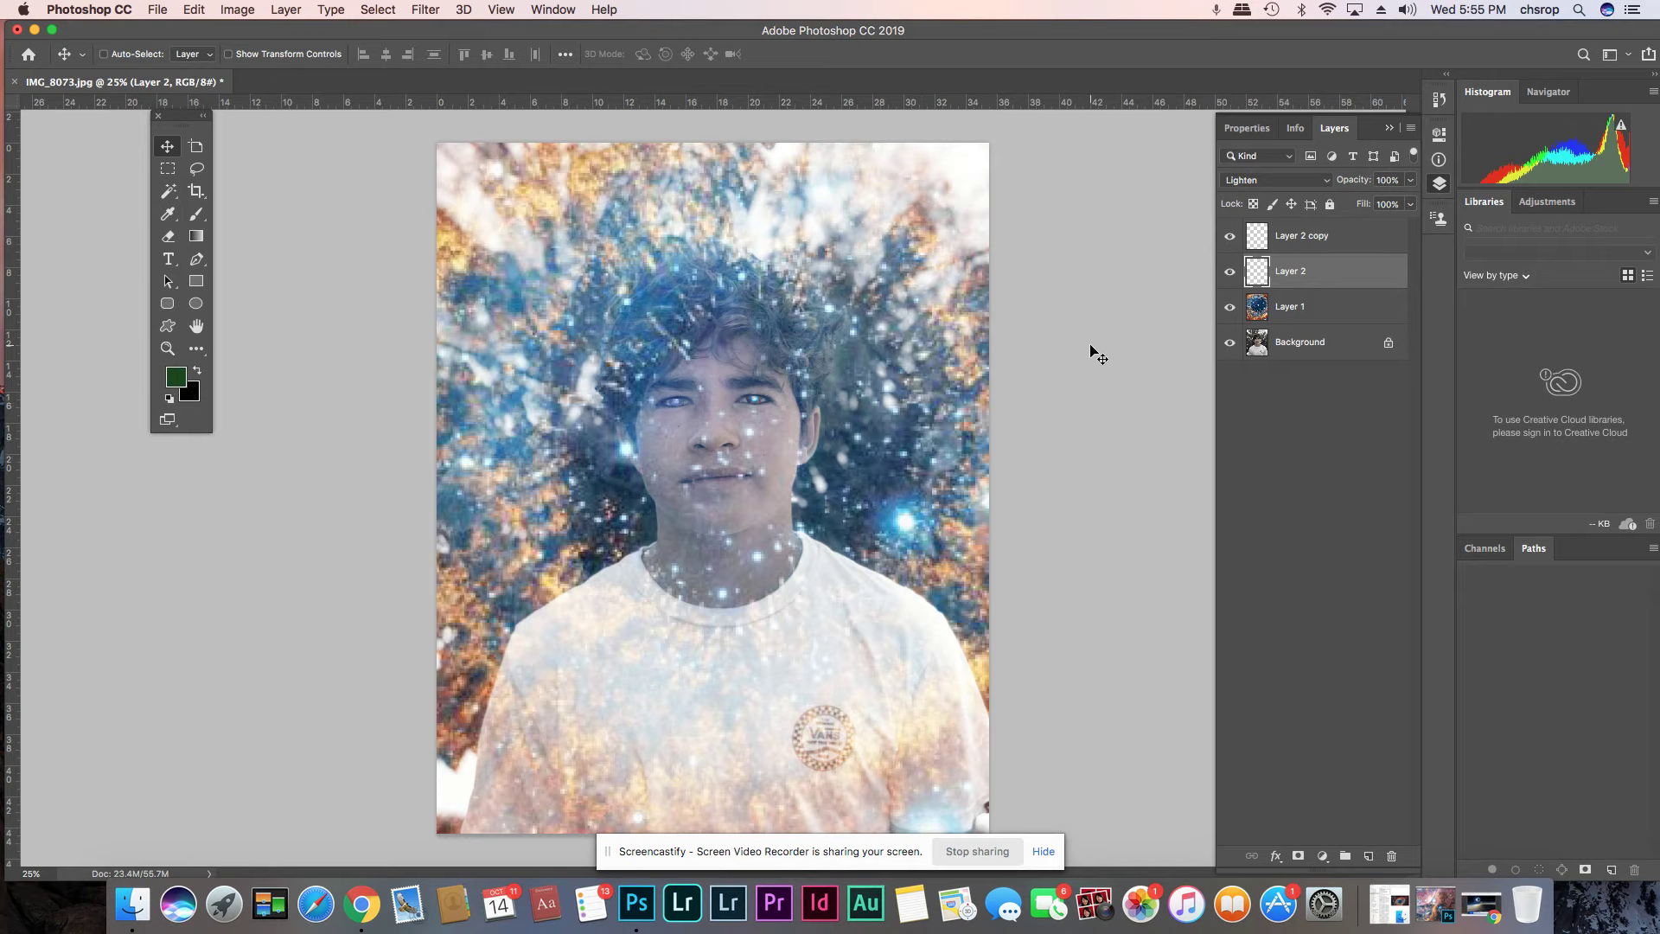
- Zoom in three steps on the portrait's face, then bring up the File menu
{"action": "key", "text": "super+equal"}
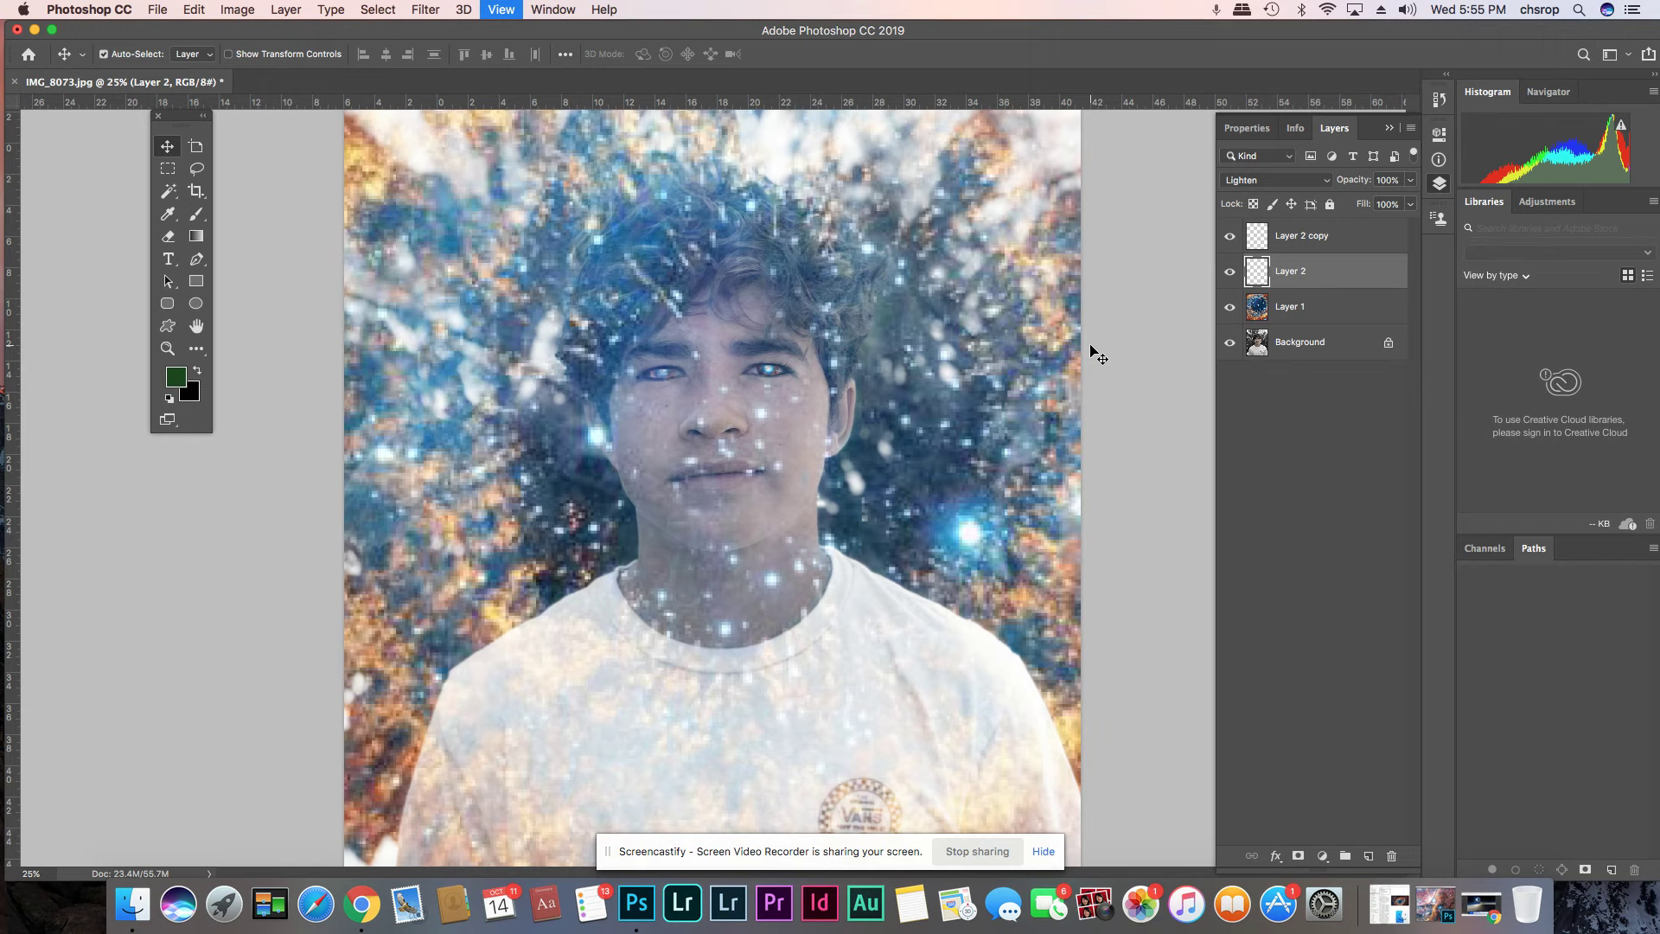
{"action": "key", "text": "super+equal"}
{"action": "key", "text": "super+equal"}
{"action": "key", "text": "super+equal"}
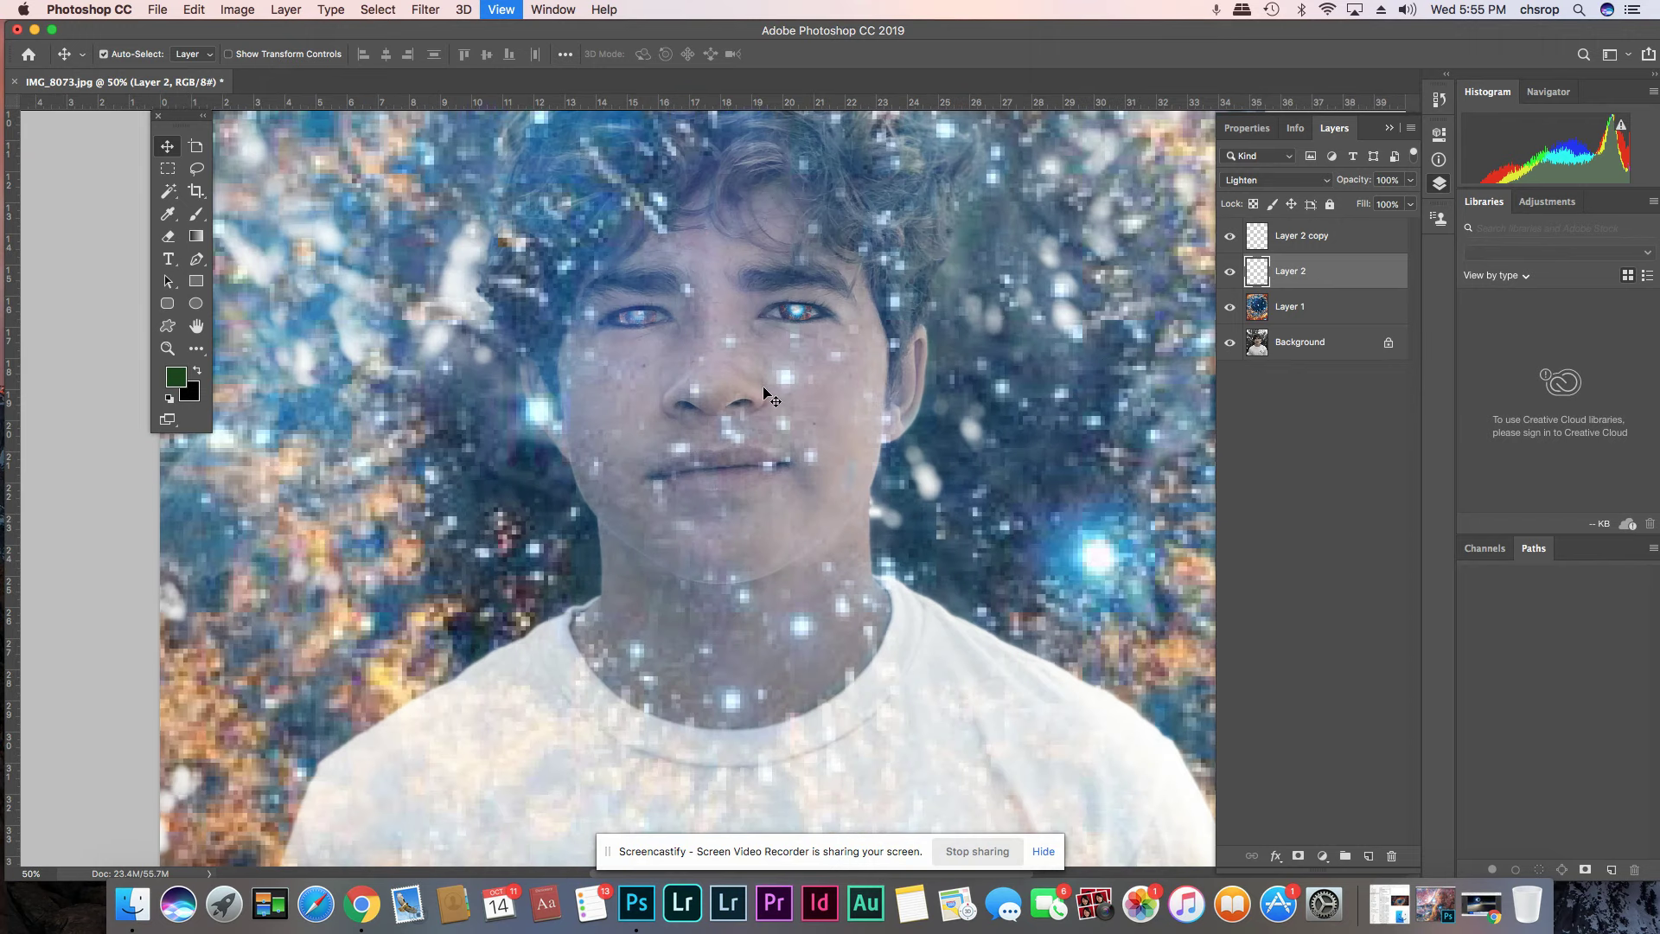
{"action": "key", "text": "super+equal"}
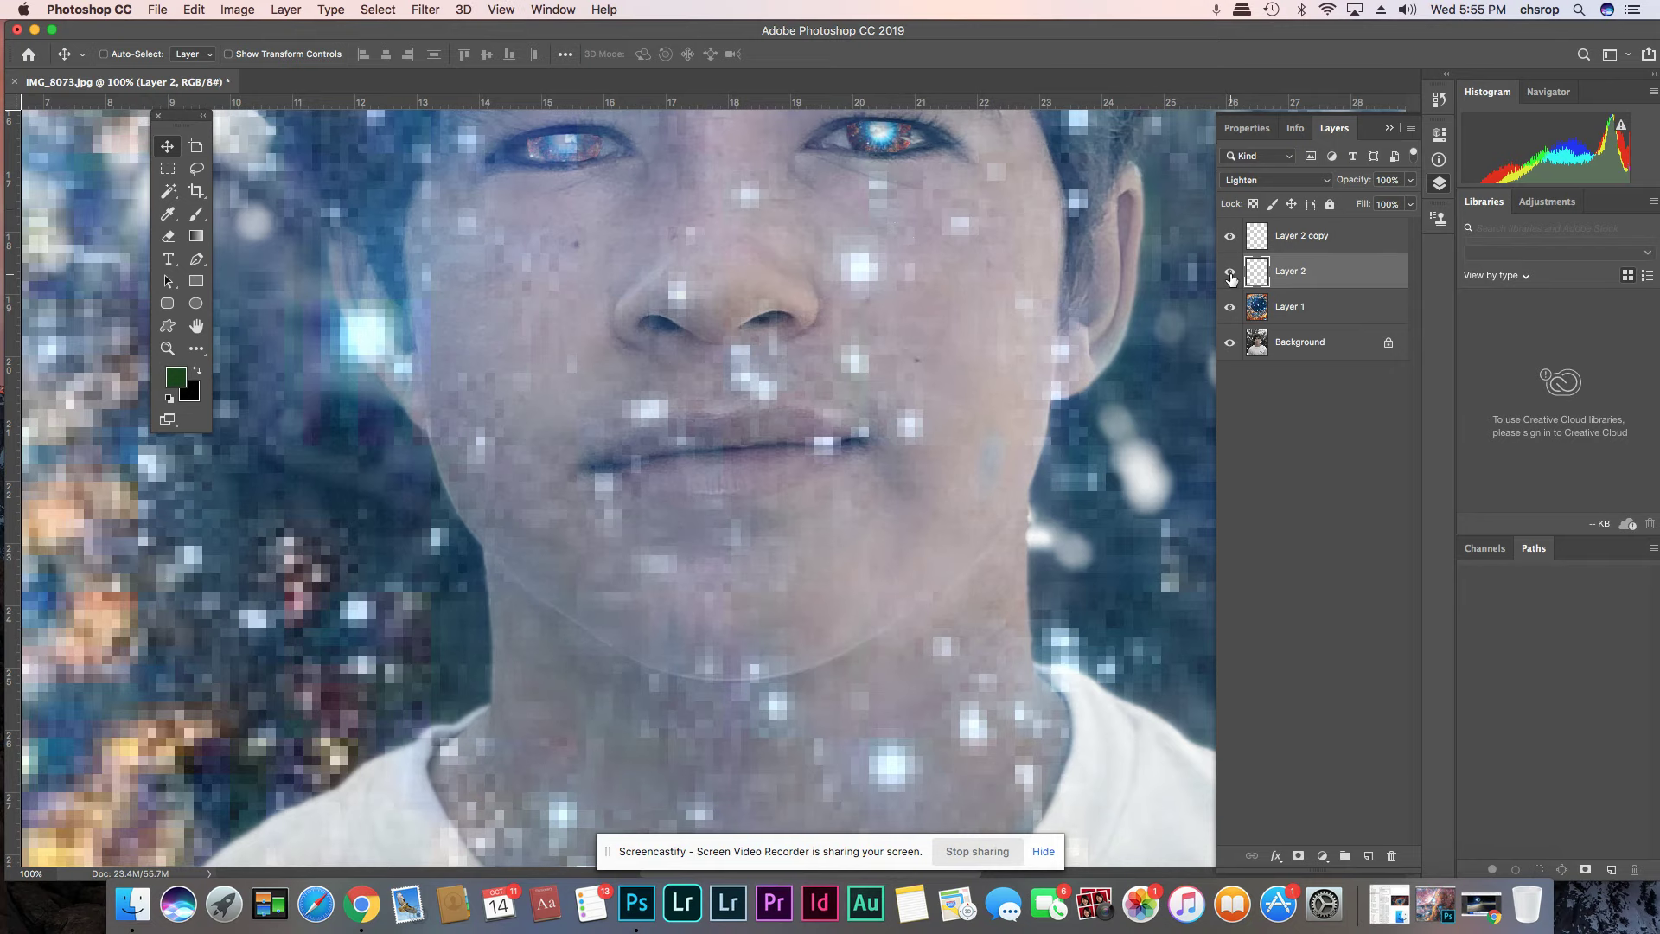
{"action": "left_click", "coordinate": [144, 10]}
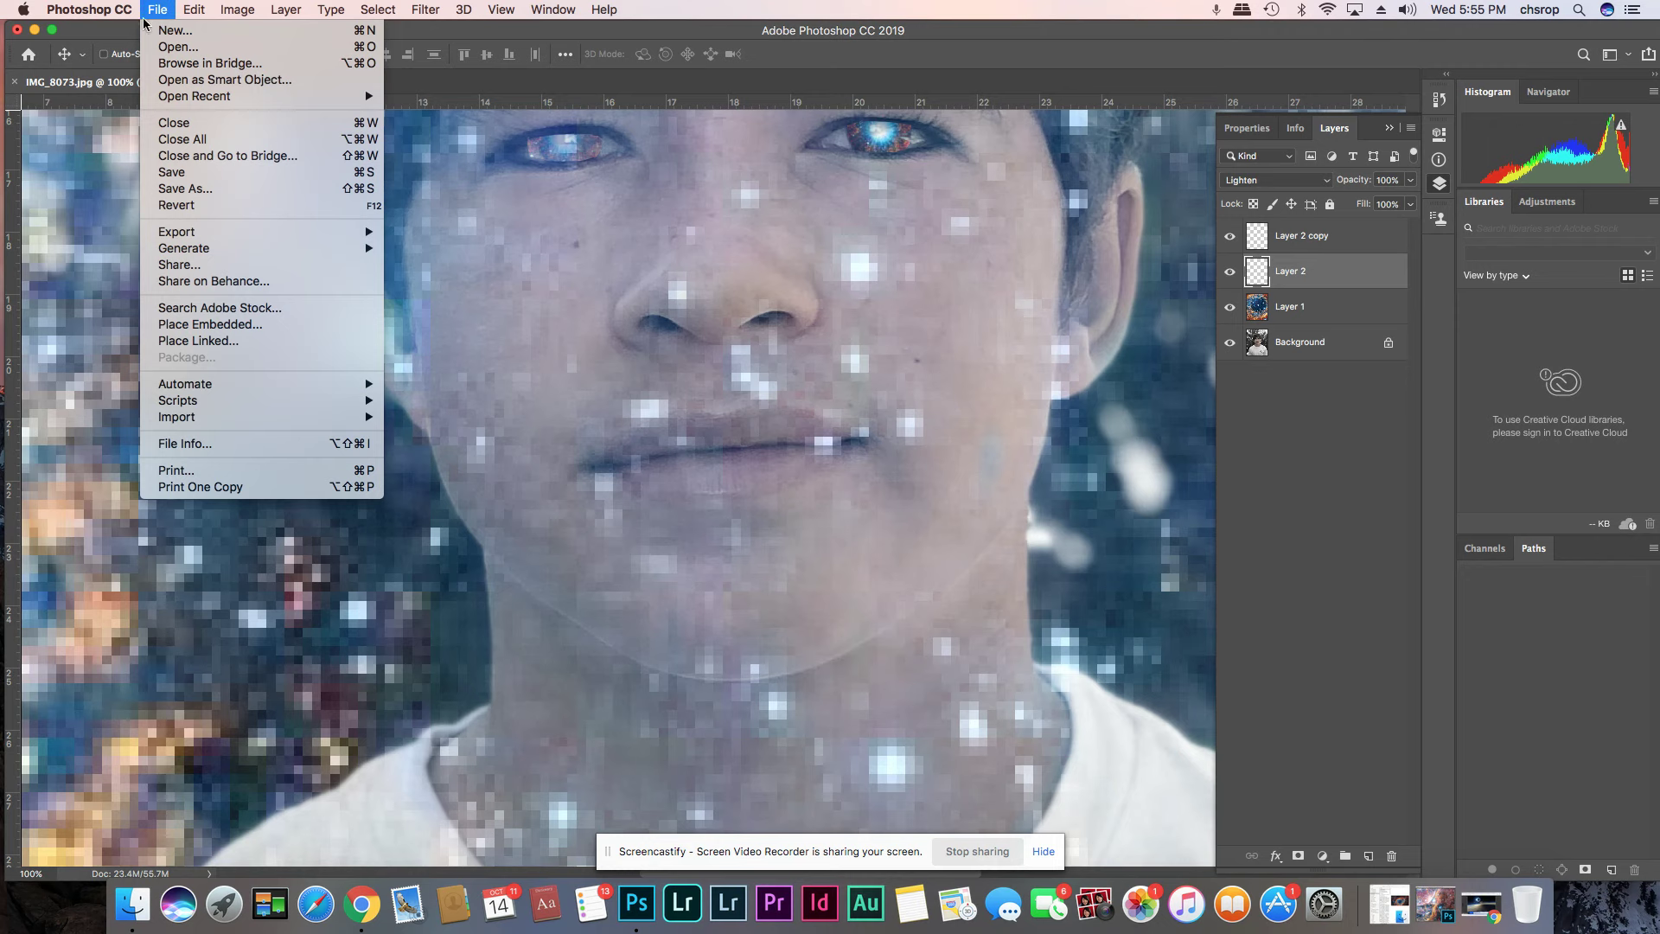
- Cancel Close All on the violinist document, reposition its window, and hide its four upper layers
{"action": "left_click", "coordinate": [233, 138]}
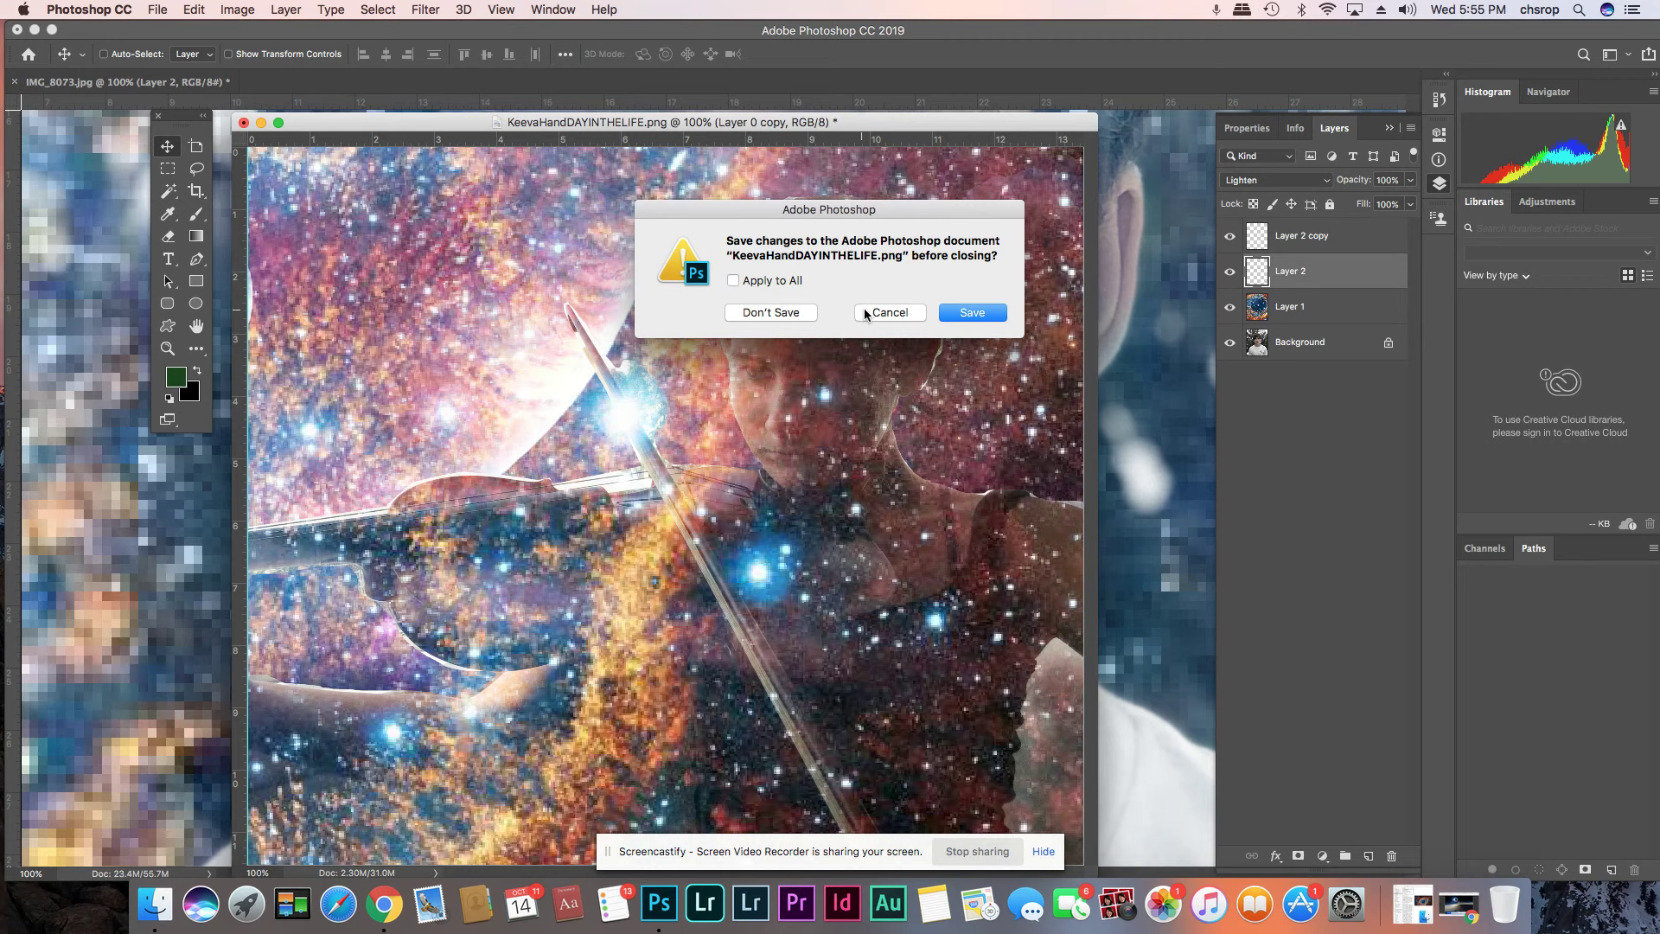
{"action": "left_click", "coordinate": [874, 313]}
{"action": "left_click_drag", "start_coordinate": [1023, 127], "coordinate": [1045, 116]}
{"action": "left_click", "coordinate": [1230, 330]}
{"action": "left_click", "coordinate": [1229, 298]}
{"action": "left_click", "coordinate": [1229, 266]}
{"action": "left_click", "coordinate": [1230, 233]}
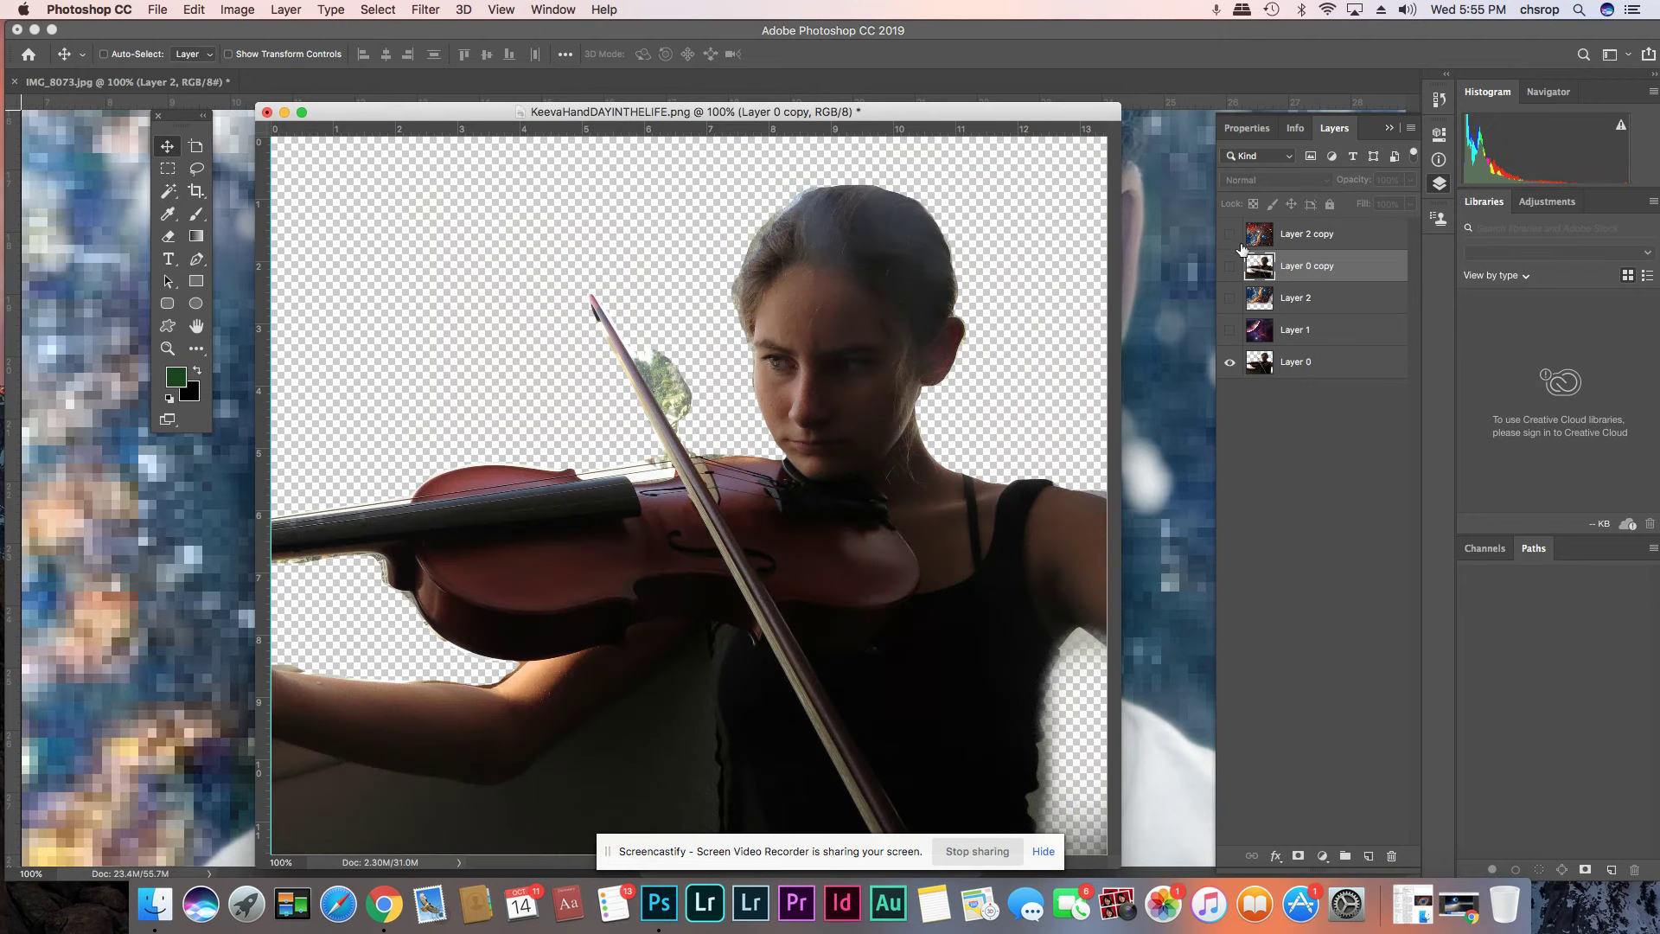
- Show the galaxy, nebula and Layer 2 copy layers, hide the violinist, and compare Layer 0 copy
{"action": "left_click", "coordinate": [1229, 334]}
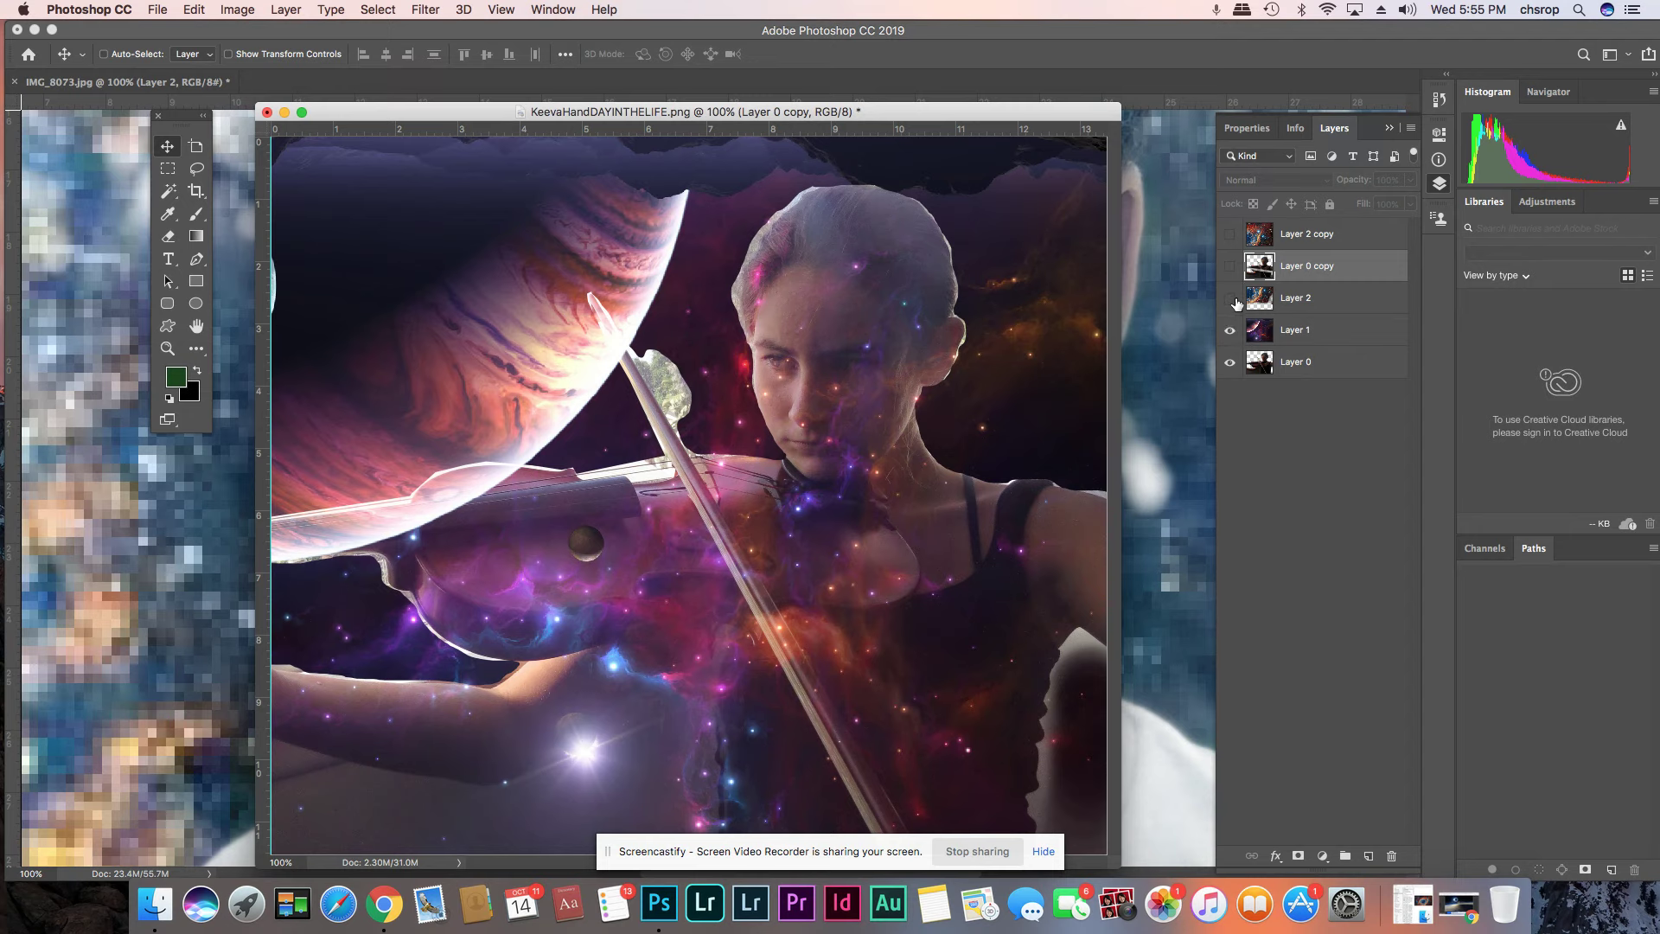
{"action": "left_click", "coordinate": [1229, 363]}
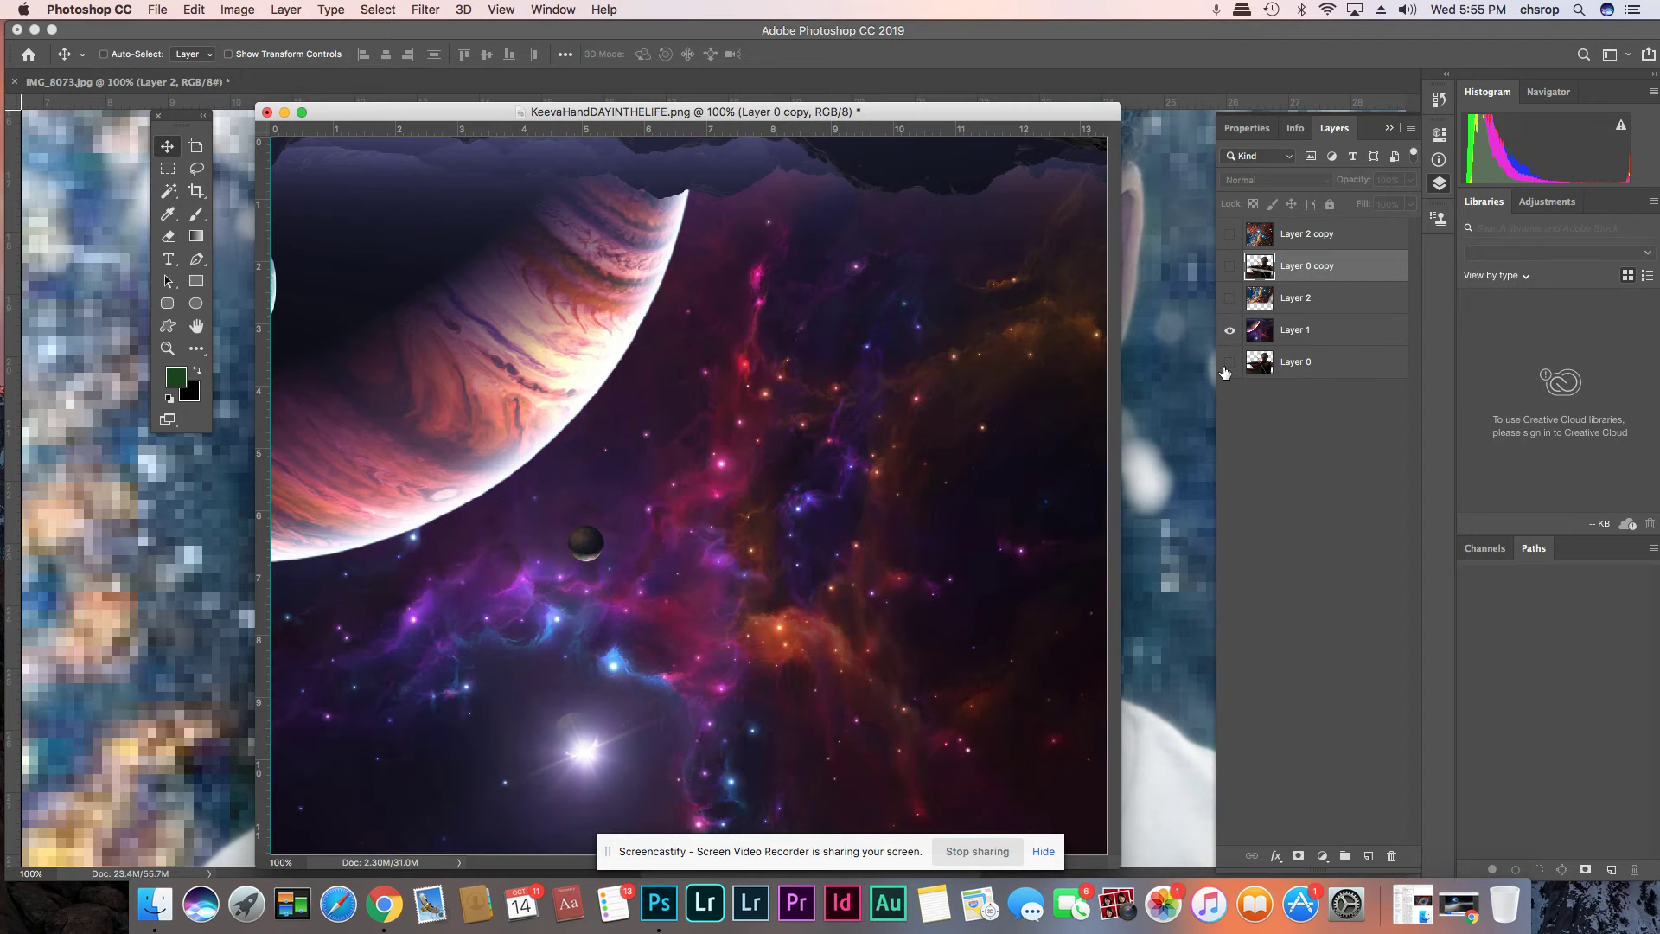
{"action": "left_click", "coordinate": [1229, 297]}
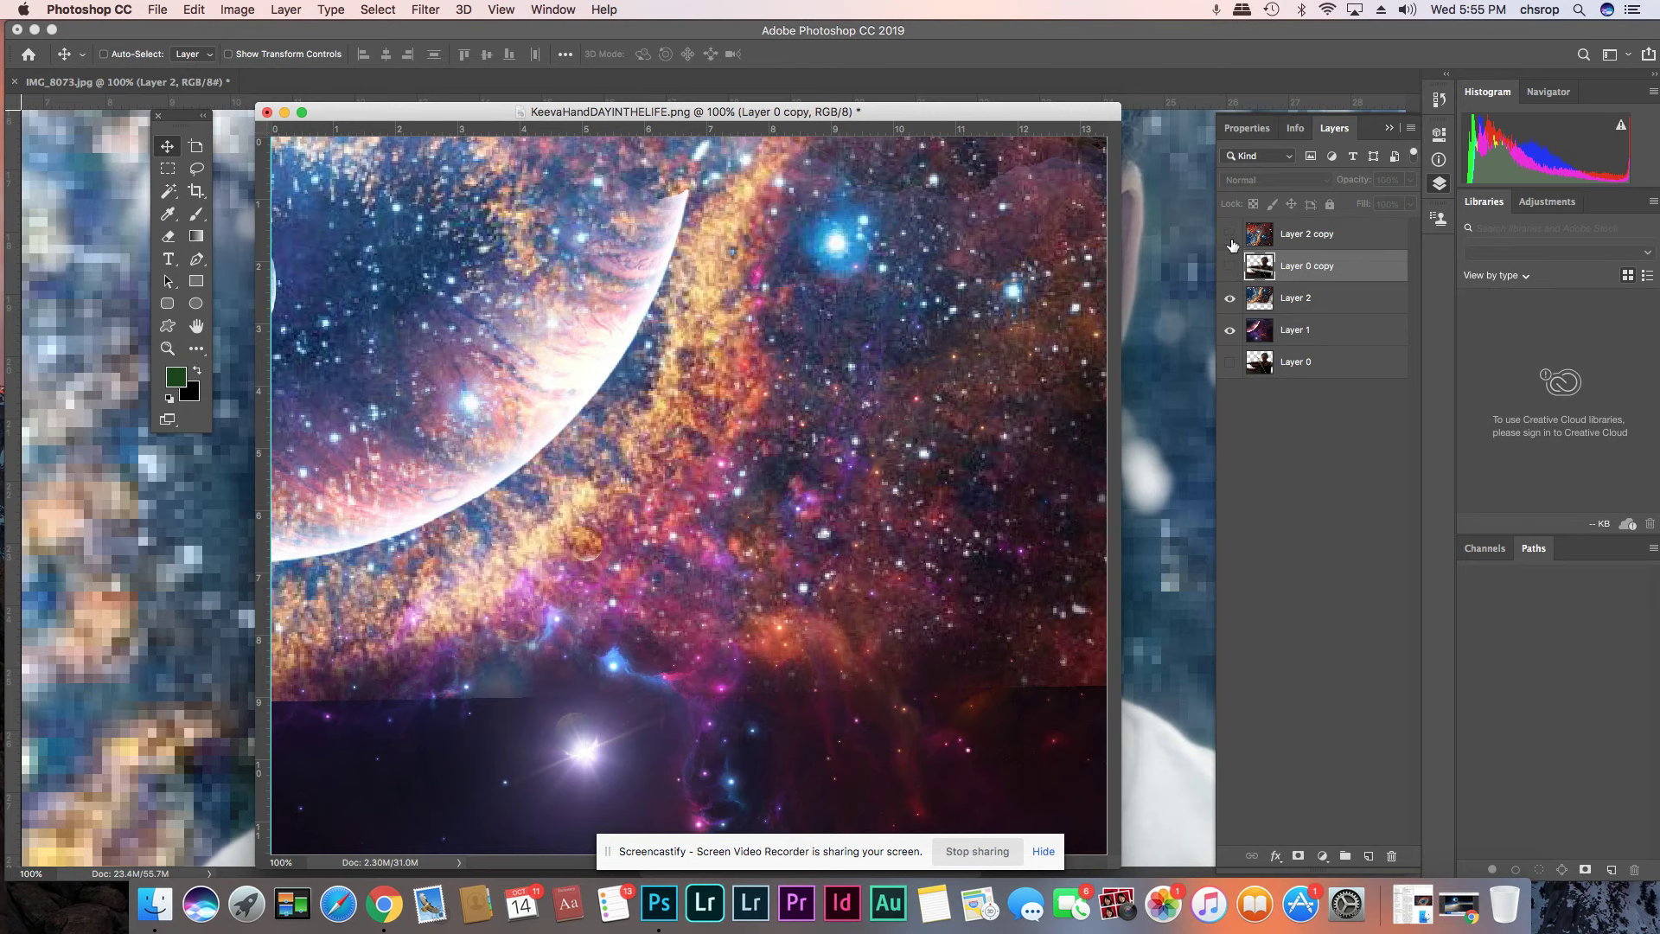
{"action": "left_click", "coordinate": [1229, 234]}
{"action": "left_click", "coordinate": [1229, 267]}
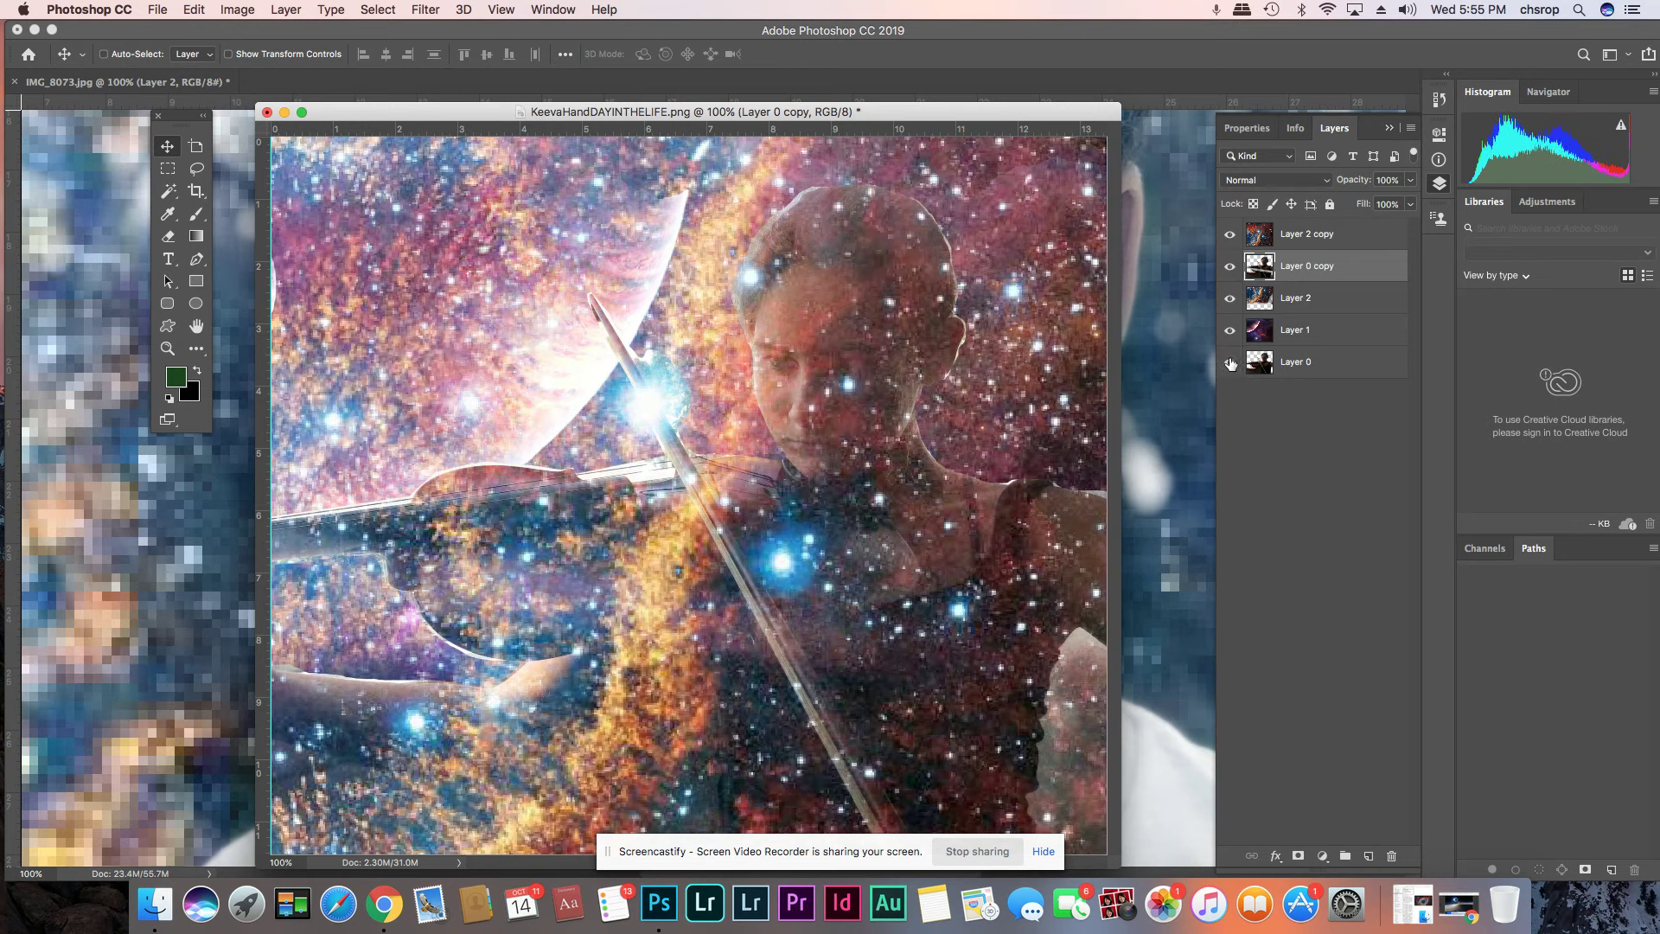
{"action": "left_click", "coordinate": [1229, 267]}
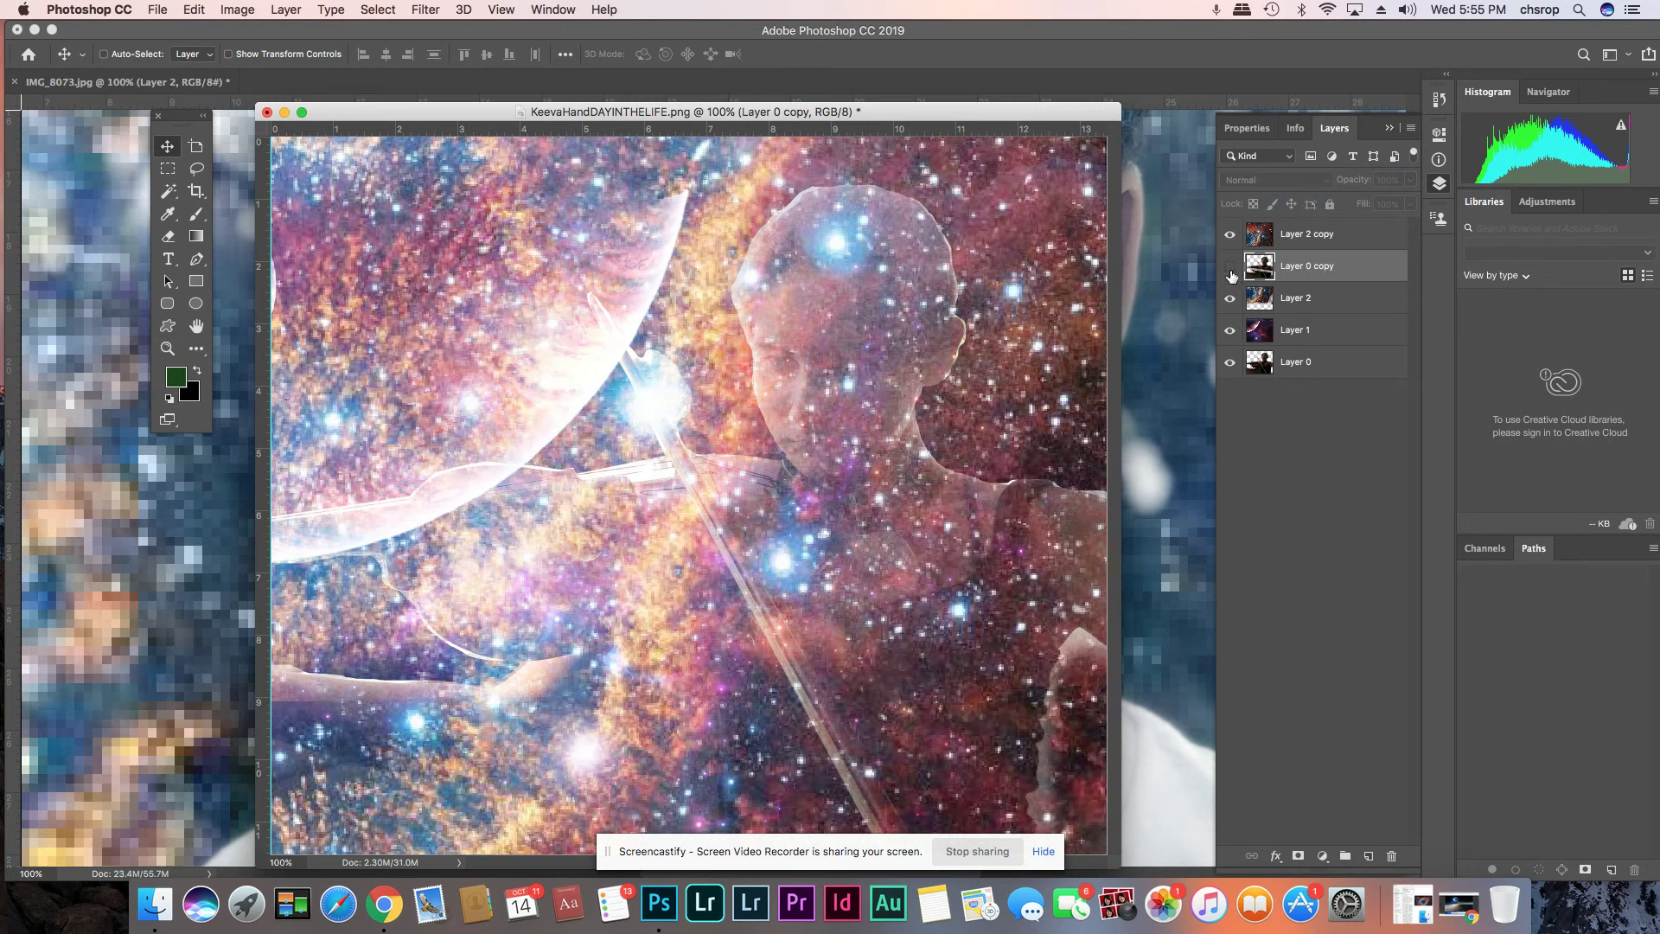
{"action": "left_click", "coordinate": [1231, 268]}
{"action": "left_click", "coordinate": [1230, 269]}
- Select Layer 0, show Layer 0 copy again, and close KeevaHandDAYINTHELIFE.png without saving
{"action": "left_click", "coordinate": [1332, 374]}
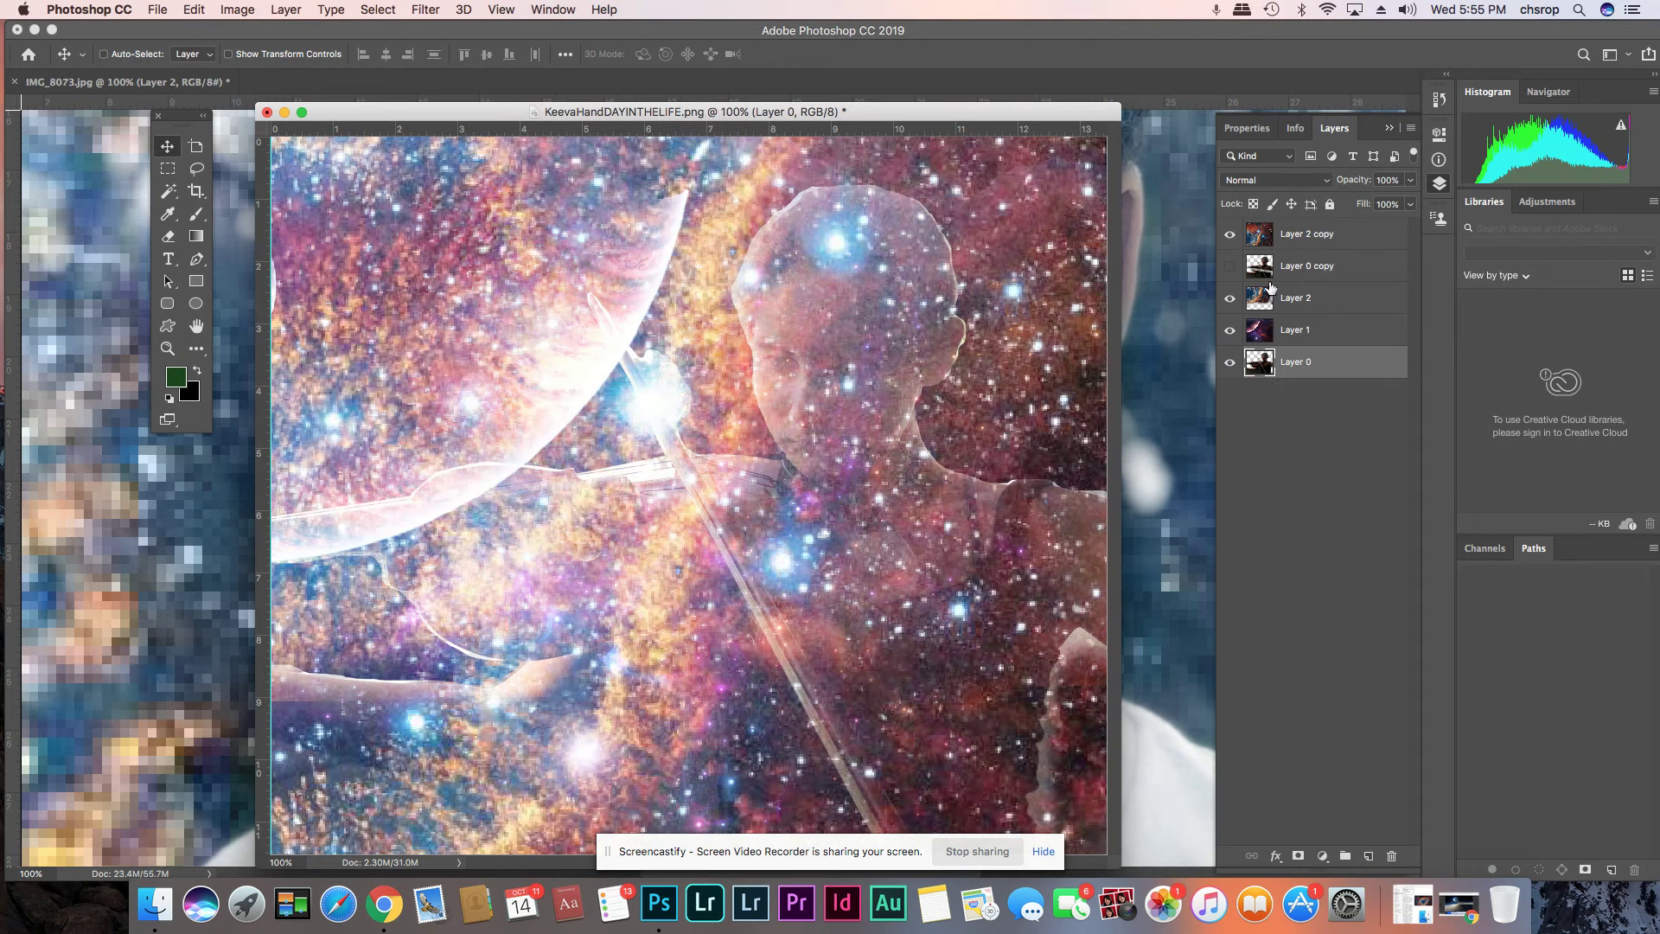
{"action": "left_click", "coordinate": [1228, 270]}
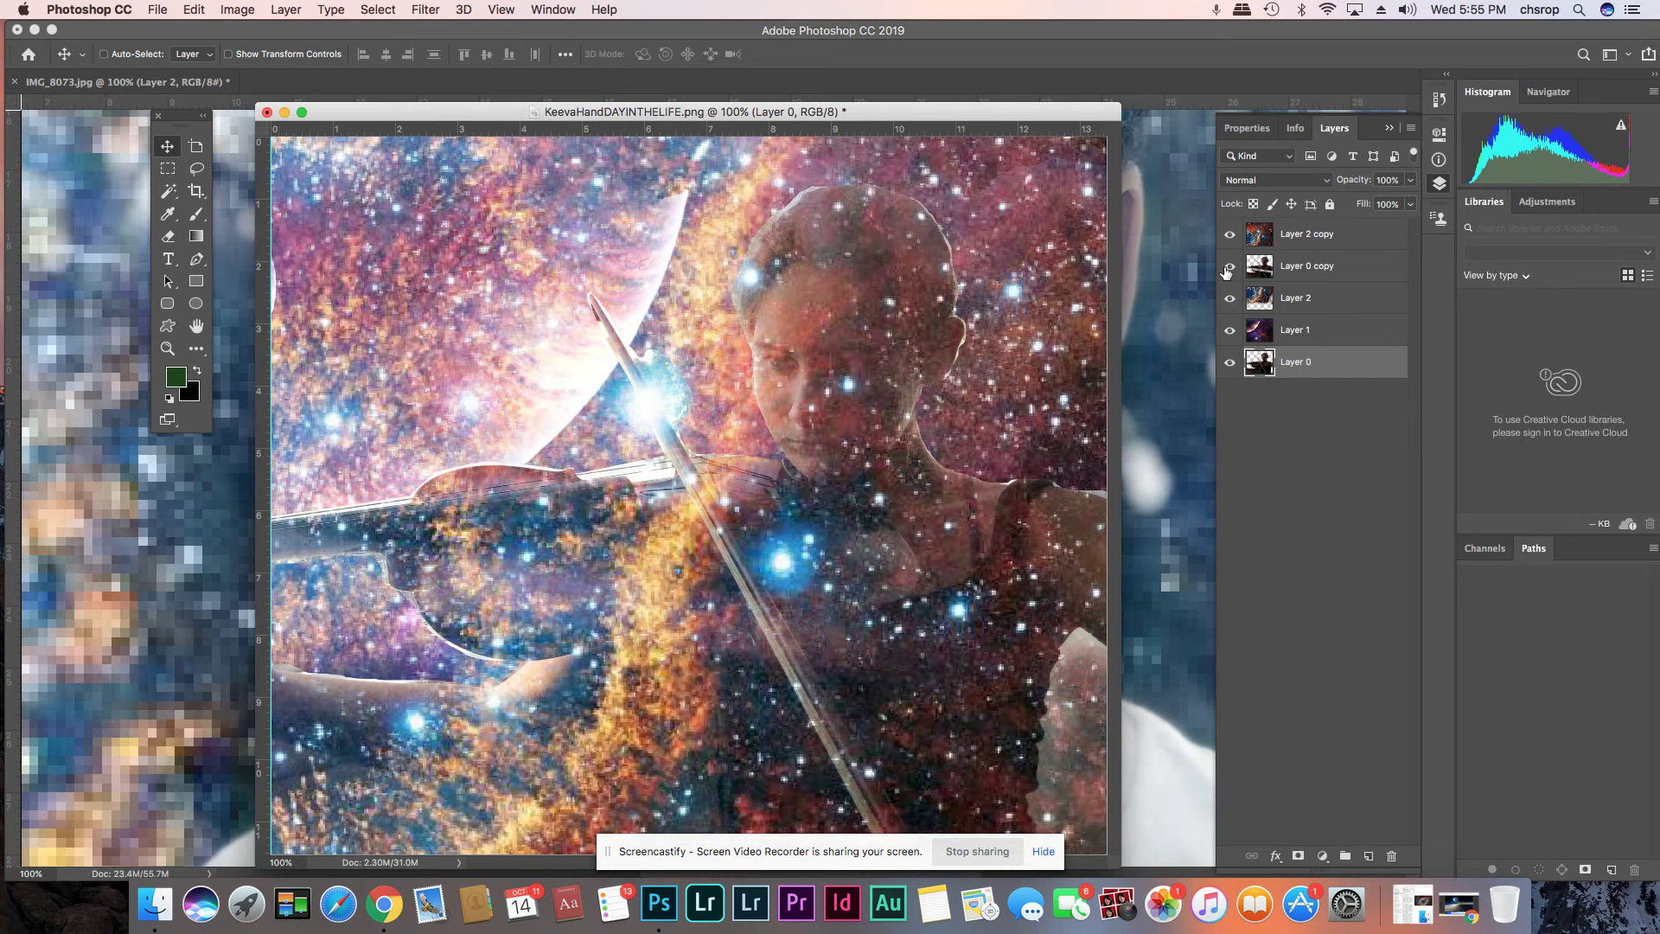
{"action": "left_click", "coordinate": [267, 112]}
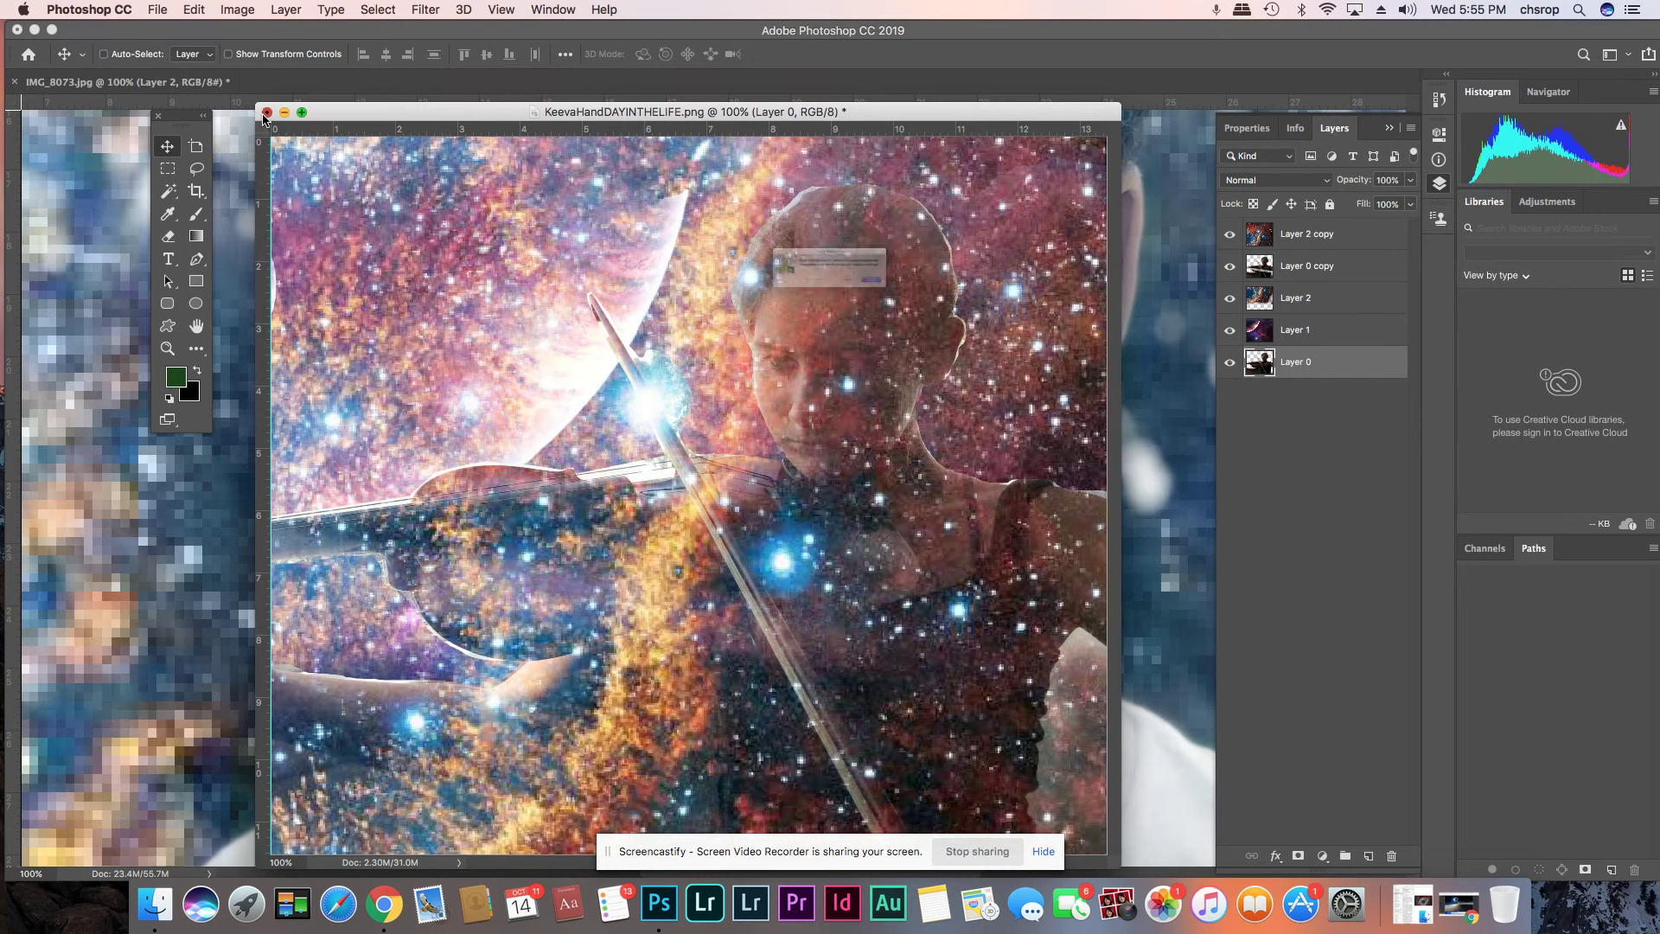
{"action": "left_click", "coordinate": [754, 310]}
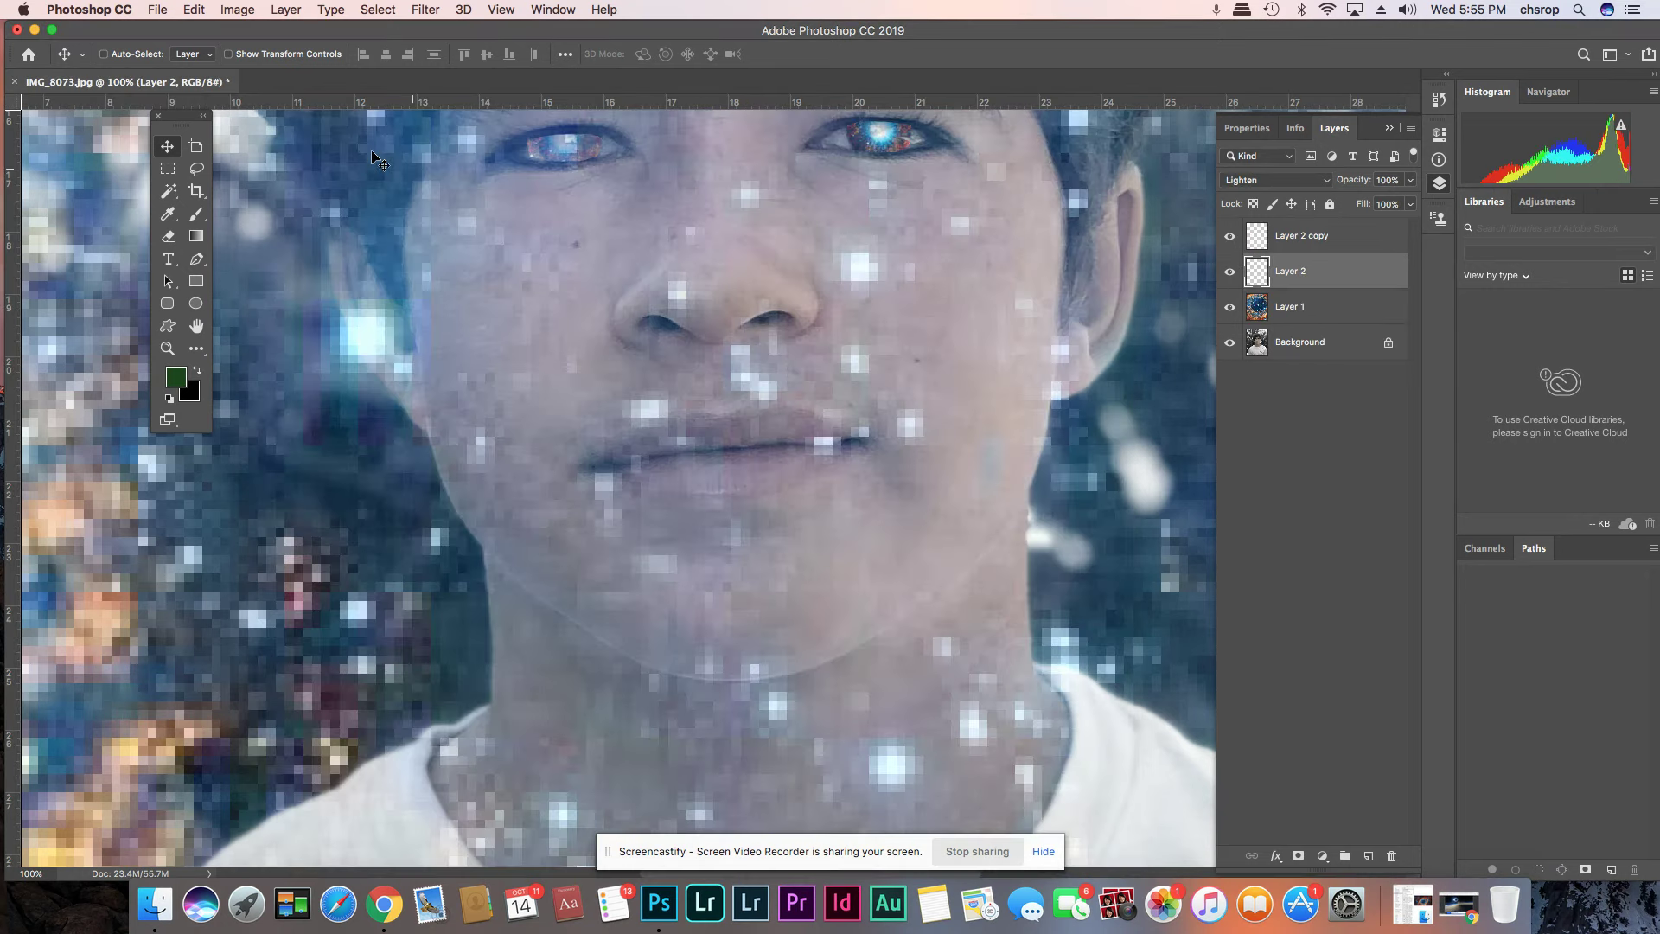
- Keep IMG_8073.jpg open and revert it to its saved single-layer original
{"action": "left_click", "coordinate": [17, 84]}
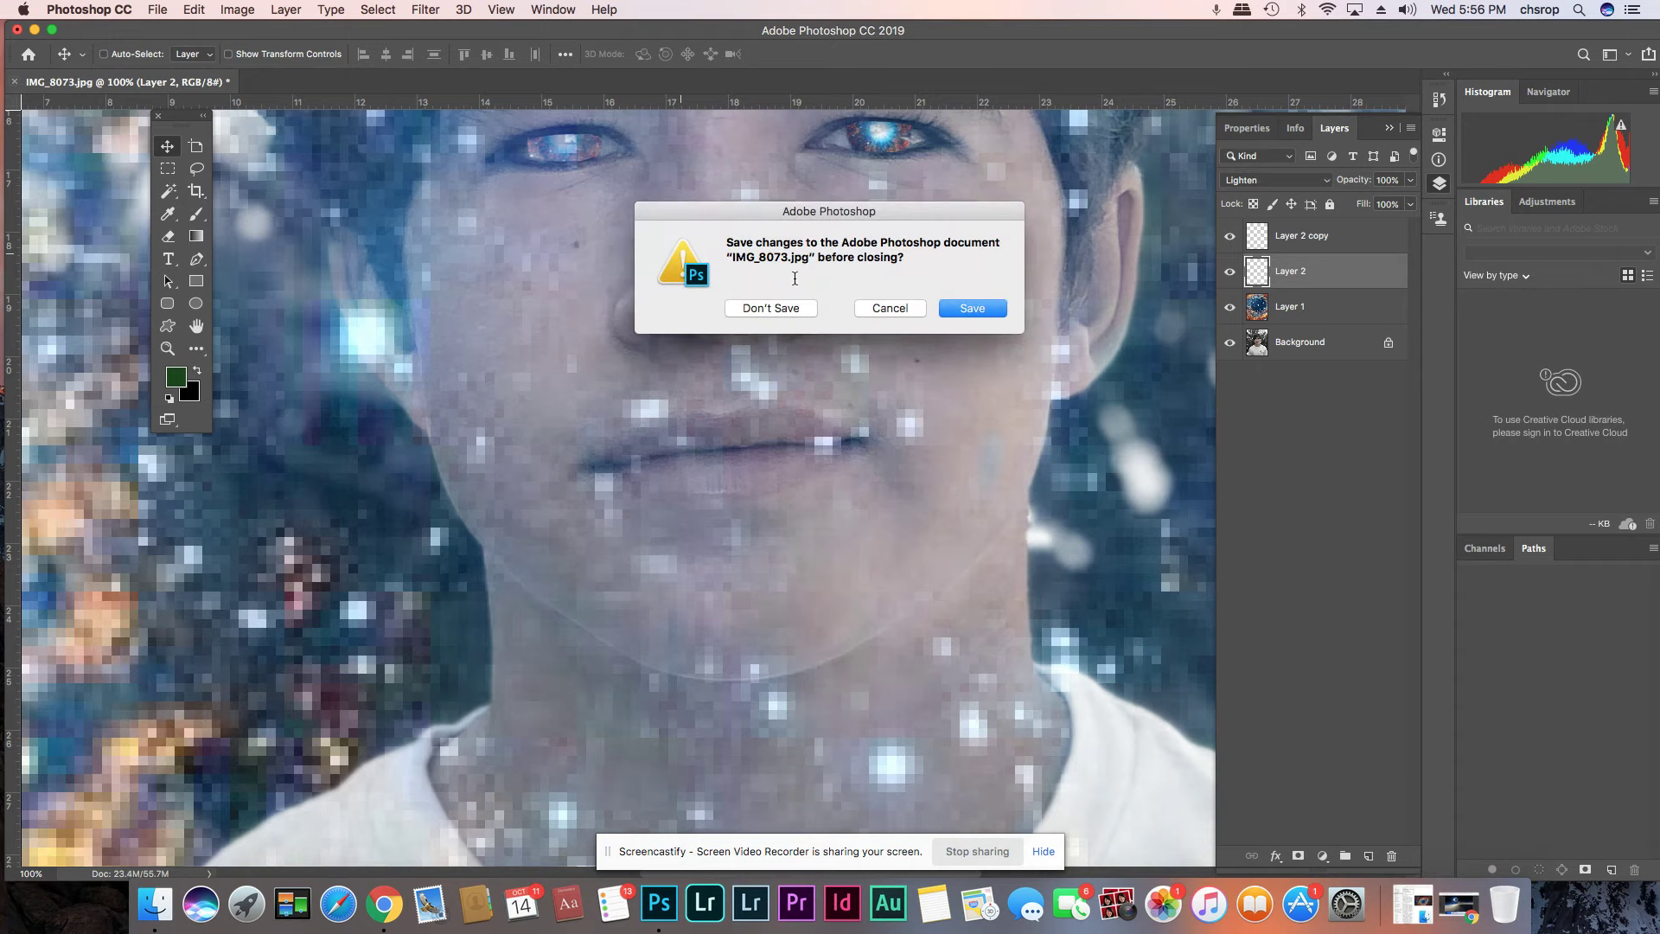
{"action": "left_click", "coordinate": [889, 311]}
{"action": "left_click", "coordinate": [156, 10]}
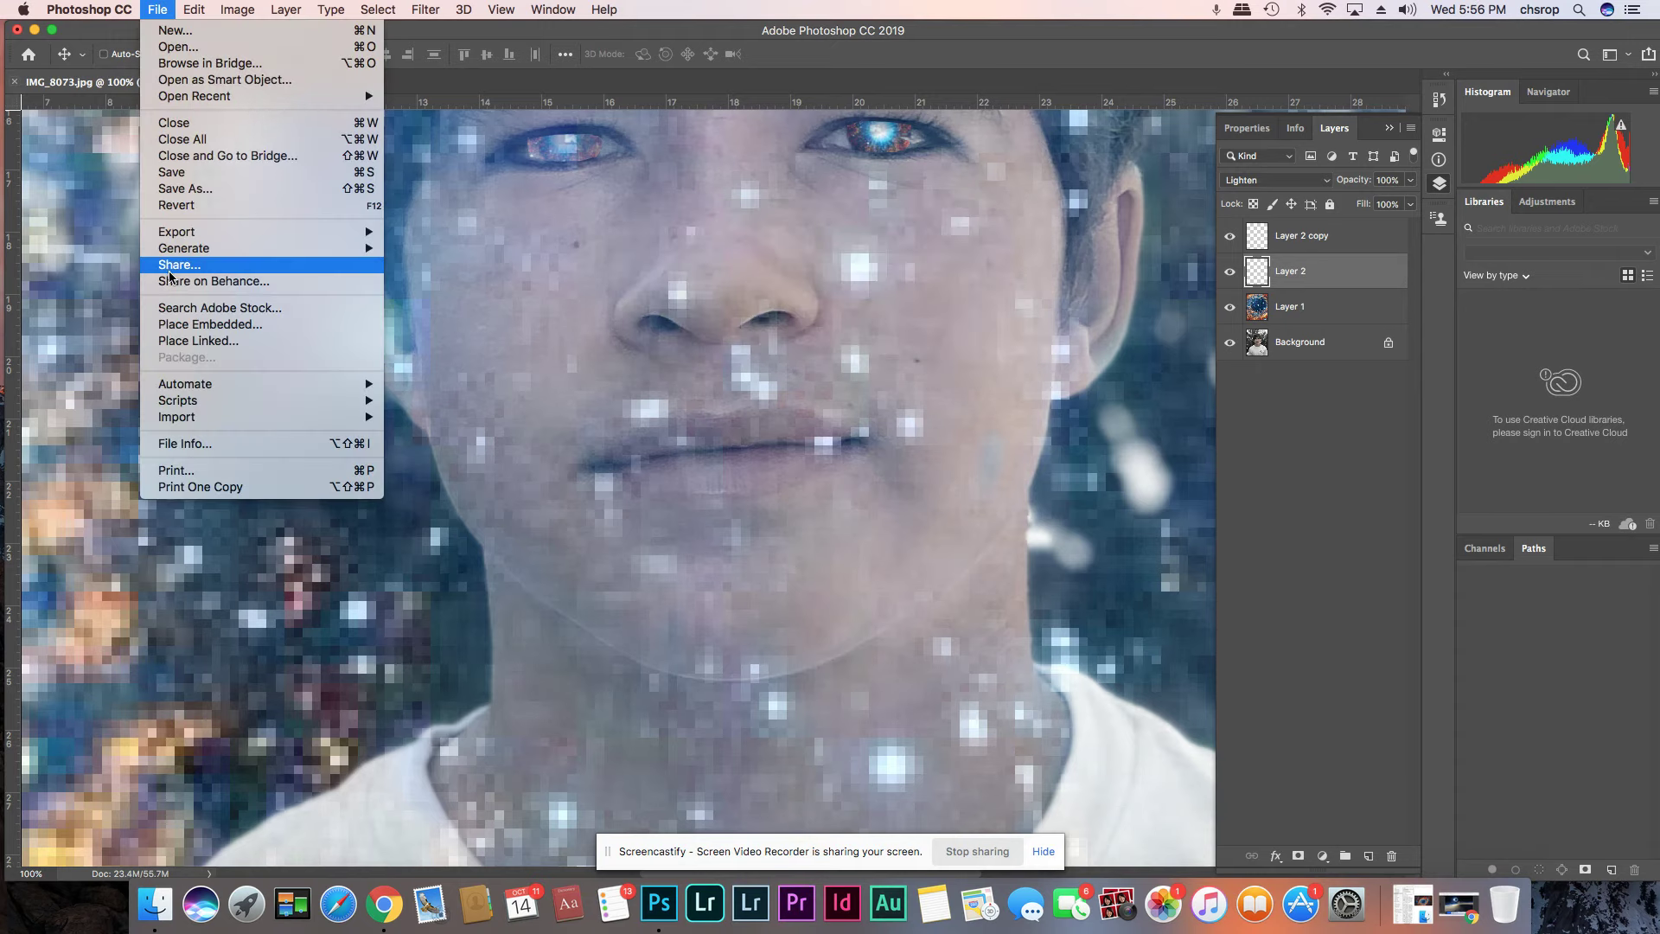
{"action": "left_click", "coordinate": [205, 216]}
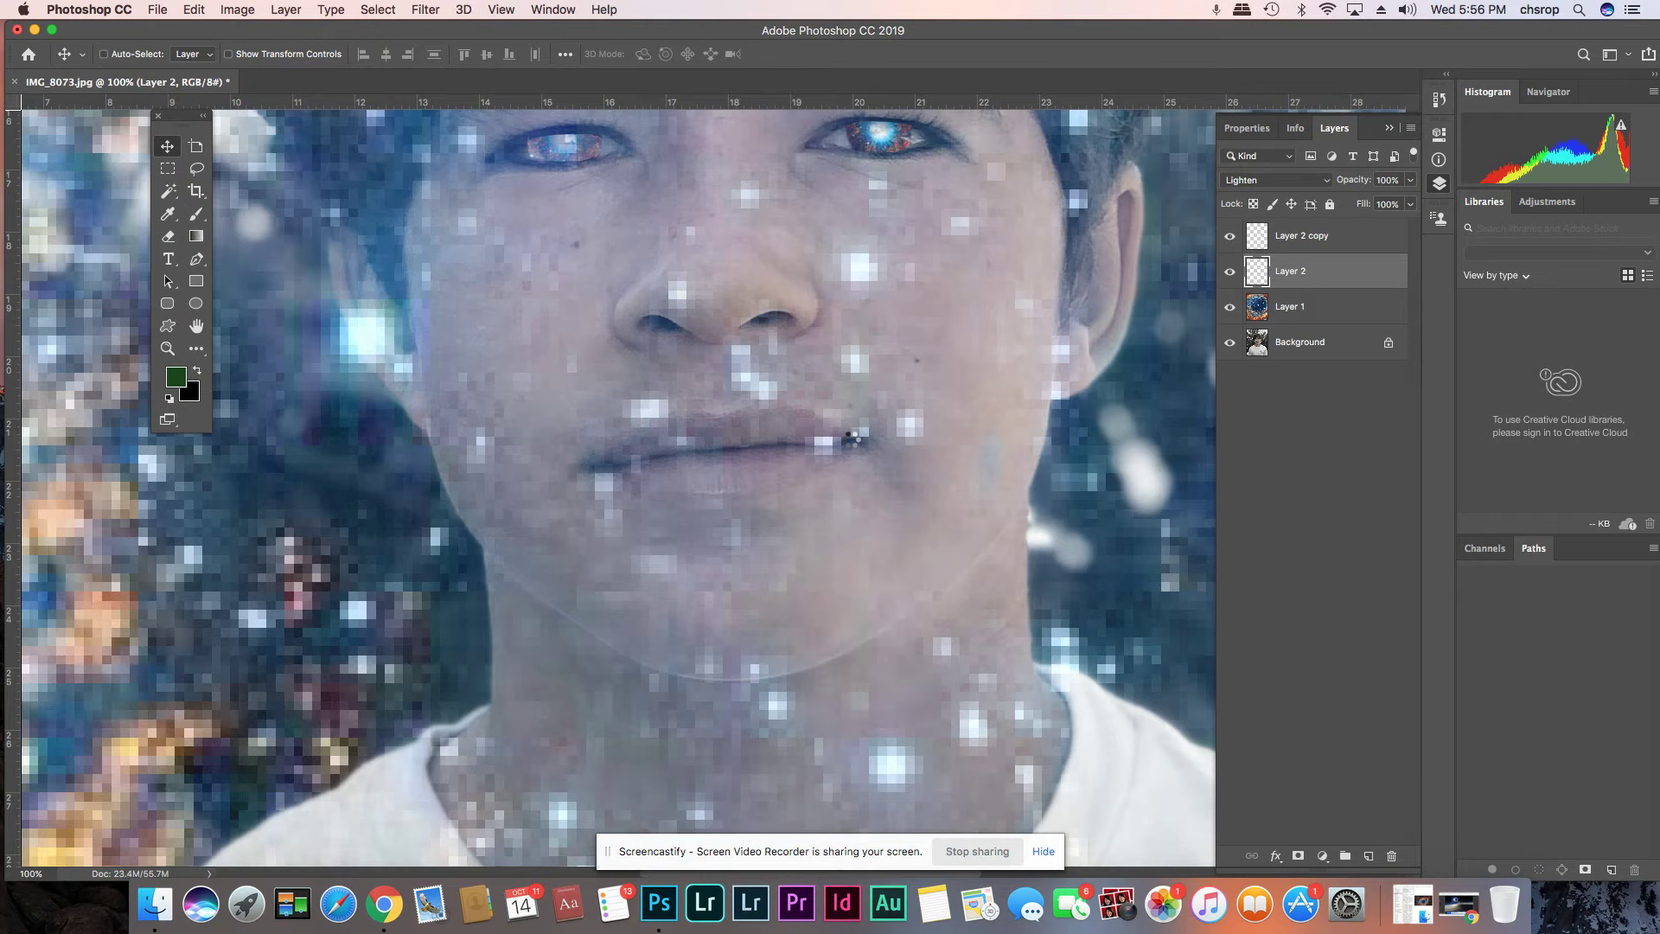
{"action": "key", "text": "super+minus"}
{"action": "key", "text": "super+minus"}
{"action": "key", "text": "super+minus"}
{"action": "key", "text": "super+minus"}
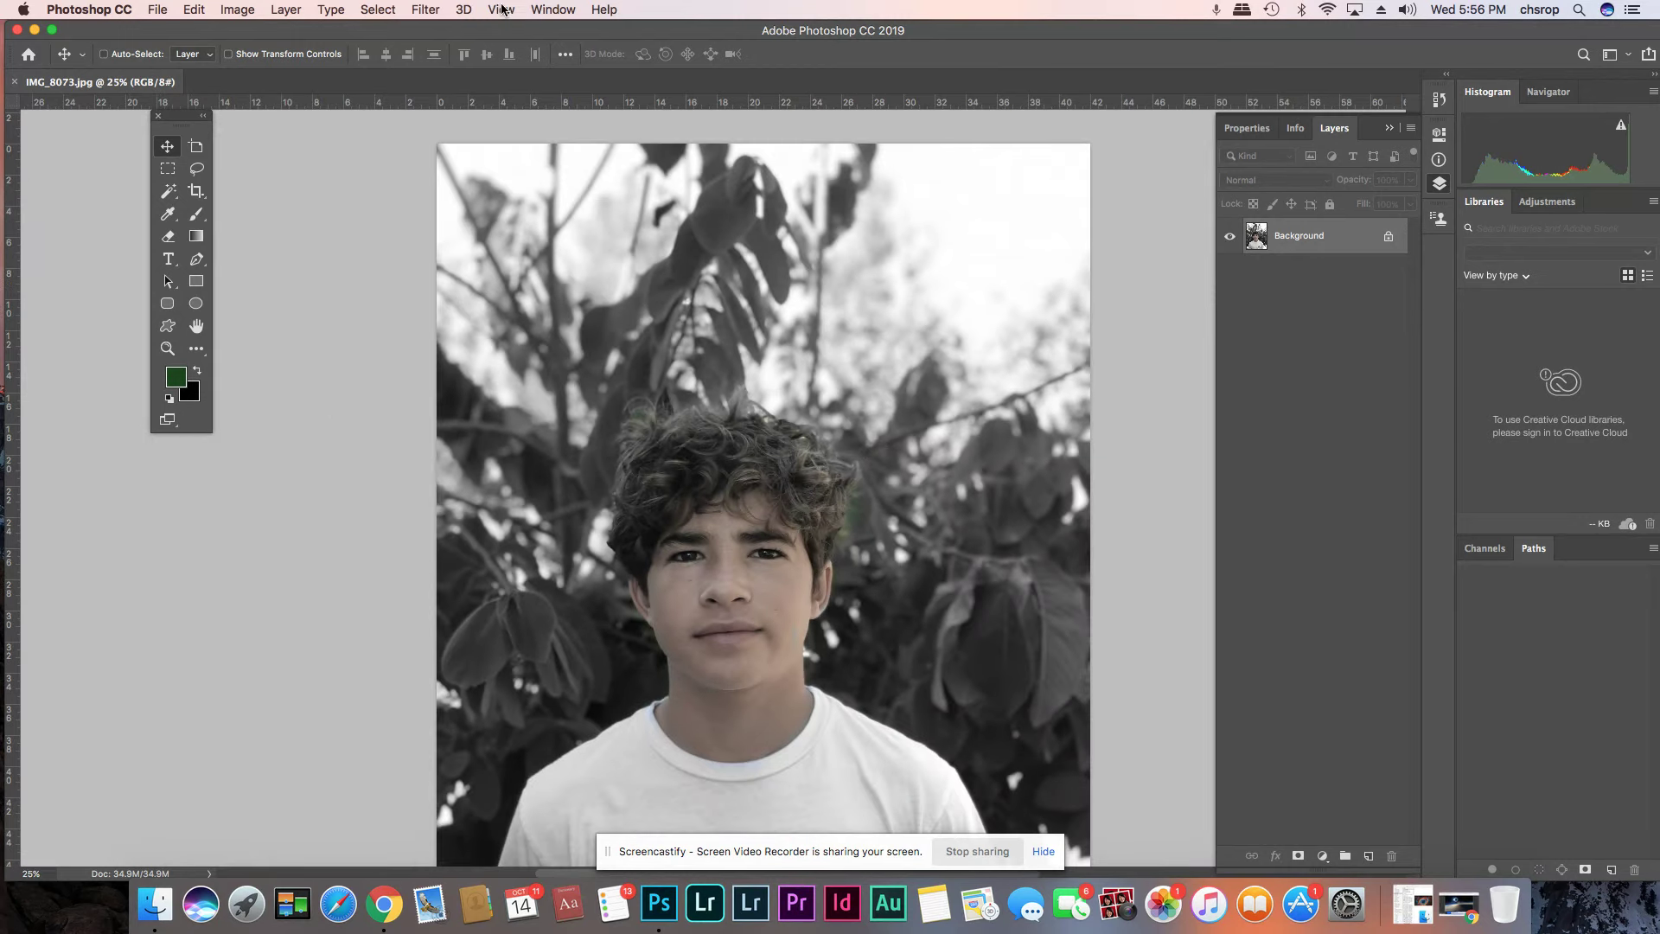
- Start opening an existing image file from the File menu
{"action": "left_click", "coordinate": [556, 12]}
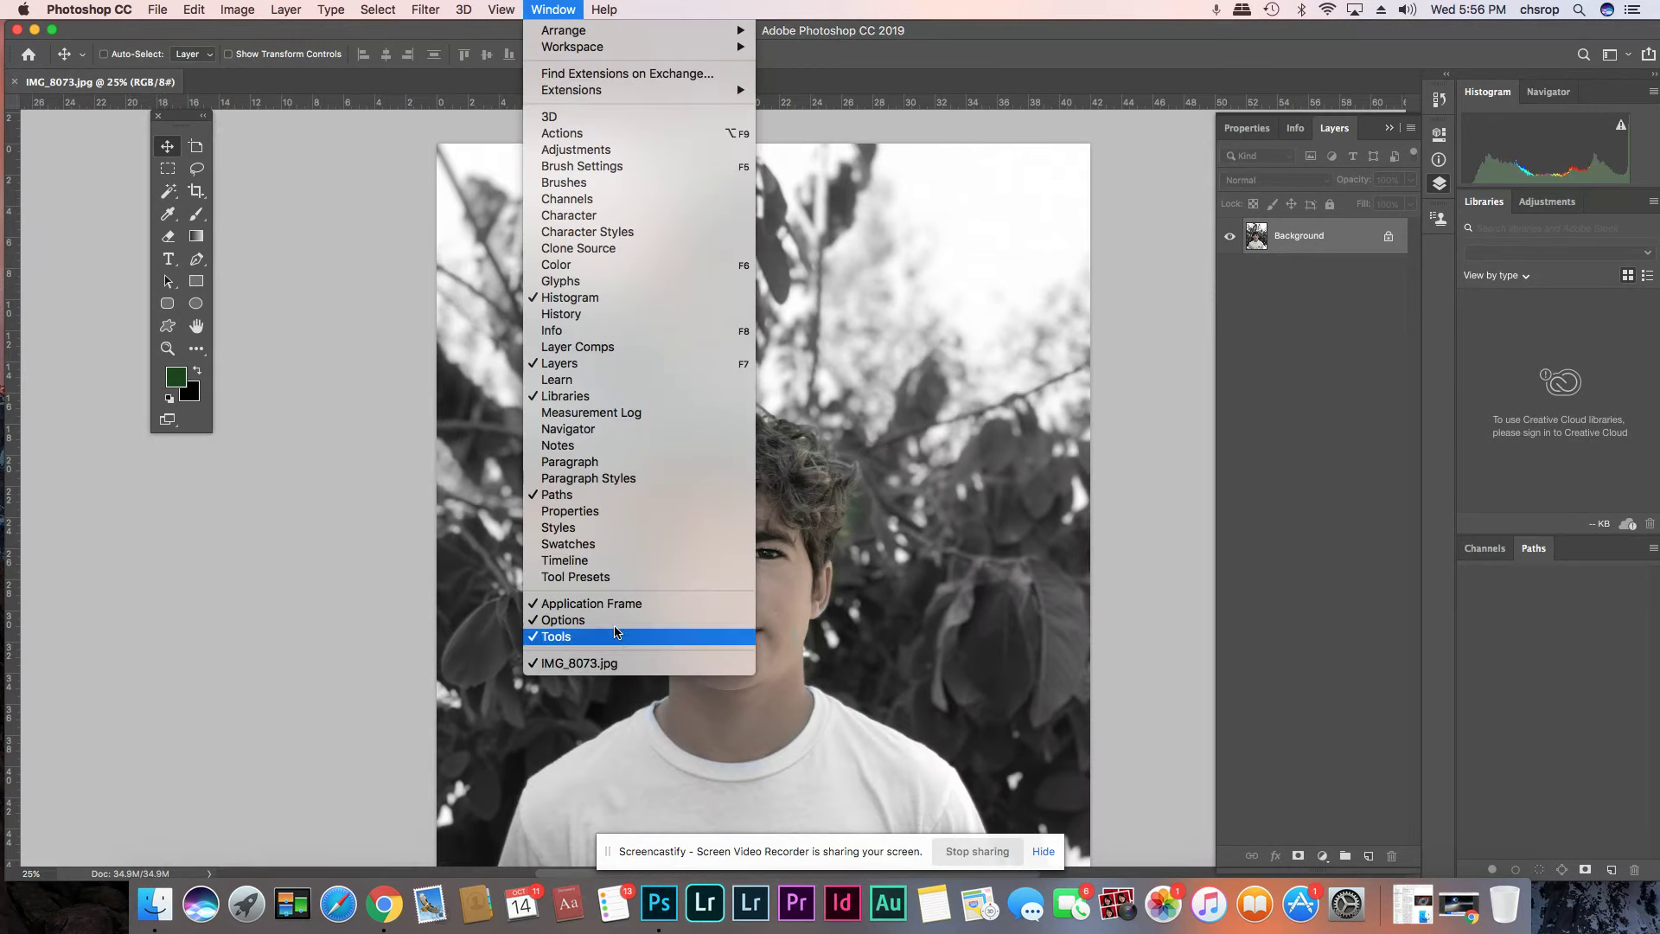
{"action": "mouse_move", "coordinate": [164, 11]}
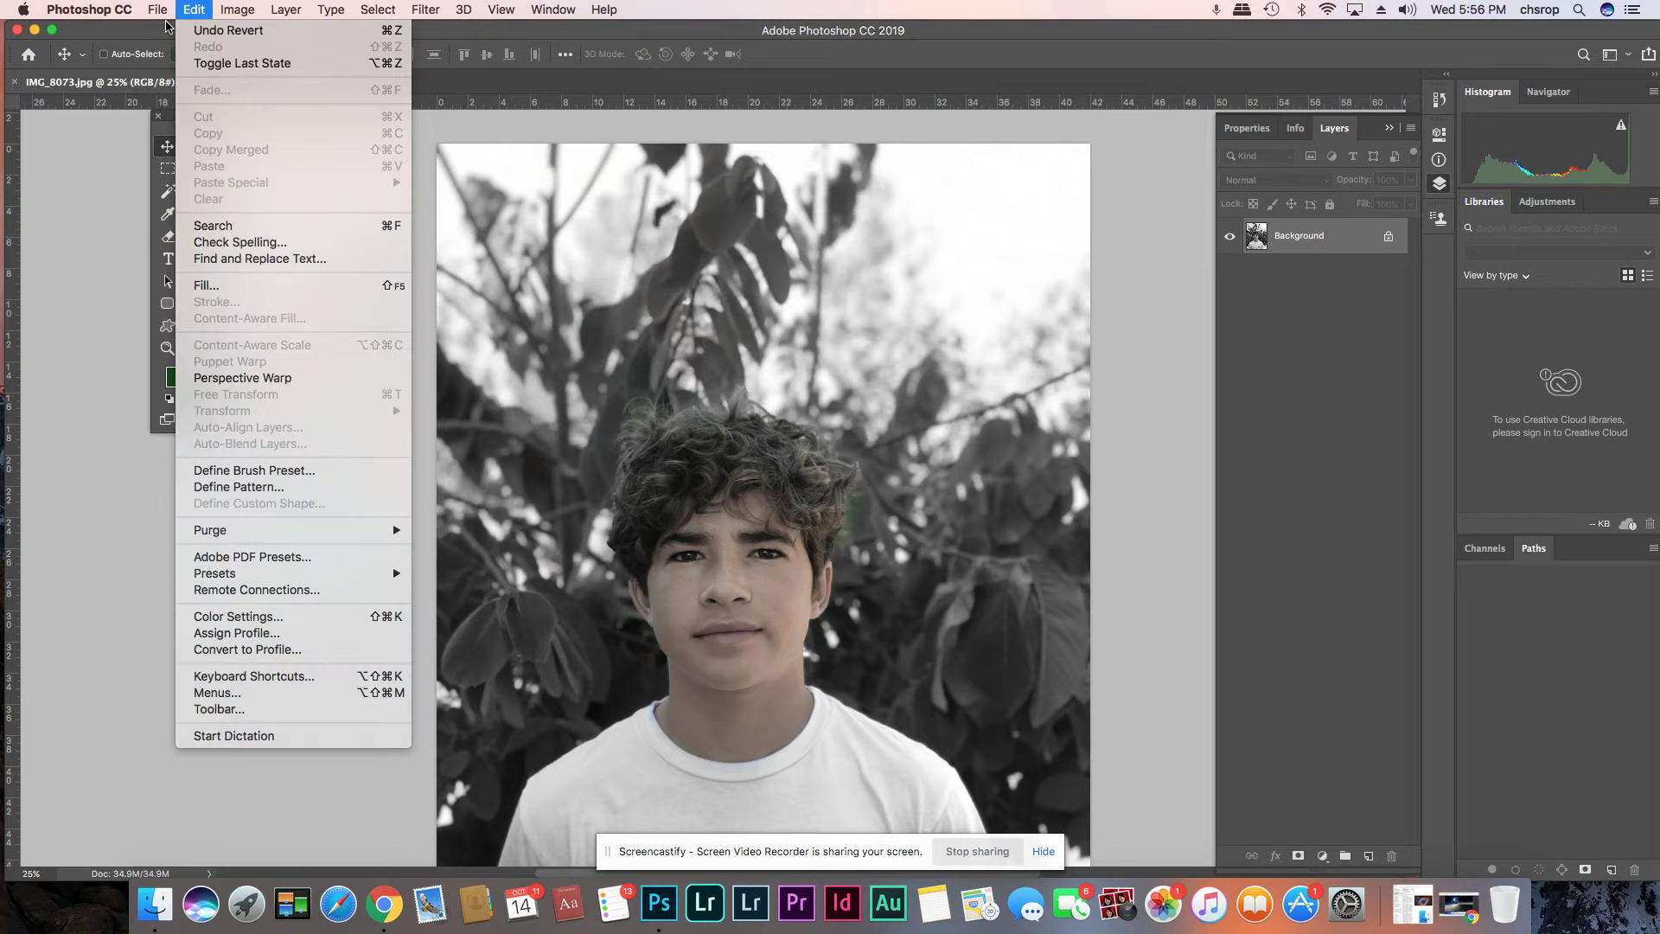
{"action": "left_click", "coordinate": [172, 48]}
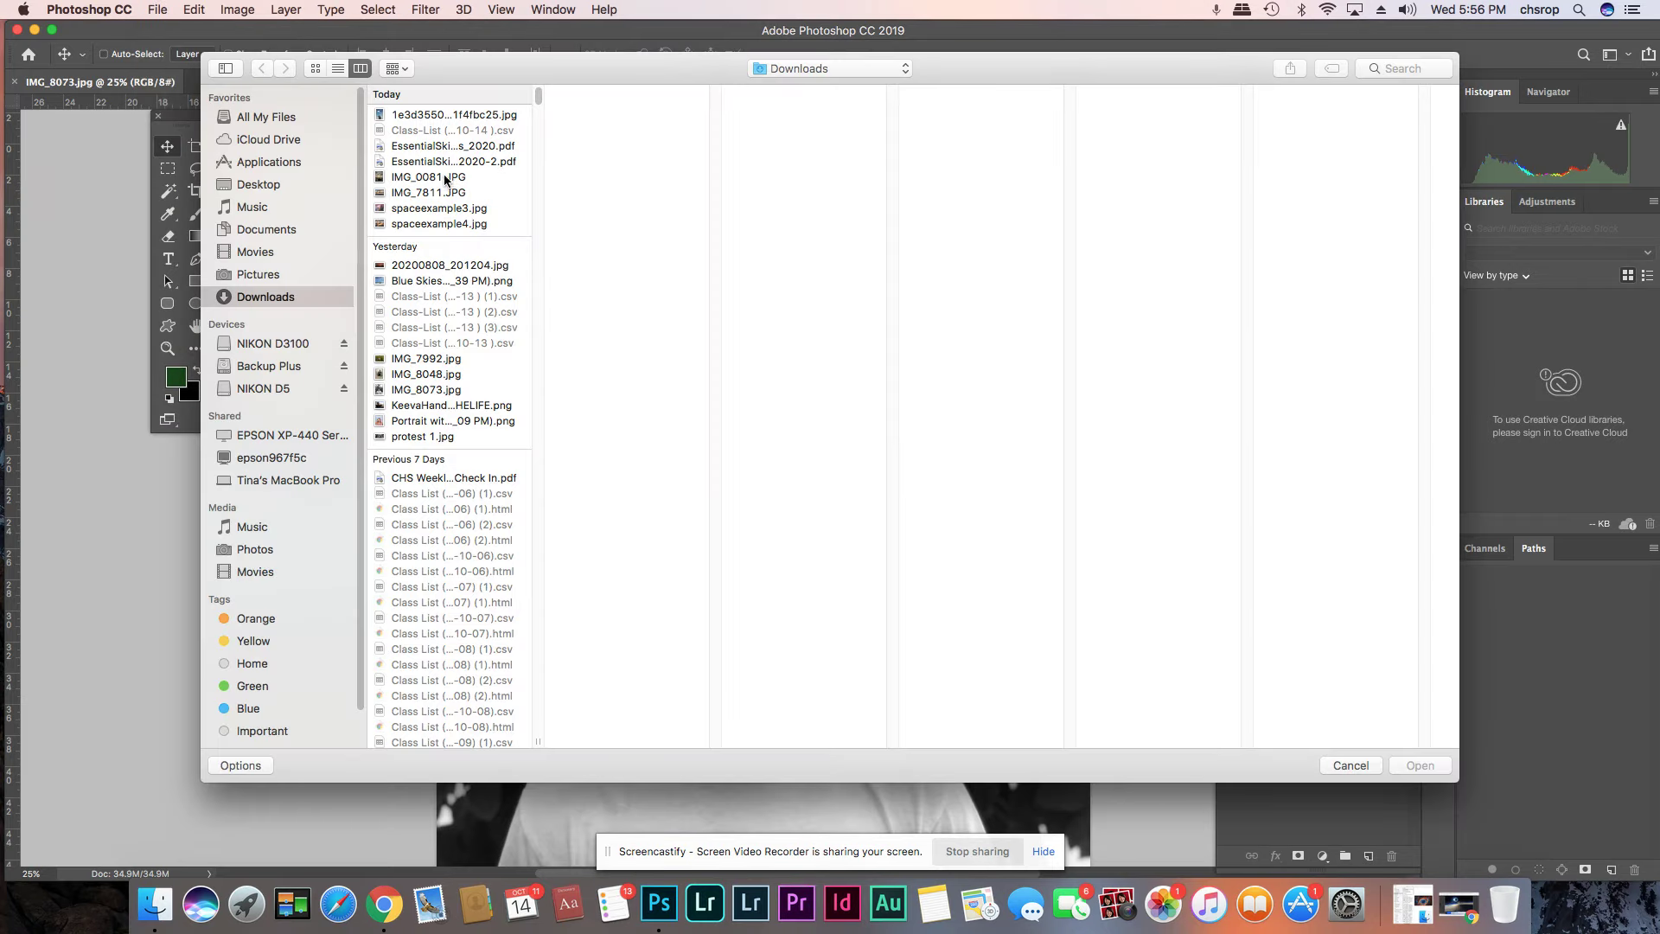
- Find space.jpeg on the Desktop, open it, and float it in its own window
{"action": "left_click", "coordinate": [439, 147]}
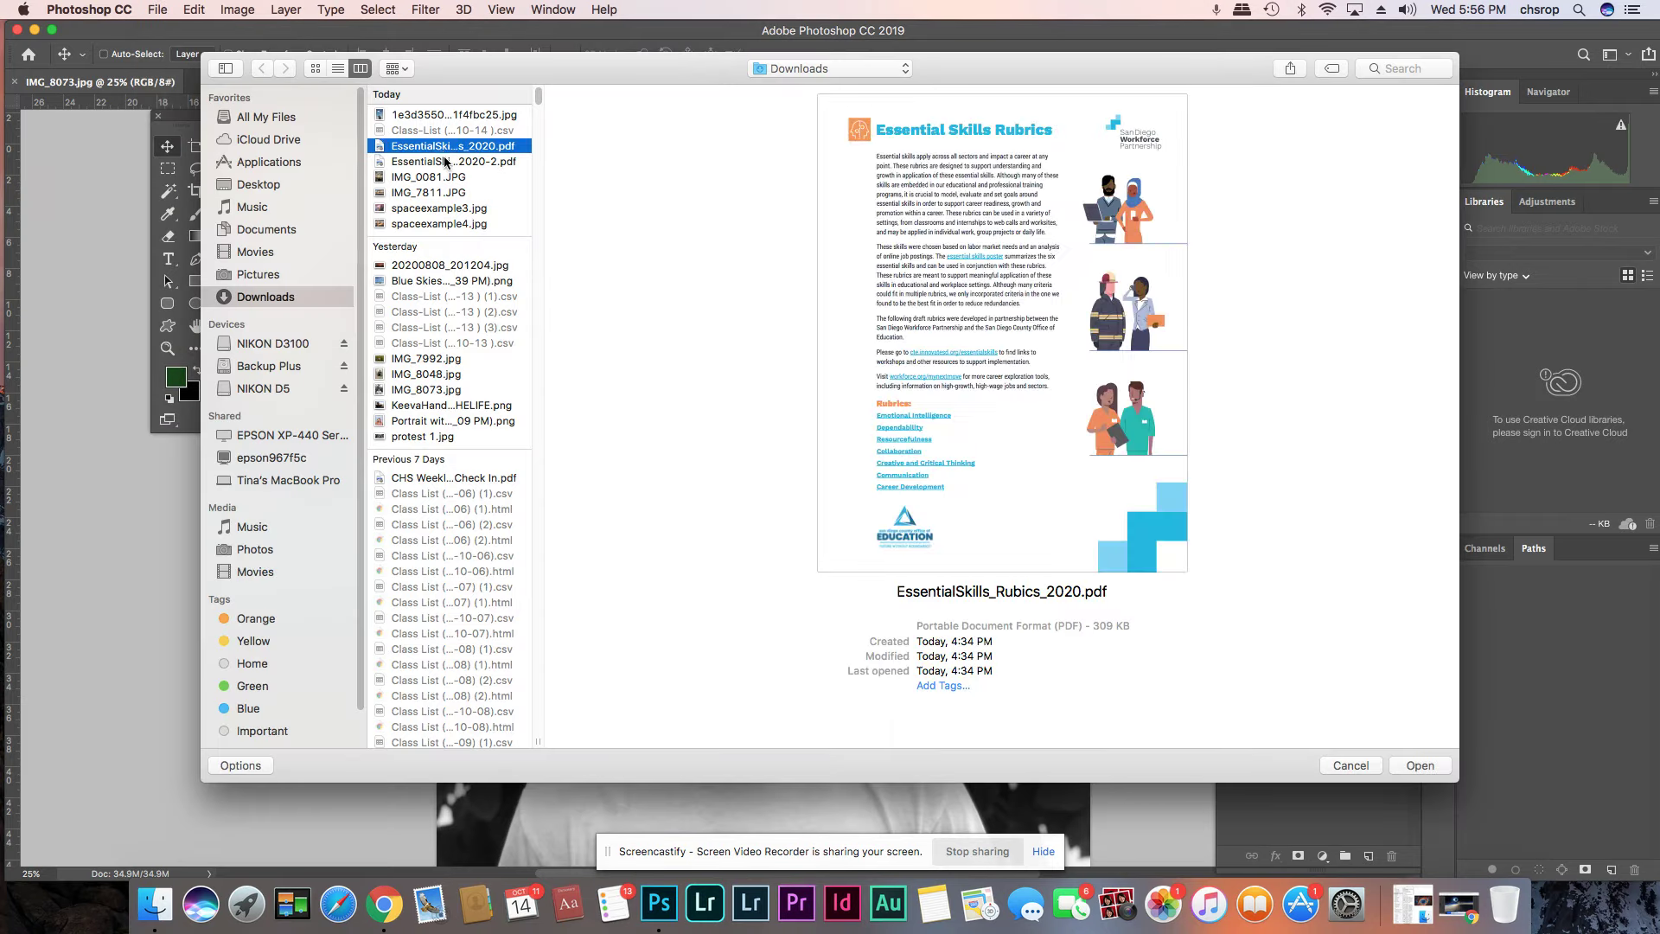
{"action": "left_click", "coordinate": [440, 192]}
{"action": "left_click", "coordinate": [439, 209]}
{"action": "left_click", "coordinate": [440, 224]}
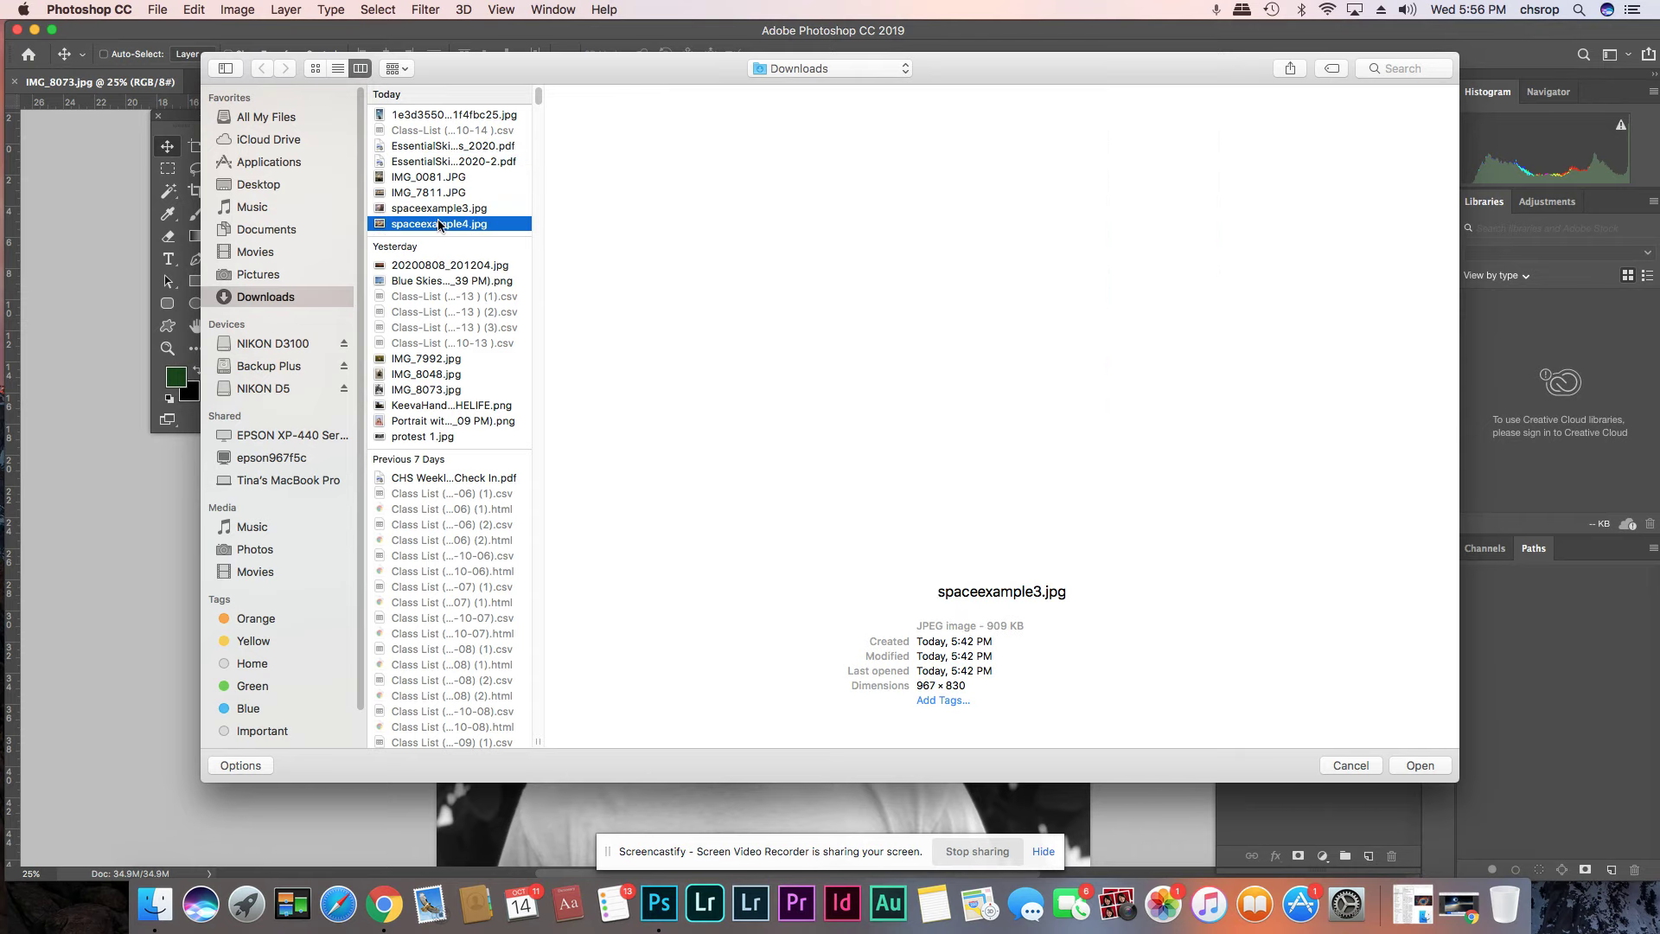
{"action": "left_click", "coordinate": [404, 115]}
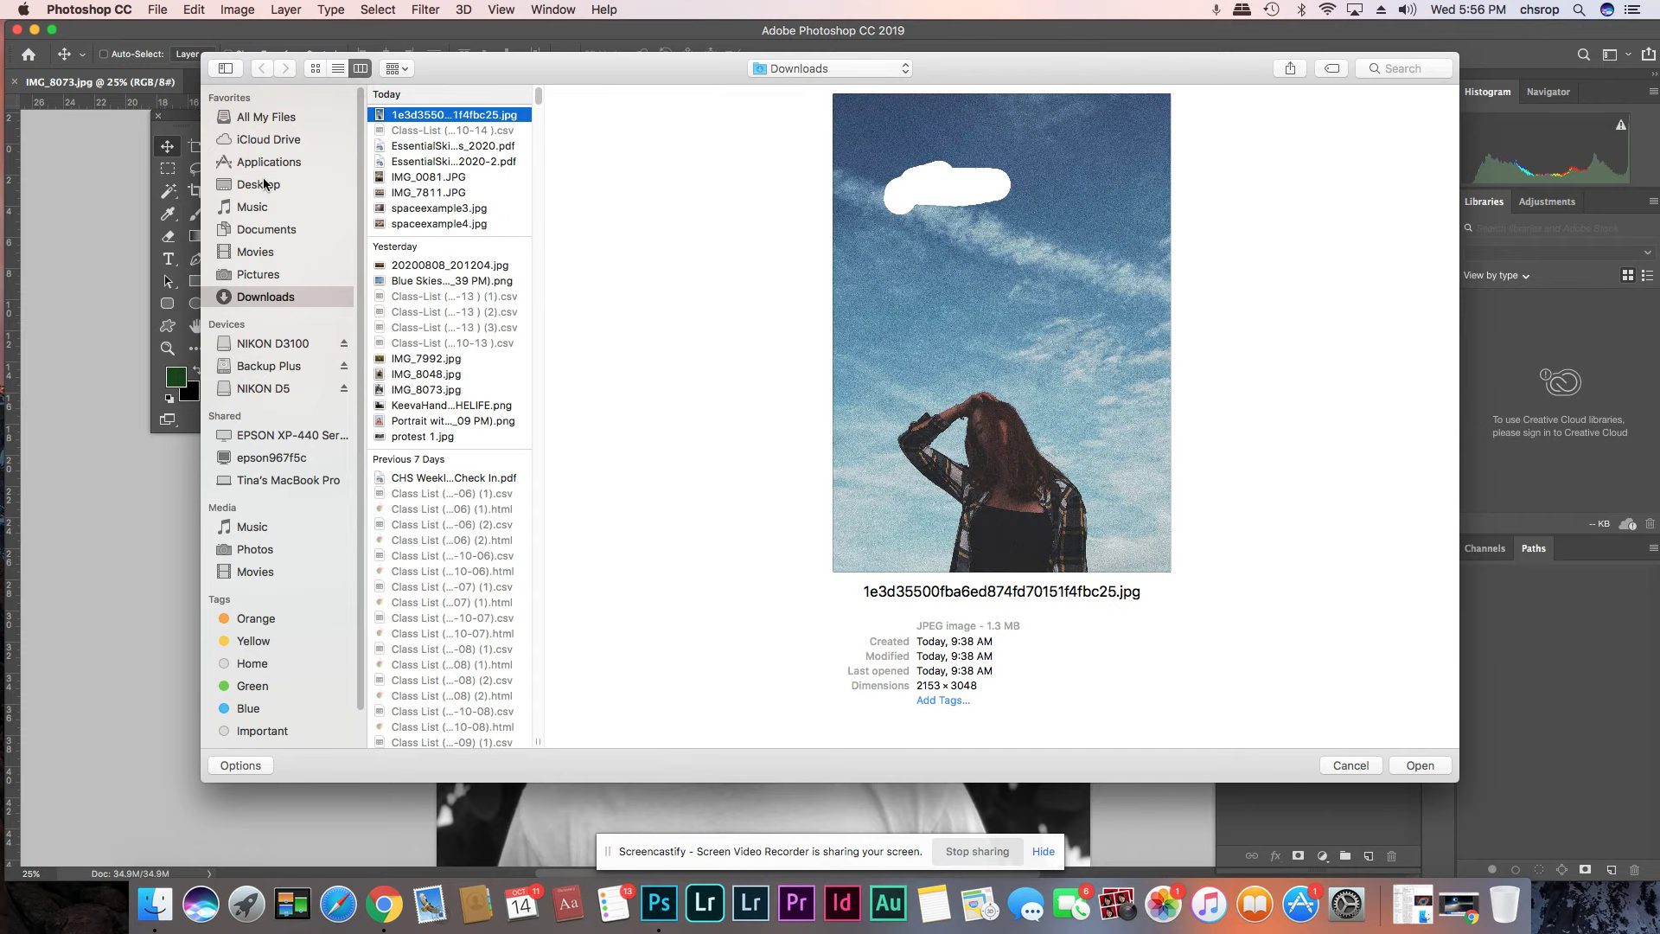
{"action": "left_click", "coordinate": [265, 184]}
{"action": "left_click", "coordinate": [411, 192]}
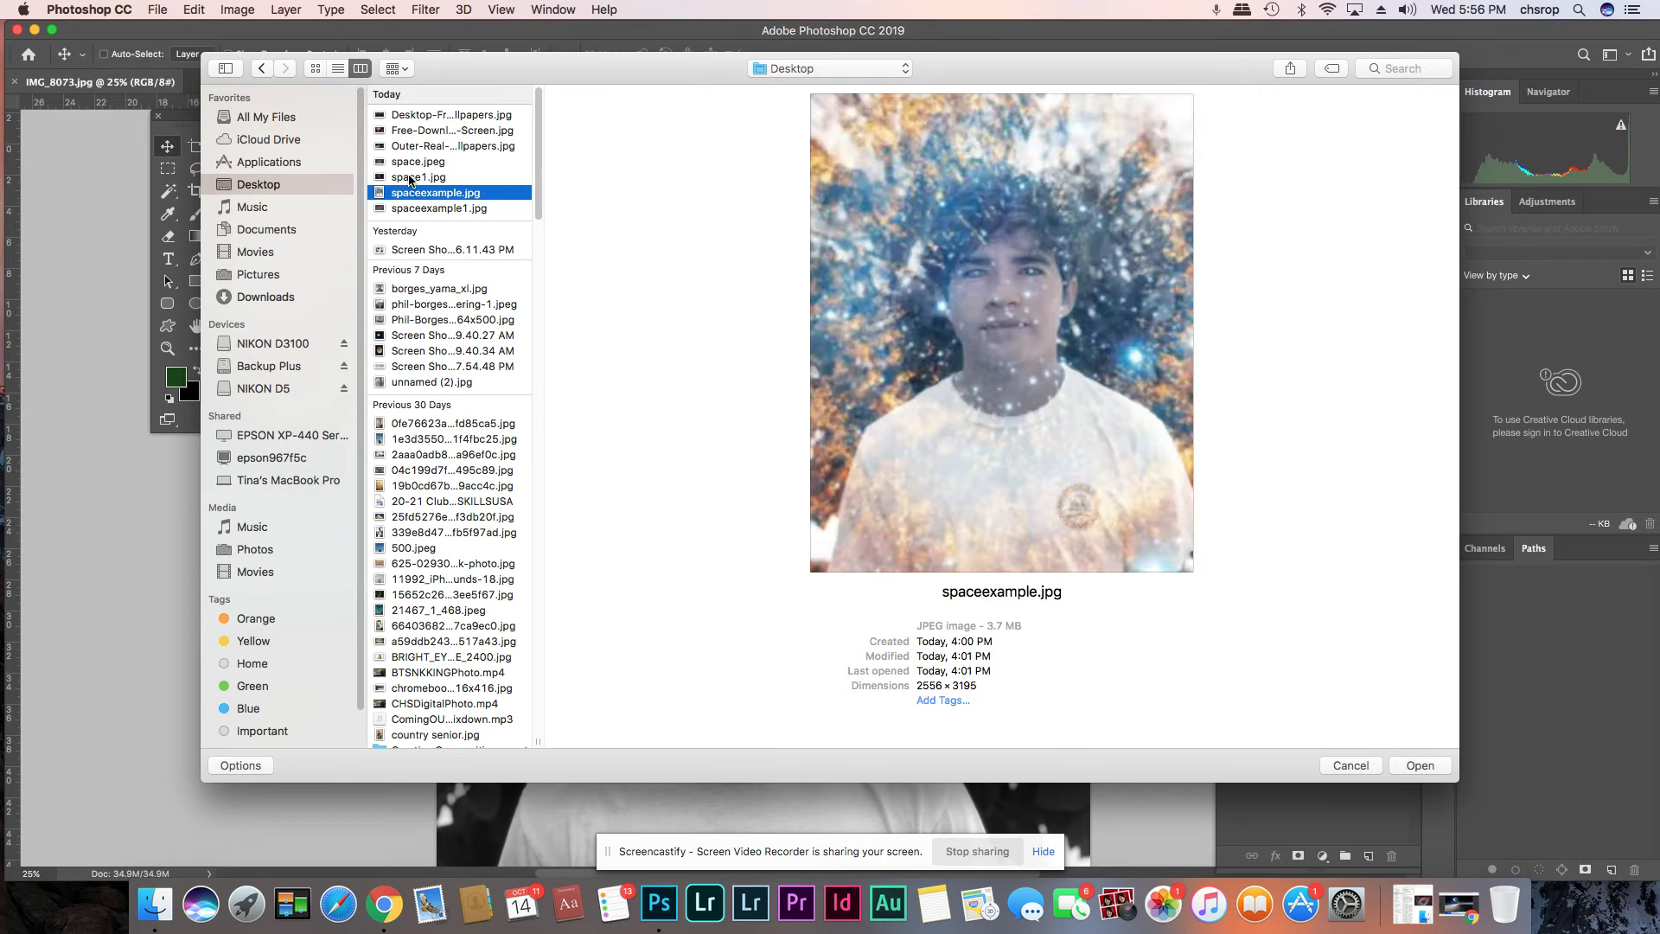
{"action": "left_click", "coordinate": [411, 177]}
{"action": "left_click", "coordinate": [414, 163]}
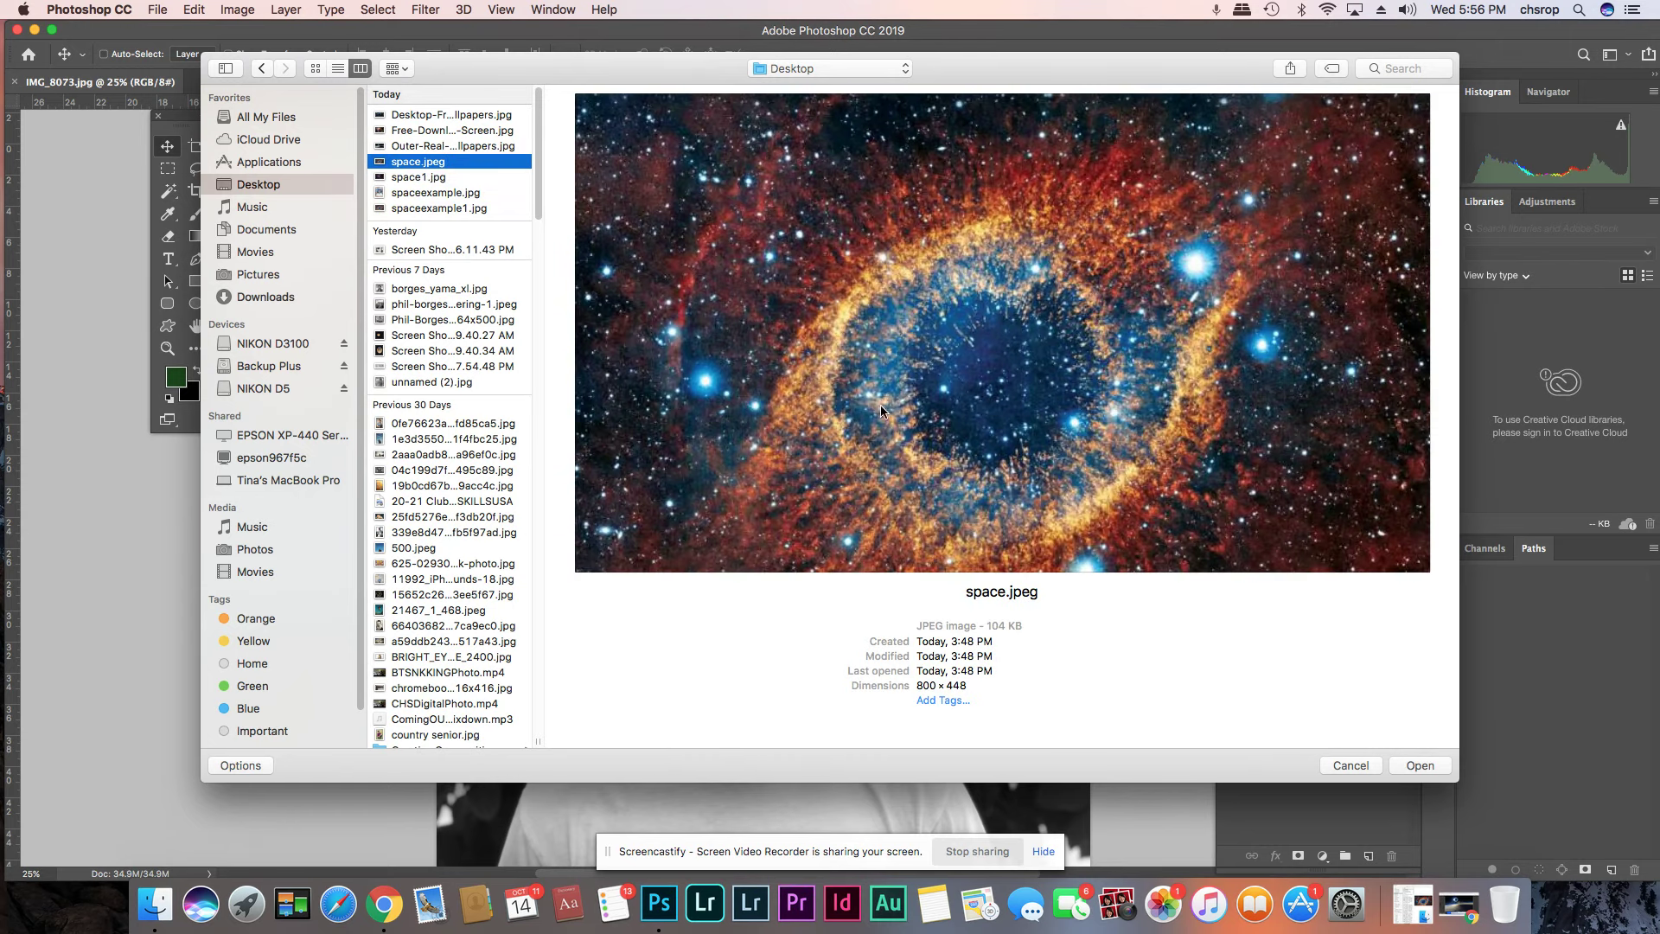
{"action": "left_click", "coordinate": [1423, 766]}
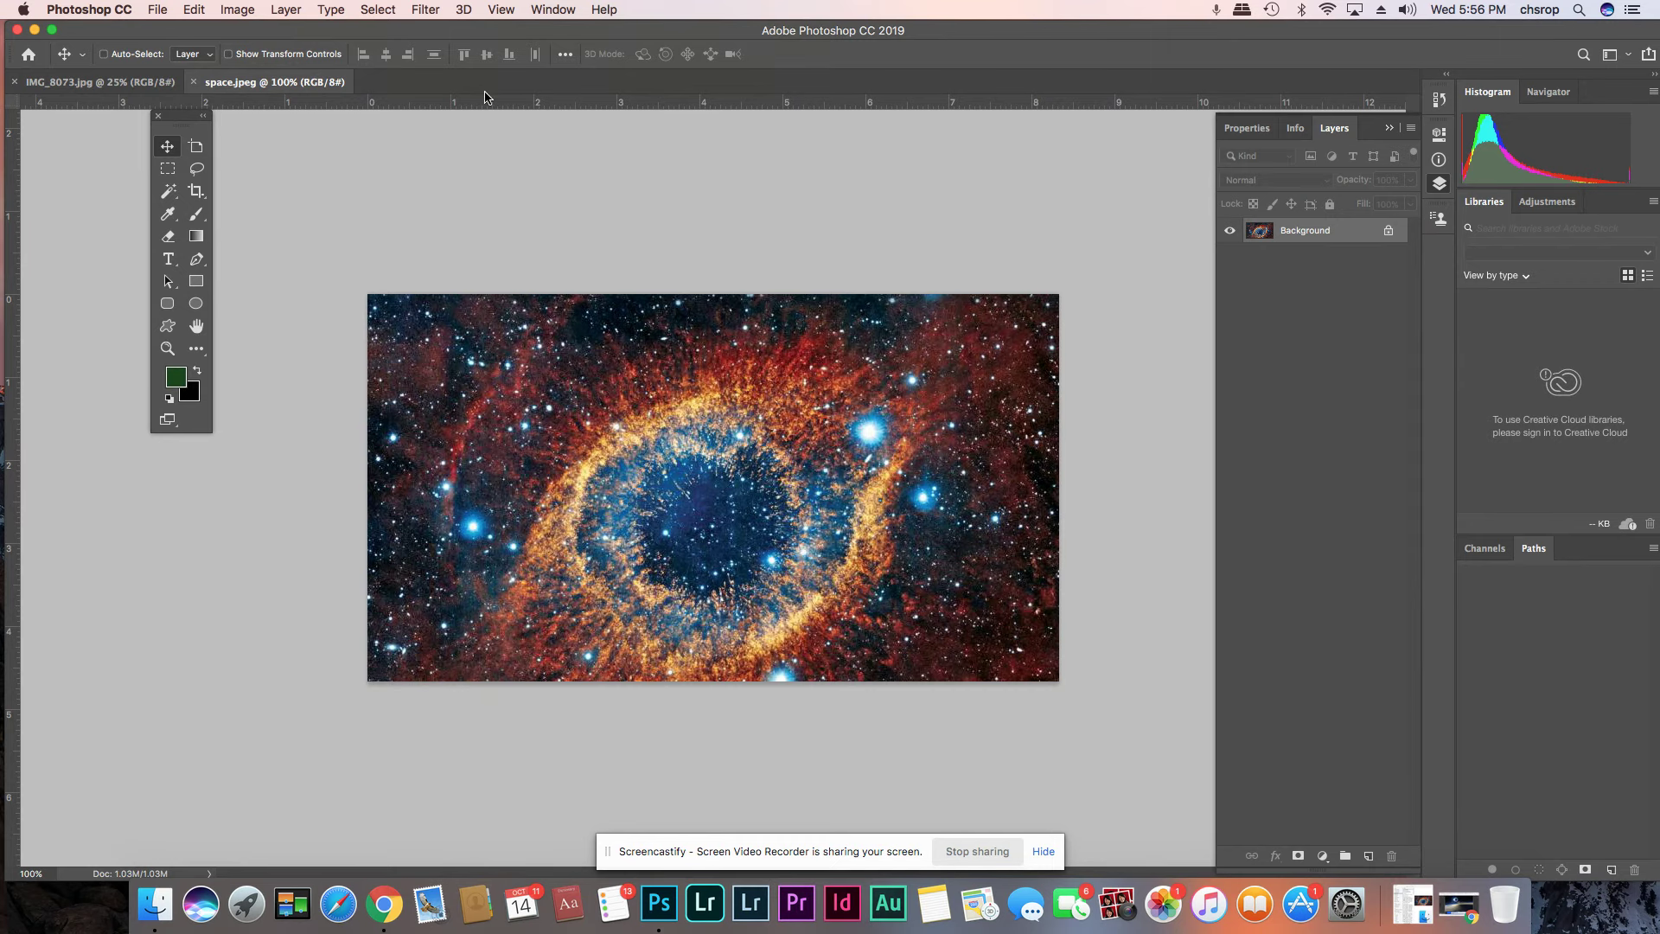
{"action": "left_click_drag", "start_coordinate": [251, 83], "coordinate": [257, 123]}
- Float both document windows and drag the nebula into IMG_8073 as a layer
{"action": "left_click_drag", "start_coordinate": [138, 78], "coordinate": [177, 117]}
{"action": "left_click", "coordinate": [725, 199]}
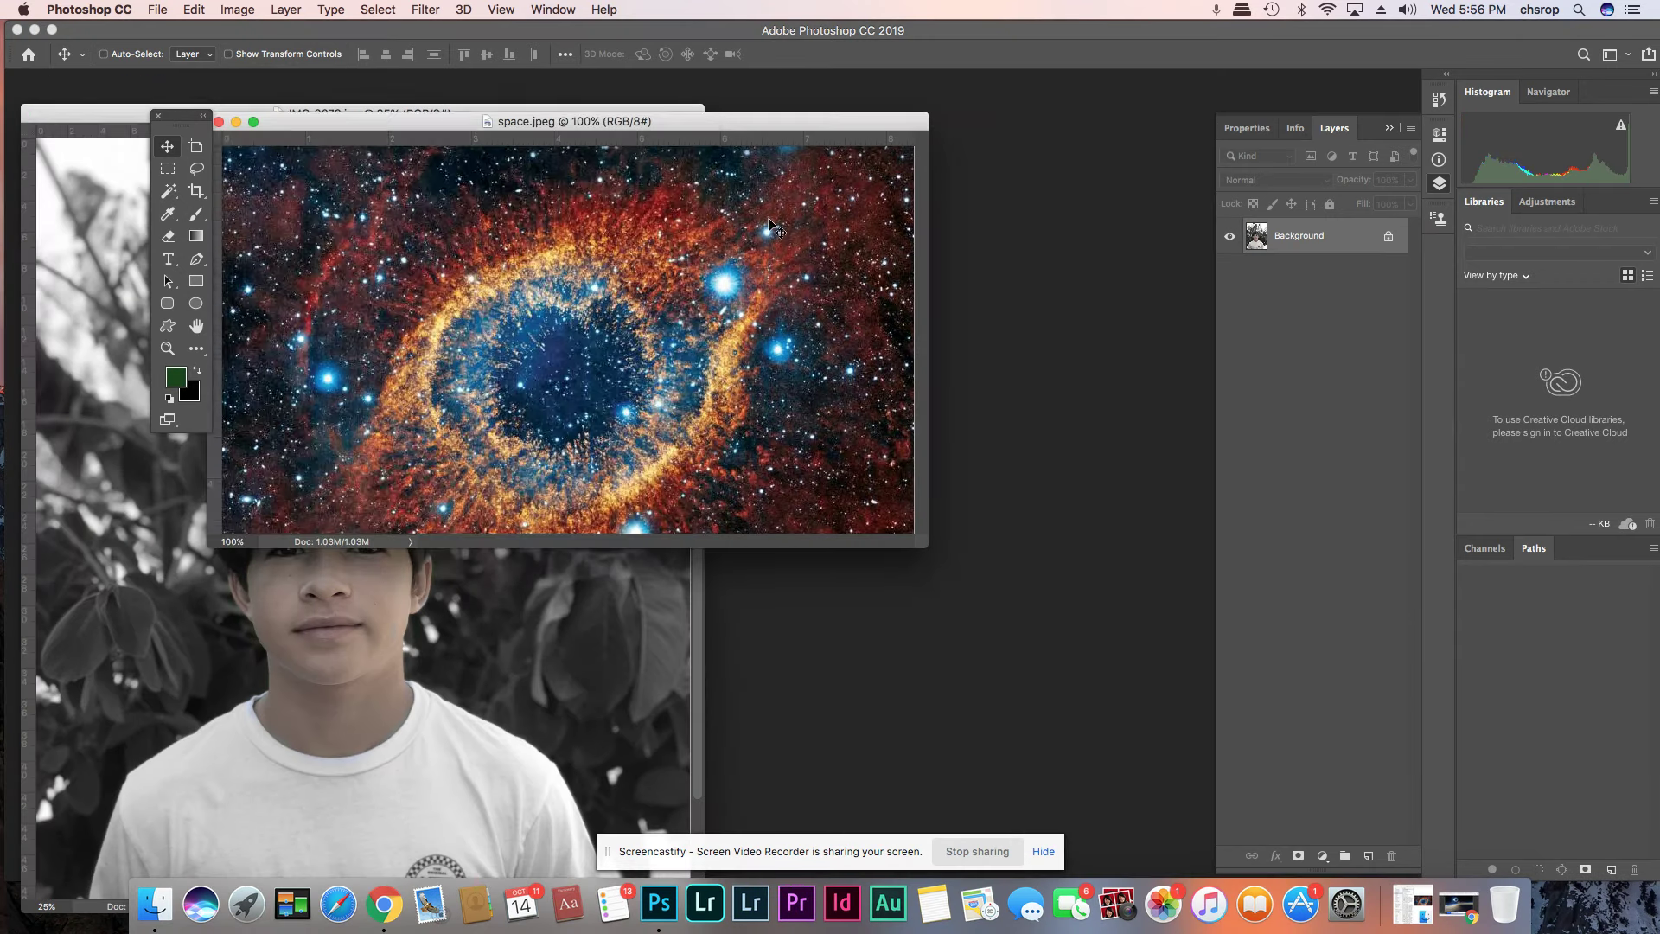
{"action": "left_click_drag", "start_coordinate": [751, 128], "coordinate": [1119, 156]}
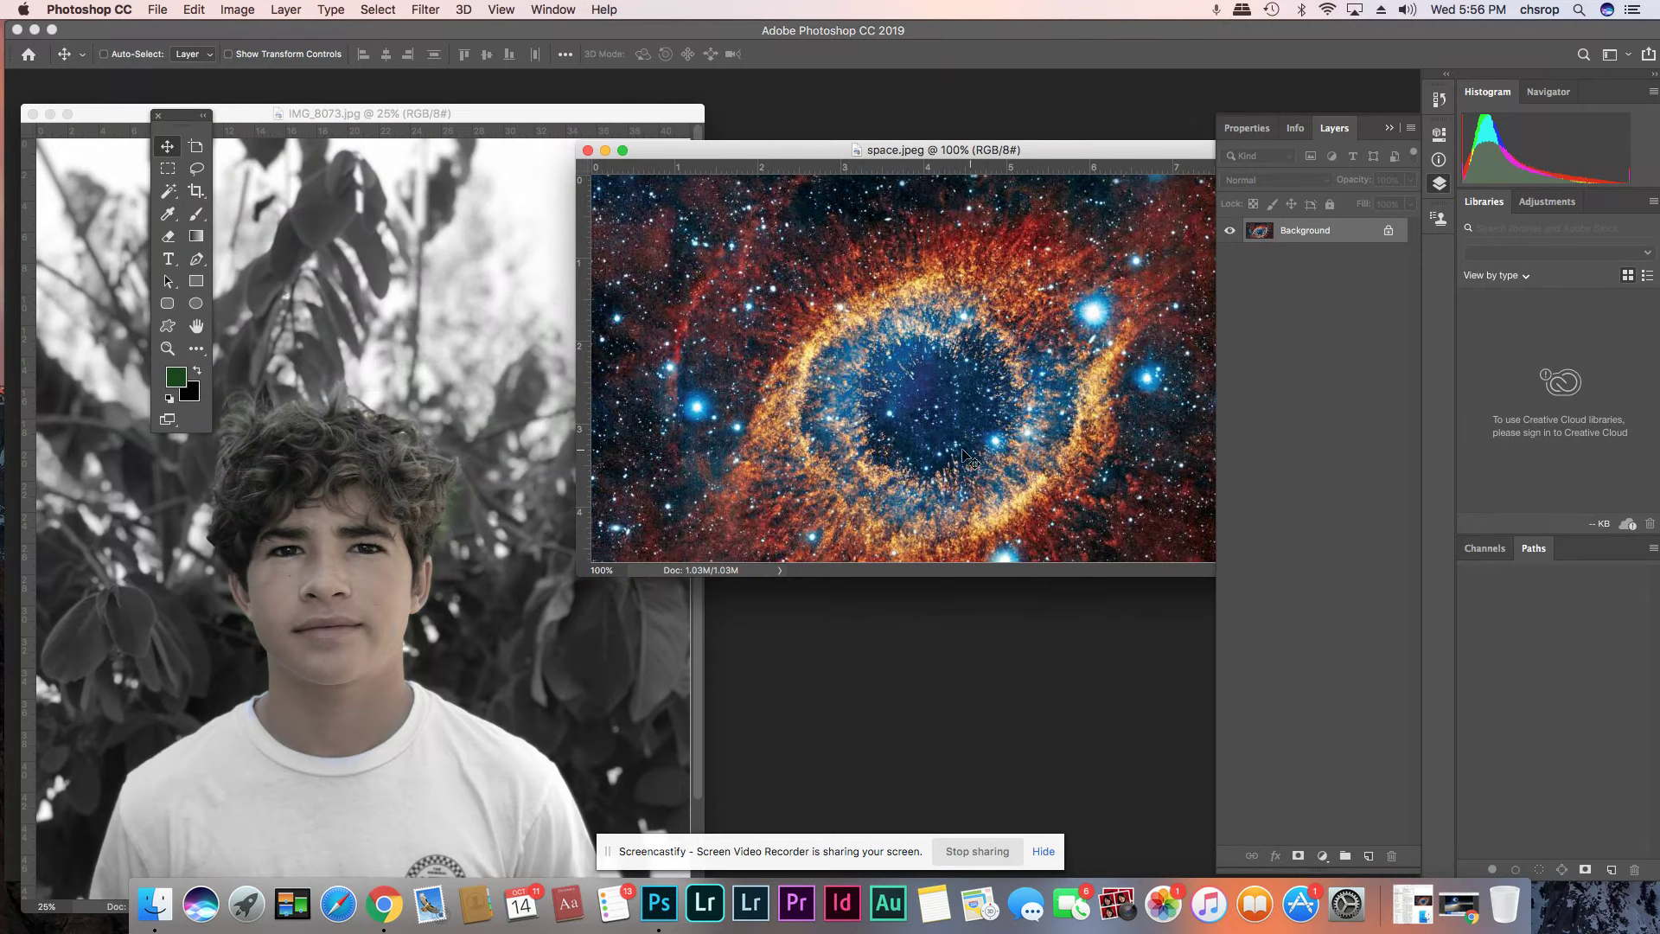
{"action": "left_click_drag", "start_coordinate": [443, 525], "coordinate": [445, 524]}
- Marquee-select the entire space.jpeg nebula and copy it
{"action": "left_click", "coordinate": [787, 205]}
{"action": "left_click_drag", "start_coordinate": [751, 150], "coordinate": [501, 150]}
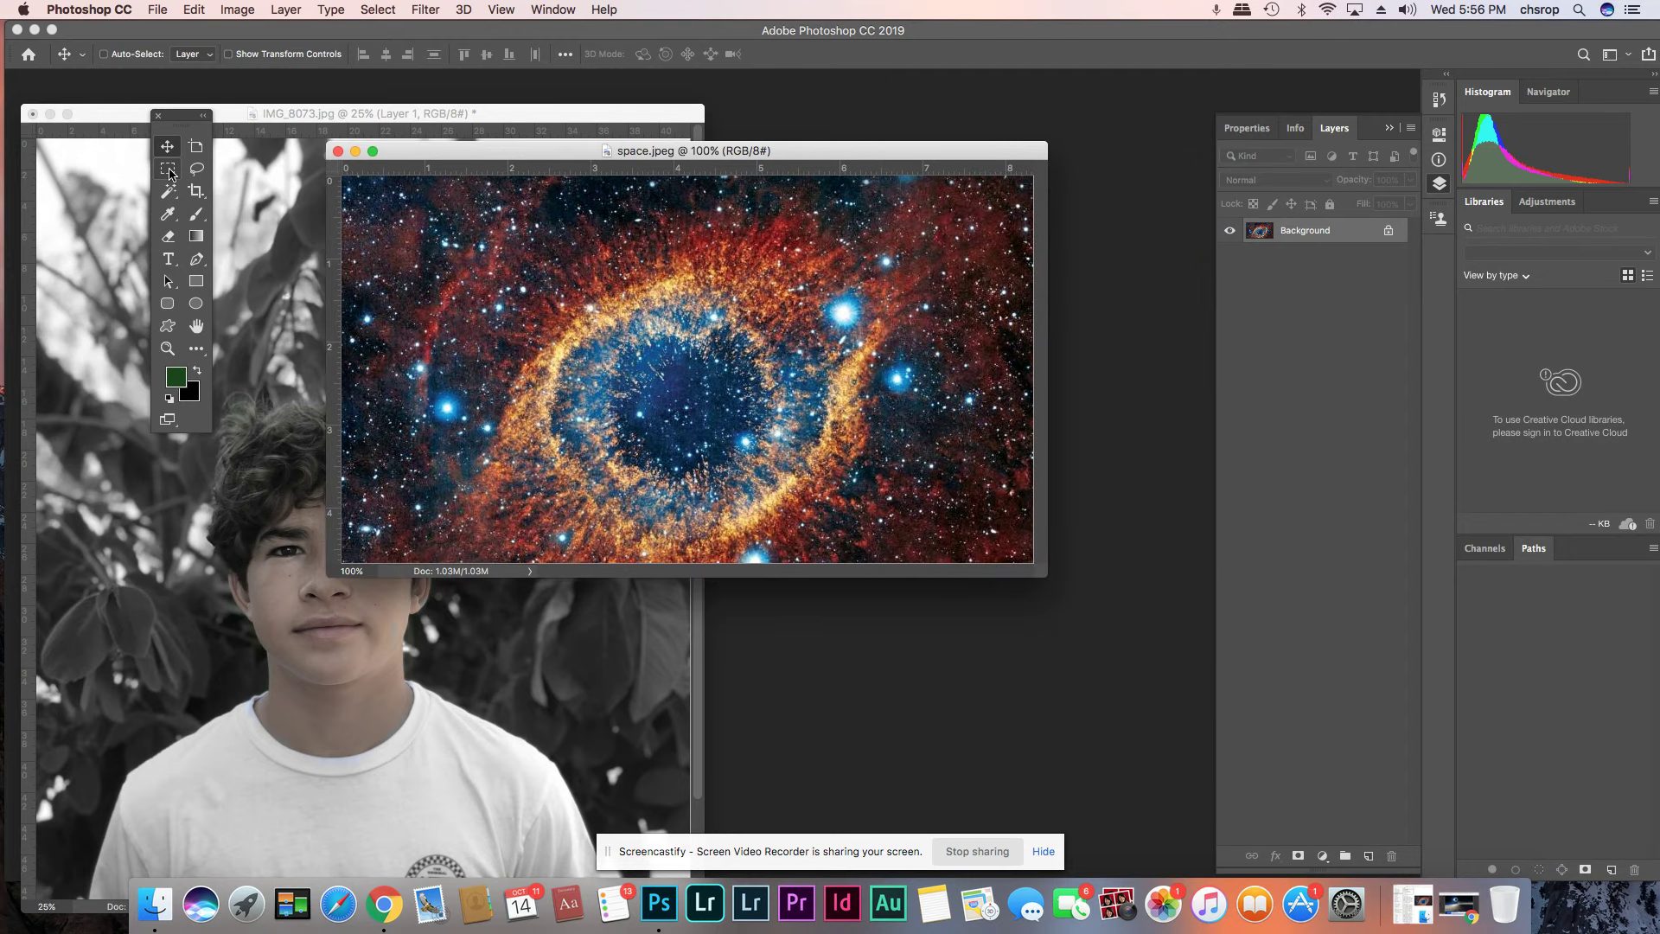
{"action": "left_click", "coordinate": [168, 168]}
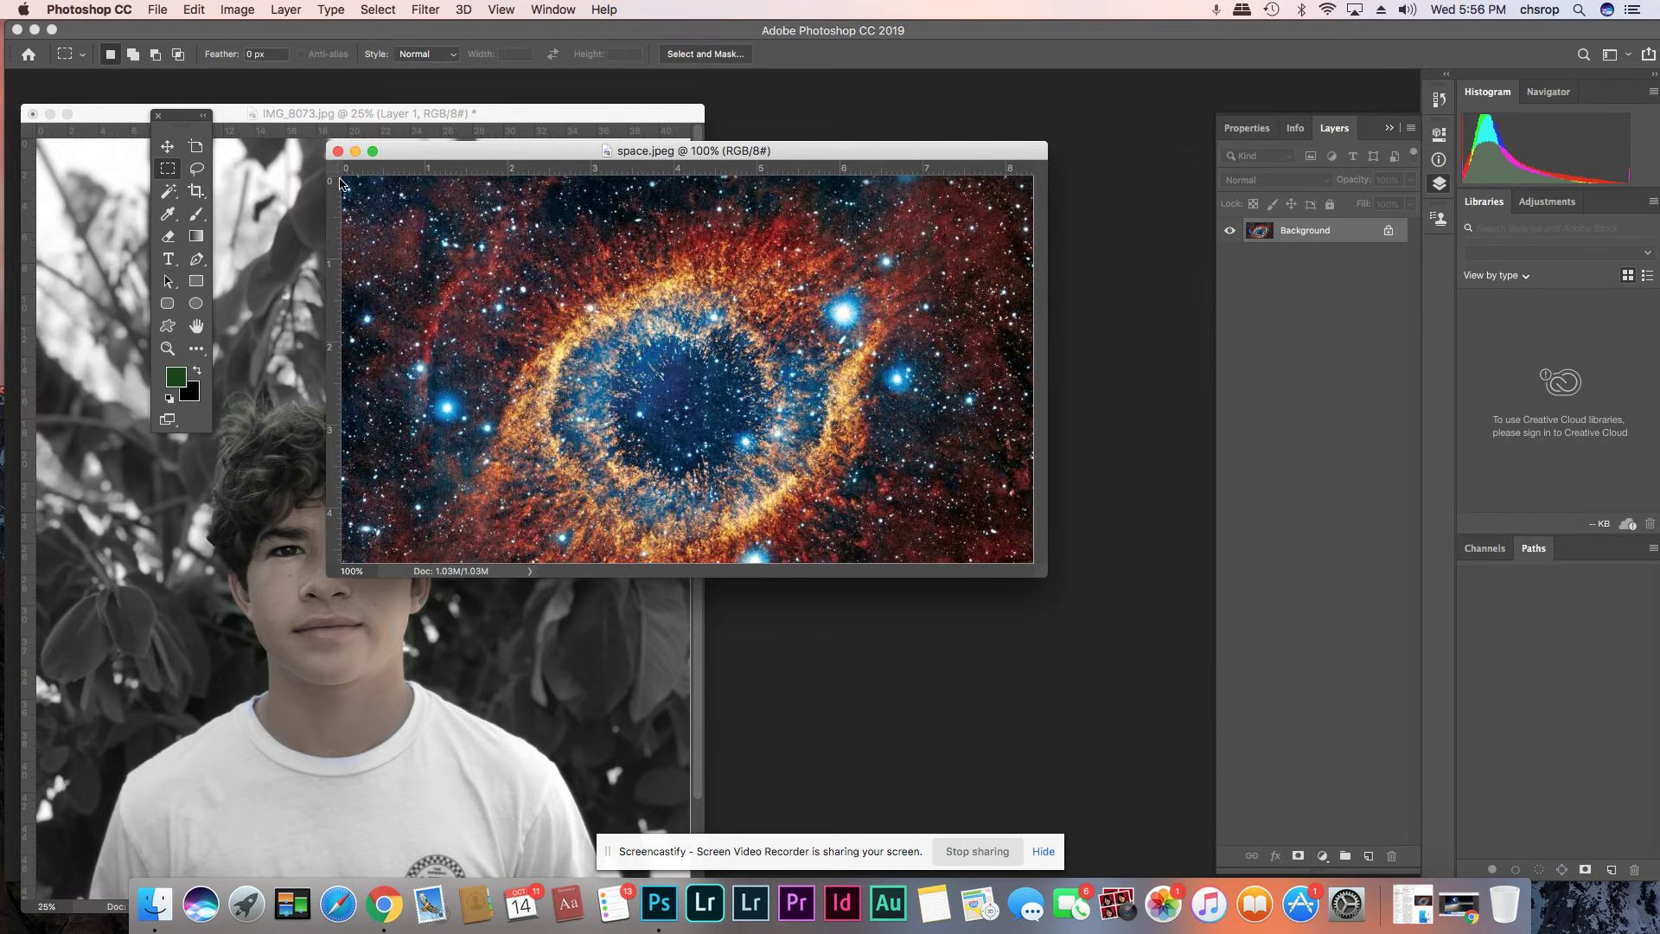
{"action": "left_click_drag", "start_coordinate": [341, 178], "coordinate": [1140, 545]}
{"action": "left_click", "coordinate": [195, 11]}
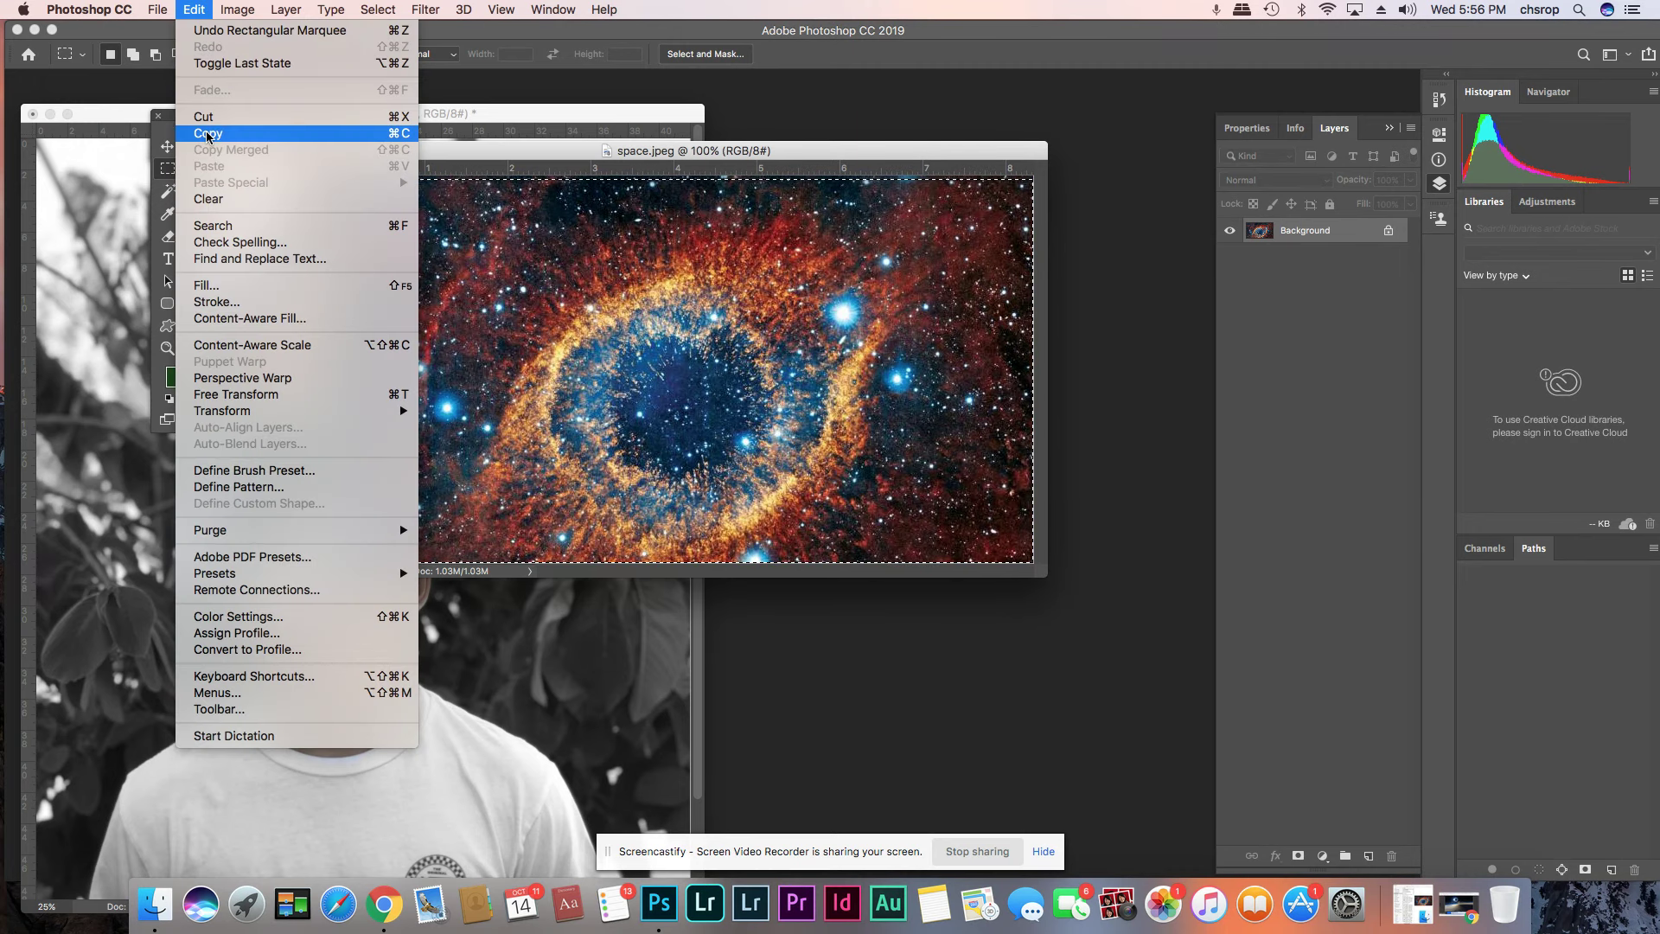
{"action": "left_click", "coordinate": [378, 134]}
- Paste the copied nebula into IMG_8073, creating Layer 2
{"action": "left_click", "coordinate": [273, 291]}
{"action": "key", "text": "super+v"}
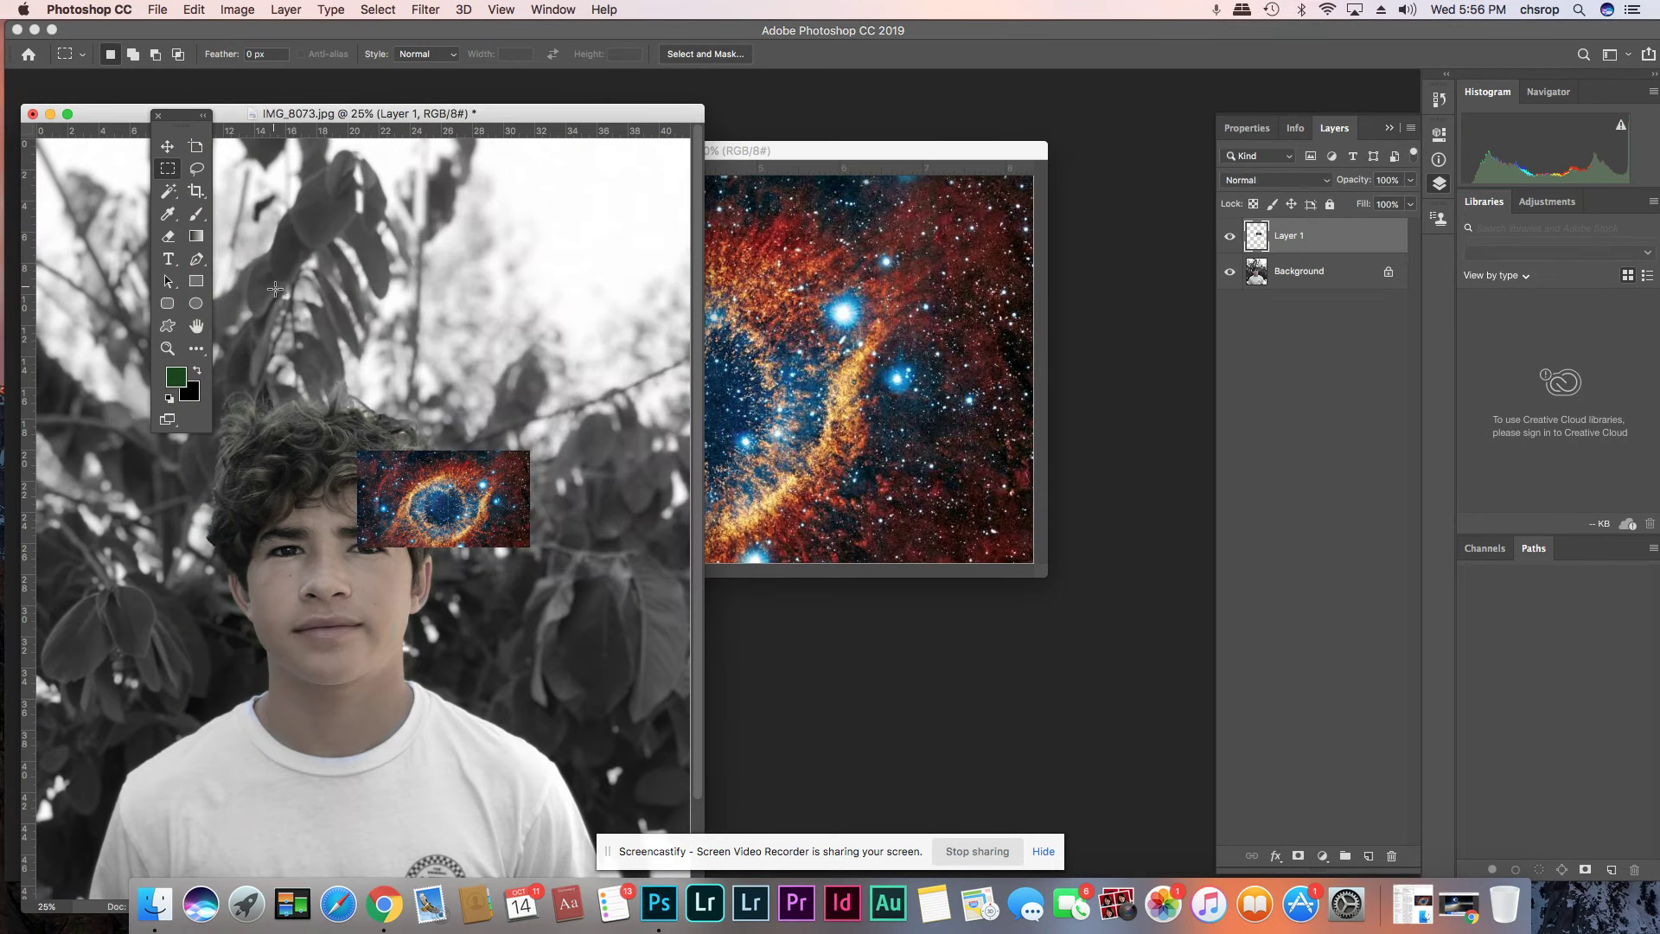
{"action": "left_click", "coordinate": [194, 9]}
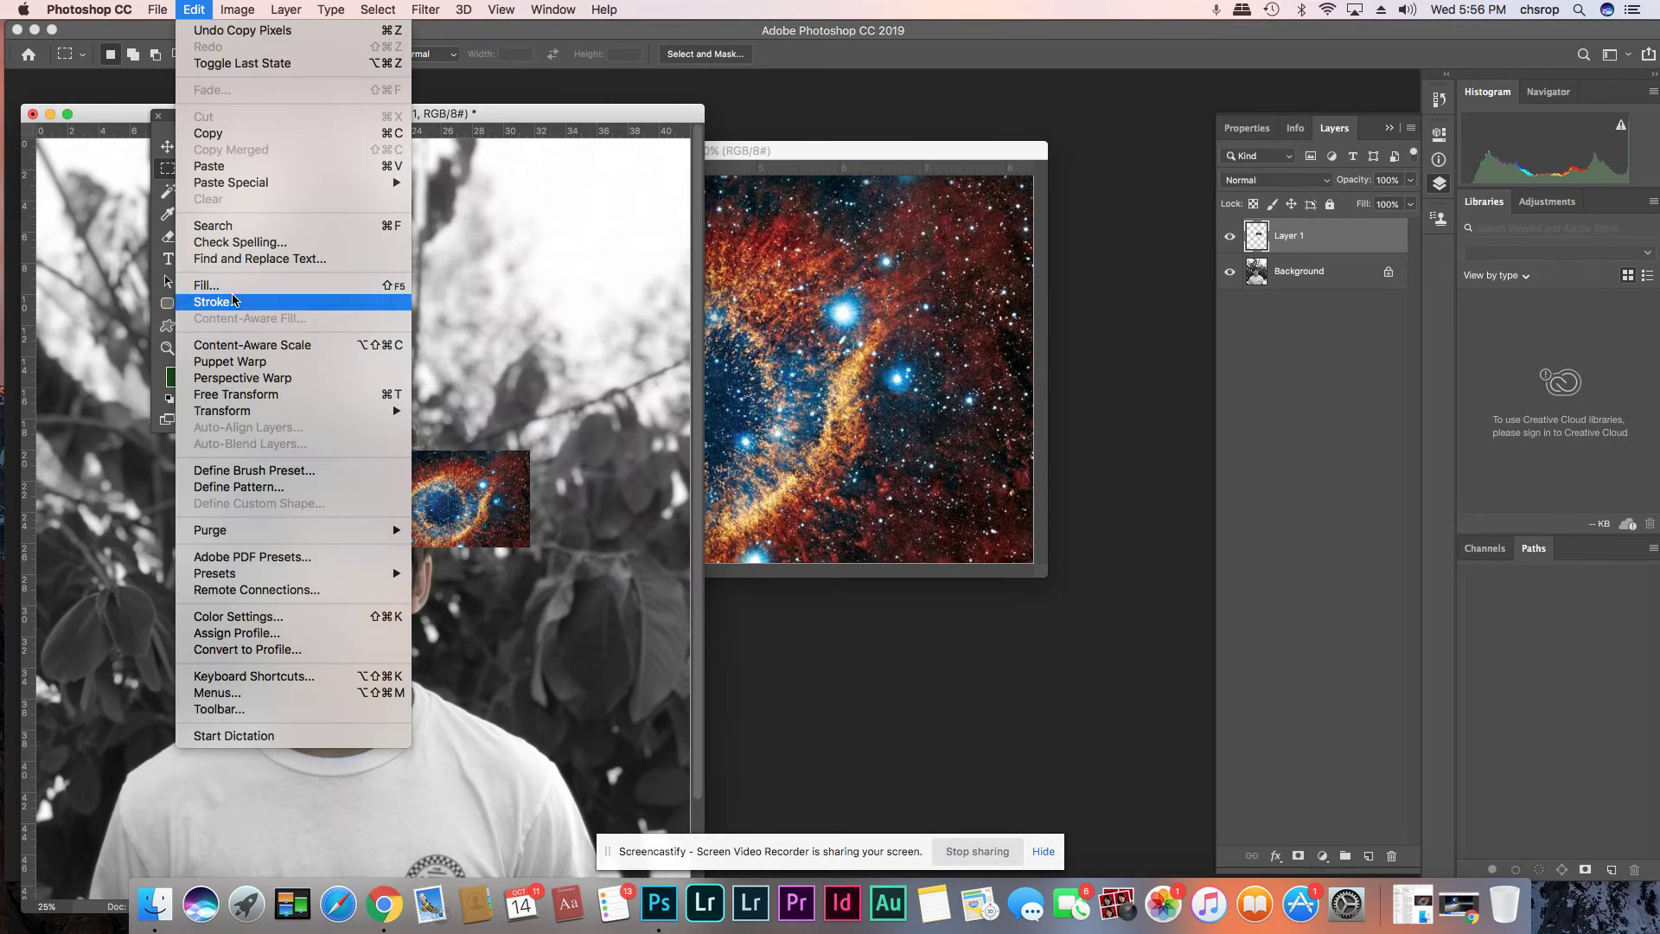
{"action": "mouse_move", "coordinate": [243, 418]}
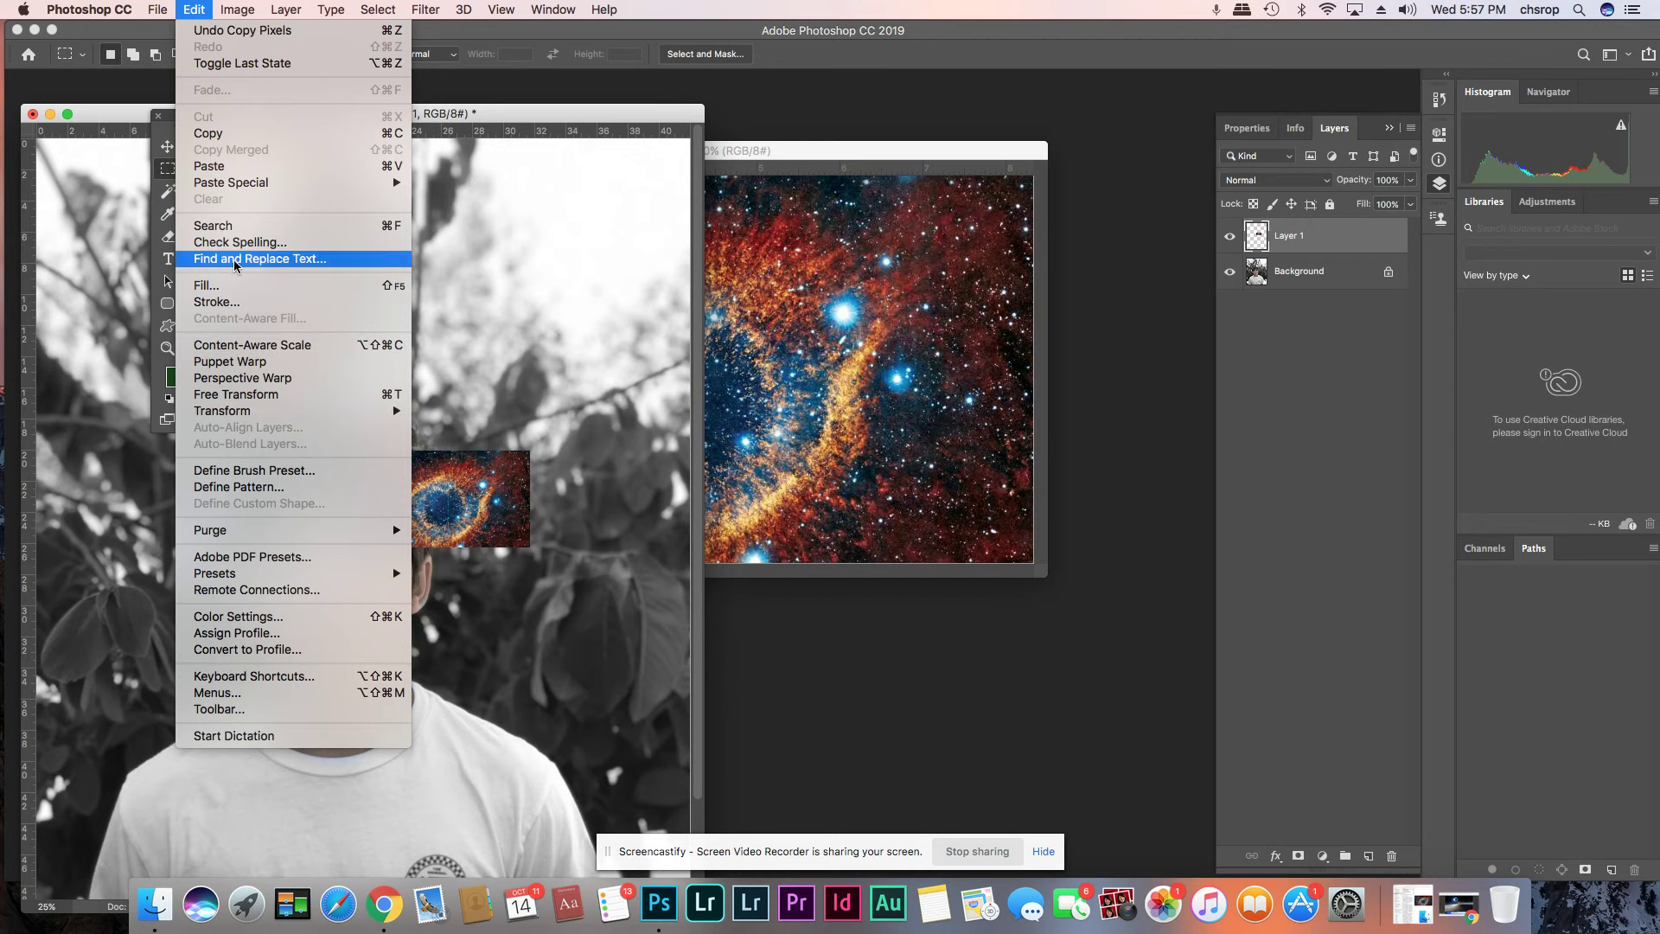
{"action": "left_click", "coordinate": [229, 166]}
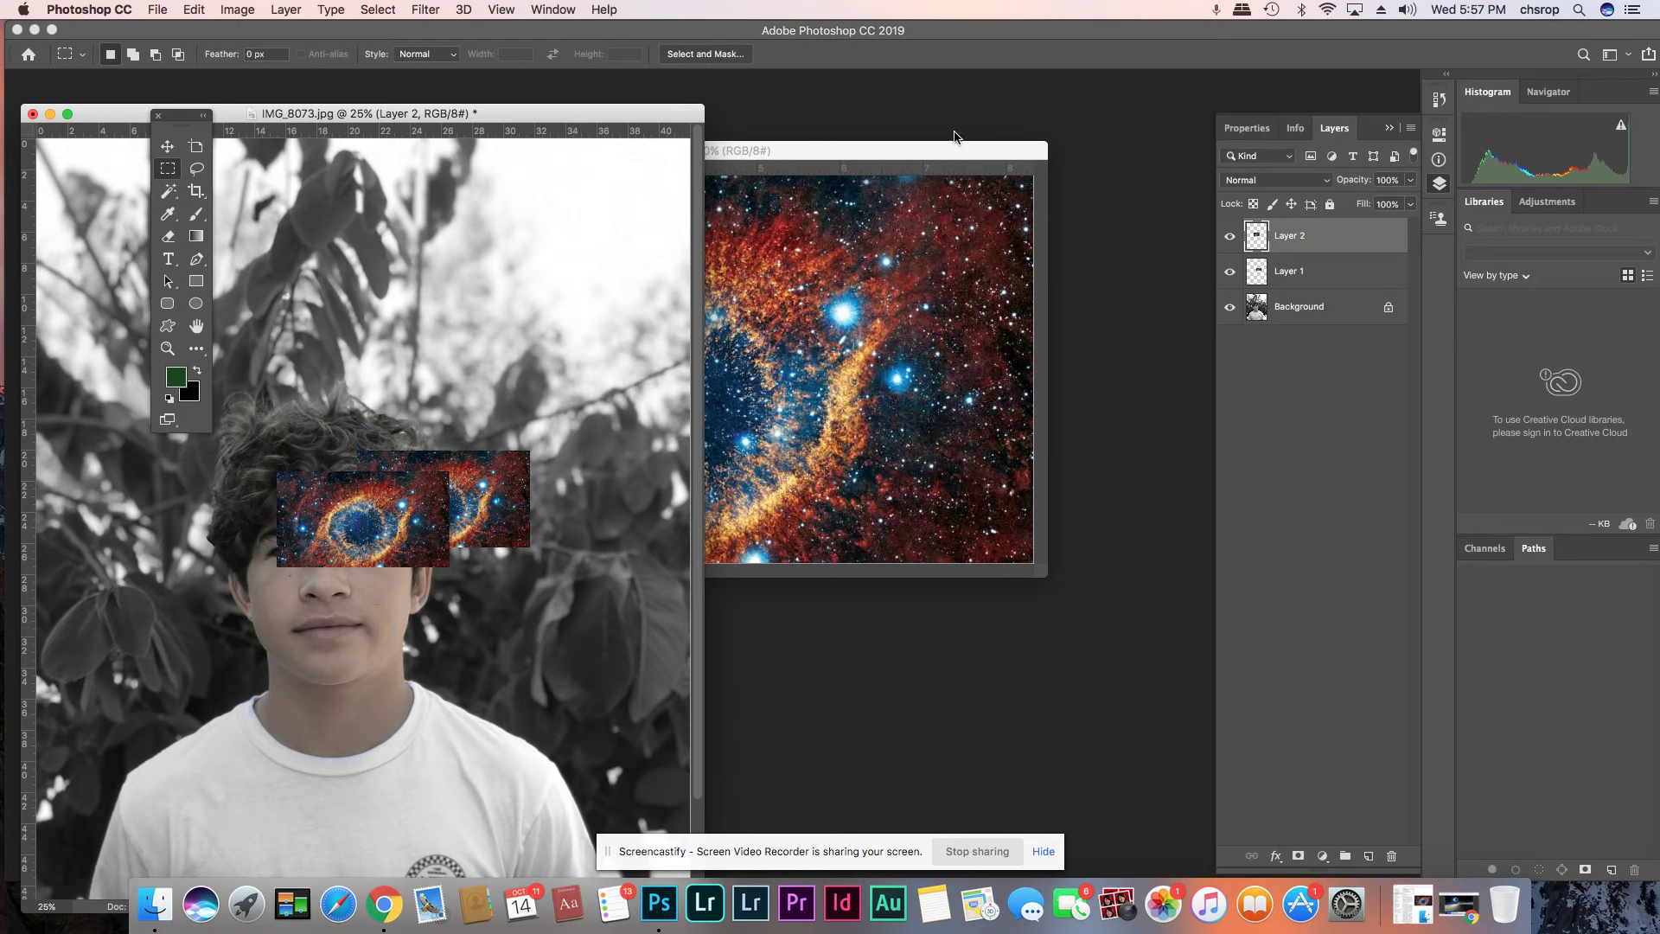
- Close space.jpeg, delete the extra Layer 2, and dock IMG_8073 back
{"action": "left_click", "coordinate": [947, 150]}
{"action": "left_click", "coordinate": [338, 150]}
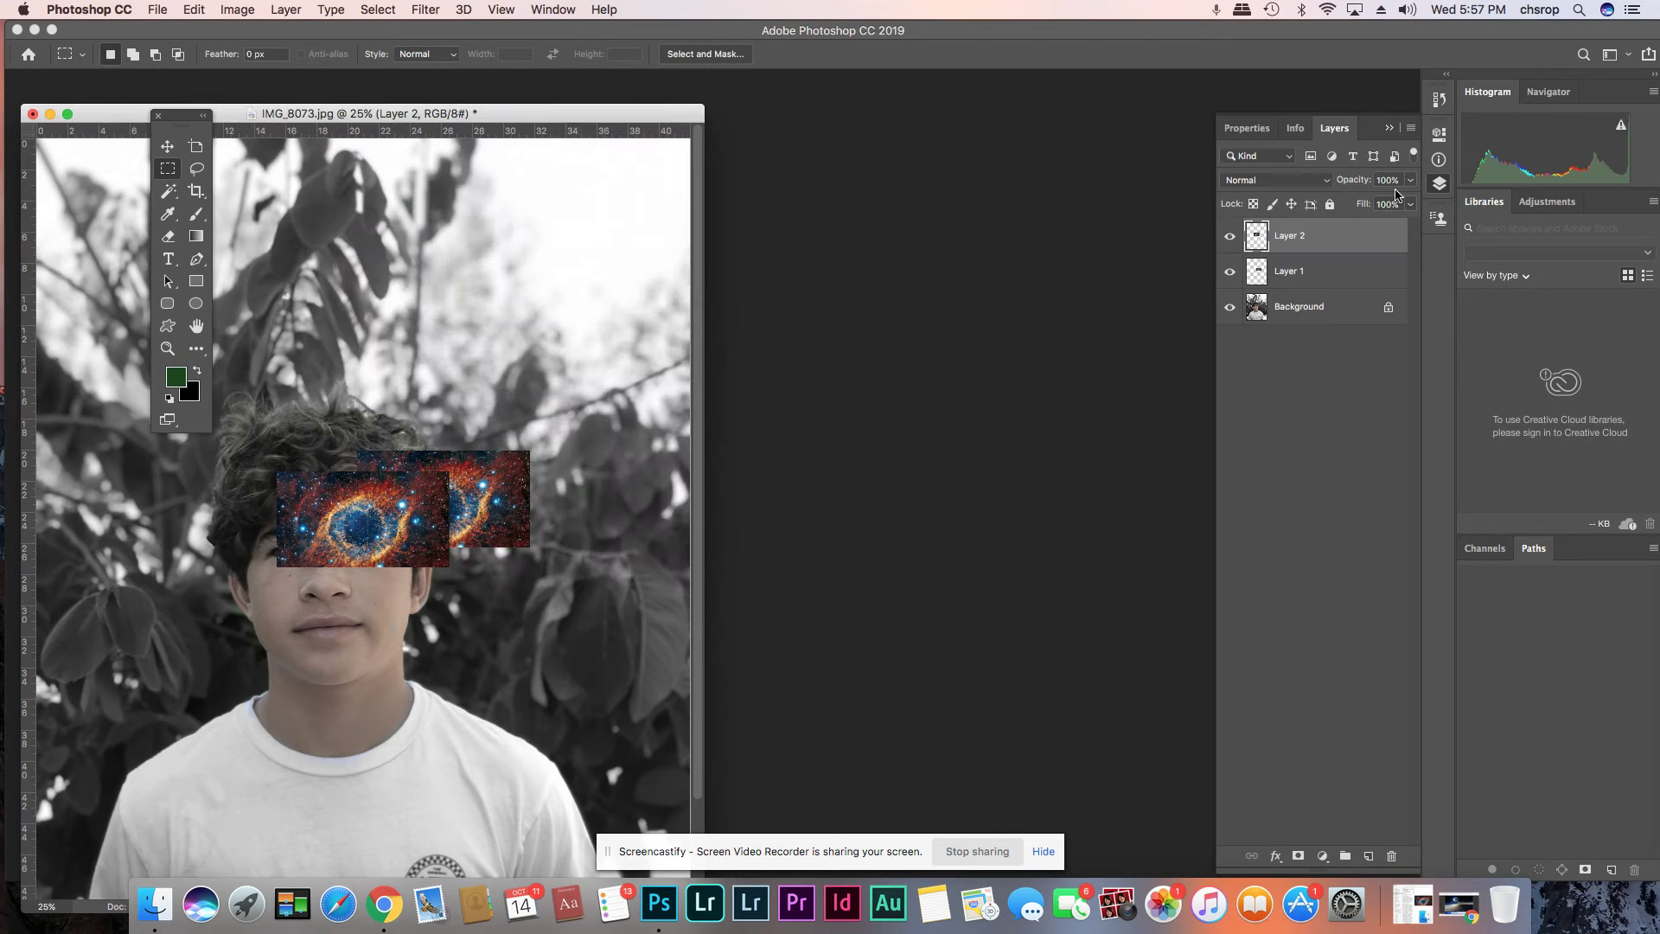
{"action": "left_click_drag", "start_coordinate": [1254, 245], "coordinate": [1391, 857]}
{"action": "left_click_drag", "start_coordinate": [634, 113], "coordinate": [722, 82]}
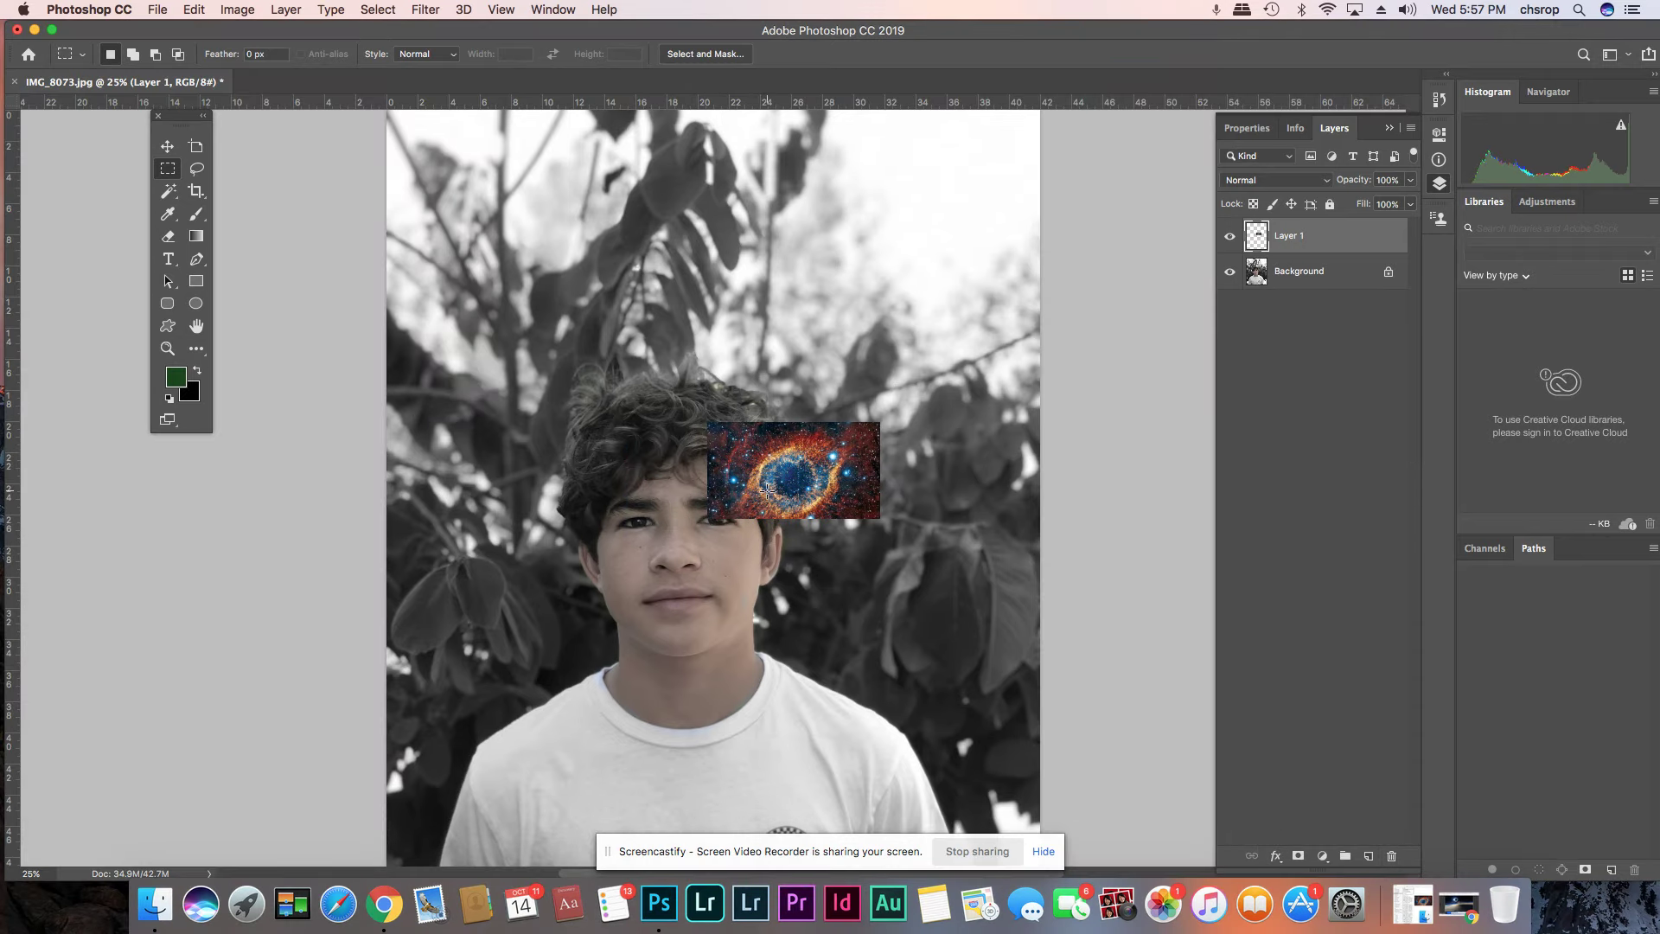
- In Image Size, try resolutions 150 and 300 with resampling turned off
{"action": "left_click", "coordinate": [237, 10]}
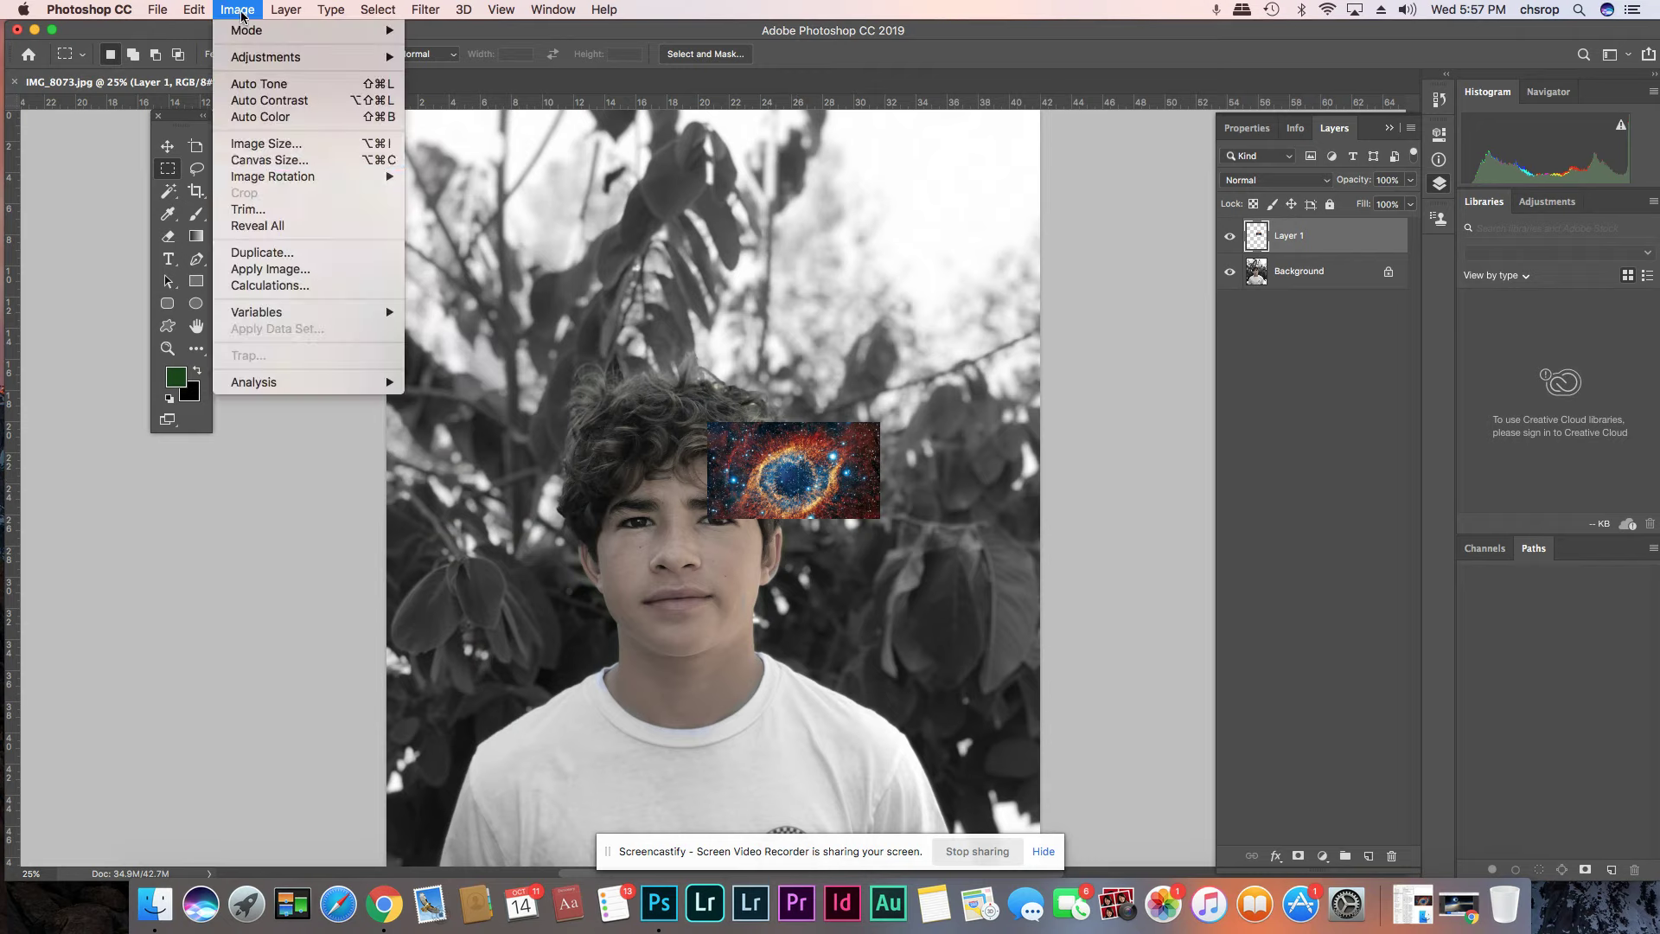
{"action": "left_click", "coordinate": [264, 142]}
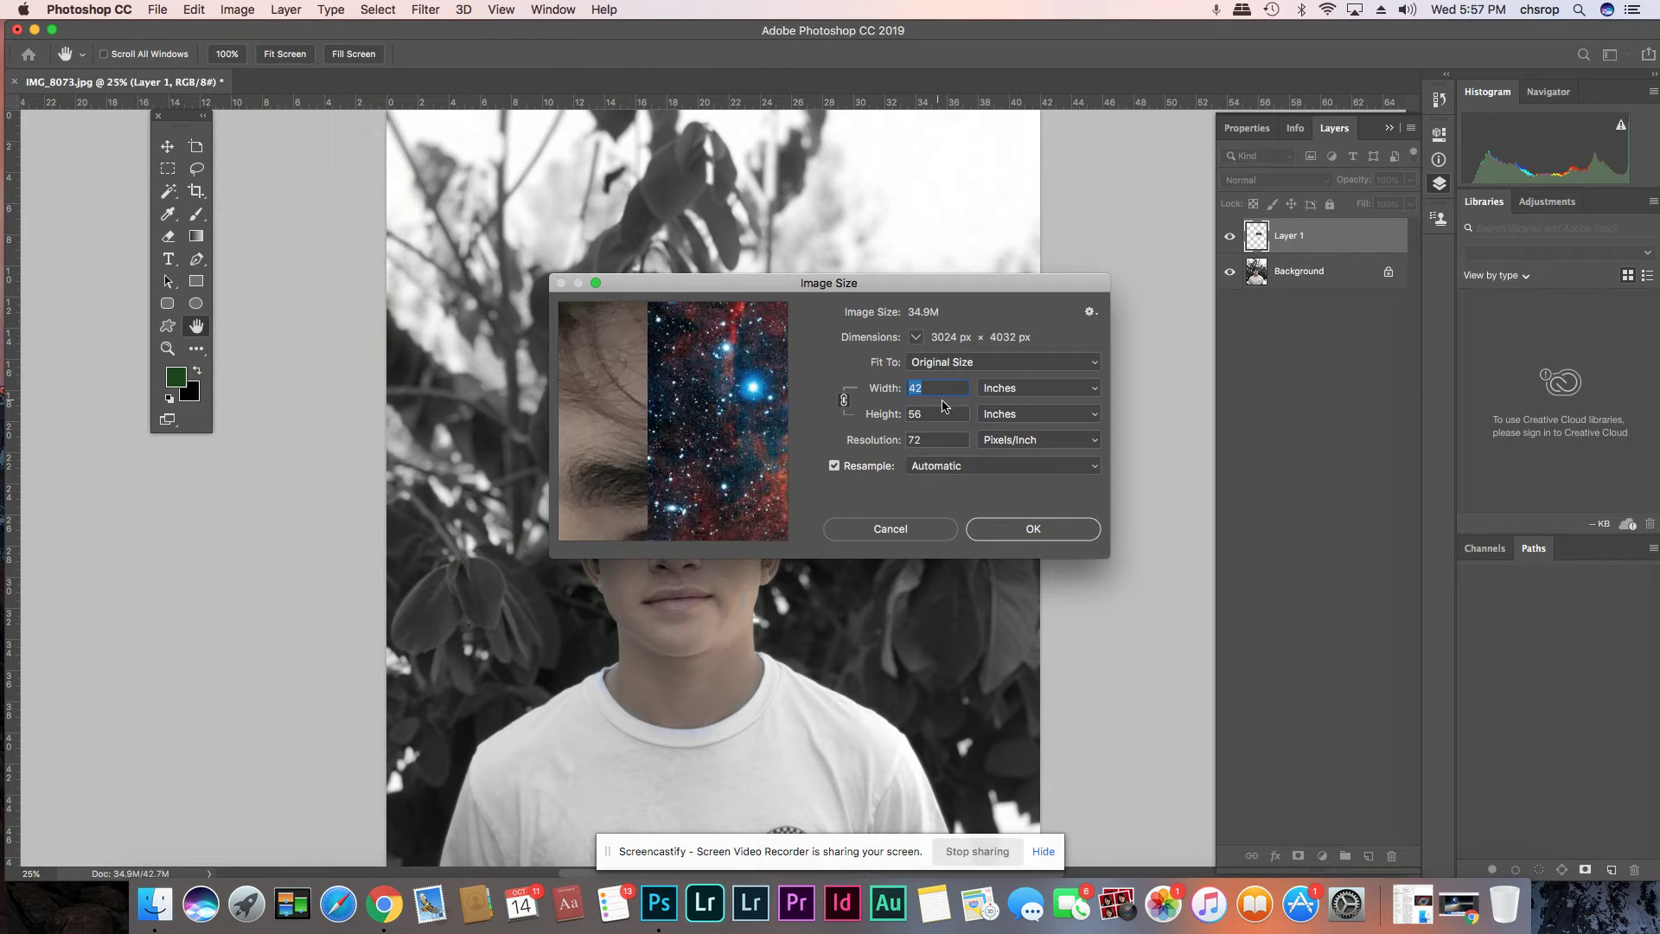
{"action": "double_click", "coordinate": [933, 443]}
{"action": "type", "text": "15"}
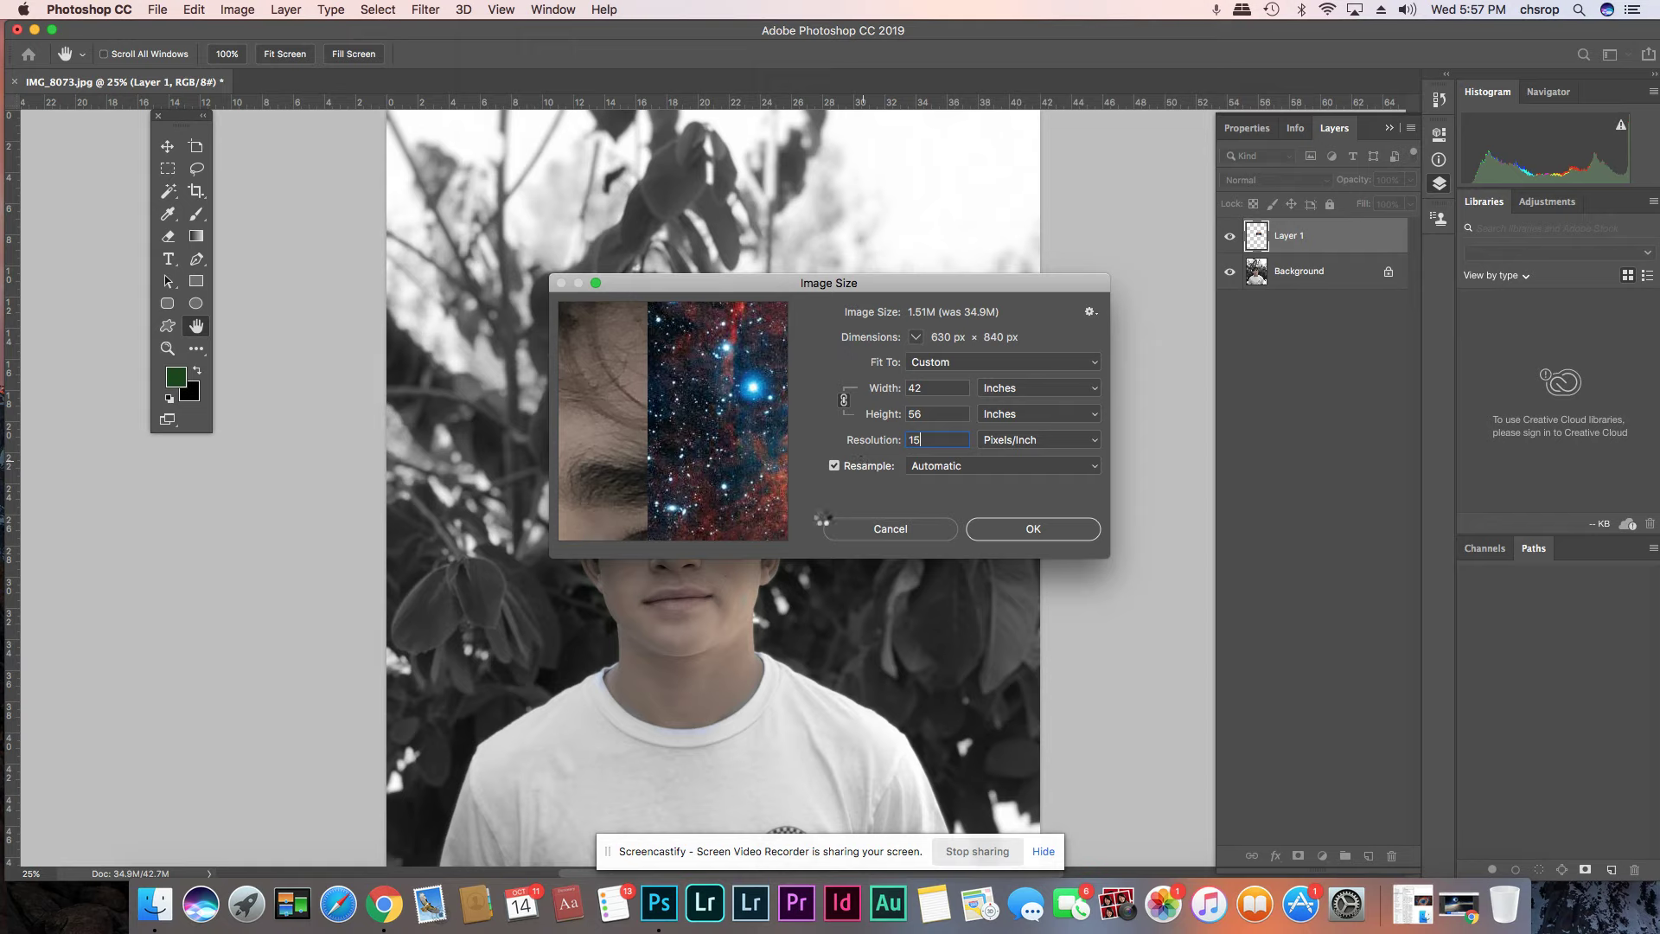
{"action": "type", "text": "0"}
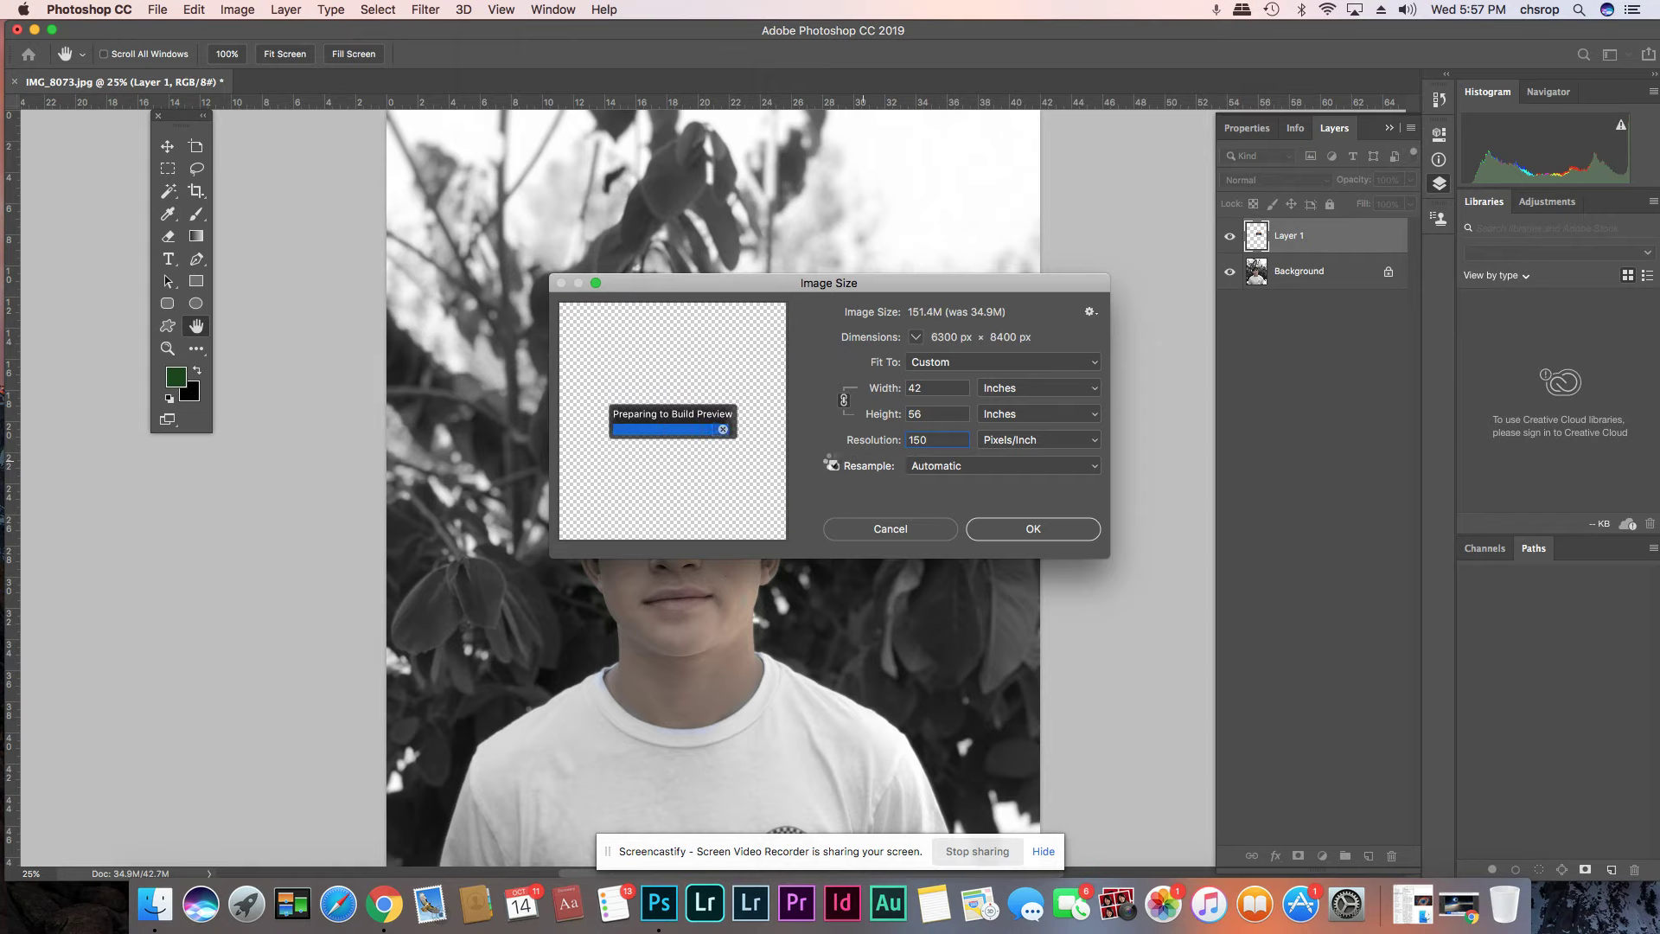
{"action": "left_click", "coordinate": [834, 466]}
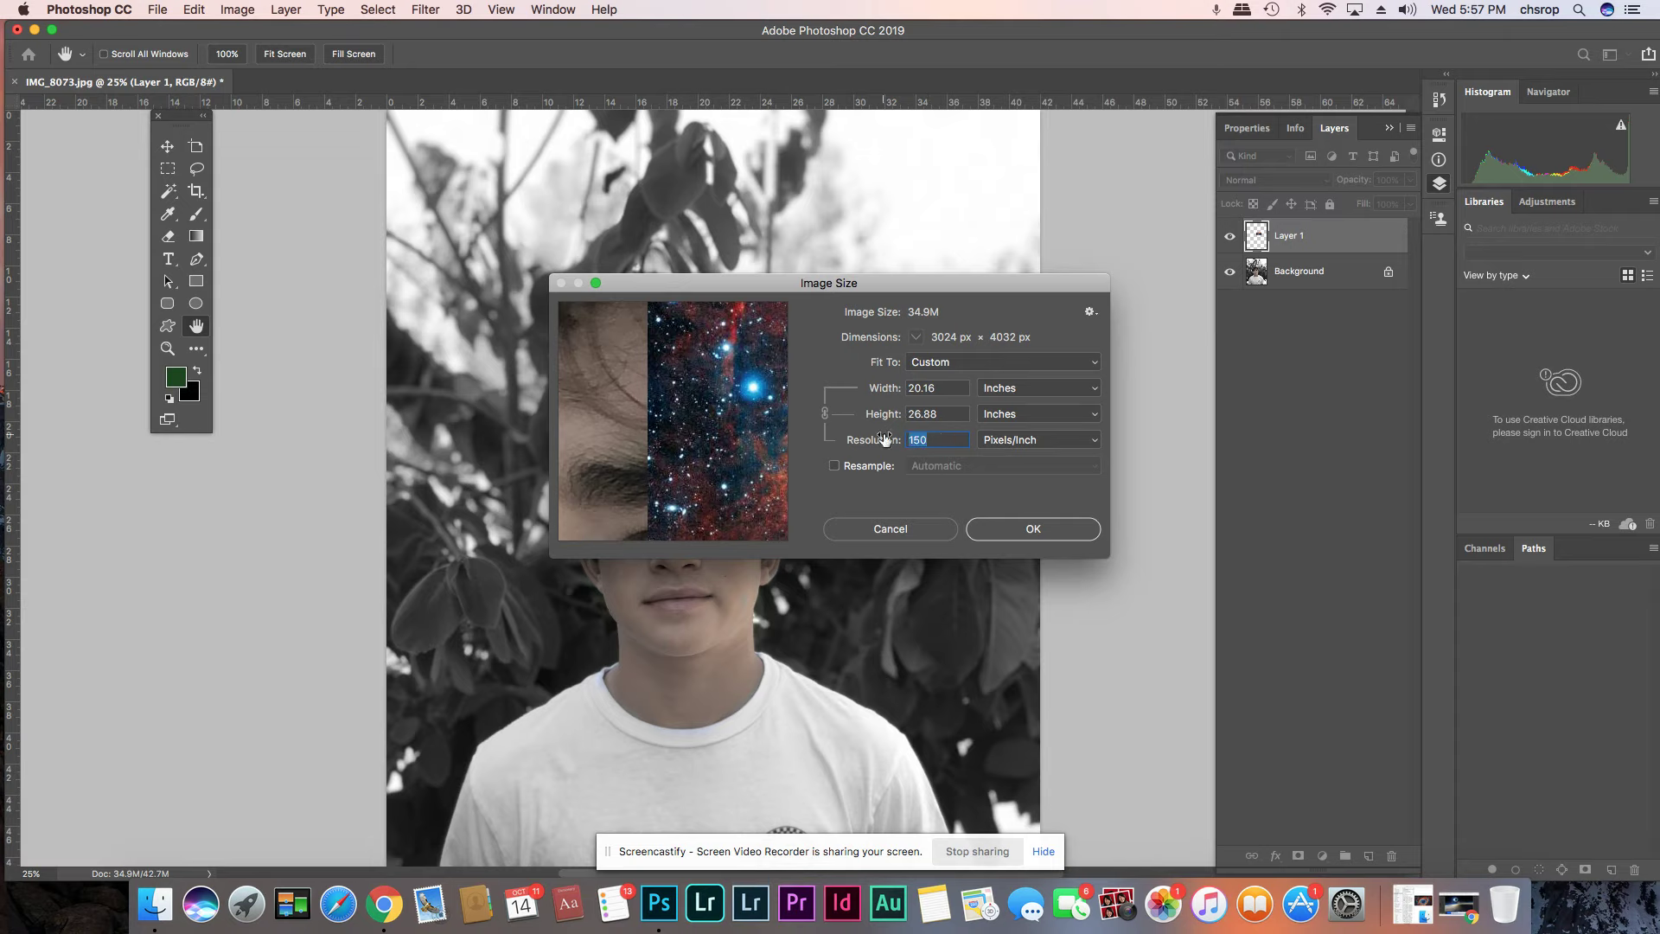
{"action": "type", "text": "300"}
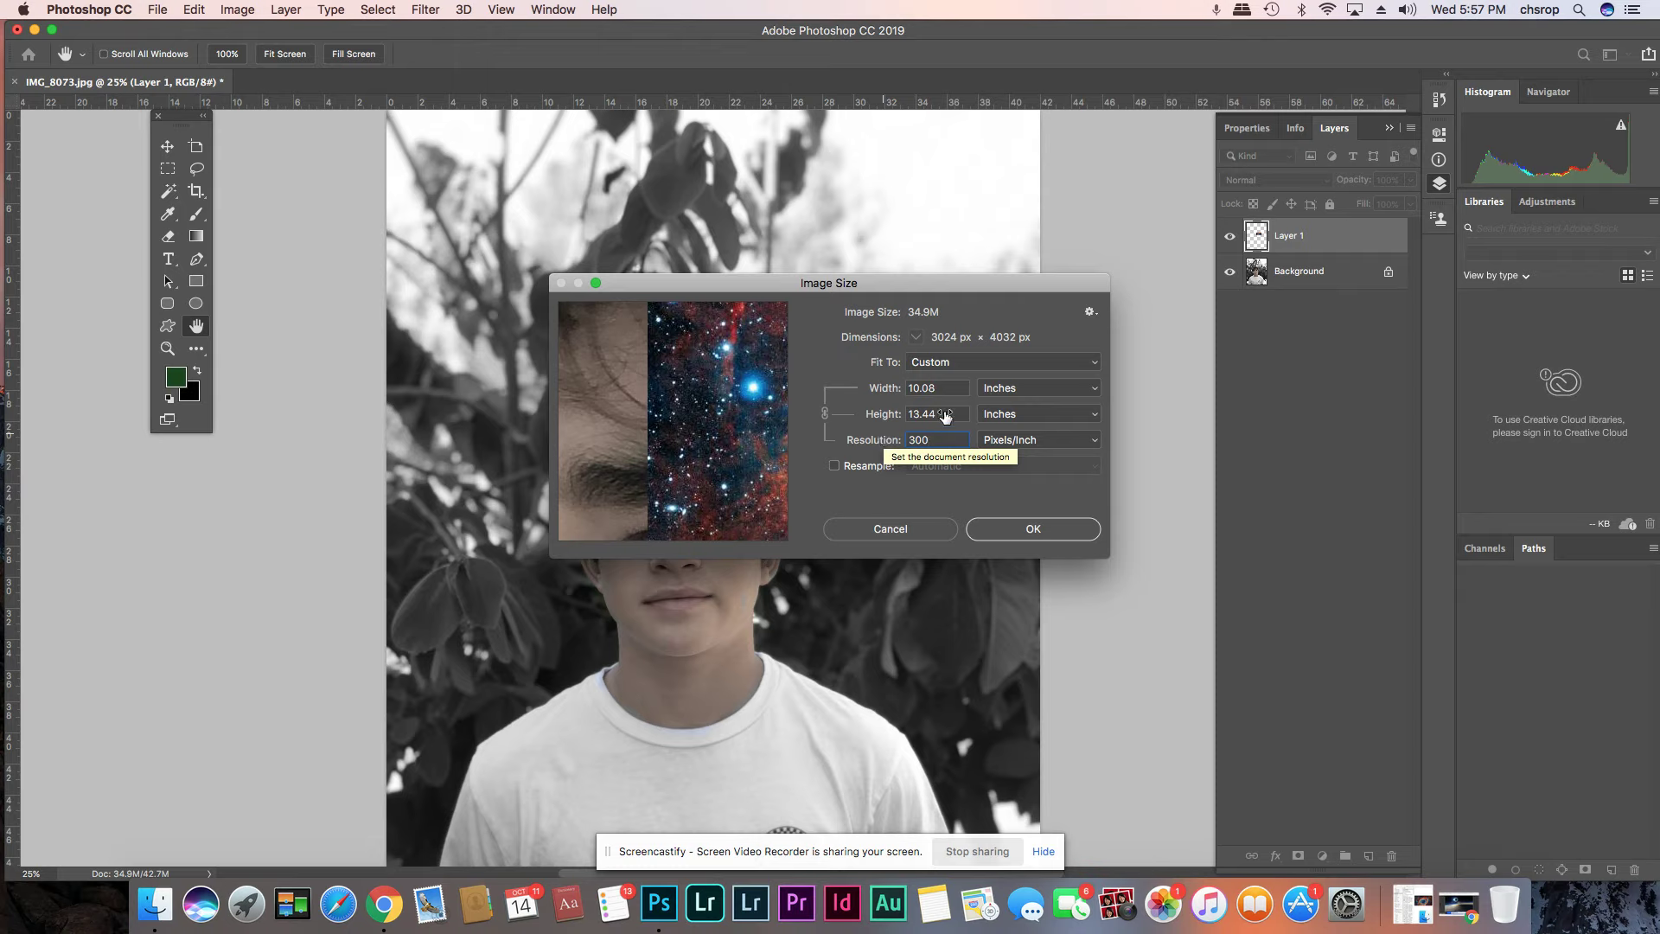
- Set 150 pixels/inch with resampling on and width 10 inches, then hide Layer 1
{"action": "left_click", "coordinate": [888, 446]}
{"action": "type", "text": "150"}
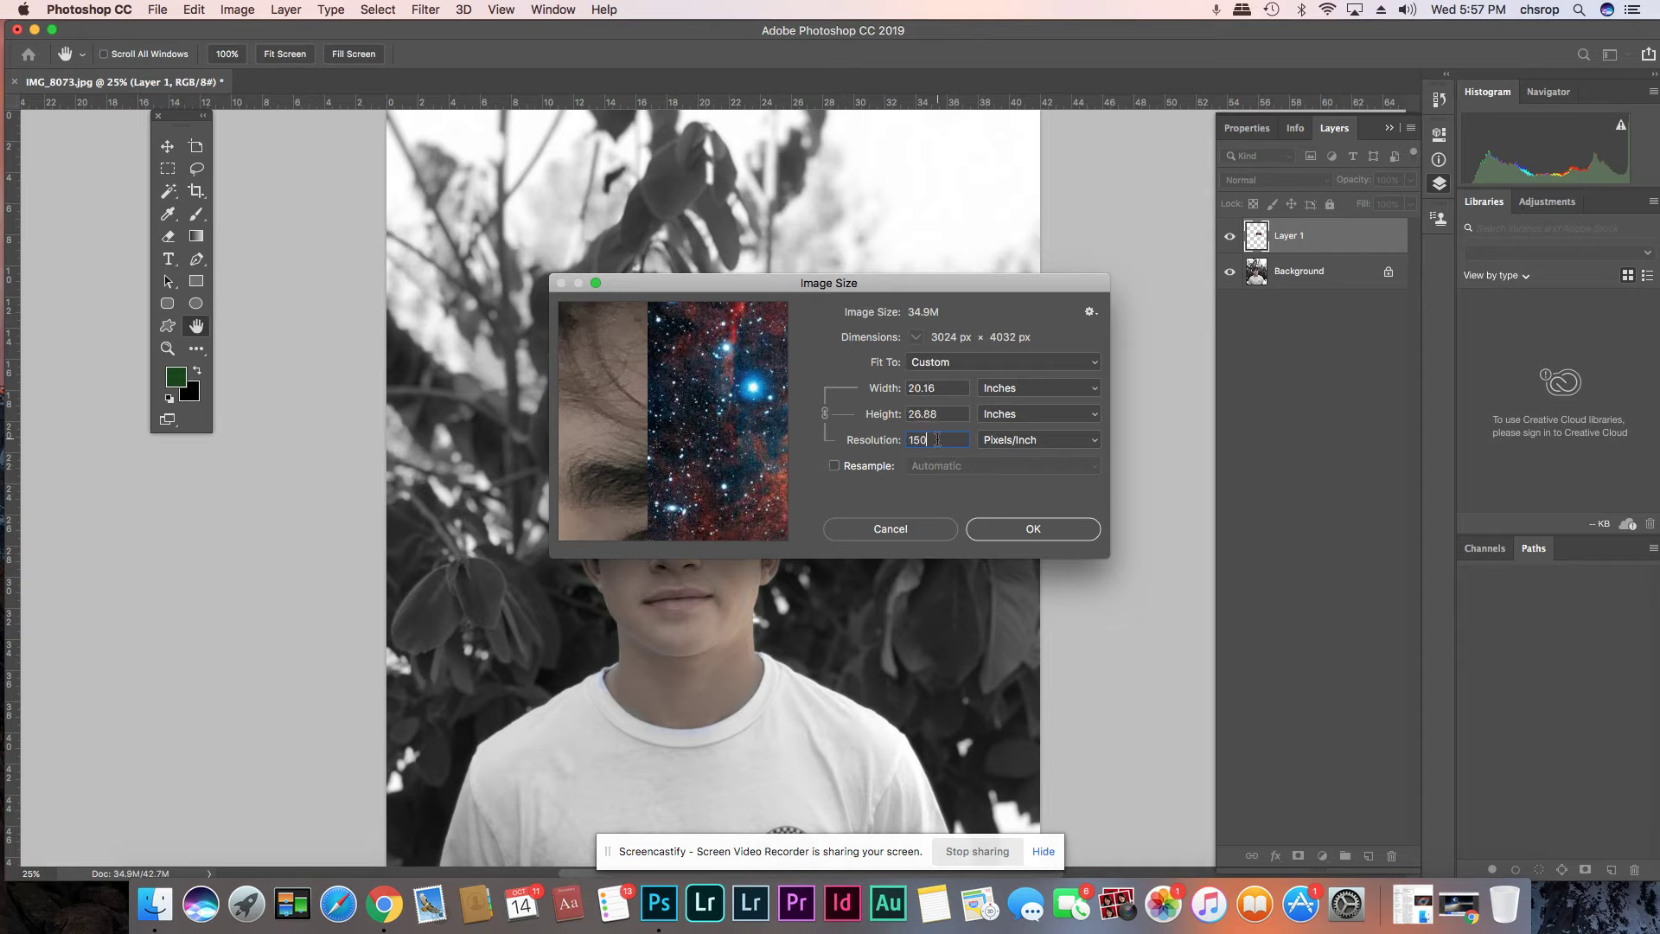
{"action": "left_click", "coordinate": [856, 466]}
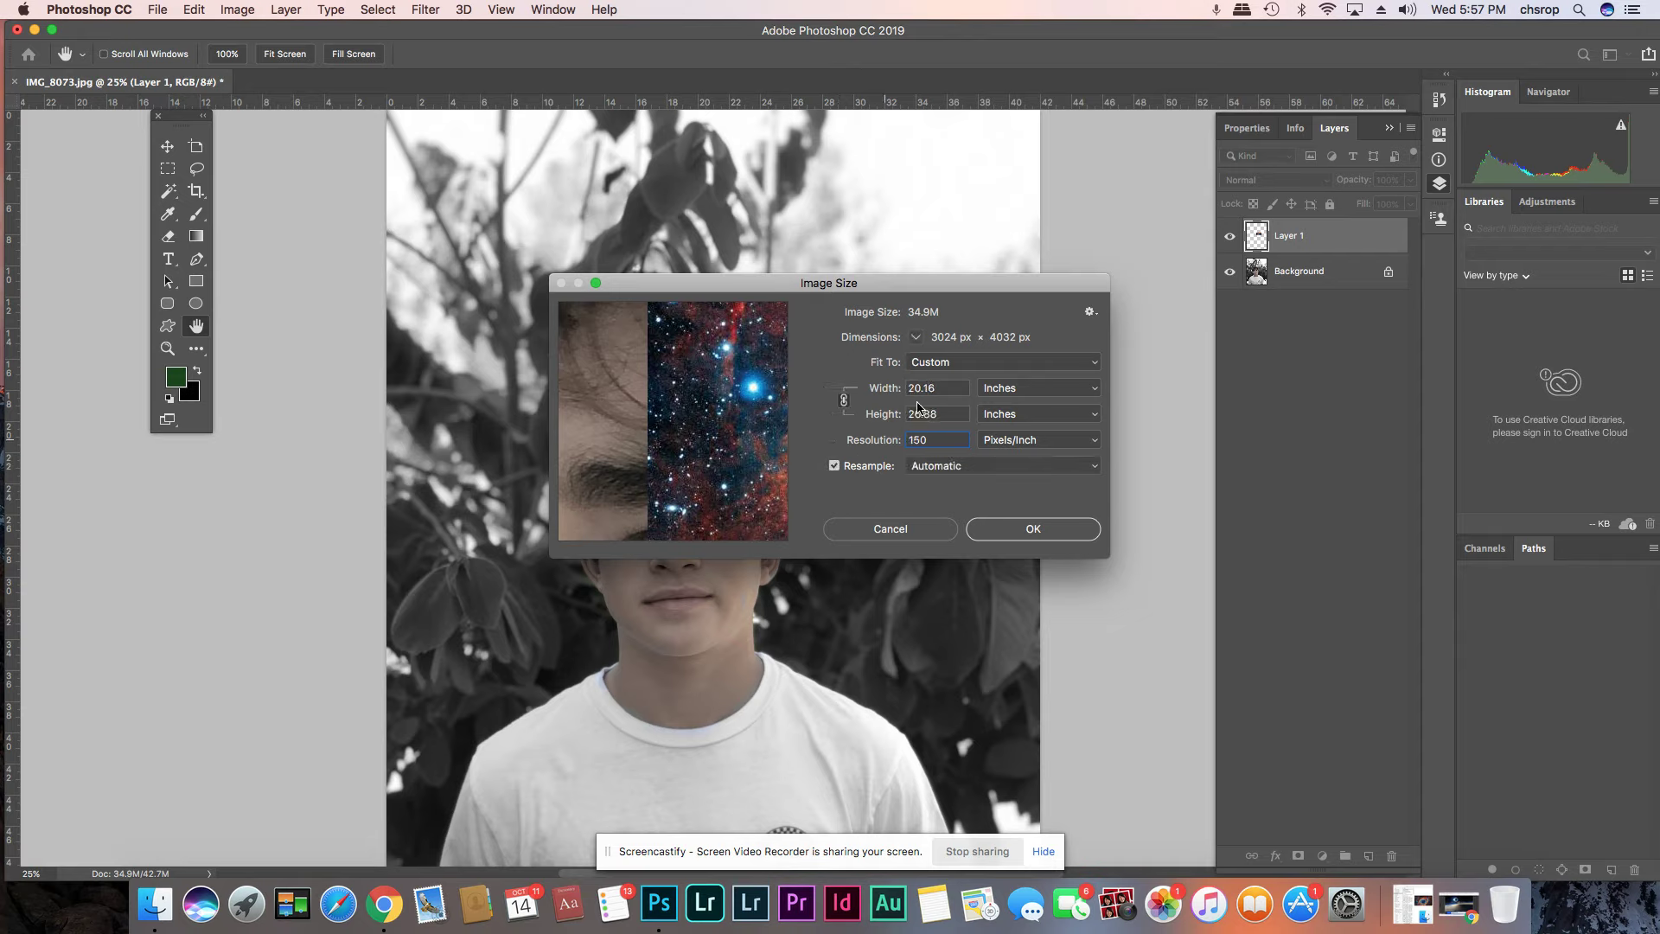
{"action": "left_click", "coordinate": [890, 381]}
{"action": "type", "text": "10"}
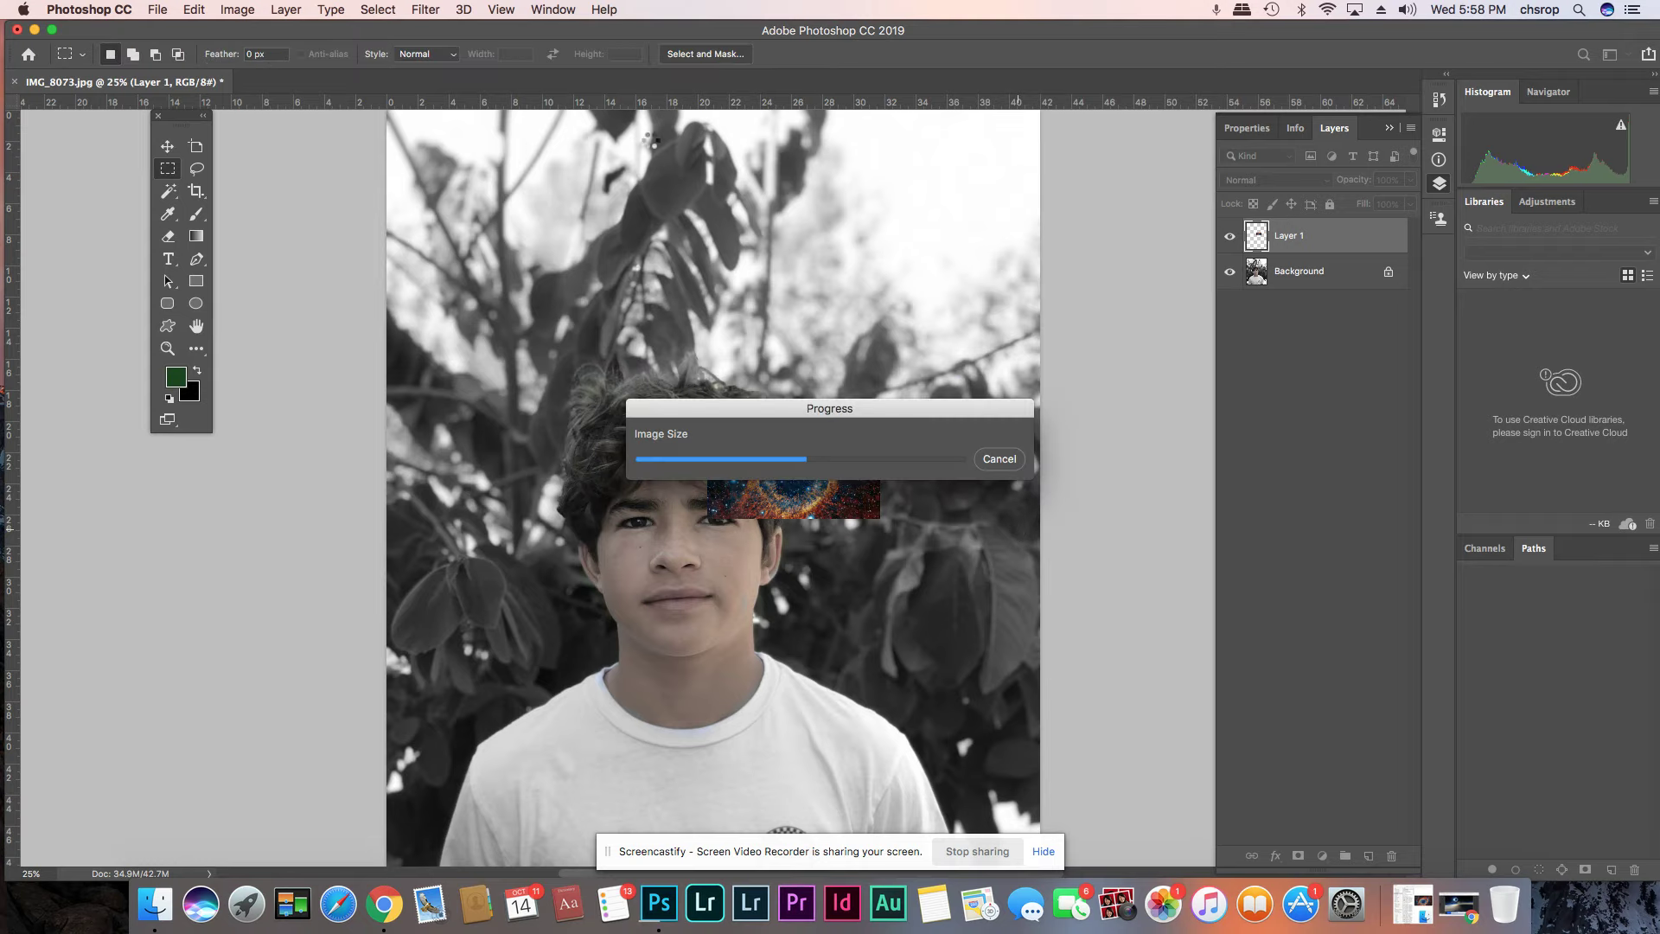
{"action": "left_click", "coordinate": [1229, 237]}
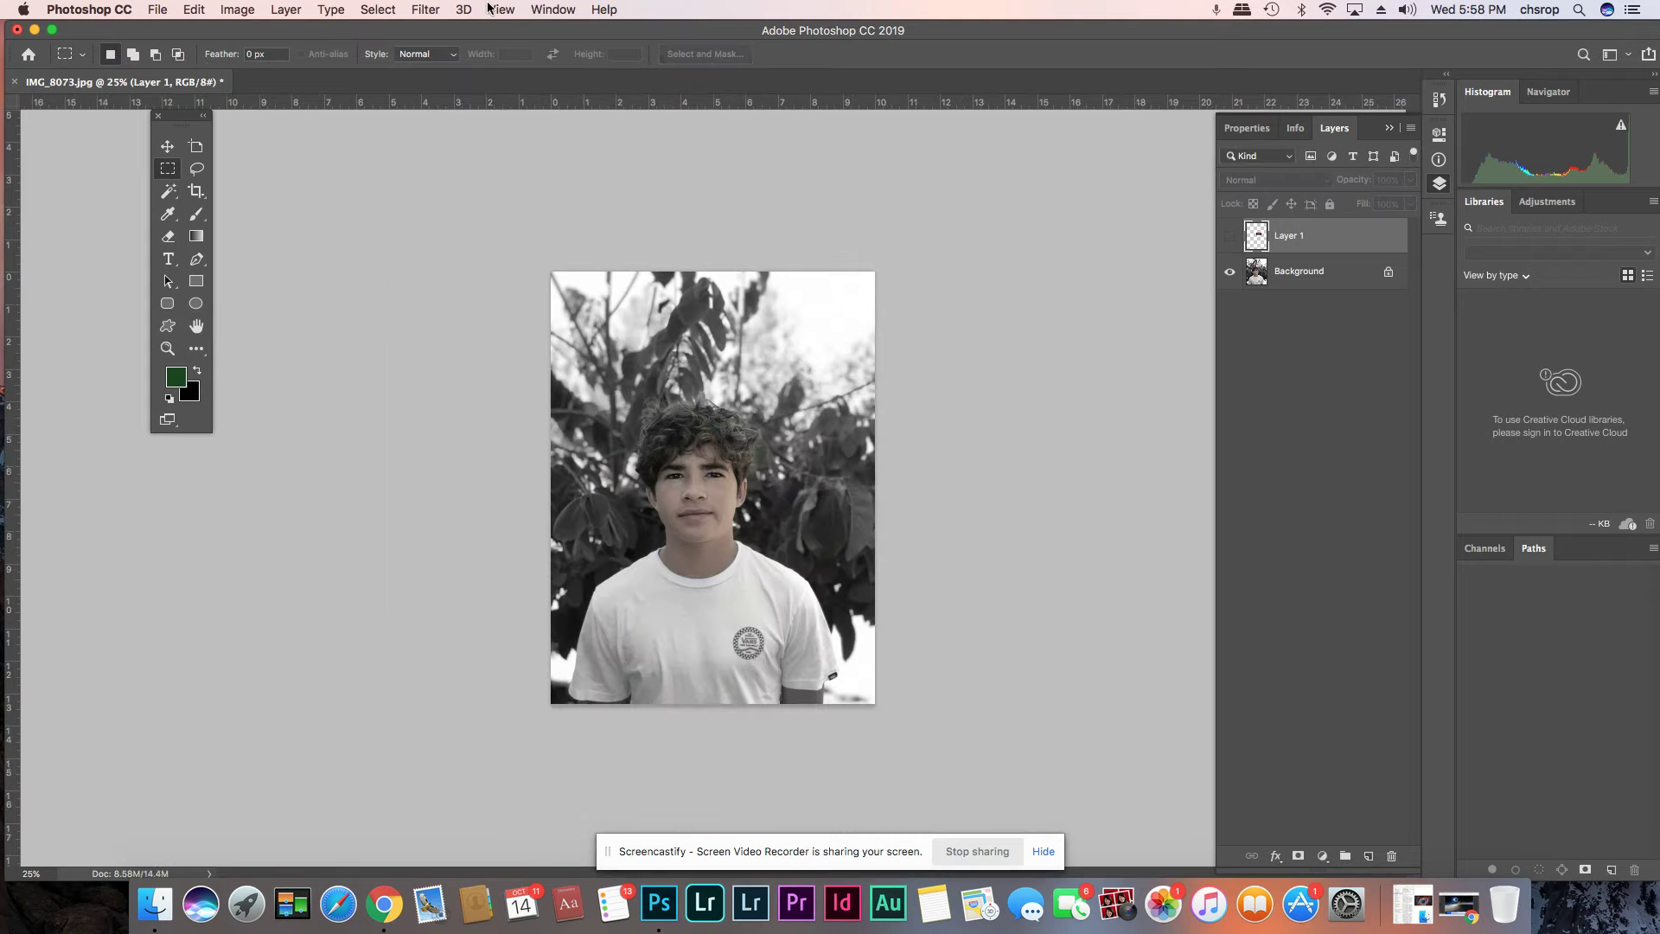
- Open space.jpeg from the Desktop as a new document
{"action": "left_click", "coordinate": [554, 9]}
{"action": "mouse_move", "coordinate": [157, 9]}
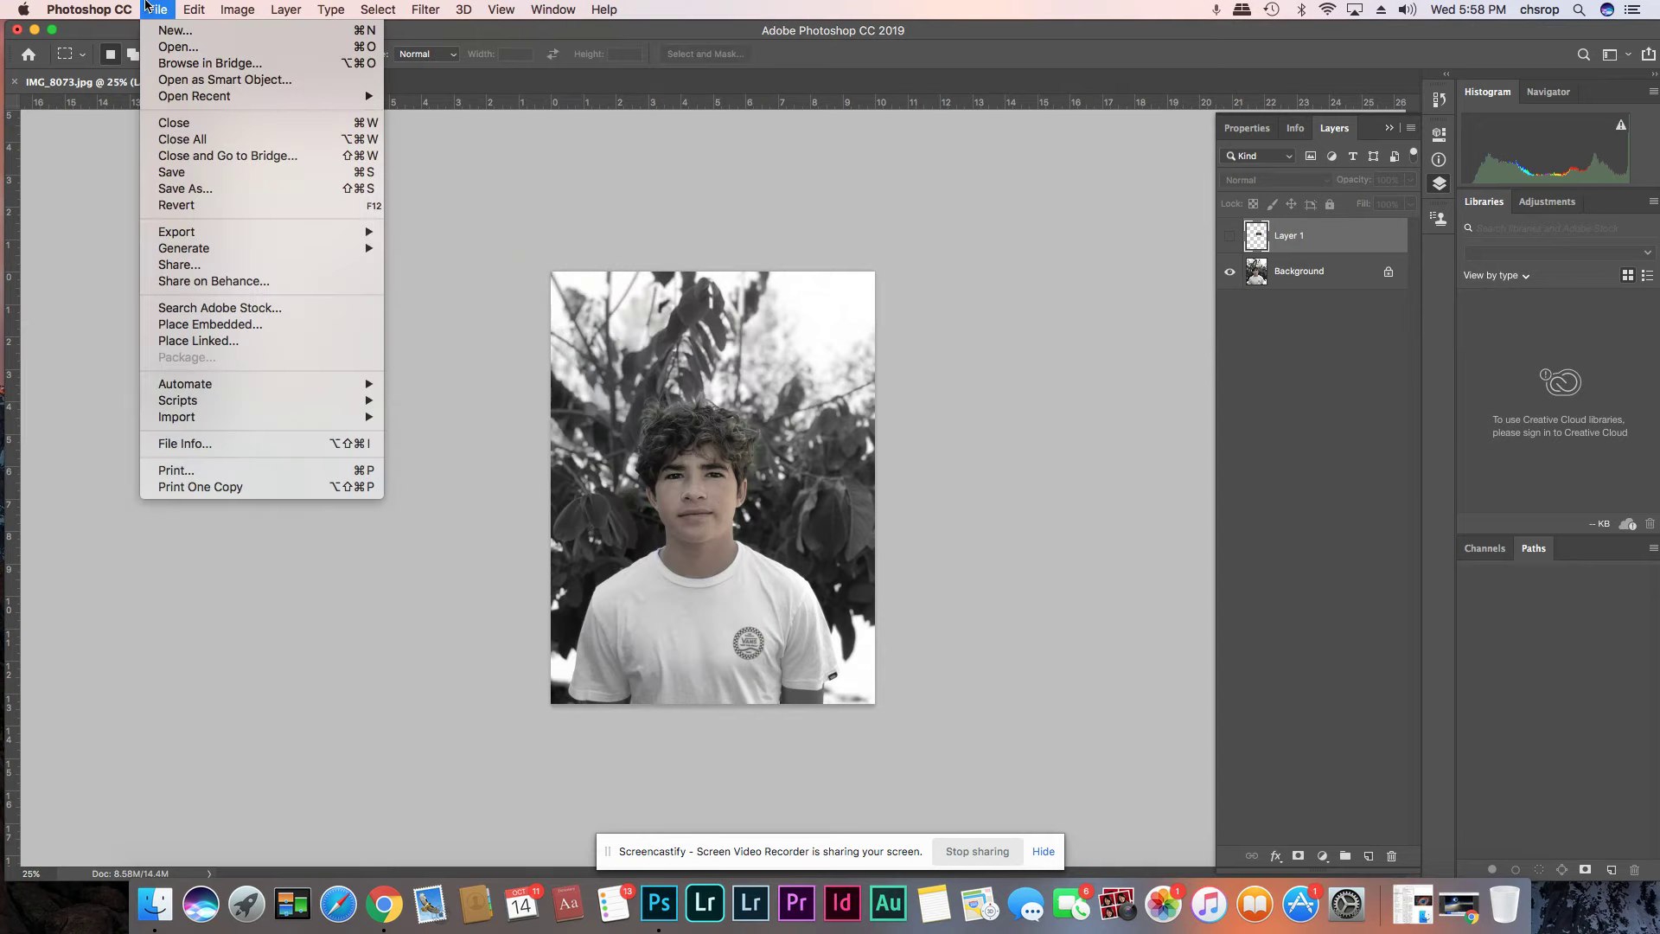
{"action": "left_click", "coordinate": [161, 46]}
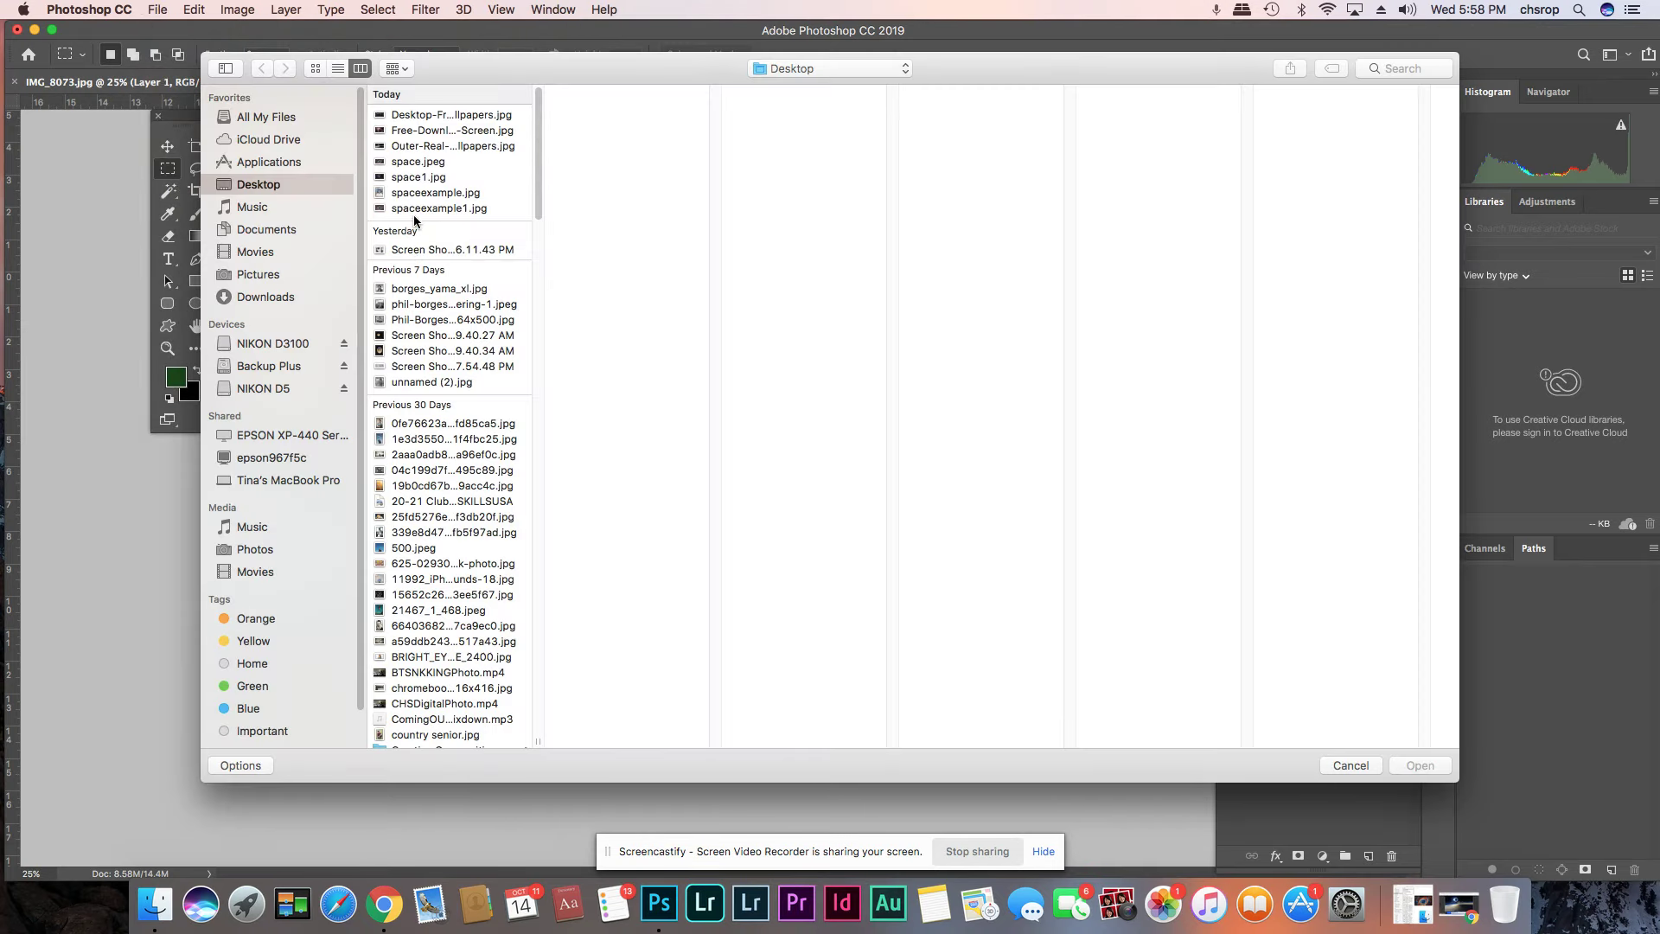
{"action": "left_click", "coordinate": [414, 179]}
{"action": "left_click", "coordinate": [416, 162]}
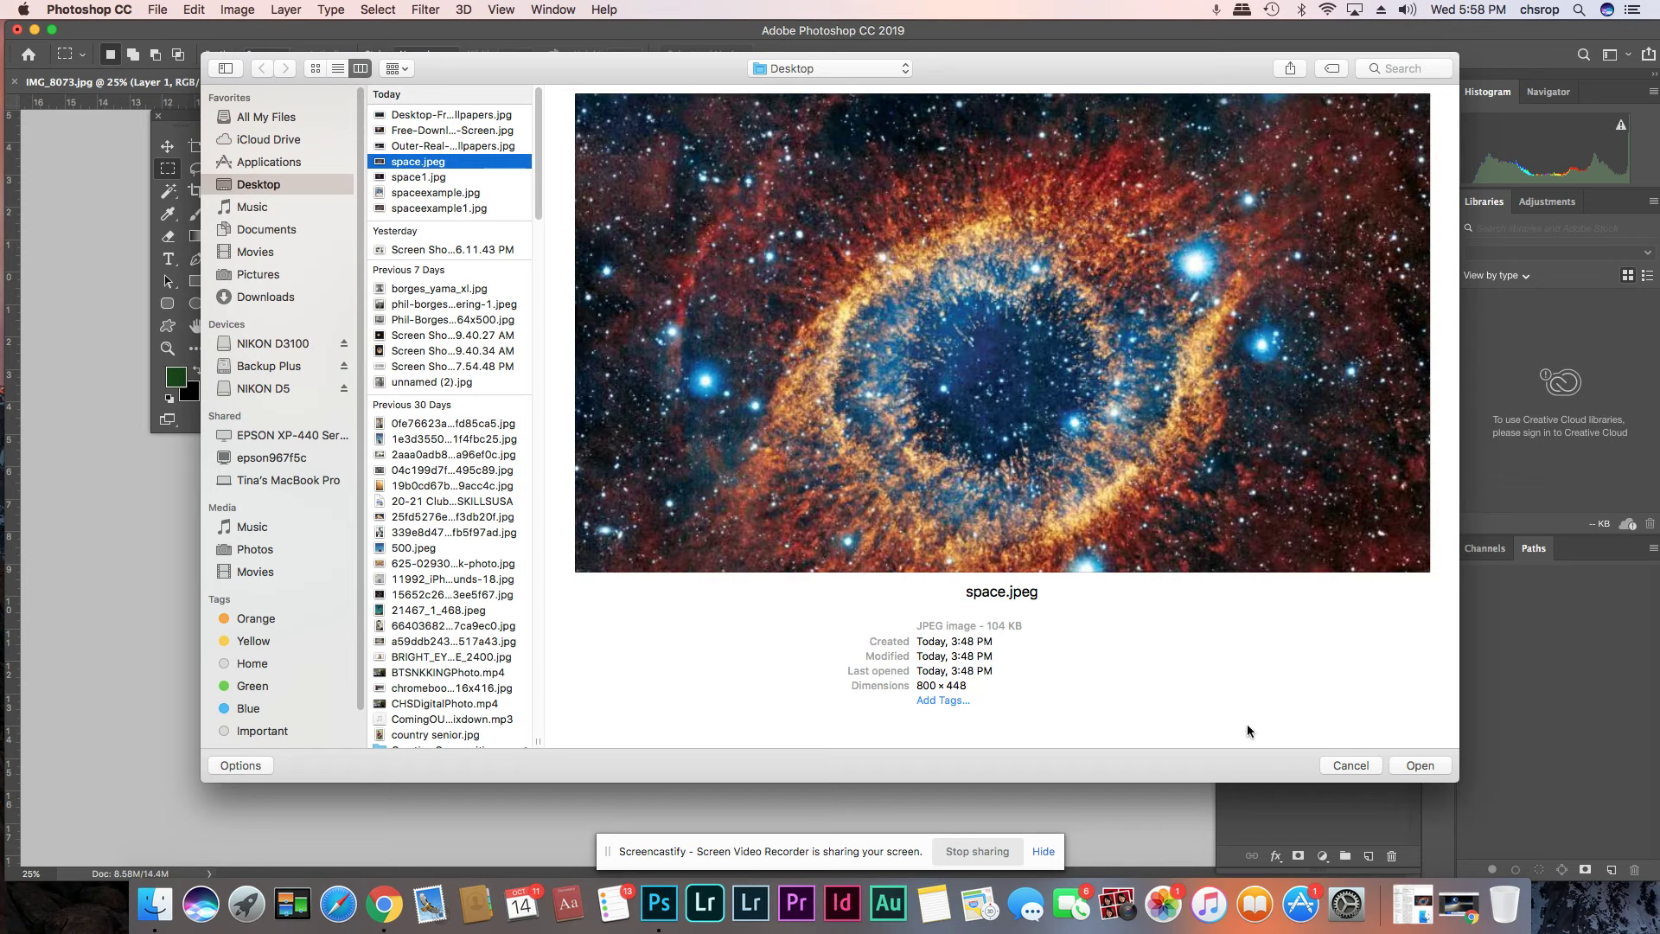
{"action": "left_click", "coordinate": [1399, 764]}
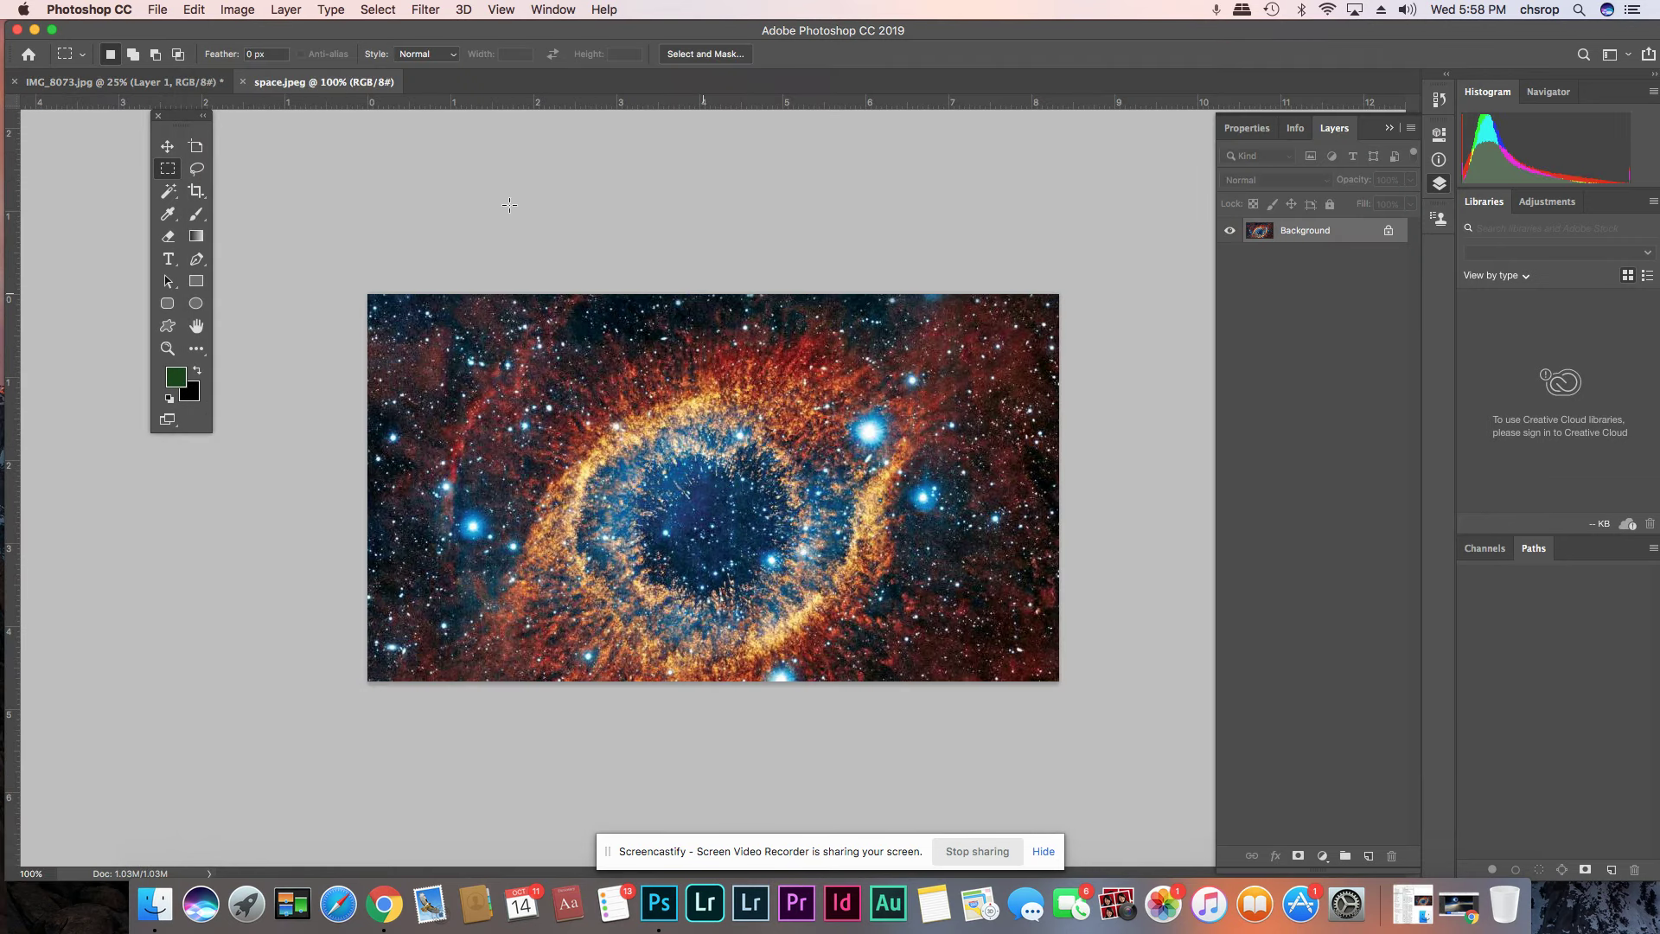
- Float both windows, drag the nebula into the portrait, and rearrange the windows
{"action": "left_click_drag", "start_coordinate": [363, 82], "coordinate": [406, 226]}
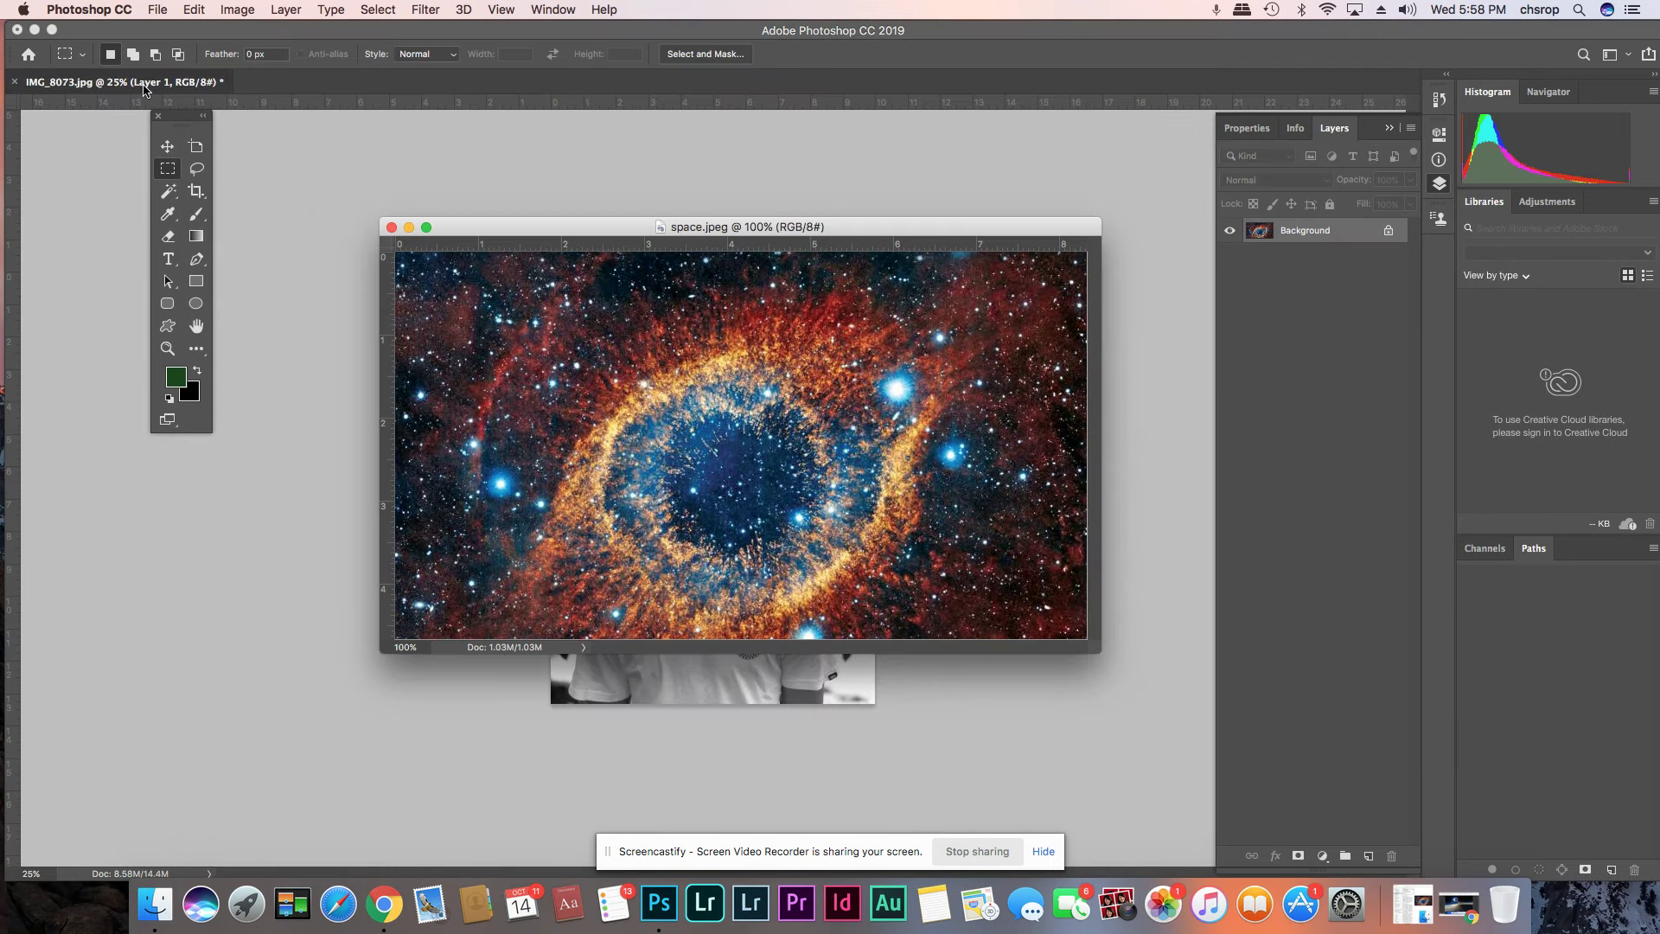
{"action": "left_click_drag", "start_coordinate": [145, 89], "coordinate": [210, 134]}
{"action": "left_click", "coordinate": [167, 147]}
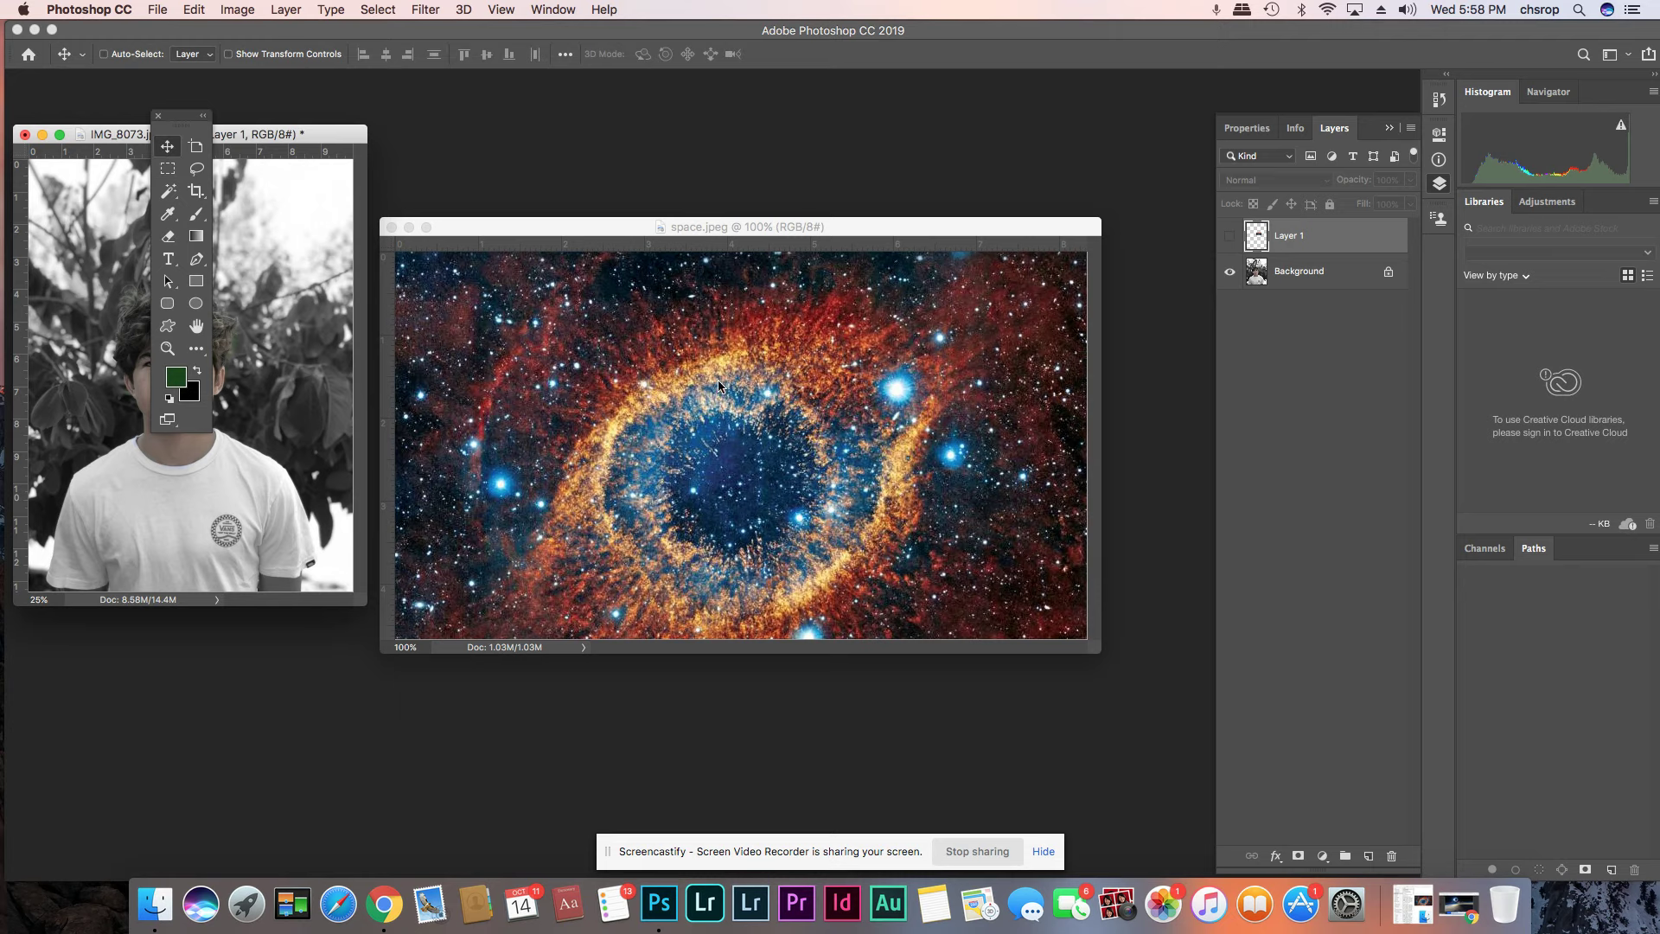
{"action": "left_click_drag", "start_coordinate": [817, 417], "coordinate": [303, 394]}
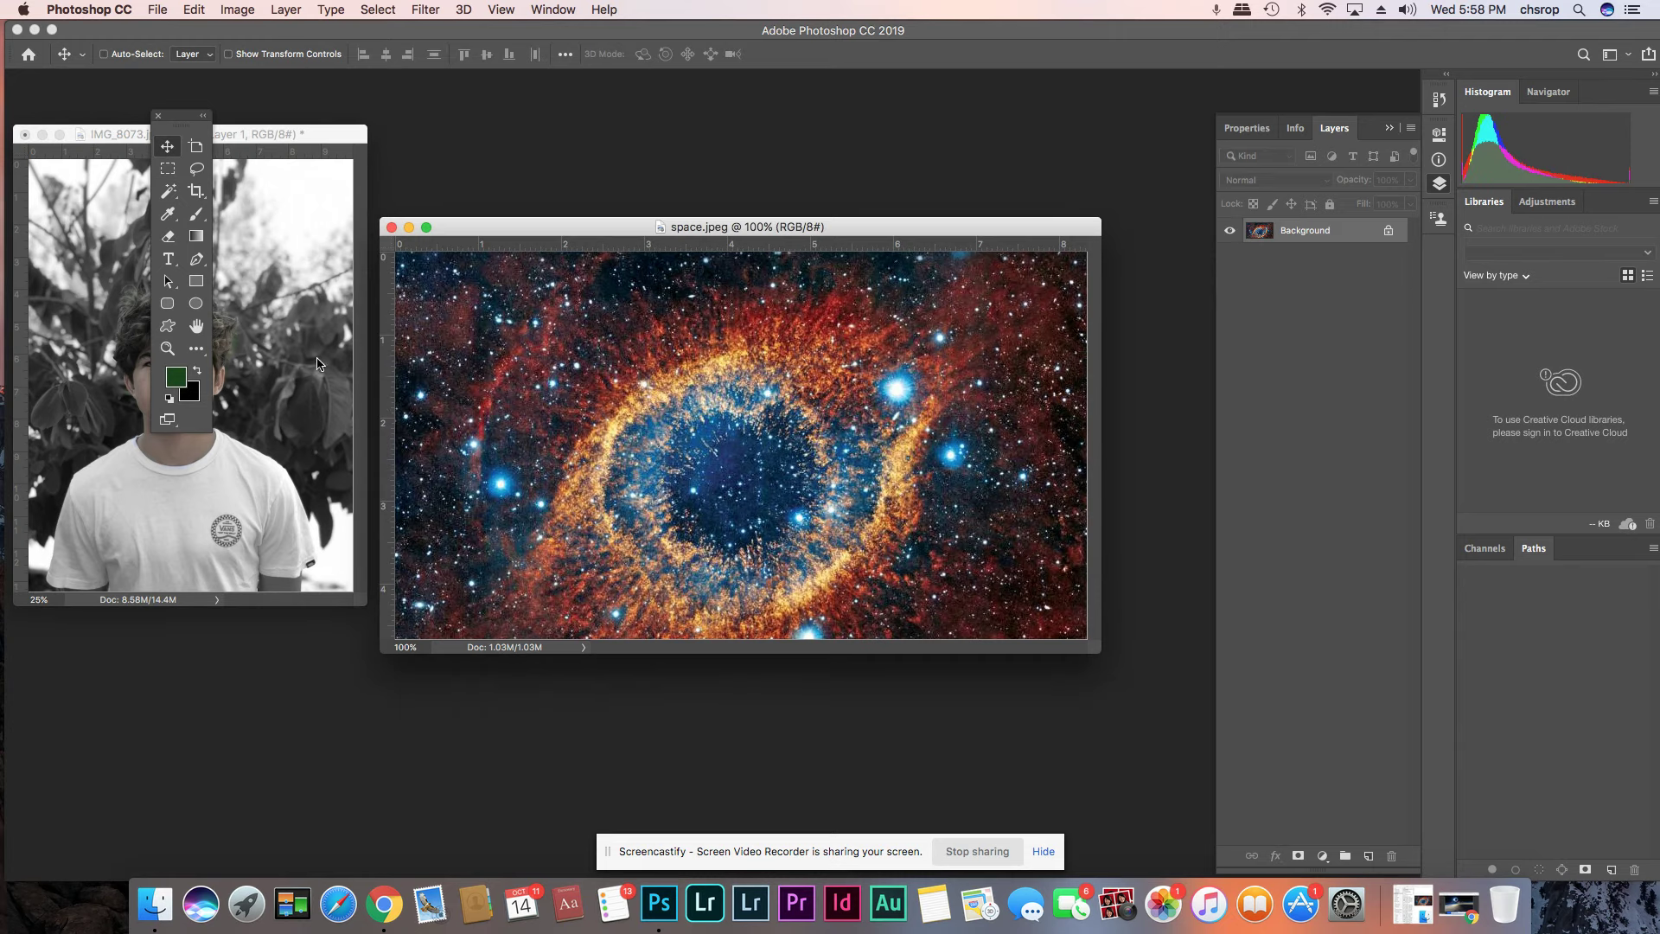
{"action": "left_click_drag", "start_coordinate": [470, 235], "coordinate": [801, 249]}
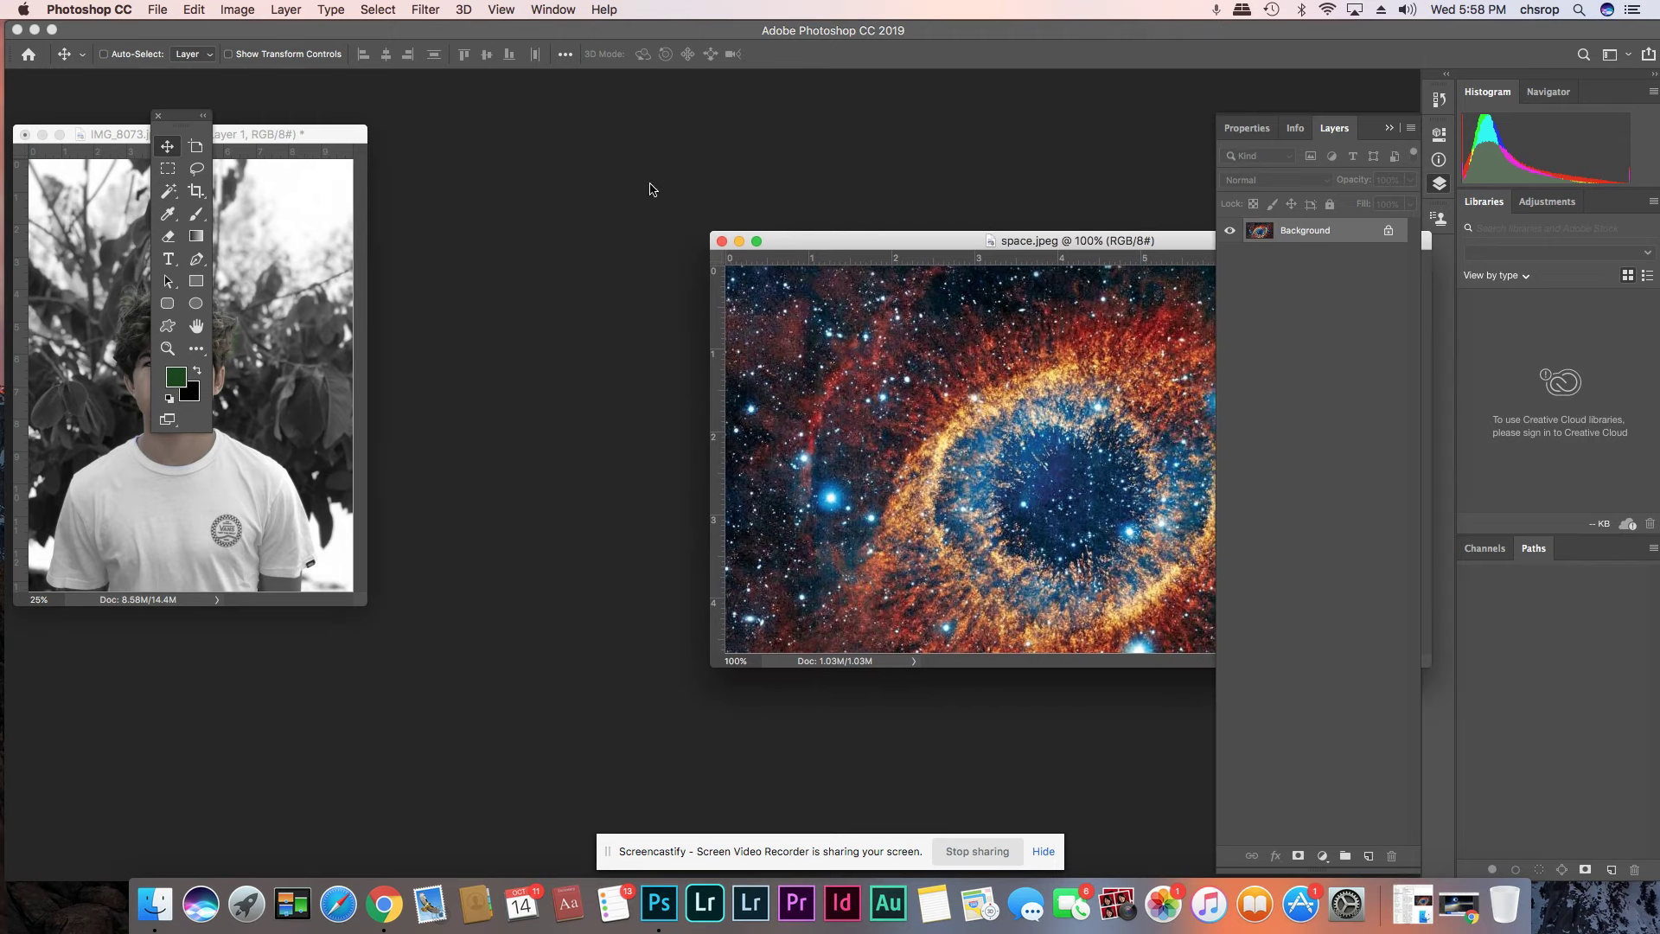
{"action": "left_click_drag", "start_coordinate": [336, 141], "coordinate": [608, 203]}
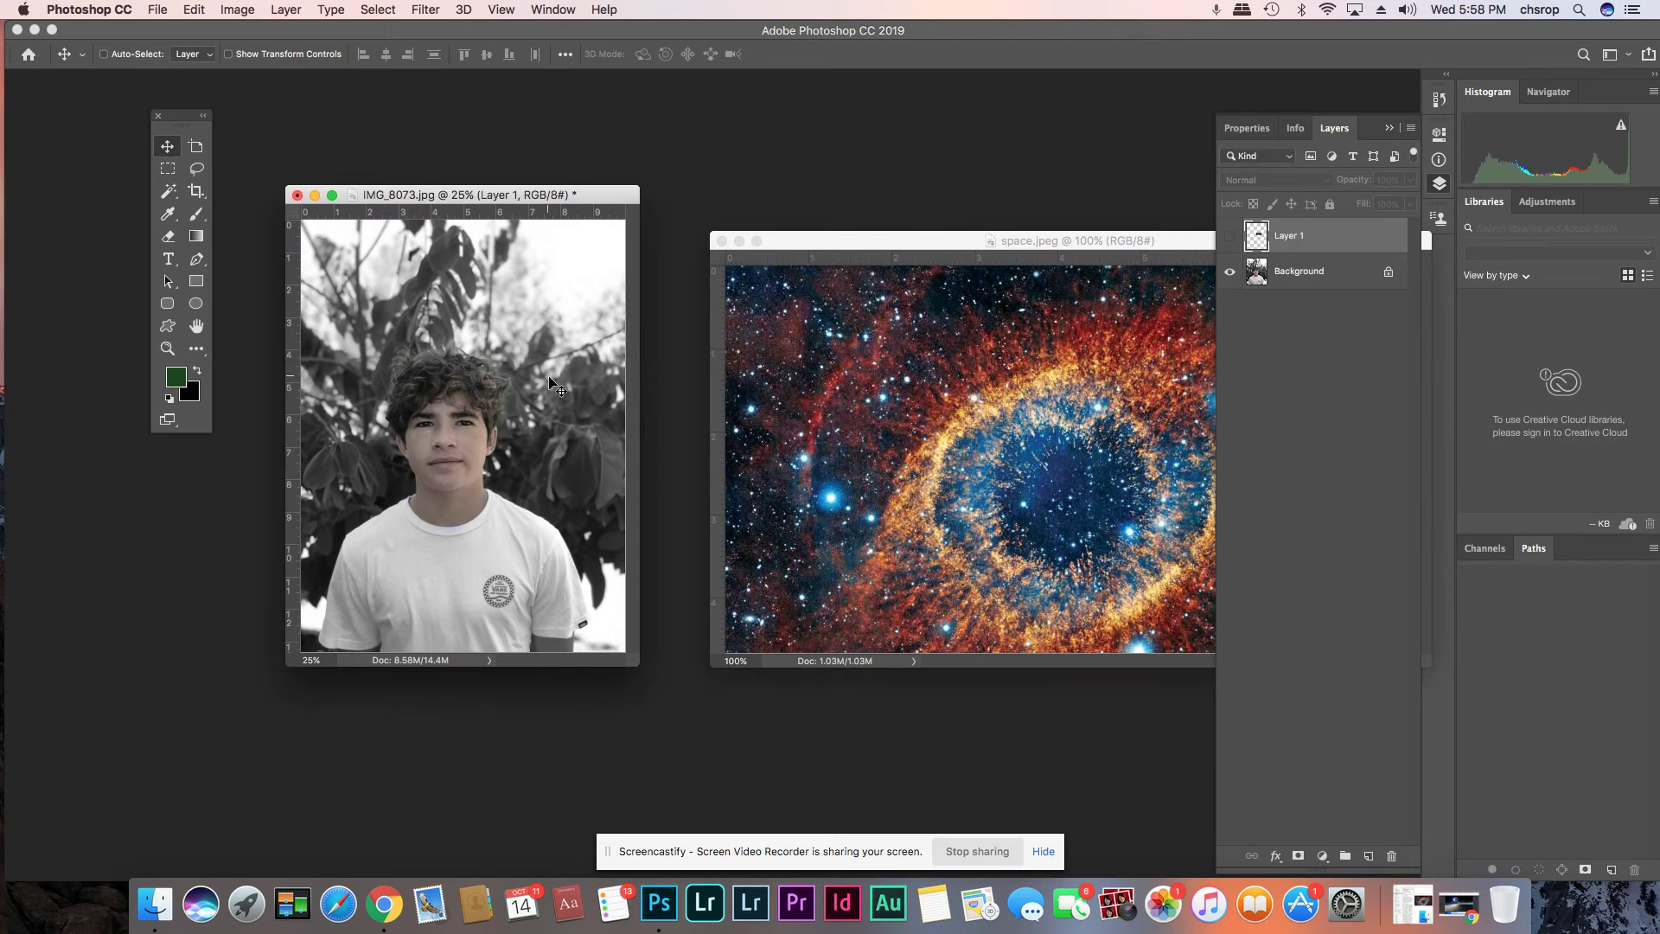
- Show Layer 1 again, close space.jpeg, and enlarge the portrait window
{"action": "left_click", "coordinate": [951, 441]}
{"action": "left_click", "coordinate": [361, 358]}
{"action": "left_click", "coordinate": [1231, 236]}
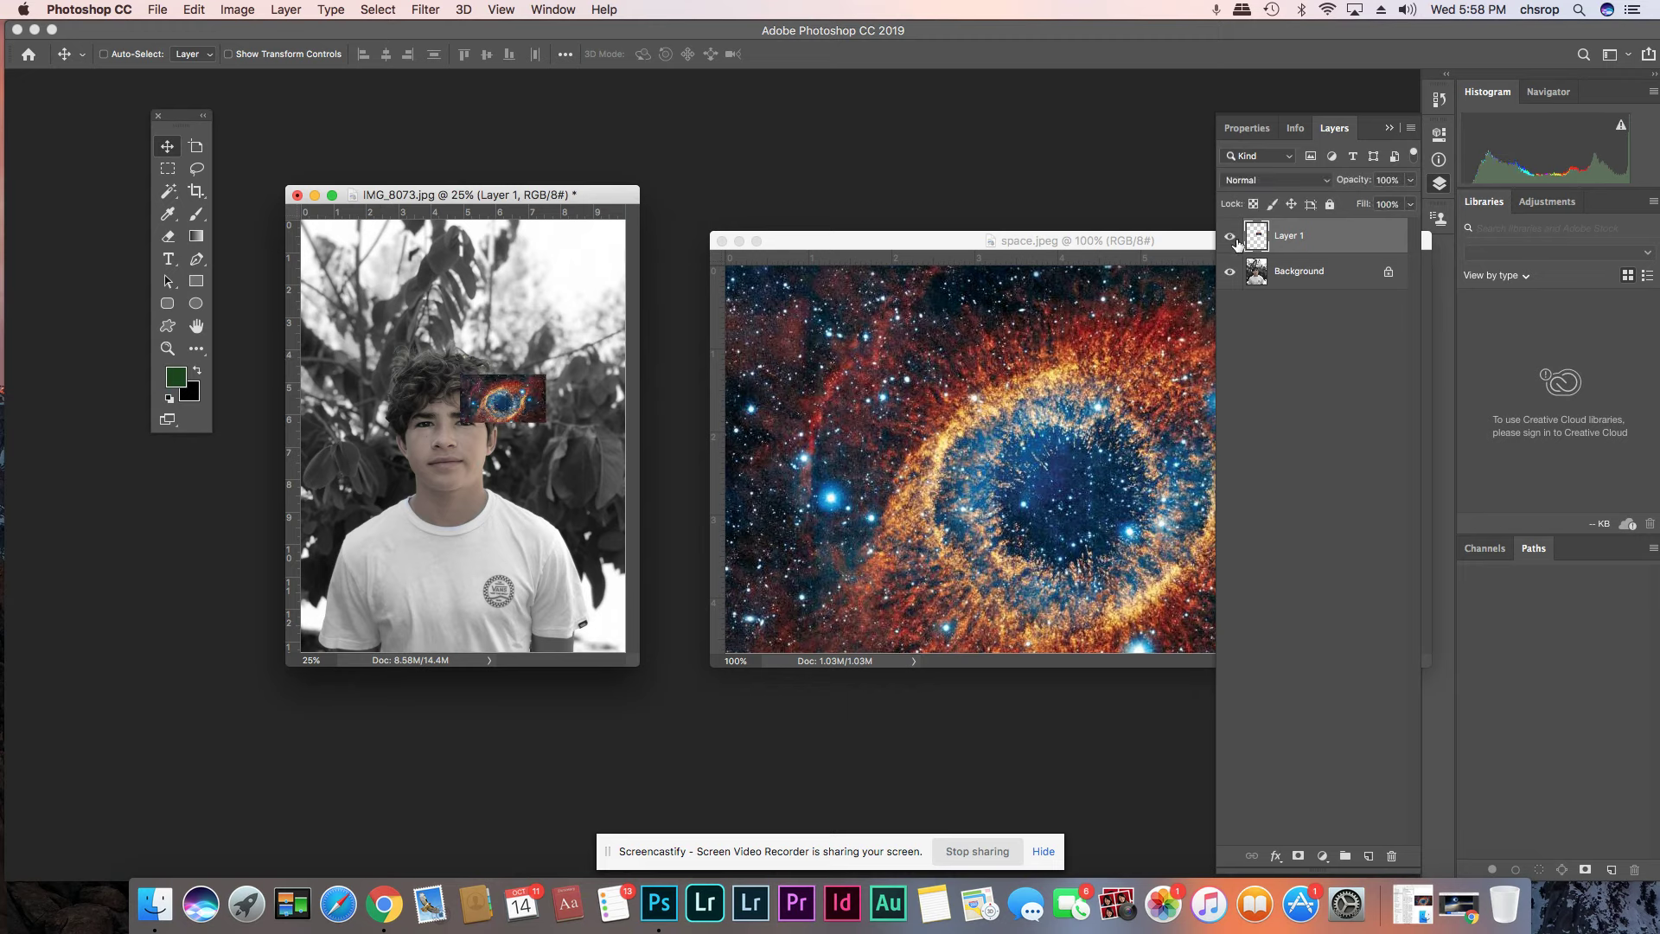
{"action": "left_click", "coordinate": [724, 243]}
{"action": "left_click_drag", "start_coordinate": [639, 665], "coordinate": [781, 742]}
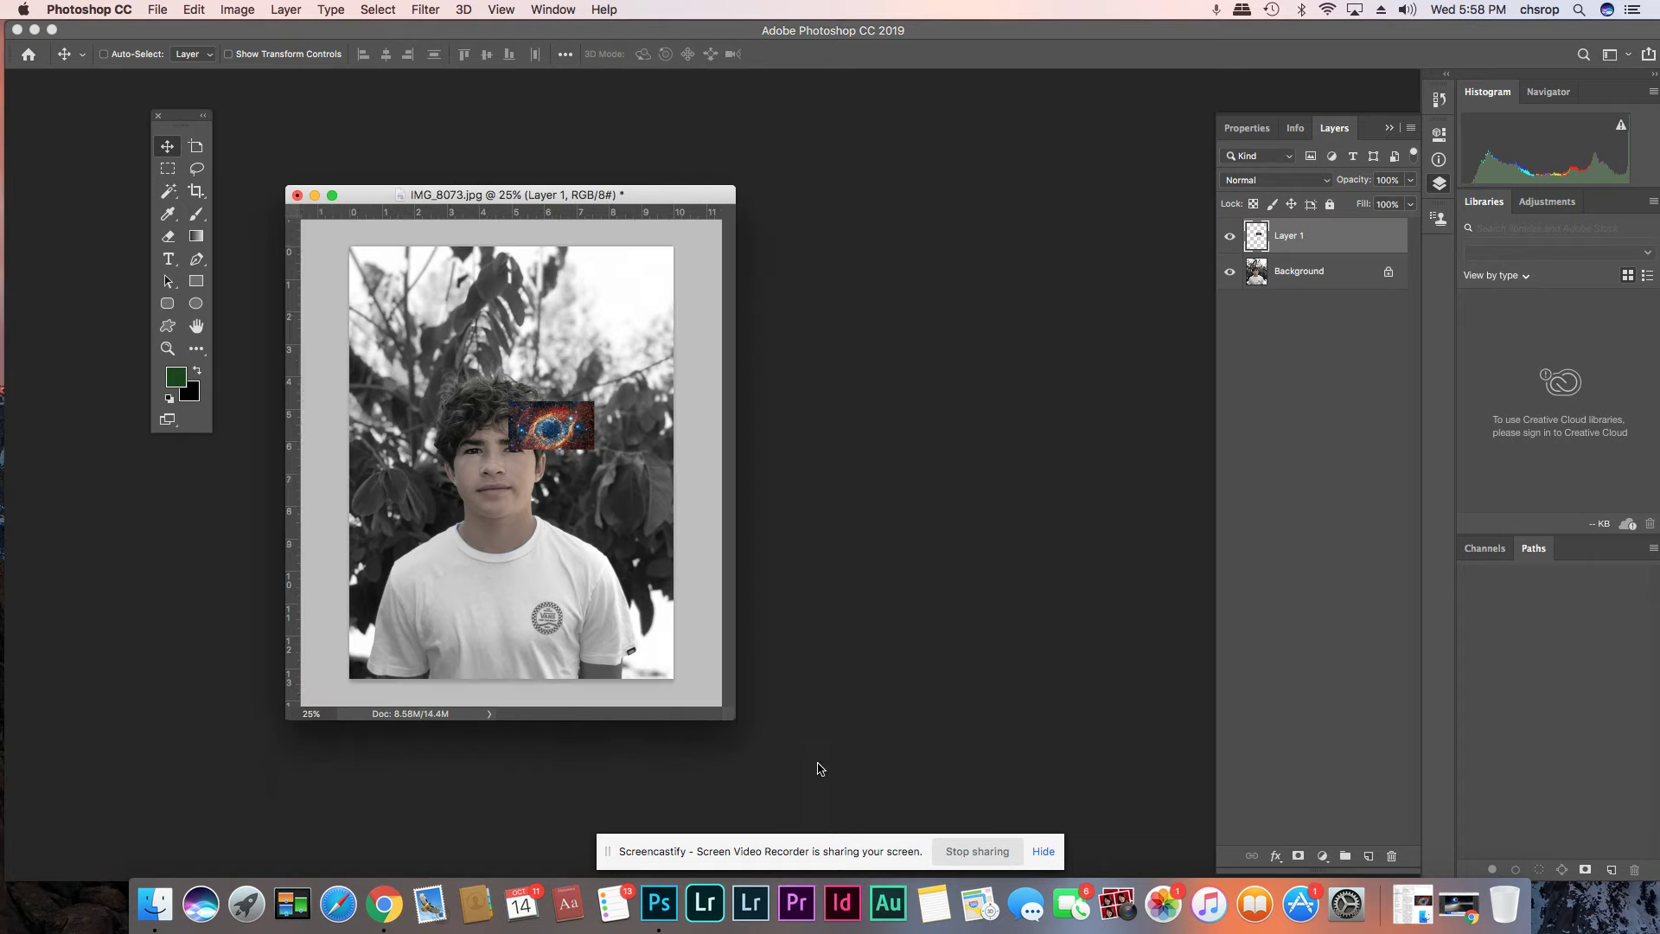
{"action": "left_click", "coordinate": [243, 11]}
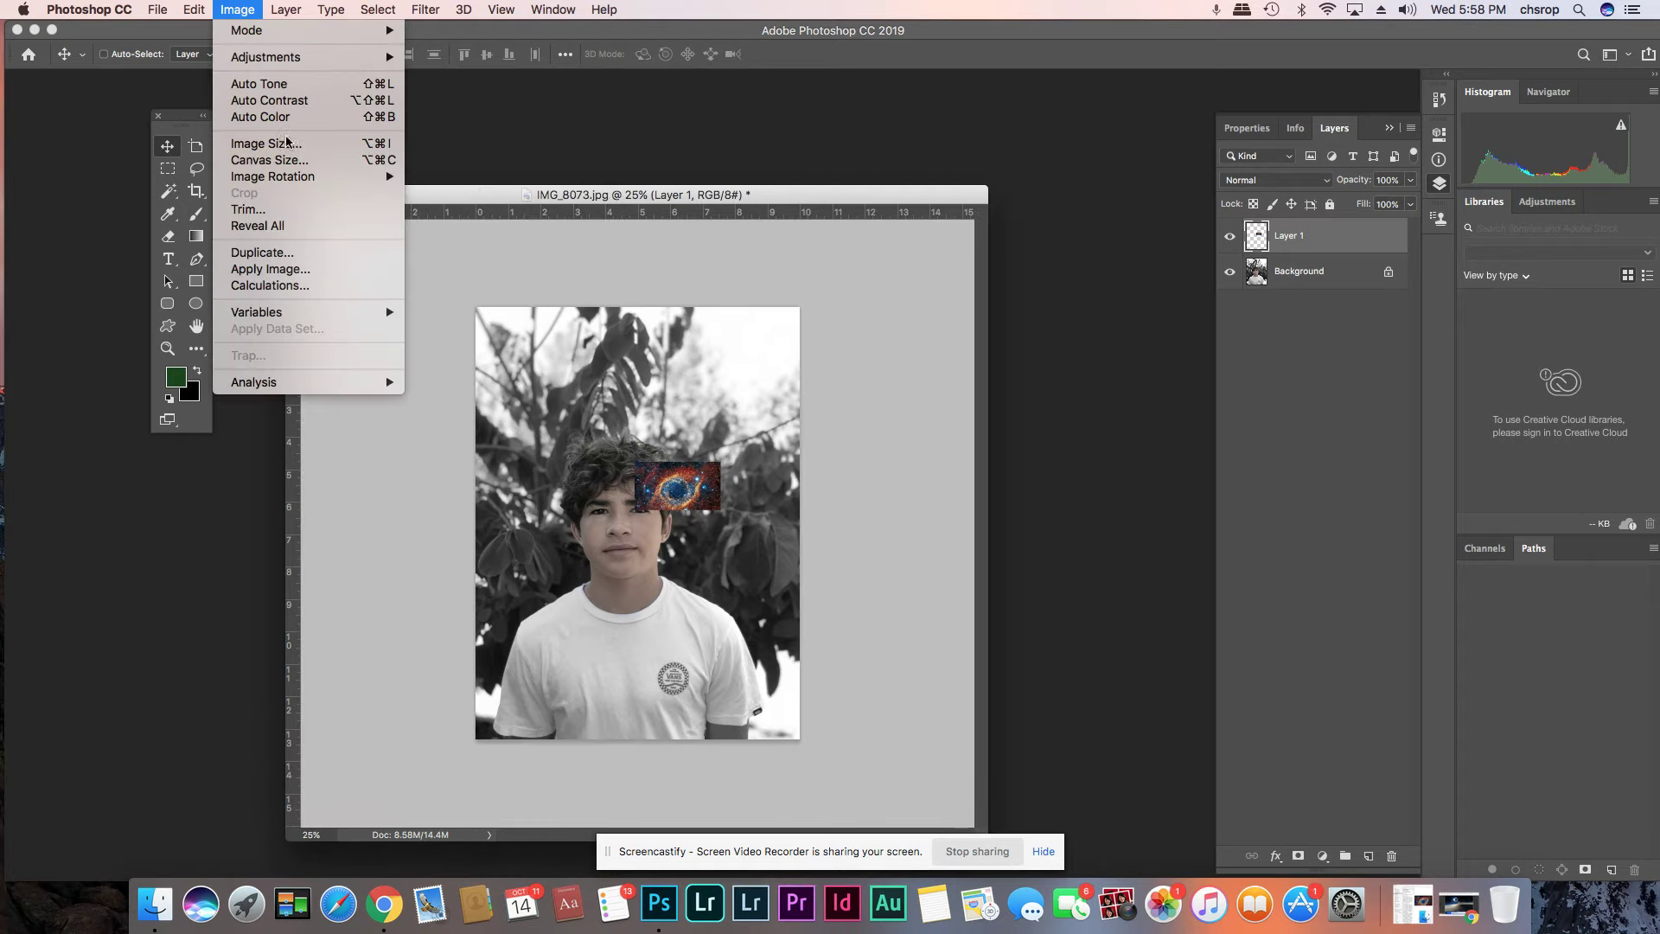
- Hide the rulers and free-transform the nebula larger over the boy's face
{"action": "left_click", "coordinate": [288, 141]}
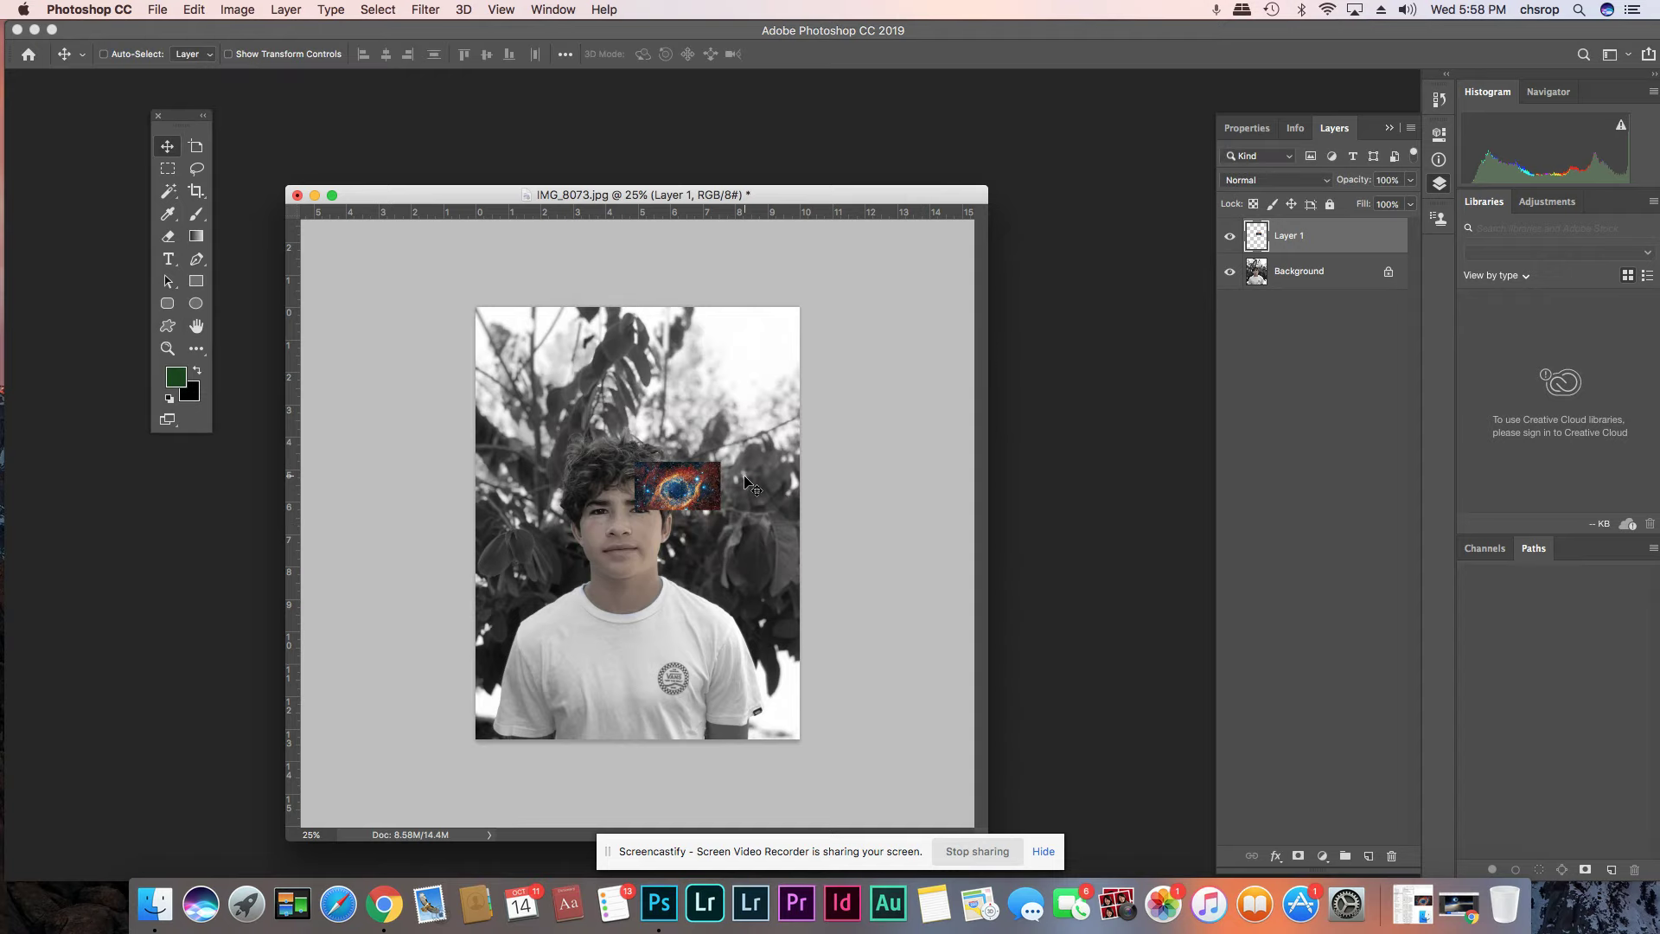
{"action": "key", "text": "super+r"}
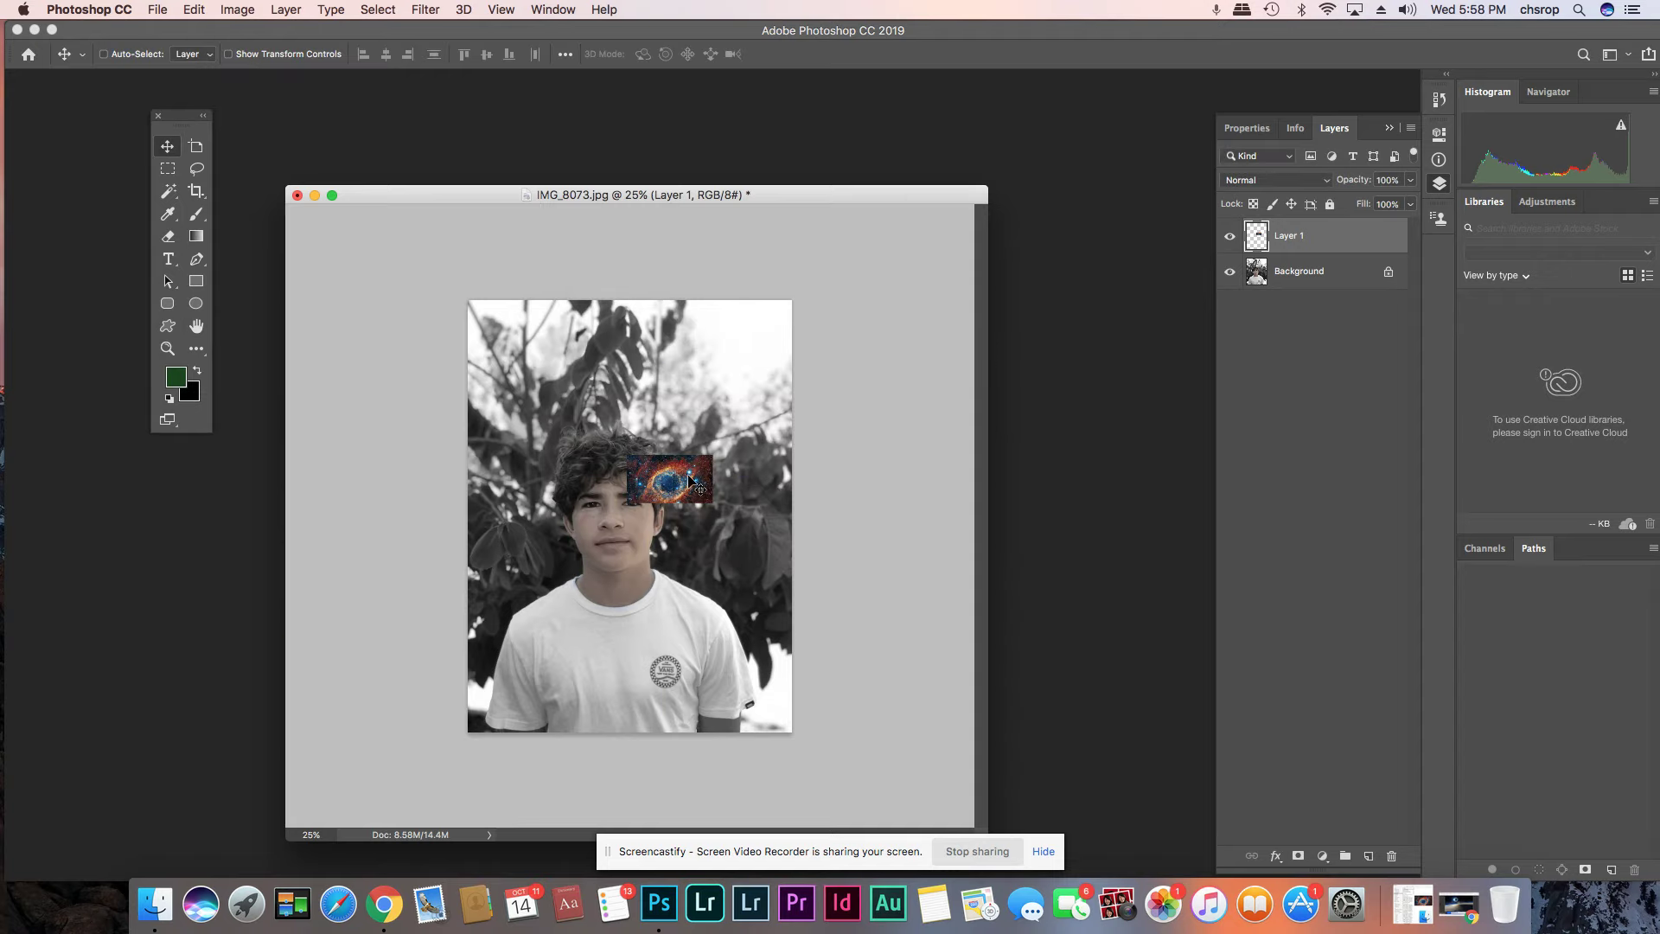
{"action": "key", "text": "super+t"}
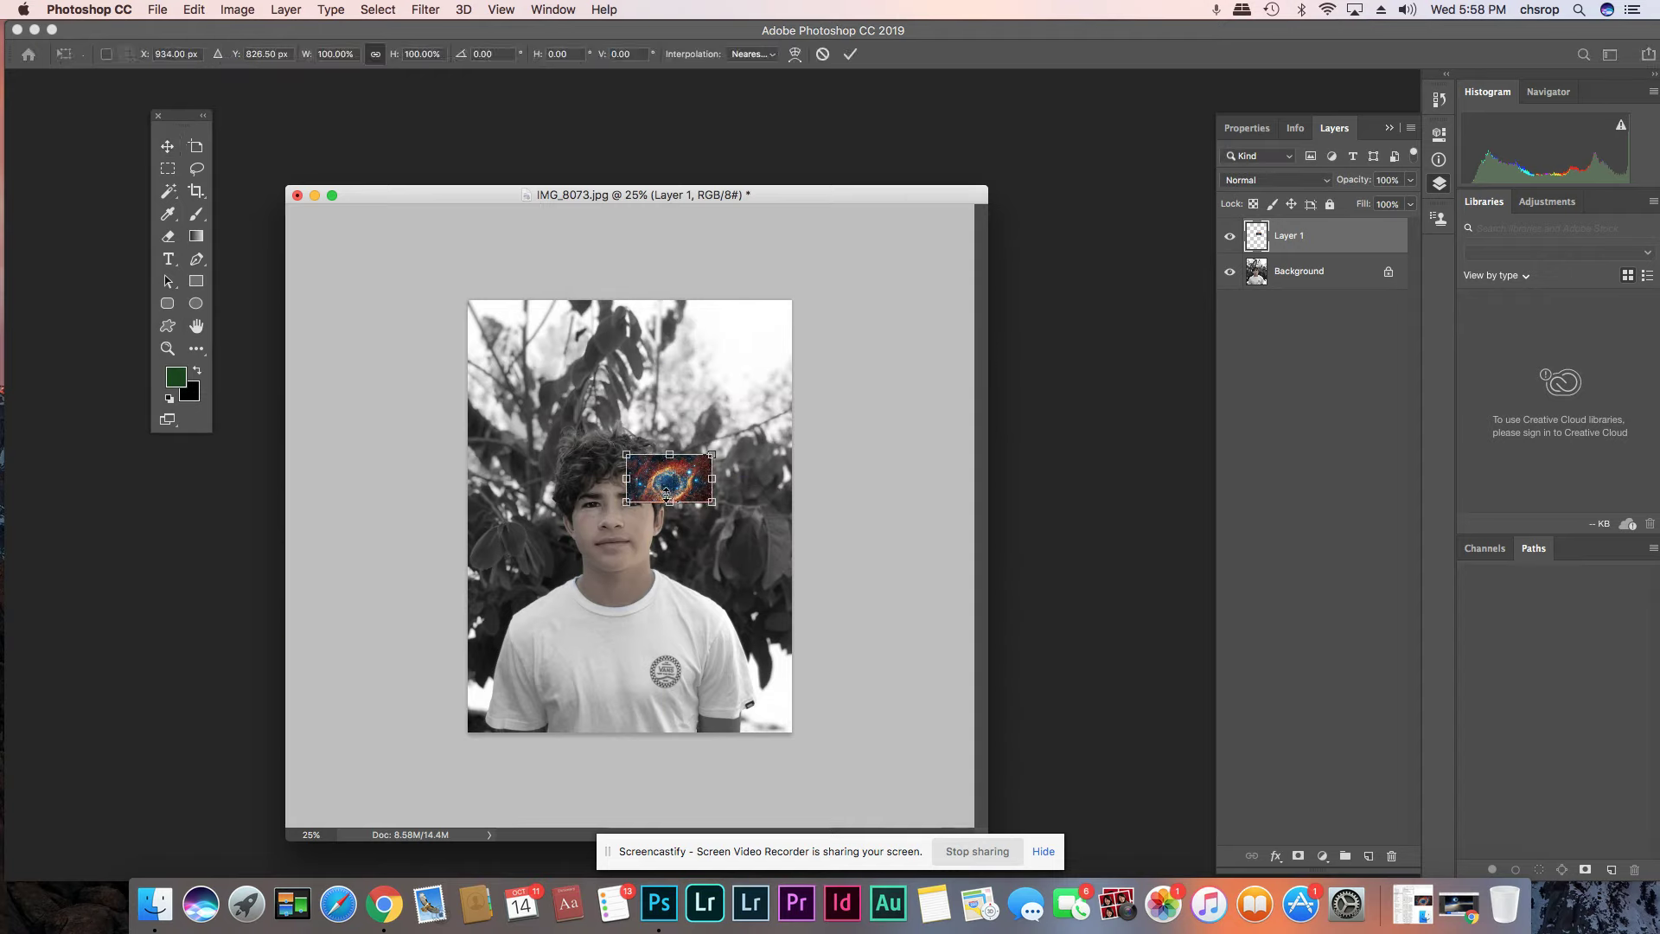
{"action": "left_click_drag", "start_coordinate": [627, 502], "coordinate": [402, 627]}
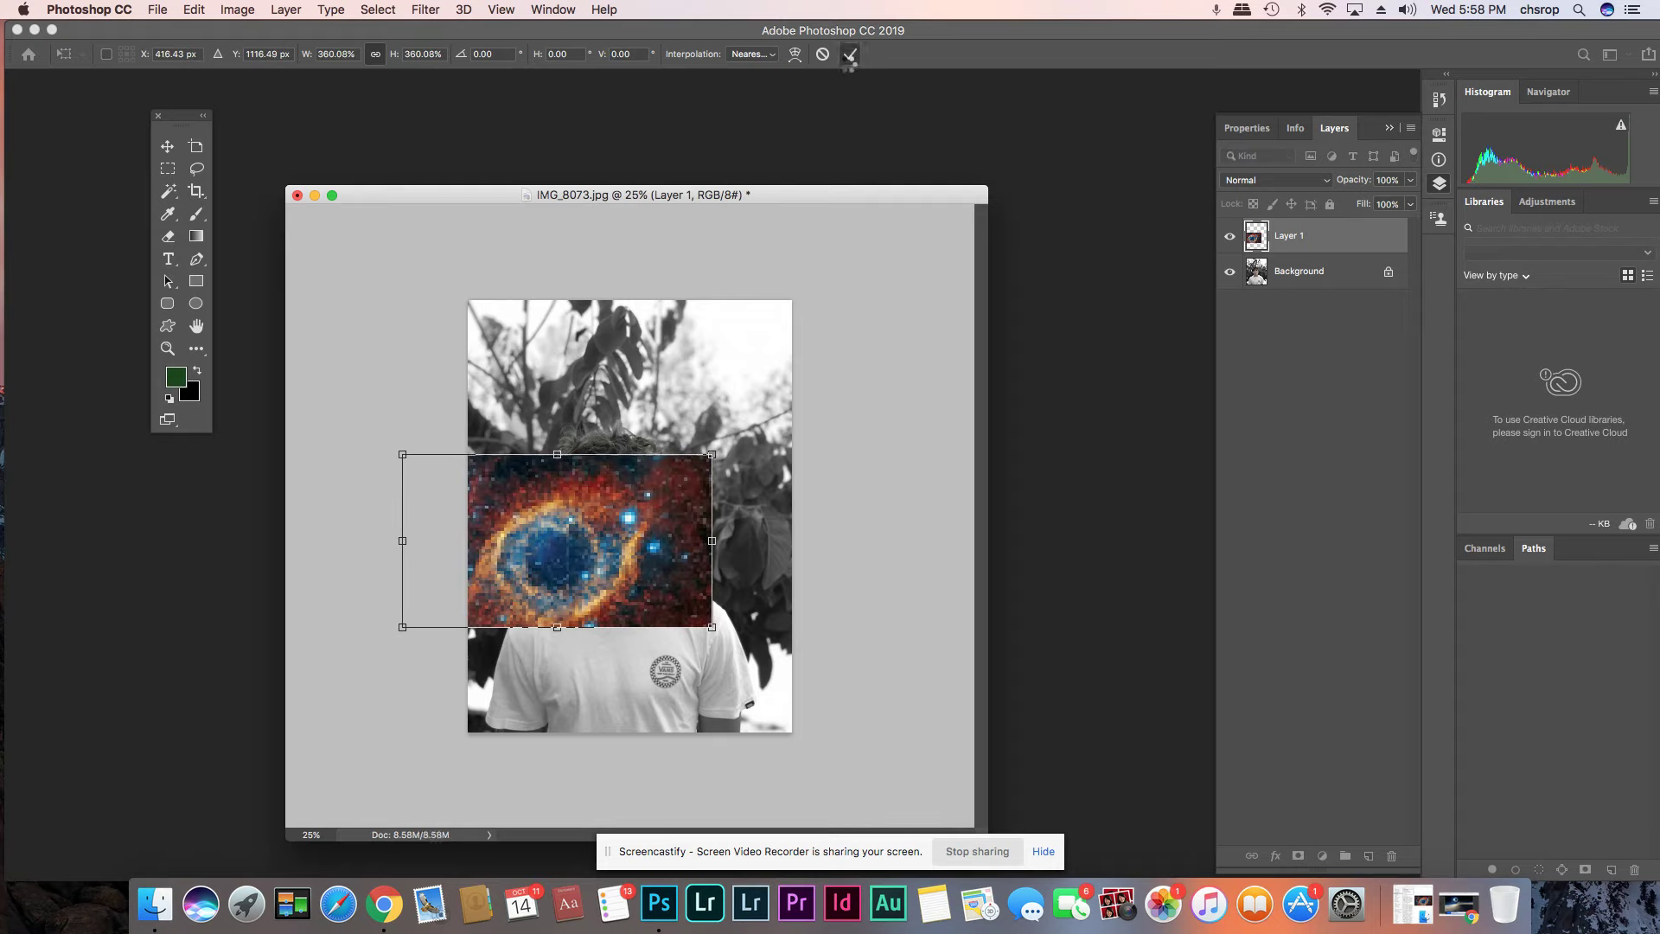
{"action": "left_click", "coordinate": [849, 54]}
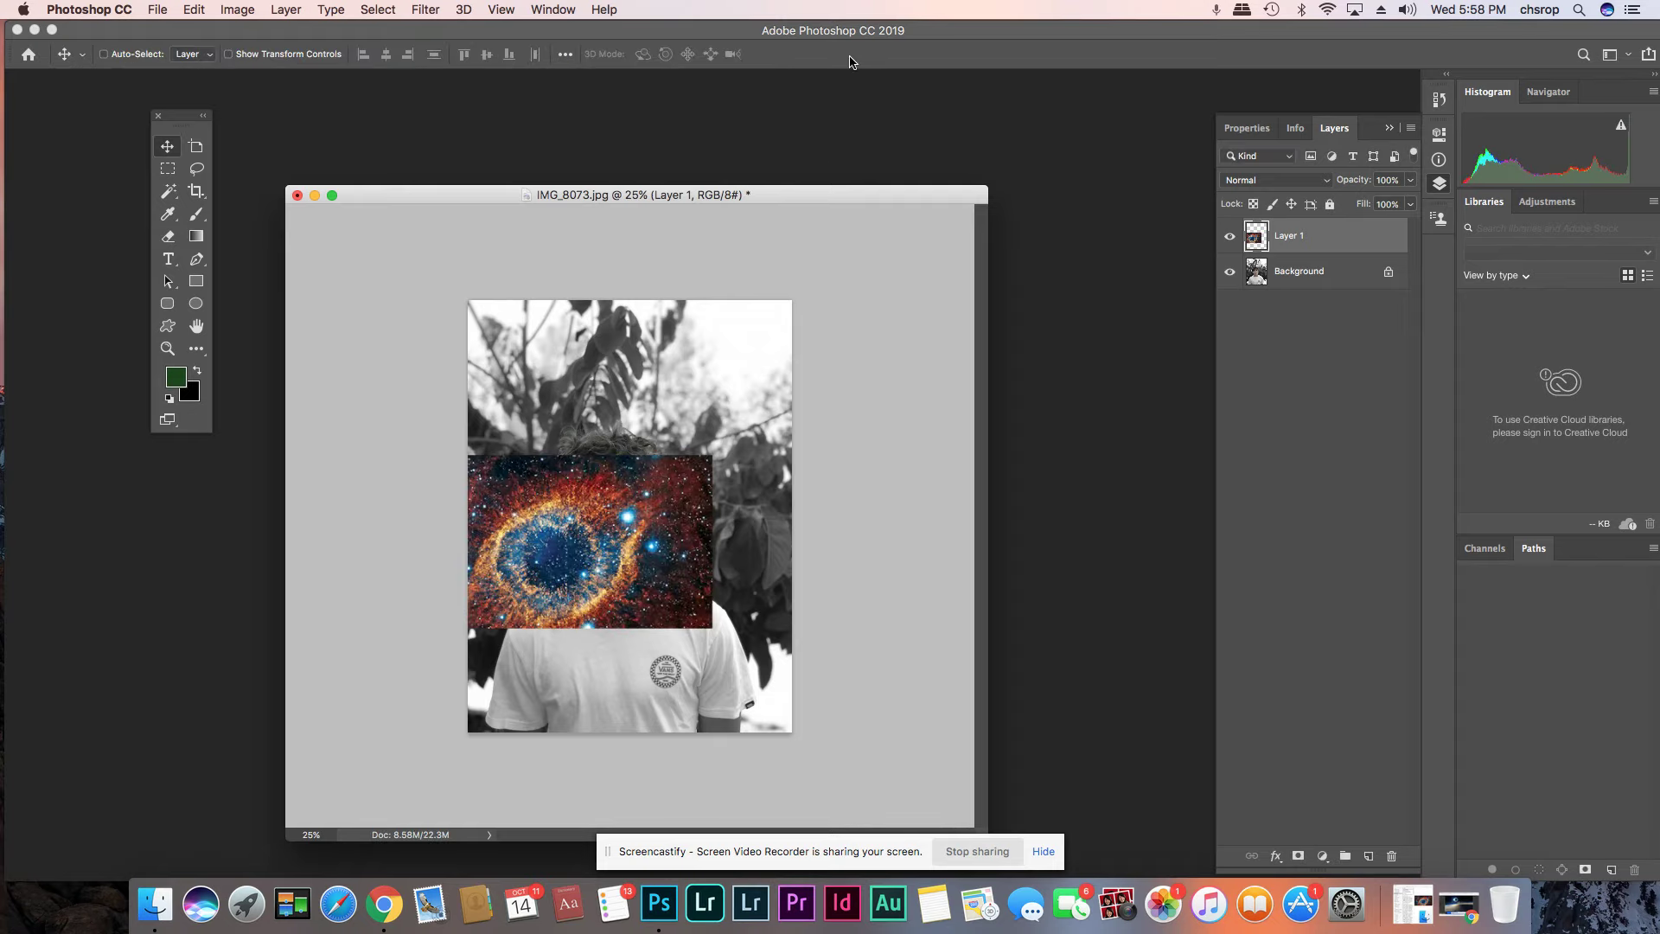
- Scale the nebula layer up to 177.49% with Edit > Transform > Scale
{"action": "left_click", "coordinate": [192, 10]}
{"action": "mouse_move", "coordinate": [247, 412]}
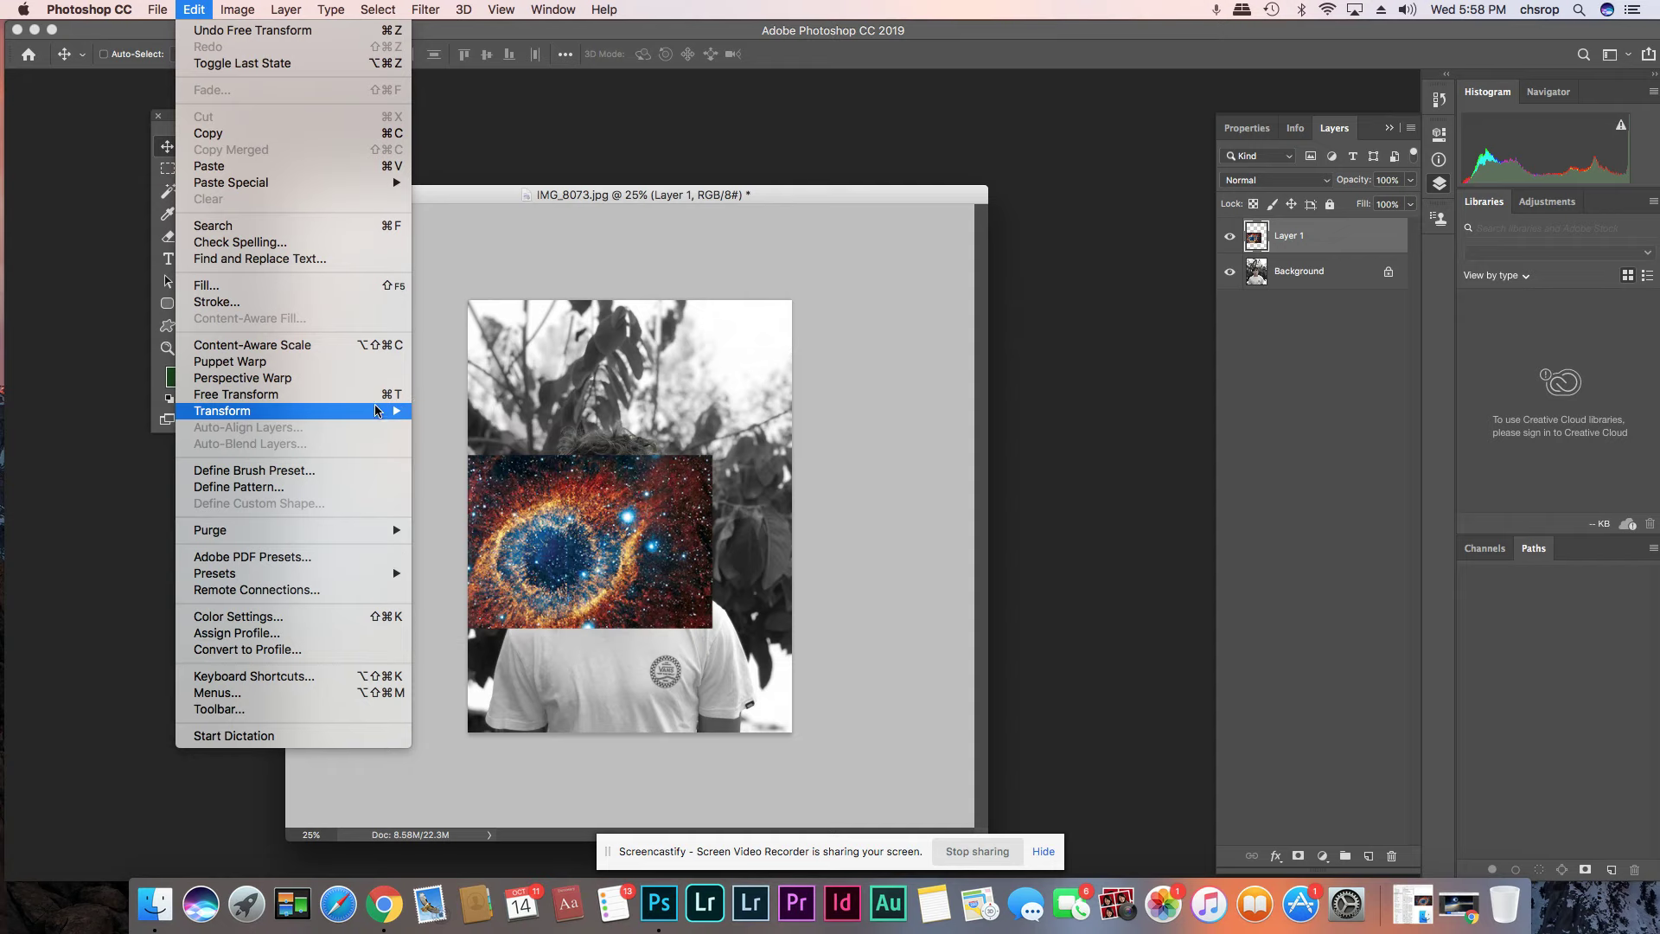
{"action": "left_click", "coordinate": [367, 396]}
{"action": "left_click_drag", "start_coordinate": [711, 451], "coordinate": [951, 320]}
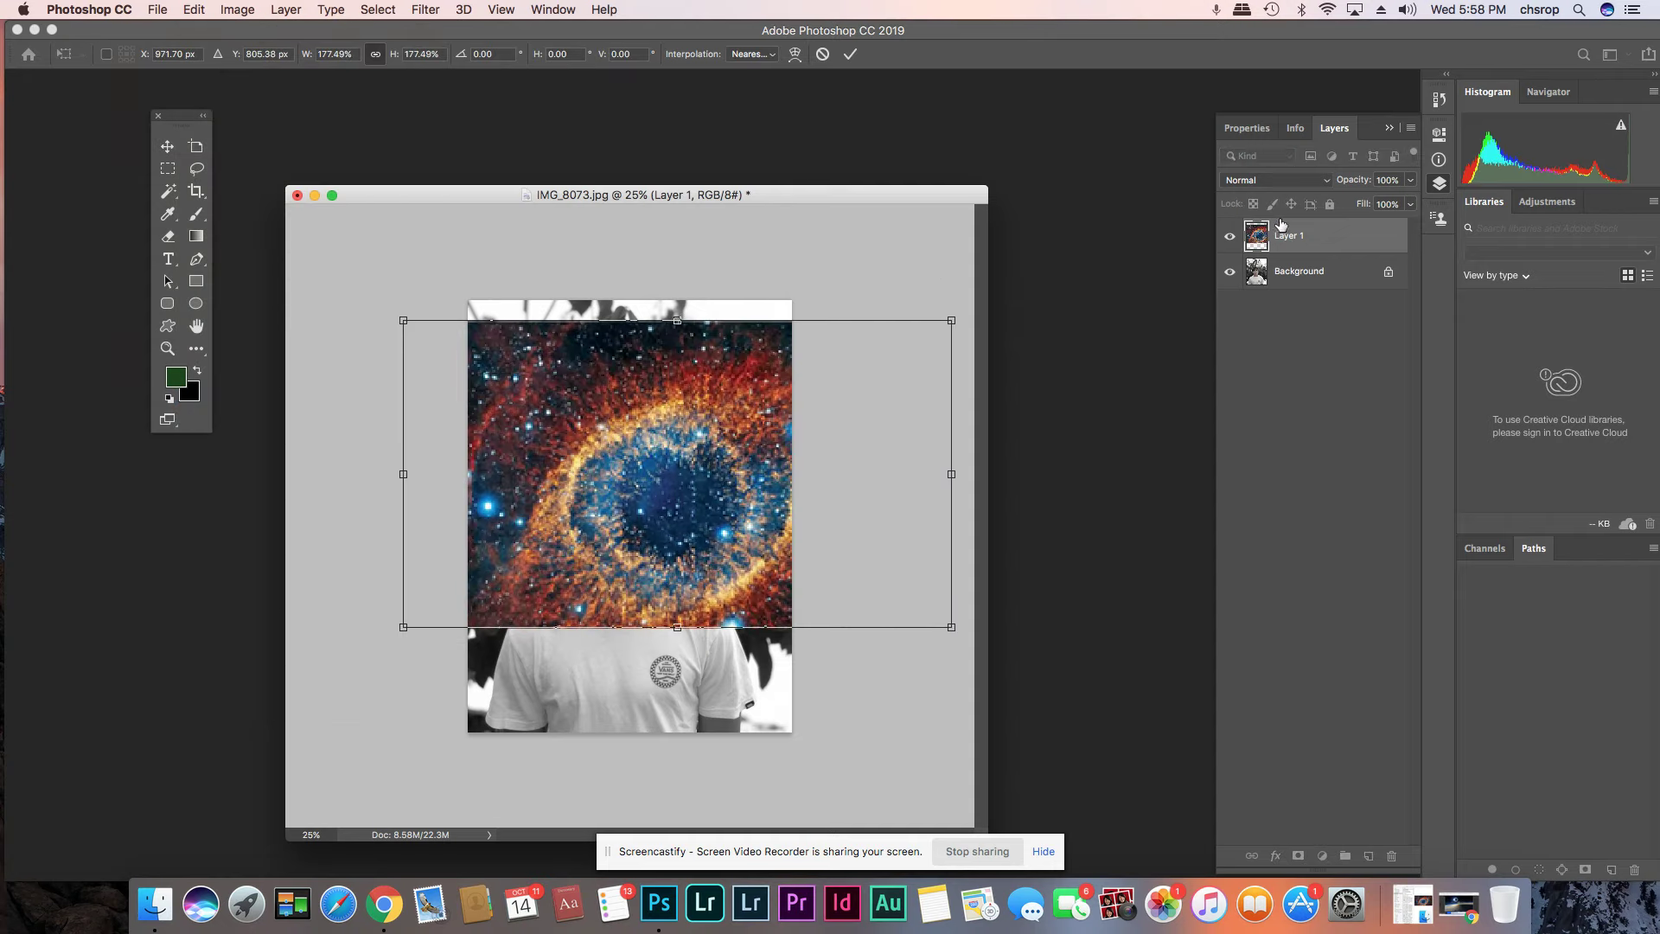
{"action": "left_click_drag", "start_coordinate": [1295, 128], "coordinate": [1027, 122]}
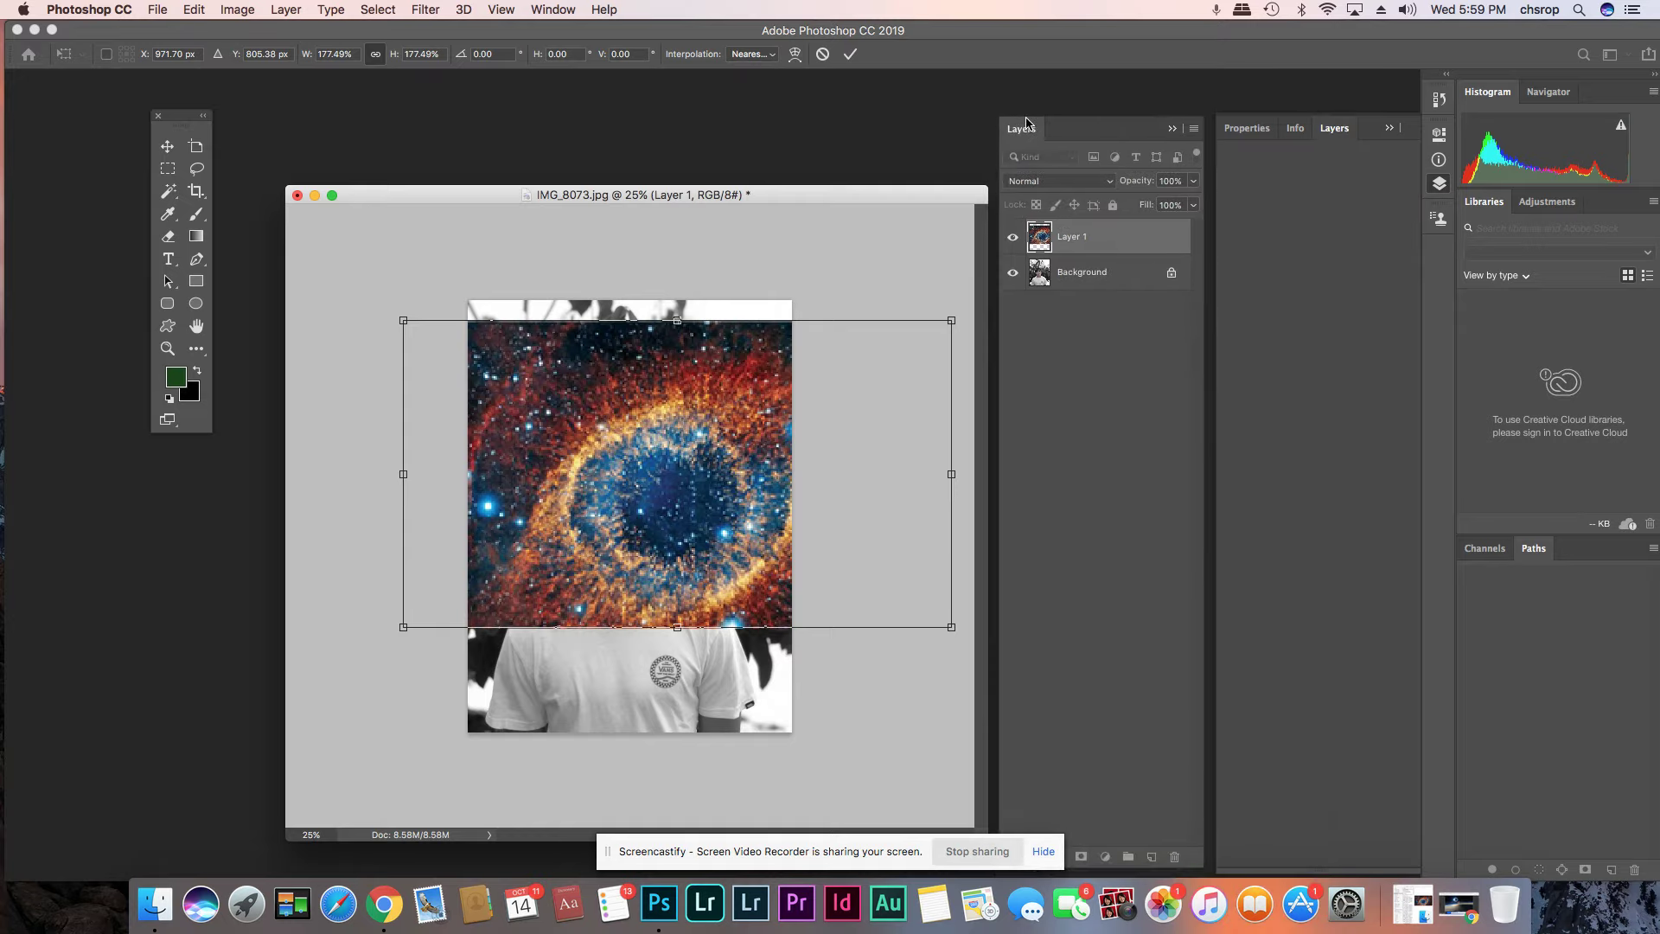
- Set Layer 1 to Screen, then move, rotate about -62° and scale it to about 211%
{"action": "left_click_drag", "start_coordinate": [1200, 872], "coordinate": [1243, 756]}
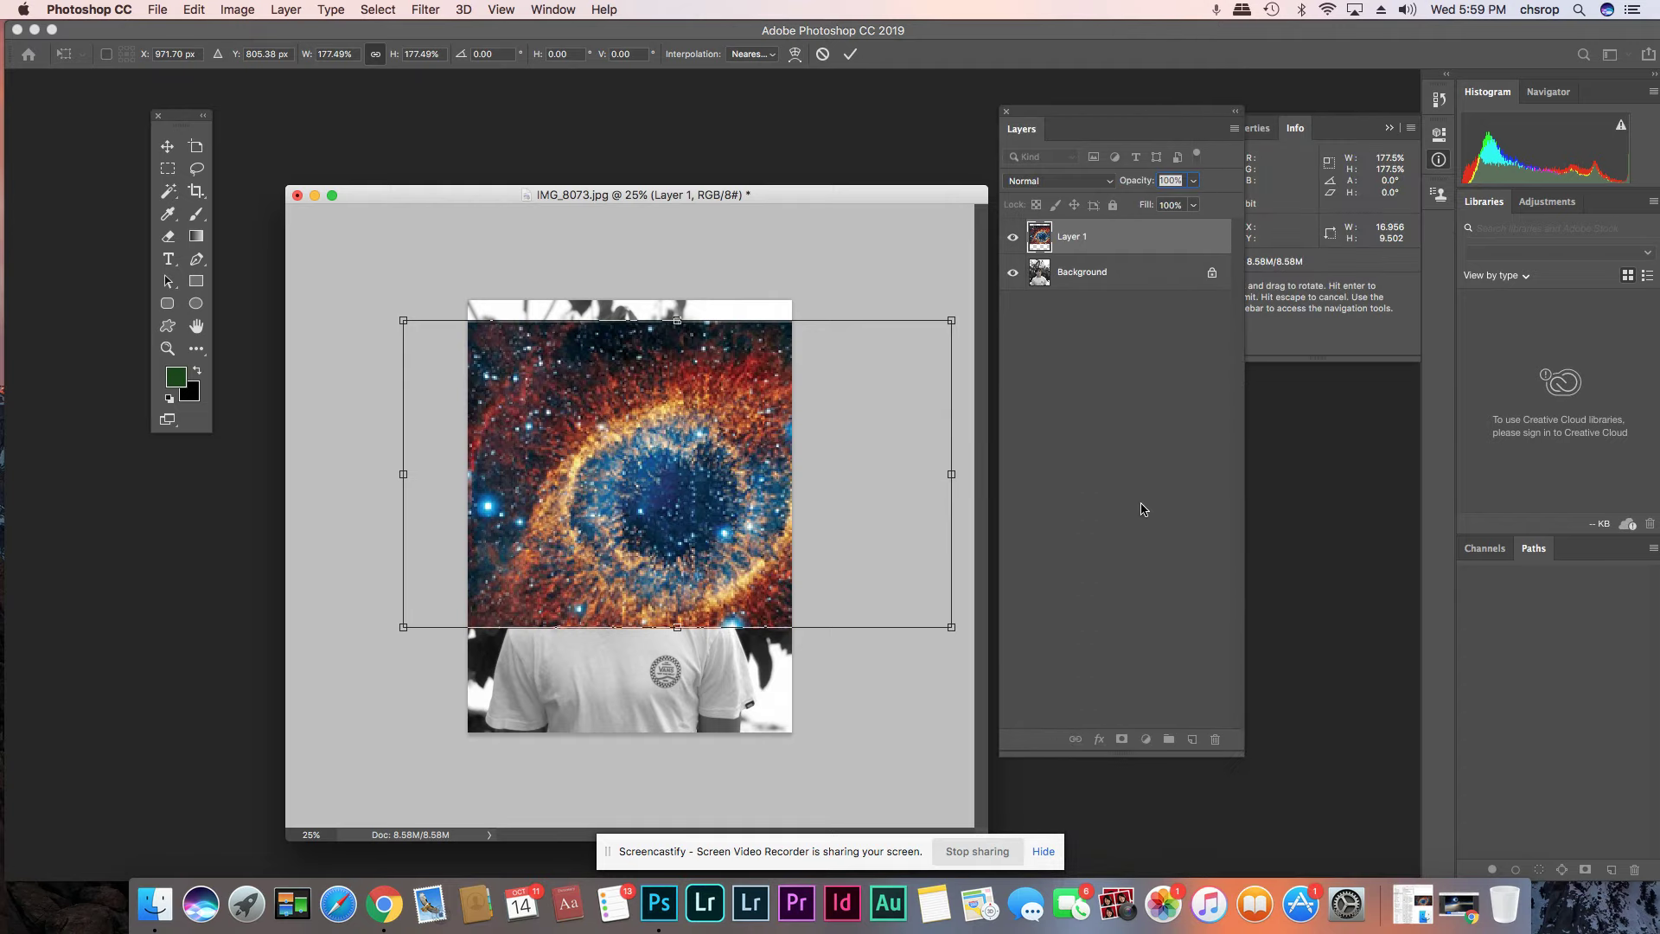
{"action": "left_click", "coordinate": [1051, 185]}
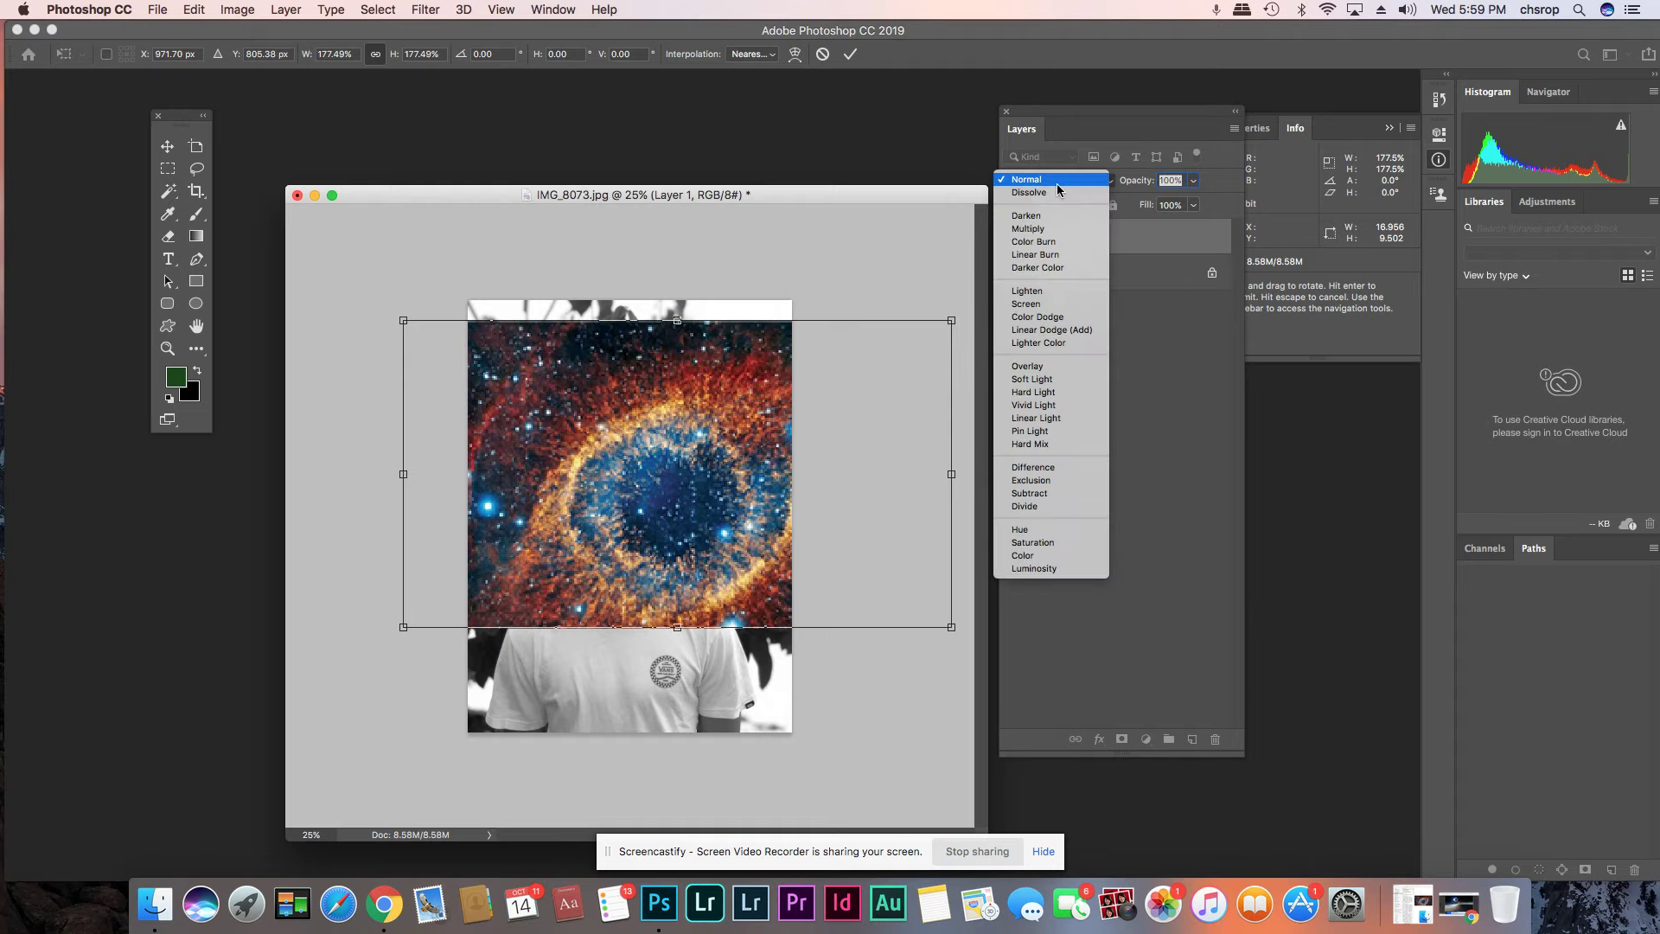
{"action": "left_click", "coordinate": [1045, 304]}
{"action": "left_click_drag", "start_coordinate": [711, 485], "coordinate": [669, 510]}
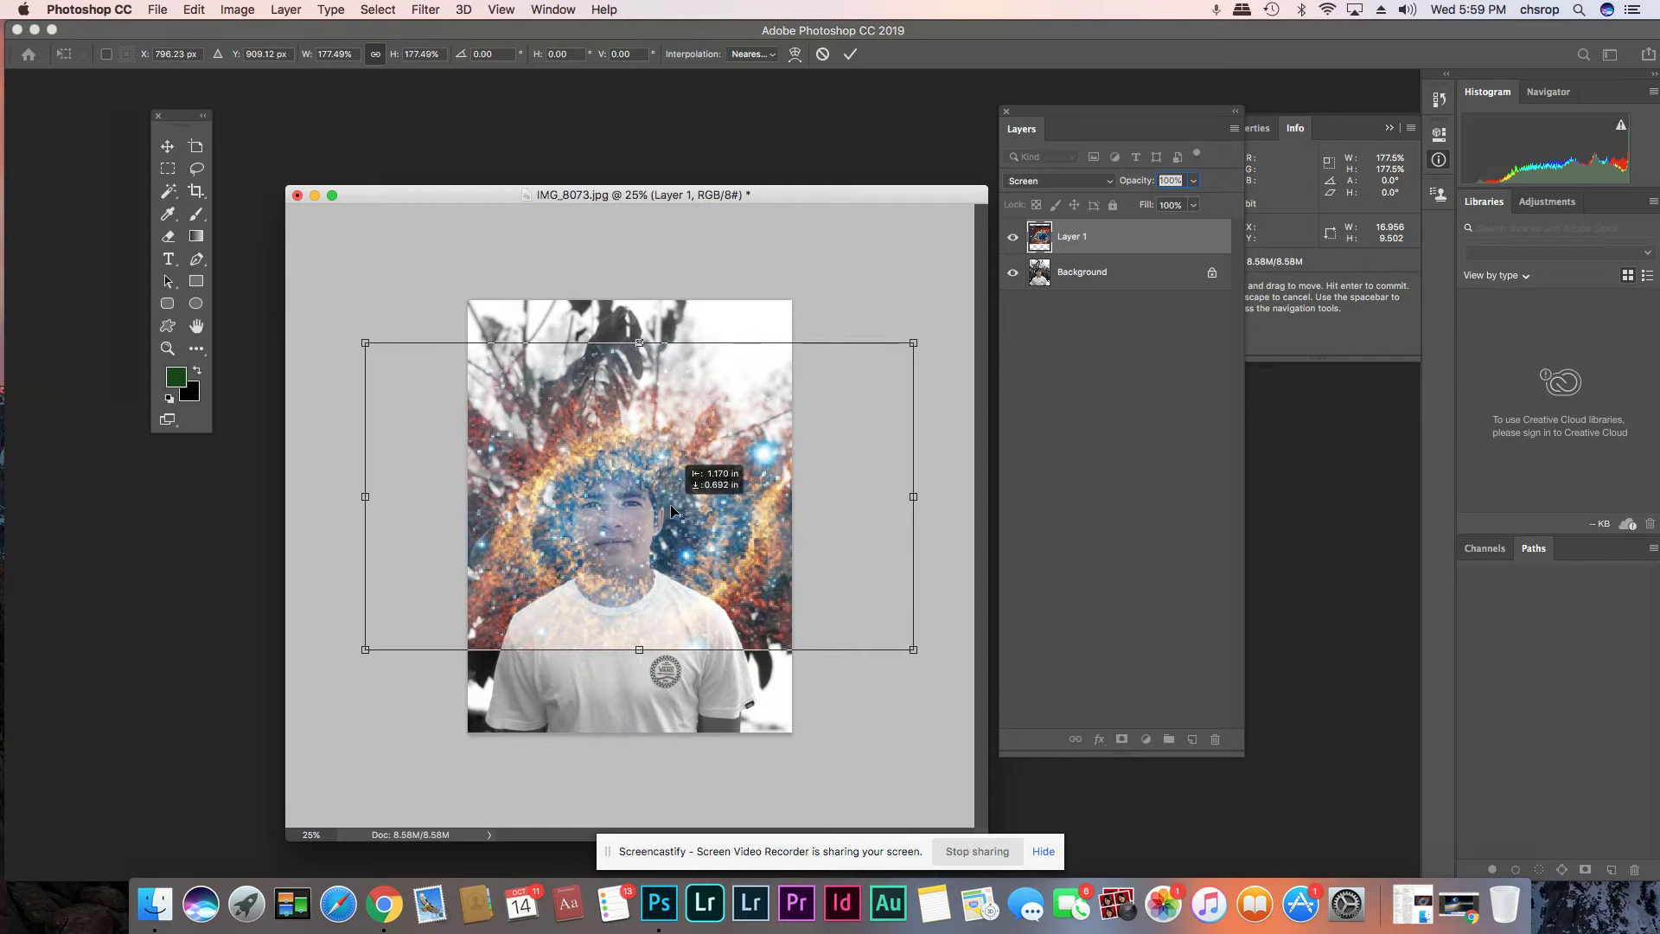
{"action": "left_click_drag", "start_coordinate": [923, 337], "coordinate": [465, 187]}
{"action": "left_click_drag", "start_coordinate": [604, 349], "coordinate": [574, 403]}
{"action": "left_click_drag", "start_coordinate": [763, 244], "coordinate": [852, 202]}
{"action": "left_click_drag", "start_coordinate": [740, 302], "coordinate": [723, 312]}
- Try Pin Light, Vivid Light and Multiply, settle on Screen, commit, and nudge the nebula
{"action": "left_click", "coordinate": [1086, 191]}
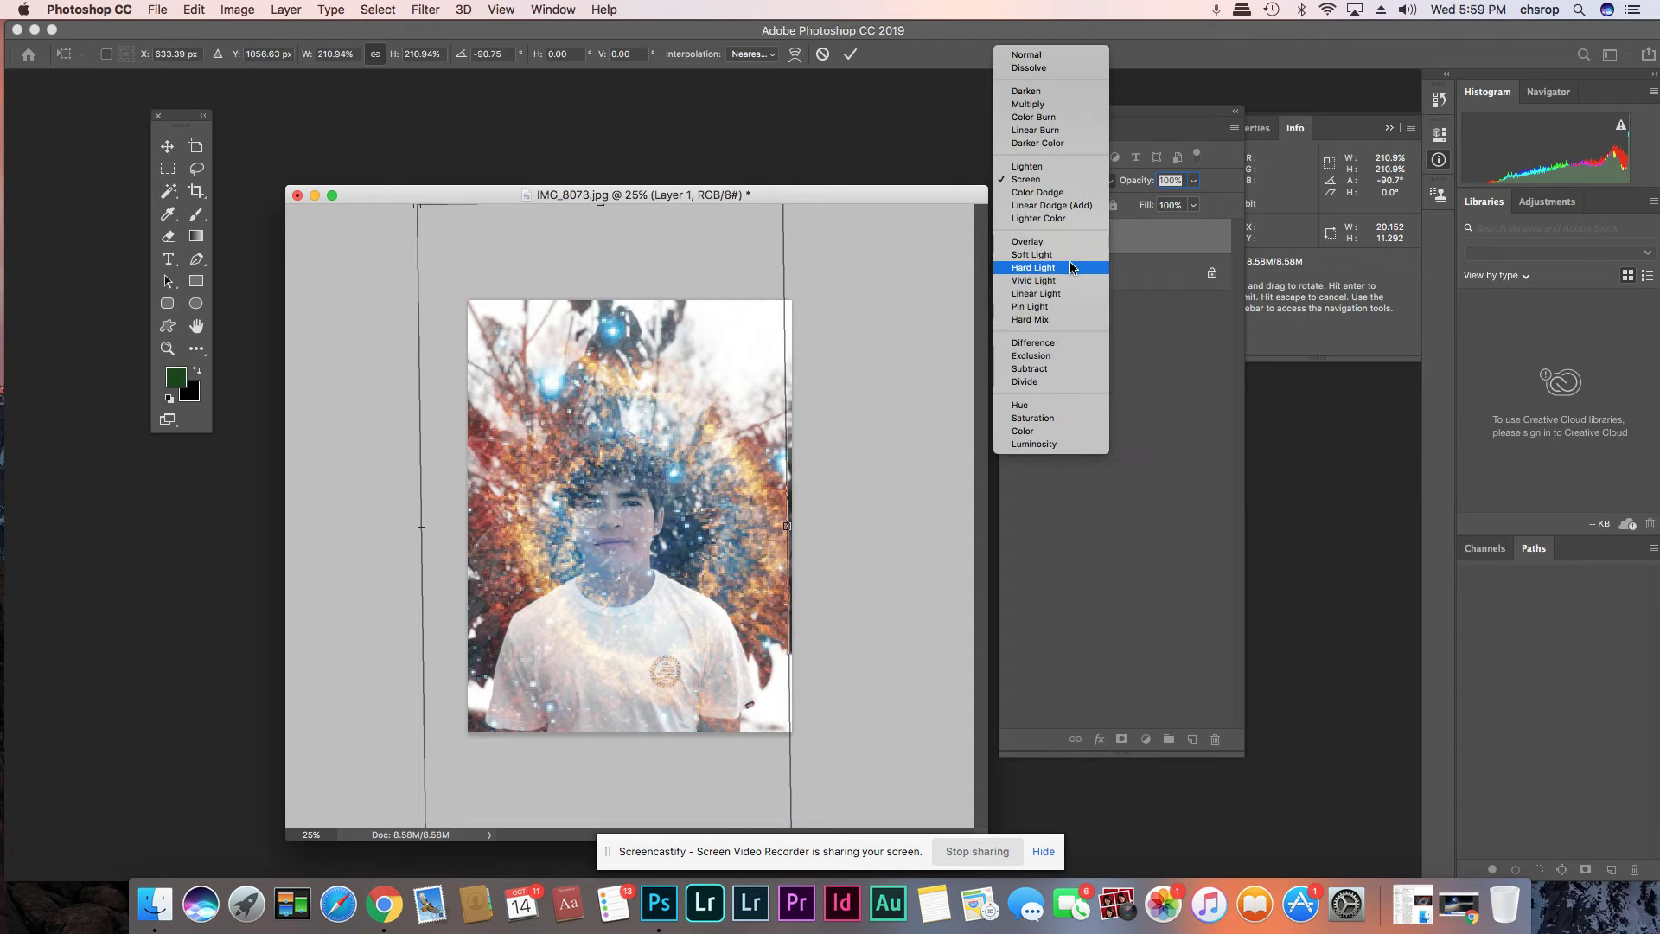
{"action": "left_click", "coordinate": [1051, 305]}
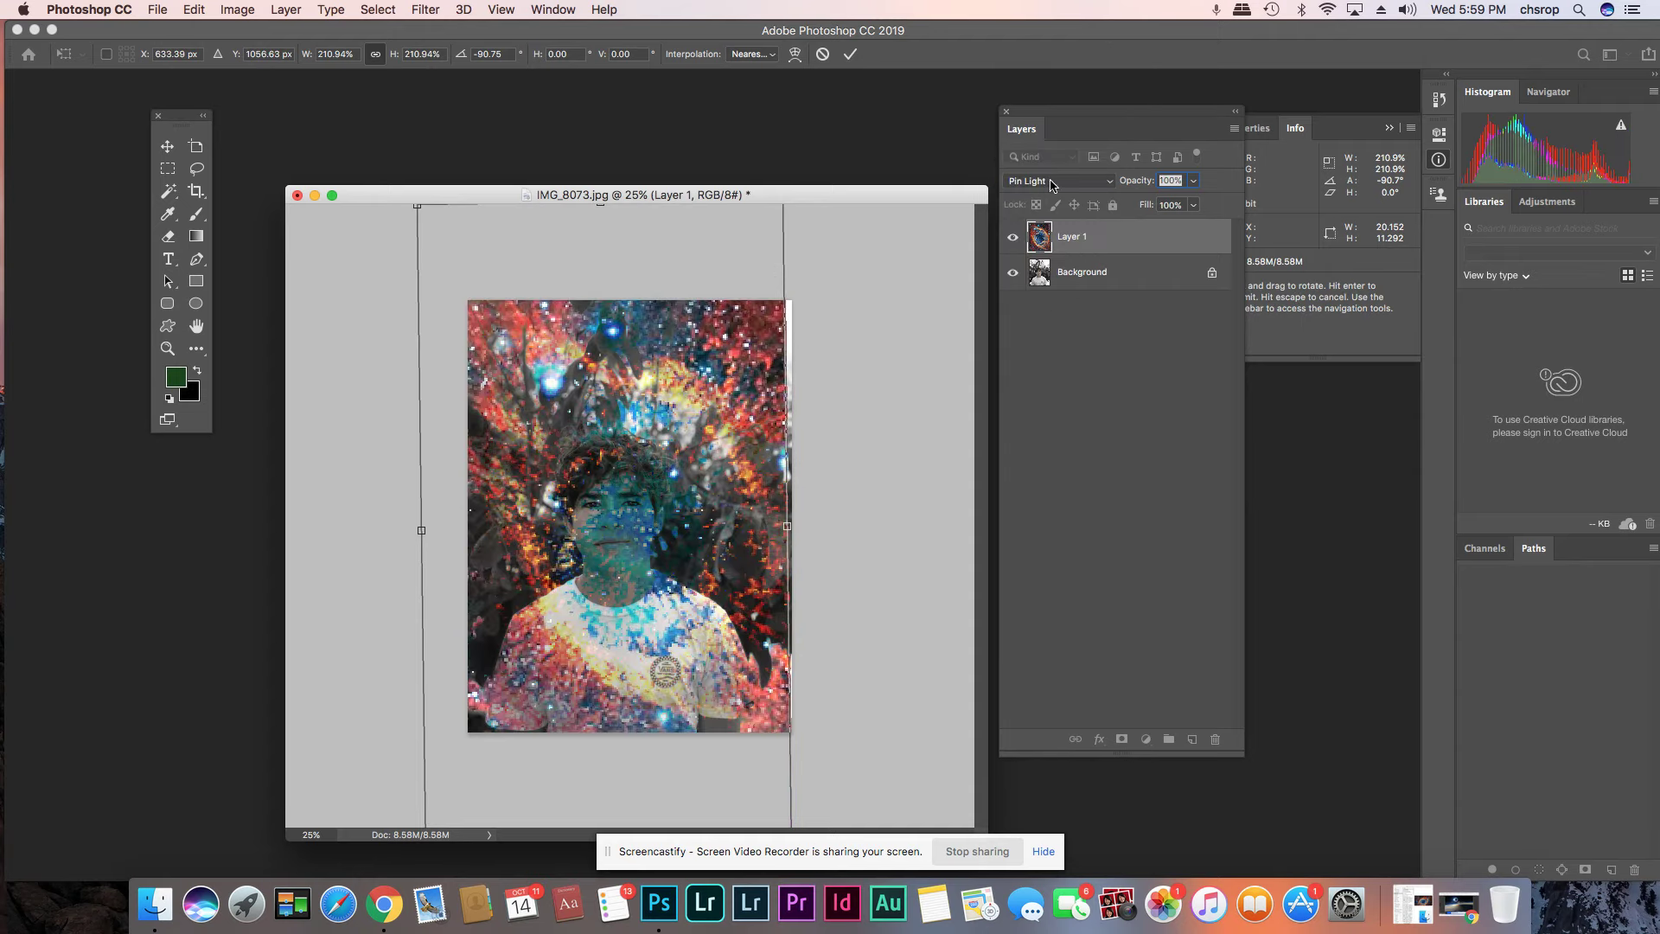
{"action": "left_click", "coordinate": [1051, 185]}
{"action": "left_click", "coordinate": [1046, 159]}
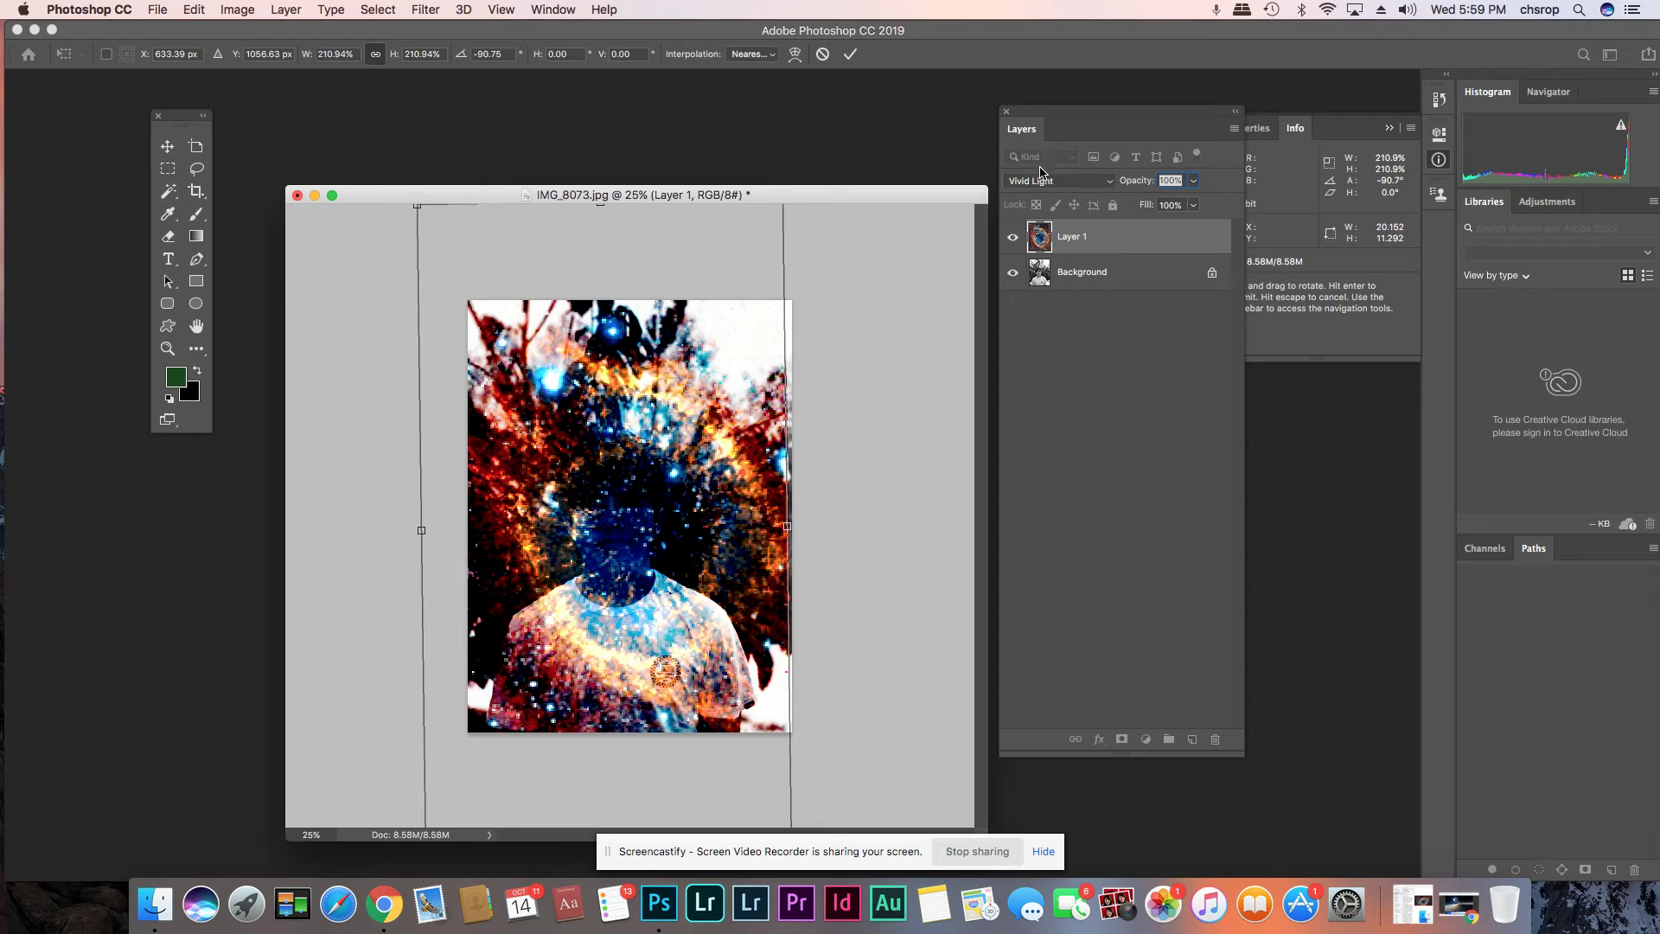
{"action": "left_click", "coordinate": [1042, 178]}
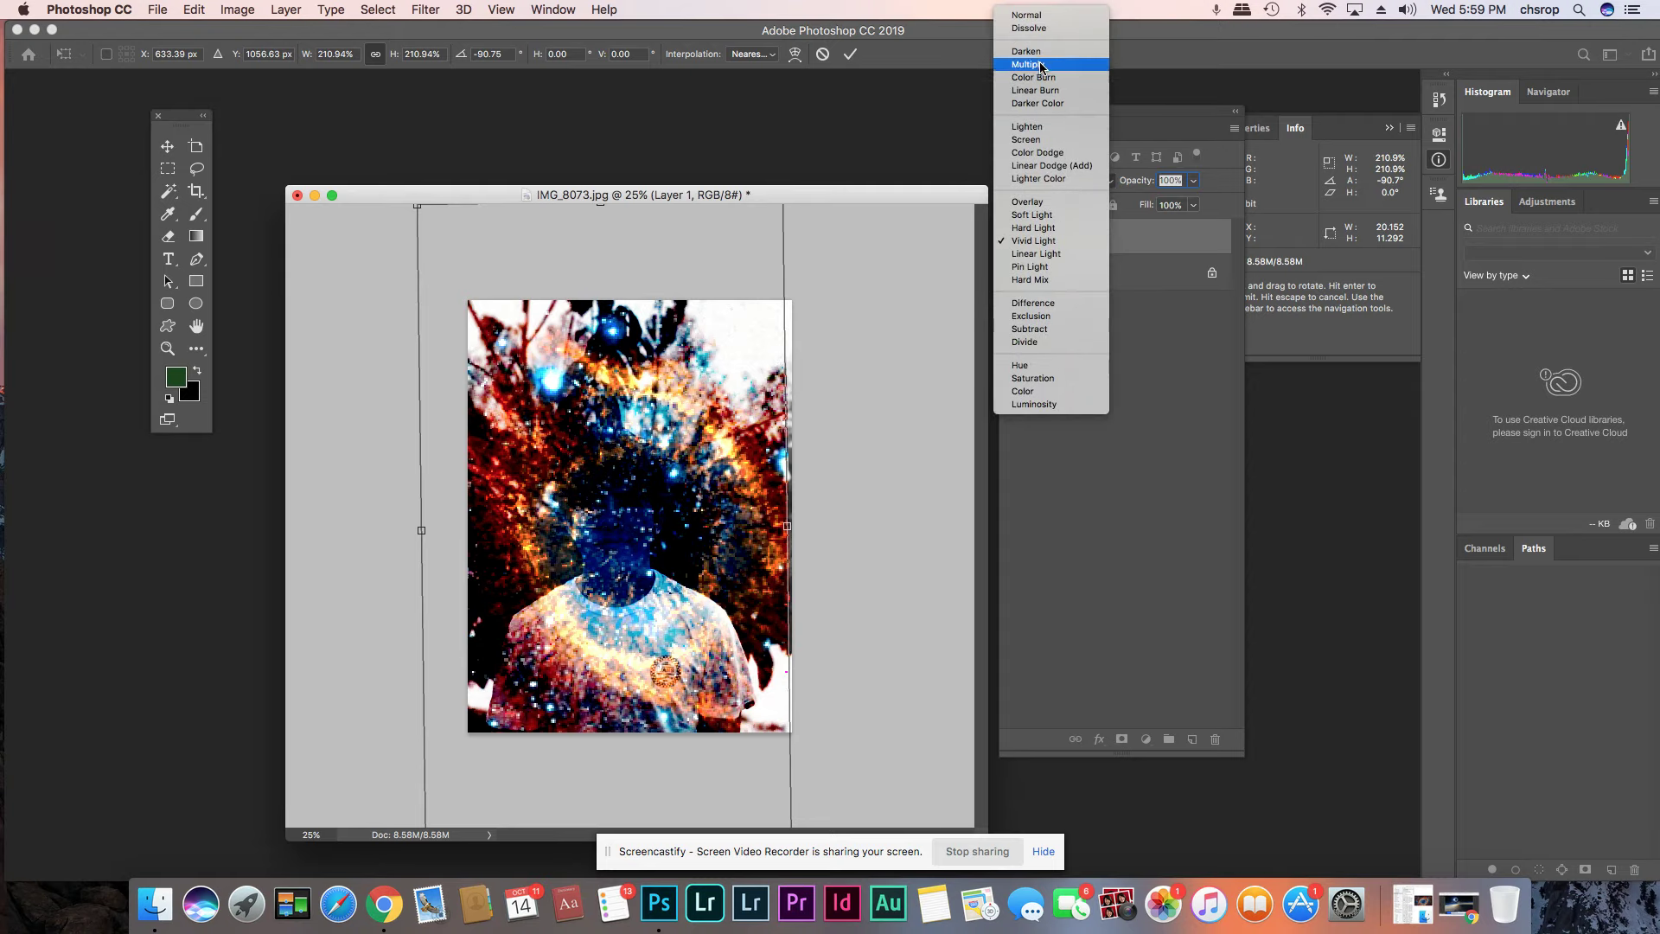
{"action": "left_click", "coordinate": [1042, 65]}
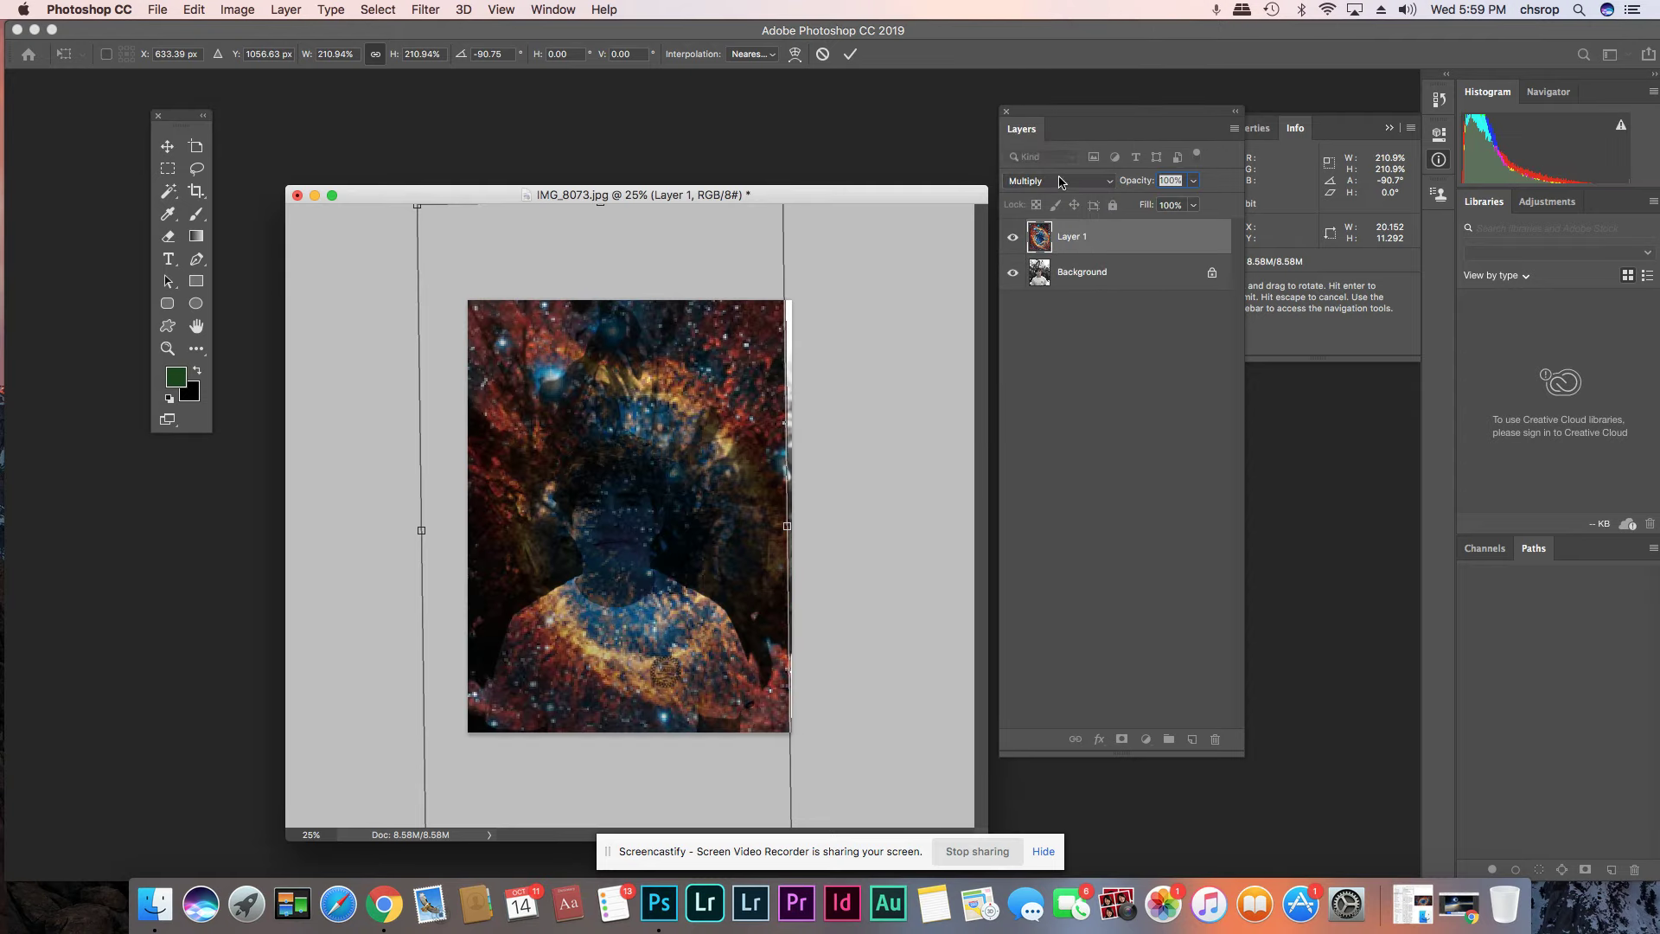
{"action": "left_click", "coordinate": [1059, 181]}
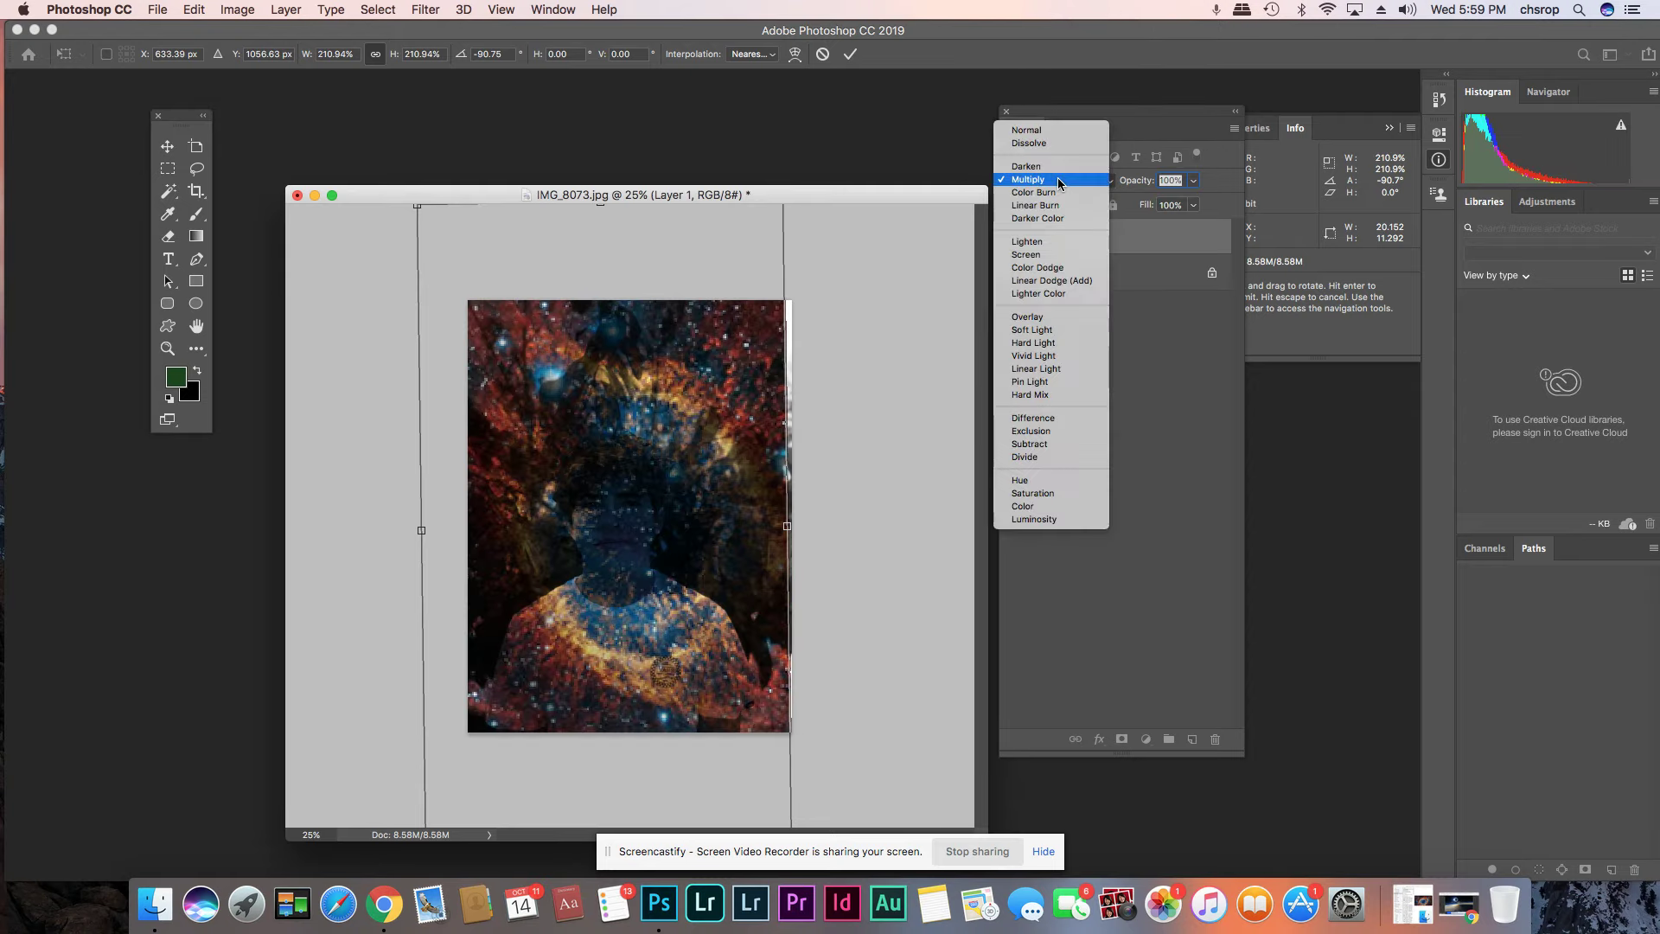
{"action": "left_click", "coordinate": [1070, 256]}
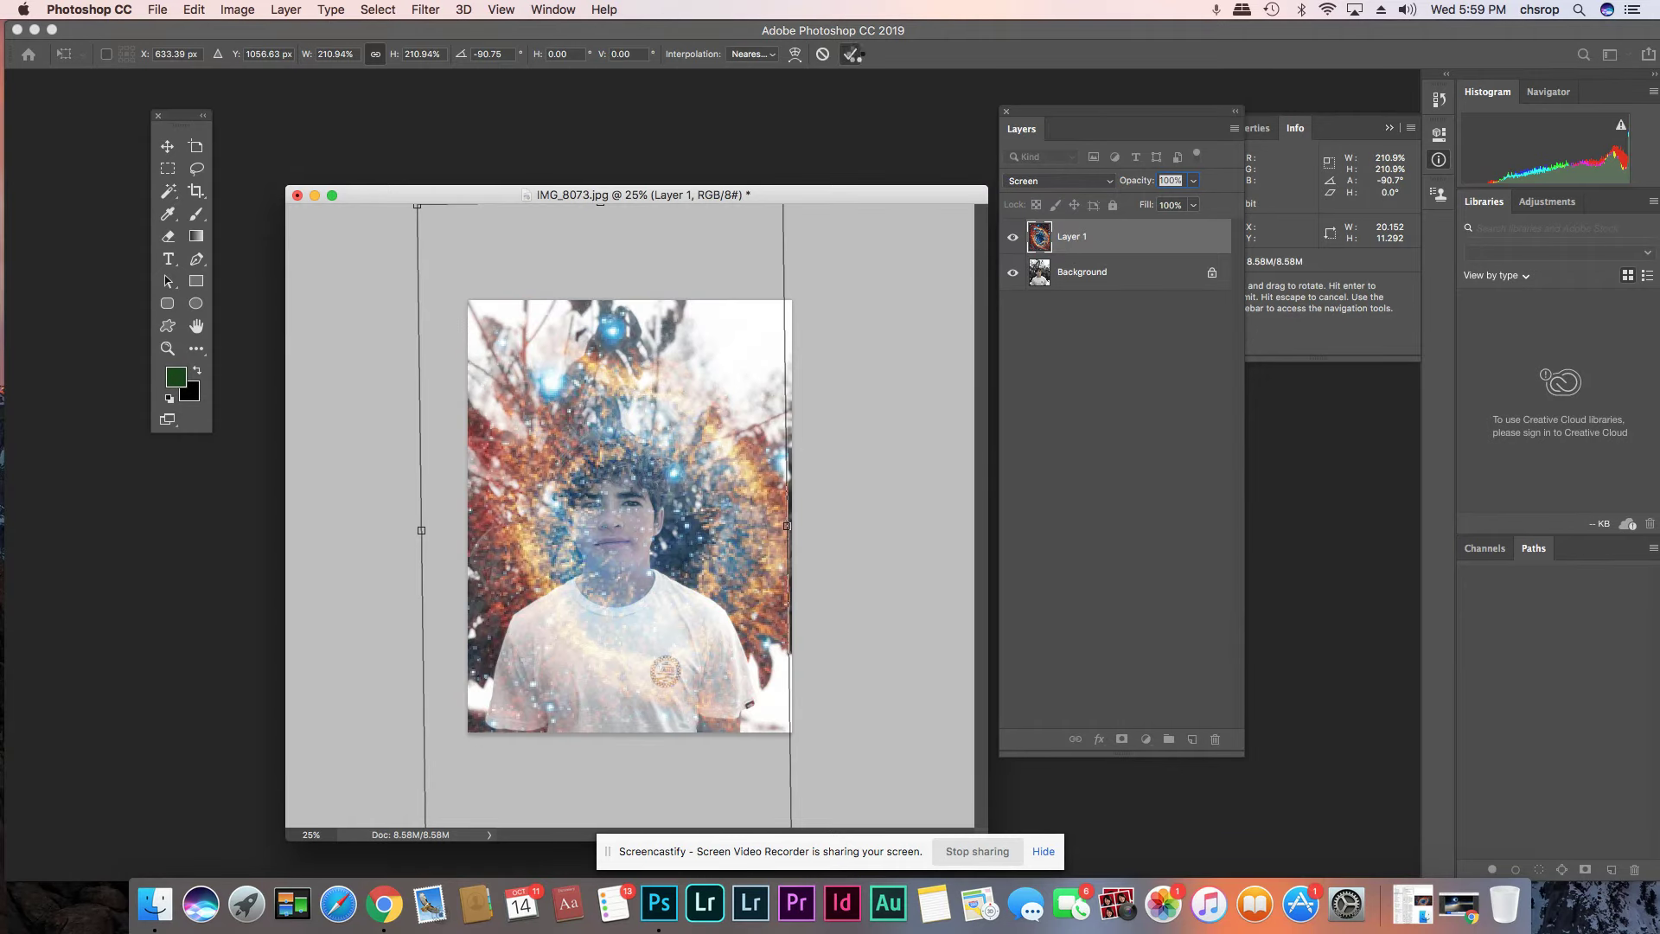
{"action": "left_click", "coordinate": [851, 54]}
{"action": "left_click_drag", "start_coordinate": [730, 288], "coordinate": [716, 328]}
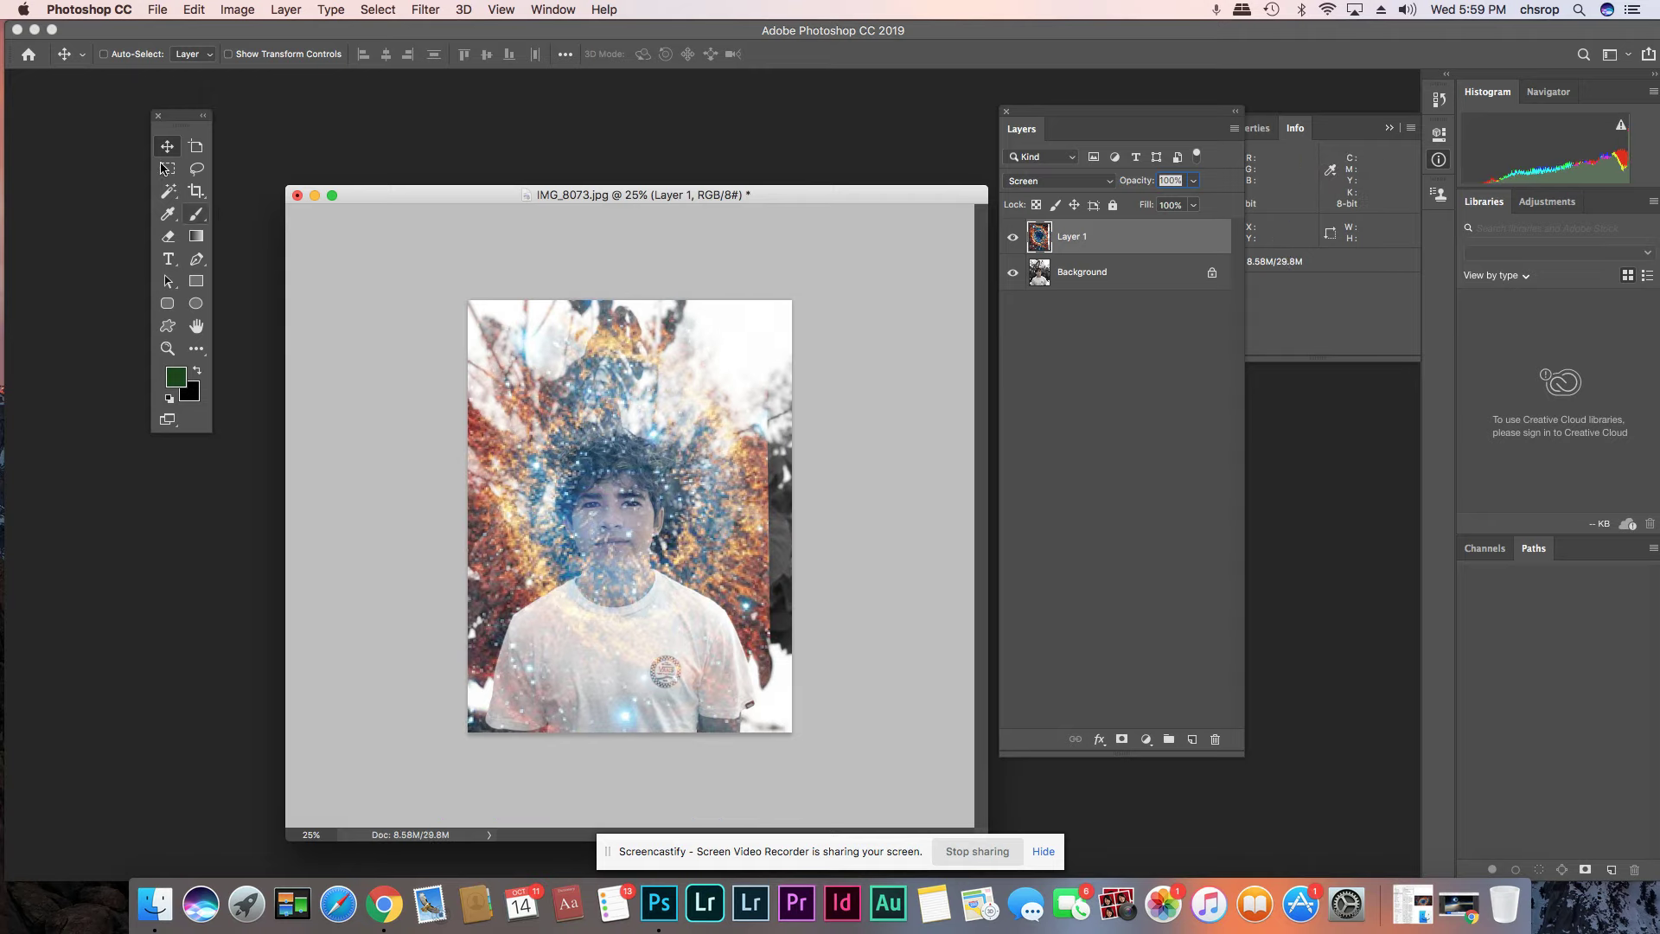
- Crop to a 4:5 portrait frame around the face and shoulders, then zoom in
{"action": "left_click", "coordinate": [196, 191]}
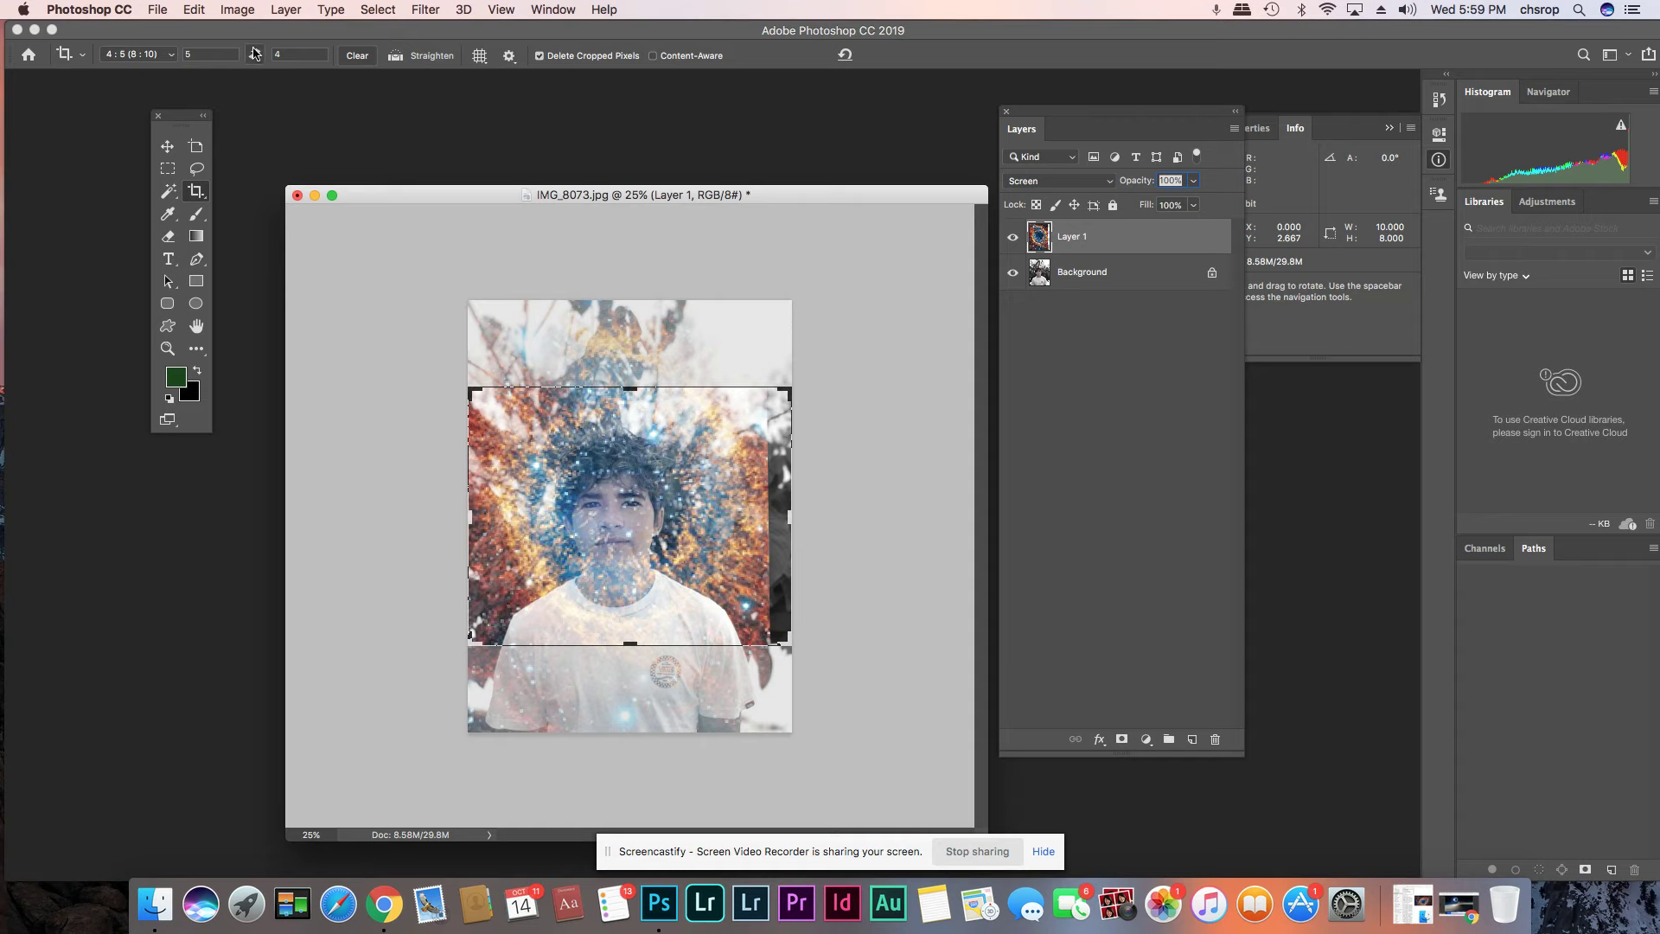
{"action": "left_click", "coordinate": [256, 54]}
{"action": "left_click_drag", "start_coordinate": [784, 317], "coordinate": [716, 371]}
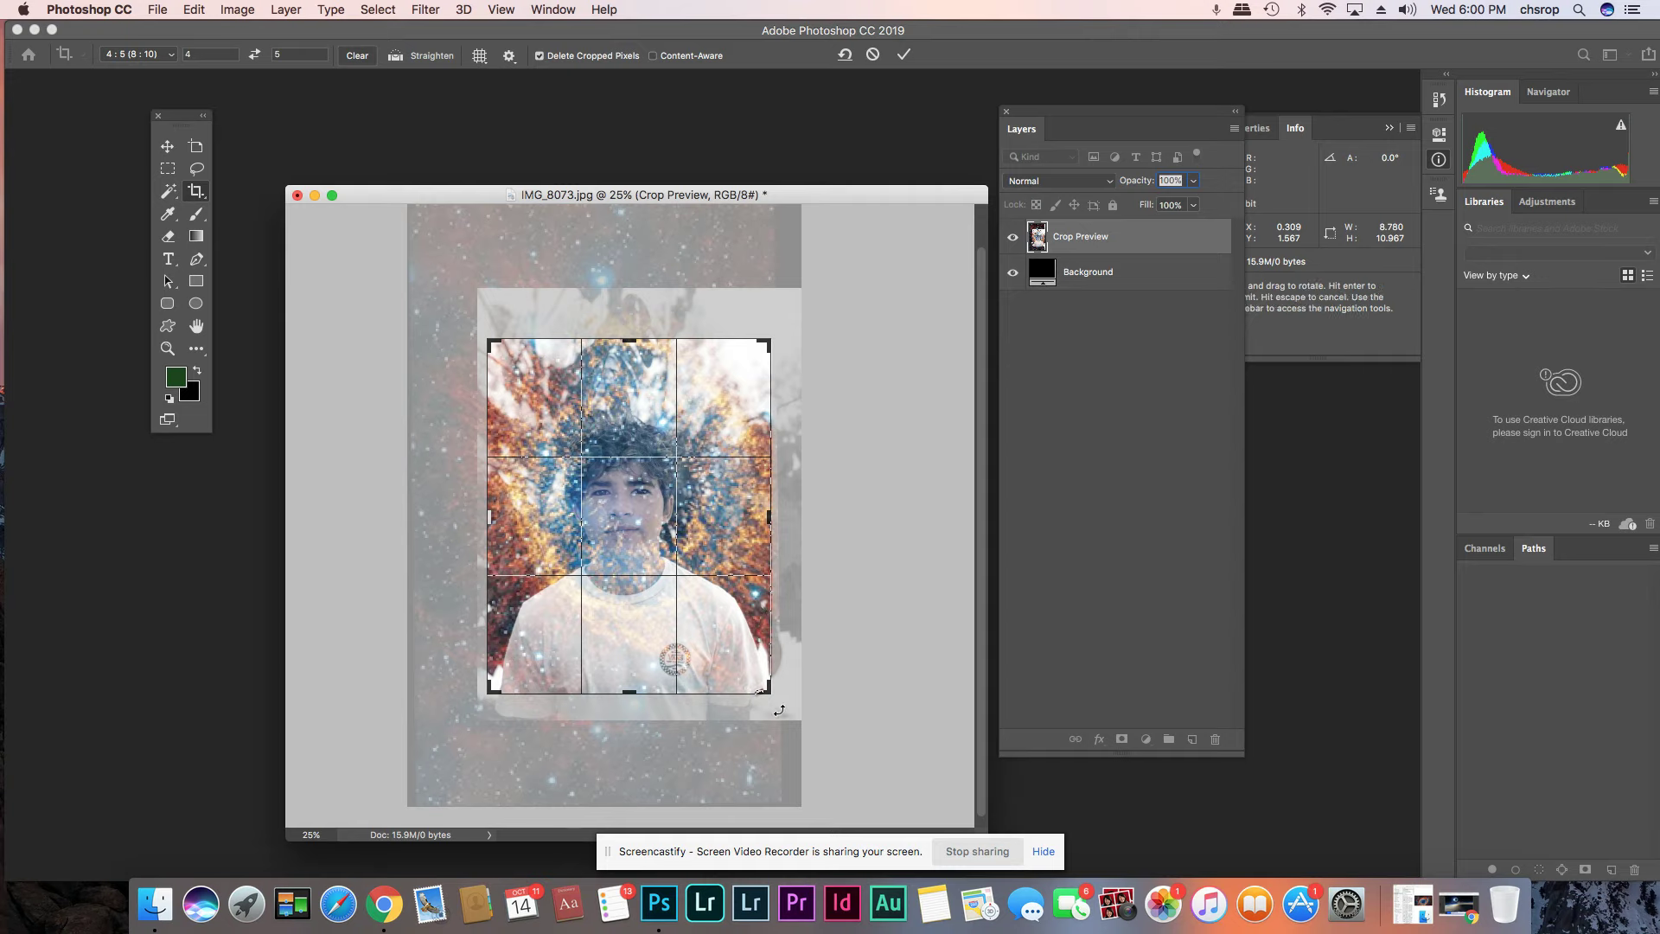
{"action": "left_click_drag", "start_coordinate": [767, 691], "coordinate": [734, 604]}
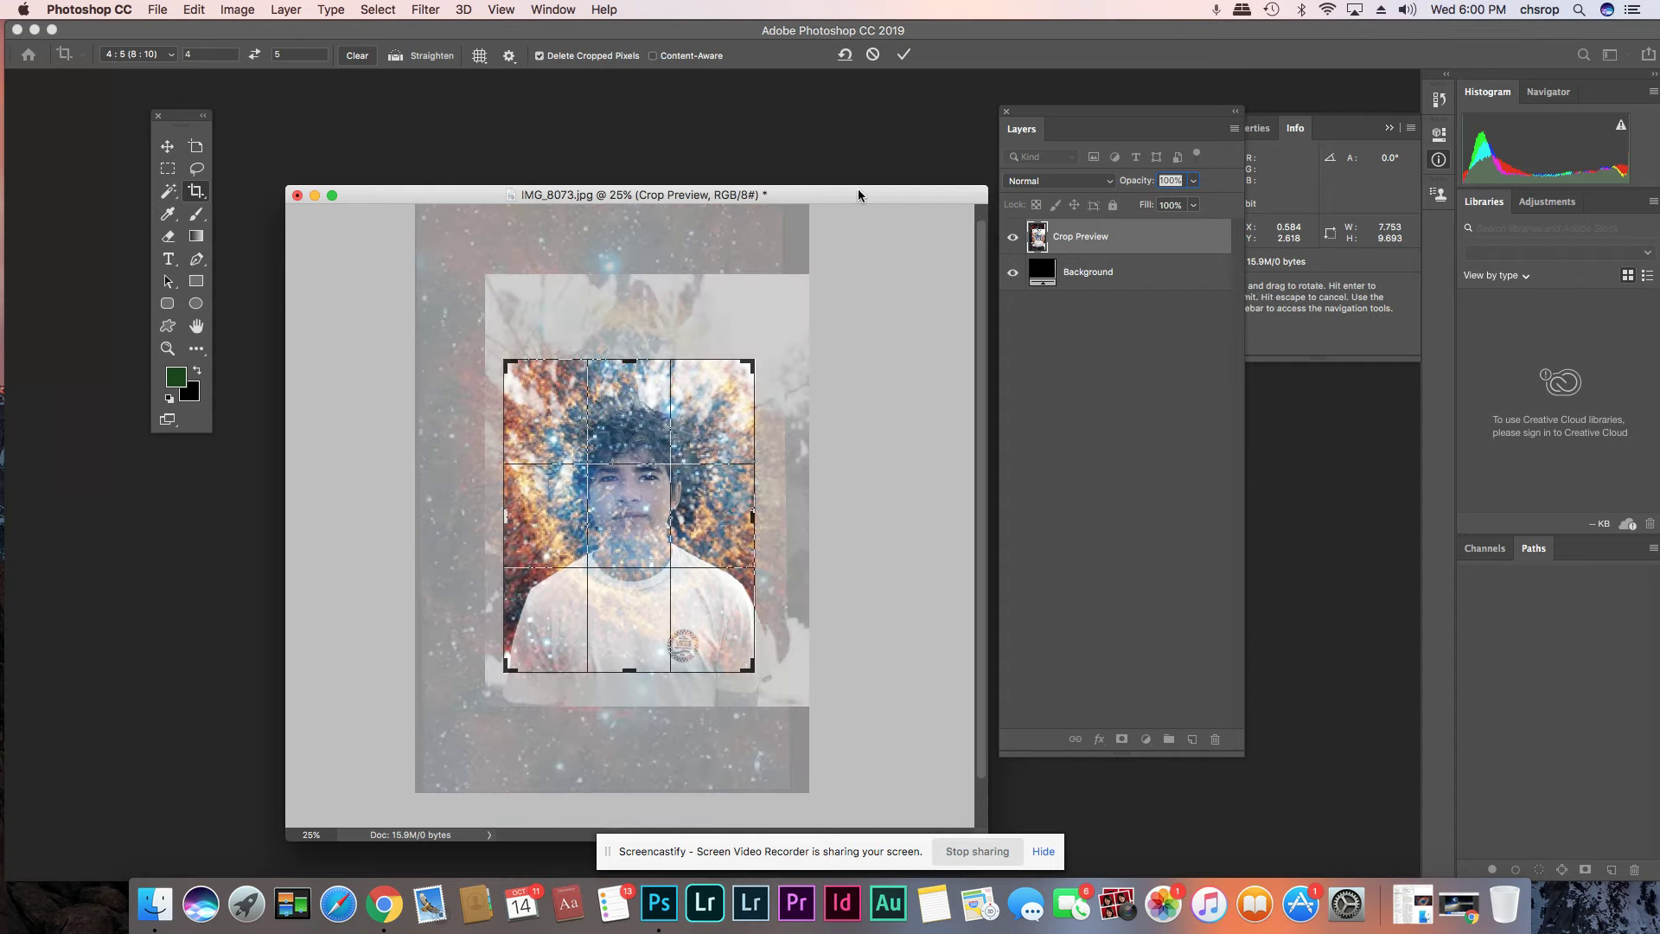
{"action": "left_click", "coordinate": [904, 54]}
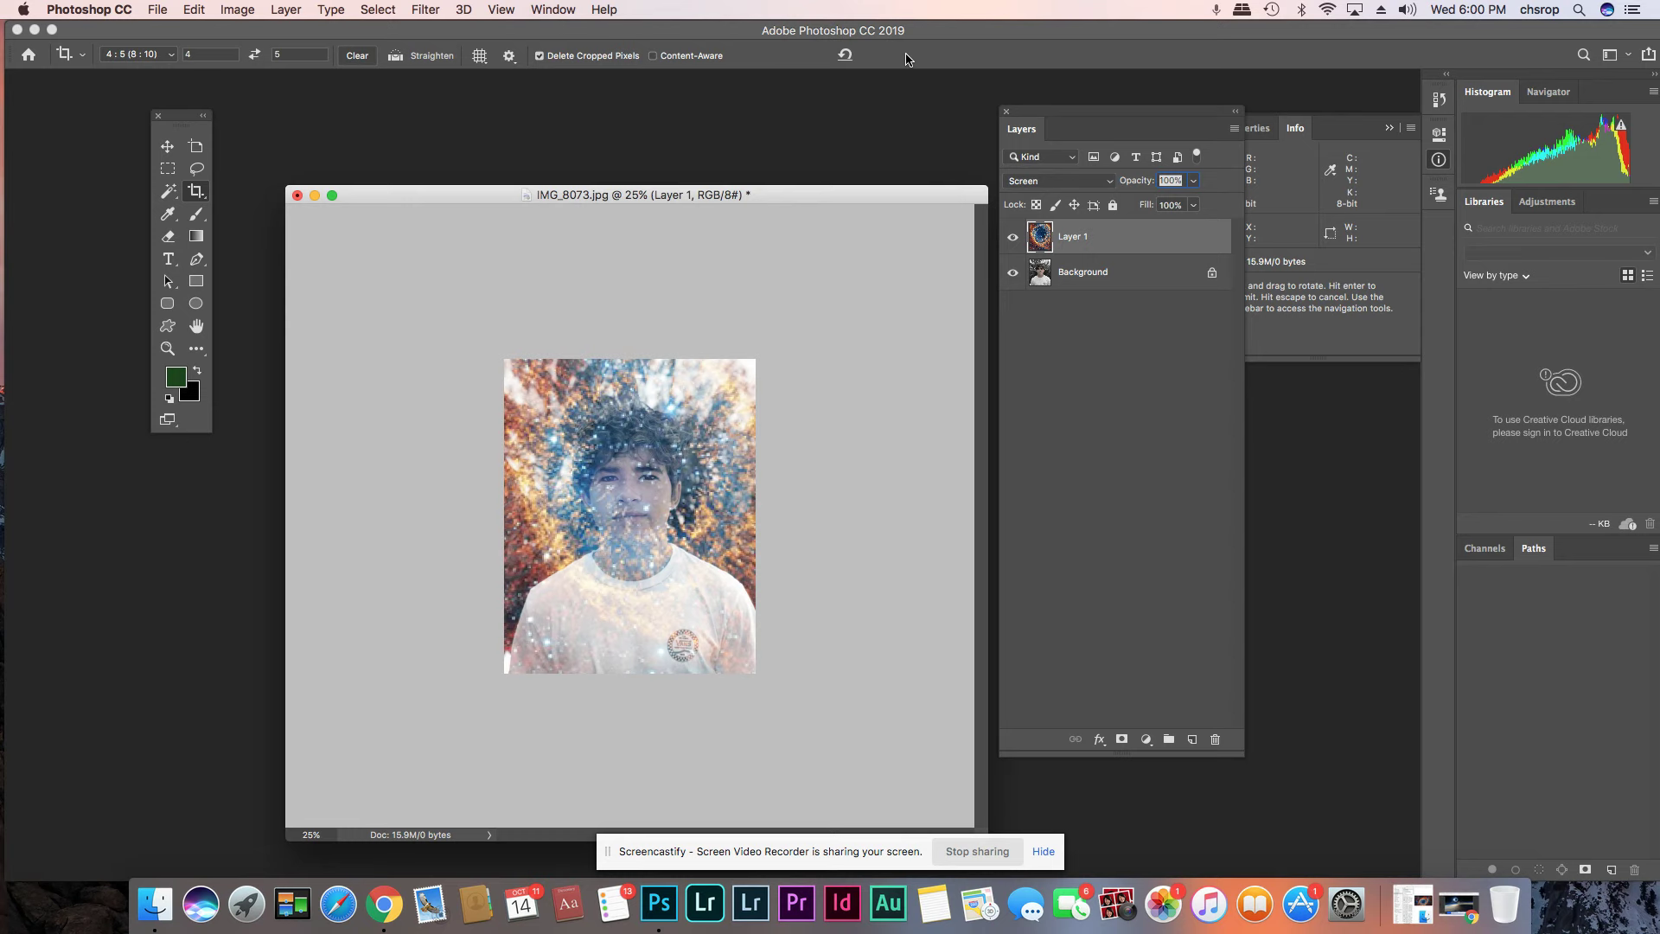
{"action": "key", "text": "super+equal"}
{"action": "key", "text": "super+equal"}
{"action": "key", "text": "super+equal"}
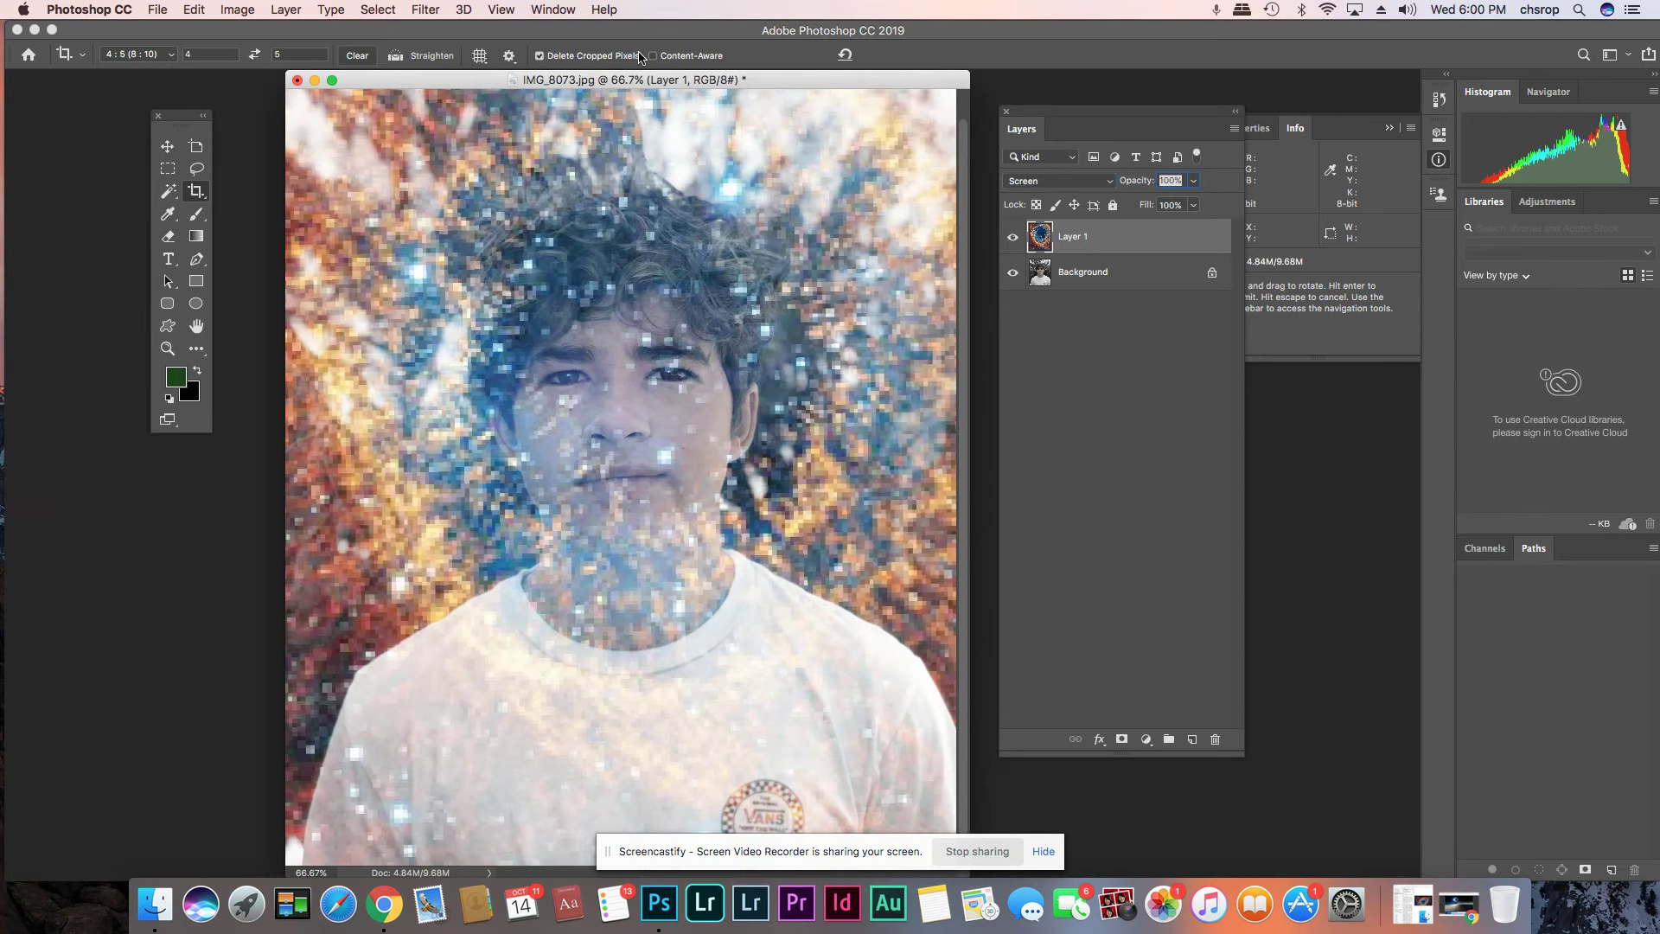
{"action": "left_click", "coordinate": [168, 150]}
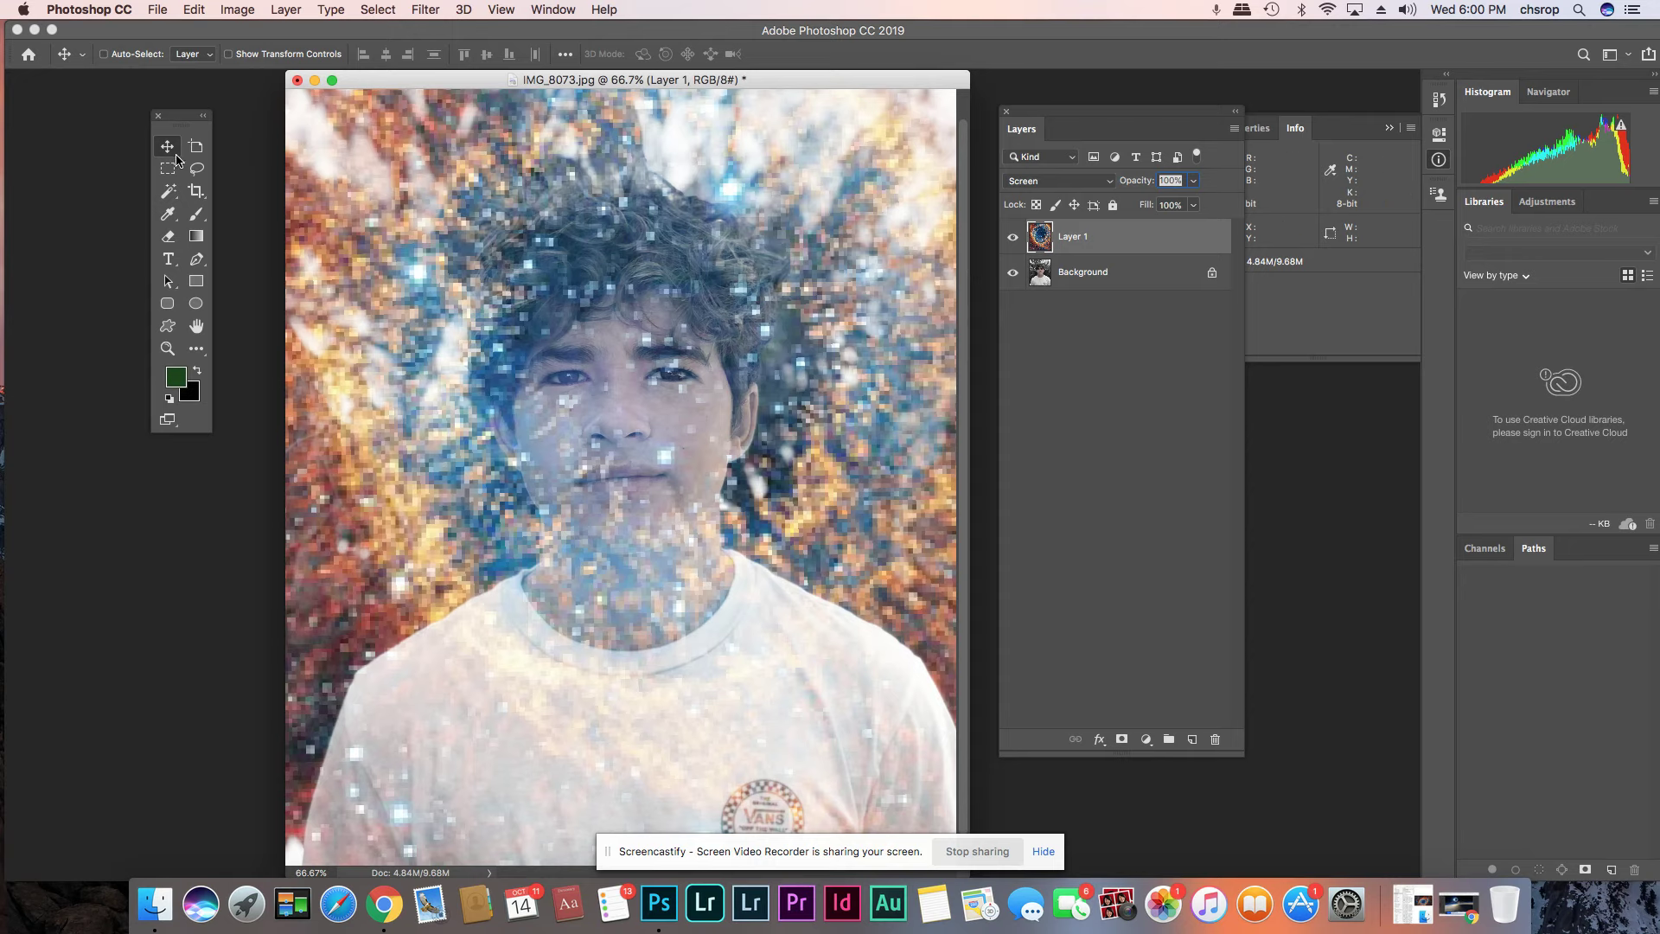
- Hide the Background, lasso a bright star on the nebula layer, and copy it
{"action": "left_click", "coordinate": [1013, 237]}
{"action": "left_click", "coordinate": [1013, 238]}
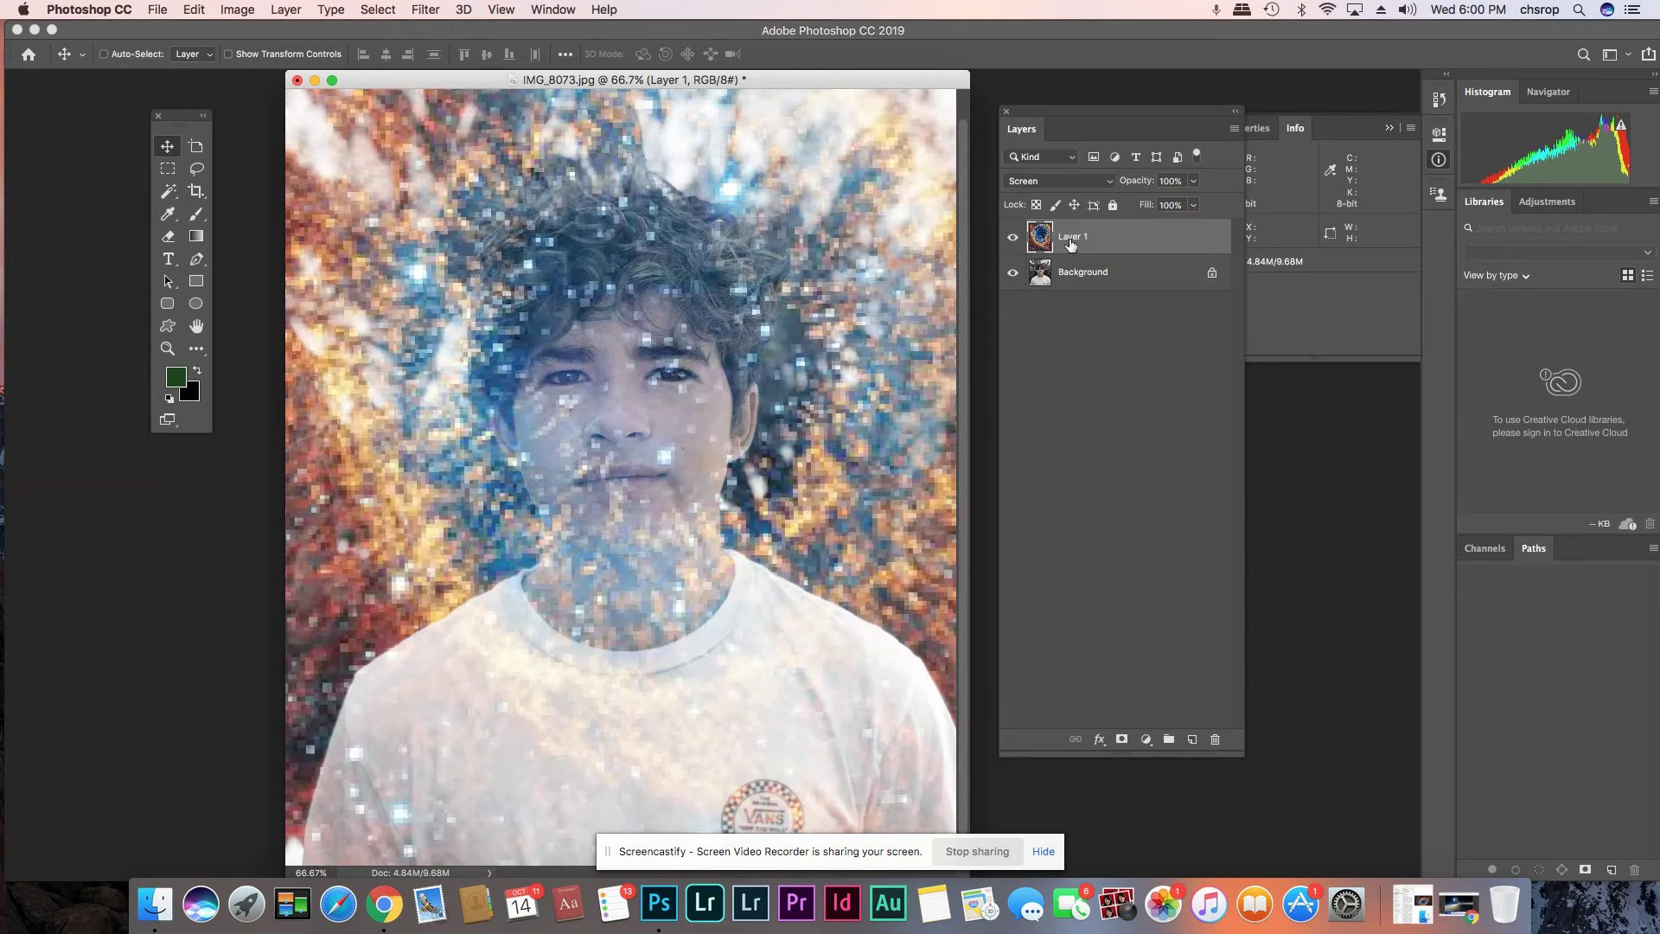
{"action": "left_click", "coordinate": [1013, 273]}
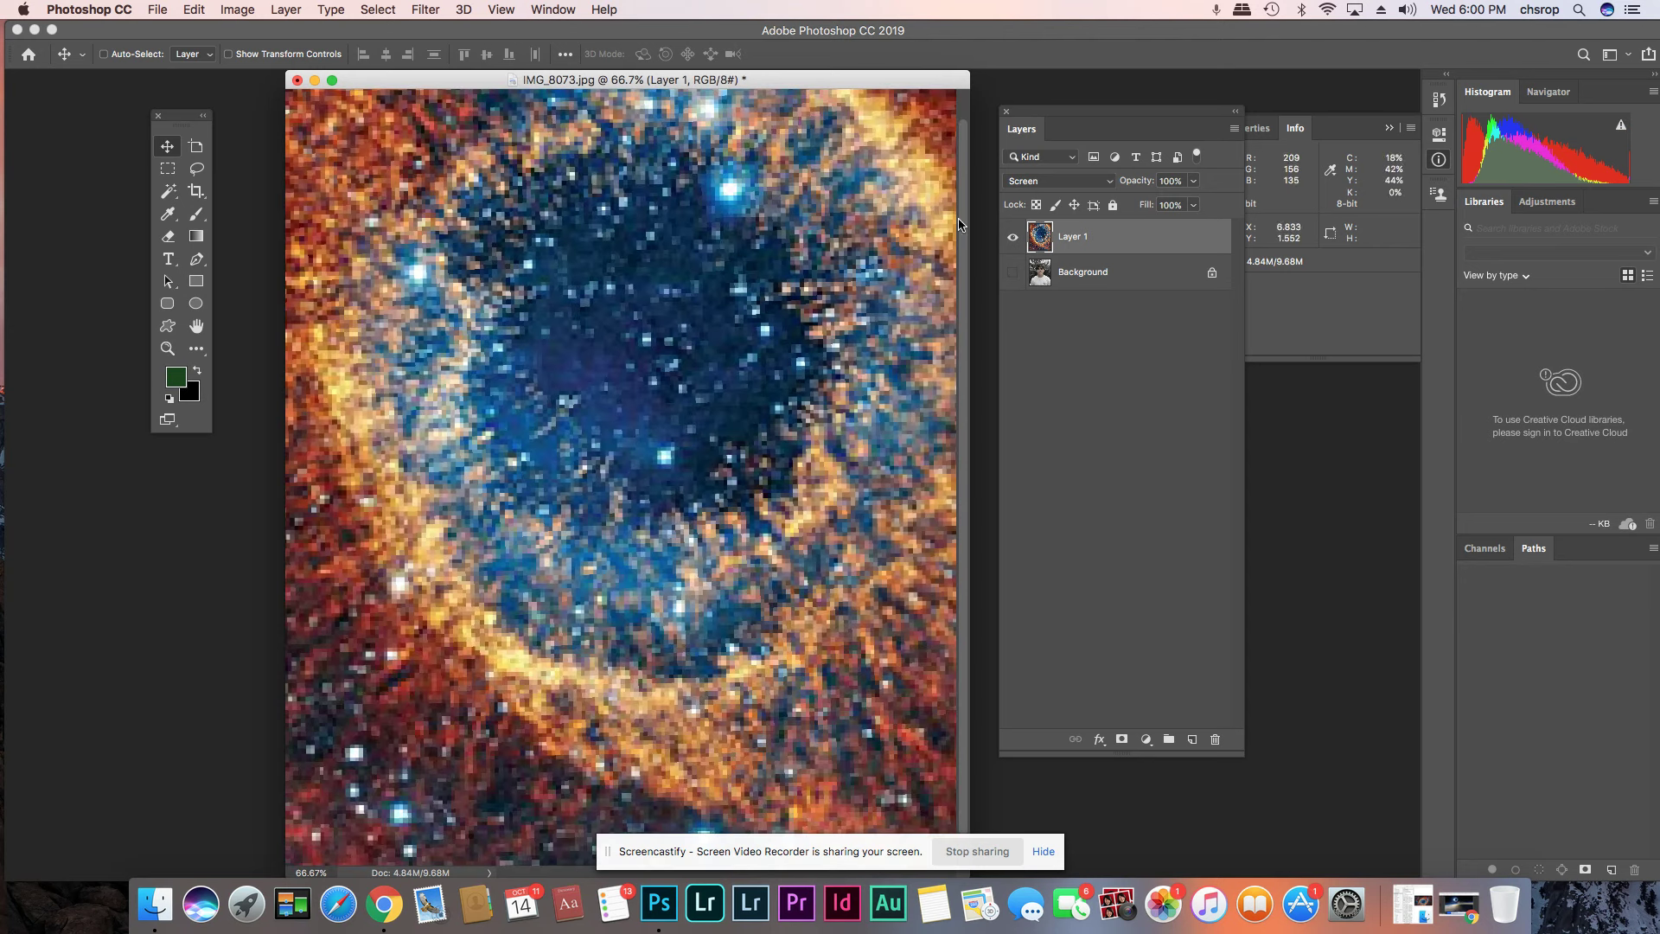
{"action": "left_click", "coordinate": [196, 168]}
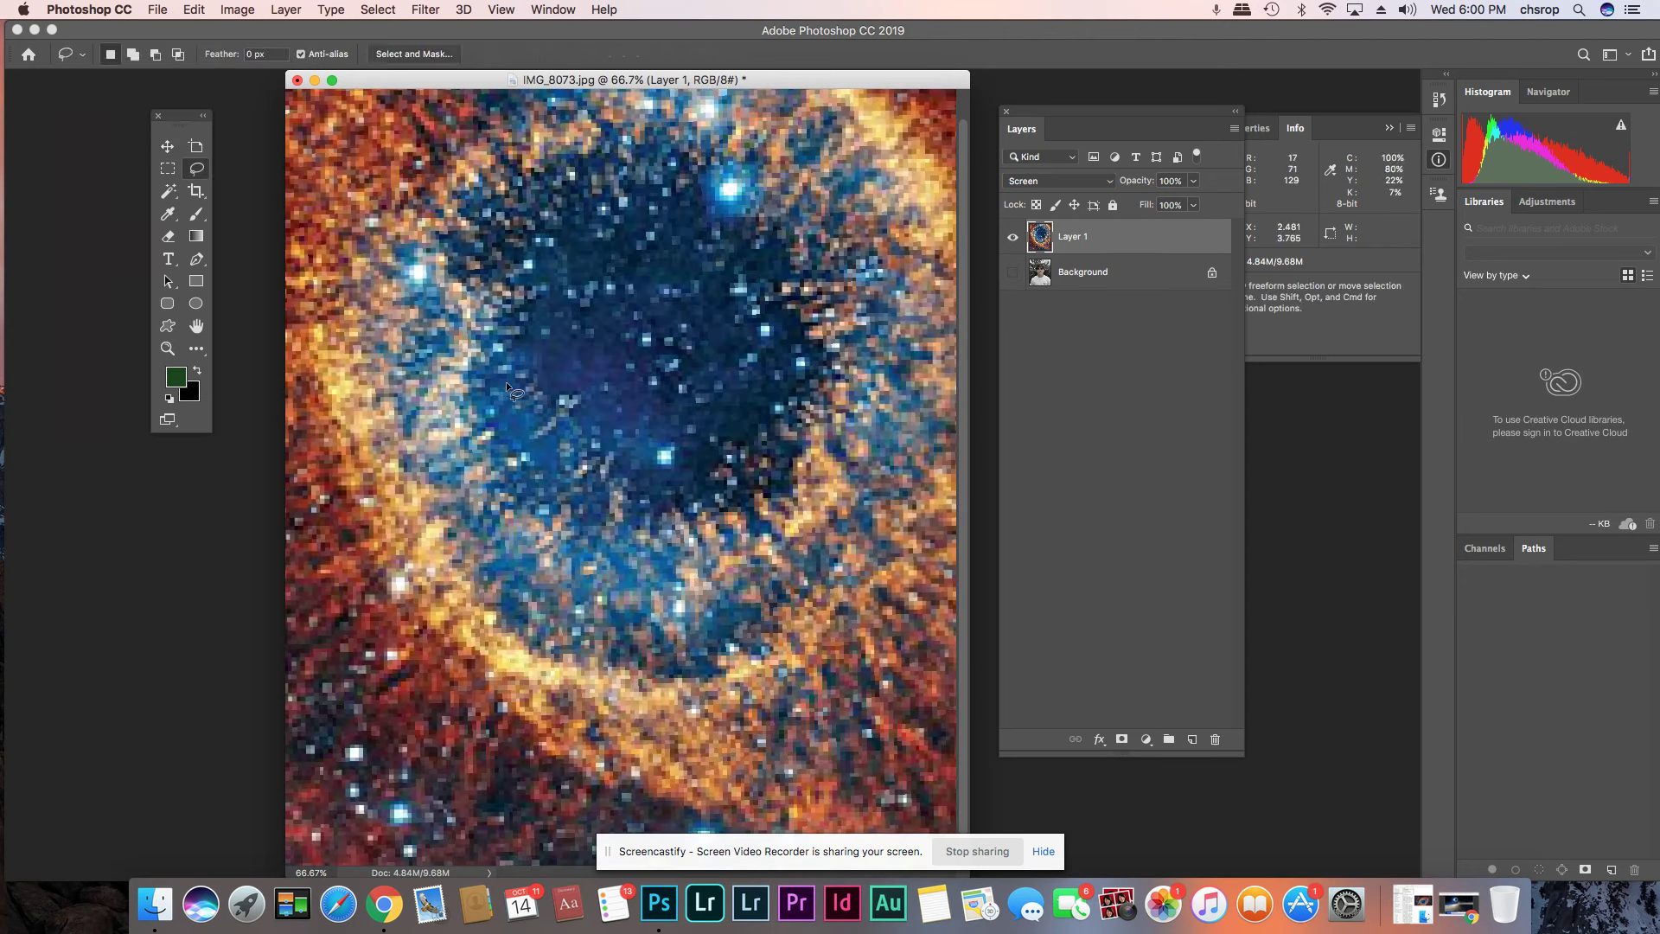
{"action": "mouse_move", "coordinate": [672, 444]}
{"action": "left_mouse_down"}
{"action": "mouse_move", "coordinate": [657, 466]}
{"action": "mouse_move", "coordinate": [683, 455]}
{"action": "mouse_move", "coordinate": [673, 445]}
{"action": "left_mouse_up"}
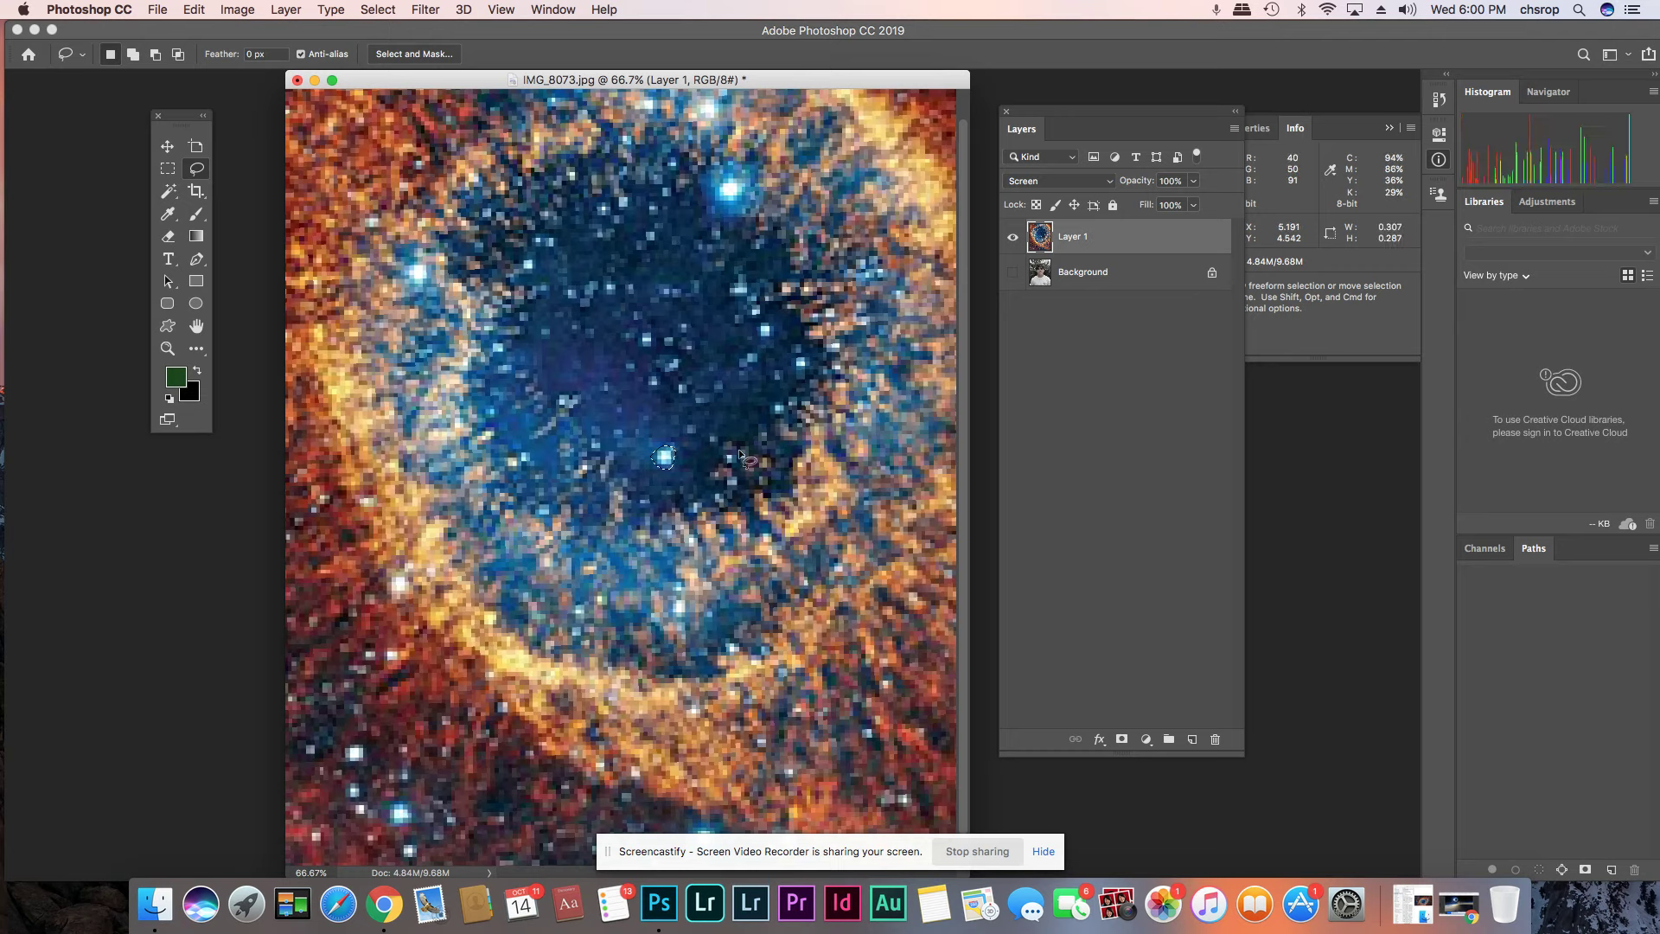
{"action": "left_click", "coordinate": [194, 10]}
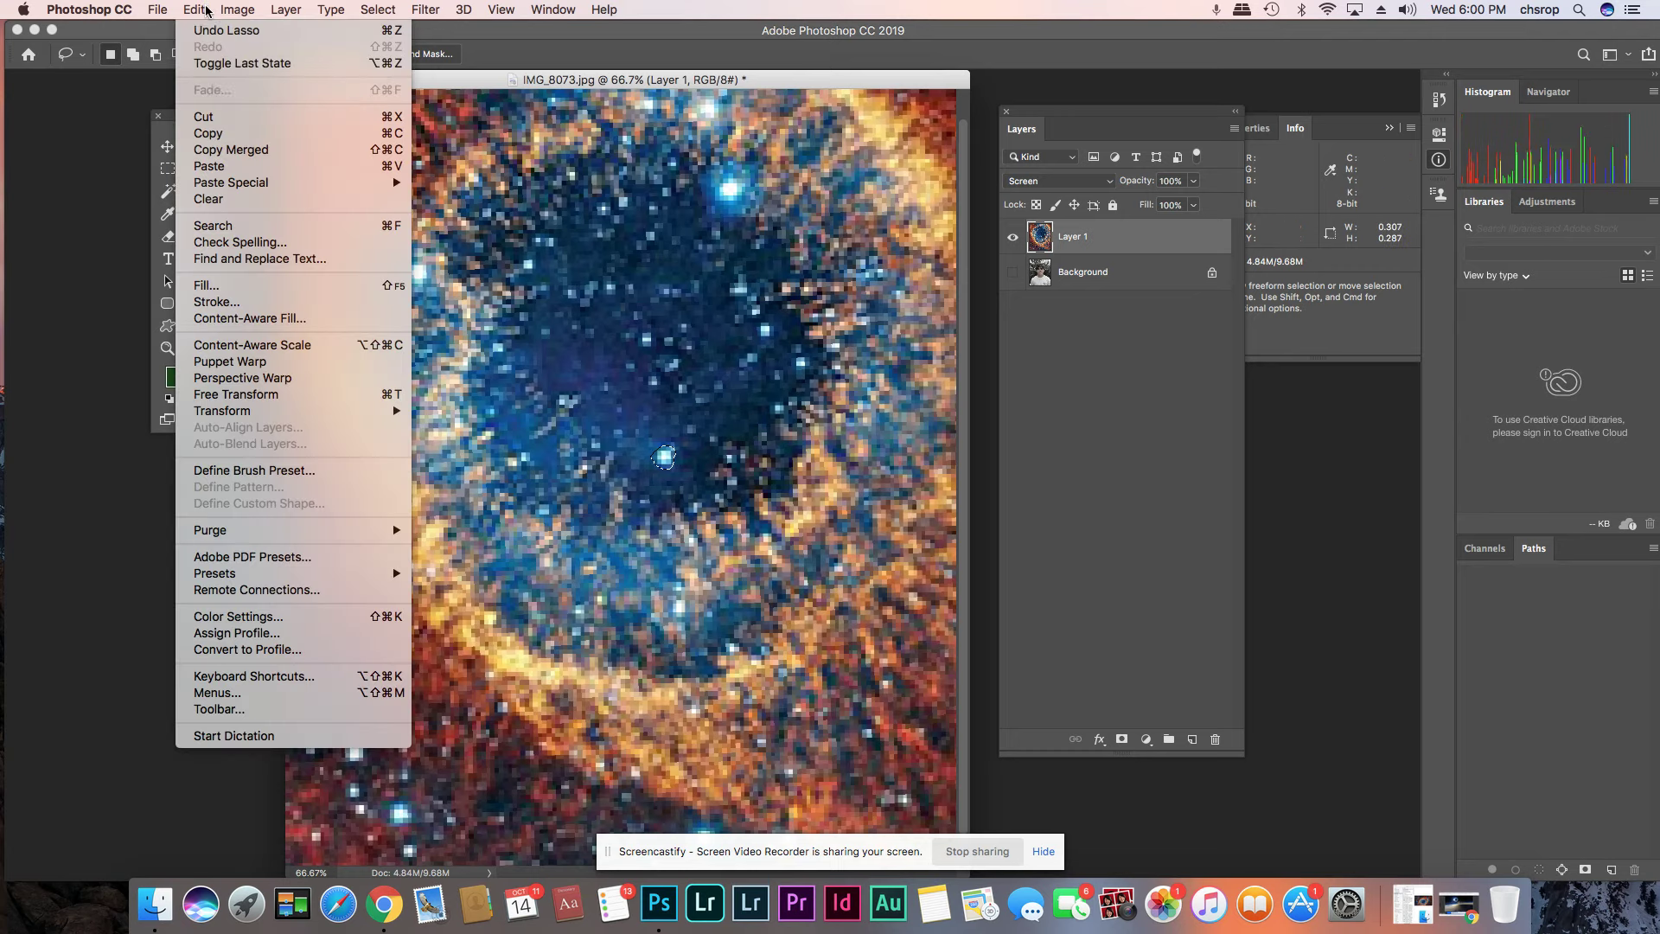
{"action": "left_click", "coordinate": [222, 134]}
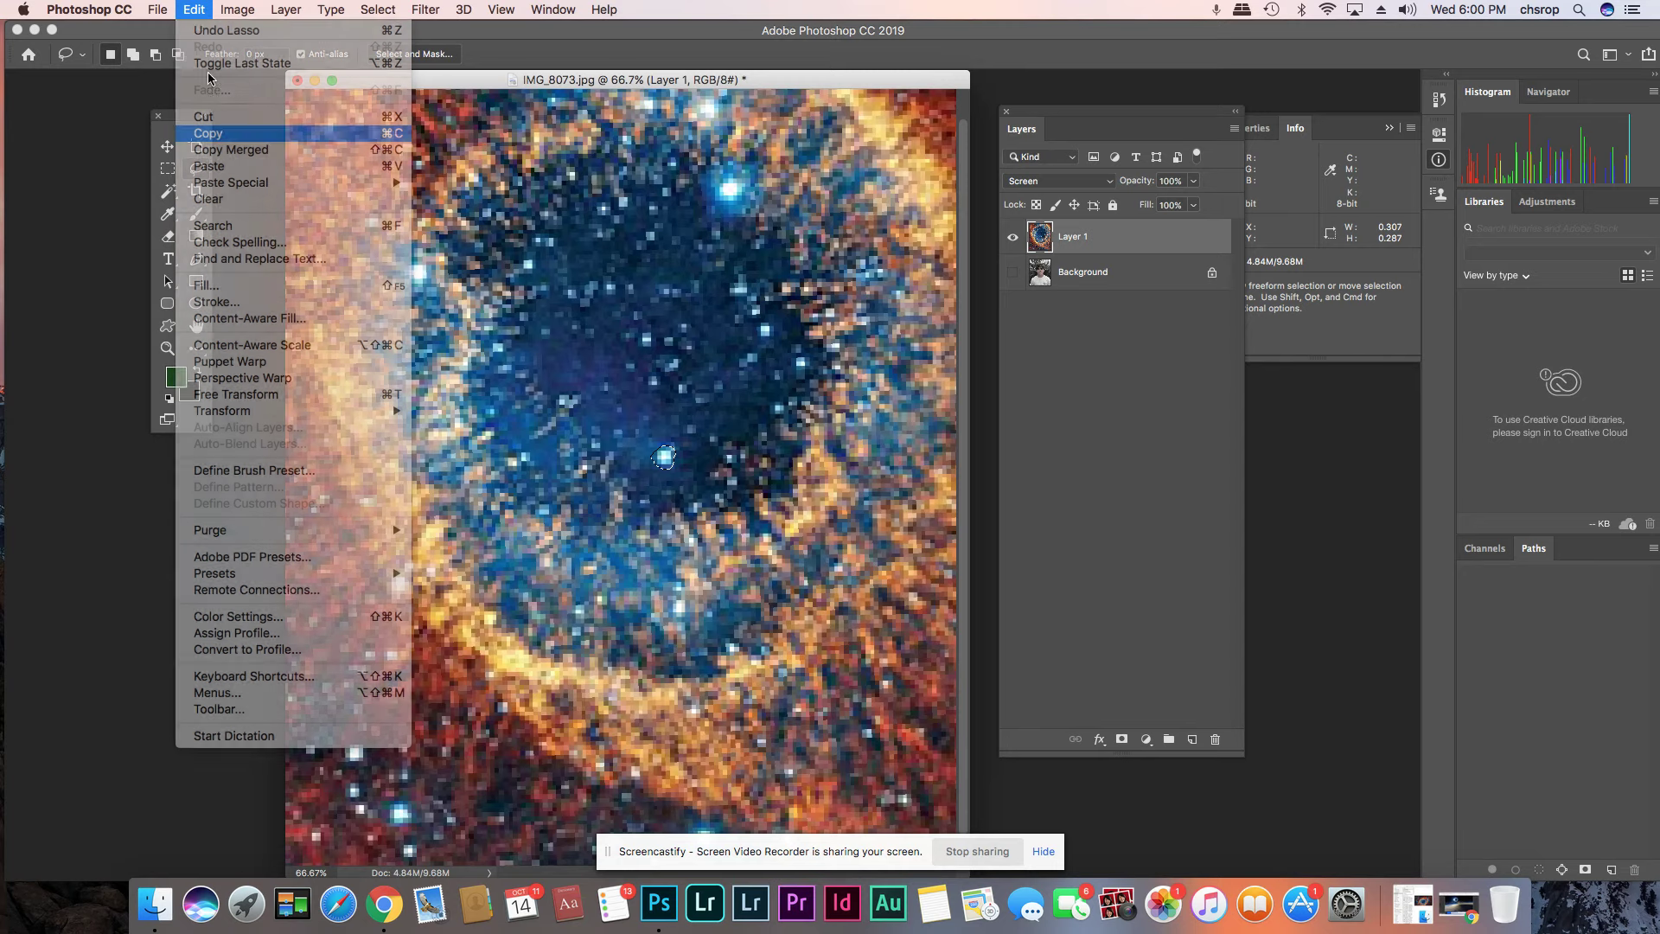
- Paste the star as Layer 2, show the Background, and move it onto the eye
{"action": "left_click", "coordinate": [194, 10]}
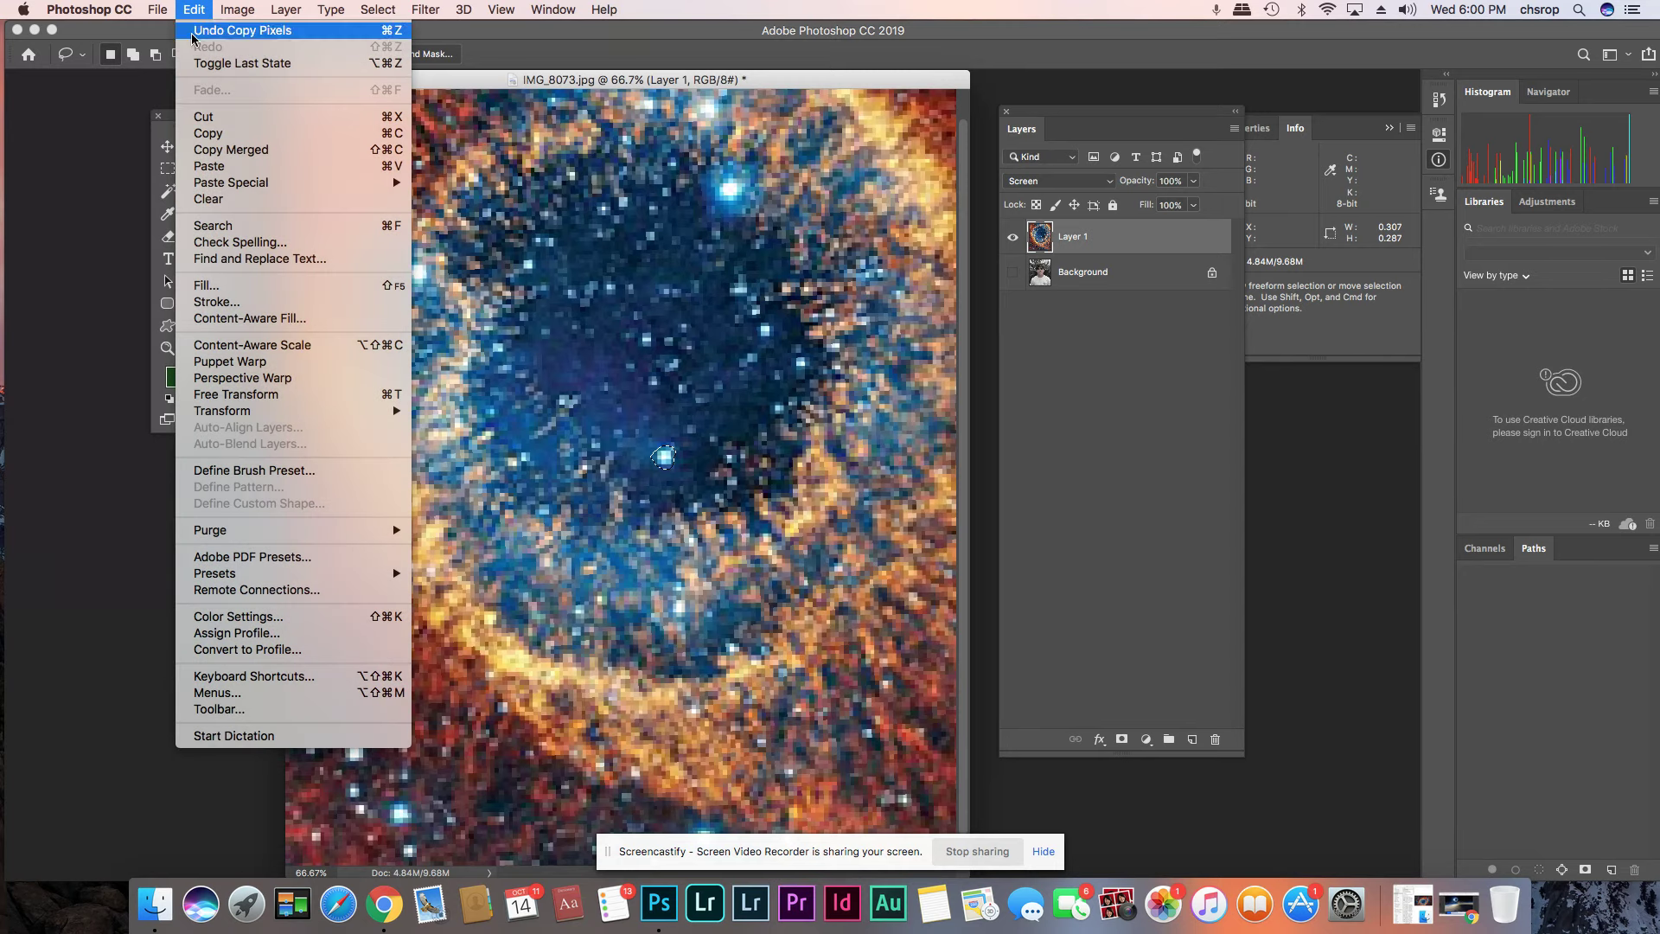
{"action": "left_click", "coordinate": [233, 166]}
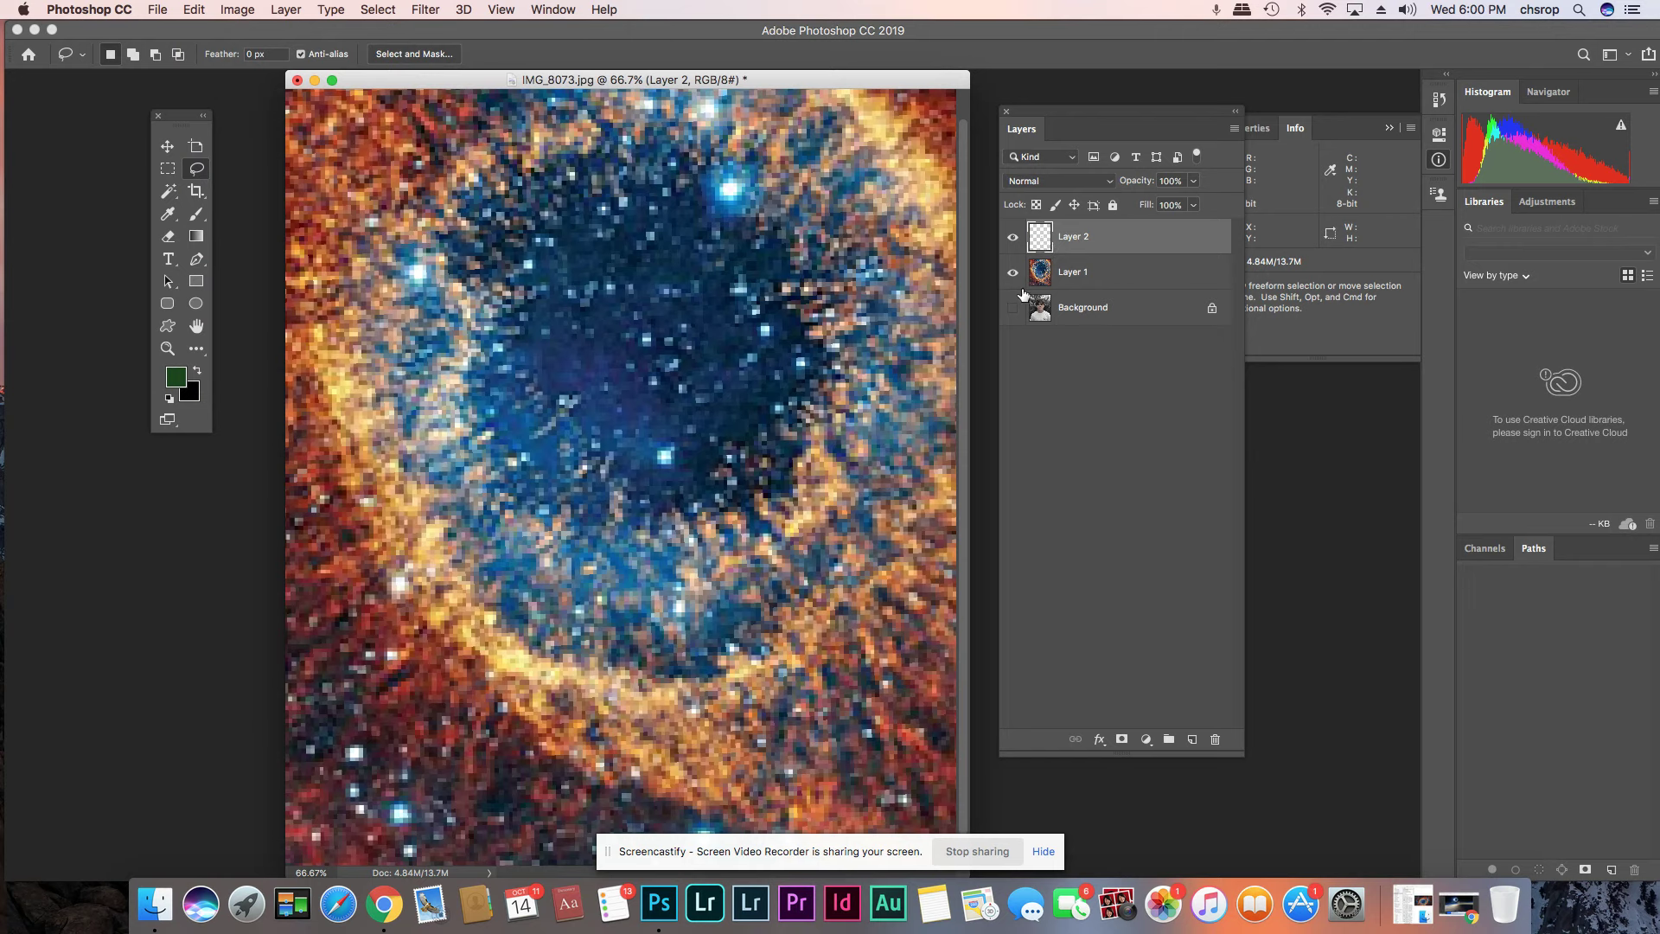
{"action": "left_click", "coordinate": [1014, 307]}
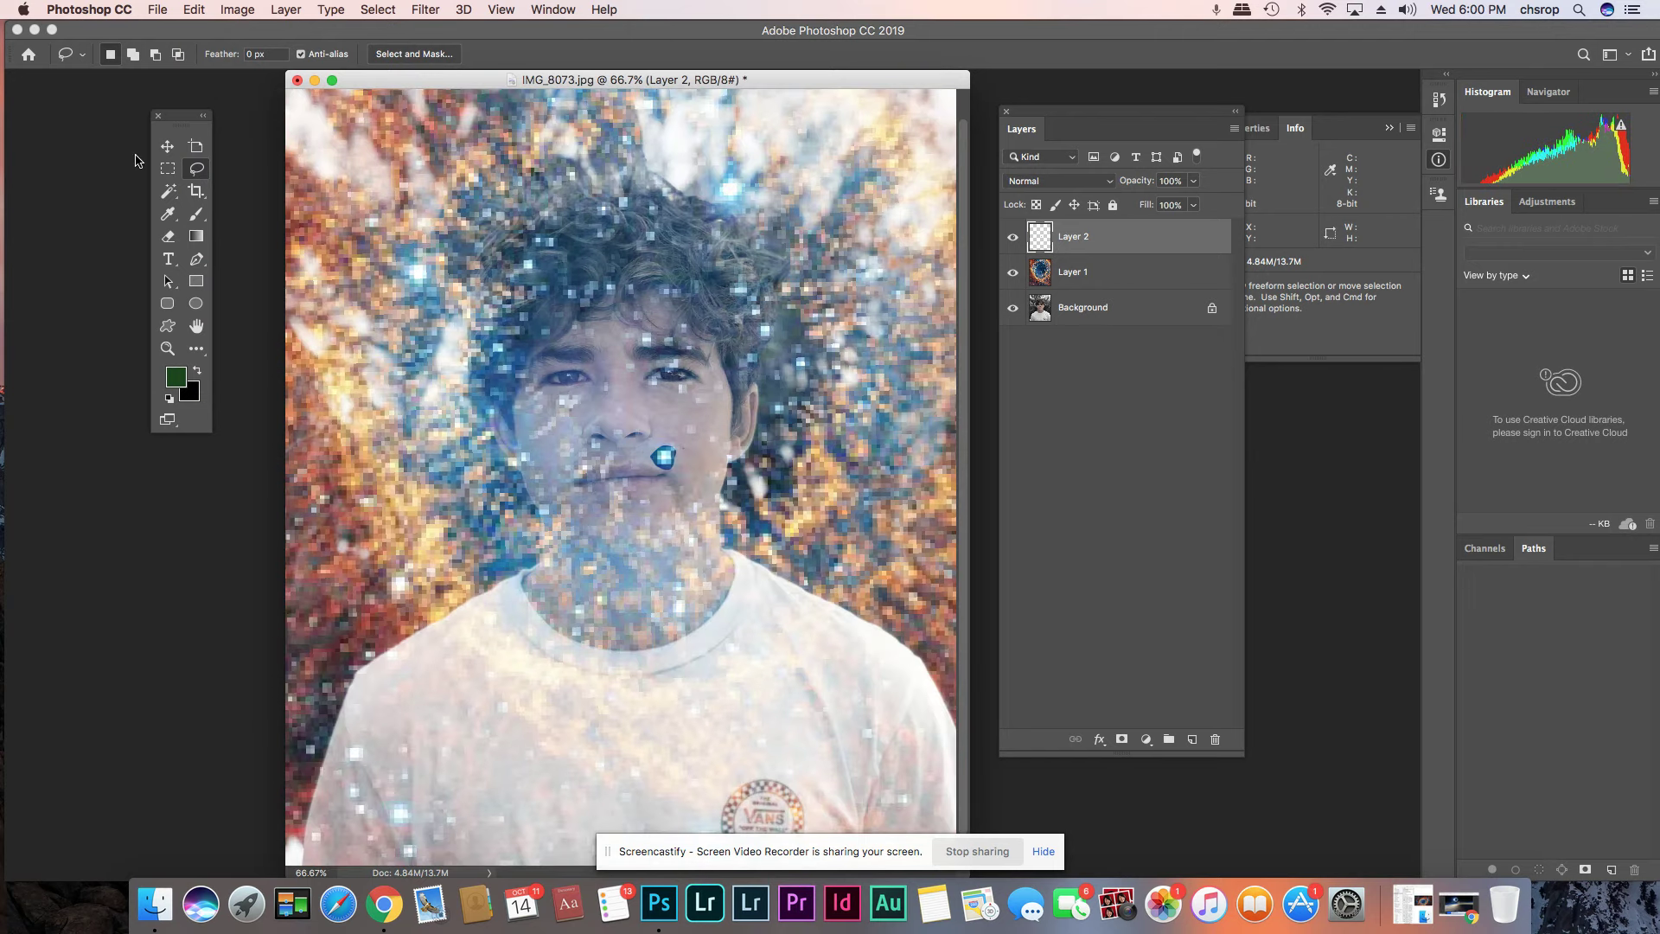
{"action": "left_click", "coordinate": [164, 150]}
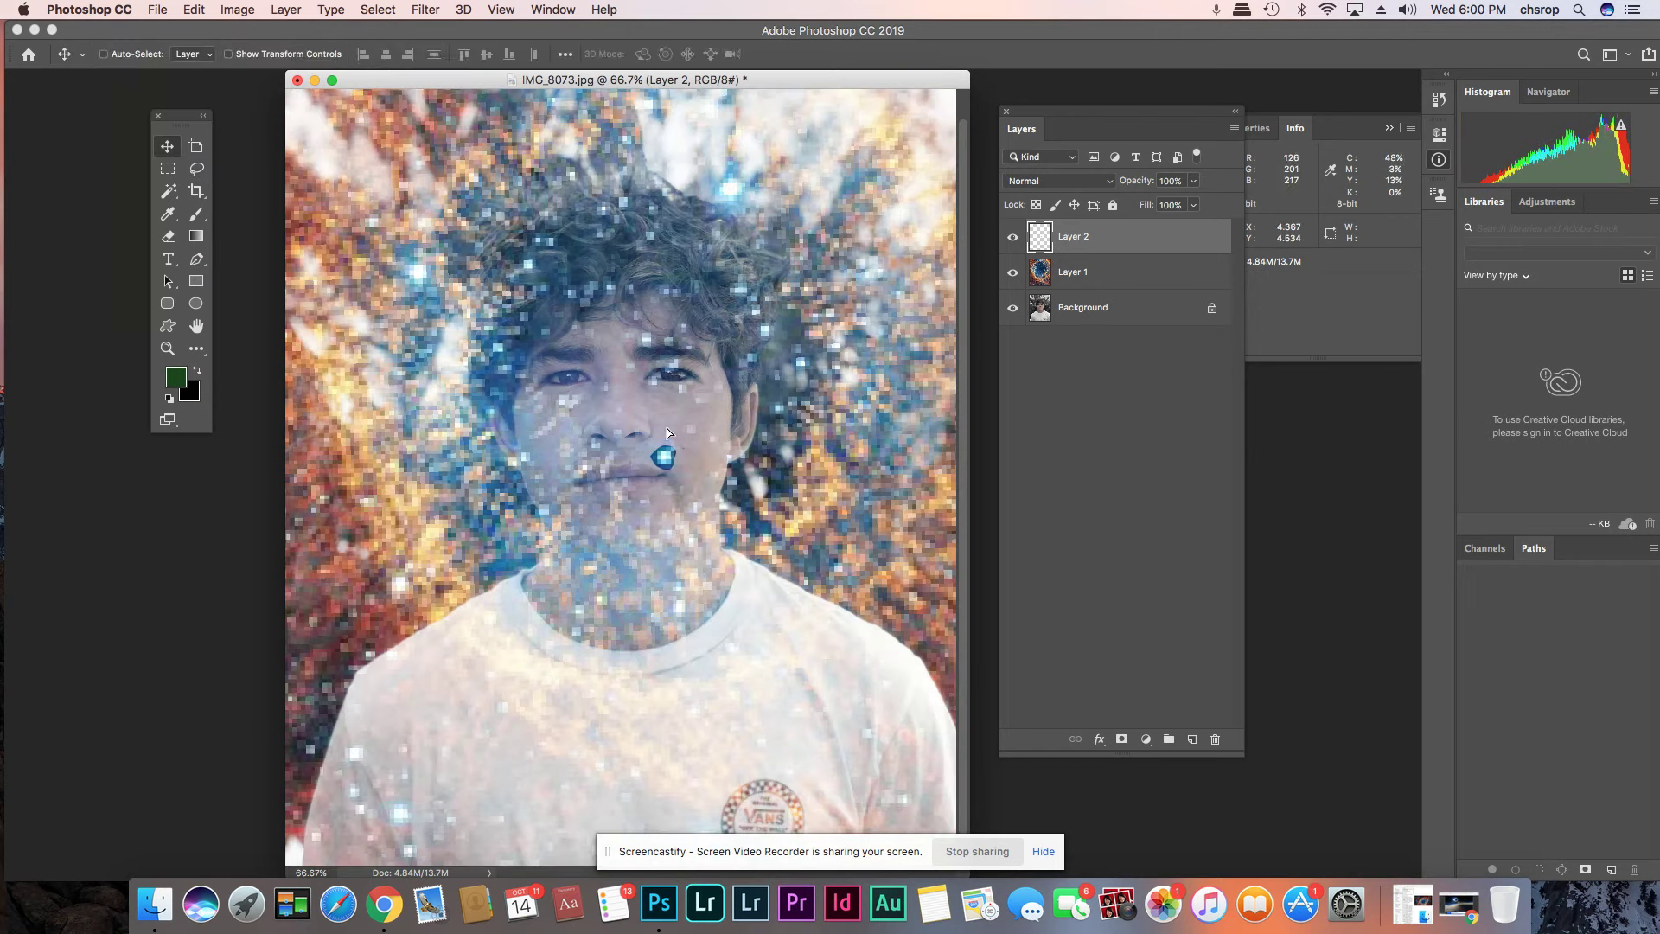
{"action": "left_click_drag", "start_coordinate": [666, 457], "coordinate": [677, 371]}
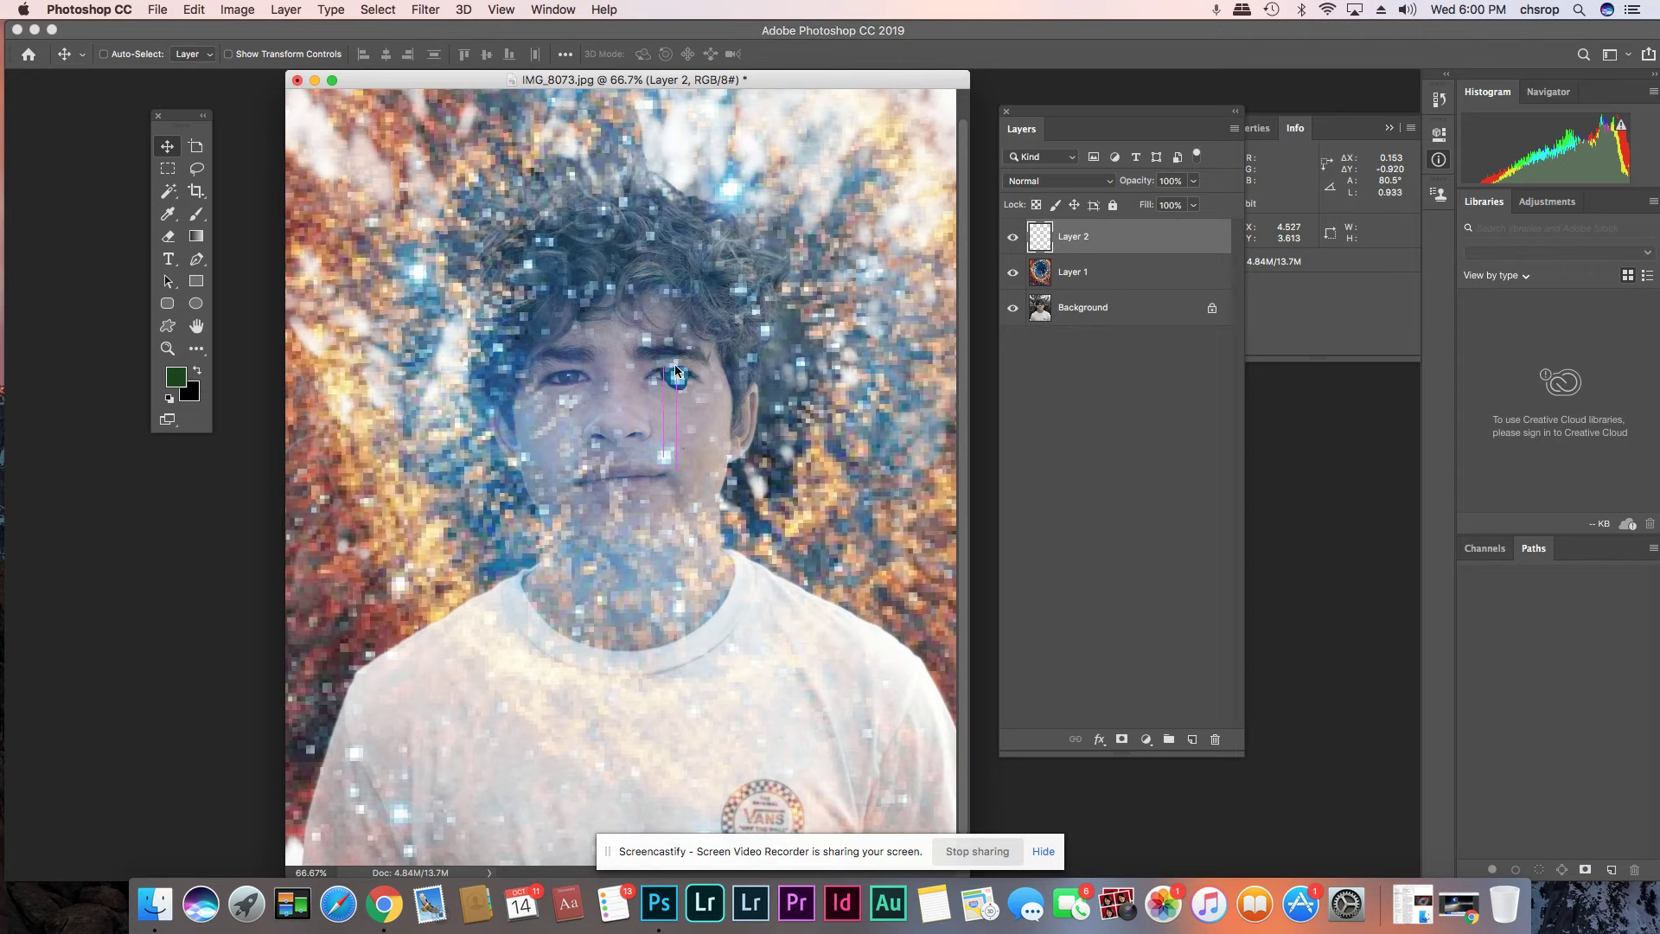
{"action": "key", "text": "super+equal"}
{"action": "key", "text": "super+equal"}
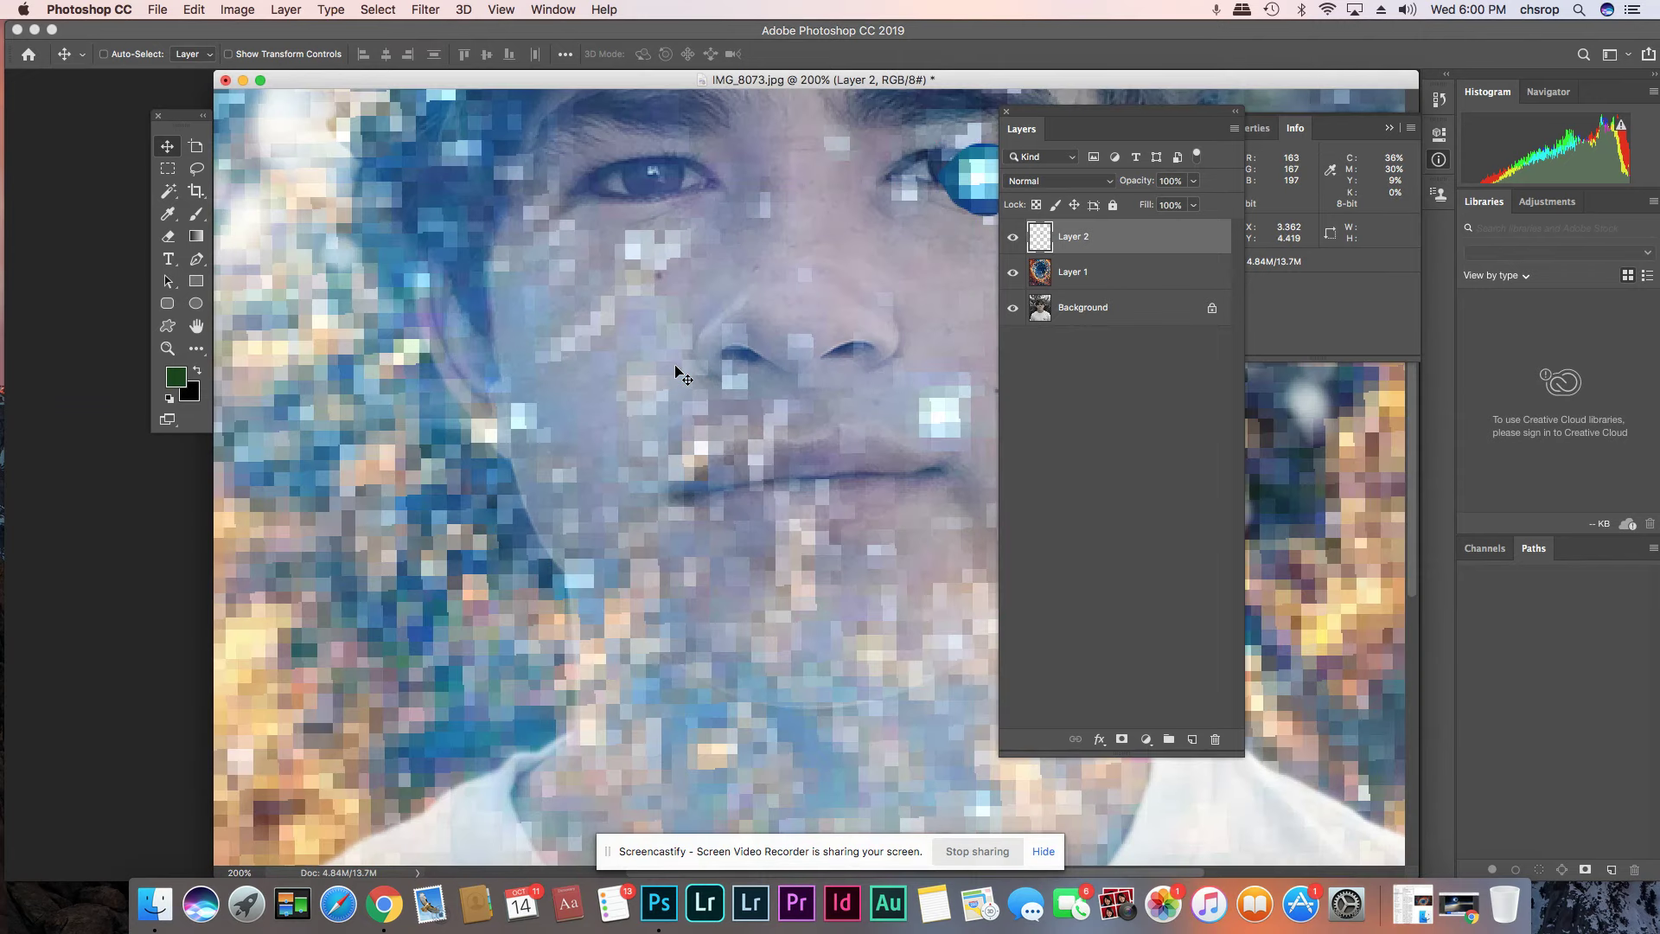
{"action": "key", "text": "super+minus"}
{"action": "key", "text": "super+minus"}
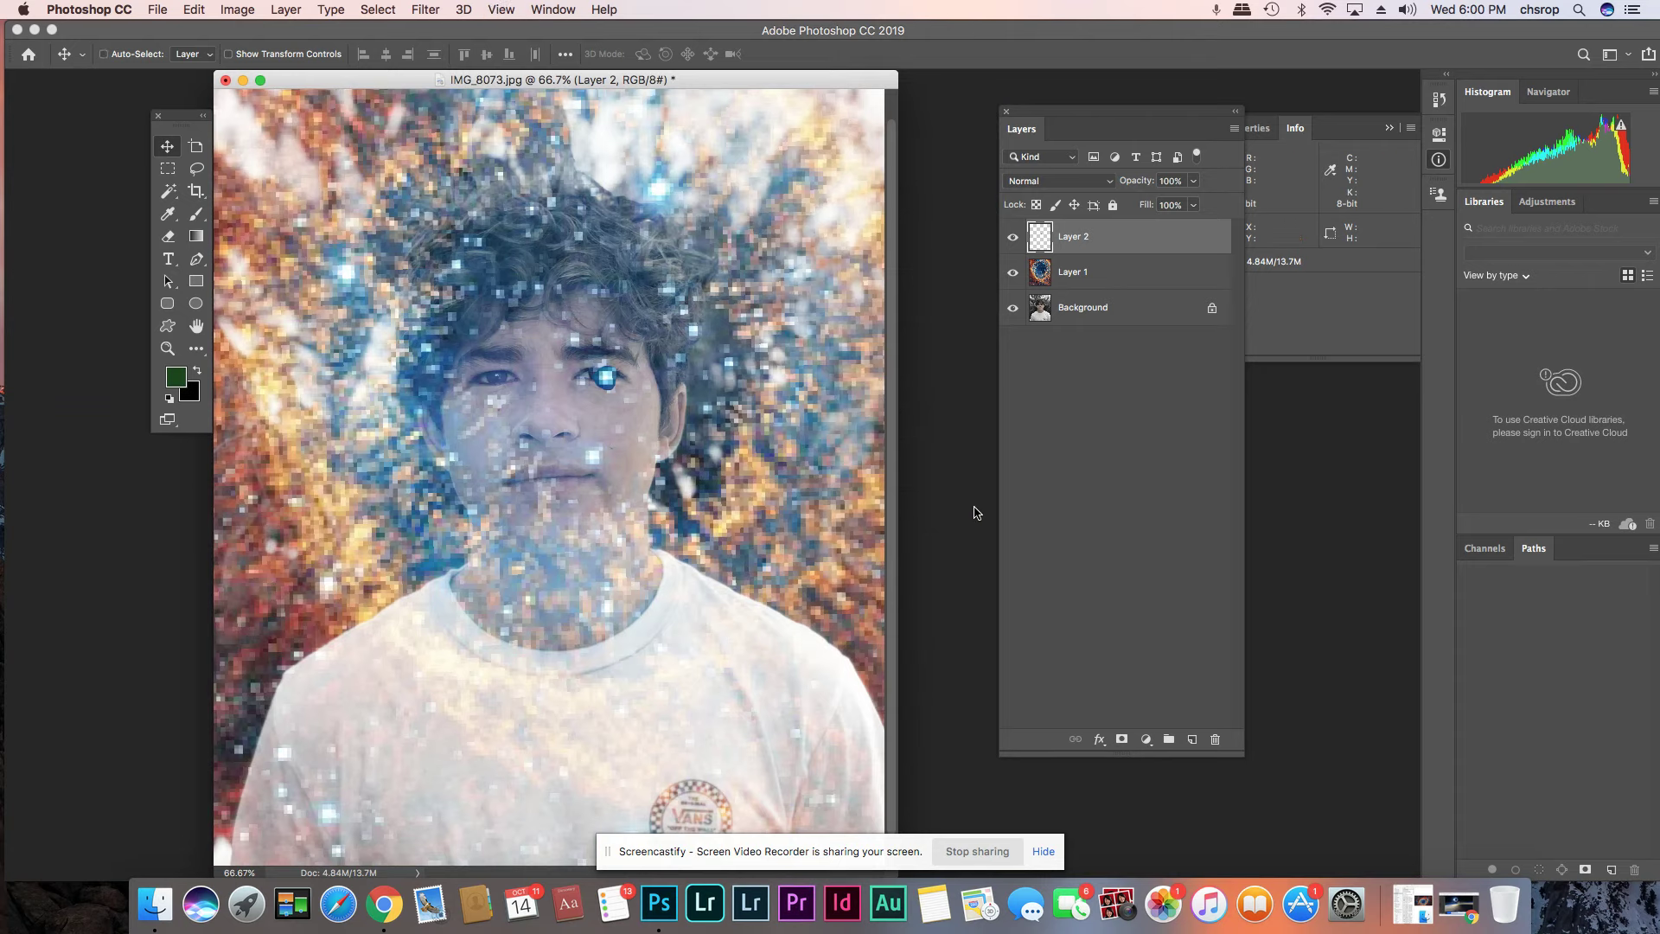
{"action": "key", "text": "super+equal"}
{"action": "key", "text": "super+equal"}
{"action": "key", "text": "super+minus"}
{"action": "key", "text": "super+minus"}
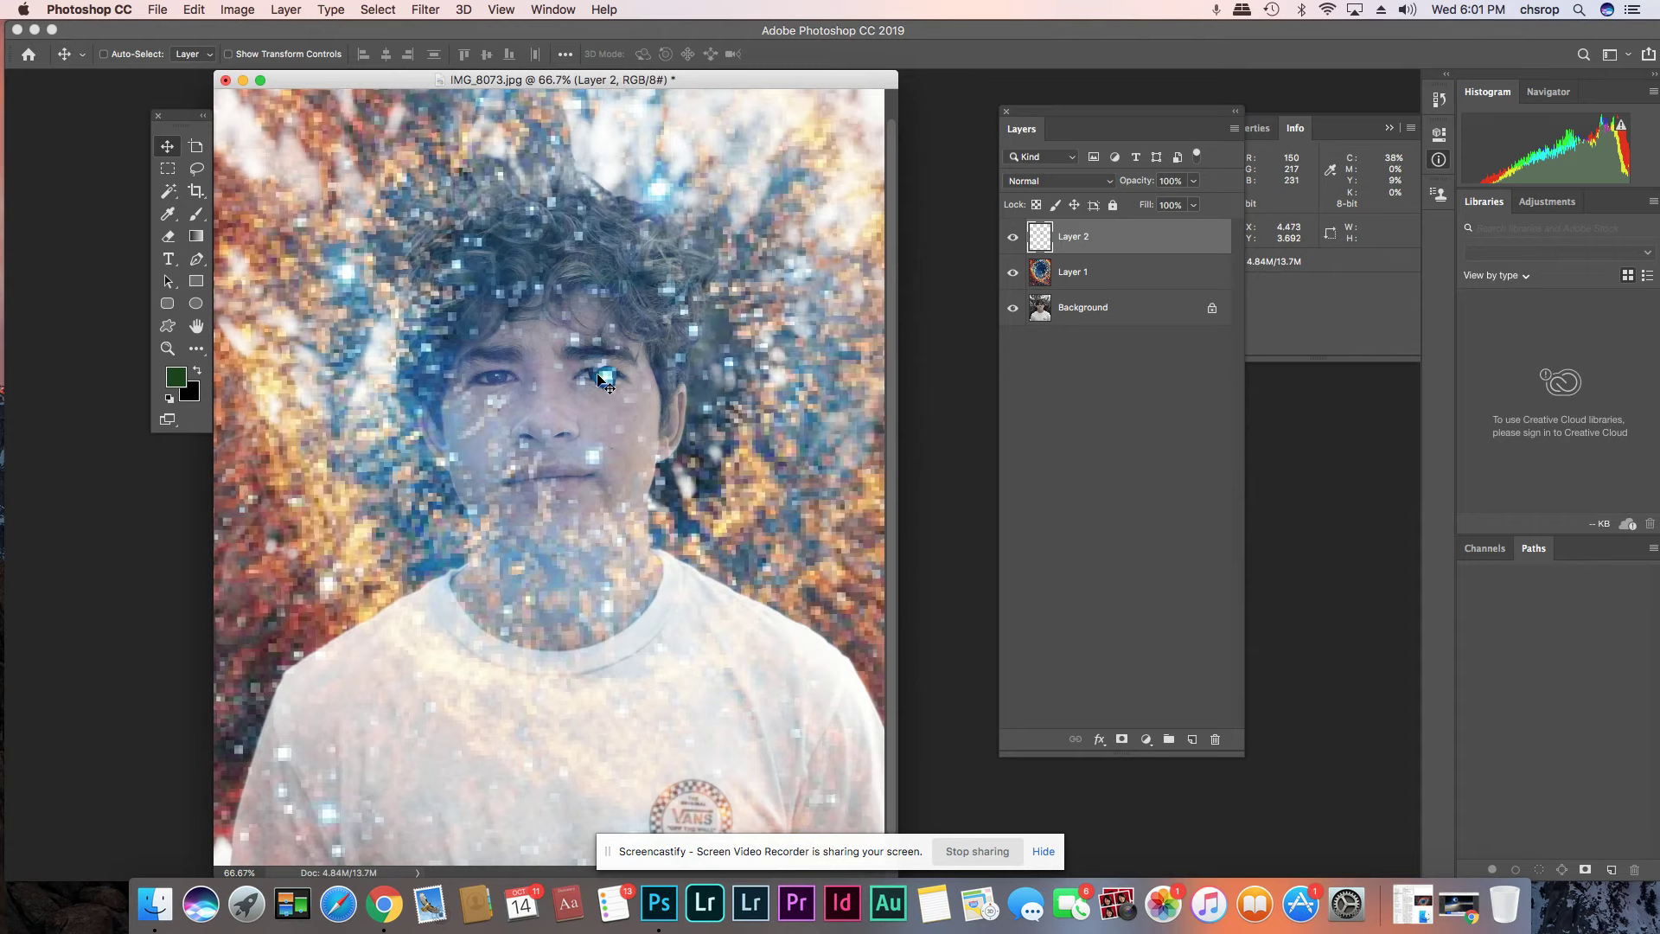
- Open space.jpeg from the Desktop as a second document
{"action": "left_click", "coordinate": [158, 10]}
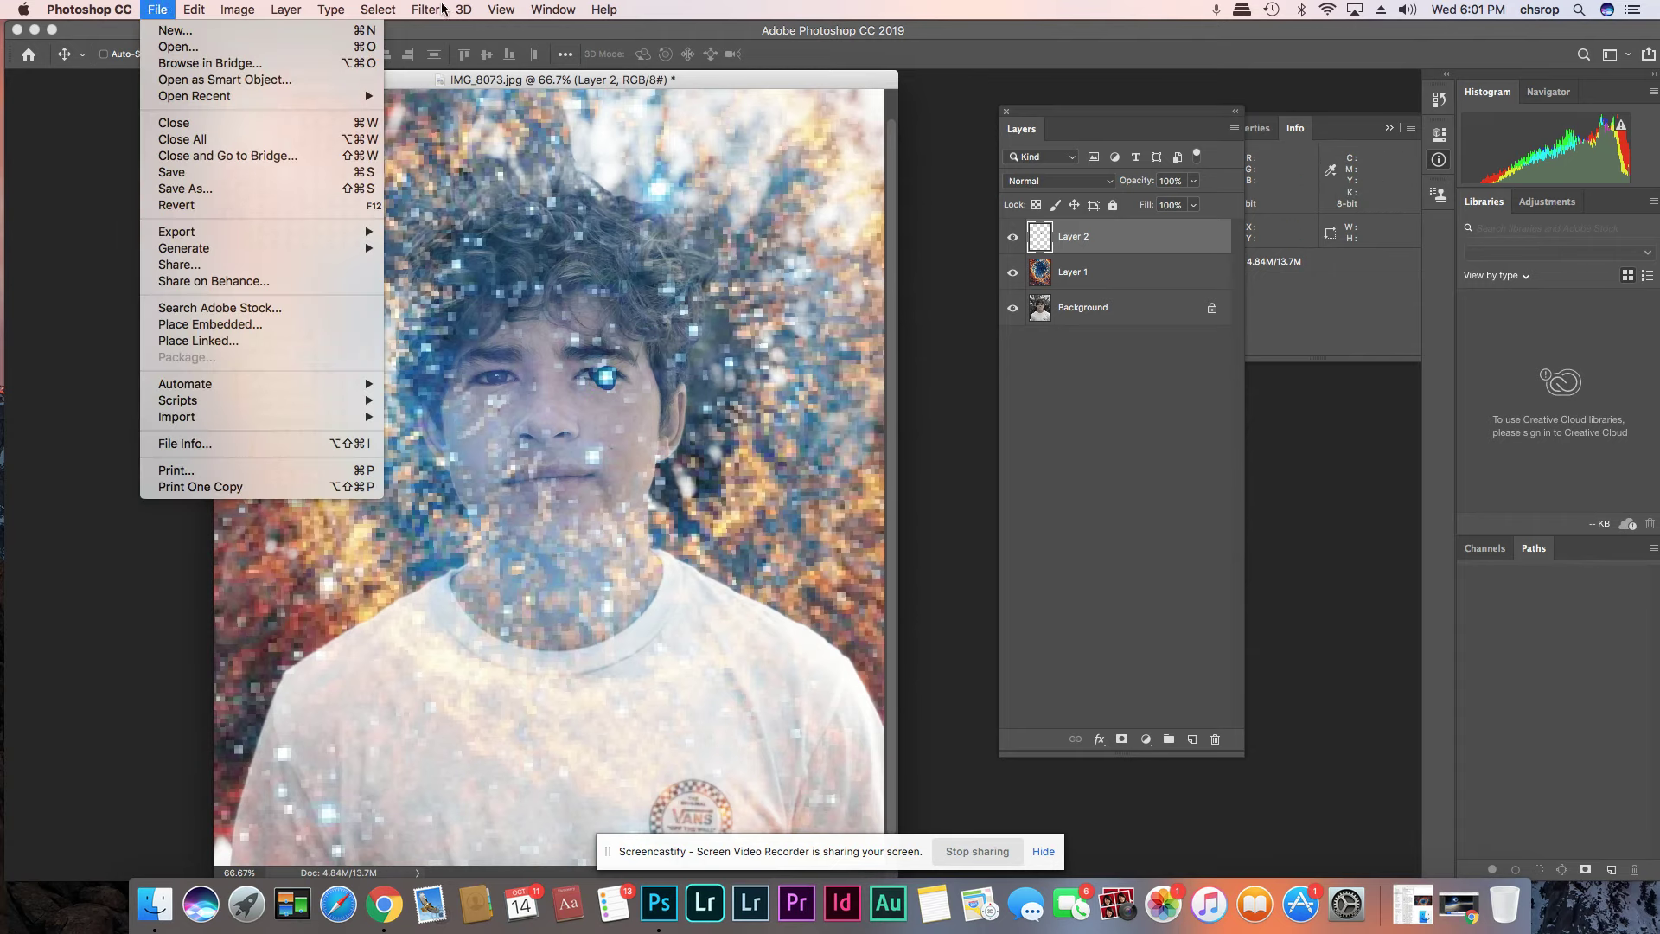
{"action": "mouse_move", "coordinate": [551, 7]}
{"action": "mouse_move", "coordinate": [145, 8]}
{"action": "left_click", "coordinate": [171, 49]}
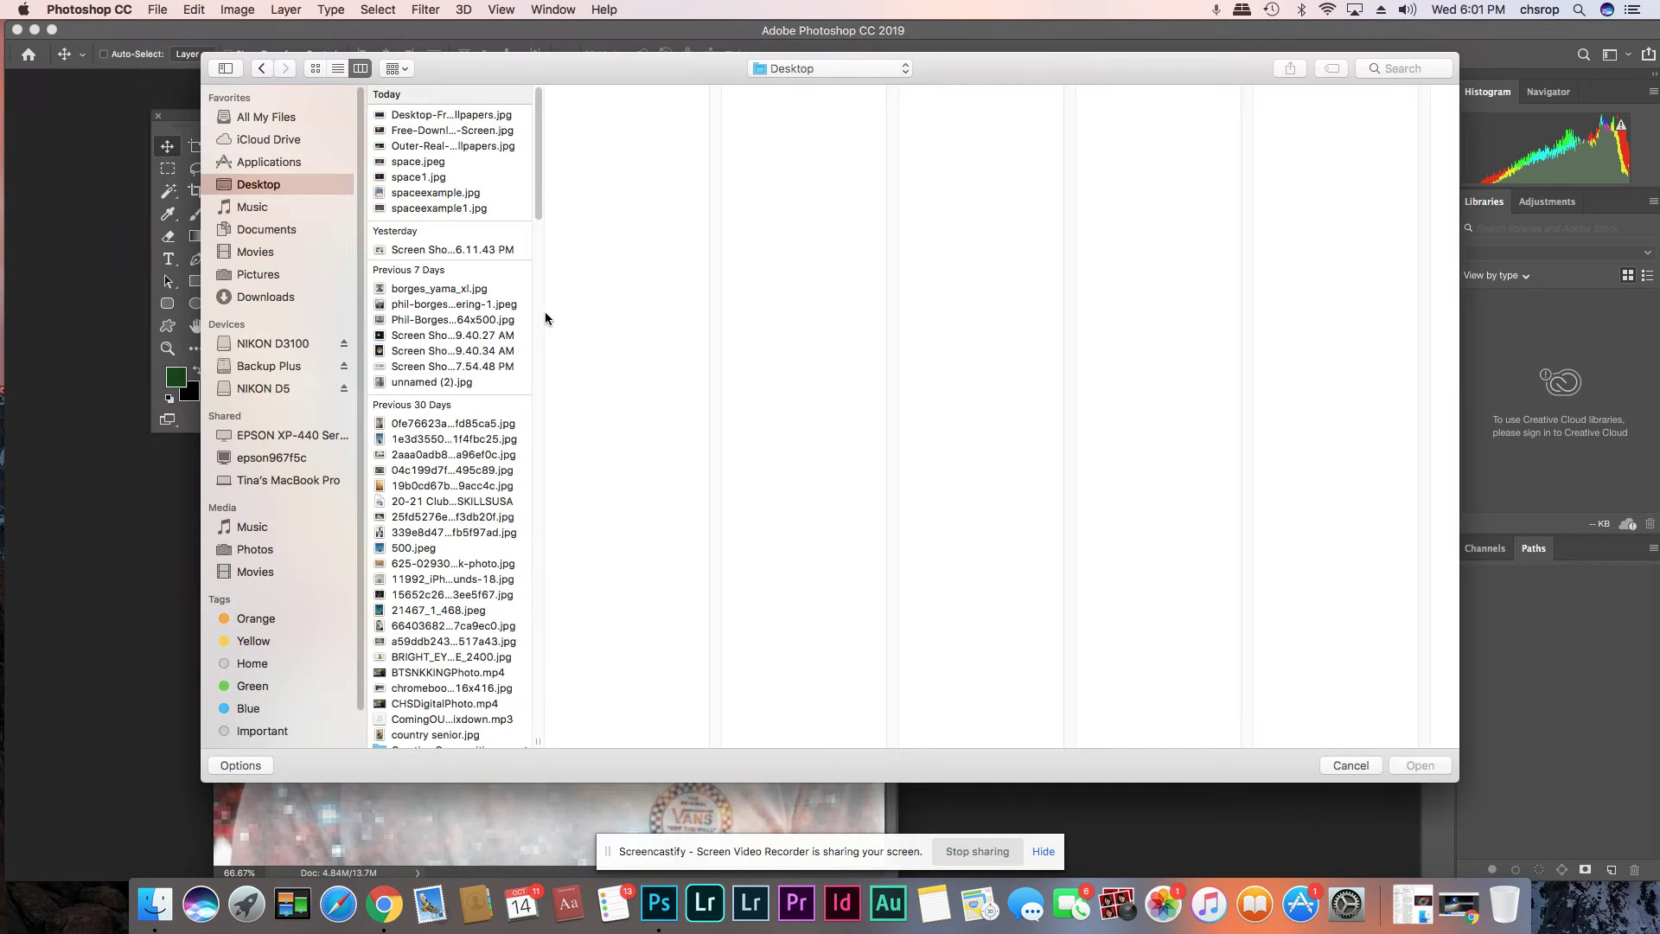
{"action": "left_click", "coordinate": [437, 177]}
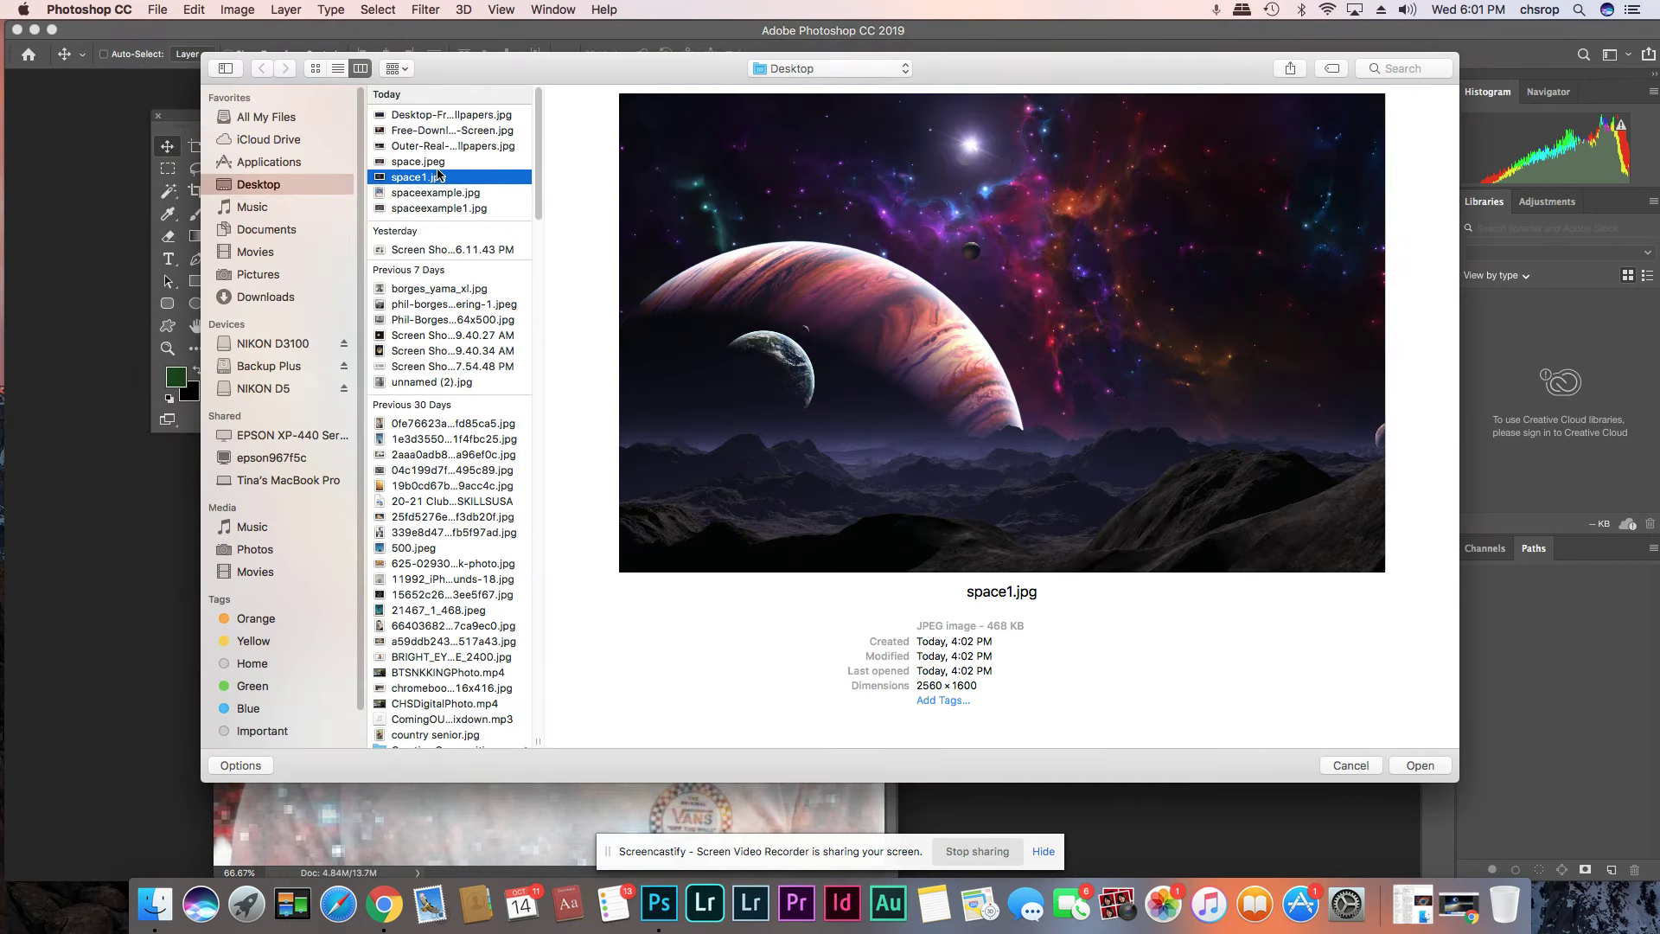
{"action": "left_click", "coordinate": [435, 162]}
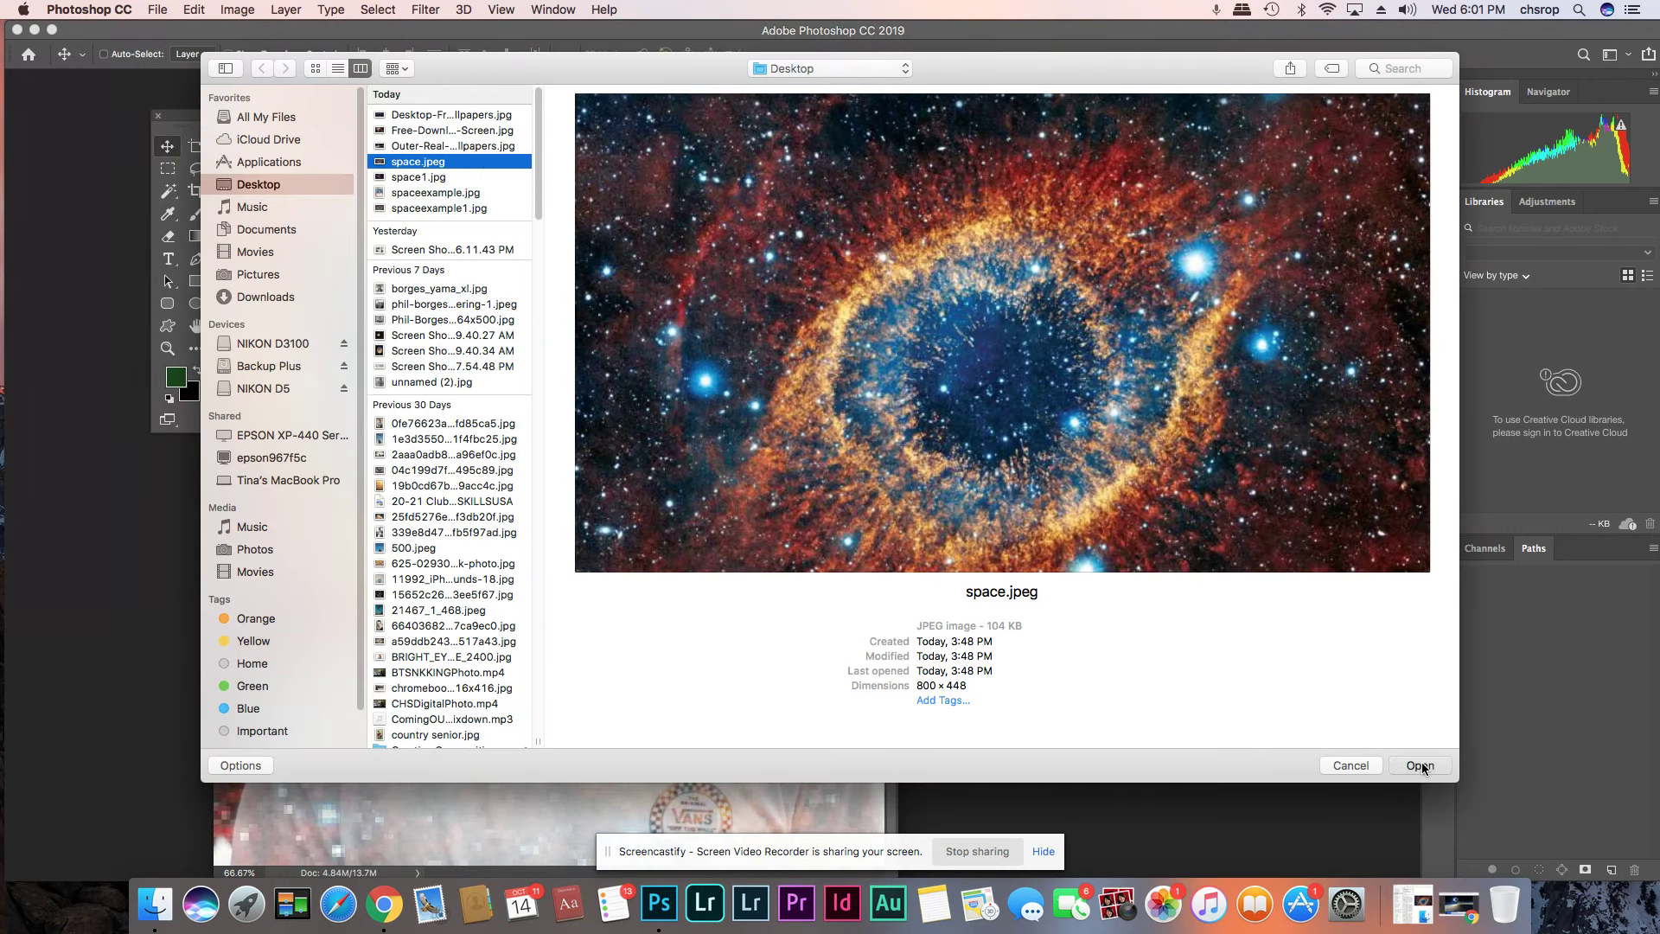
{"action": "left_click", "coordinate": [1421, 766]}
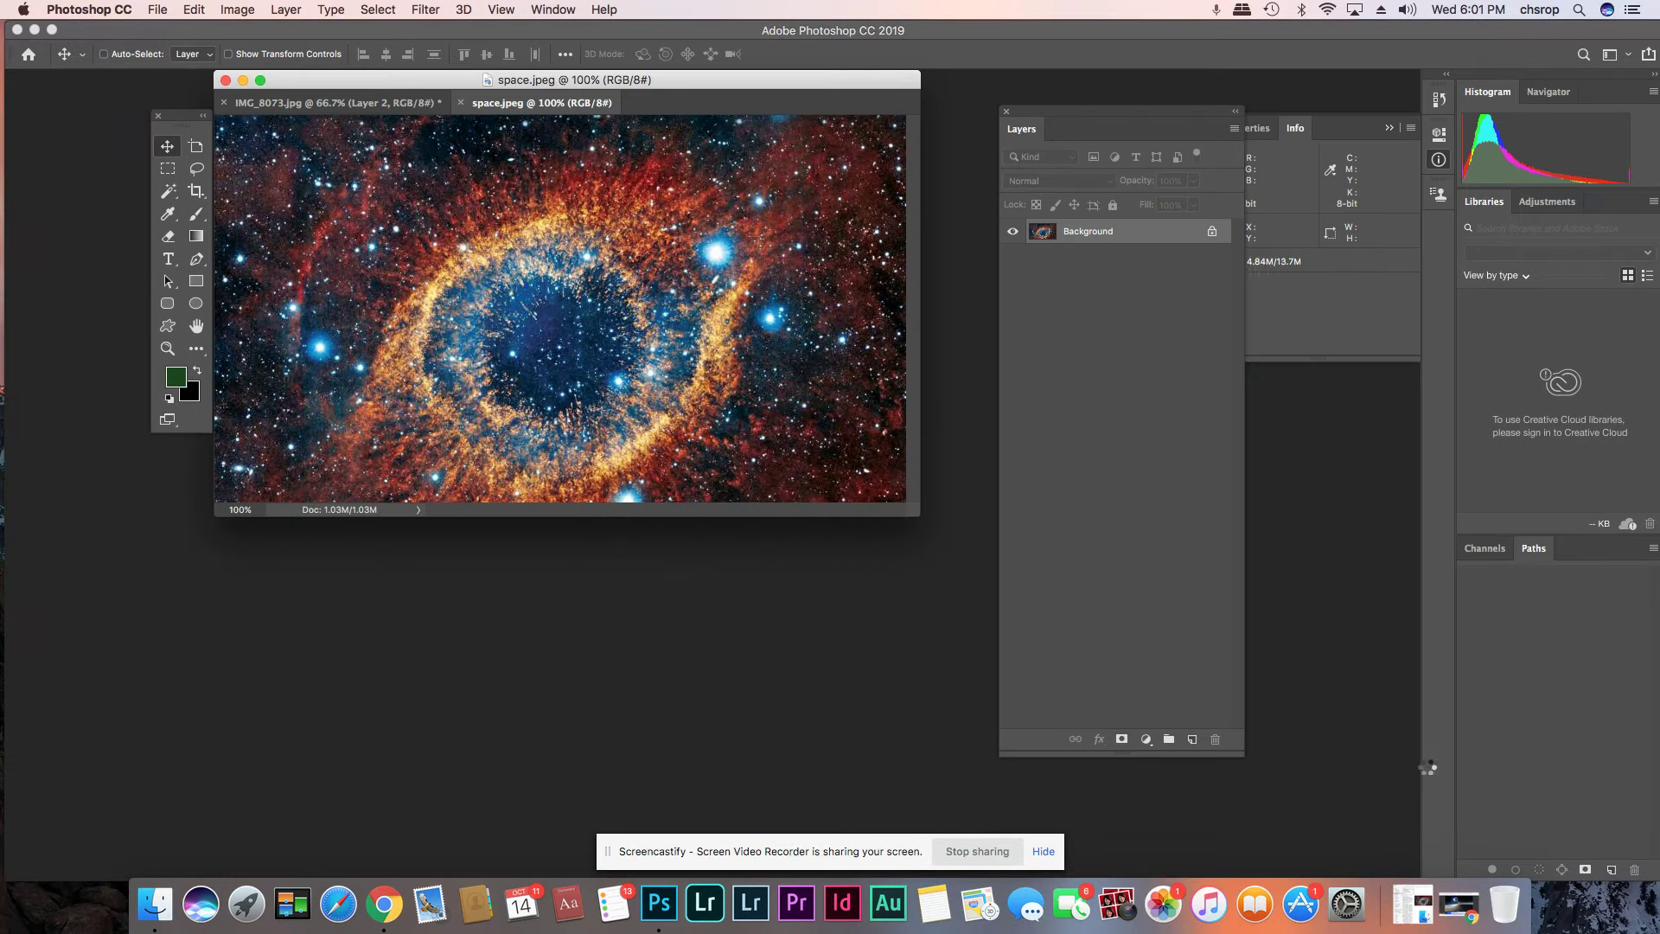
- Pick the Lasso tool and return to the IMG_8073 portrait tab
{"action": "left_click", "coordinate": [196, 168]}
{"action": "mouse_move", "coordinate": [739, 238]}
{"action": "left_mouse_down"}
{"action": "mouse_move", "coordinate": [705, 235]}
{"action": "mouse_move", "coordinate": [697, 256]}
{"action": "mouse_move", "coordinate": [717, 275]}
{"action": "mouse_move", "coordinate": [740, 237]}
{"action": "left_mouse_up"}
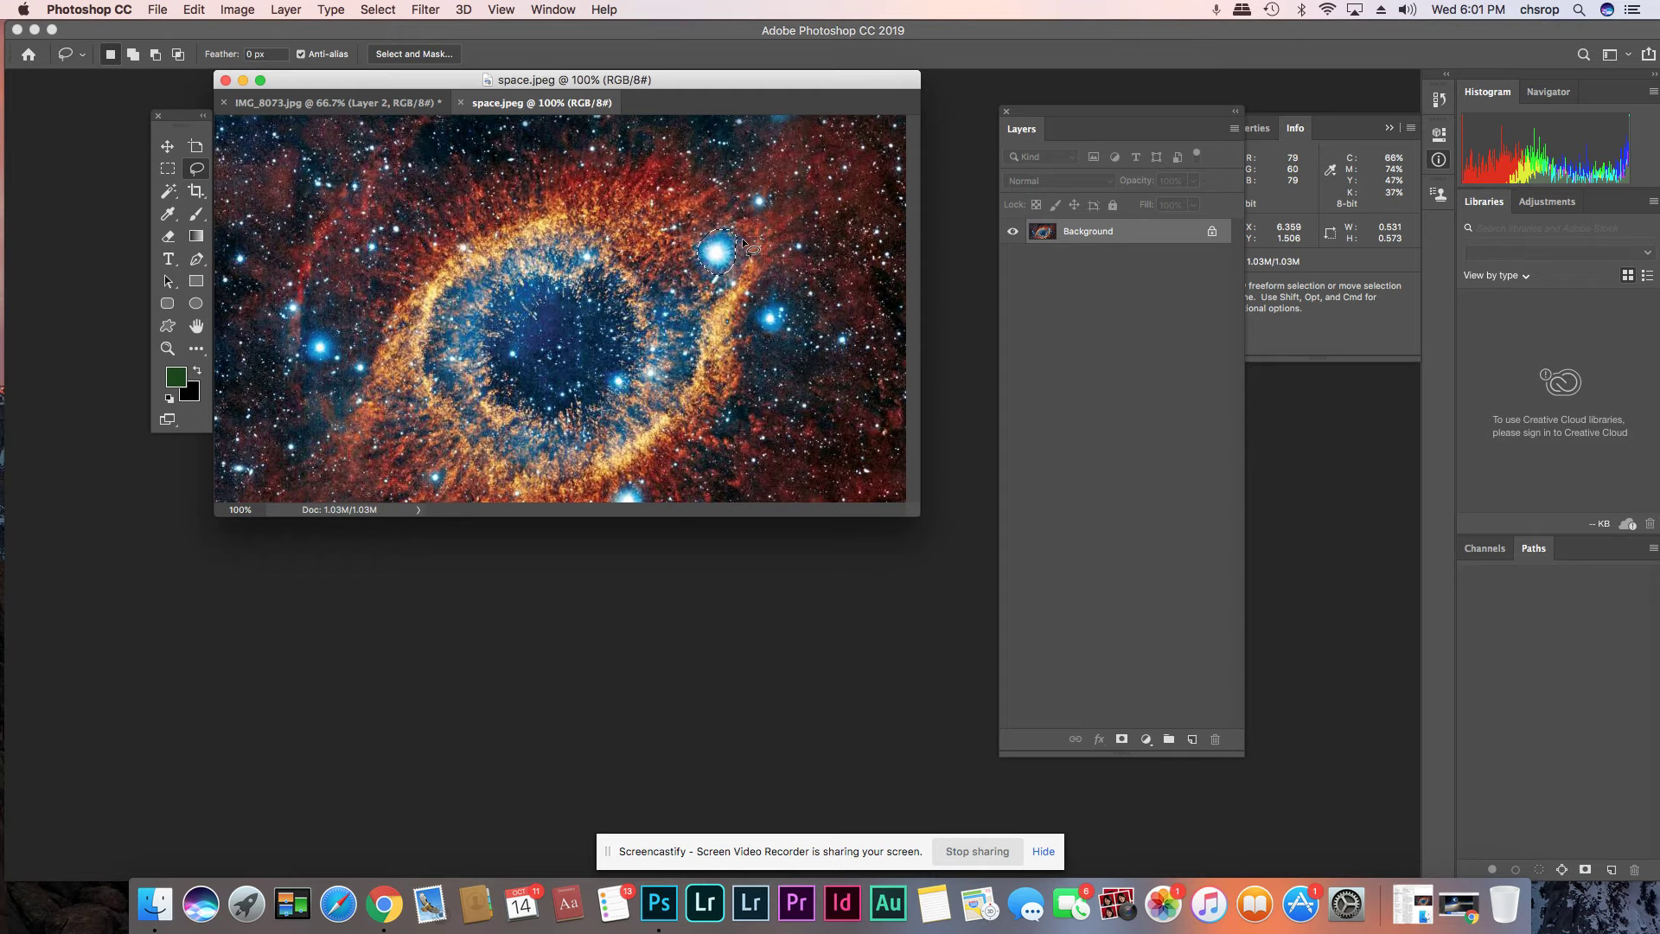
{"action": "left_click", "coordinate": [250, 102]}
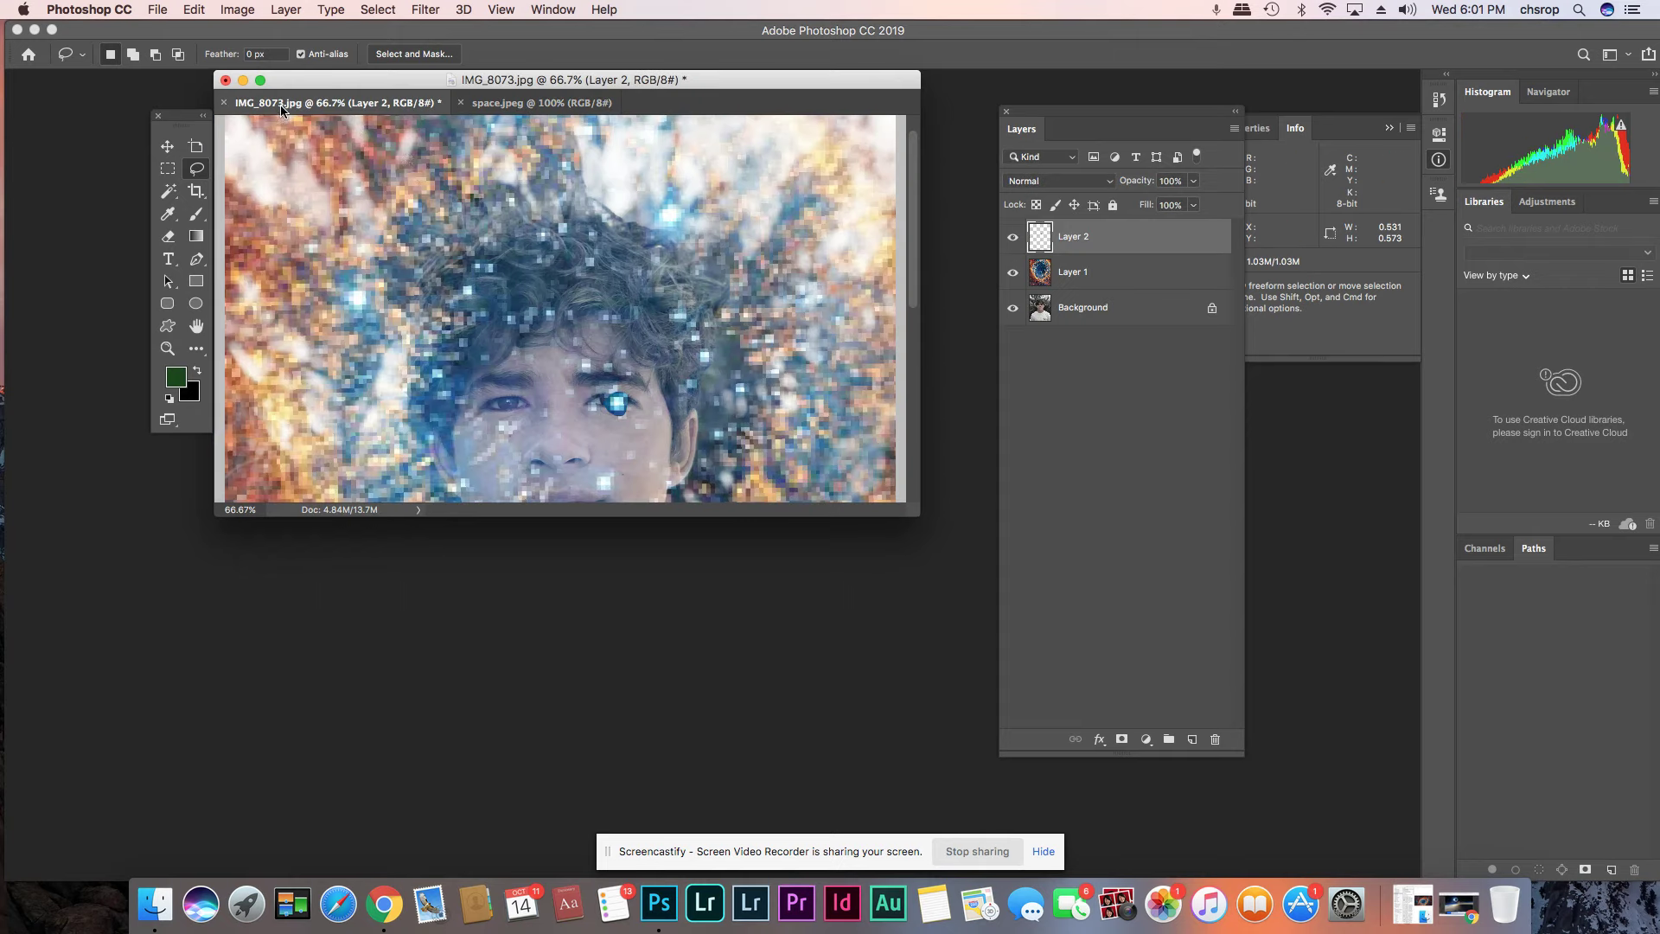
- In the IMG_8073 portrait, drag Layer 3's glowing star onto the swimmer's left eye
{"action": "key", "text": "super+v"}
{"action": "key", "text": "super+v"}
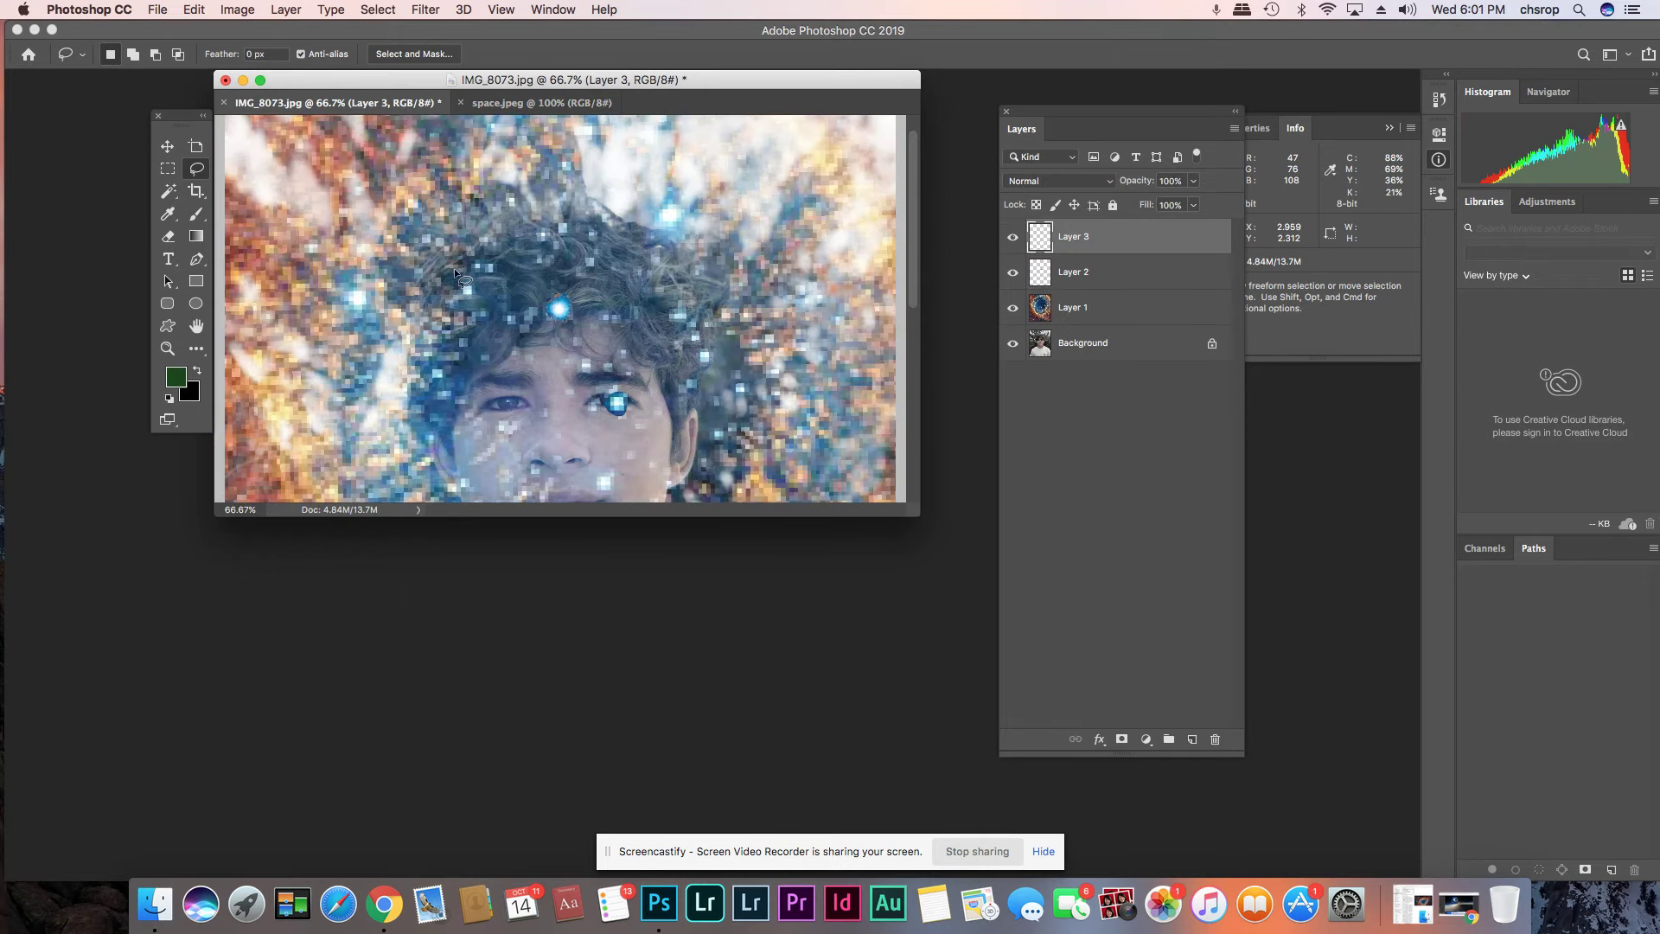
{"action": "left_click", "coordinate": [168, 147]}
{"action": "left_click_drag", "start_coordinate": [559, 309], "coordinate": [593, 401]}
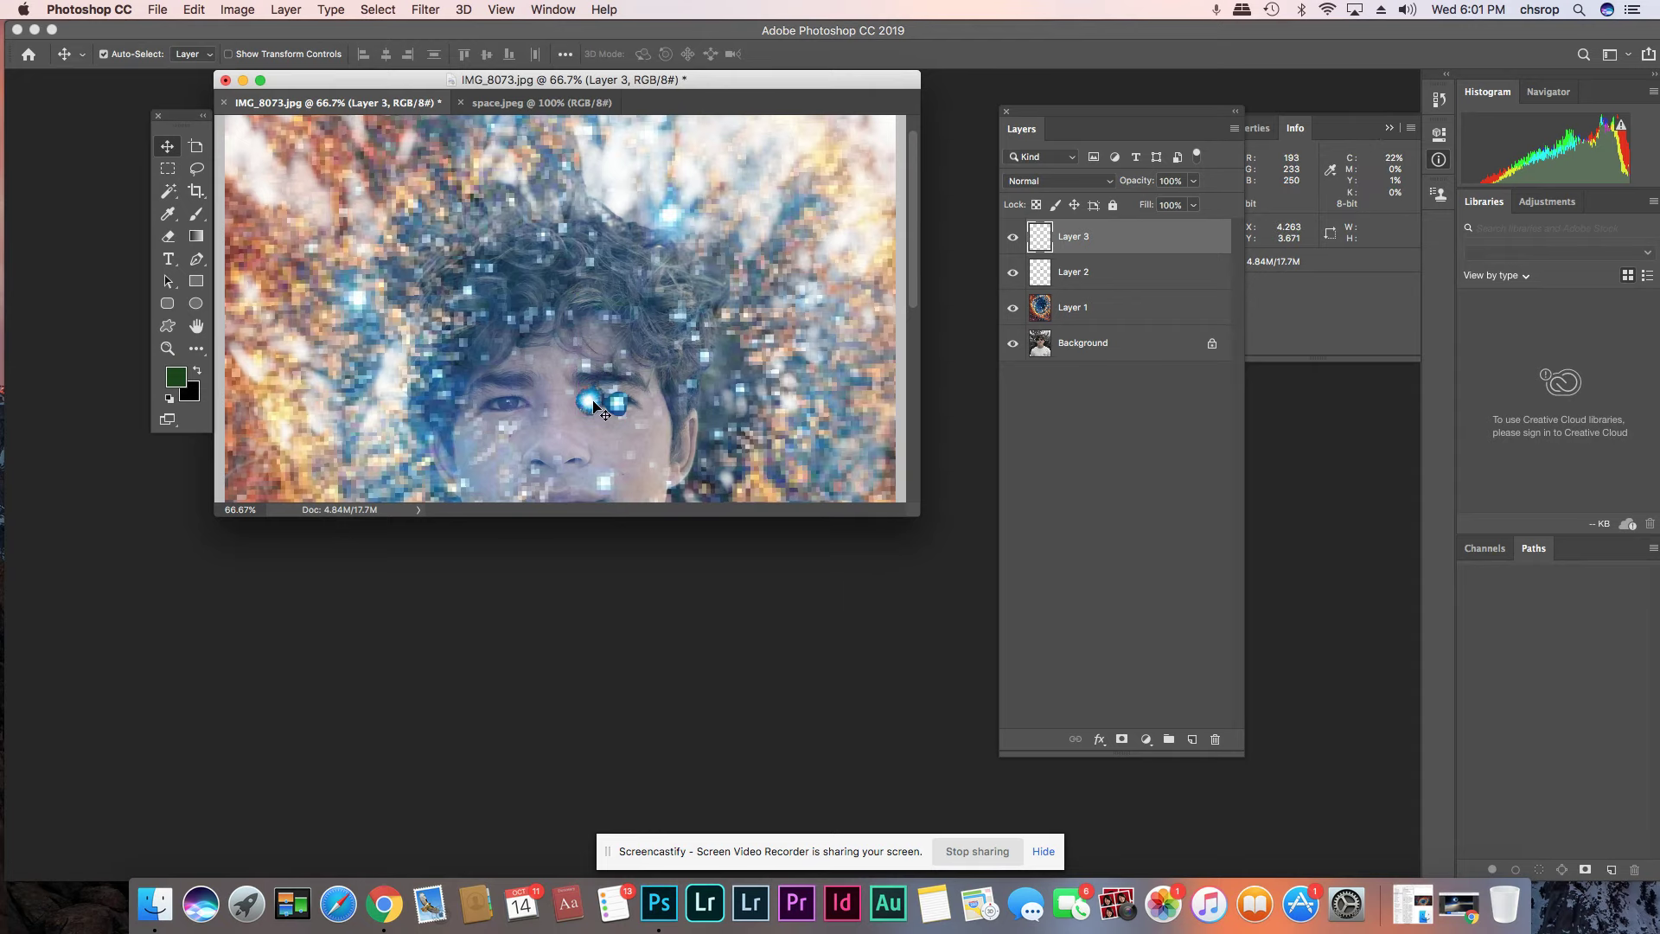
{"action": "key", "text": "super+equal"}
{"action": "key", "text": "super+equal"}
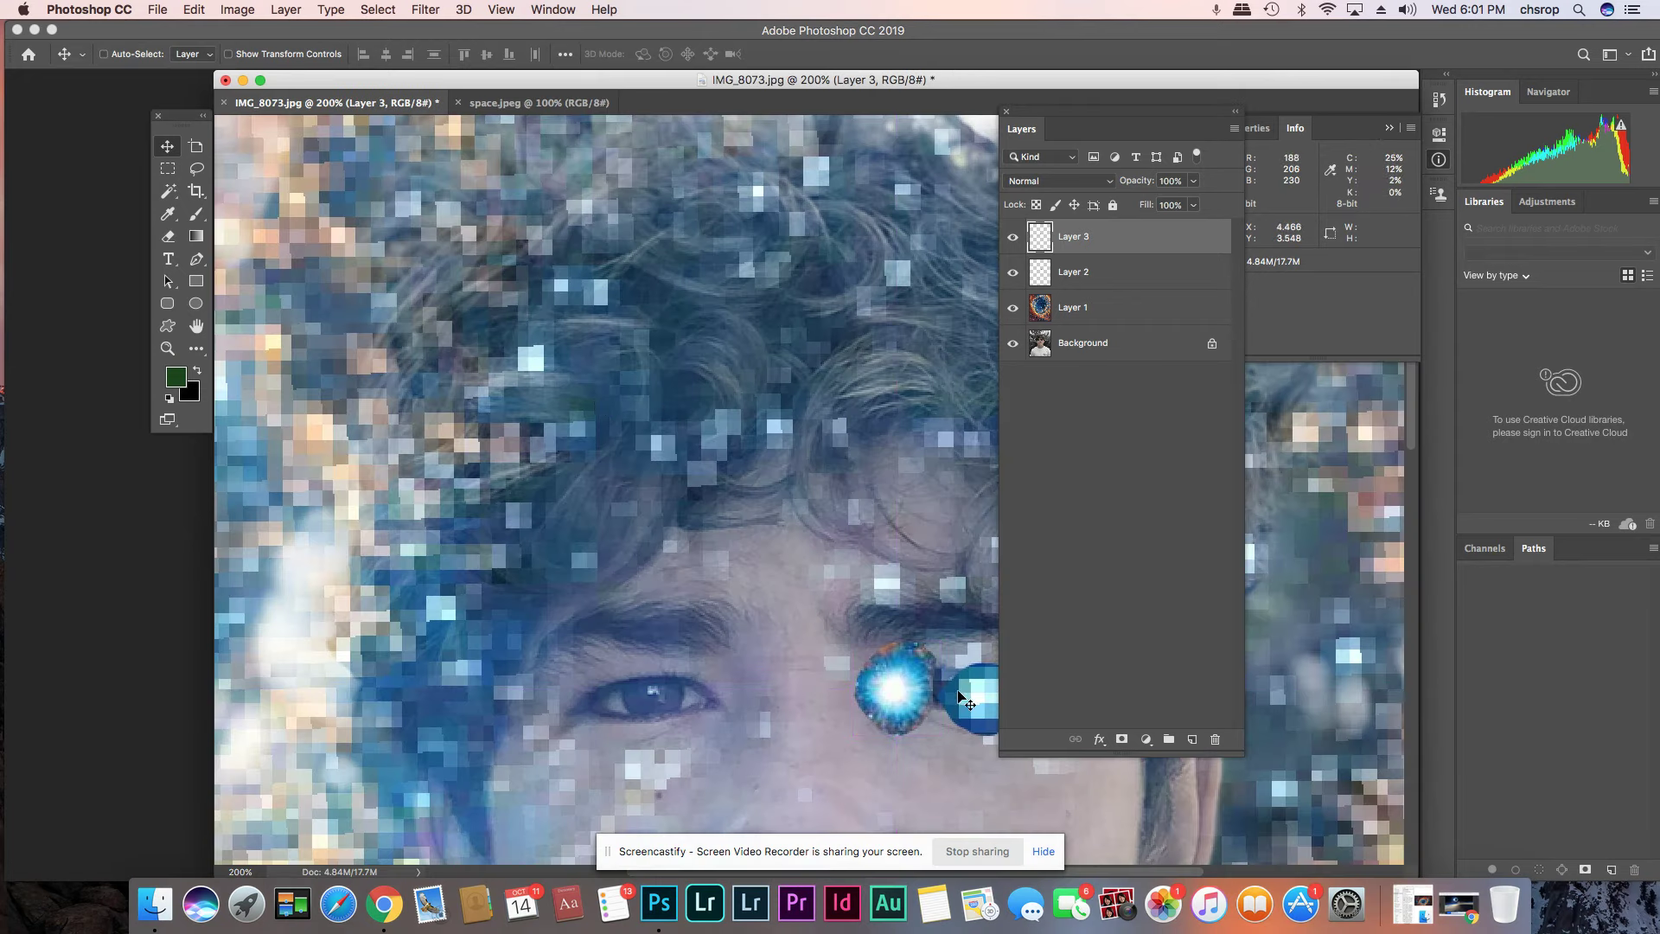
{"action": "left_click_drag", "start_coordinate": [889, 692], "coordinate": [650, 693]}
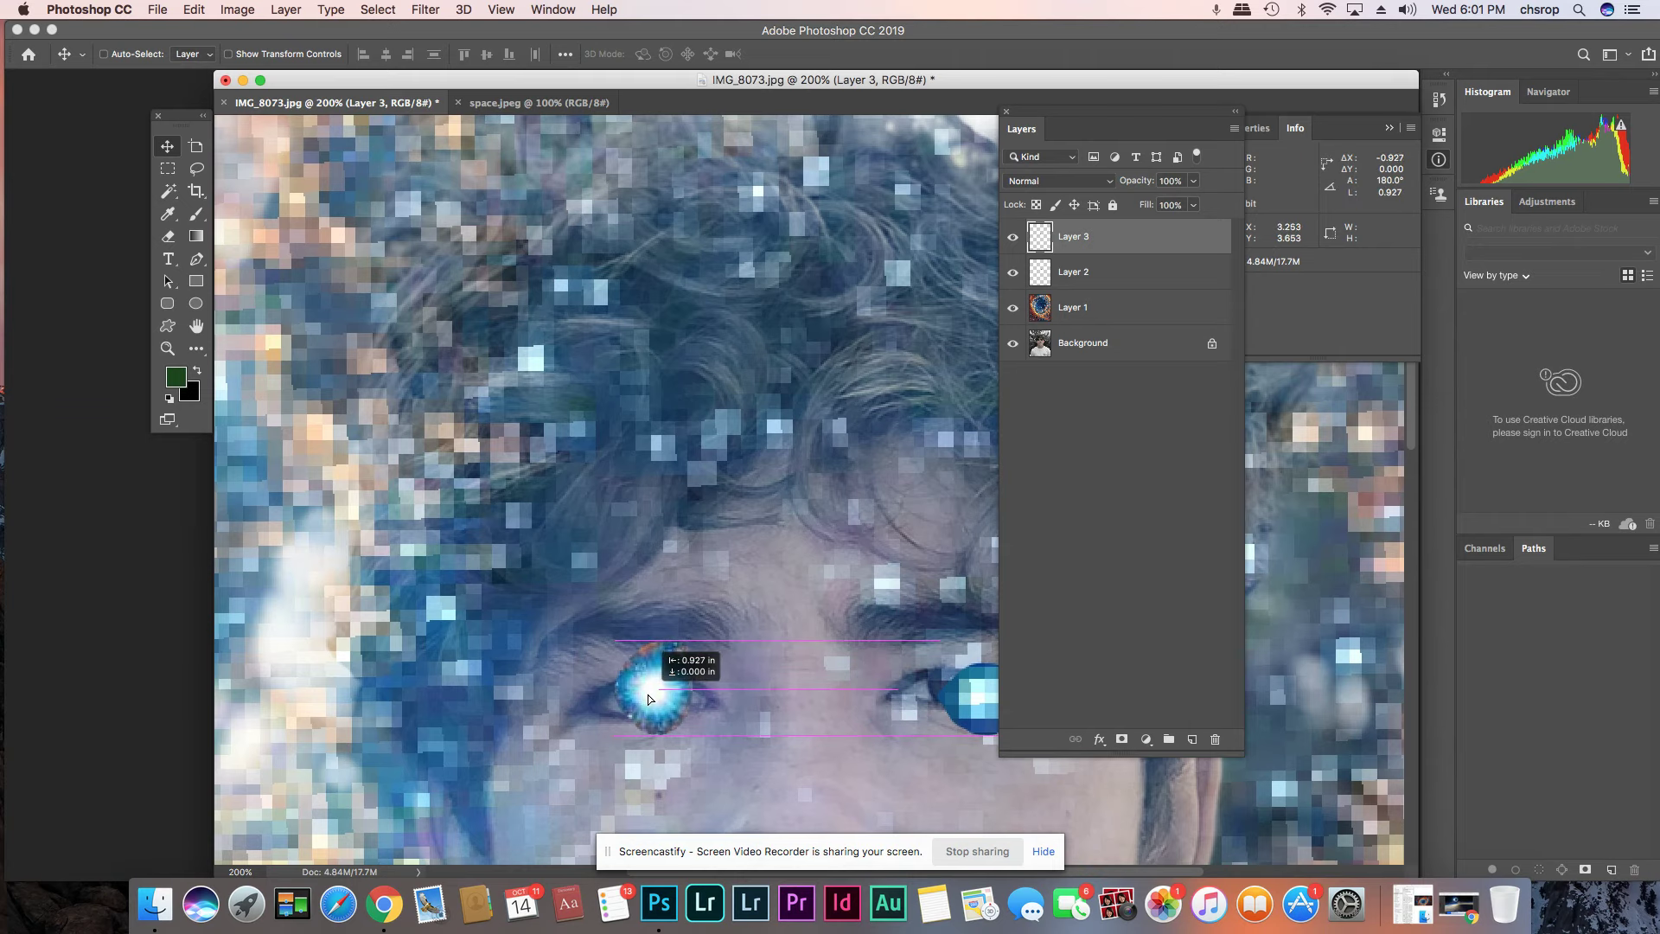
- Delete Layer 2, nudge the star over the eye, and lasso the glow spilling above it
{"action": "left_click_drag", "start_coordinate": [1063, 273], "coordinate": [1220, 740]}
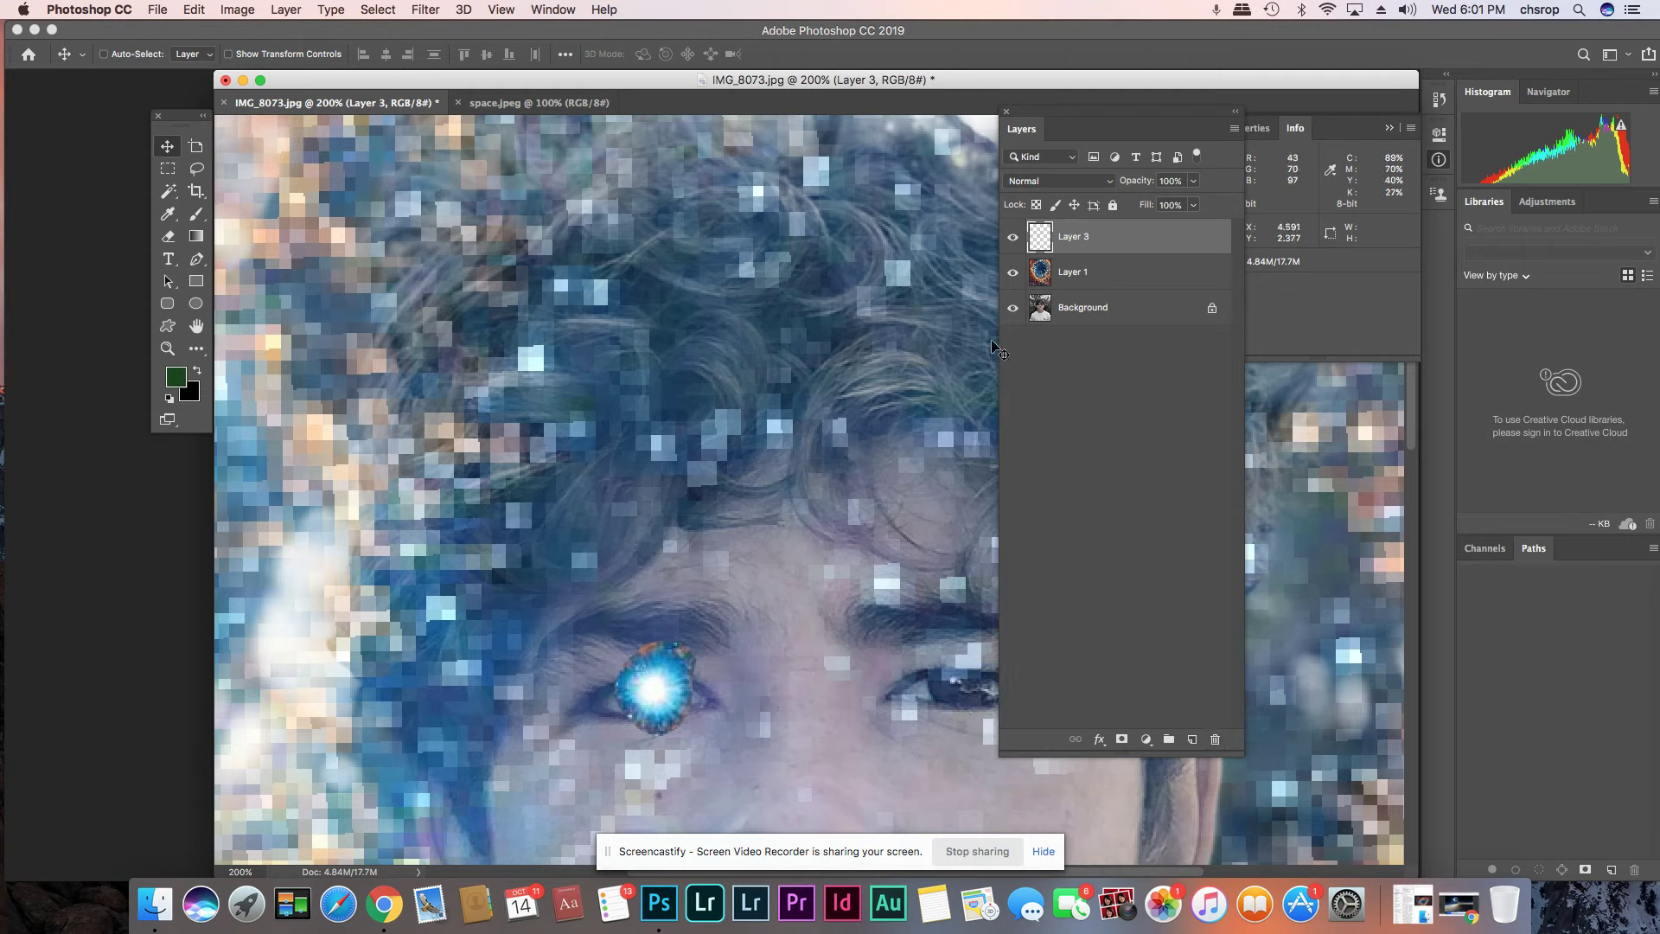
{"action": "left_click_drag", "start_coordinate": [671, 677], "coordinate": [666, 688]}
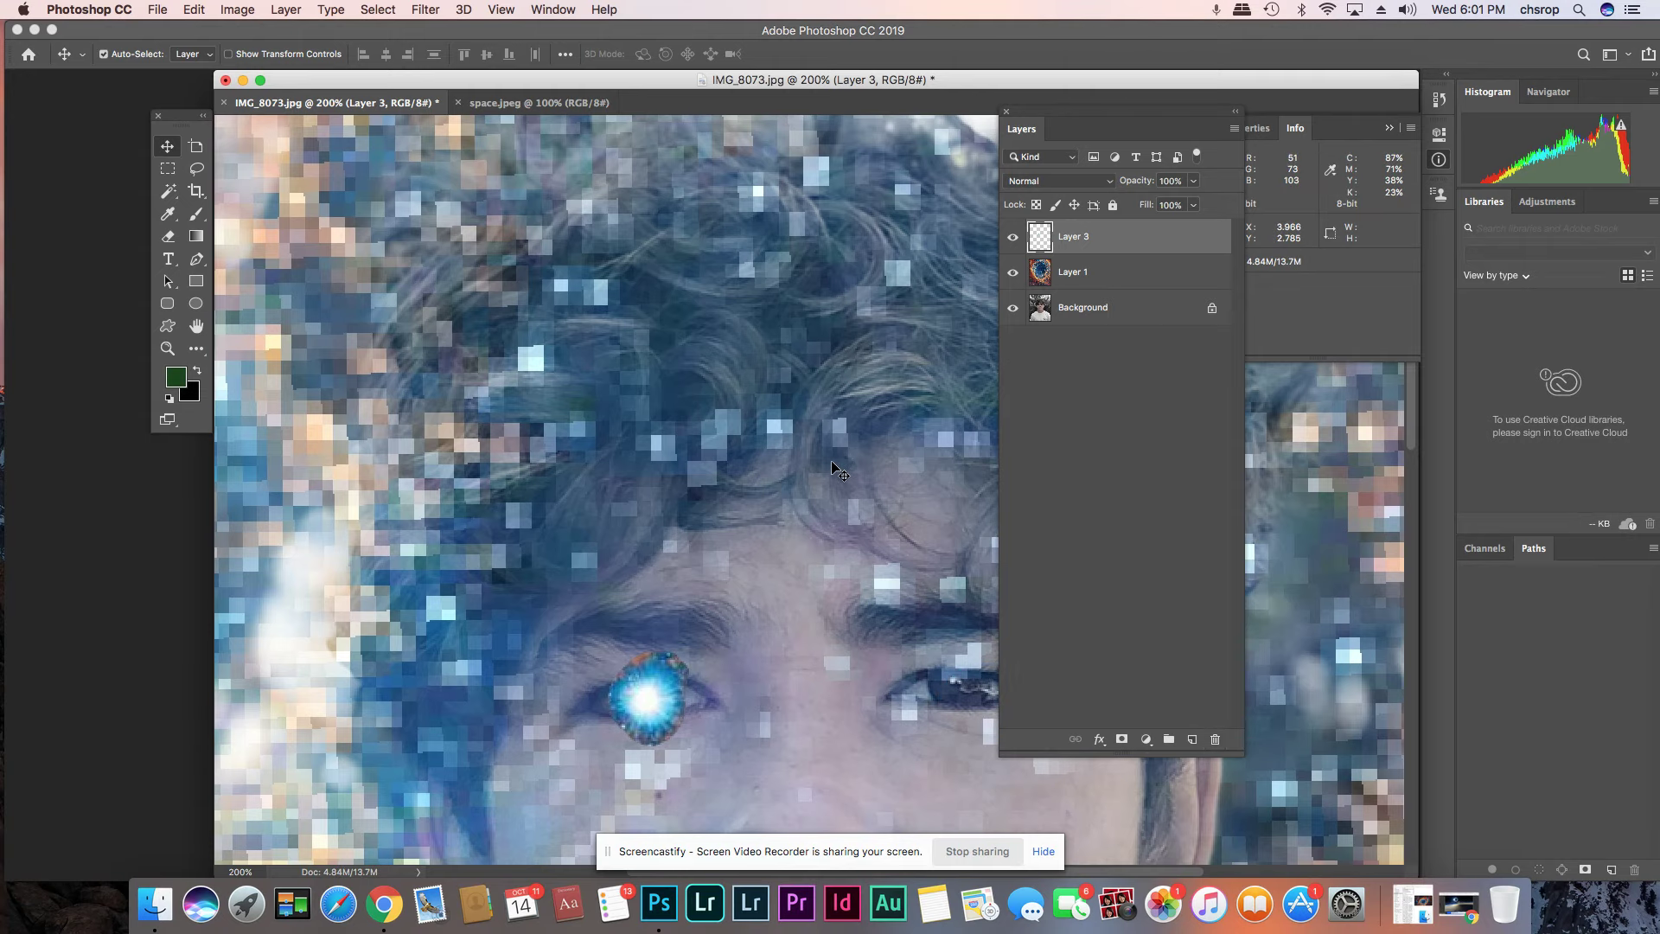
{"action": "key", "text": "super+plus"}
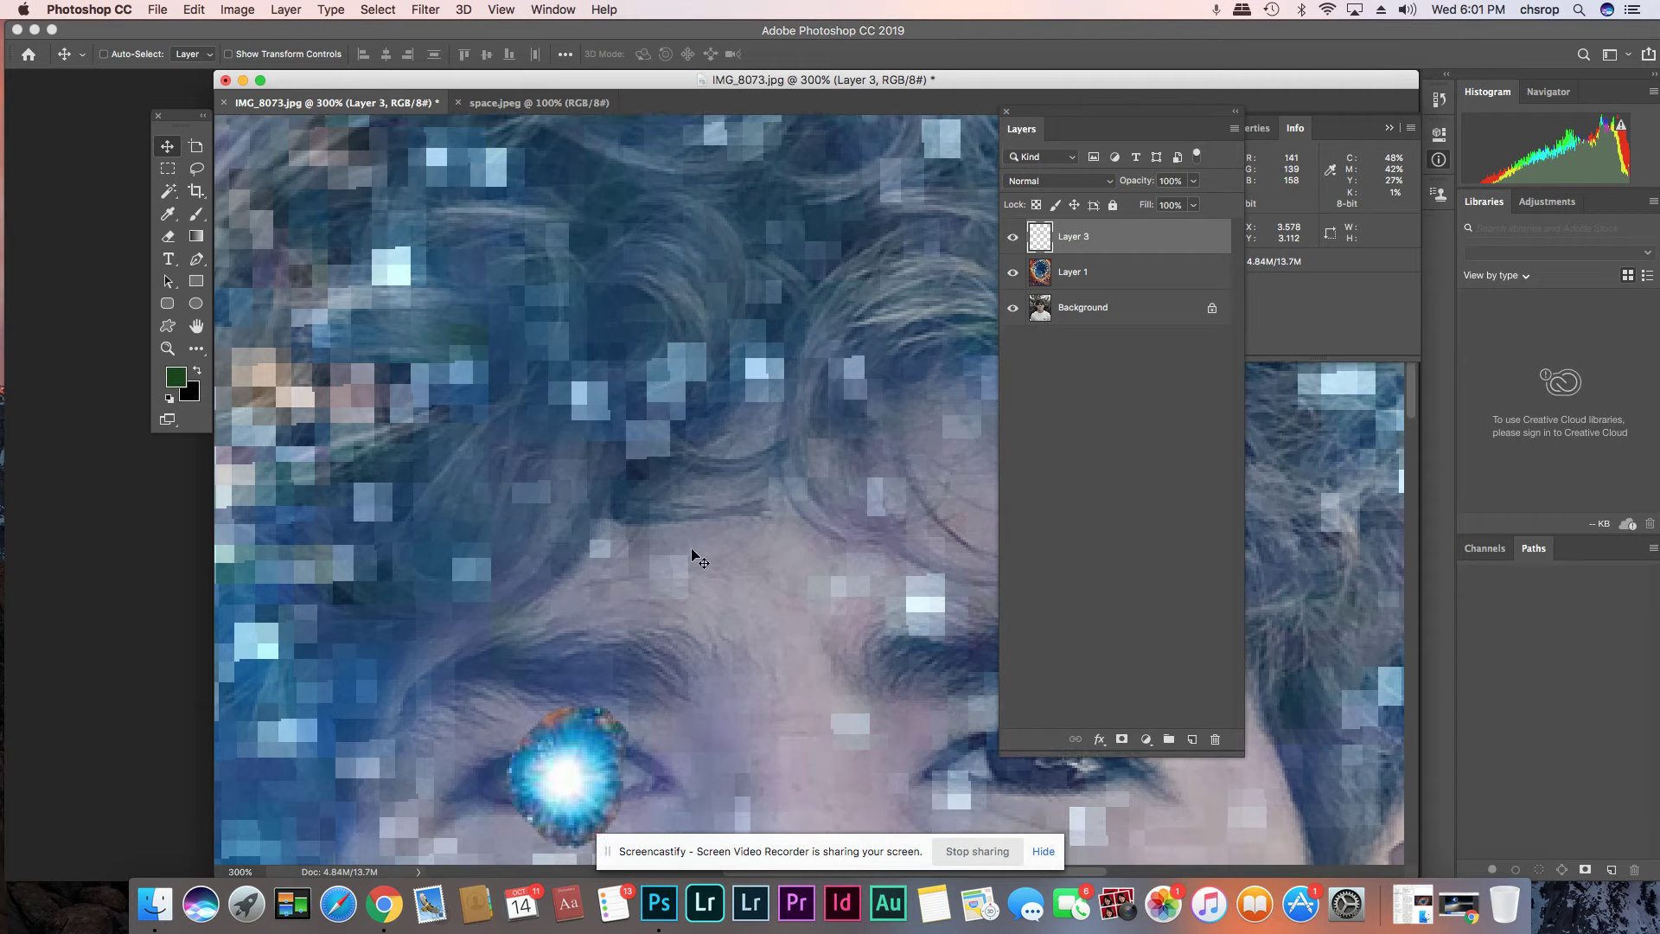
{"action": "scroll", "coordinate": [684, 546], "scroll_direction": "down", "scroll_amount": 2}
{"action": "left_click", "coordinate": [197, 169]}
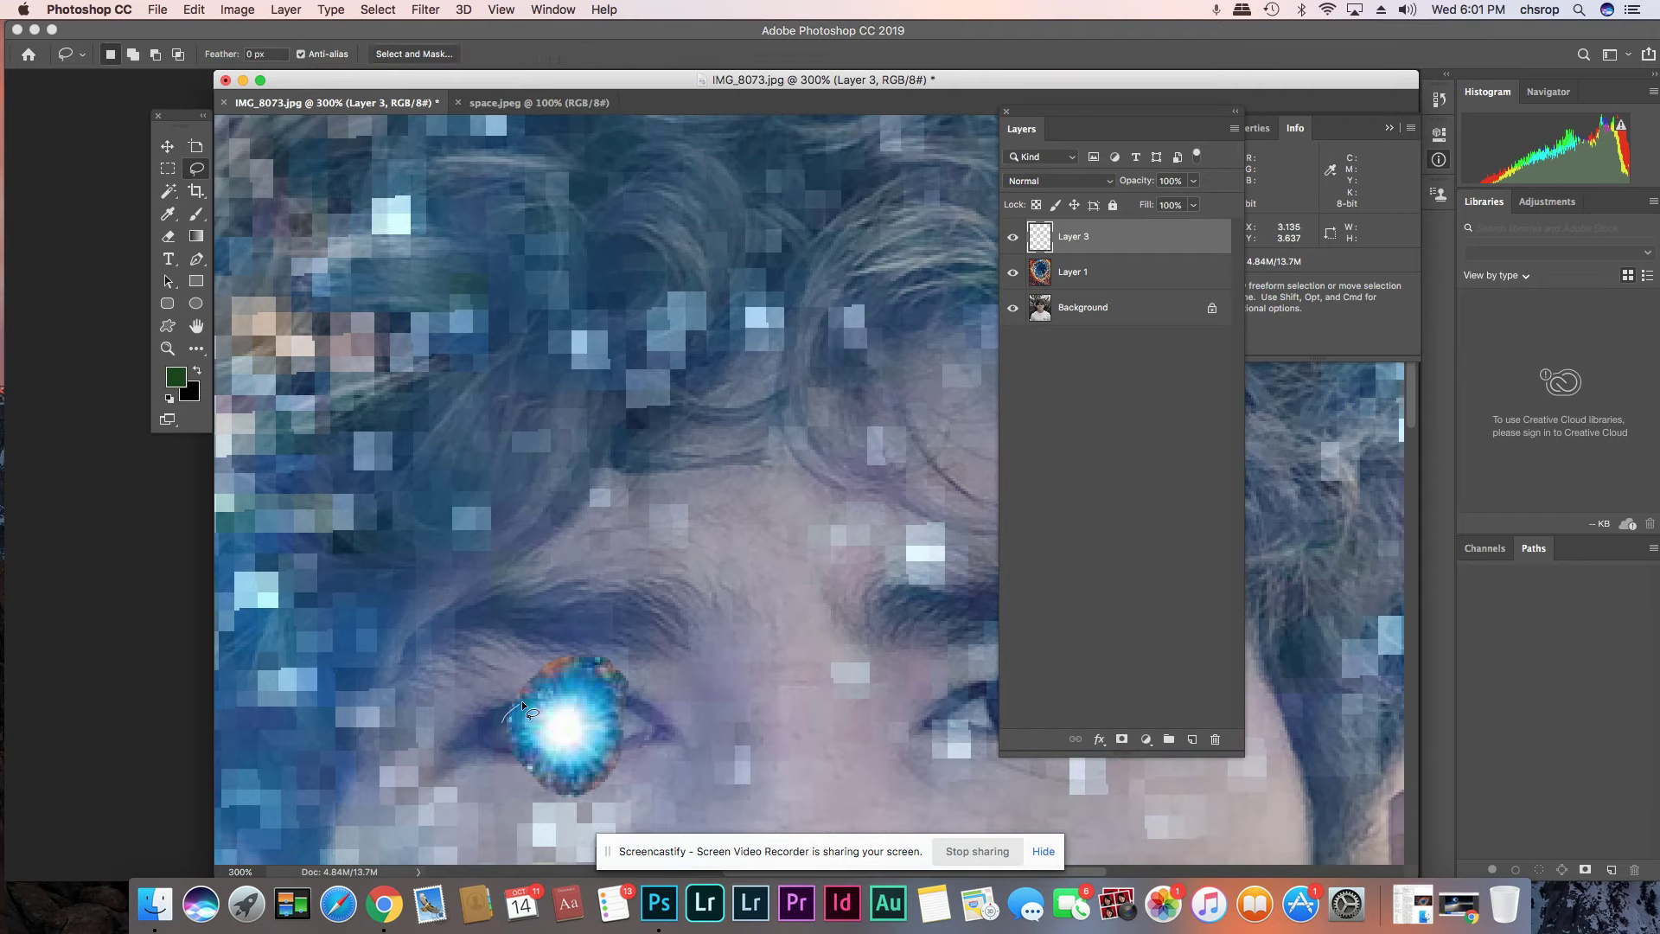
{"action": "mouse_move", "coordinate": [617, 703]}
{"action": "left_mouse_down"}
{"action": "mouse_move", "coordinate": [658, 702]}
{"action": "mouse_move", "coordinate": [538, 607]}
{"action": "mouse_move", "coordinate": [505, 682]}
{"action": "left_mouse_up"}
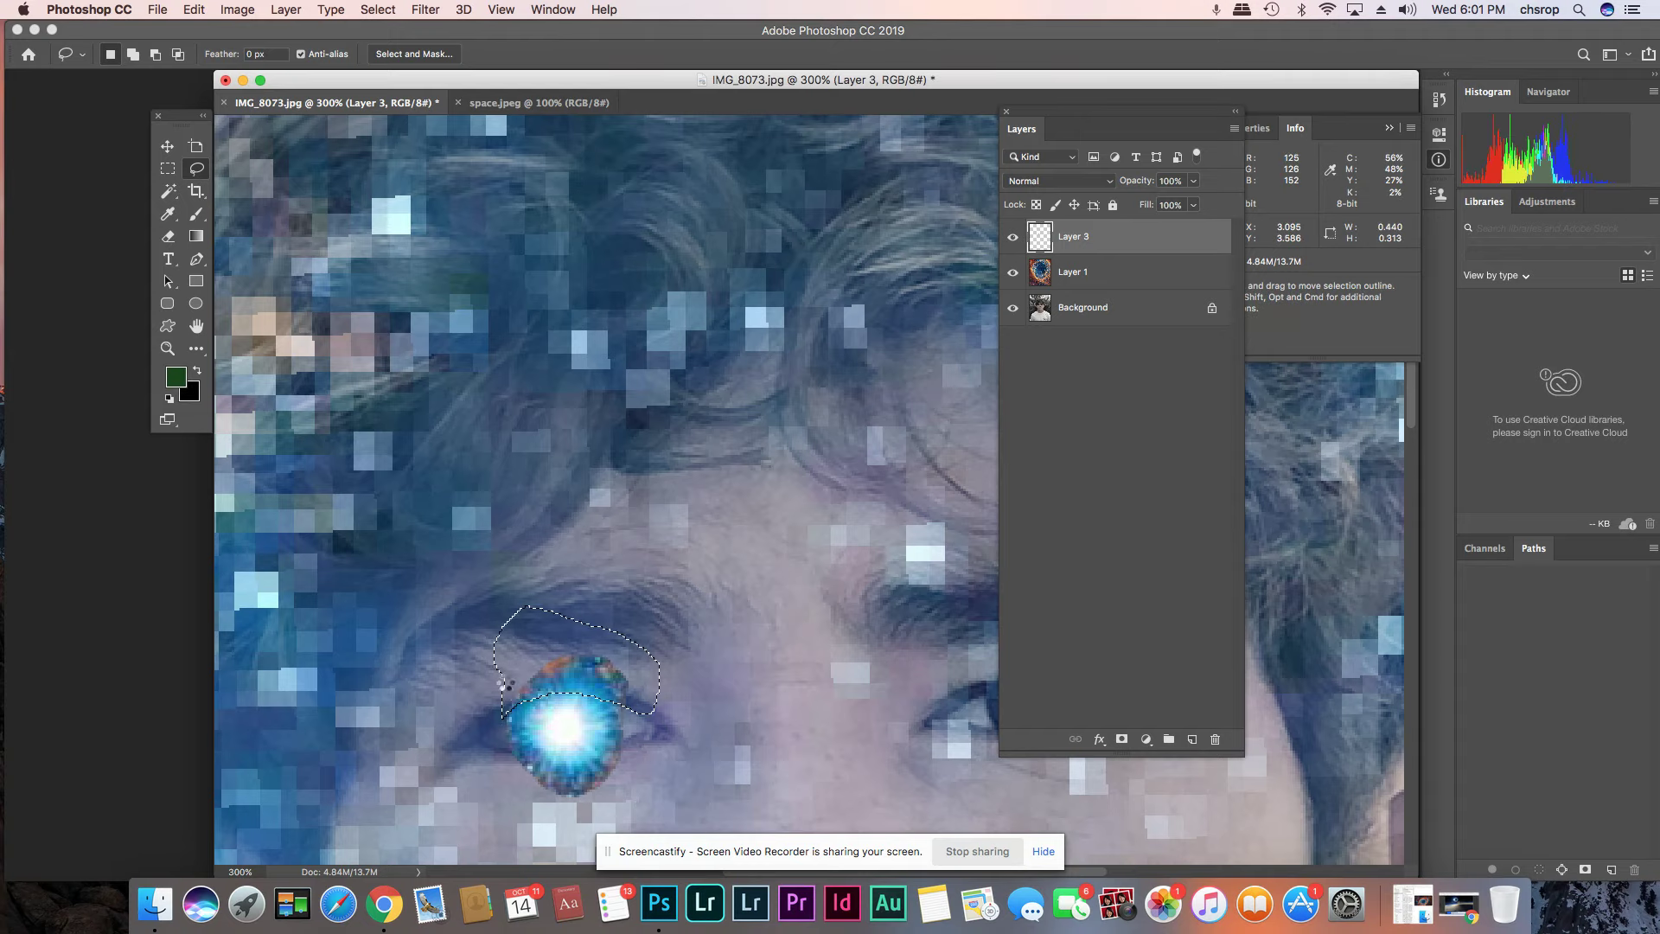
- Erase the star glow above and below the left eye using lasso selections
{"action": "key", "text": "Delete"}
{"action": "left_click", "coordinate": [505, 754]}
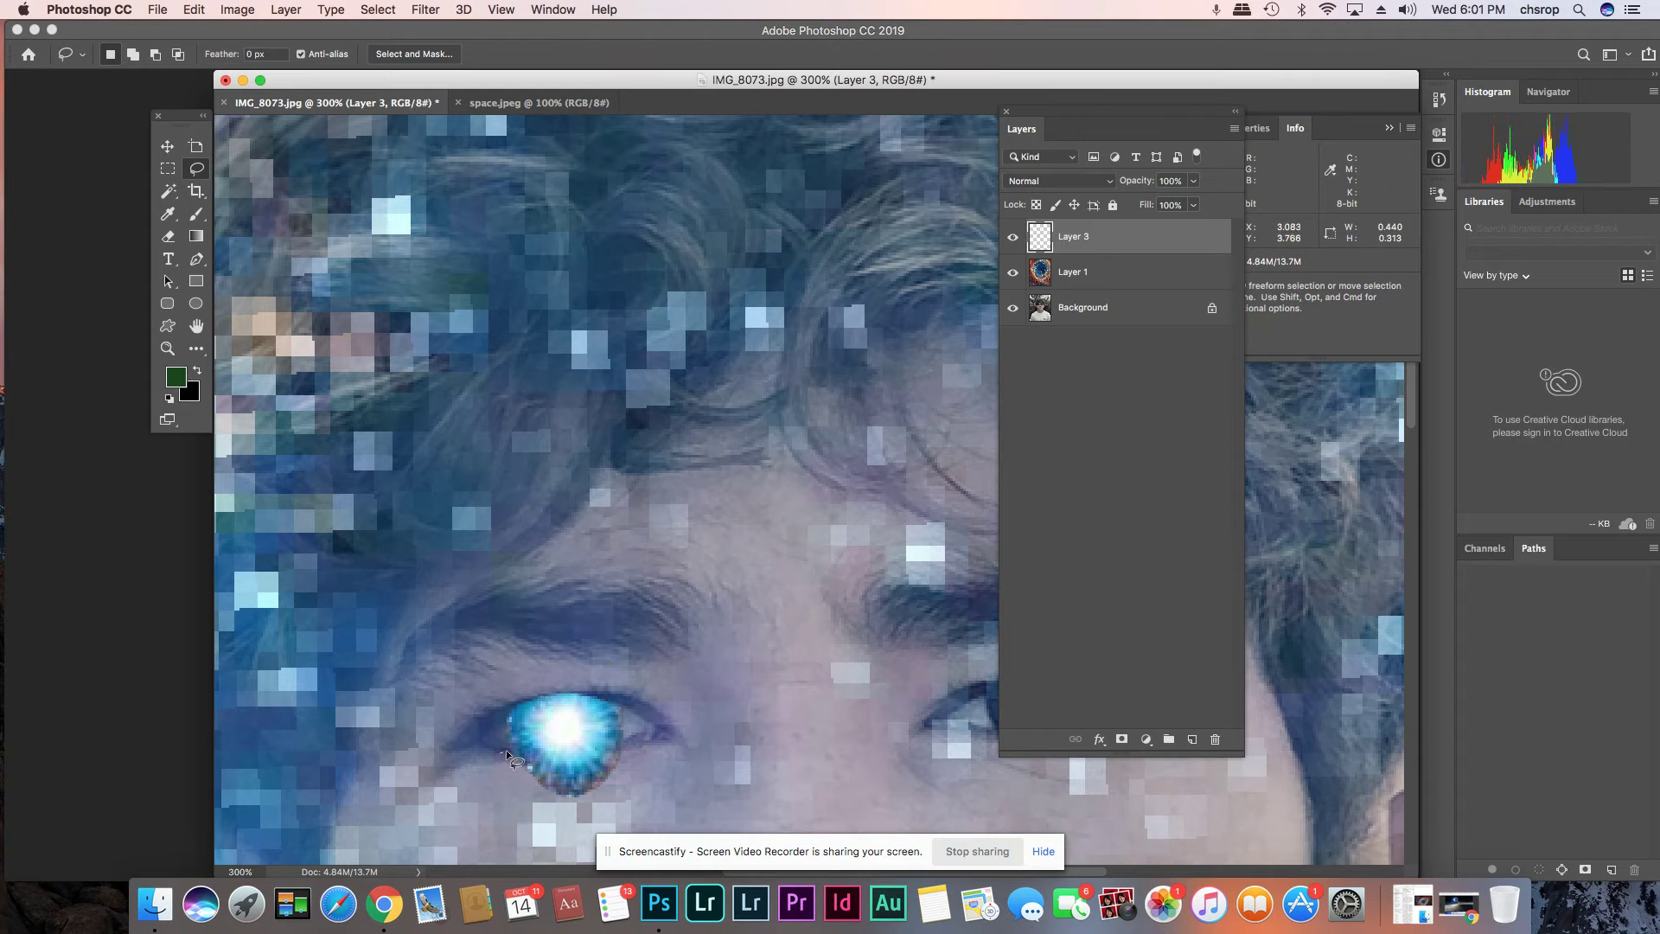
{"action": "mouse_move", "coordinate": [620, 749]}
{"action": "left_mouse_down"}
{"action": "mouse_move", "coordinate": [634, 735]}
{"action": "mouse_move", "coordinate": [611, 808]}
{"action": "mouse_move", "coordinate": [495, 757]}
{"action": "left_mouse_up"}
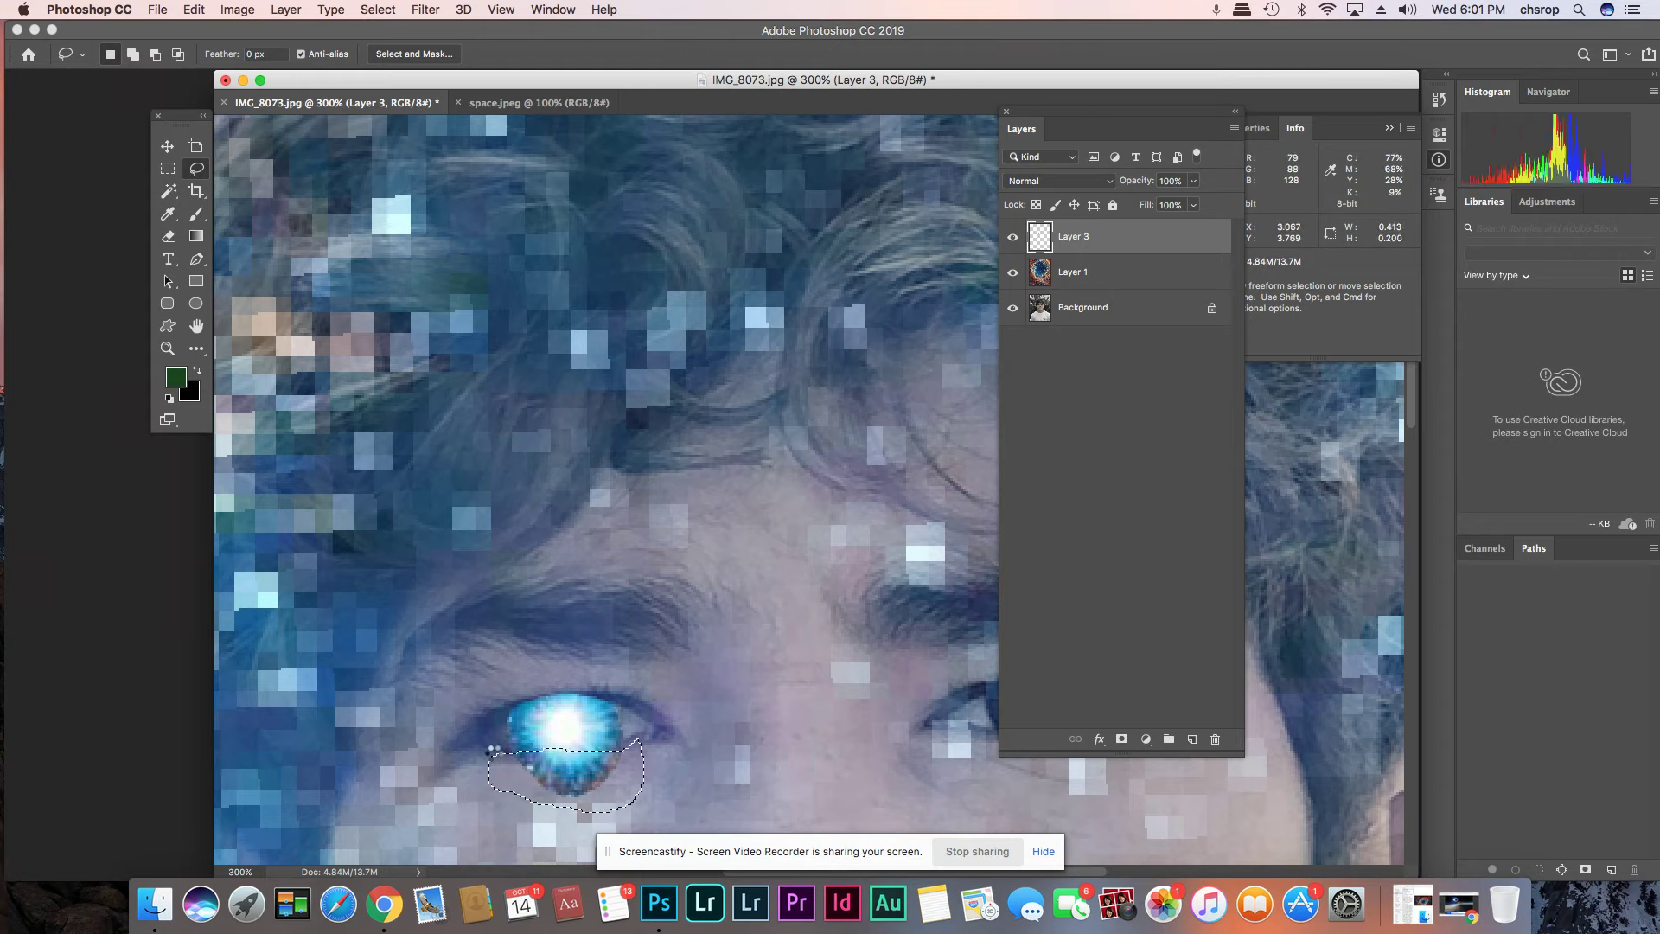
{"action": "key", "text": "Delete"}
{"action": "key", "text": "super+d"}
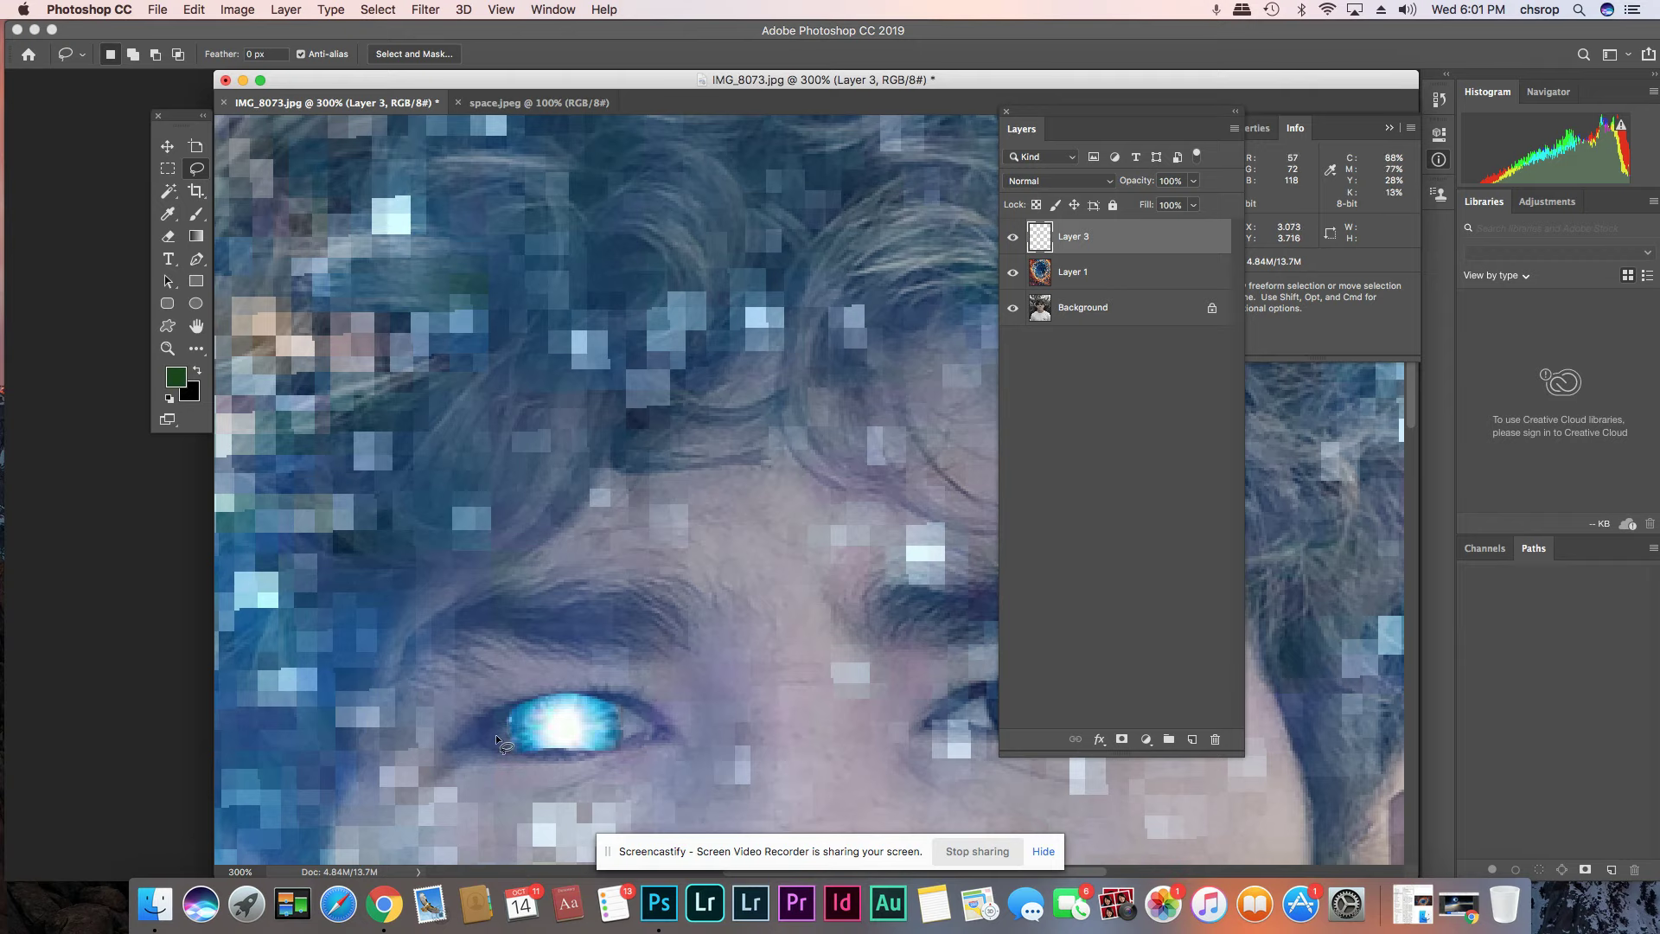
{"action": "left_click", "coordinate": [169, 236]}
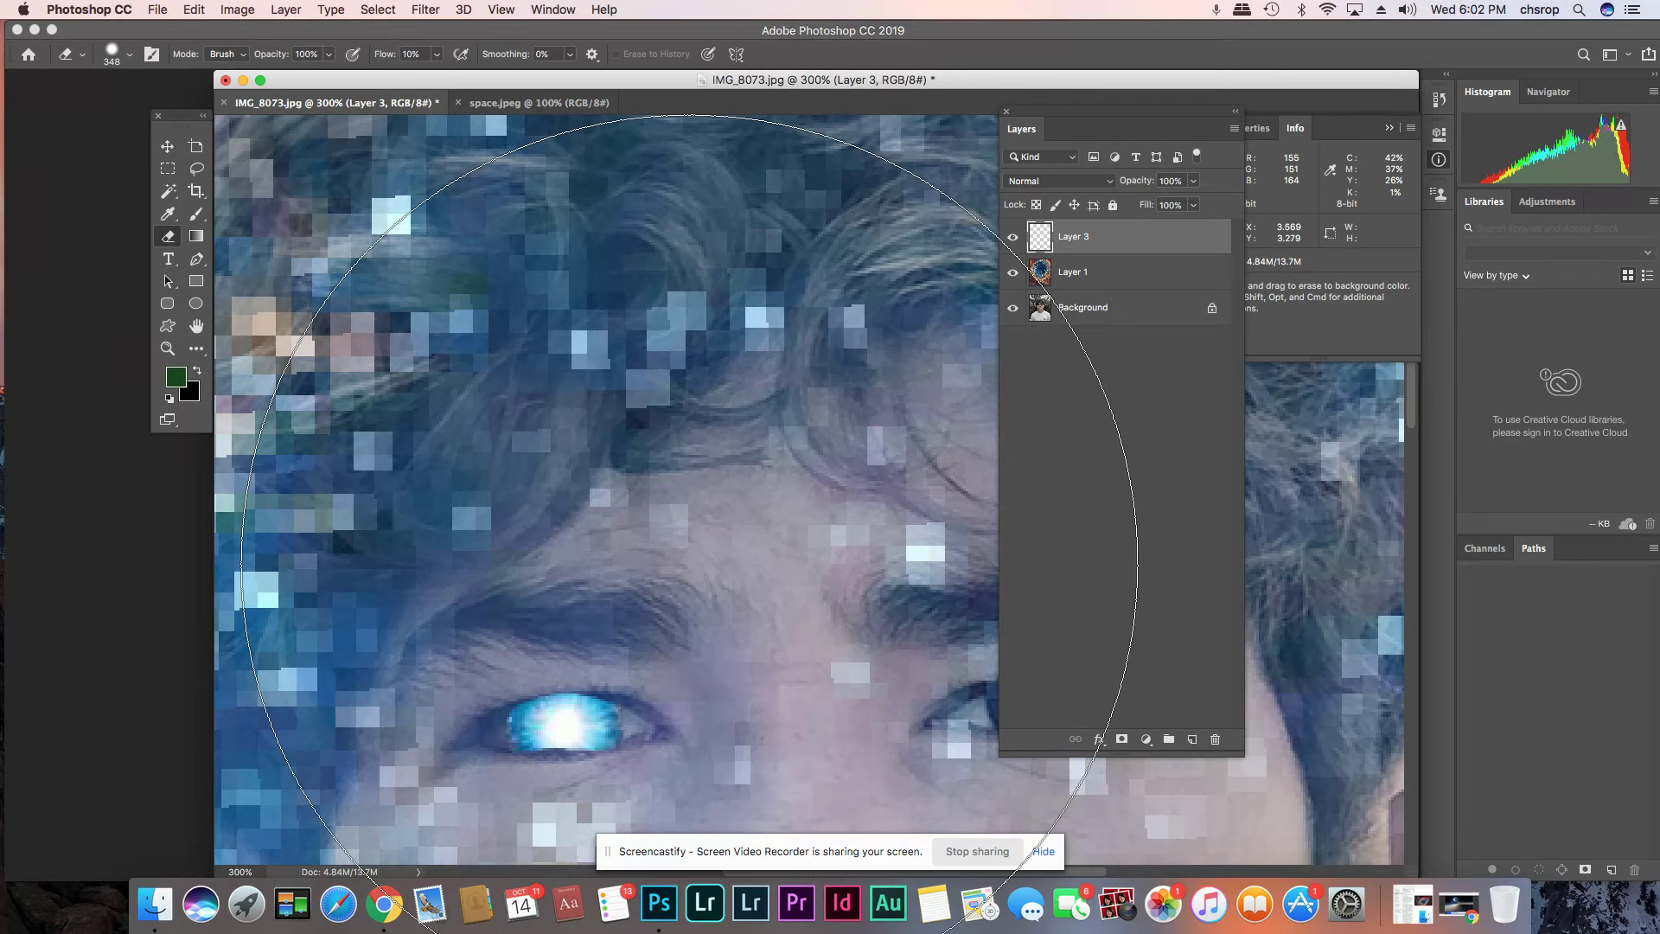
- Make the eraser a soft 17 px brush with 3% hardness in the brush picker
{"action": "right_click", "coordinate": [700, 562]}
{"action": "mouse_move", "coordinate": [871, 605]}
{"action": "left_mouse_down"}
{"action": "mouse_move", "coordinate": [780, 604]}
{"action": "mouse_move", "coordinate": [801, 605]}
{"action": "mouse_move", "coordinate": [786, 645]}
{"action": "mouse_move", "coordinate": [790, 607]}
{"action": "left_mouse_up"}
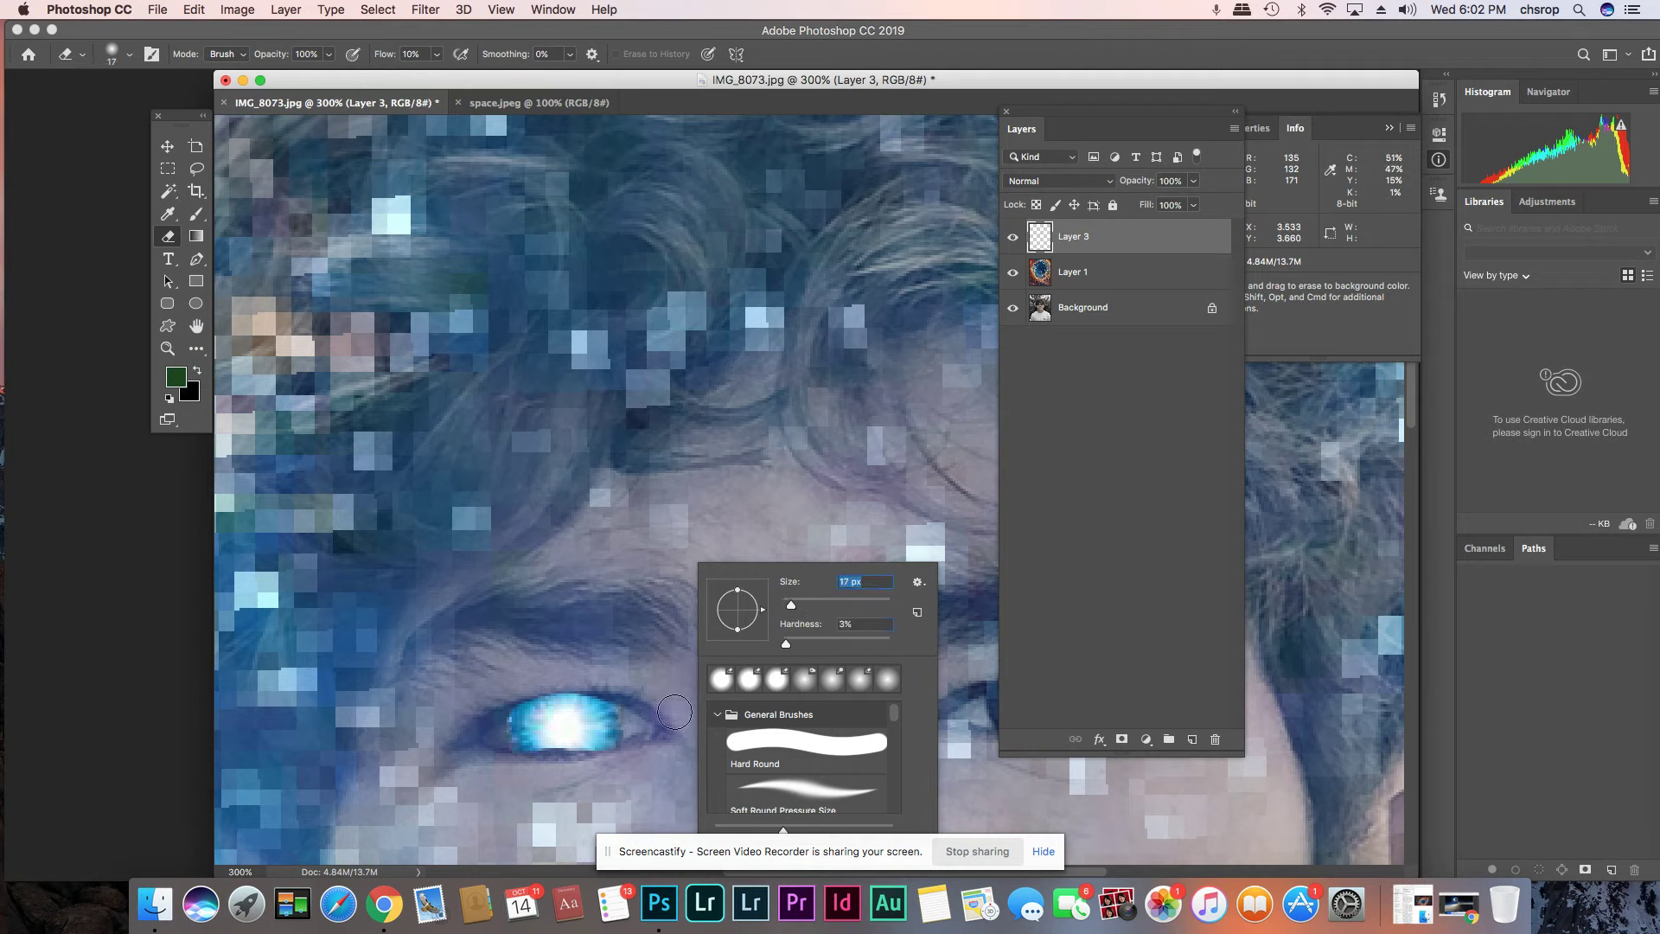
{"action": "left_click", "coordinate": [632, 758]}
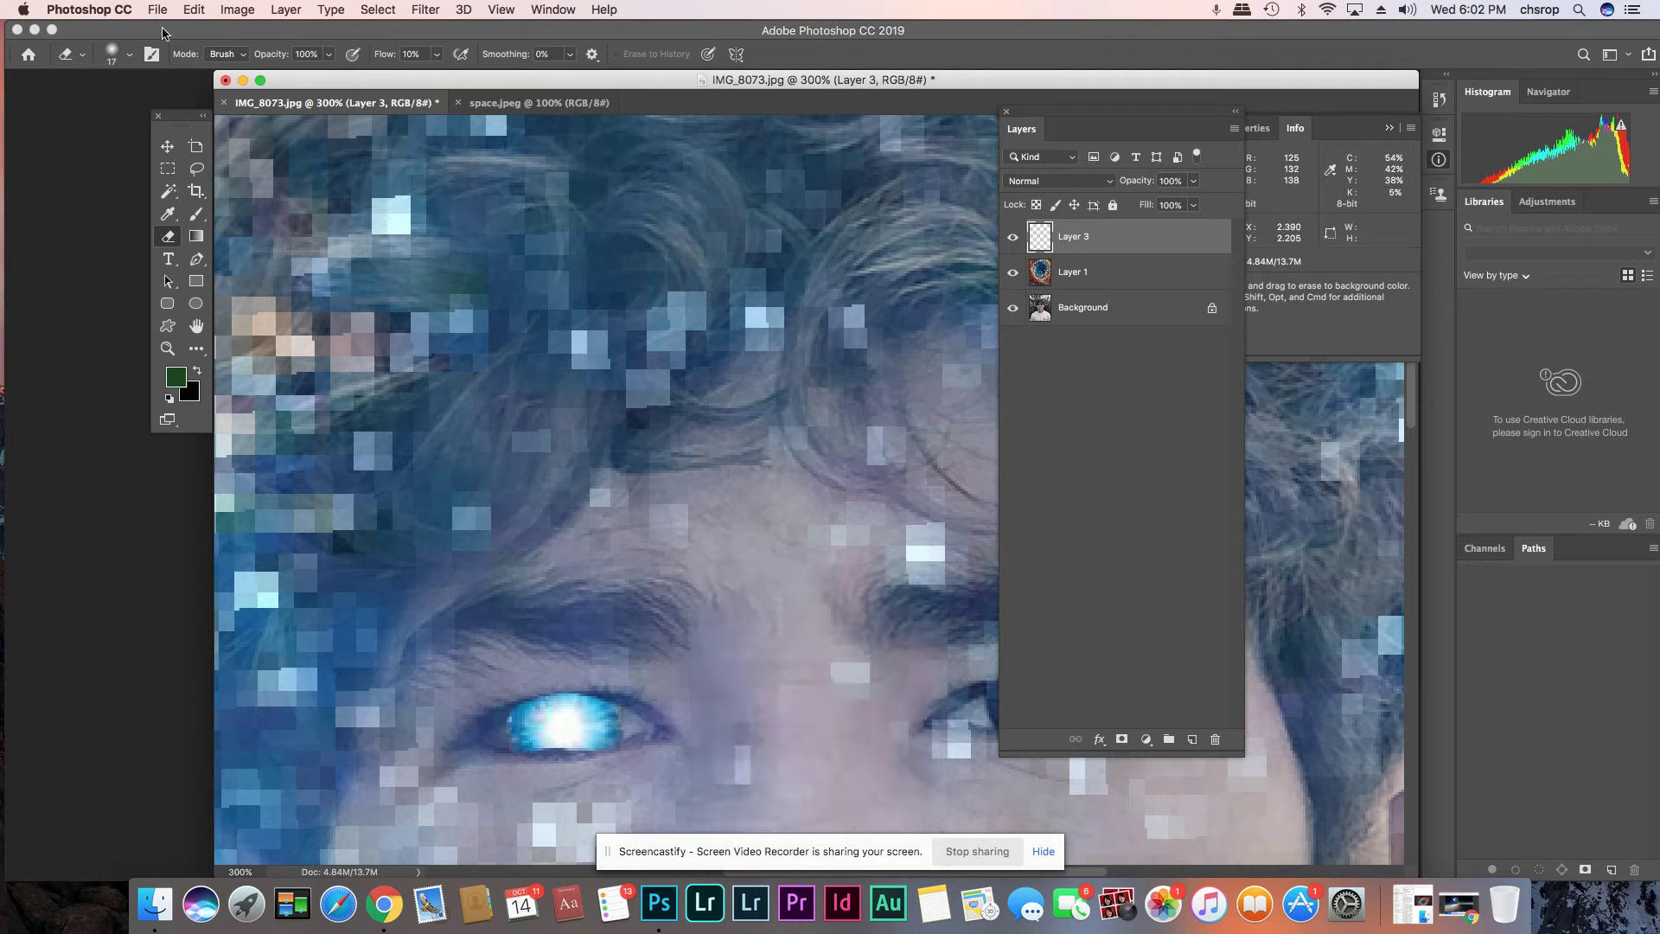
{"action": "left_click", "coordinate": [129, 56]}
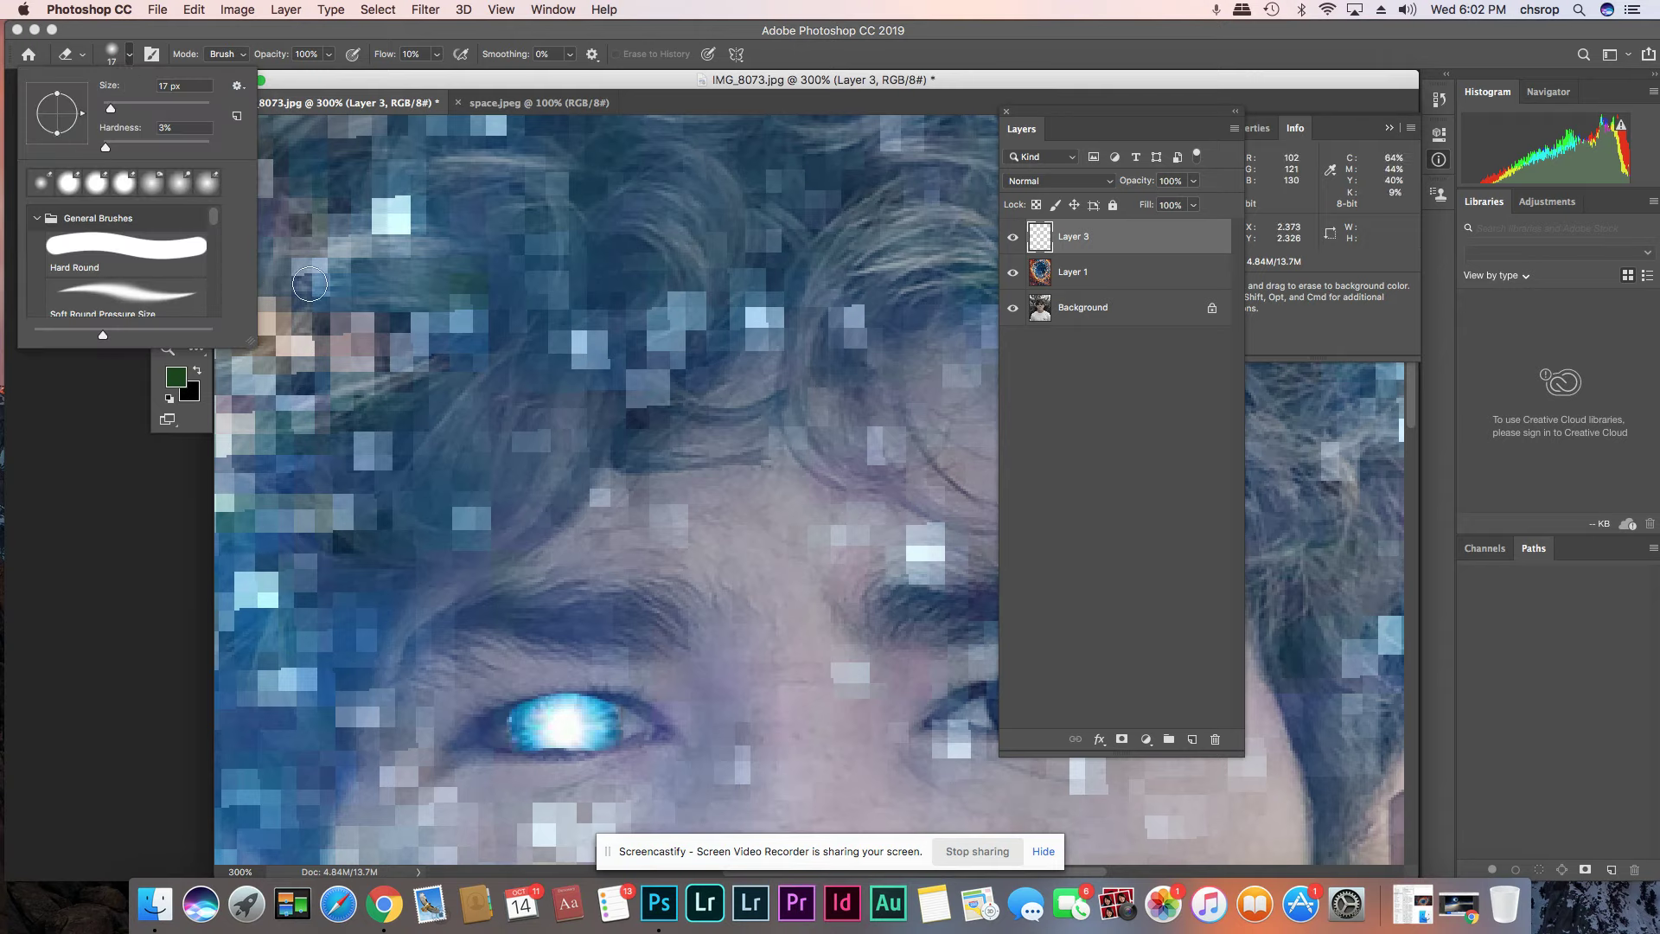
{"action": "left_click", "coordinate": [506, 692]}
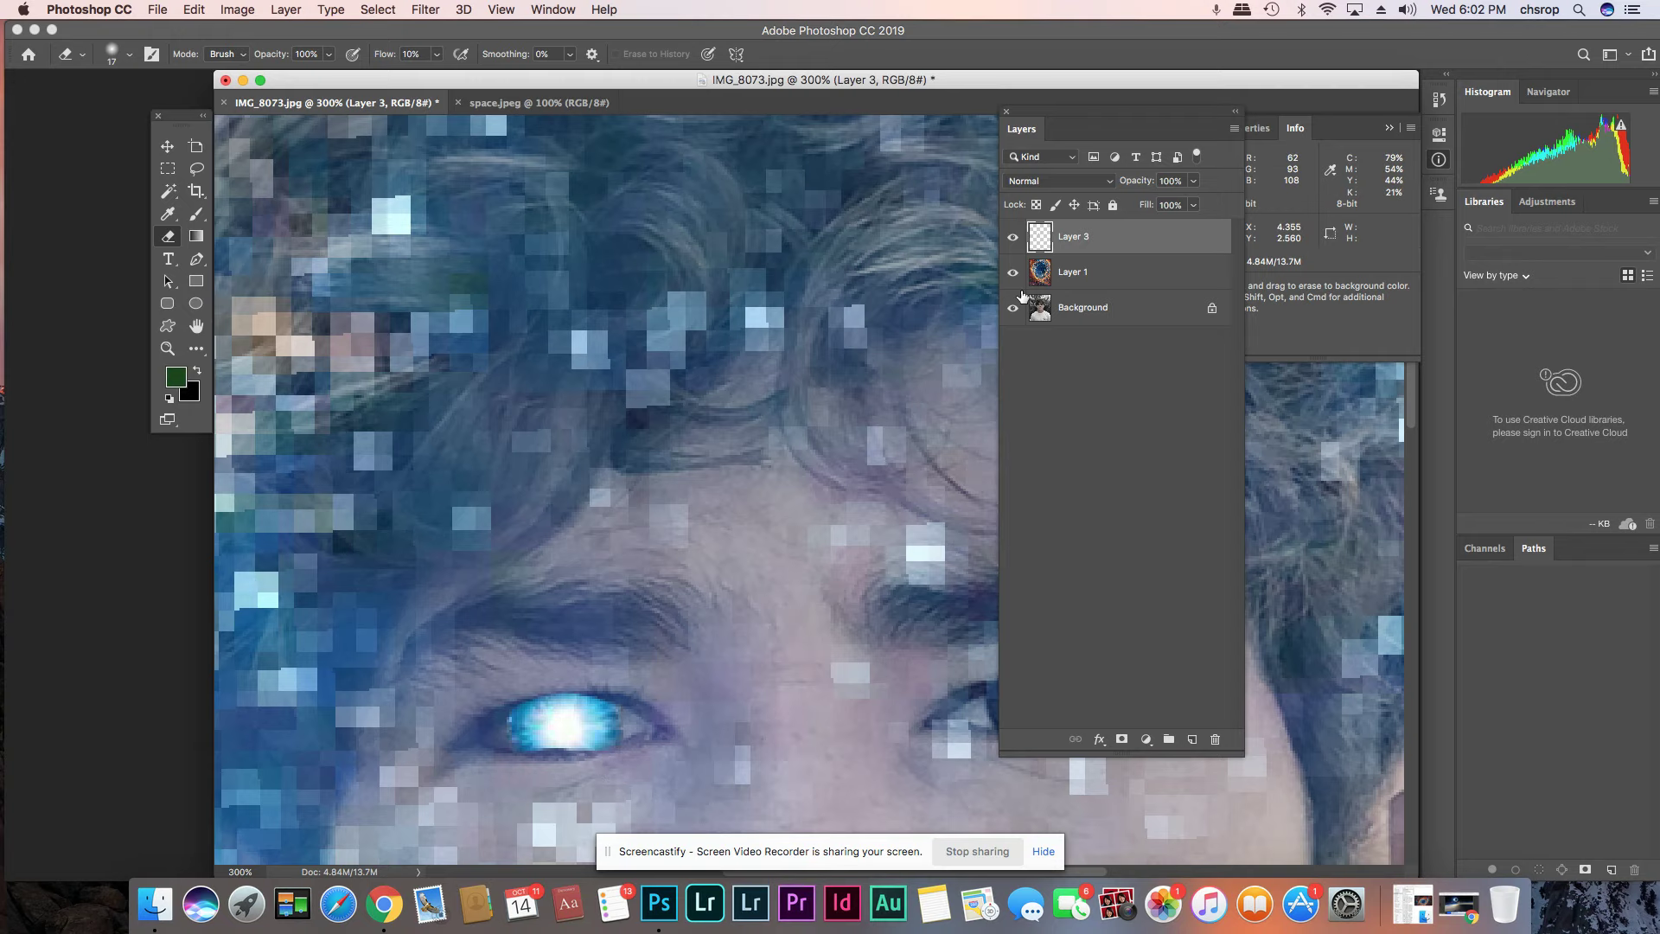
- Duplicate Layer 3 as Layer 3 copy, try moving it, then undo the move
{"action": "left_click", "coordinate": [167, 147]}
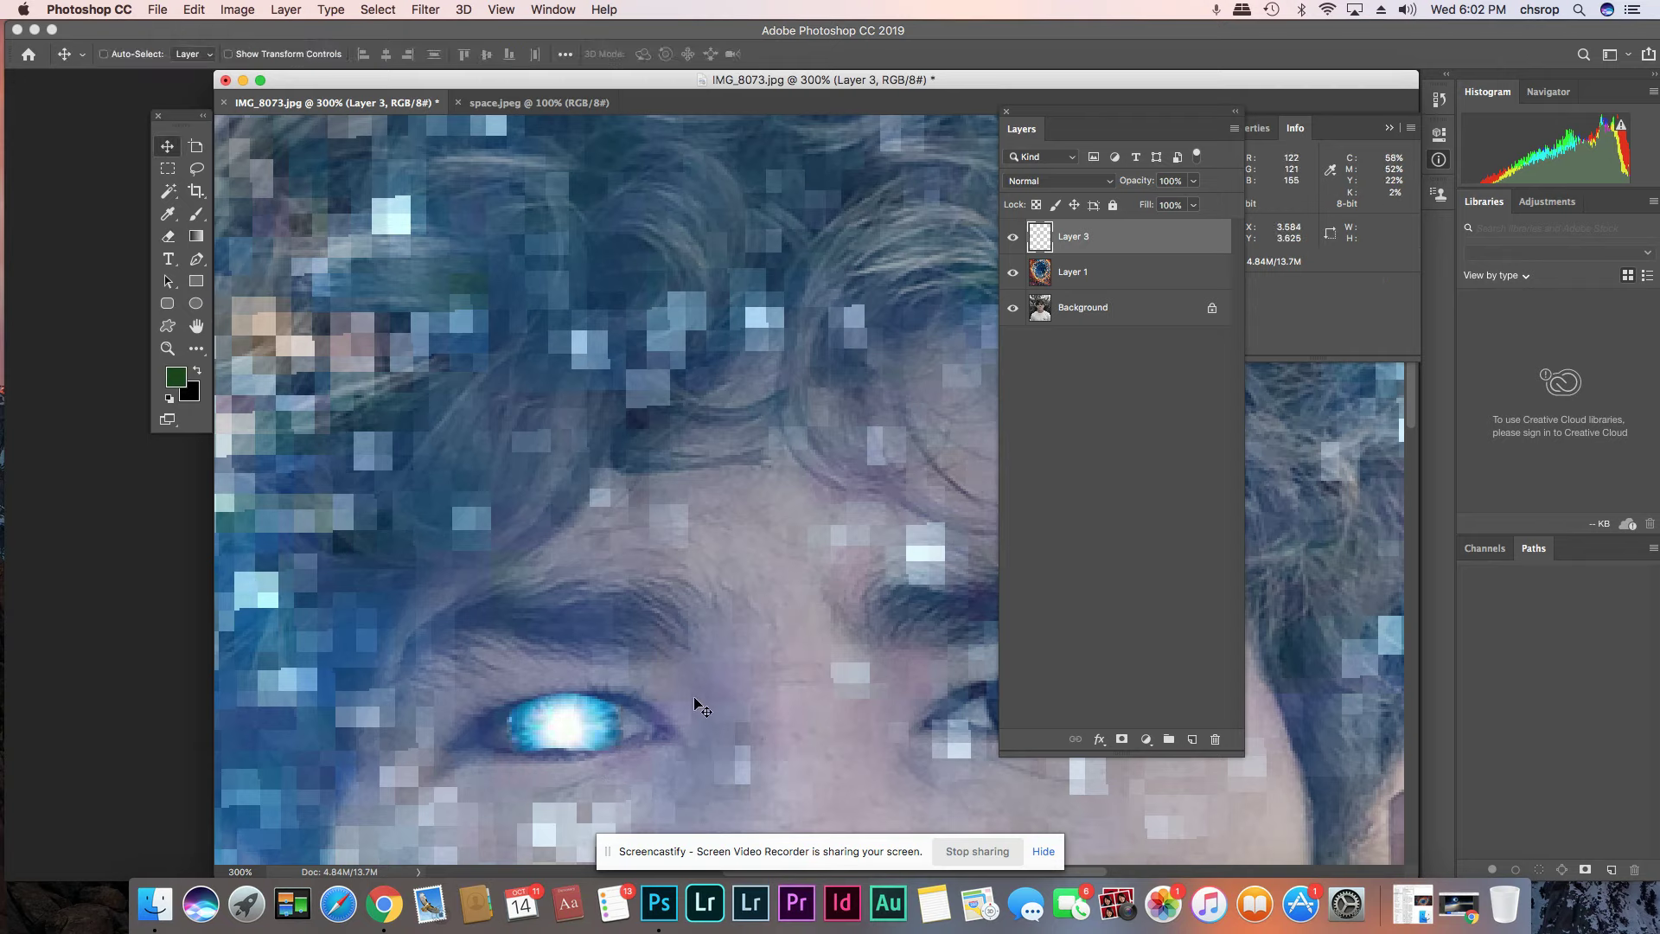
{"action": "left_click", "coordinate": [1236, 128]}
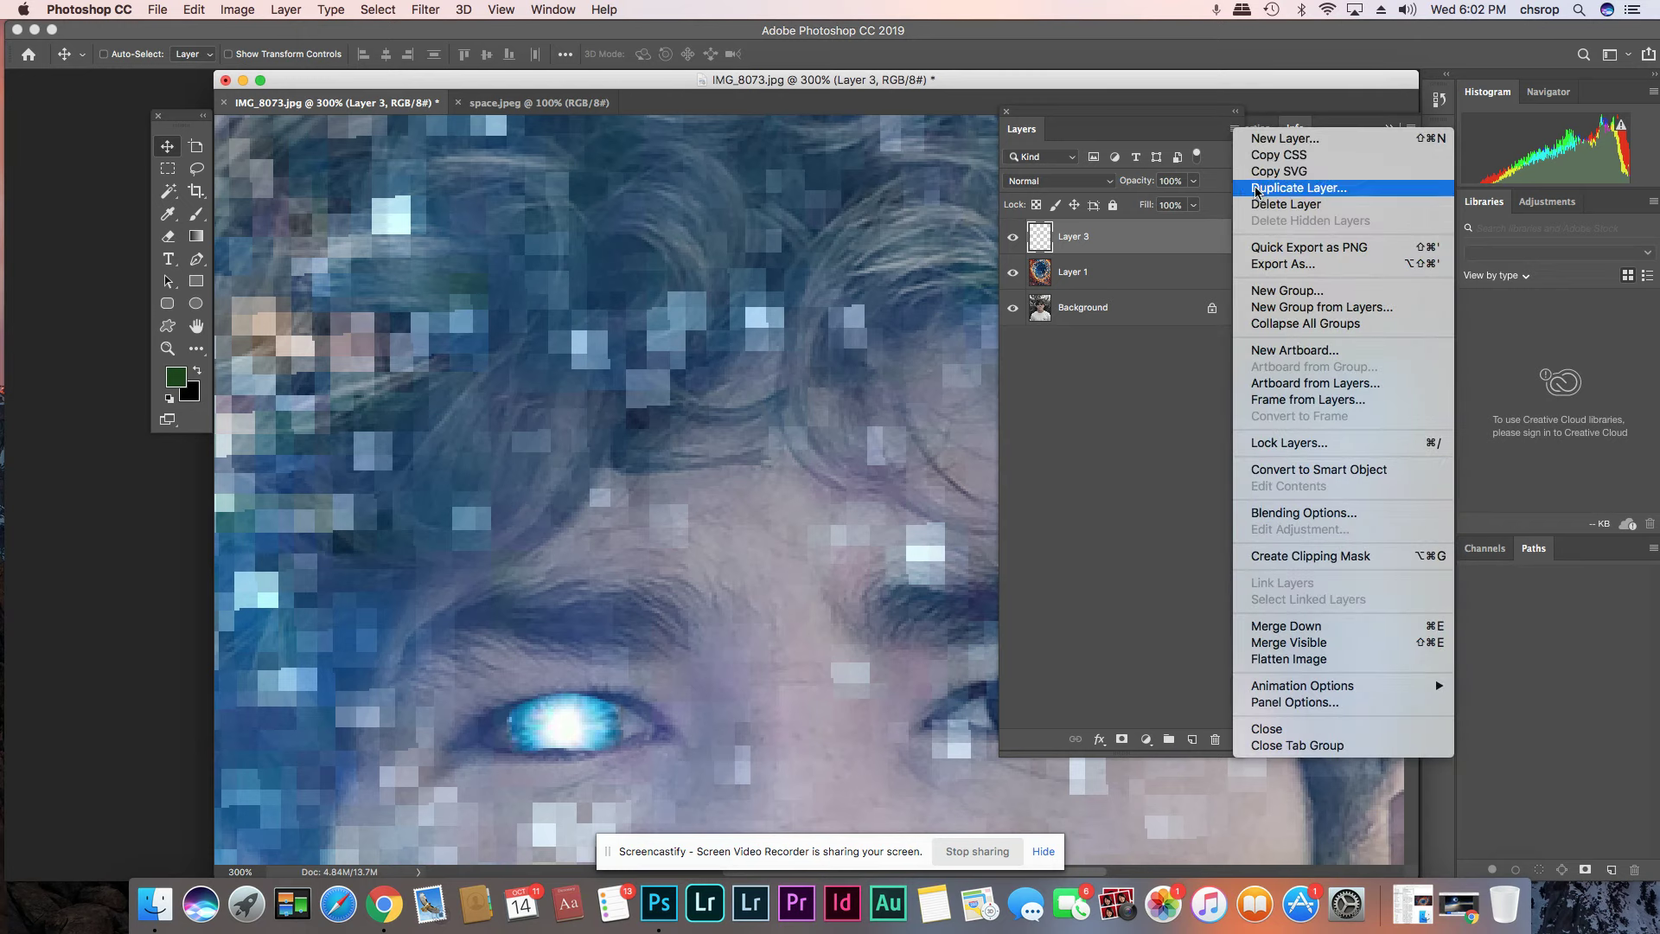
{"action": "left_click", "coordinate": [1258, 189]}
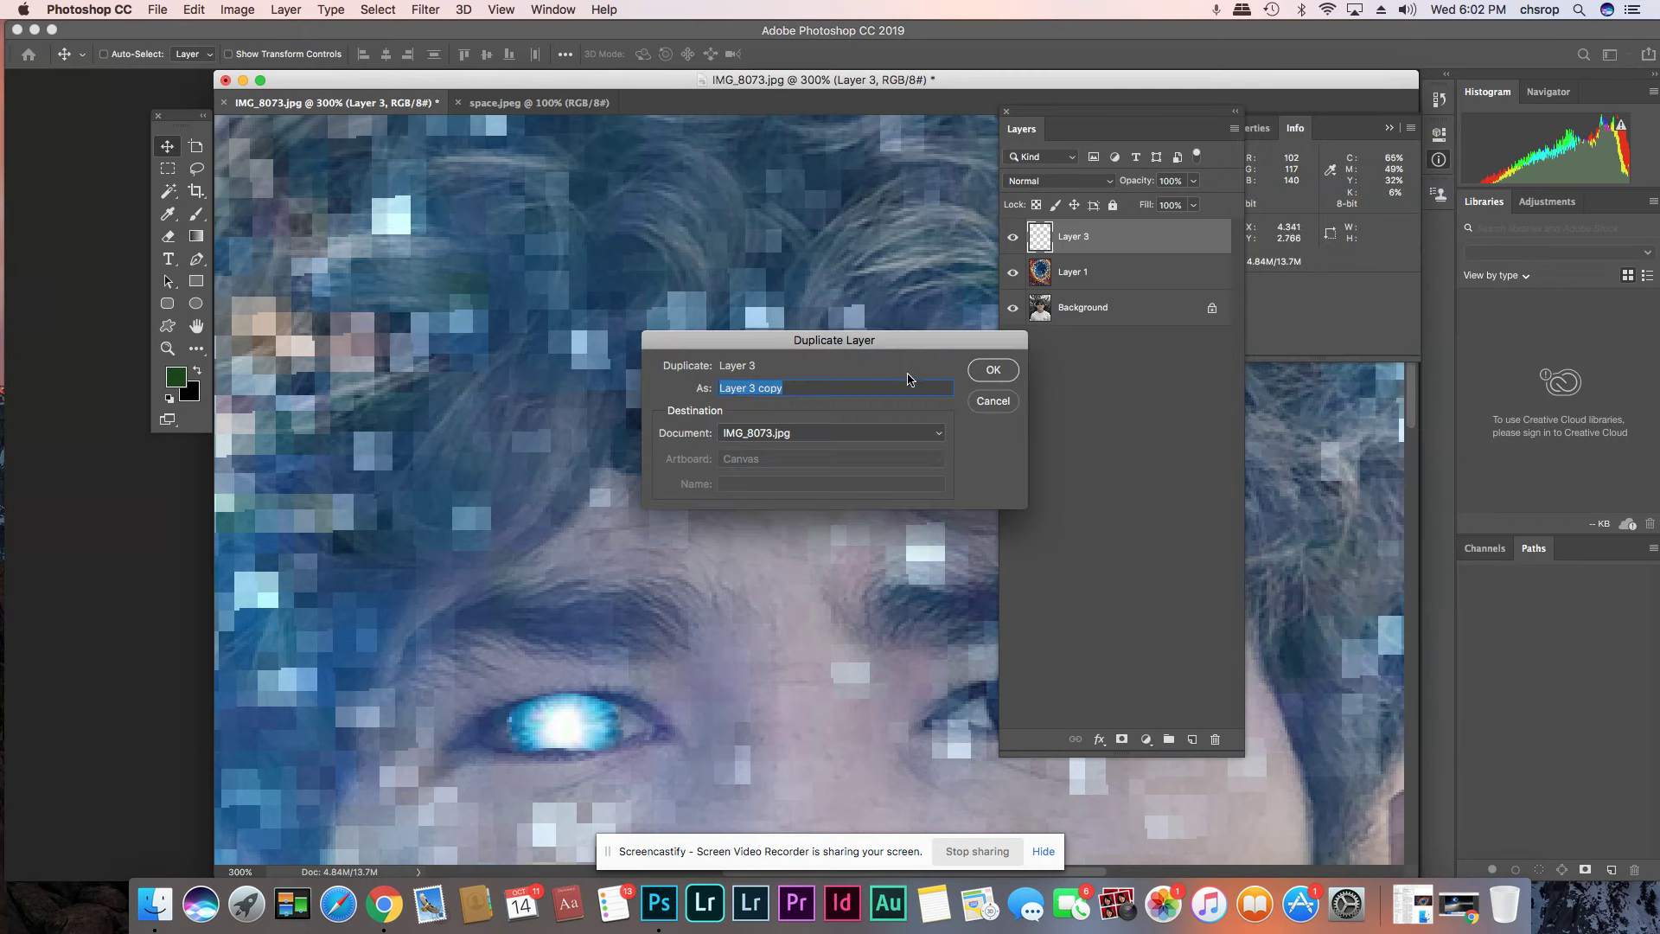
{"action": "left_click", "coordinate": [972, 375]}
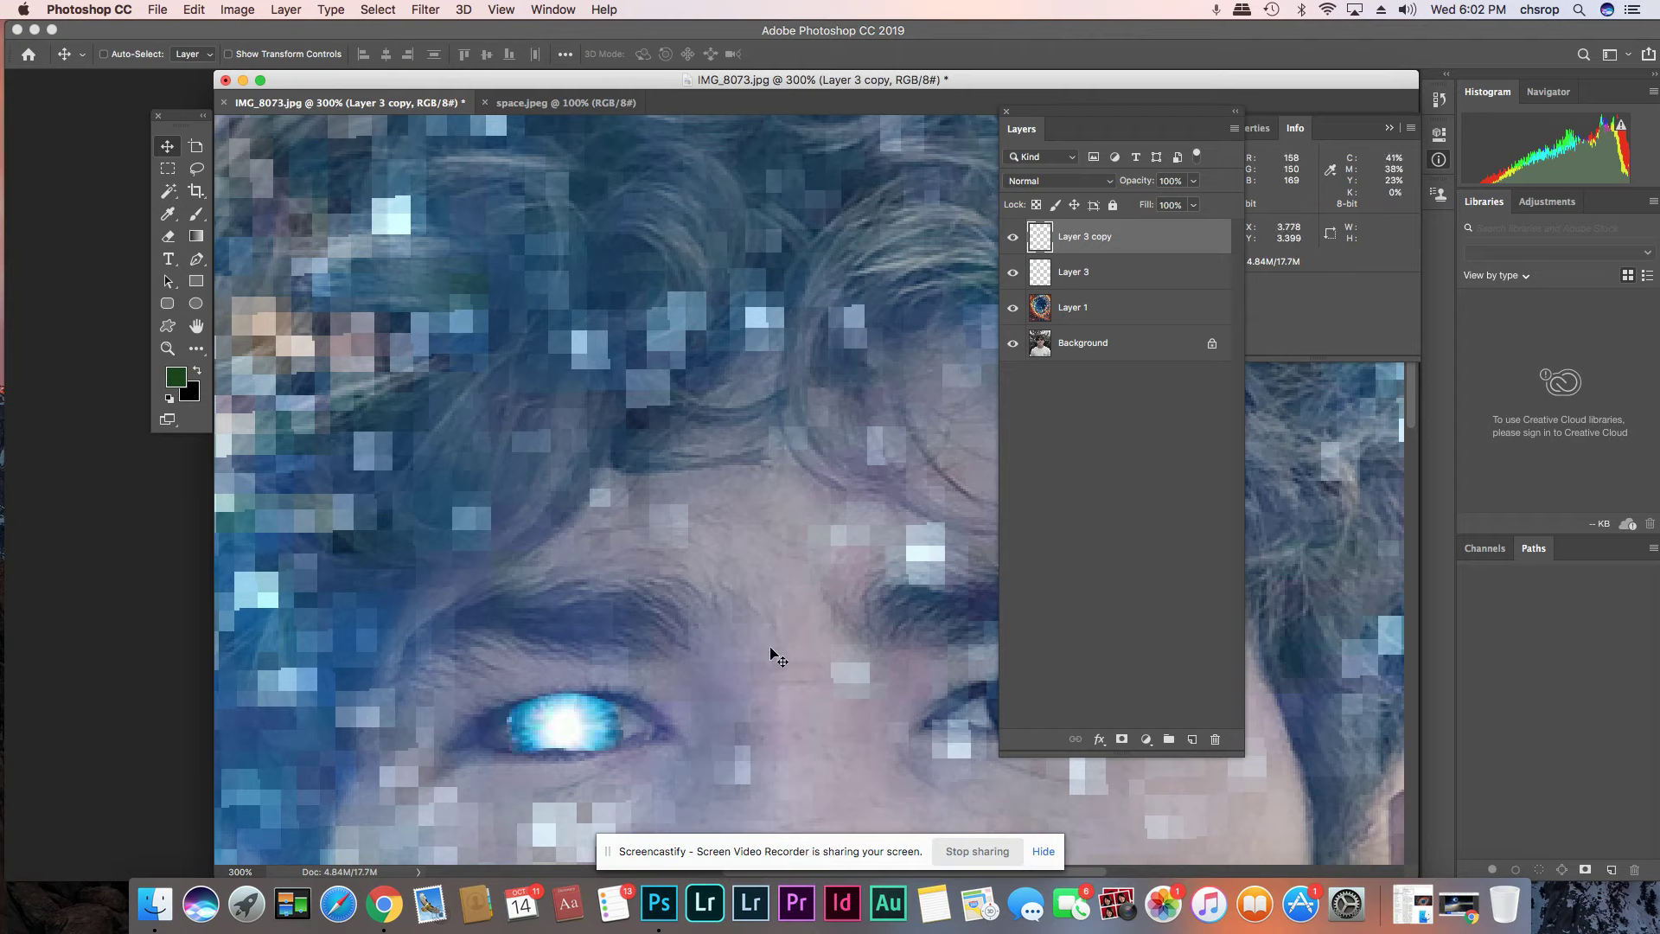
{"action": "left_click_drag", "start_coordinate": [608, 718], "coordinate": [1014, 690]}
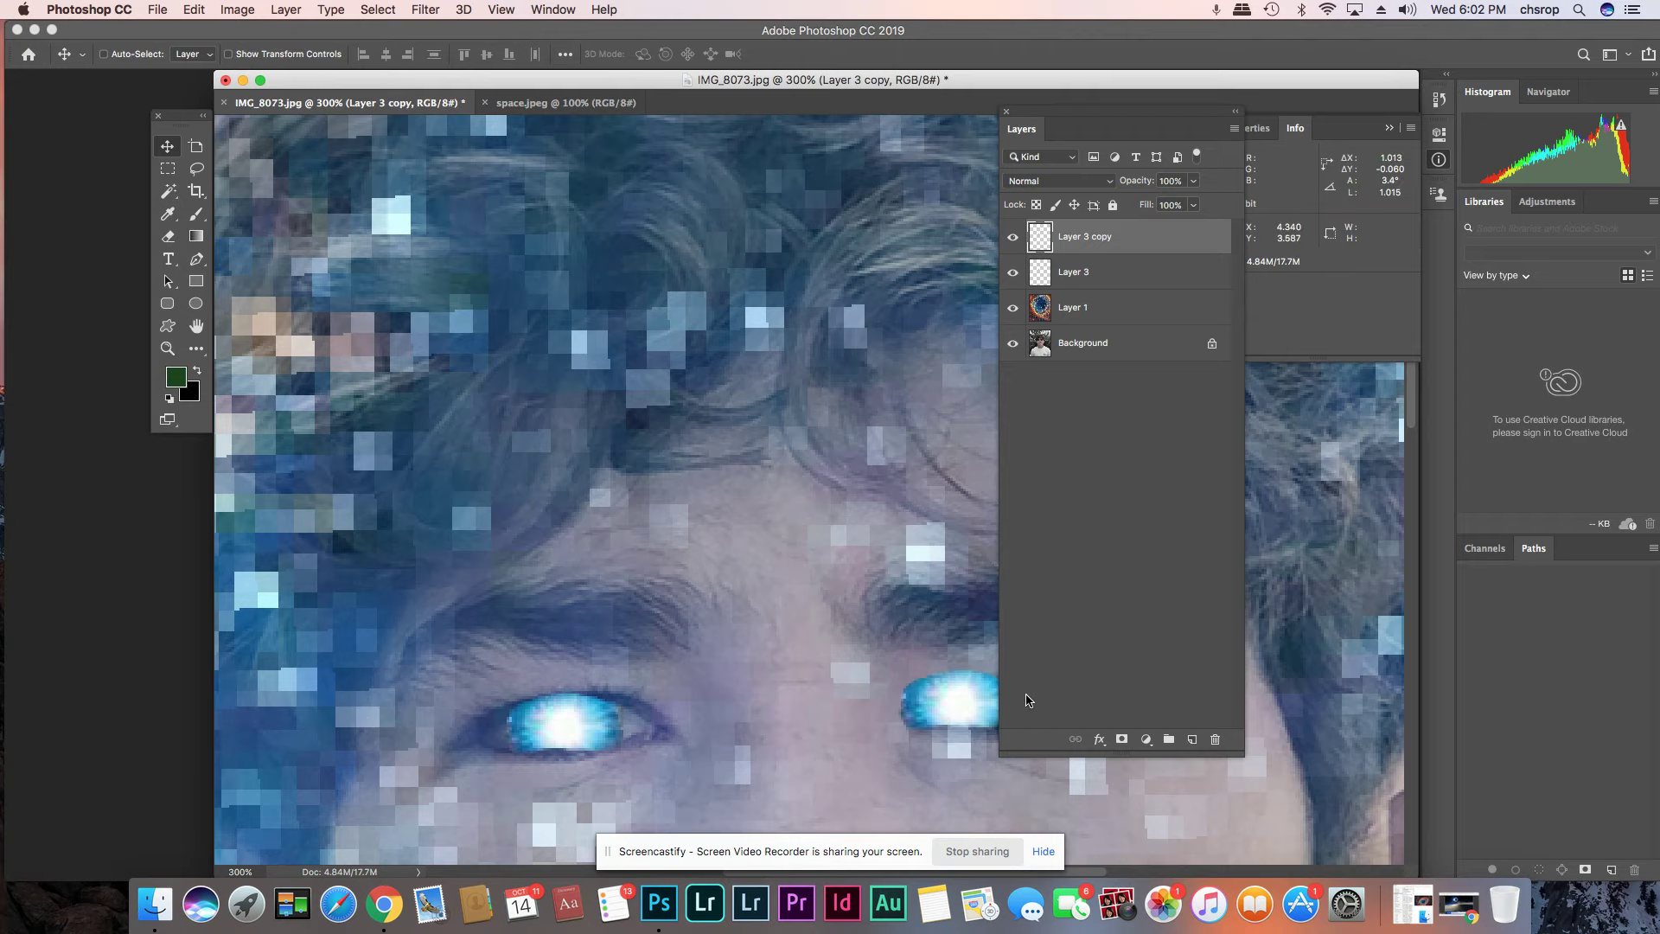
{"action": "key", "text": "super+z"}
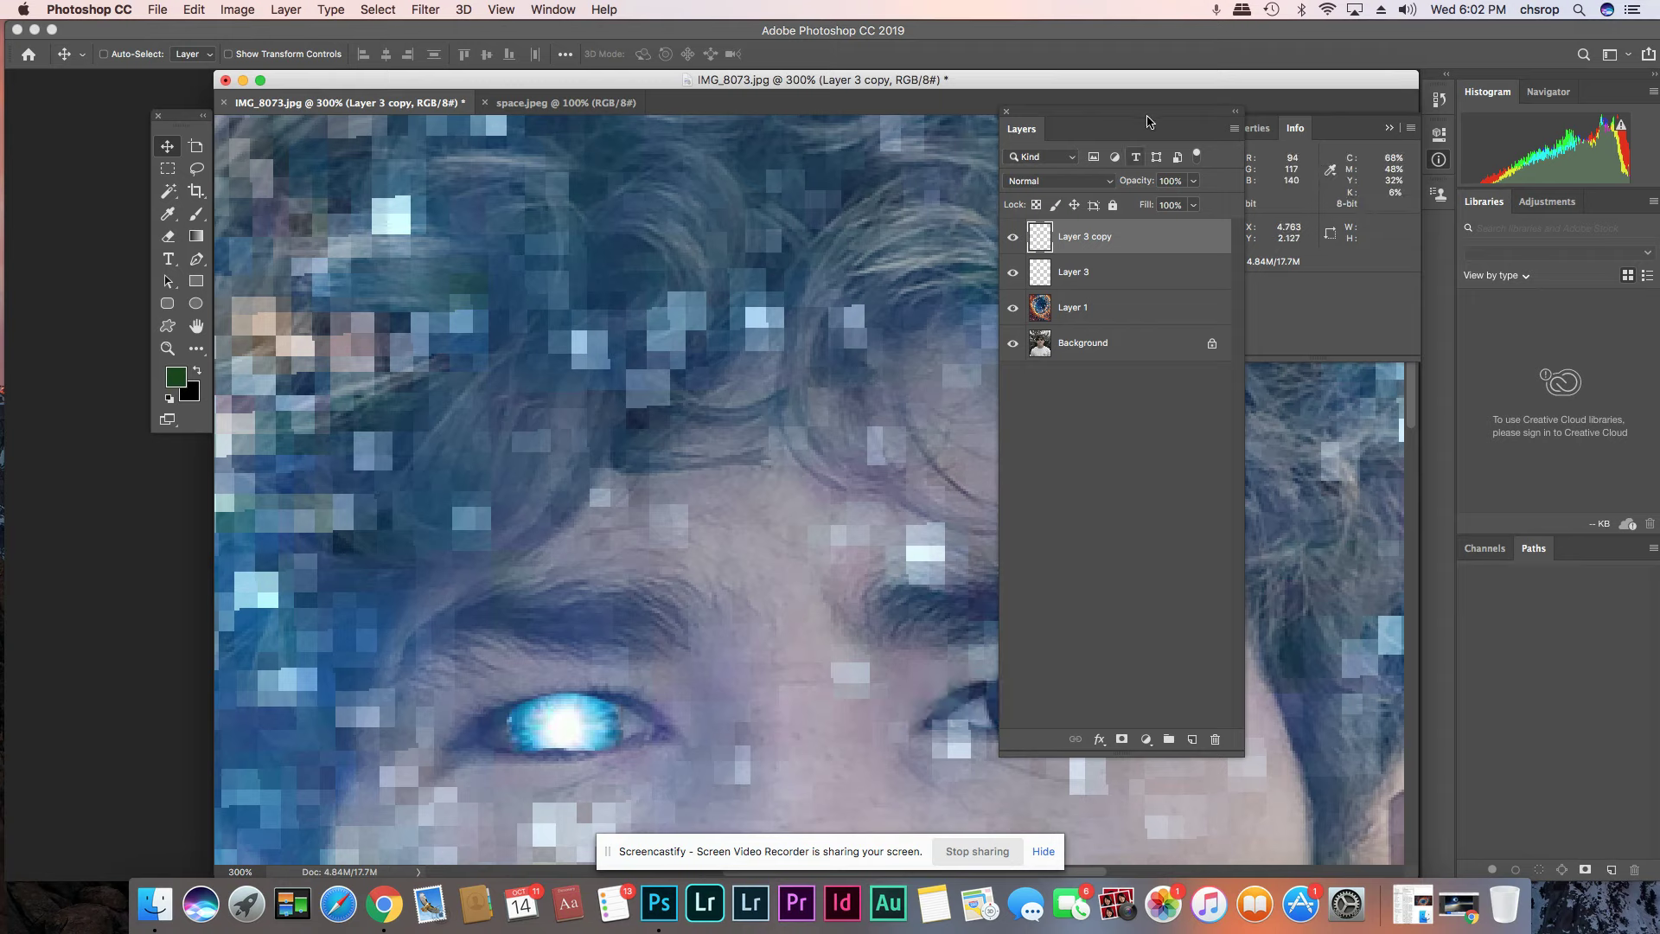
- Hide Layer 3 copy, duplicate Layer 3 again, and drag Layer 3 copy 2's glow onto the right eye
{"action": "left_click_drag", "start_coordinate": [1163, 124], "coordinate": [1444, 457]}
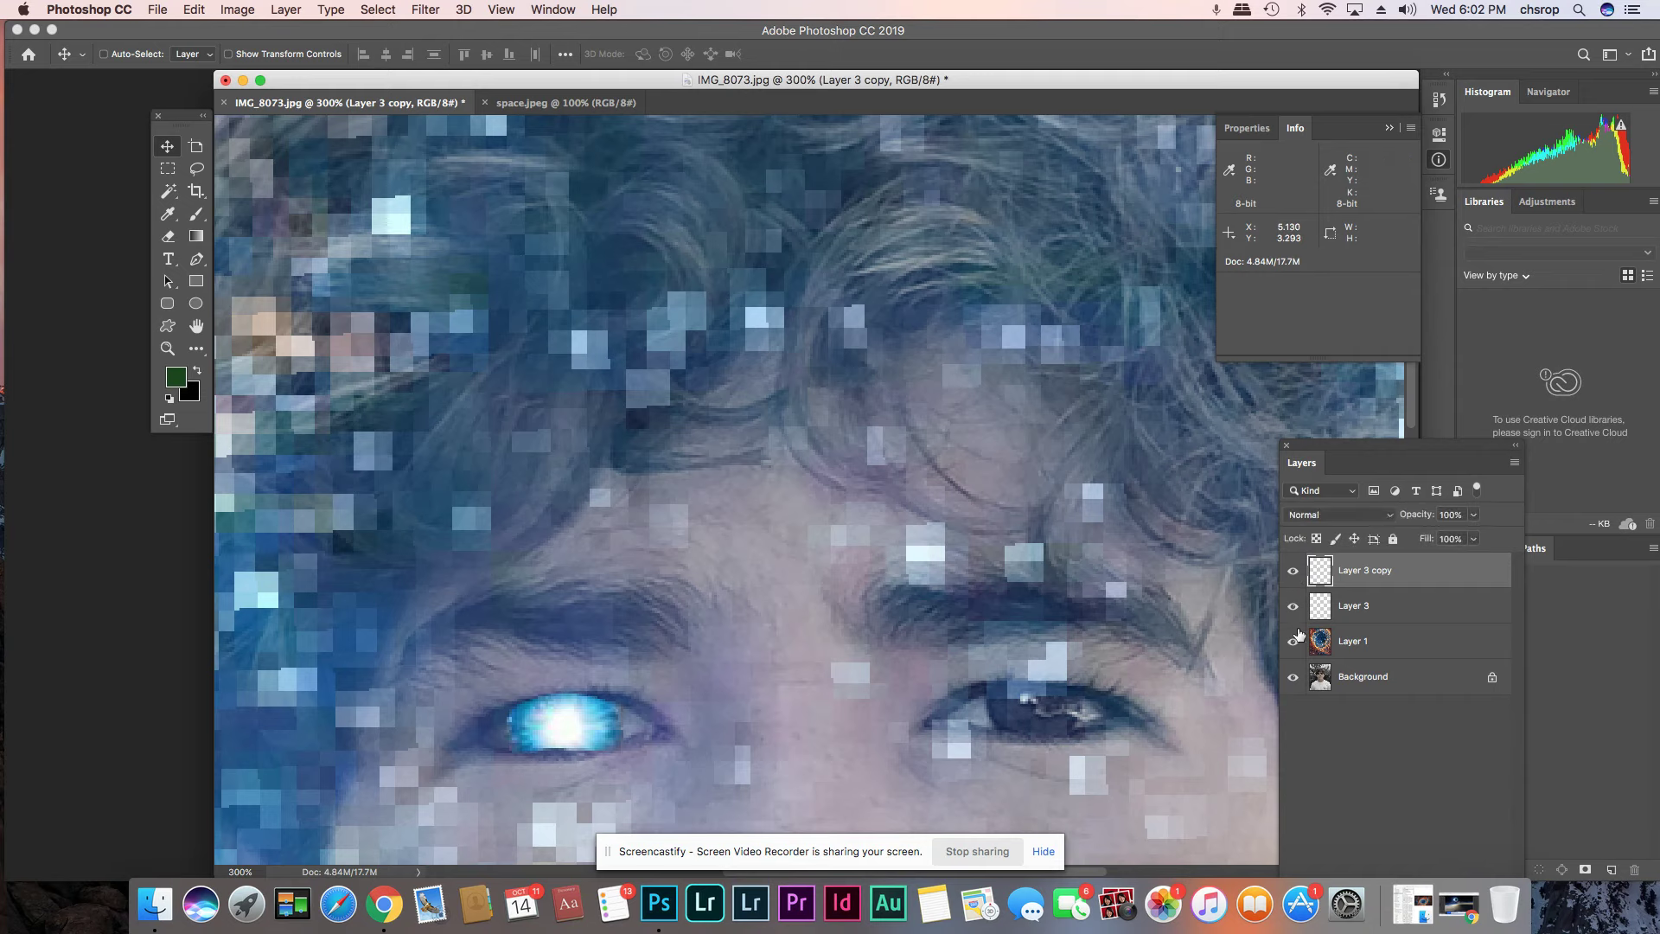
{"action": "left_click", "coordinate": [1293, 572]}
{"action": "left_click", "coordinate": [1373, 616]}
{"action": "left_click", "coordinate": [1515, 464]}
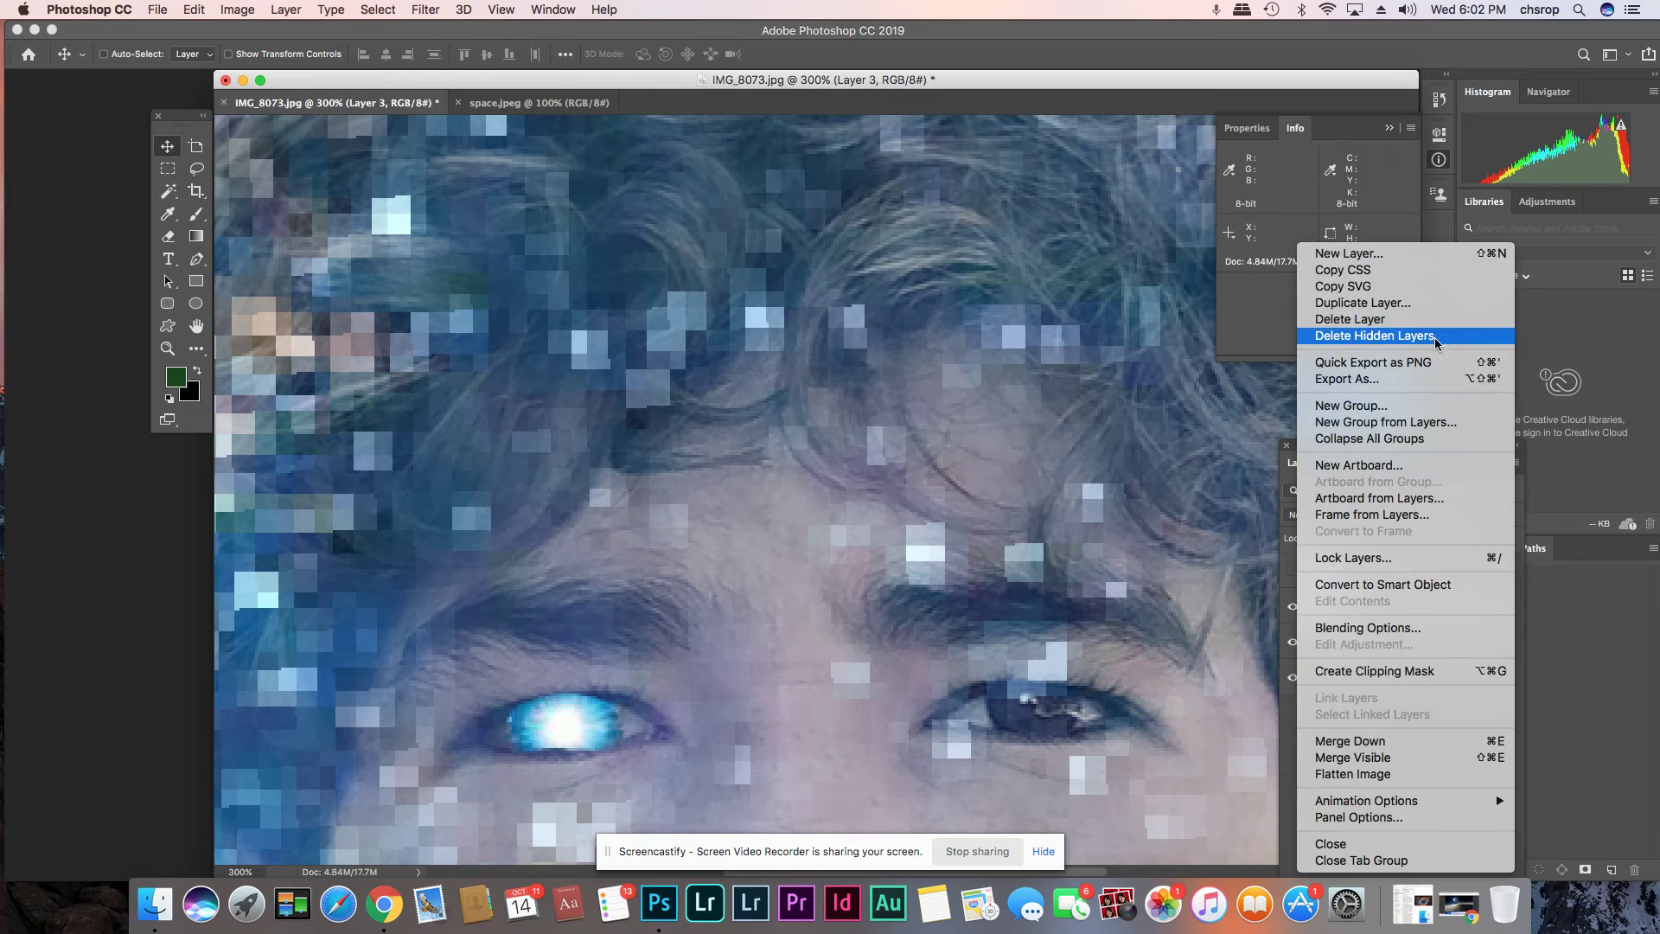
{"action": "left_click", "coordinate": [1384, 302]}
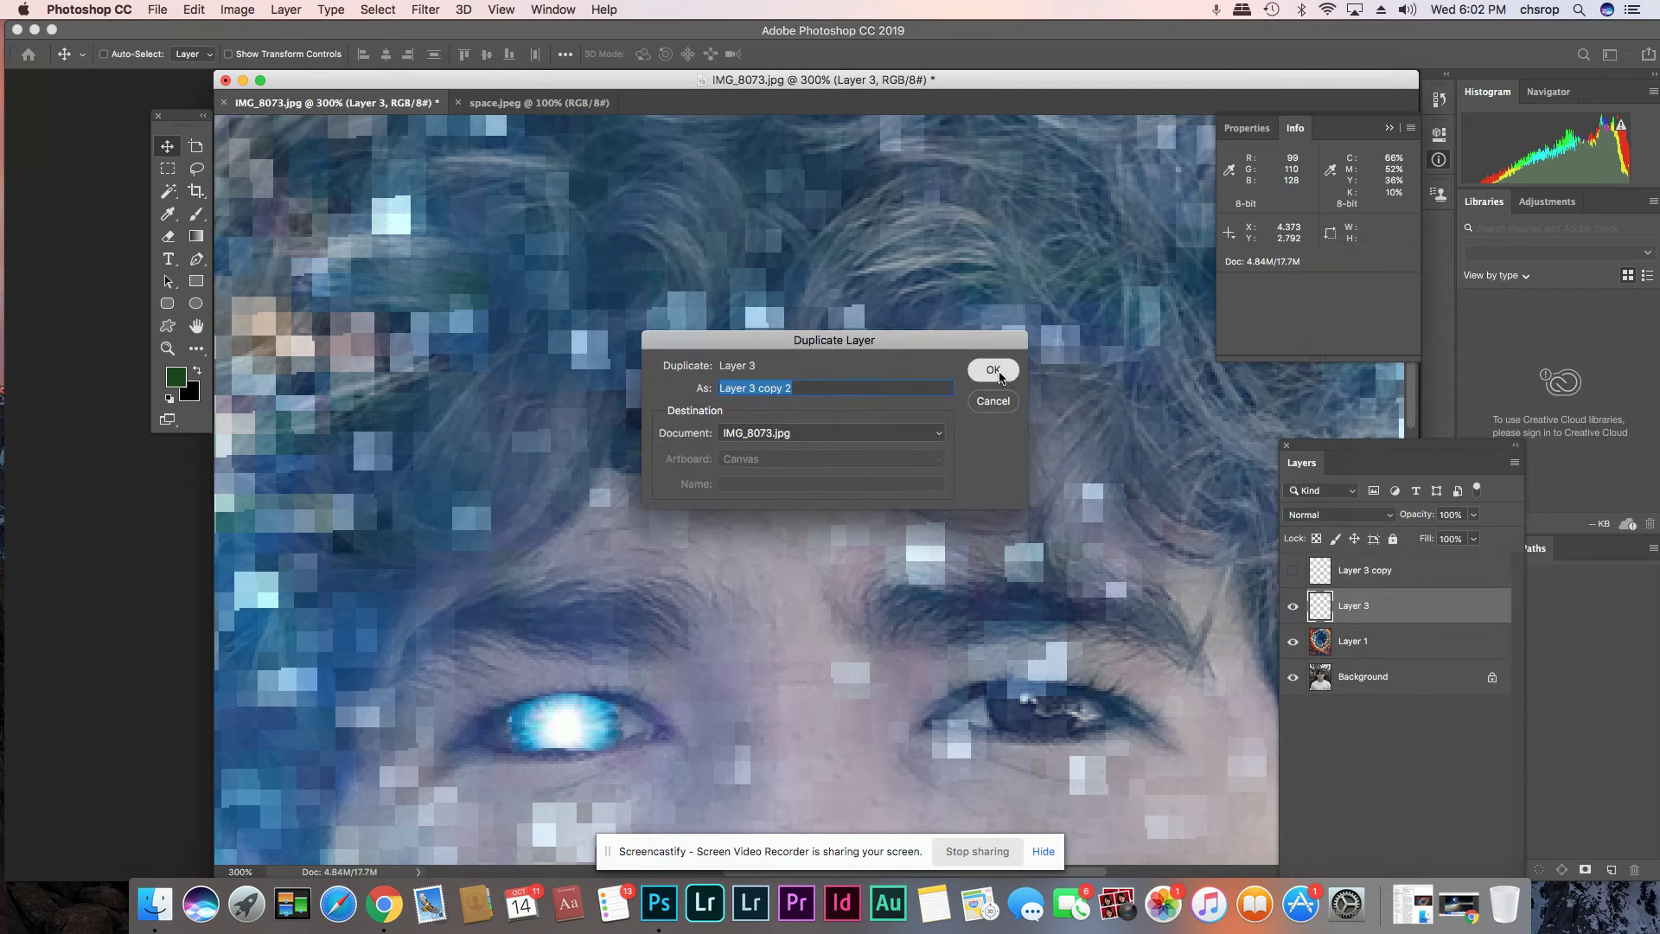
{"action": "key", "text": "Return"}
{"action": "left_click_drag", "start_coordinate": [676, 687], "coordinate": [1072, 709]}
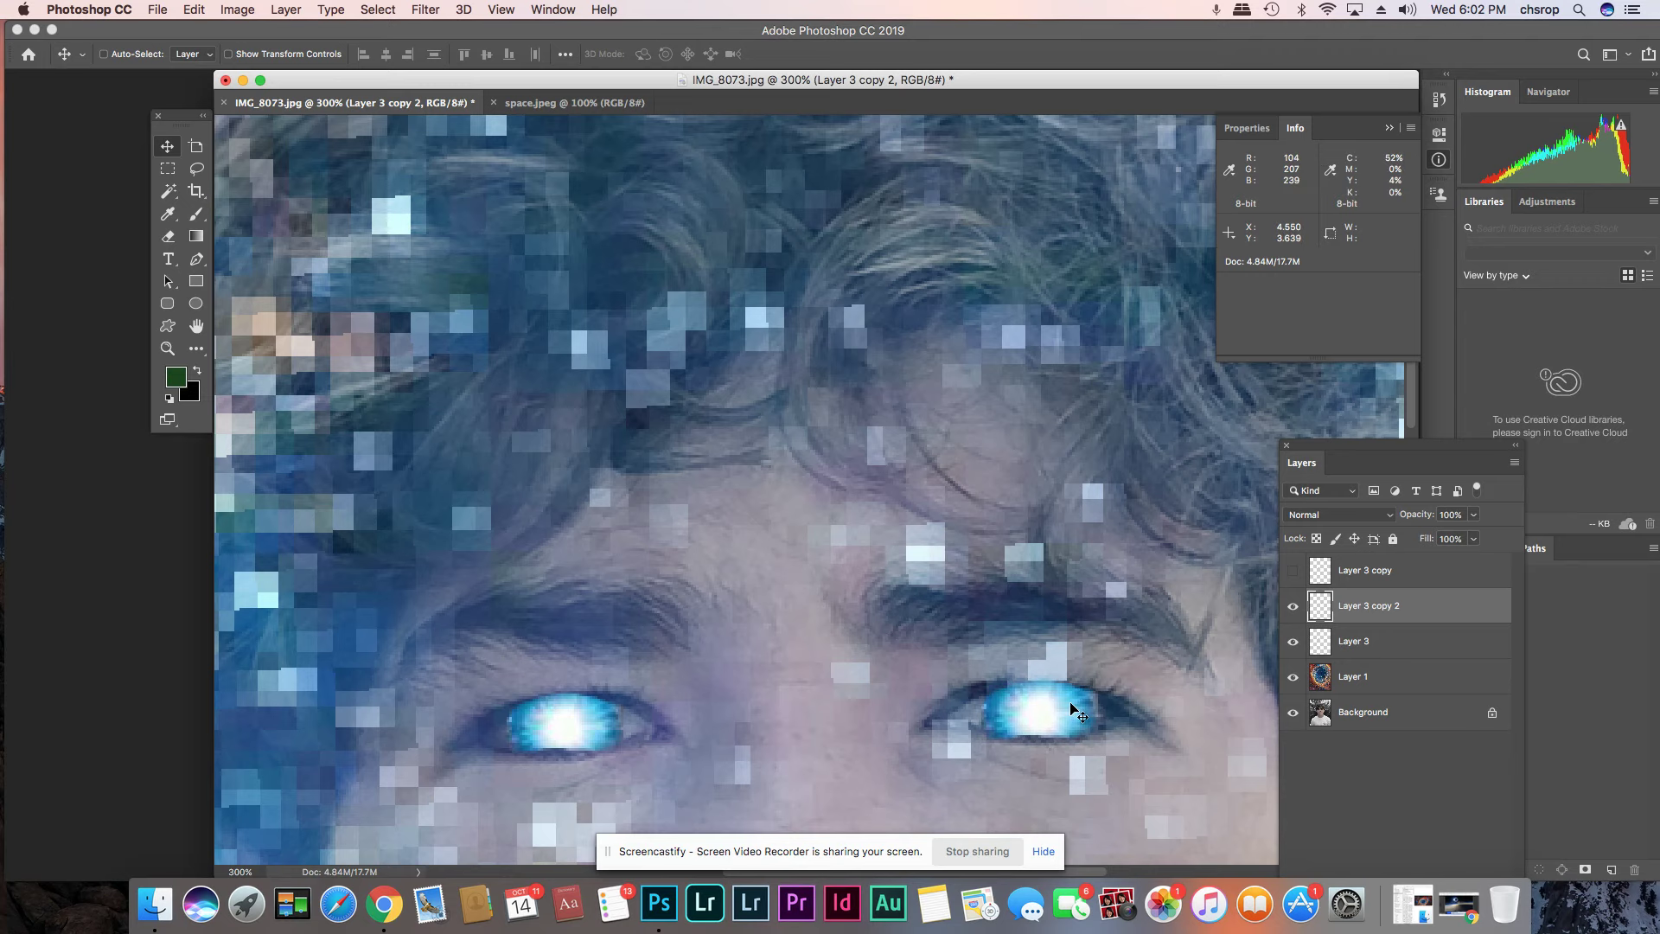
{"action": "key", "text": "super+minus"}
{"action": "key", "text": "super+minus"}
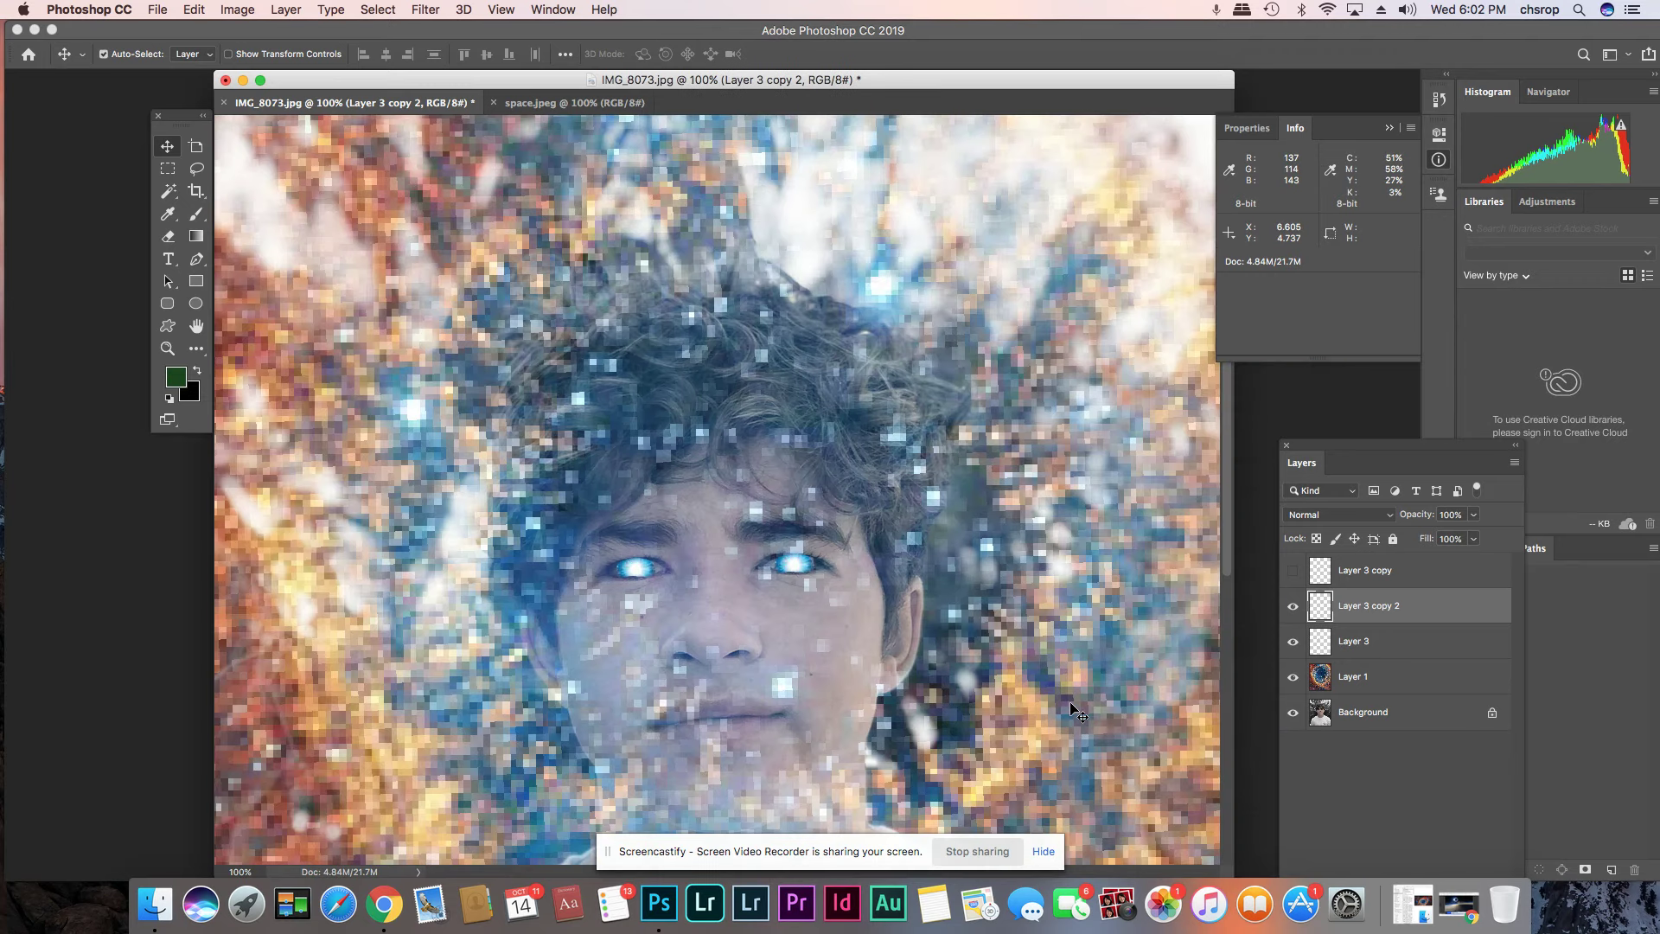
{"action": "key", "text": "super+minus"}
{"action": "key", "text": "super+minus"}
- Save As a JPEG named space5.jpg with Quality 12 Maximum
{"action": "key", "text": "super+plus"}
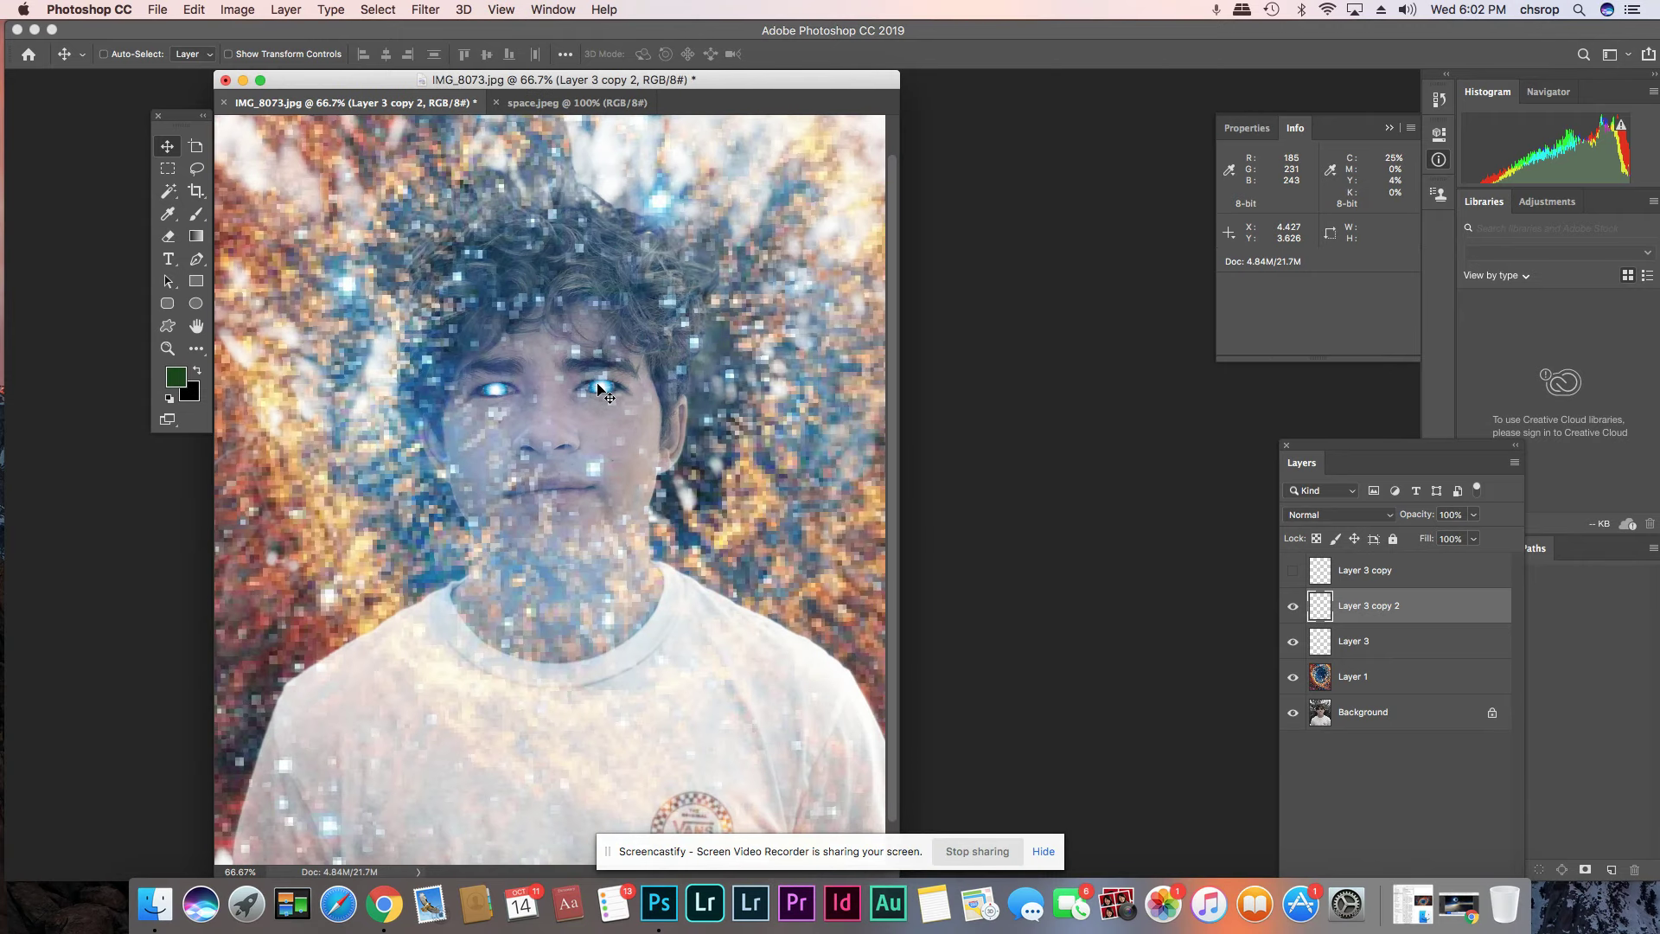
{"action": "key", "text": "super+minus"}
{"action": "left_click", "coordinate": [157, 10]}
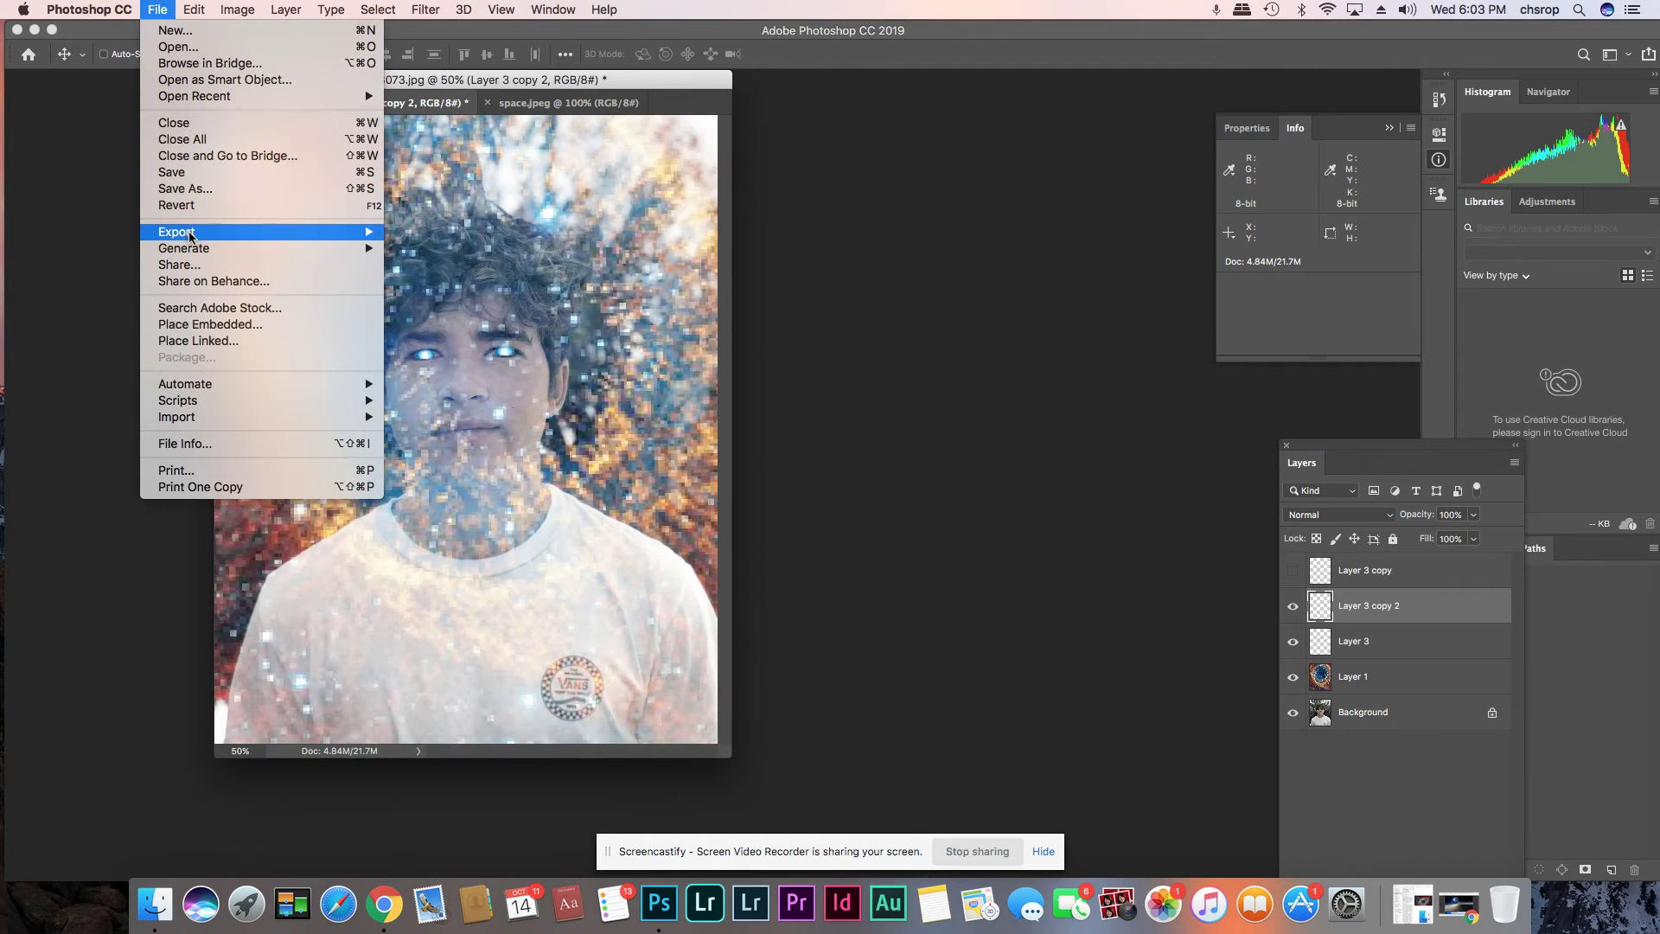
{"action": "left_click", "coordinate": [185, 196]}
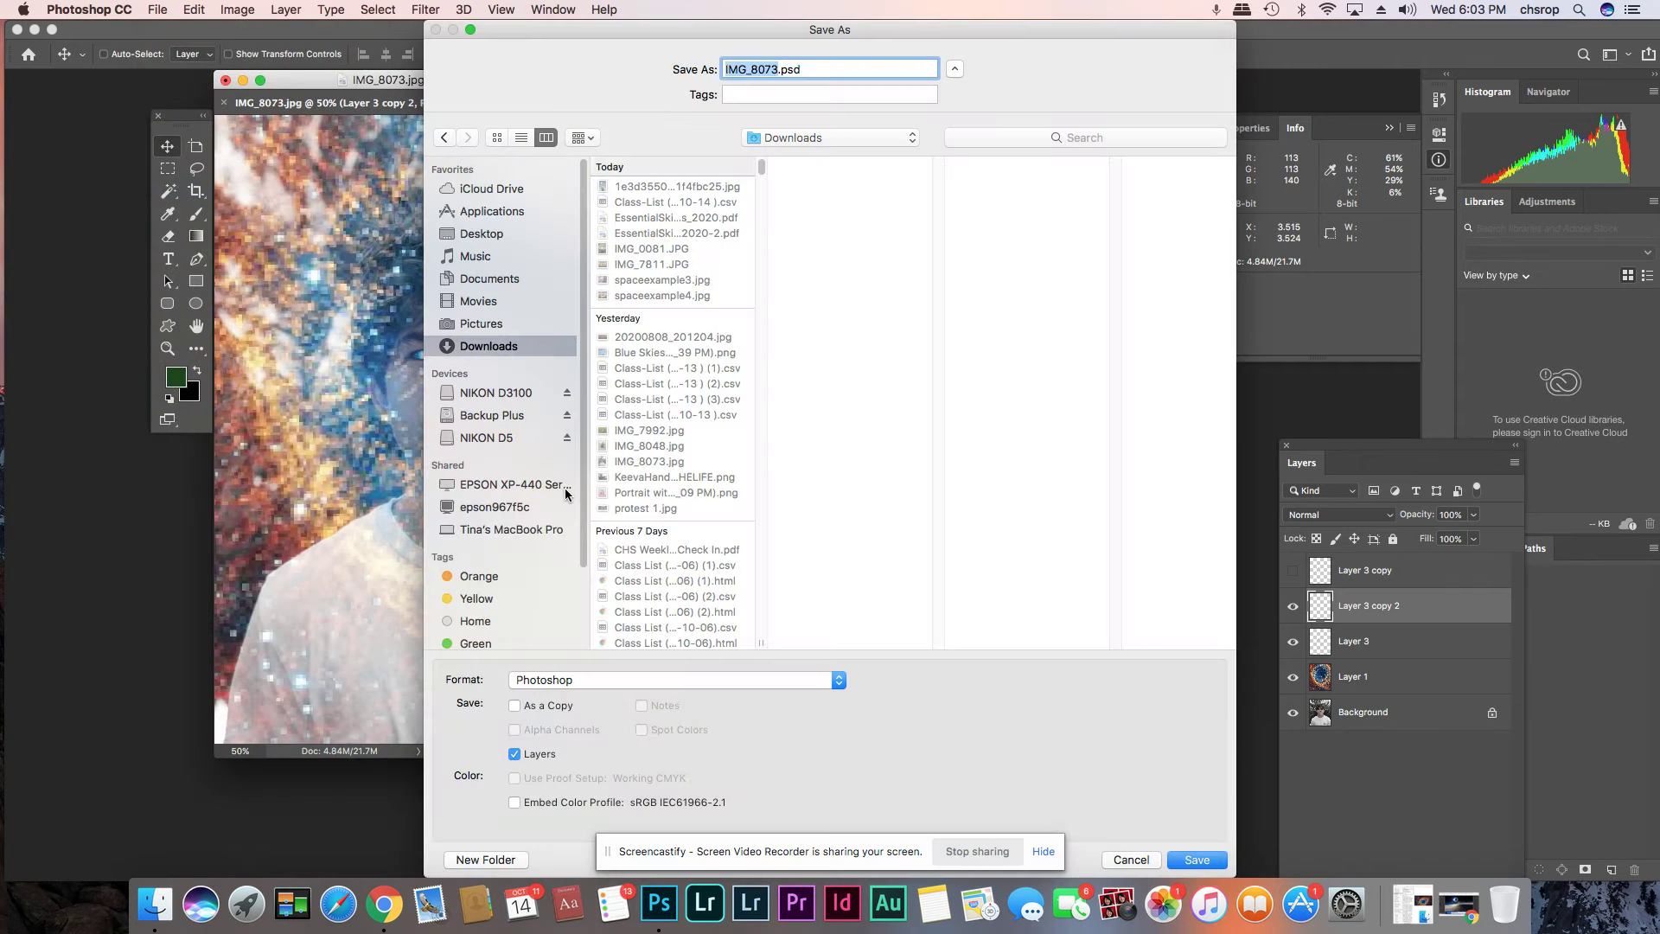
{"action": "left_click", "coordinate": [621, 678]}
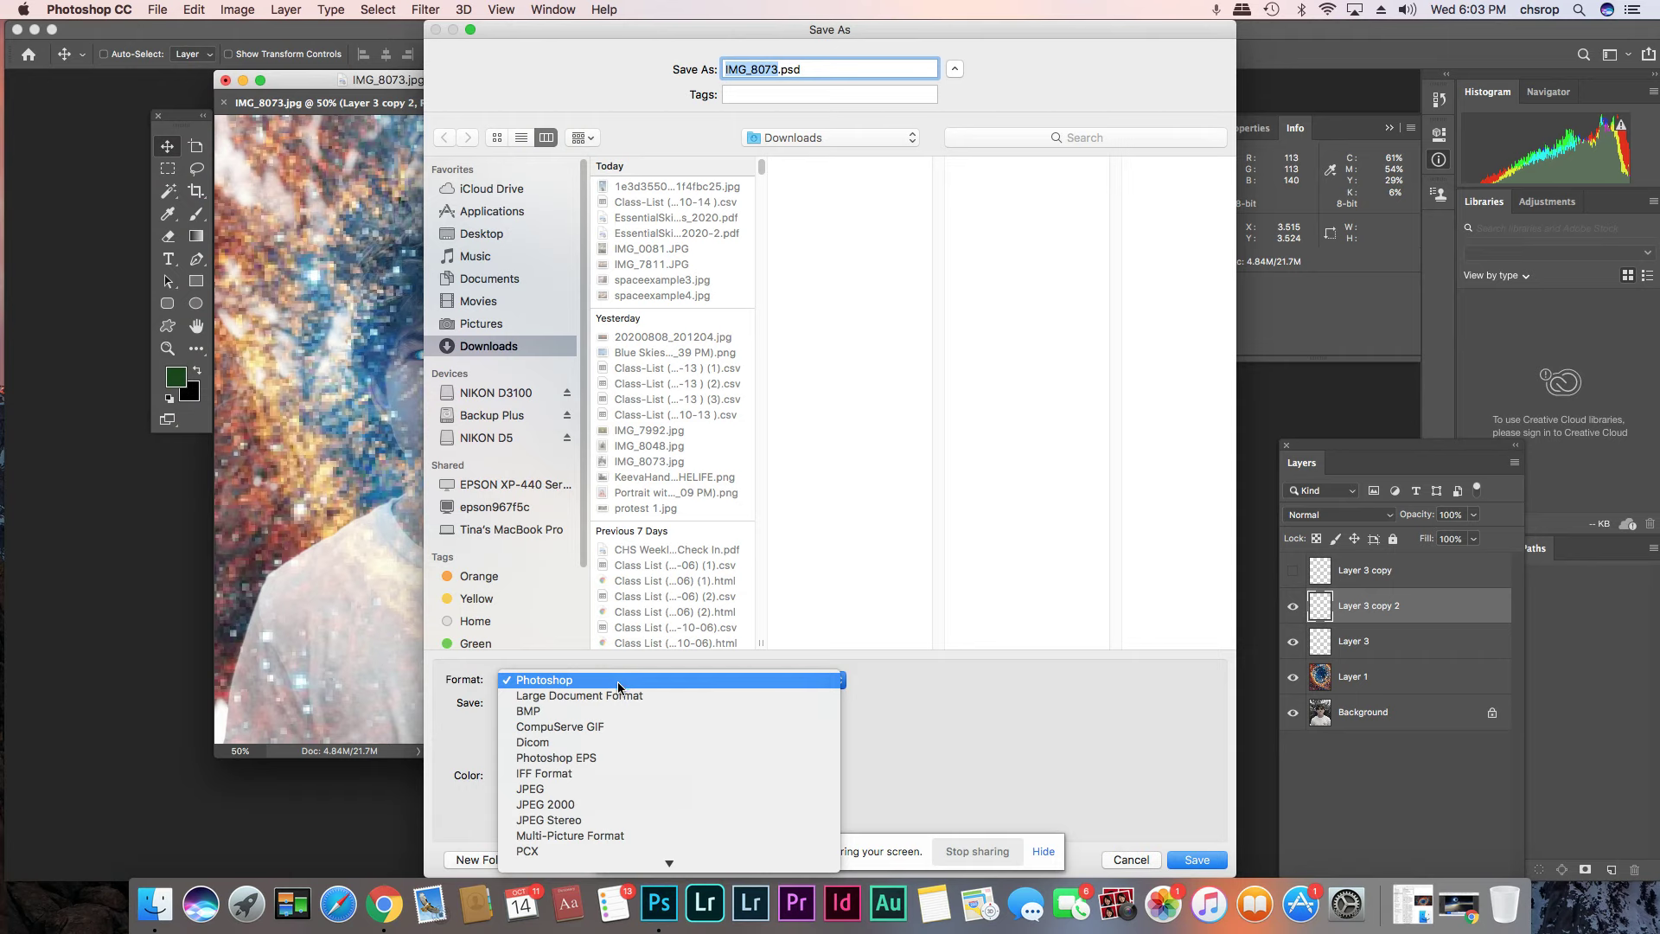
{"action": "left_click", "coordinate": [631, 789]}
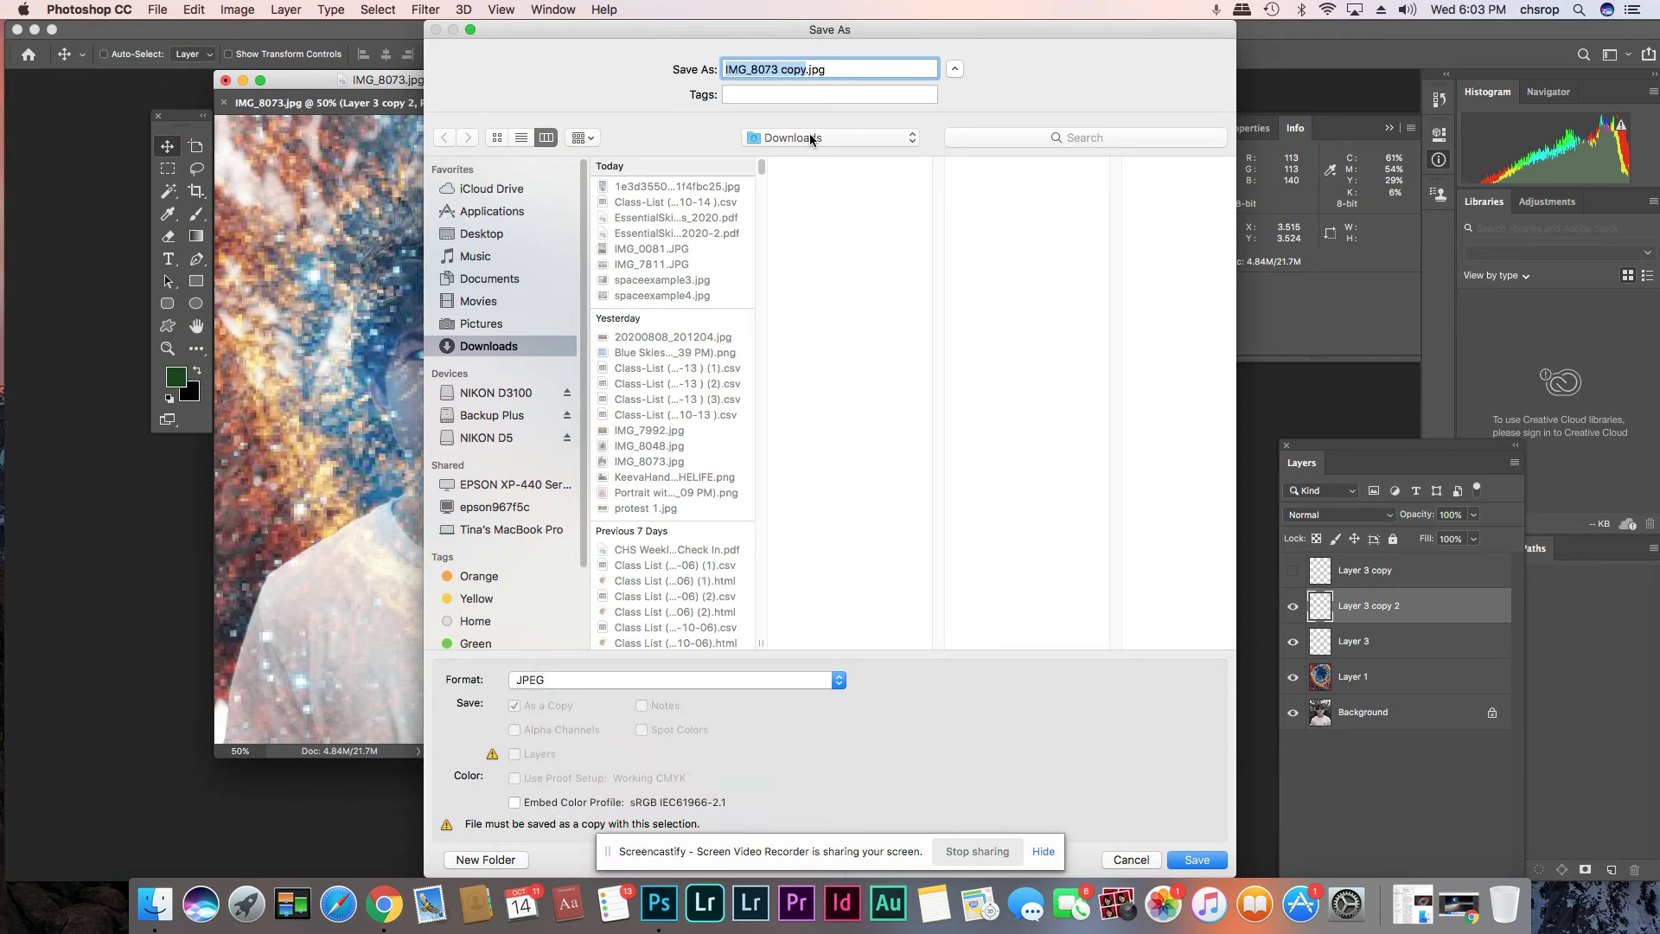
{"action": "key", "text": "BackSpace"}
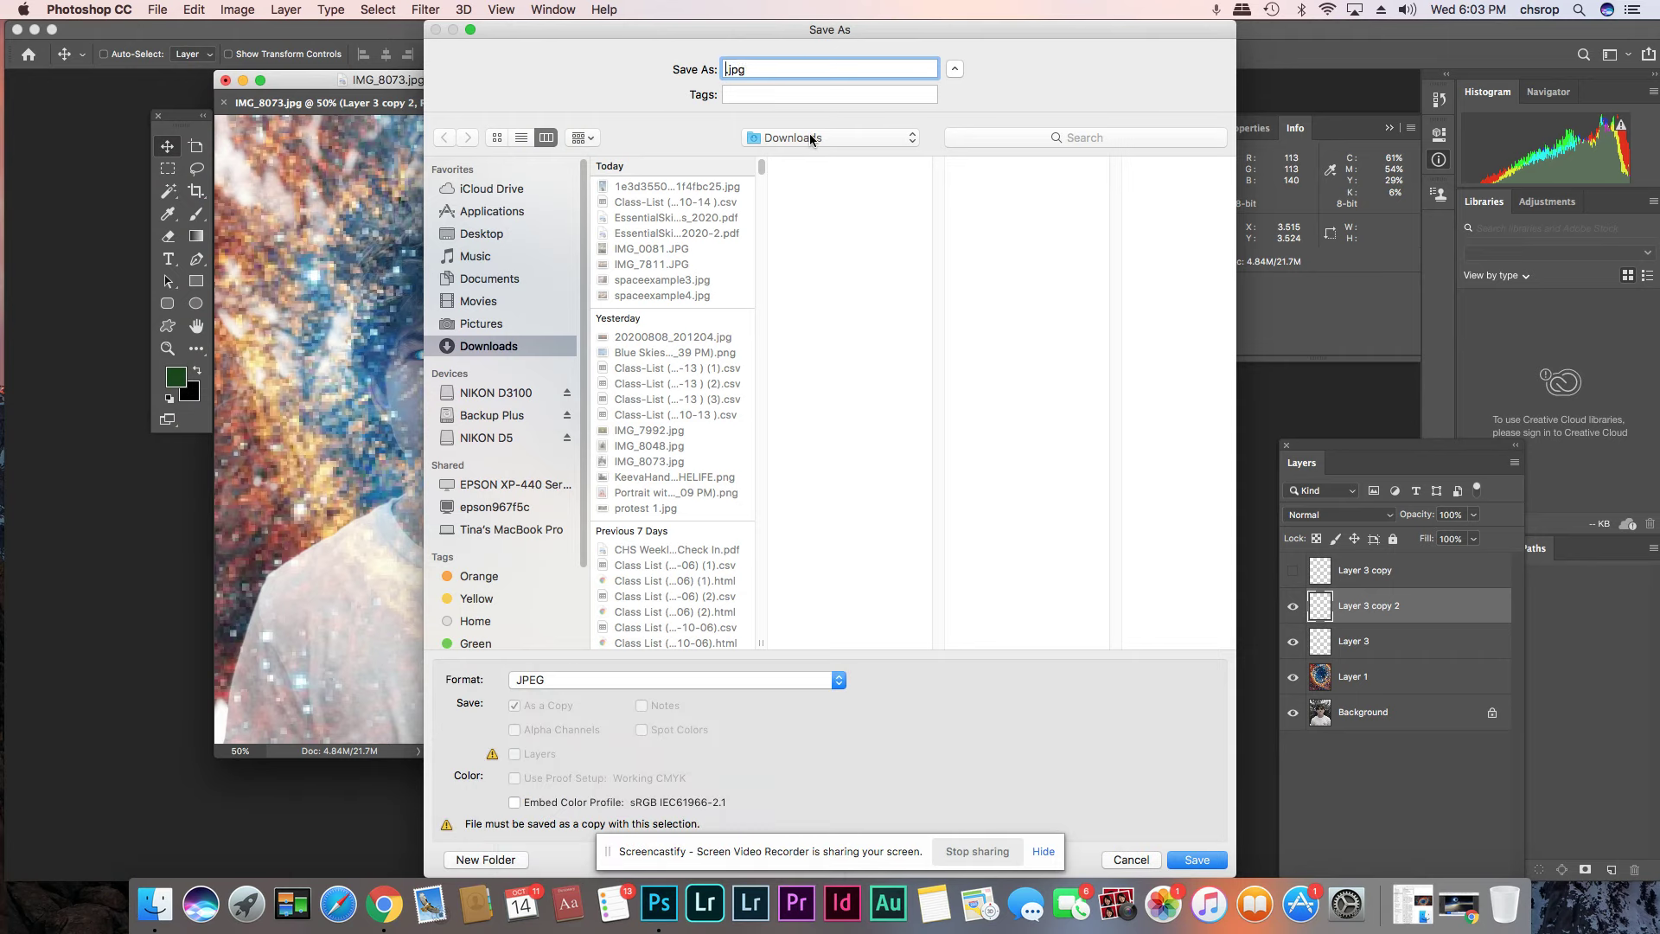
{"action": "type", "text": "space5"}
{"action": "key", "text": "Return"}
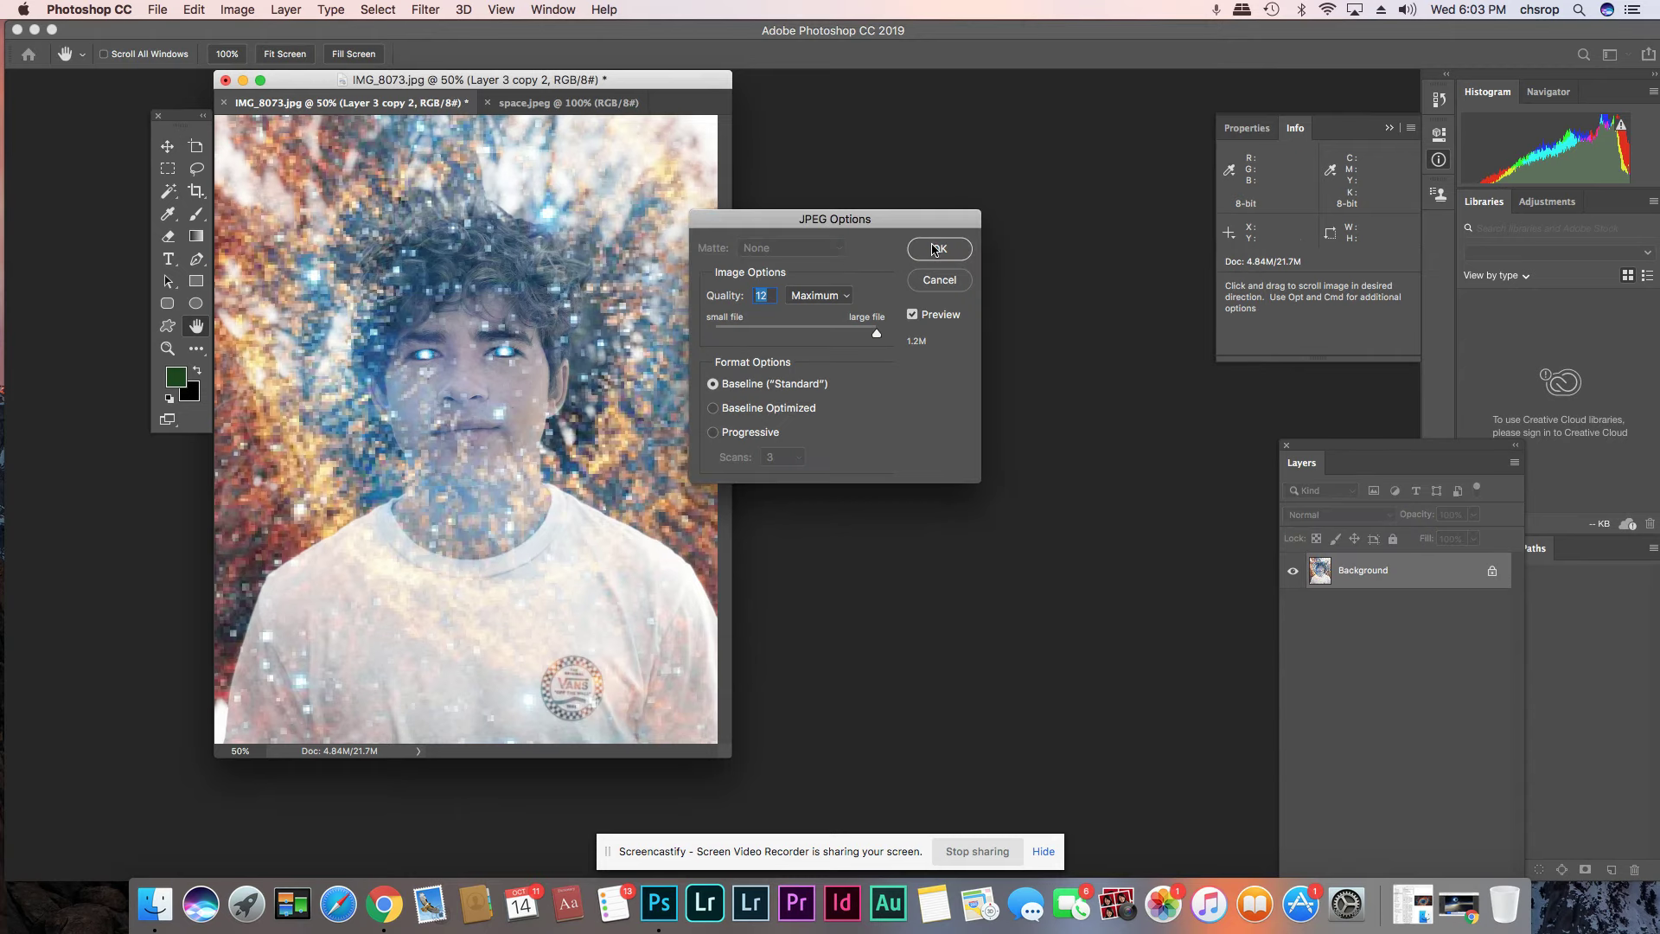
{"action": "left_click", "coordinate": [941, 250]}
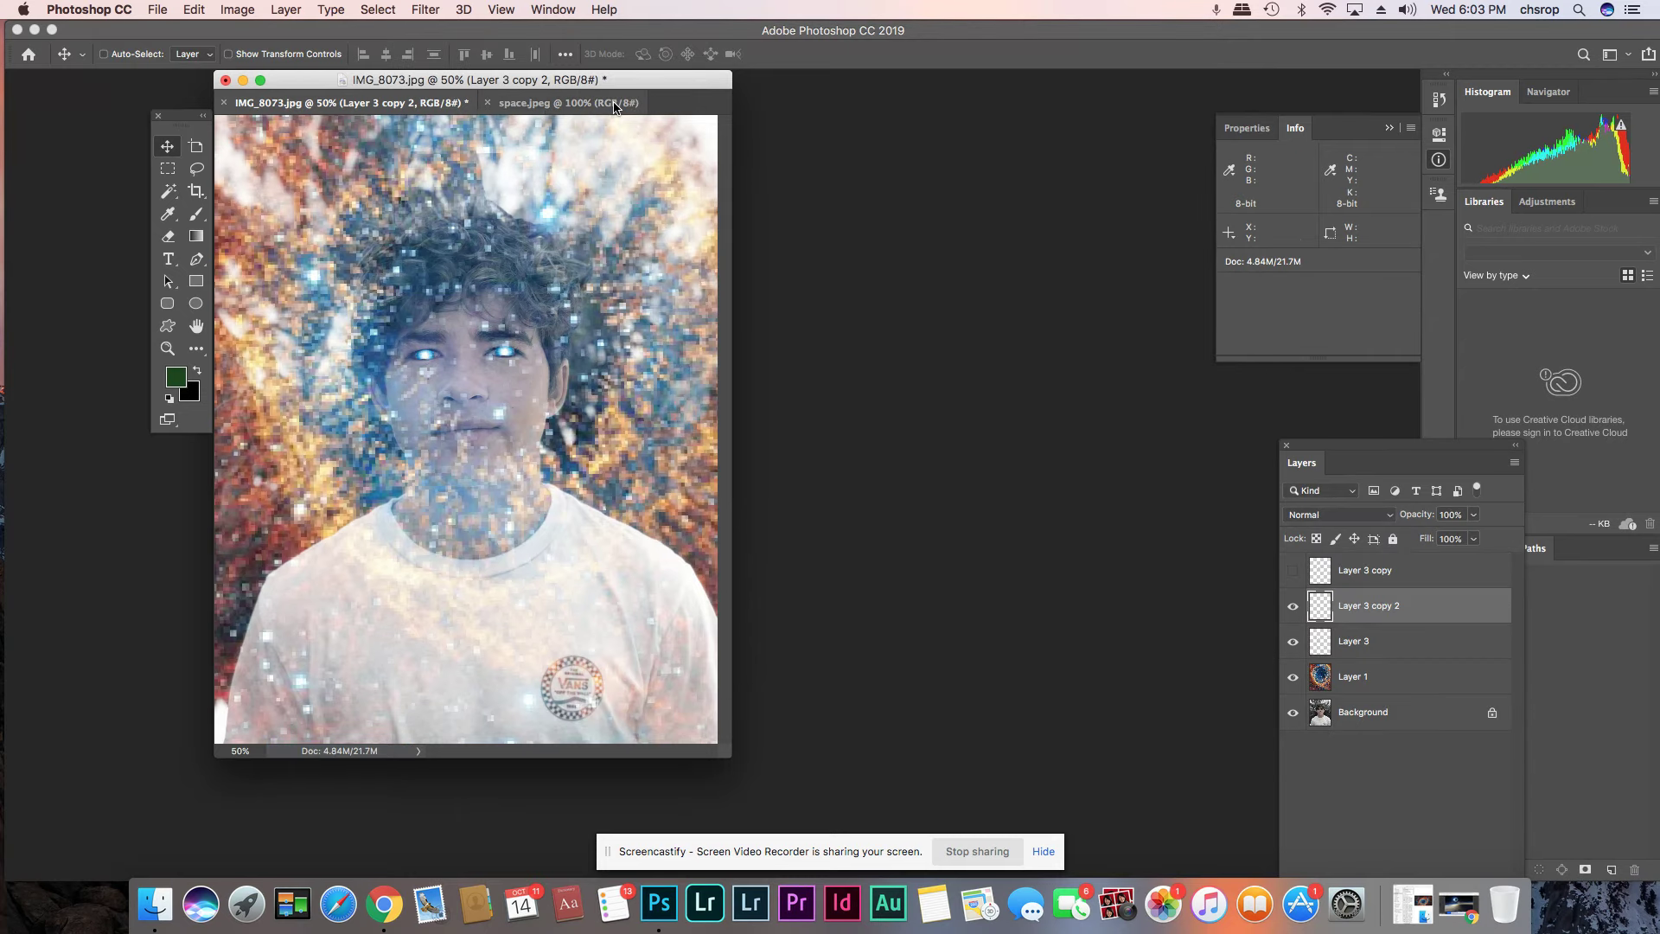
- Close the IMG_8073.jpg portrait and discard its unsaved changes
{"action": "left_click", "coordinate": [623, 104]}
{"action": "left_click", "coordinate": [396, 104]}
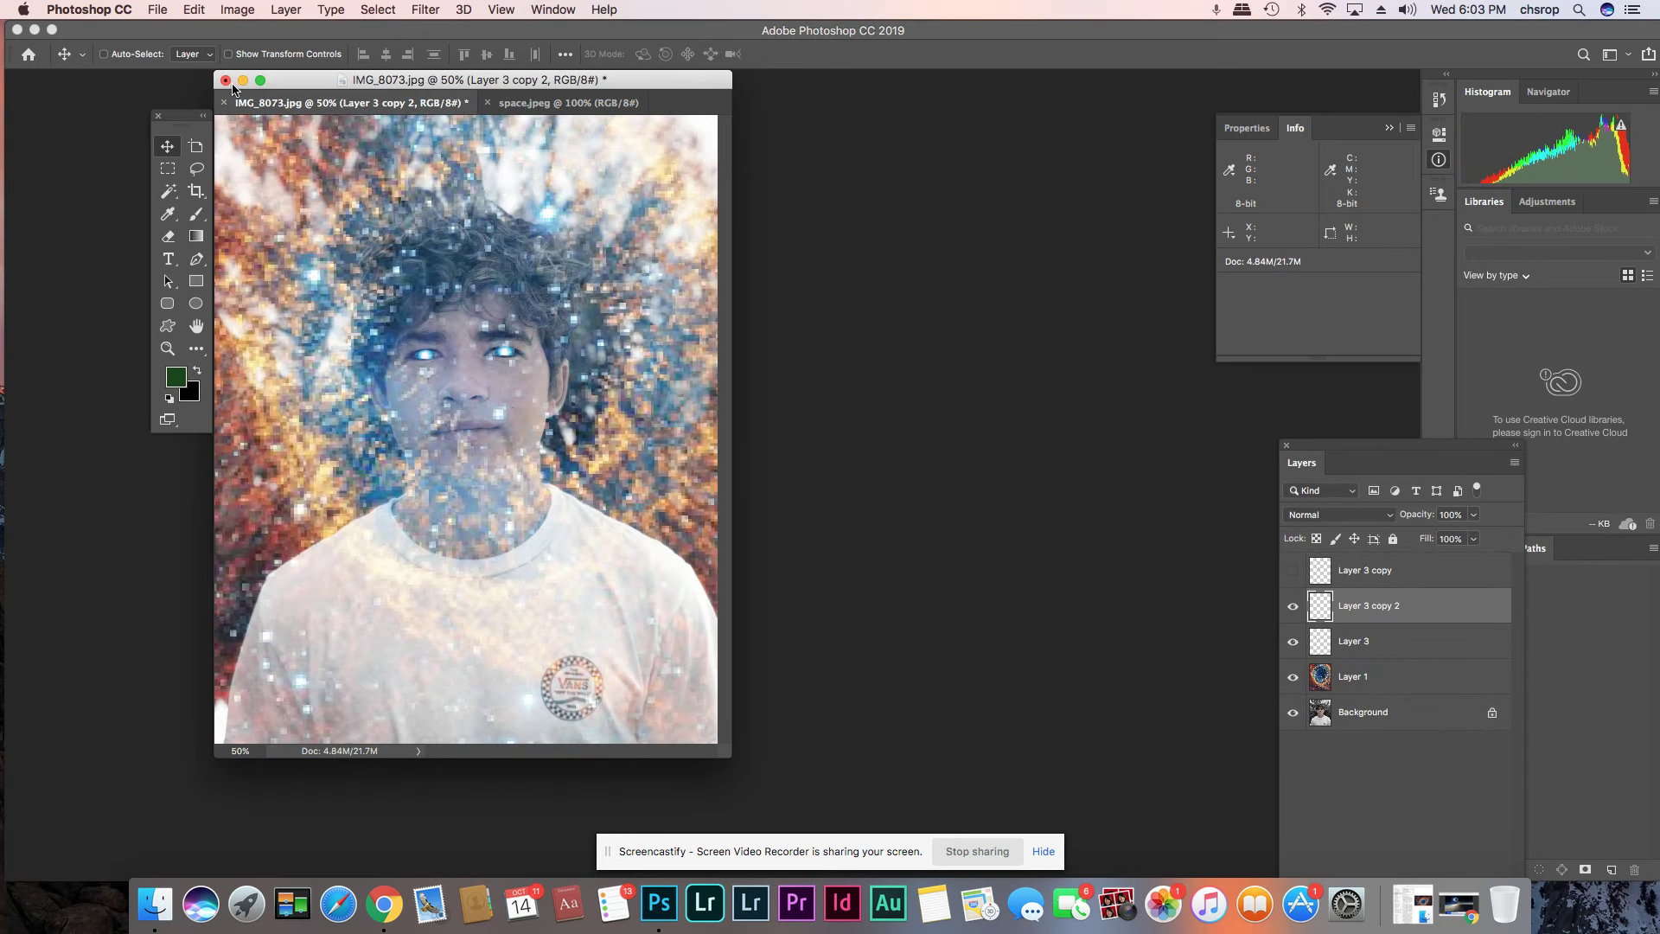
{"action": "left_click", "coordinate": [226, 80]}
{"action": "left_click", "coordinate": [770, 308]}
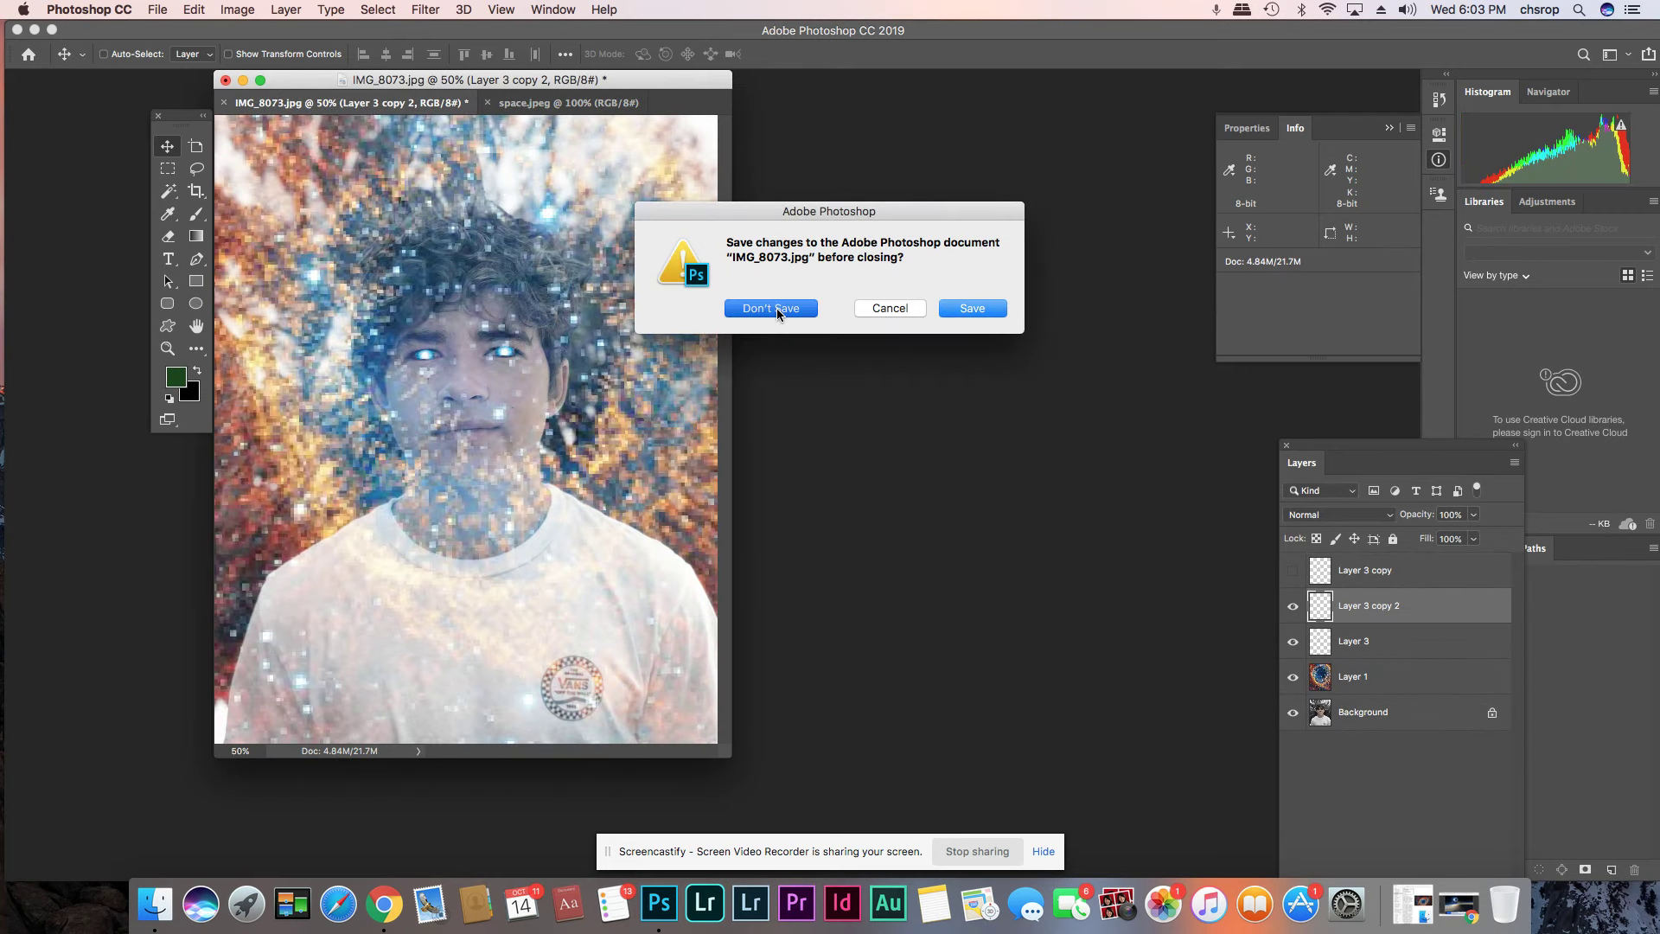
- Open the IMG_0081.JPG ocean swimmer photo from Downloads
{"action": "left_click", "coordinate": [157, 11]}
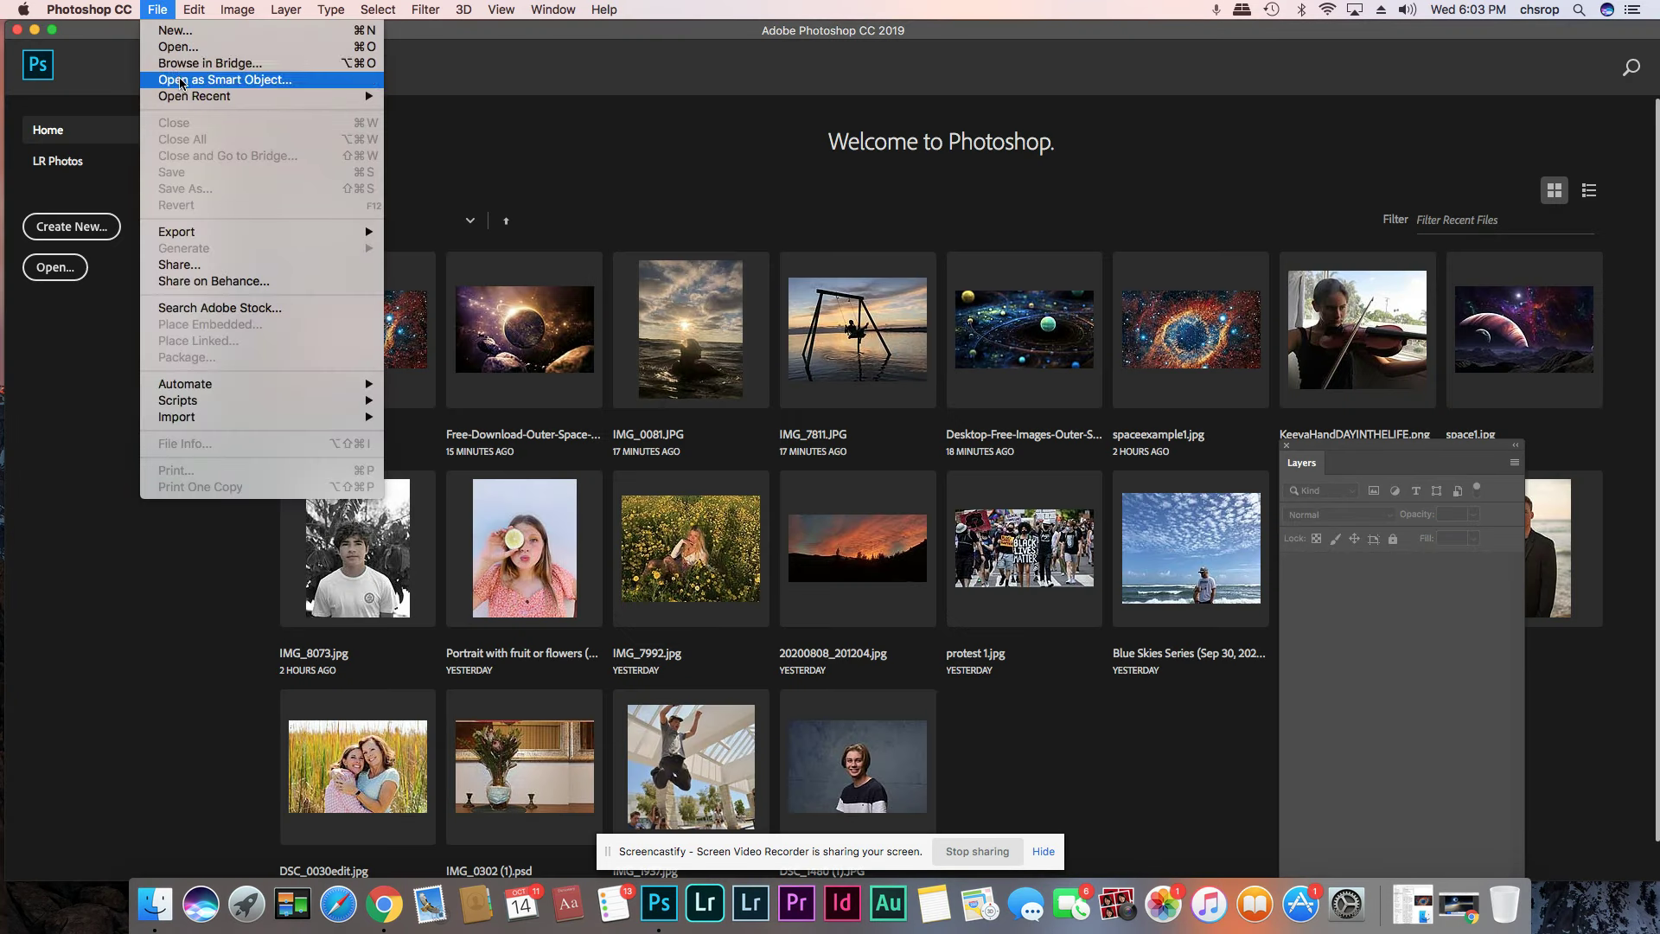
{"action": "left_click", "coordinate": [191, 48]}
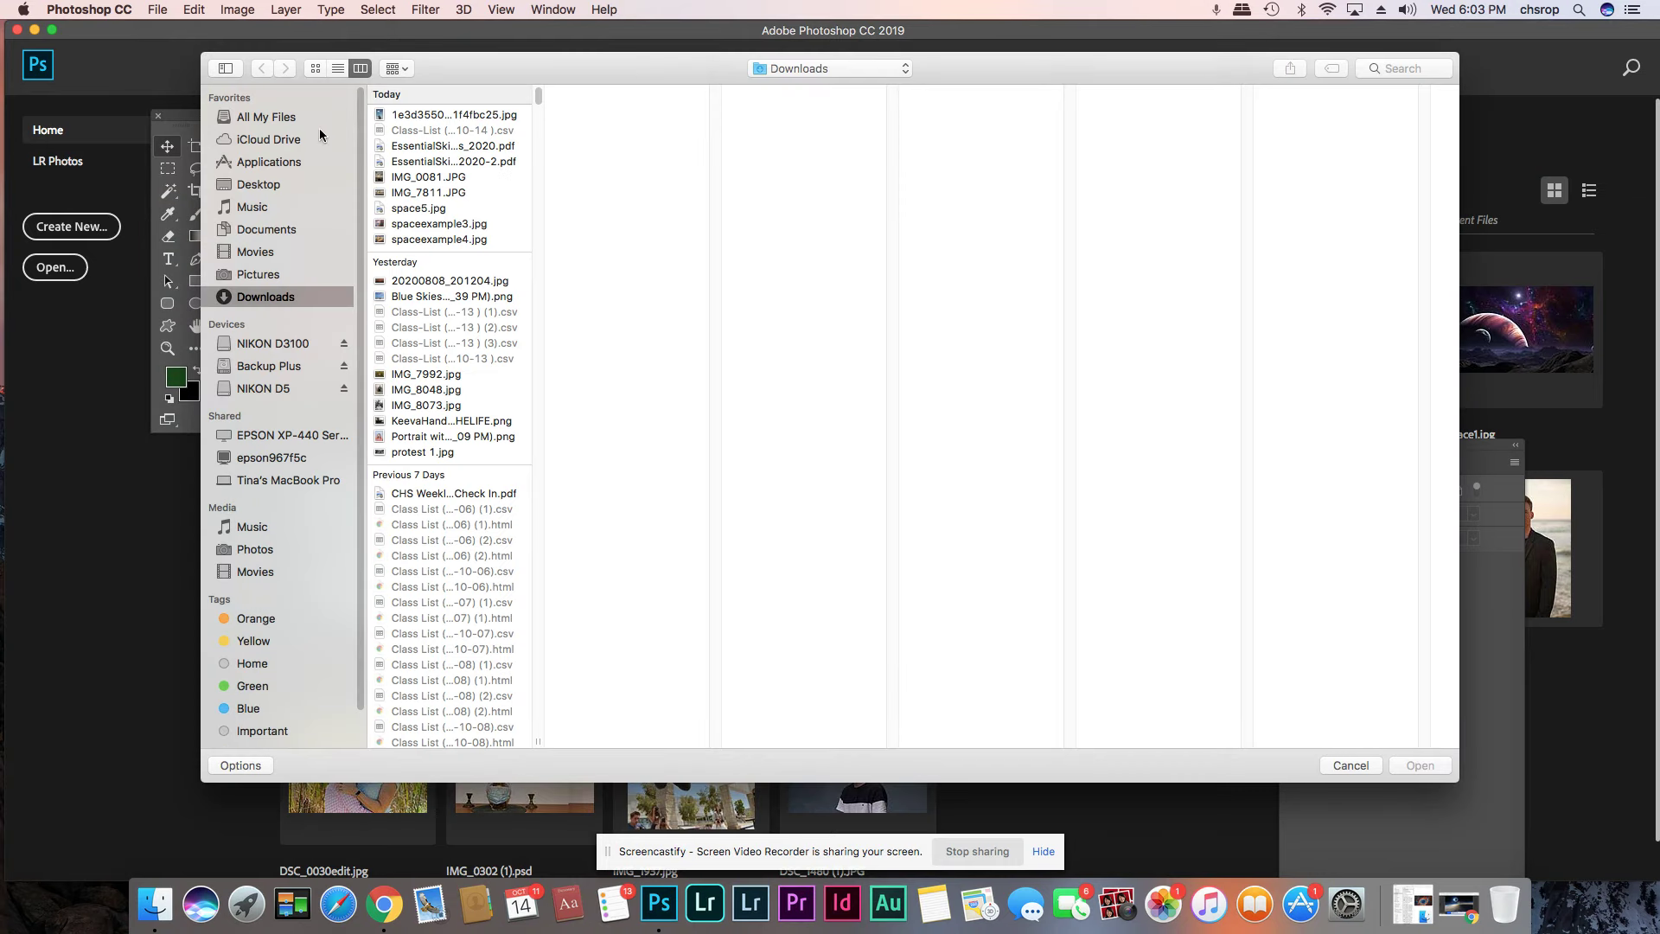
{"action": "left_click", "coordinate": [409, 197]}
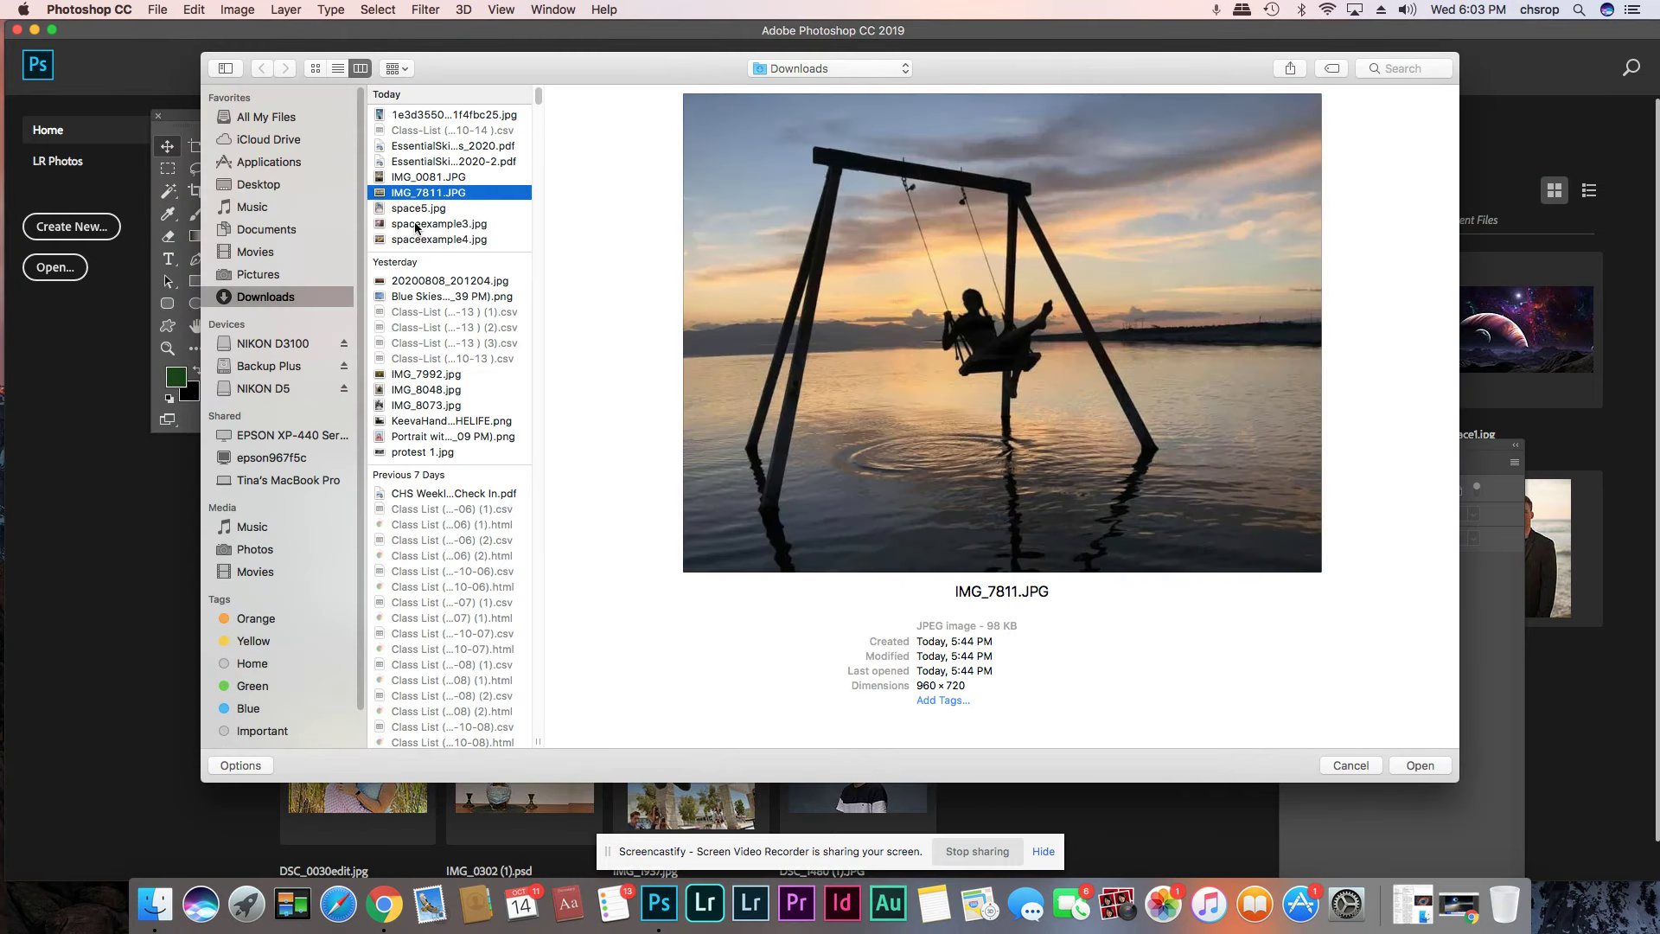
{"action": "left_click", "coordinate": [417, 227]}
{"action": "left_click", "coordinate": [420, 210]}
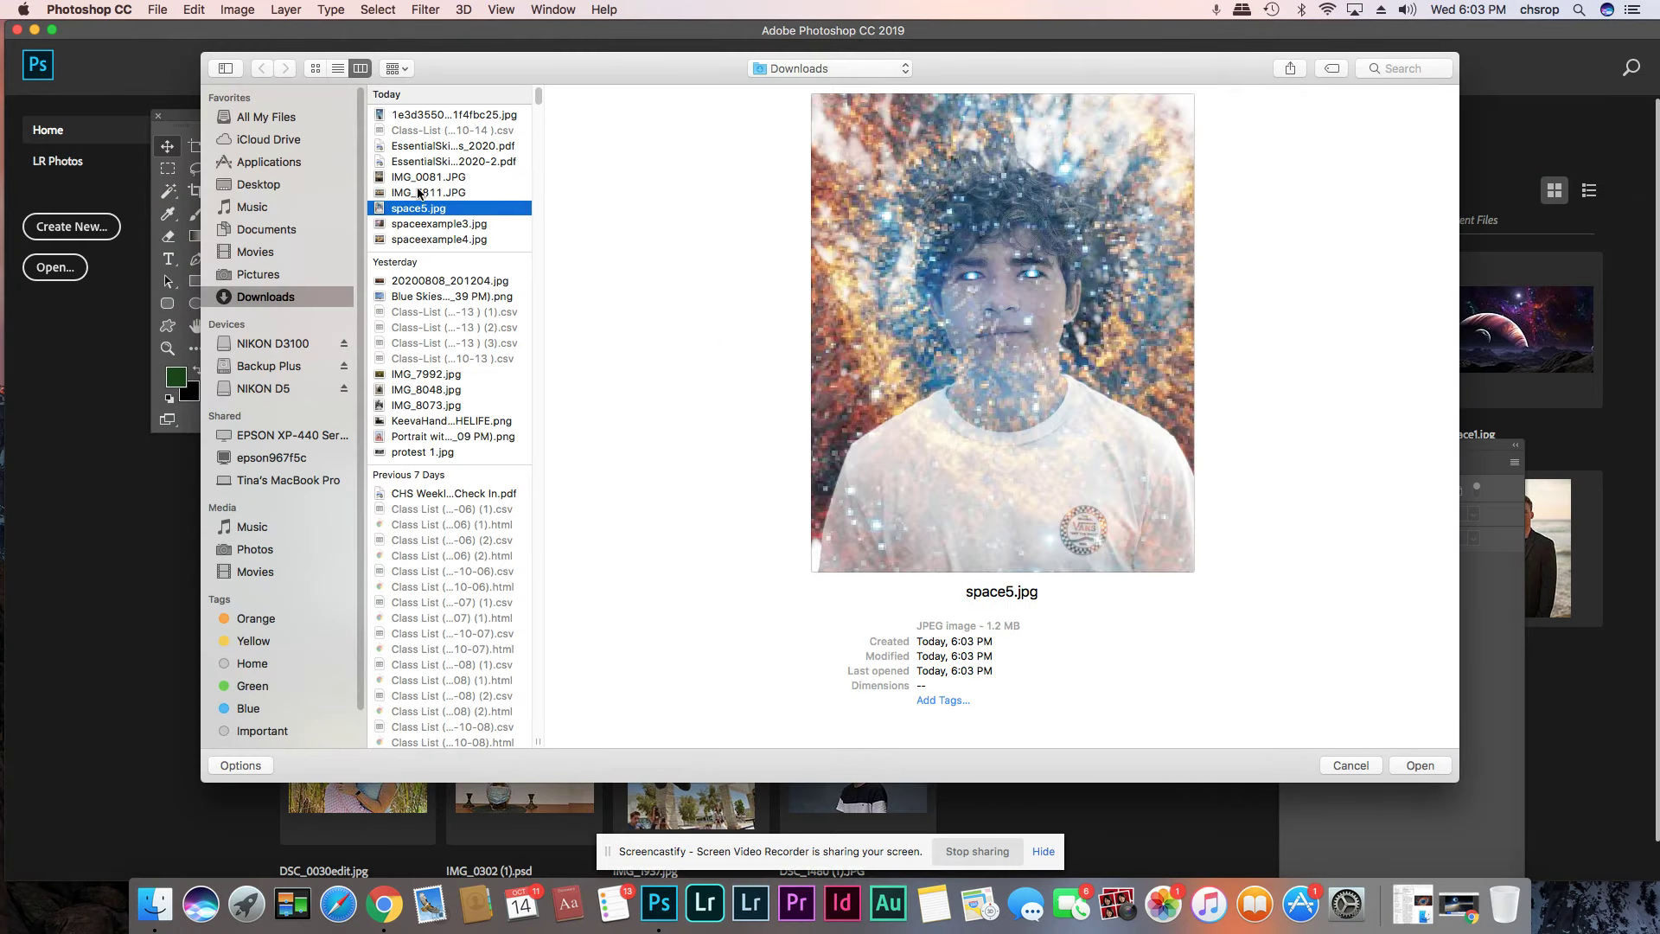
{"action": "left_click", "coordinate": [420, 192]}
{"action": "left_click", "coordinate": [412, 177]}
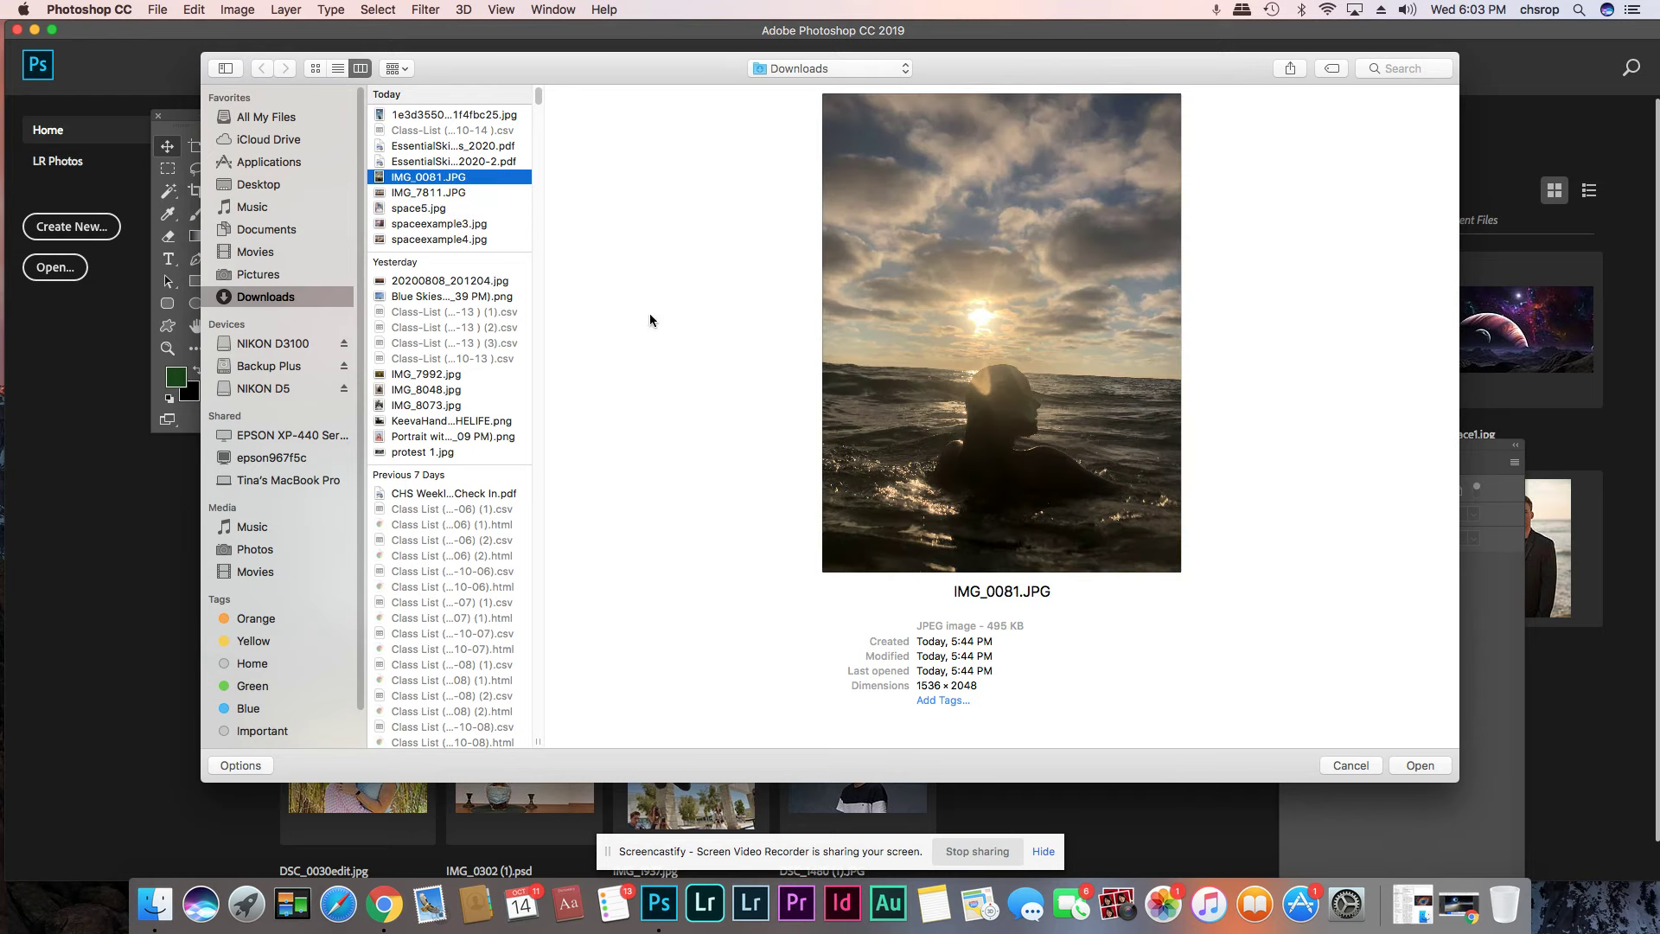
{"action": "left_click", "coordinate": [1428, 776]}
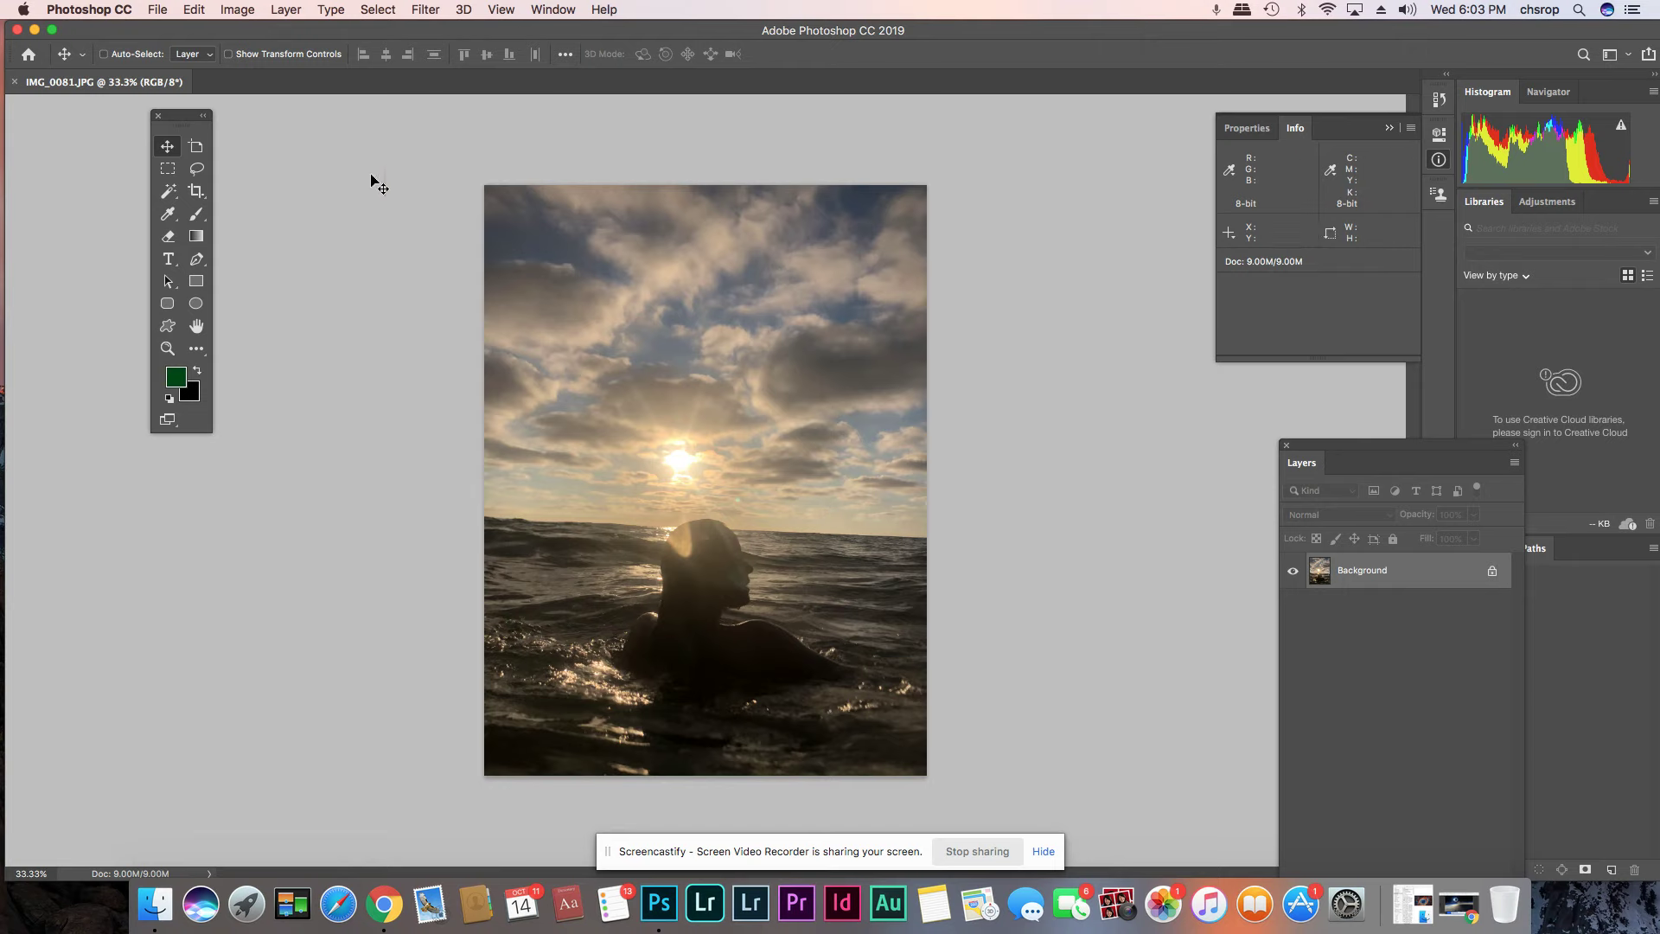
- Open Free-Download-Outer-Space-Wallpapers-HD-Screen.jpg from the Desktop folder
{"action": "left_click", "coordinate": [157, 10]}
{"action": "left_click", "coordinate": [173, 49]}
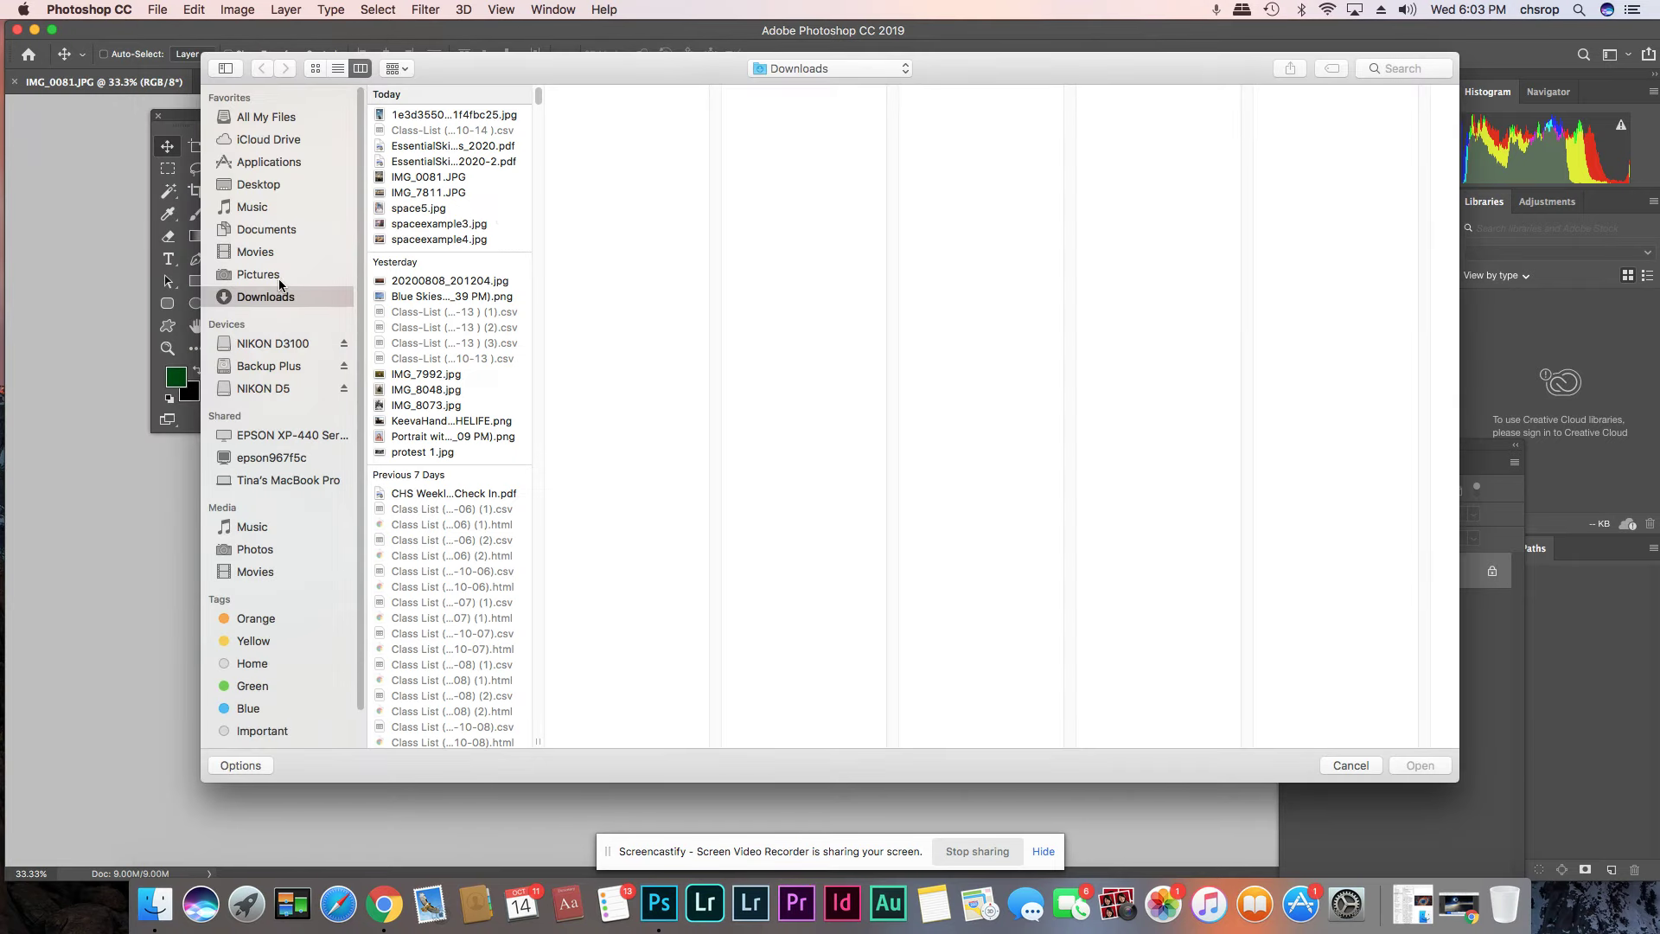
{"action": "left_click", "coordinate": [428, 178]}
{"action": "left_click", "coordinate": [424, 209]}
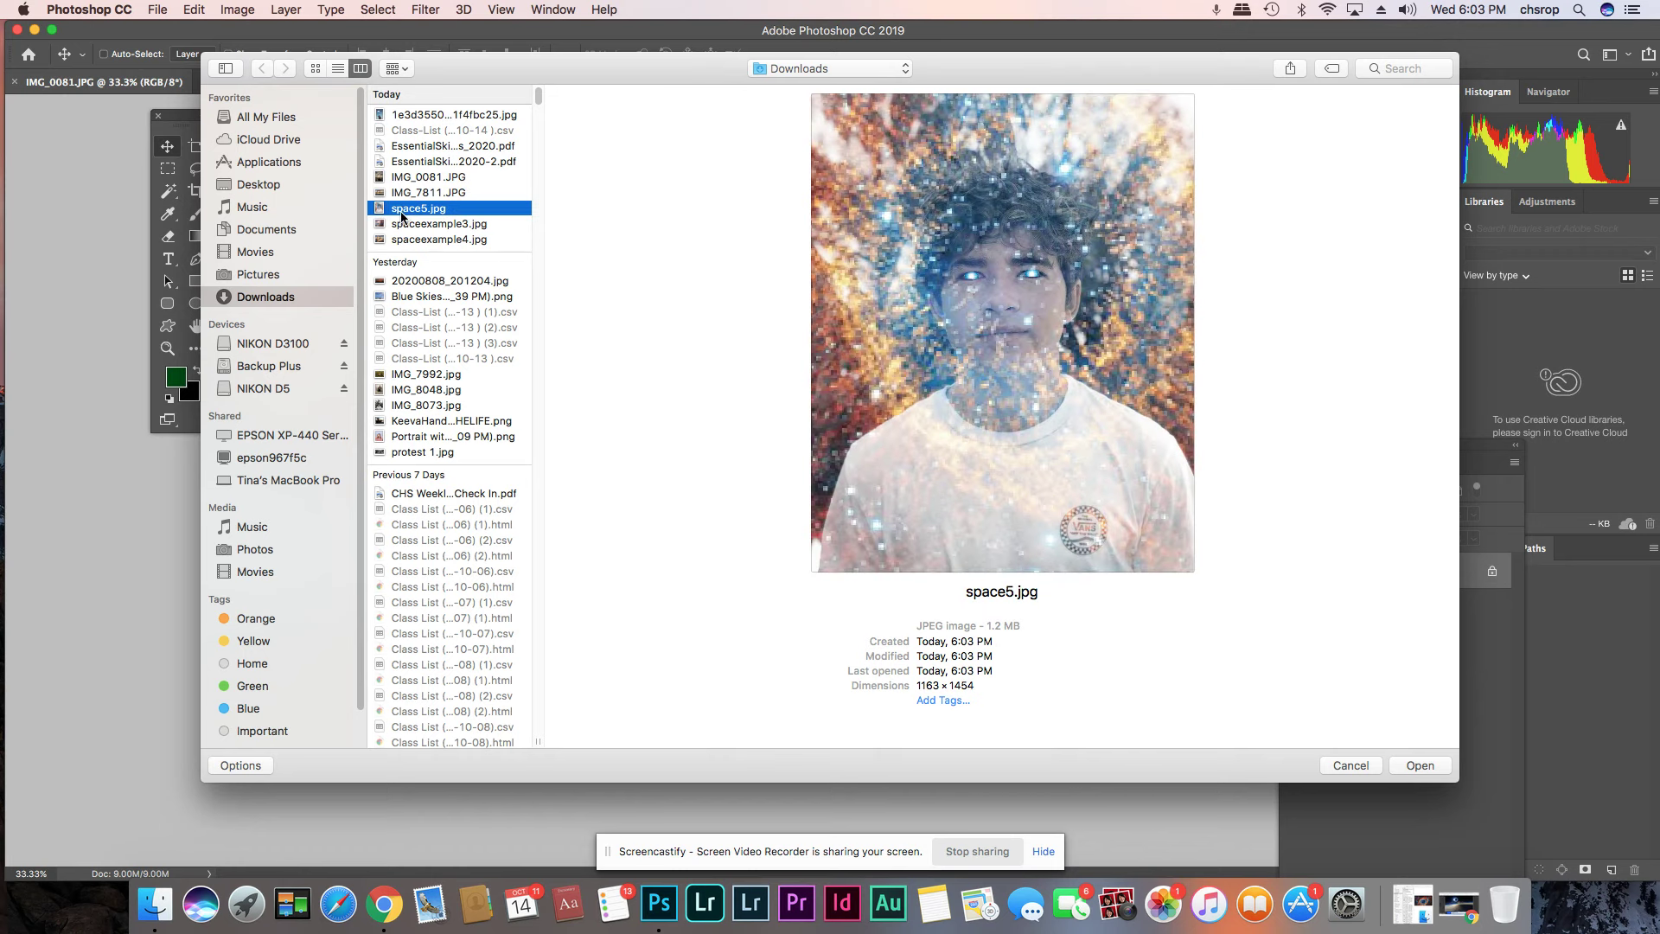
{"action": "key", "text": "Down"}
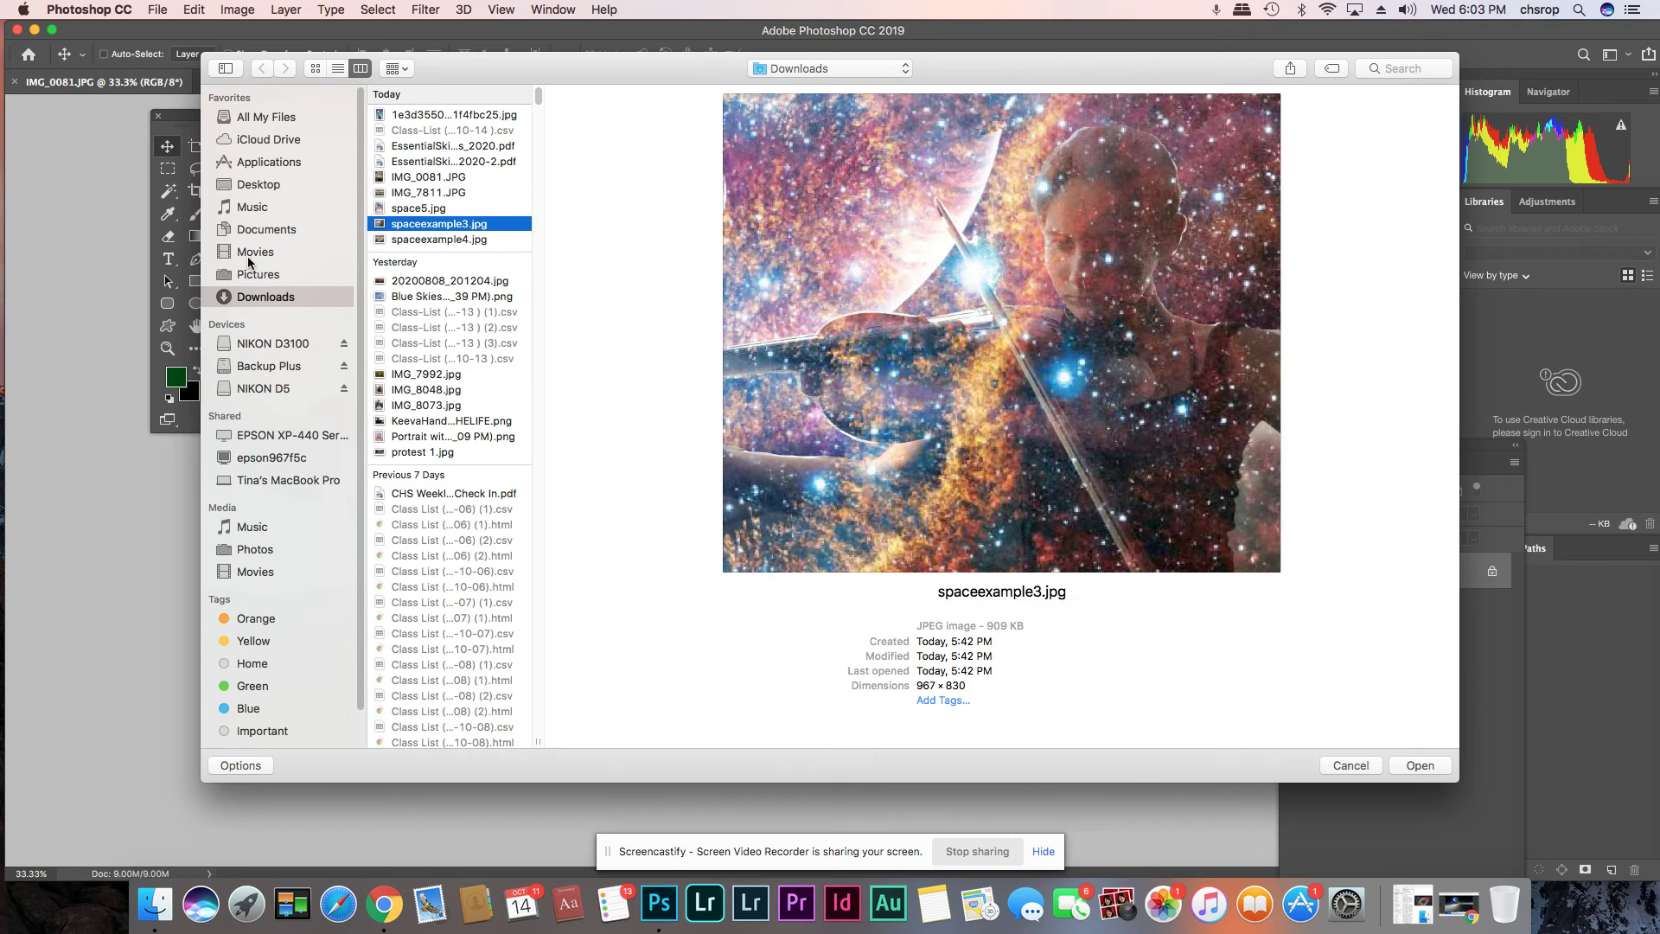
{"action": "left_click", "coordinate": [263, 181]}
{"action": "left_click", "coordinate": [395, 167]}
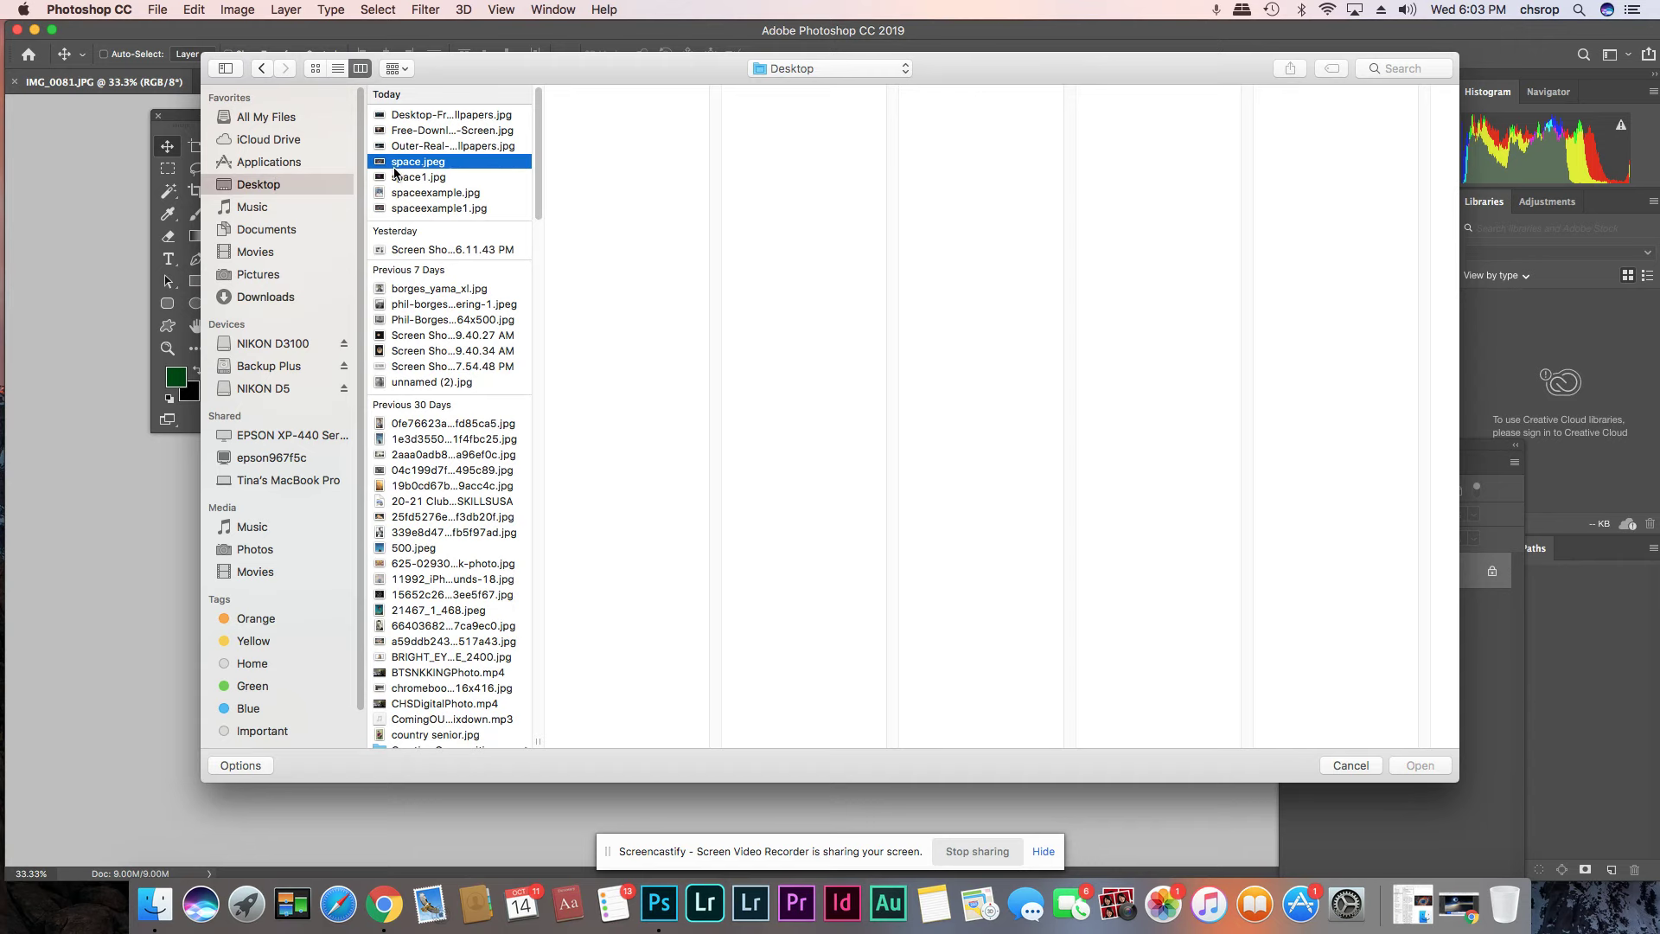
{"action": "left_click", "coordinate": [398, 176]}
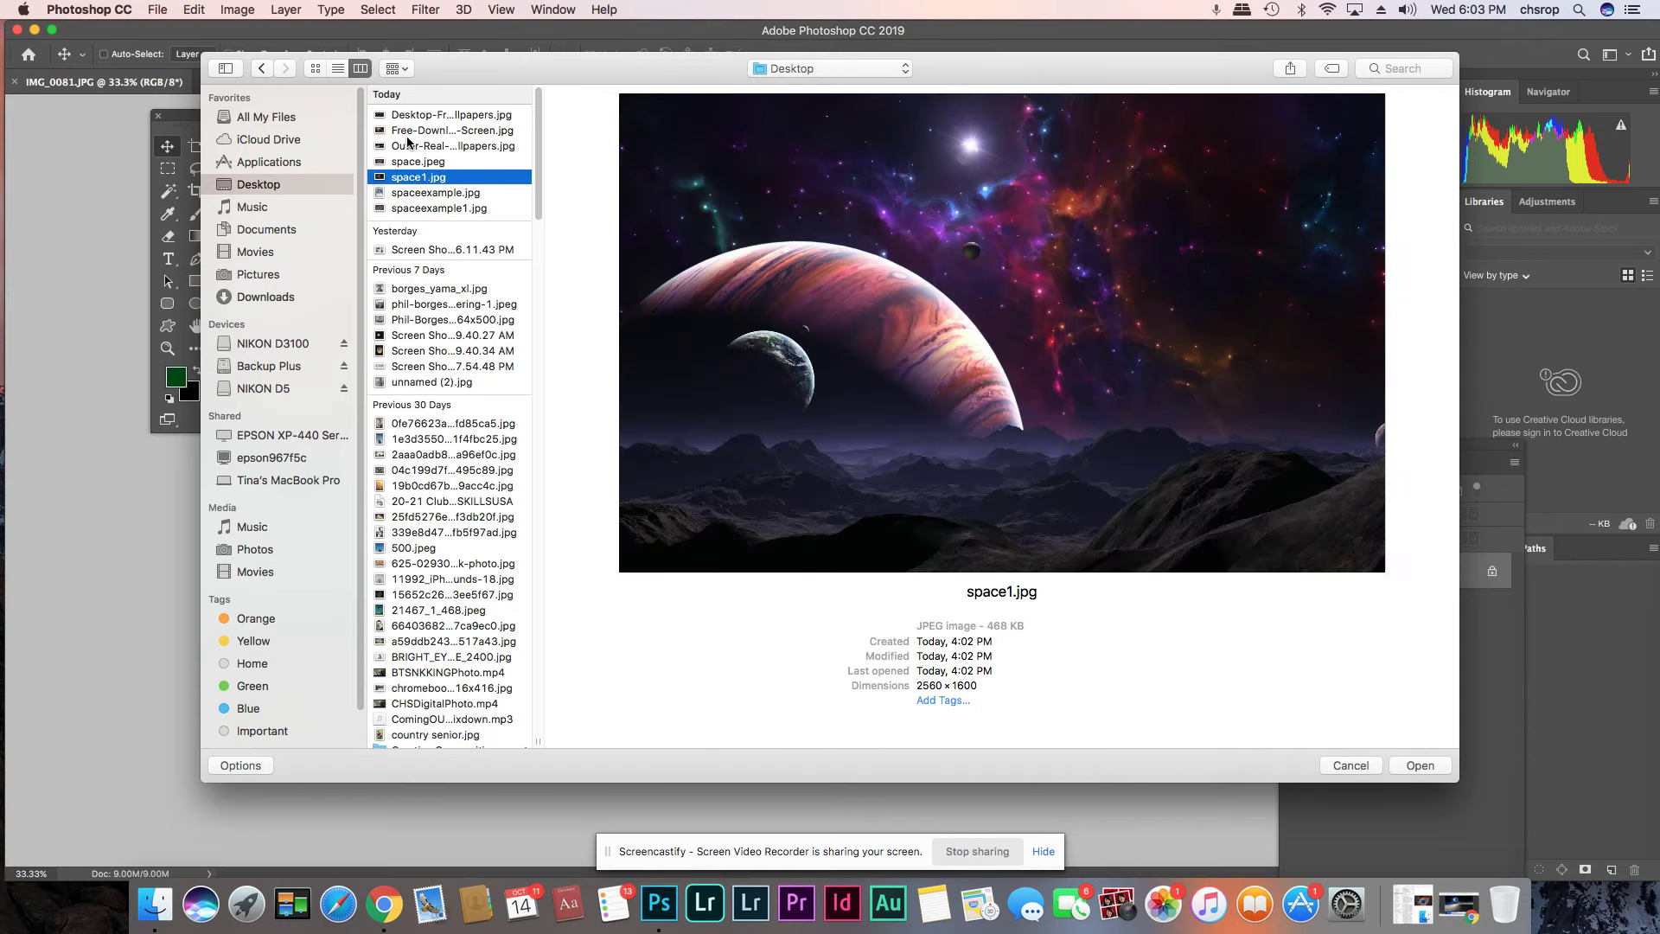
{"action": "left_click", "coordinate": [408, 142]}
{"action": "left_click", "coordinate": [412, 134]}
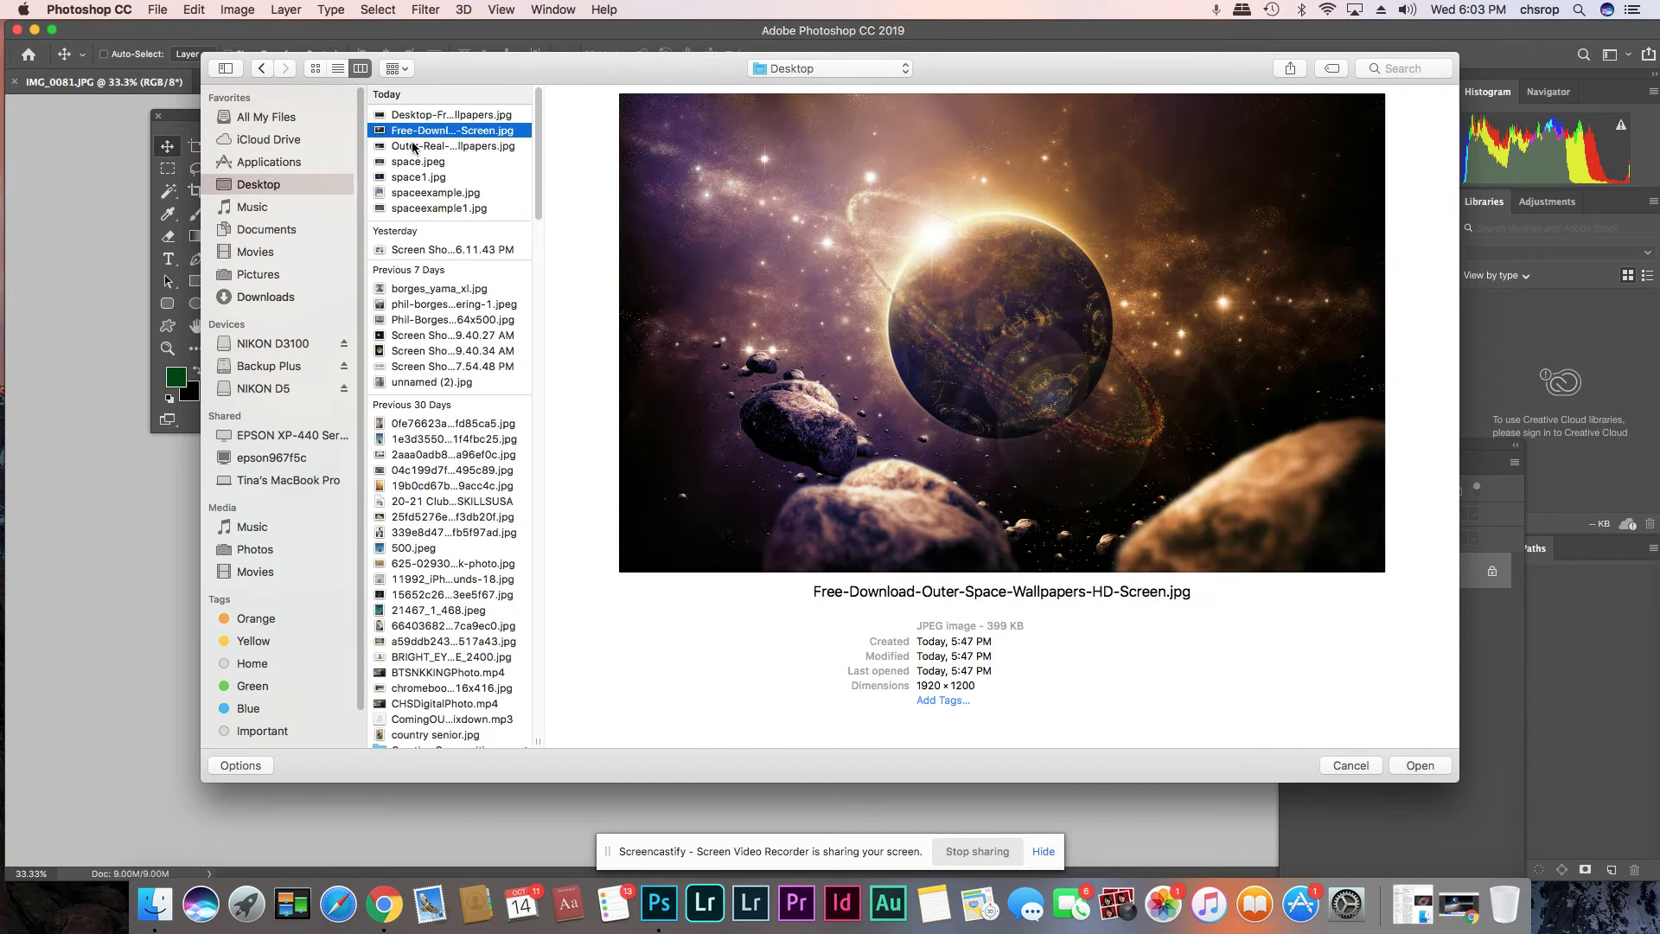
{"action": "left_click", "coordinate": [1407, 772]}
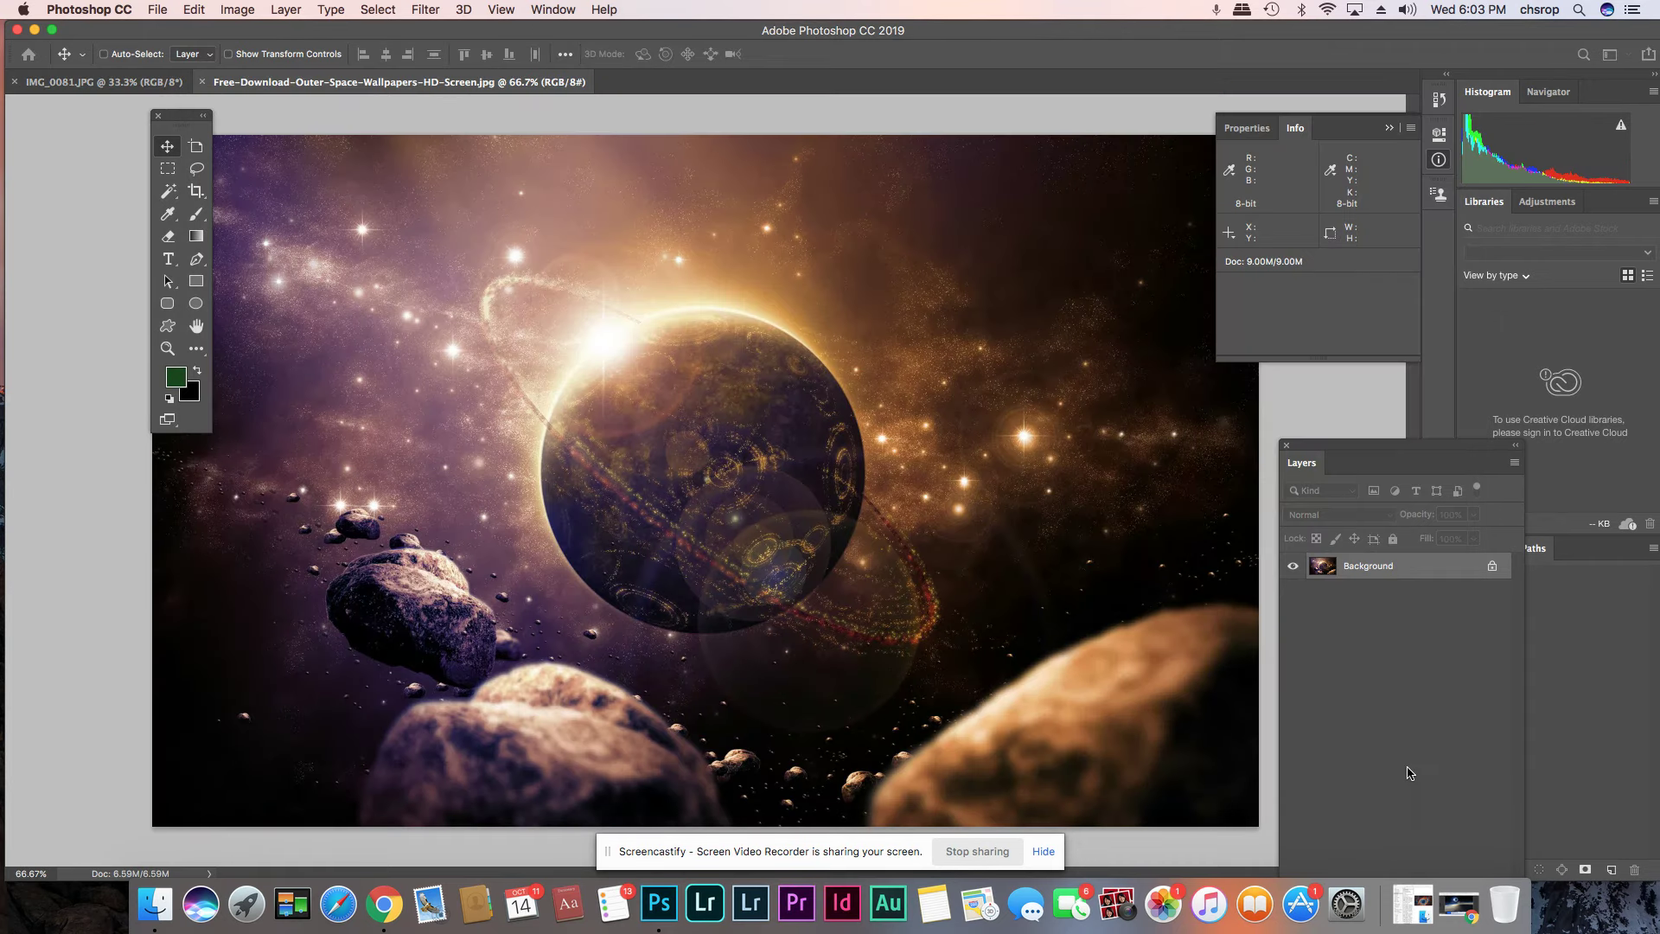
- Float both documents, drag the planet wallpaper into IMG_0081.JPG, and close the wallpaper
{"action": "left_click_drag", "start_coordinate": [562, 81], "coordinate": [879, 375]}
{"action": "left_click_drag", "start_coordinate": [64, 83], "coordinate": [73, 149]}
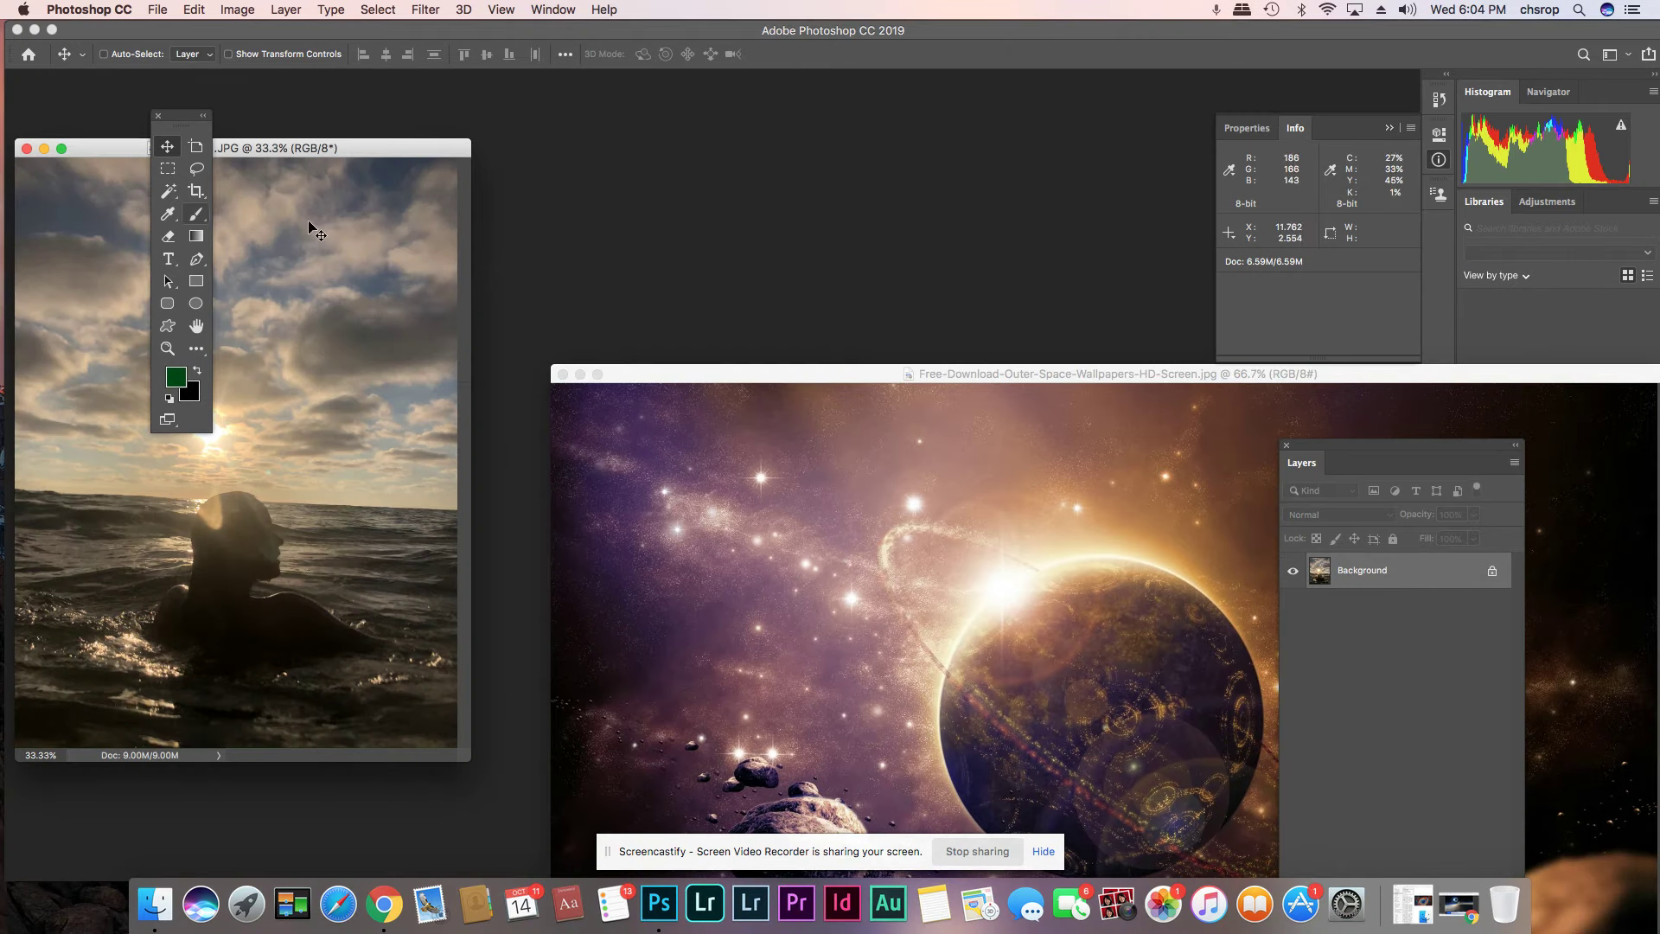
{"action": "left_click", "coordinate": [1161, 589]}
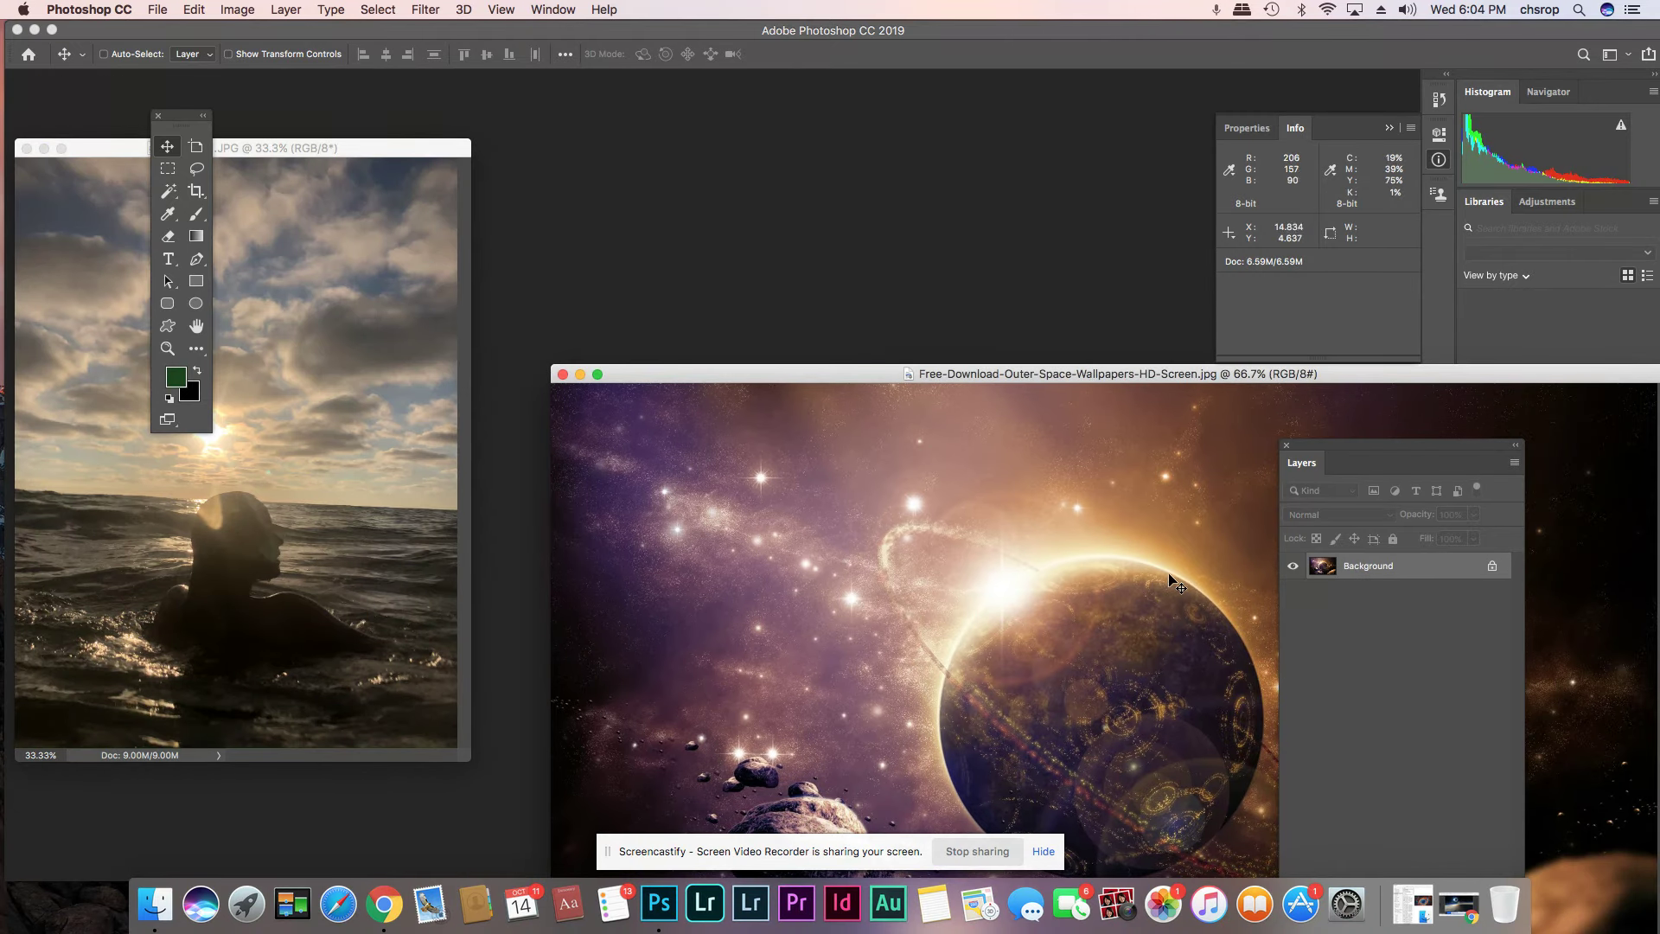
{"action": "left_click_drag", "start_coordinate": [1390, 571], "coordinate": [296, 382]}
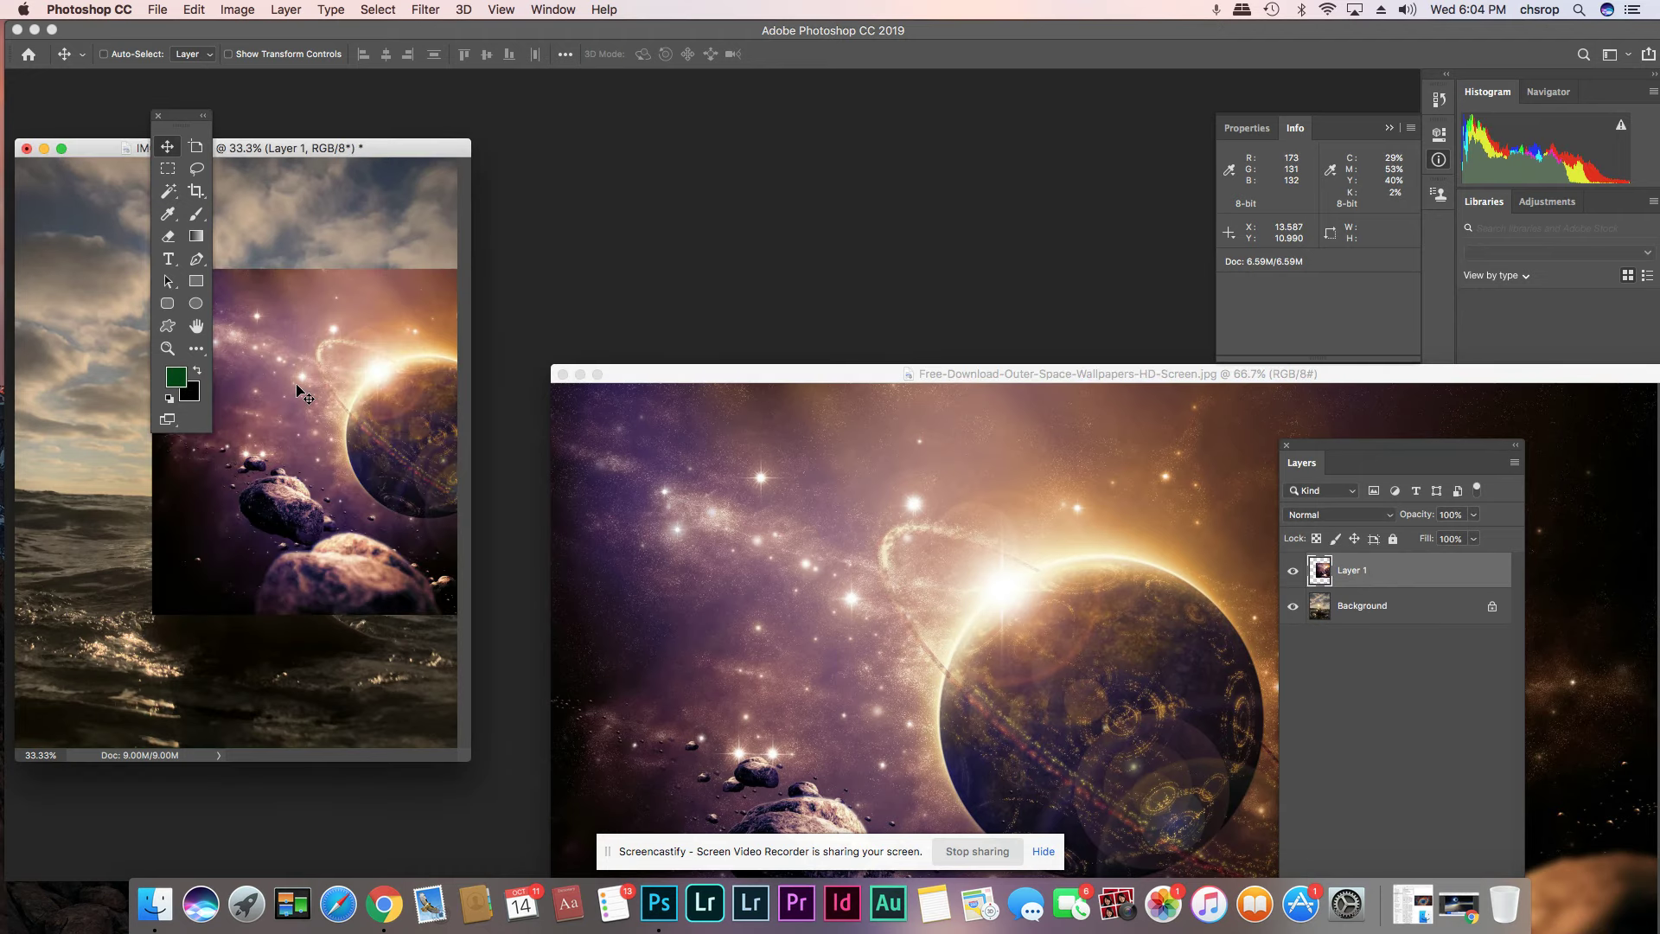
{"action": "left_click", "coordinate": [563, 374]}
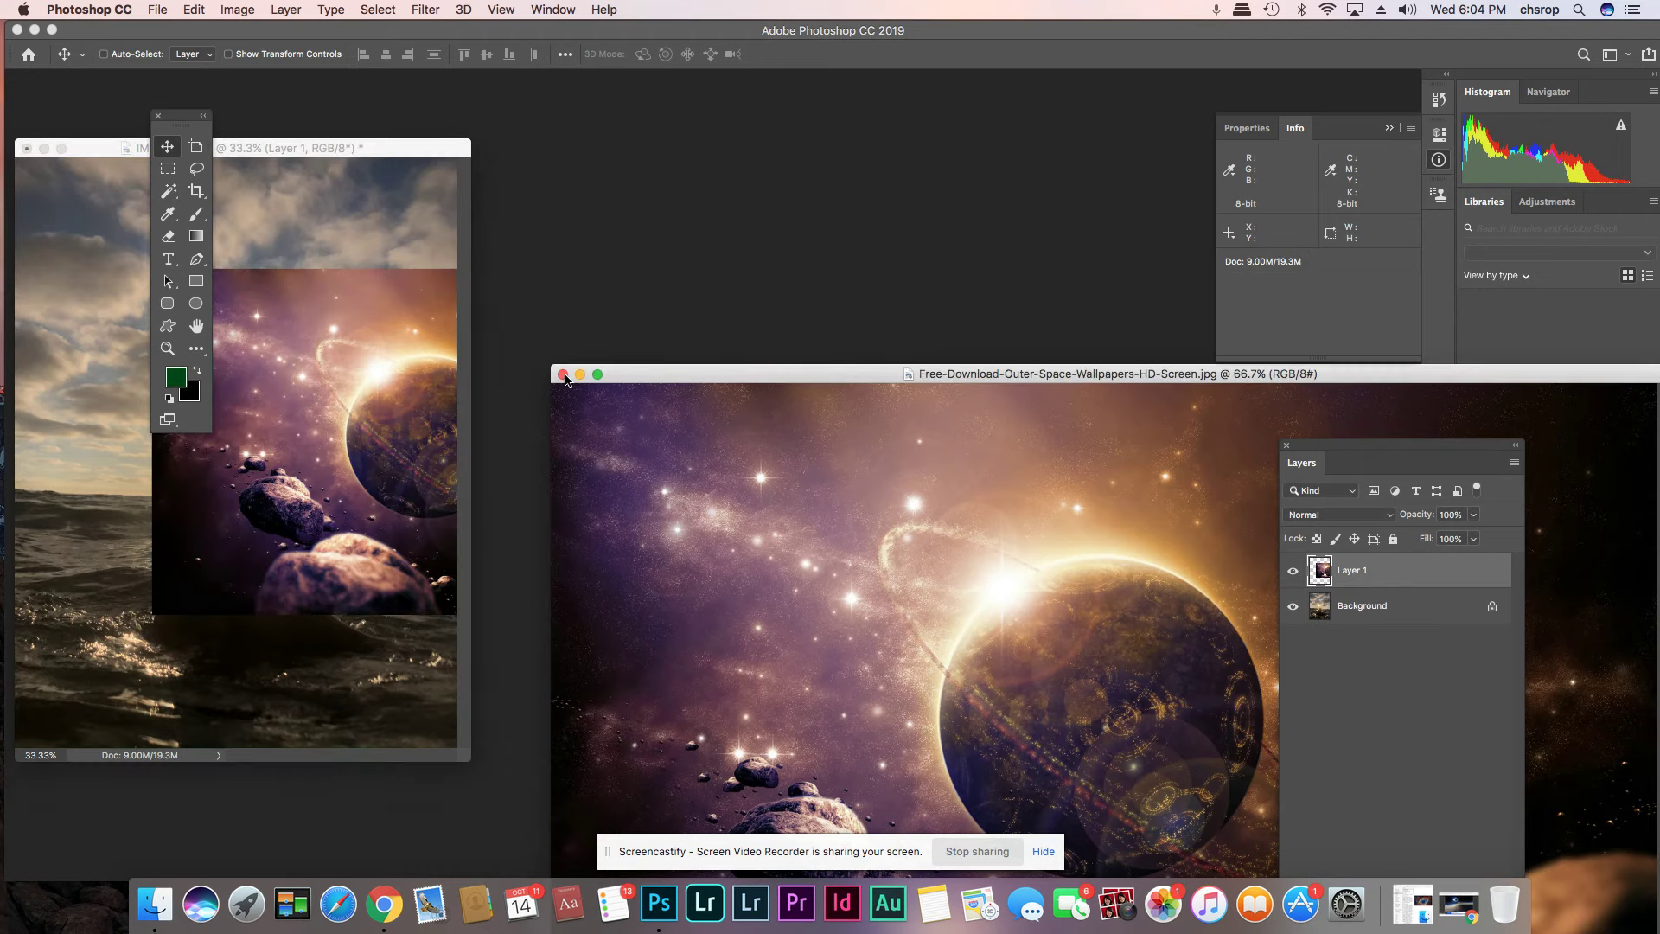
{"action": "left_click_drag", "start_coordinate": [413, 151], "coordinate": [714, 121]}
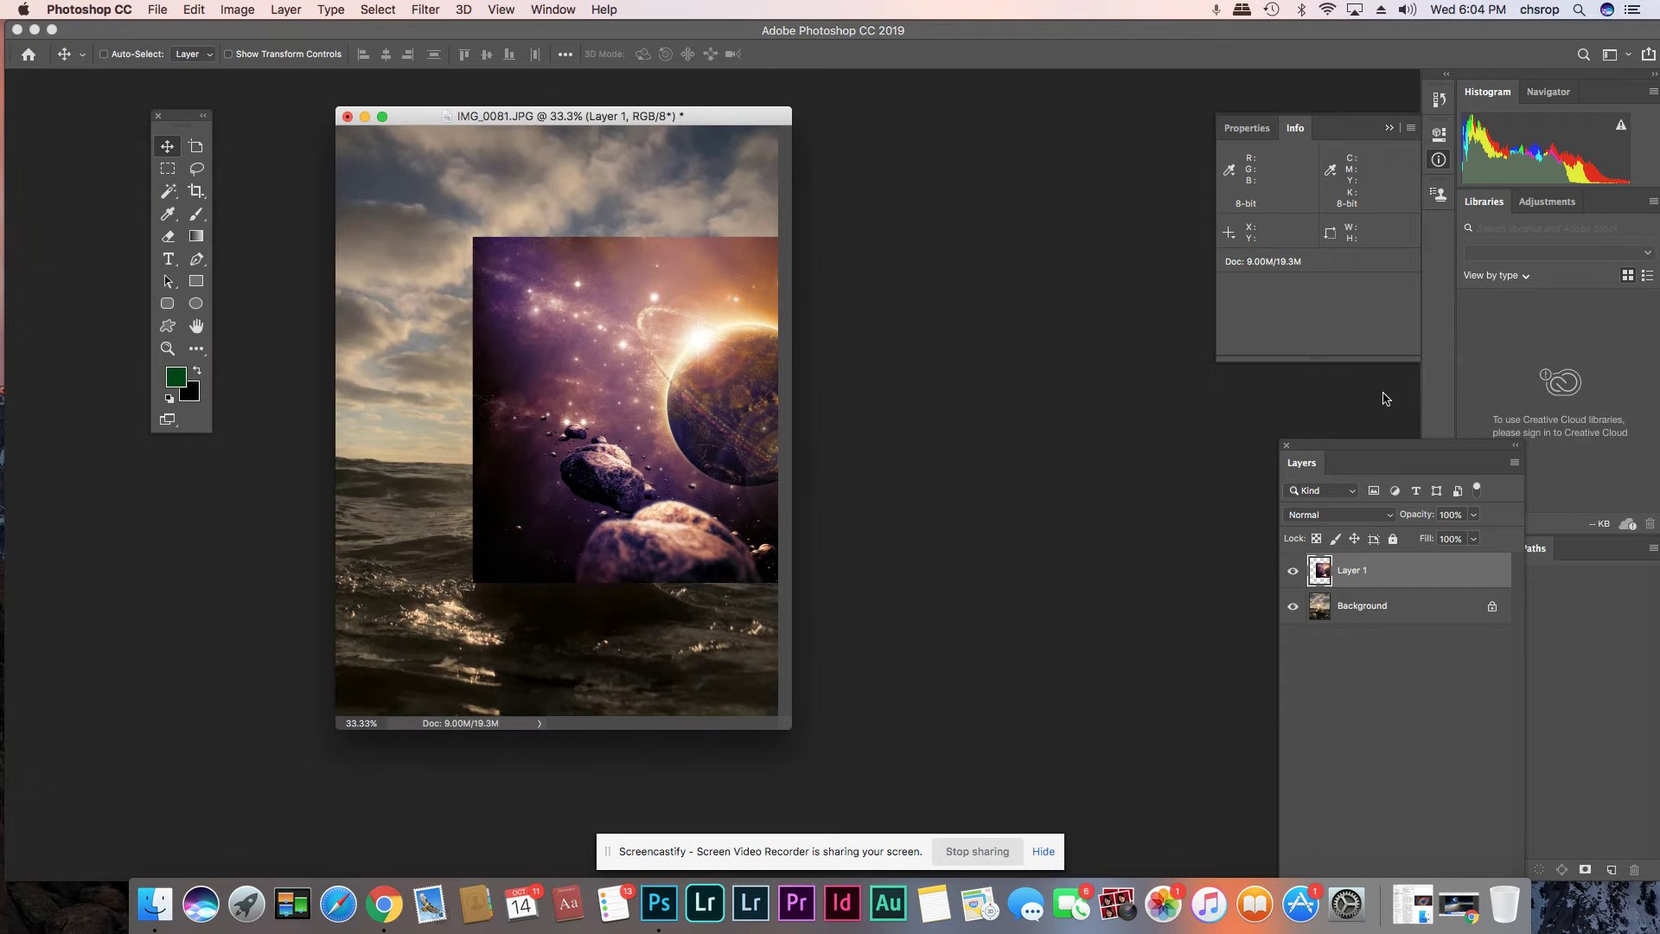
- Set Layer 1's blend mode to Screen and shift the planet left and down
{"action": "left_click", "coordinate": [1341, 515]}
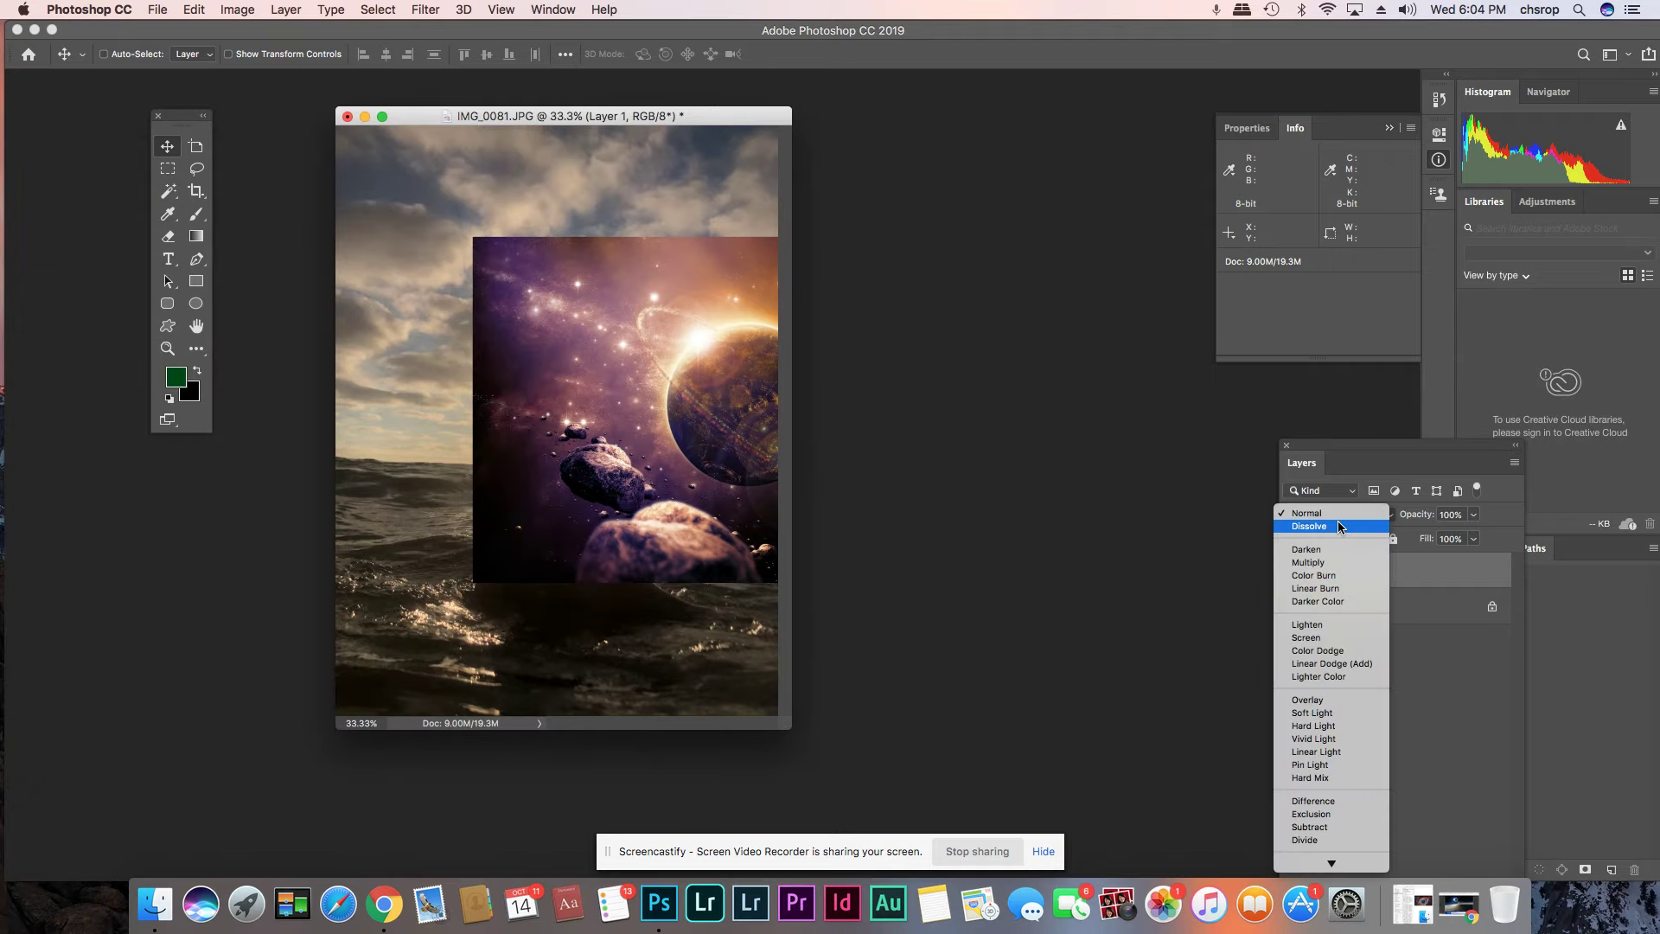
{"action": "left_click", "coordinate": [1307, 637]}
{"action": "left_click_drag", "start_coordinate": [779, 424], "coordinate": [493, 442]}
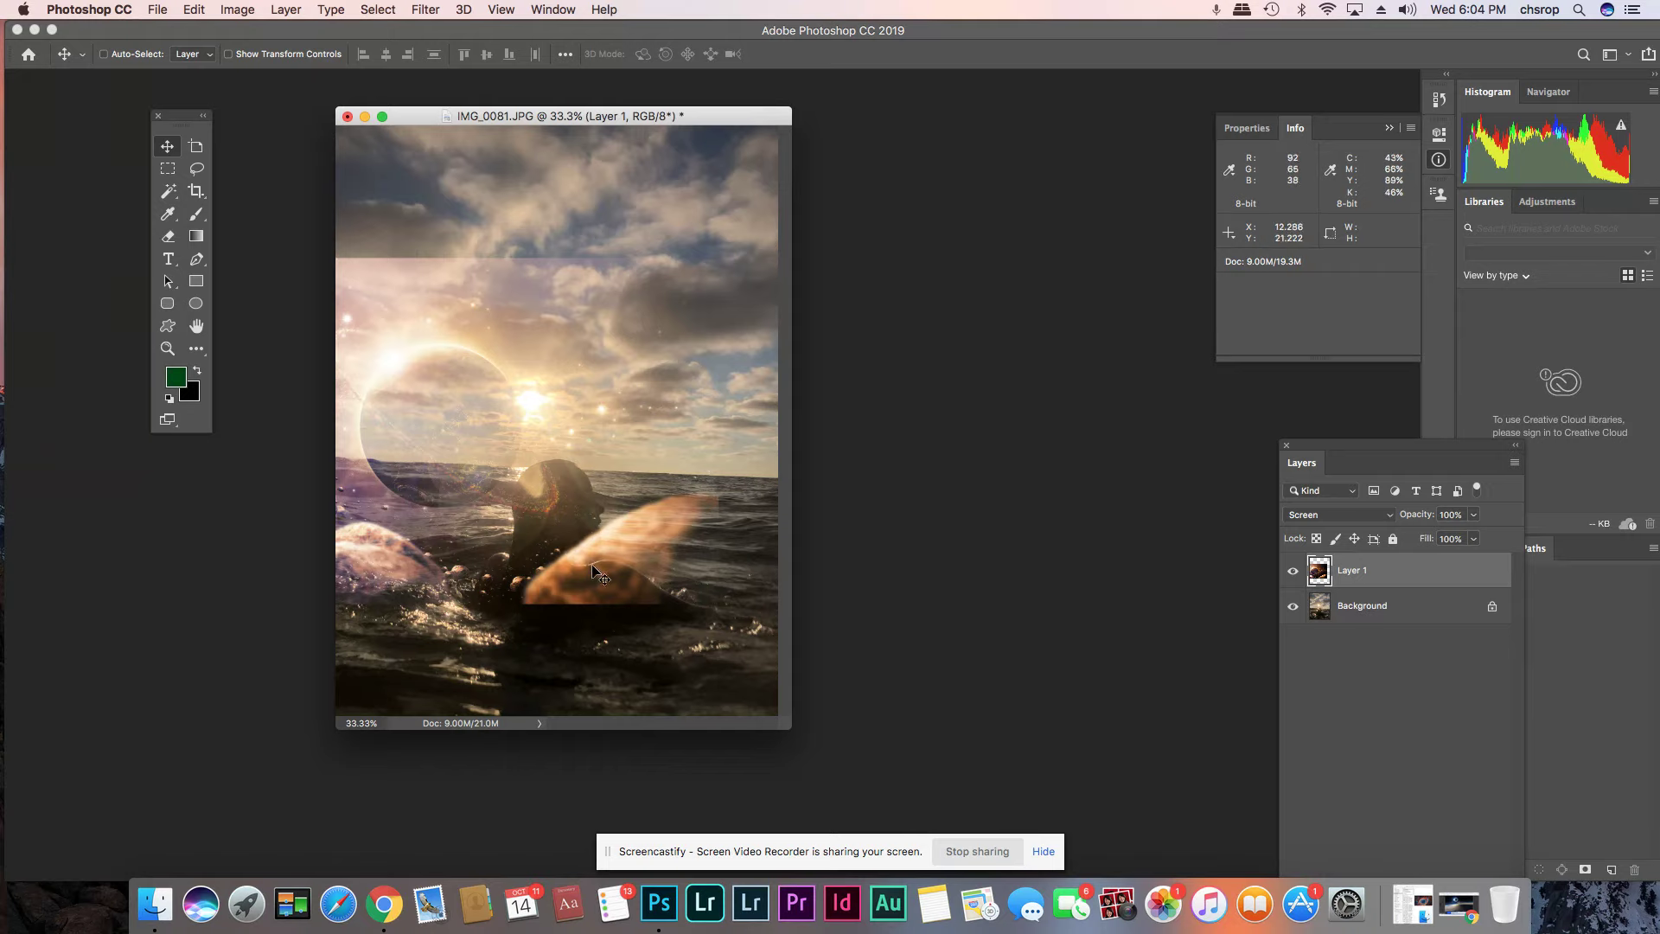
{"action": "left_click_drag", "start_coordinate": [790, 730], "coordinate": [1016, 846]}
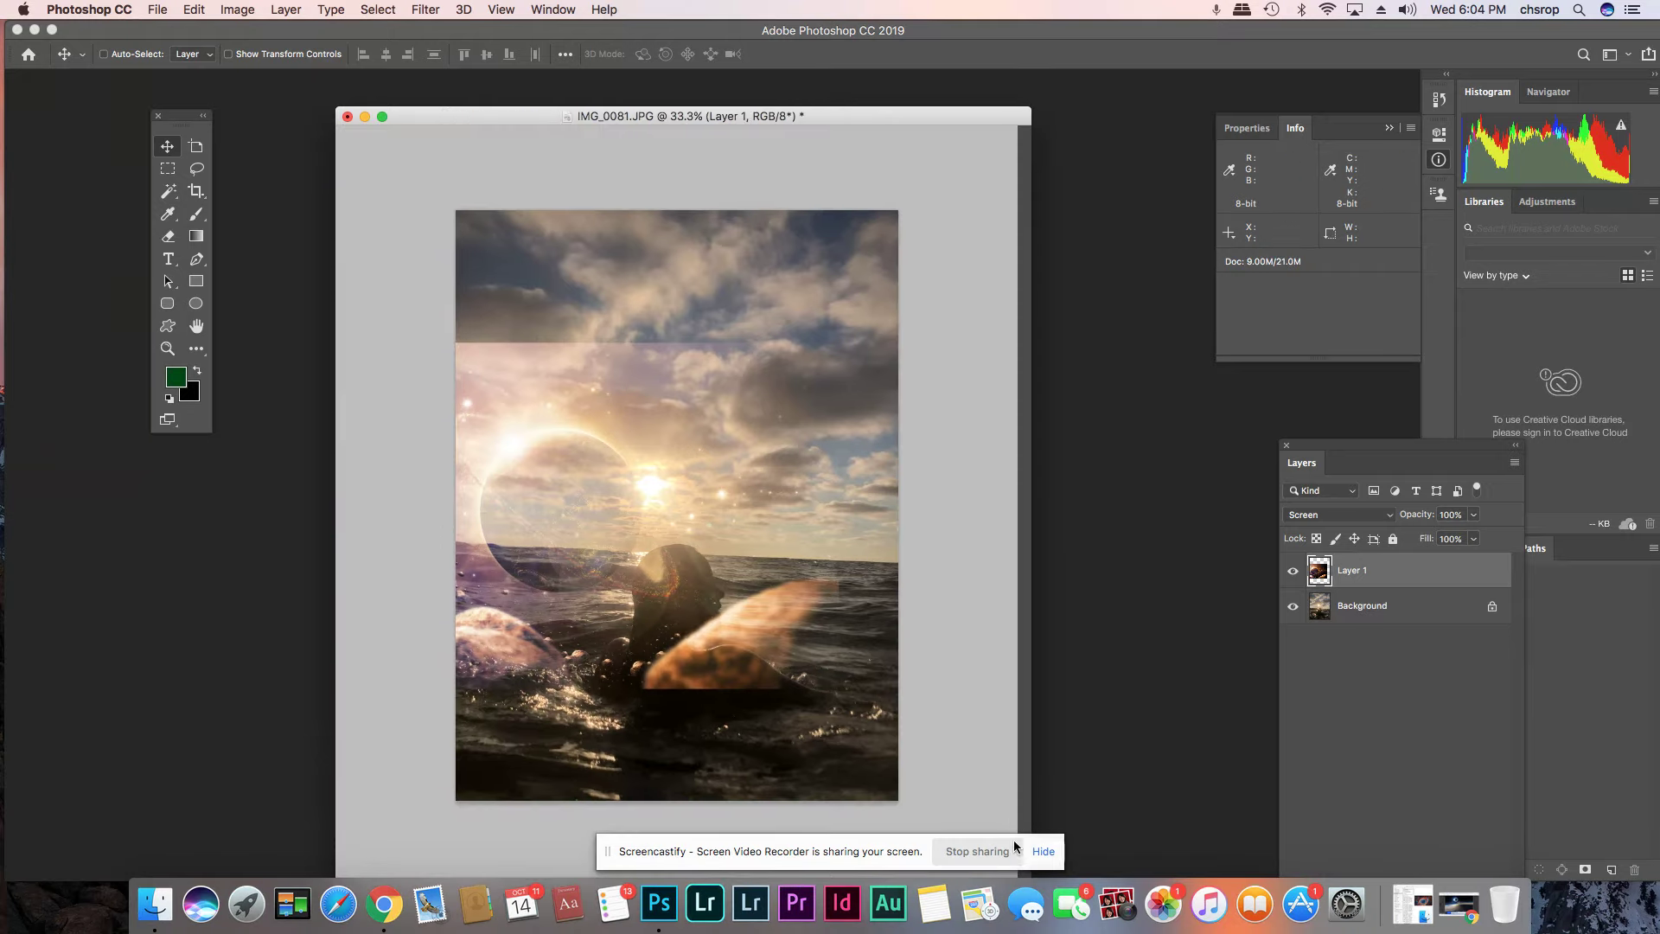
- Free-transform the planet layer to about 121% and position it over the sky
{"action": "key", "text": "ctrl+t"}
{"action": "left_click_drag", "start_coordinate": [865, 344], "coordinate": [1034, 221]}
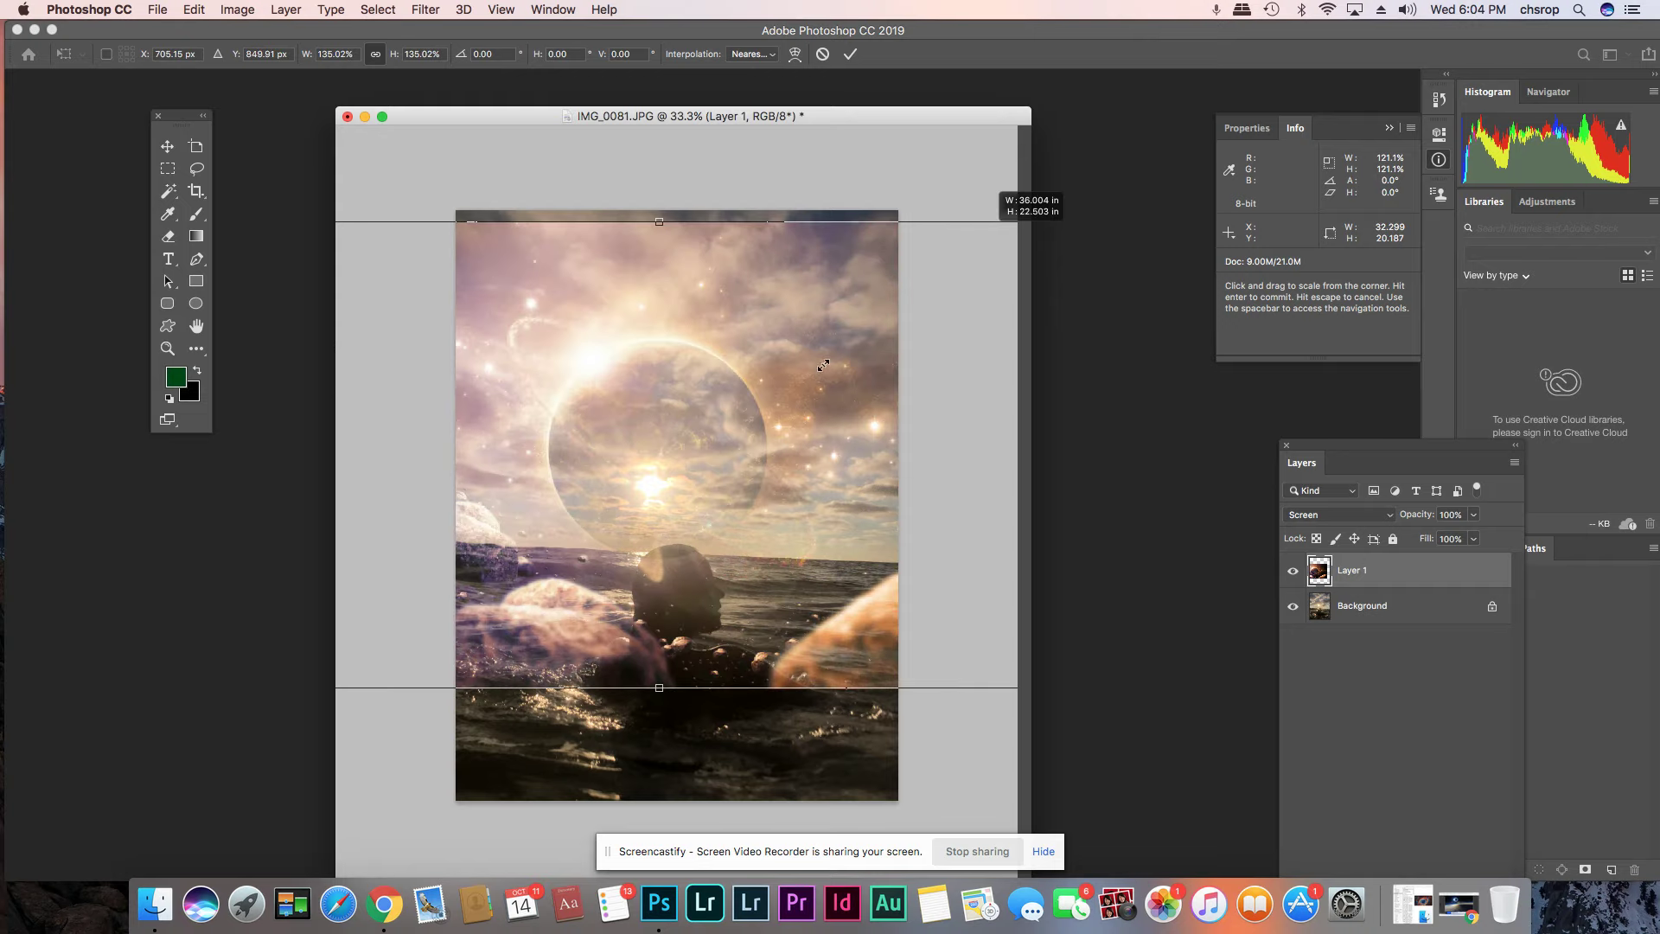
{"action": "left_click_drag", "start_coordinate": [735, 388], "coordinate": [781, 660]}
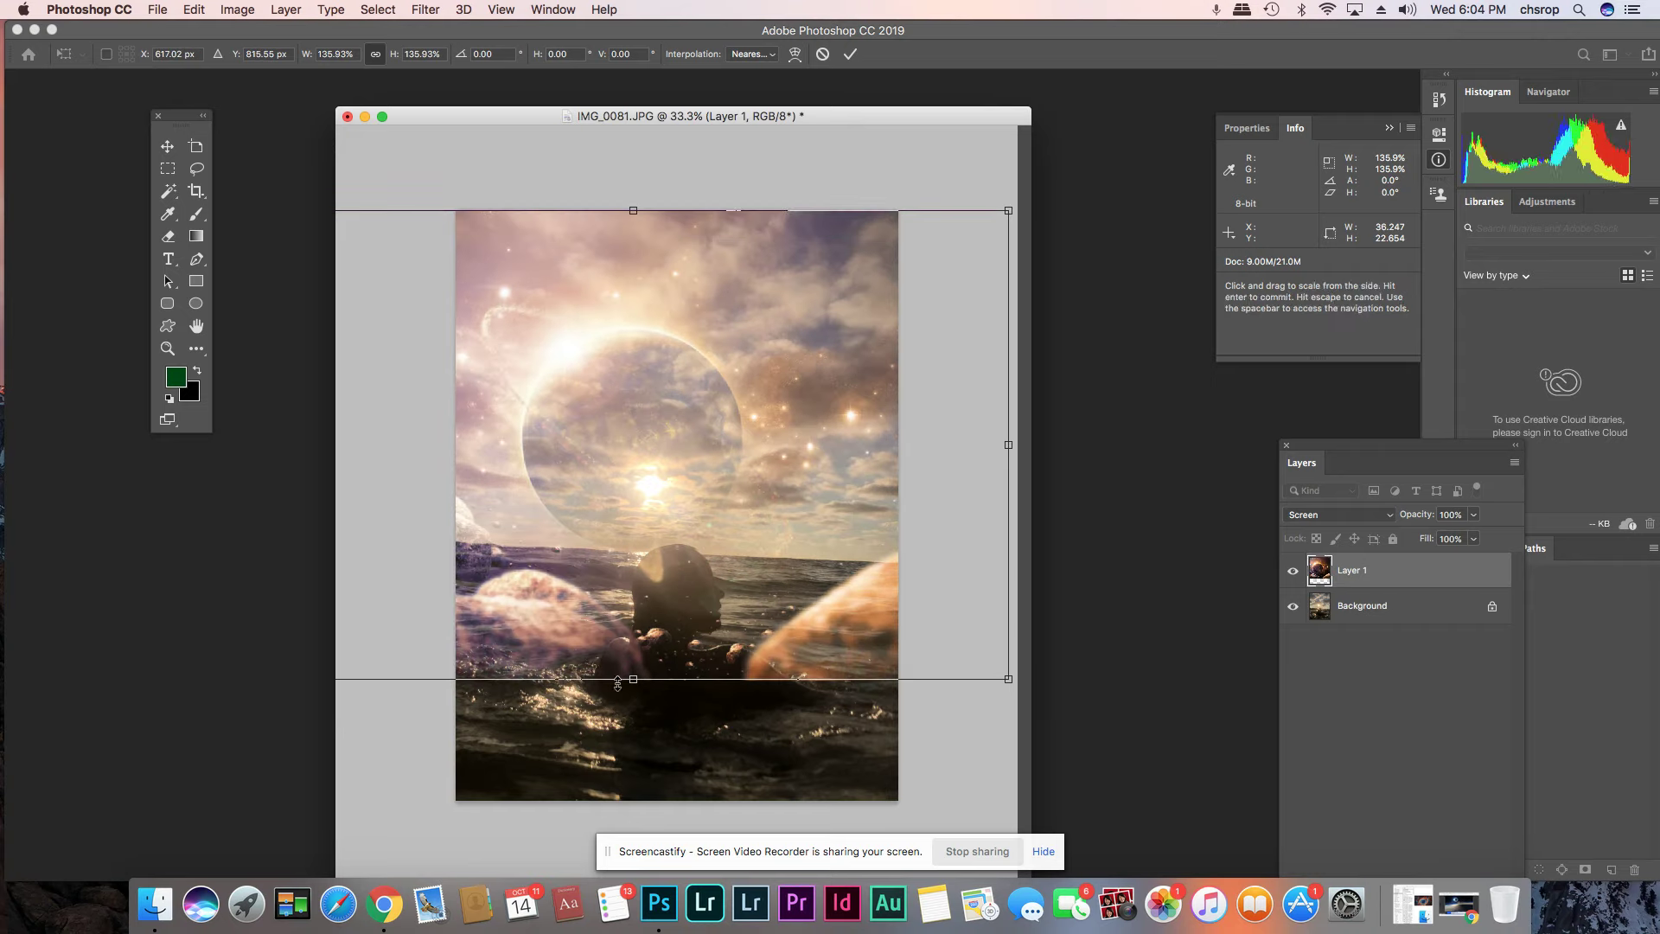
{"action": "left_click_drag", "start_coordinate": [641, 701], "coordinate": [641, 821]}
{"action": "left_click_drag", "start_coordinate": [699, 496], "coordinate": [714, 450]}
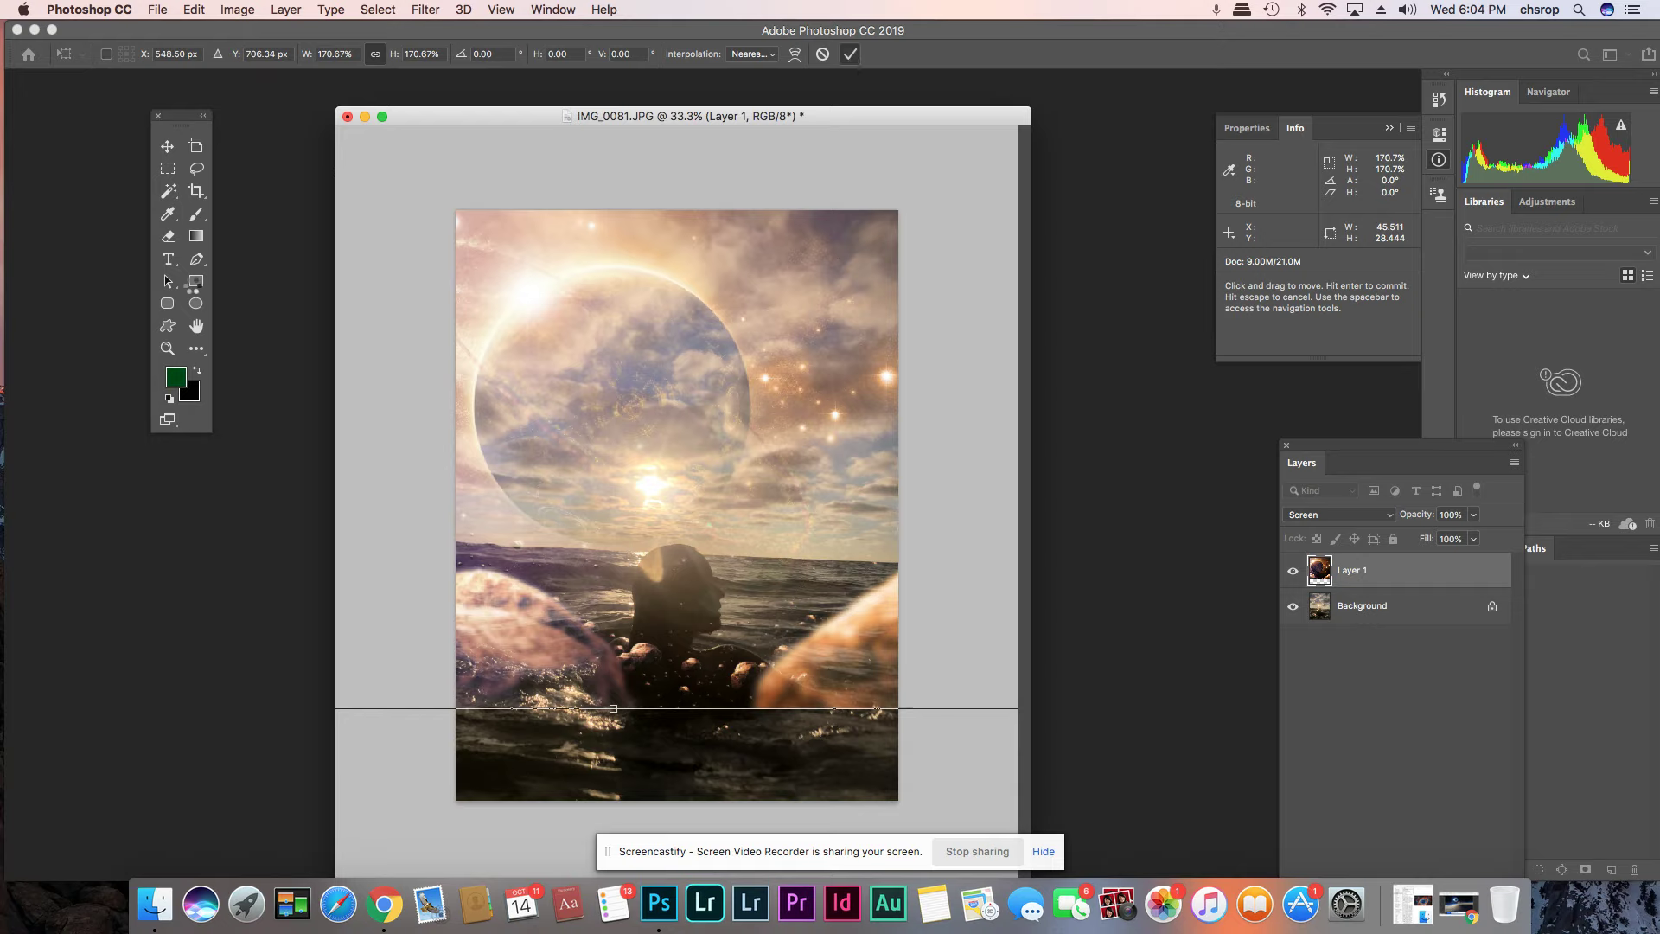
{"action": "key", "text": "Return"}
- Crop the composite to a slightly rotated 4:5 frame in two passes, then zoom to 50%
{"action": "left_click", "coordinate": [194, 191]}
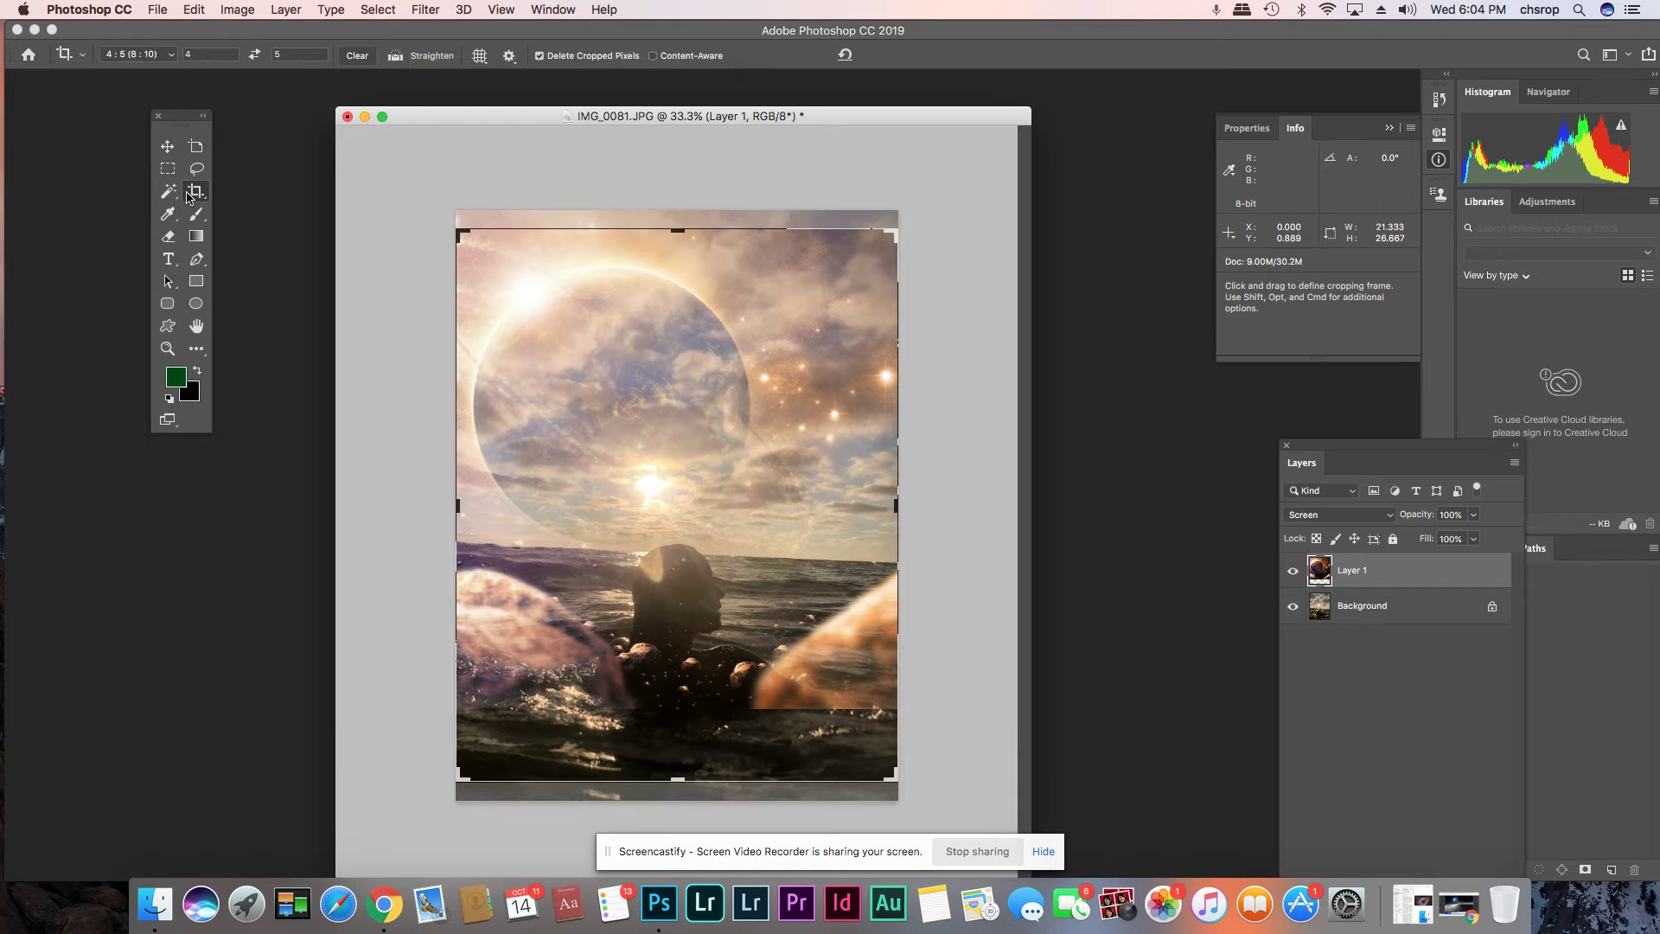
{"action": "left_click_drag", "start_coordinate": [461, 778], "coordinate": [540, 695]}
{"action": "left_click", "coordinate": [904, 55]}
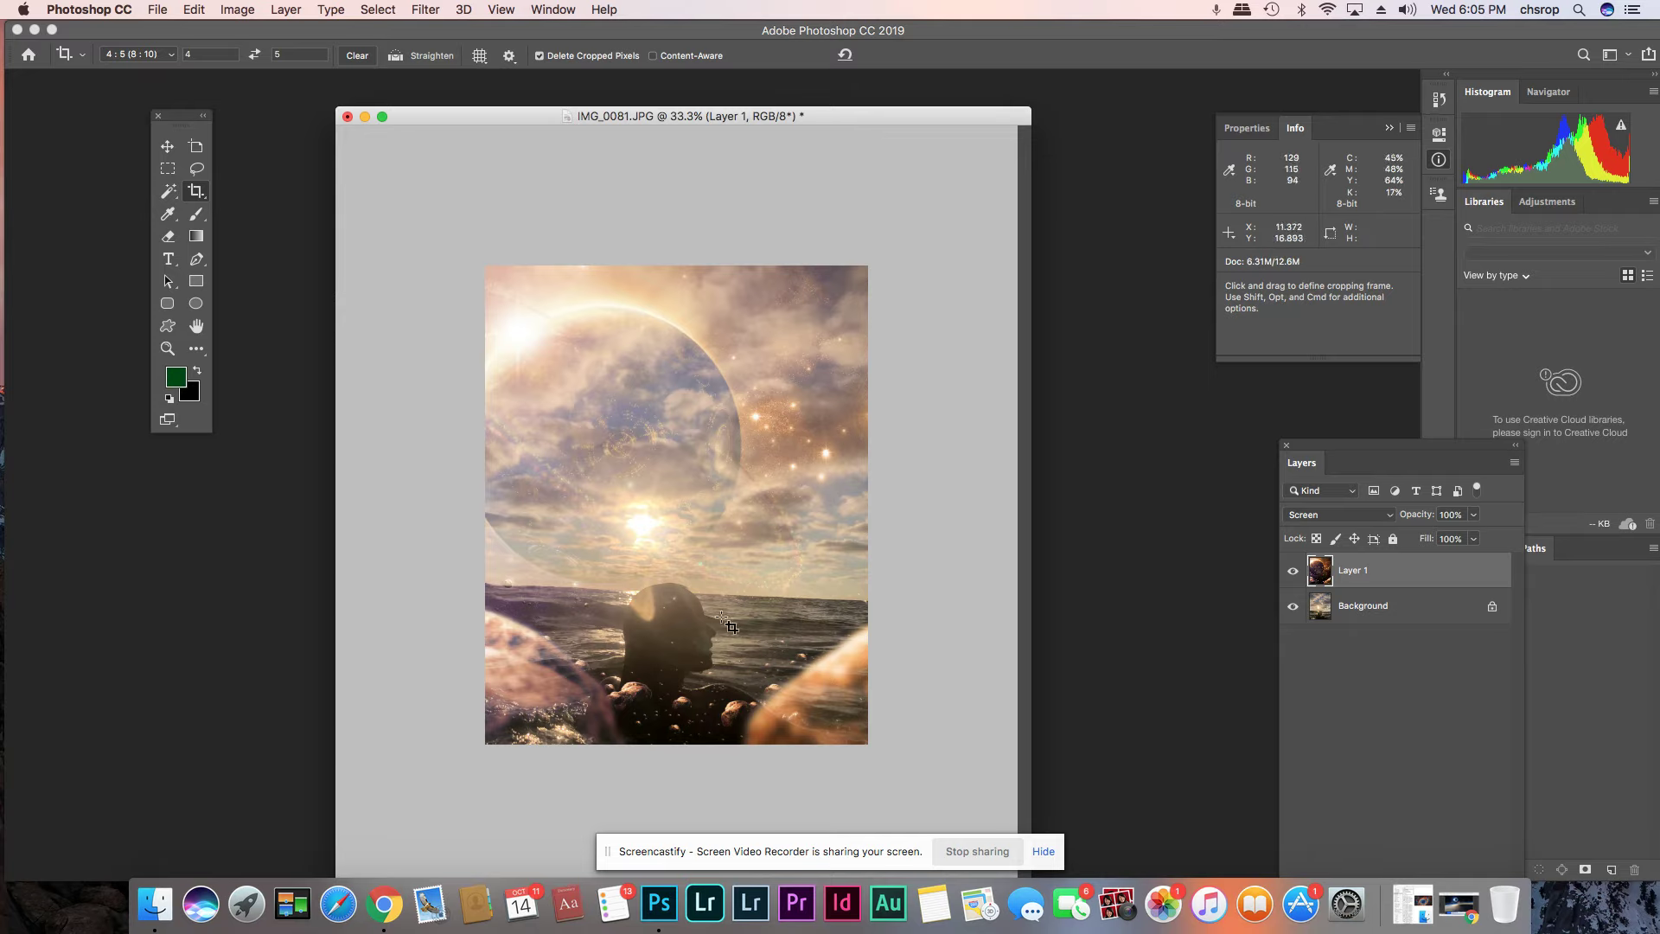
{"action": "left_click", "coordinate": [167, 146]}
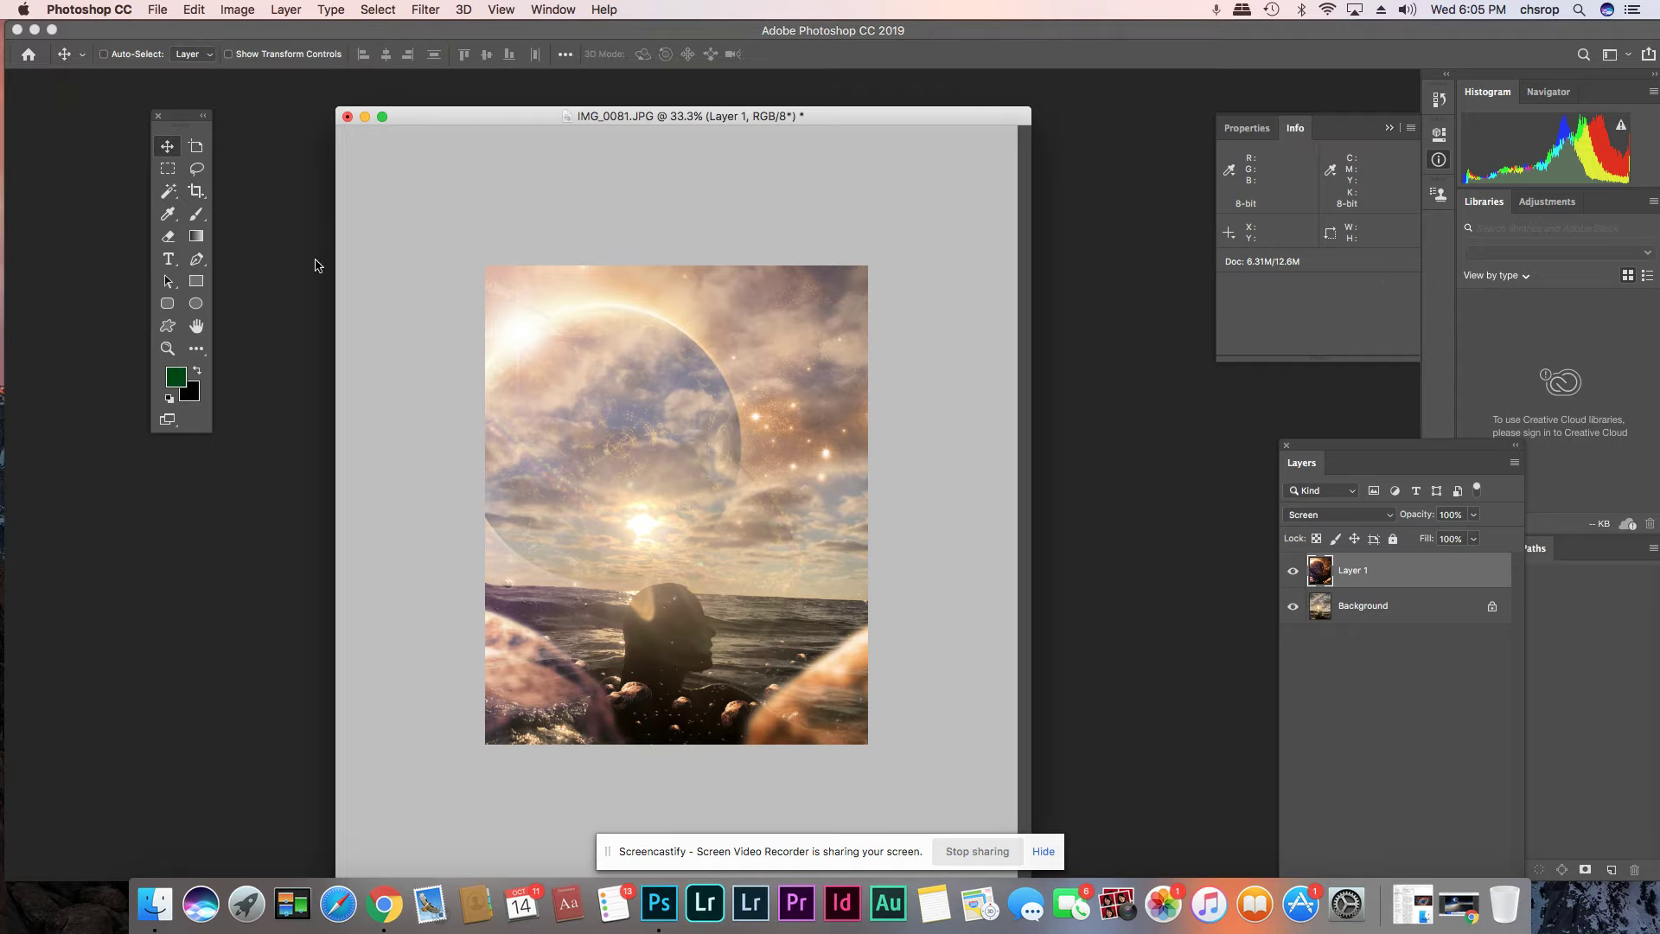
{"action": "left_click", "coordinate": [196, 190]}
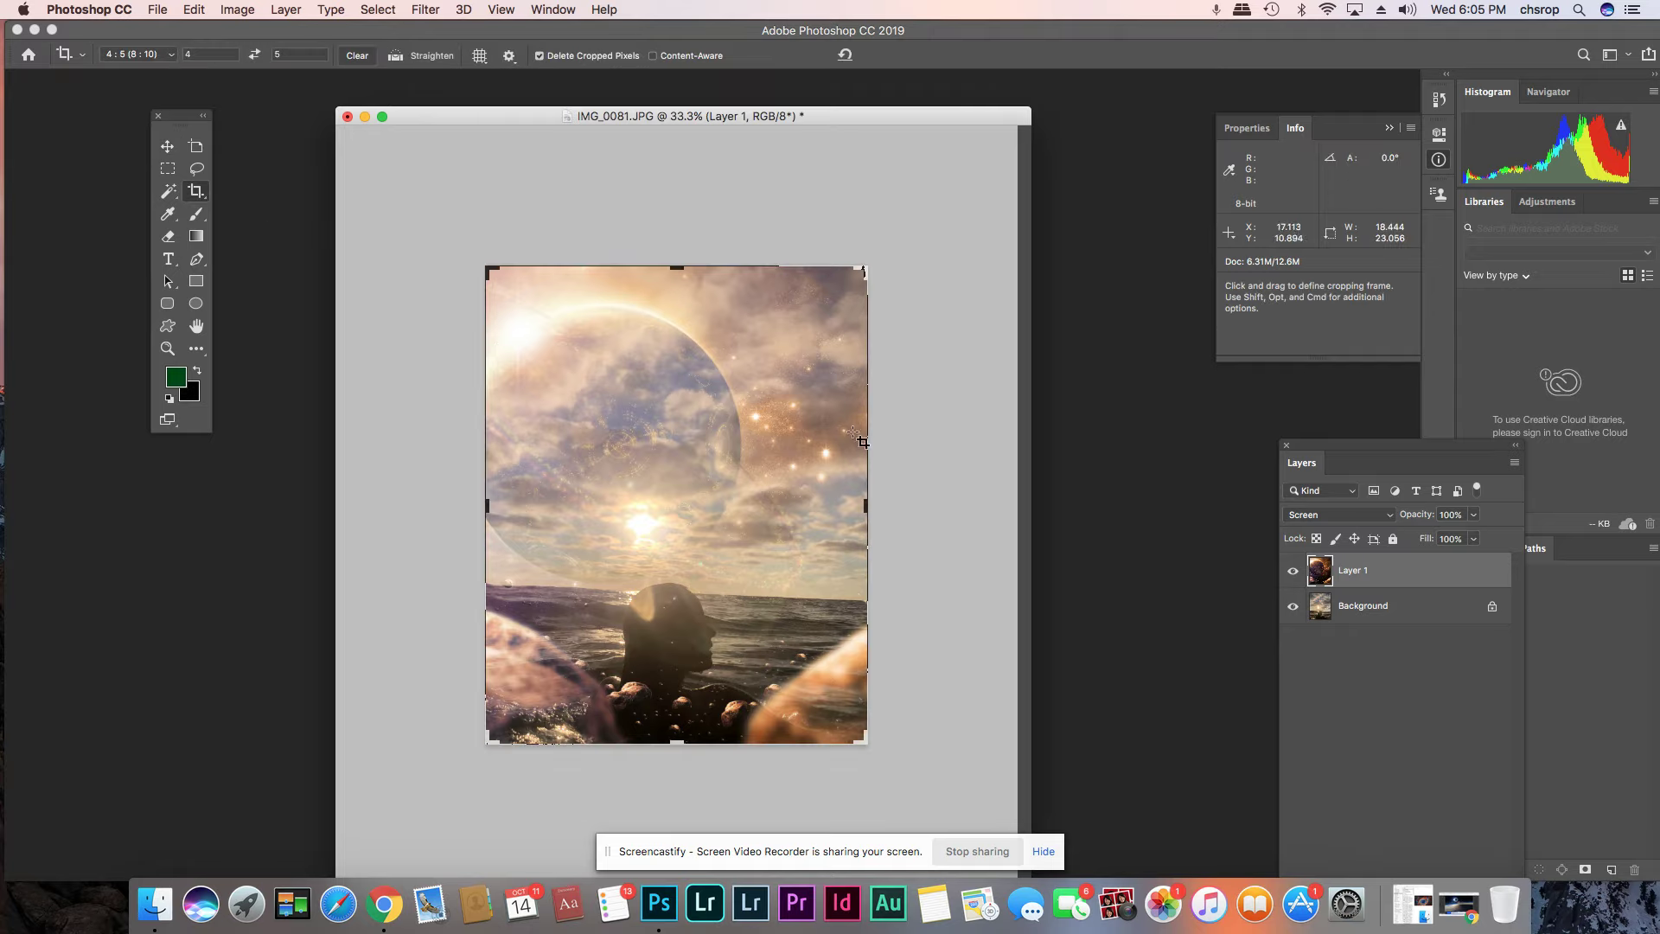
{"action": "mouse_move", "coordinate": [865, 269]}
{"action": "left_mouse_down"}
{"action": "mouse_move", "coordinate": [837, 305]}
{"action": "mouse_move", "coordinate": [879, 281]}
{"action": "mouse_move", "coordinate": [873, 266]}
{"action": "left_mouse_up"}
{"action": "left_click_drag", "start_coordinate": [870, 265], "coordinate": [872, 270]}
{"action": "left_click_drag", "start_coordinate": [583, 668], "coordinate": [576, 664]}
{"action": "left_click", "coordinate": [904, 55]}
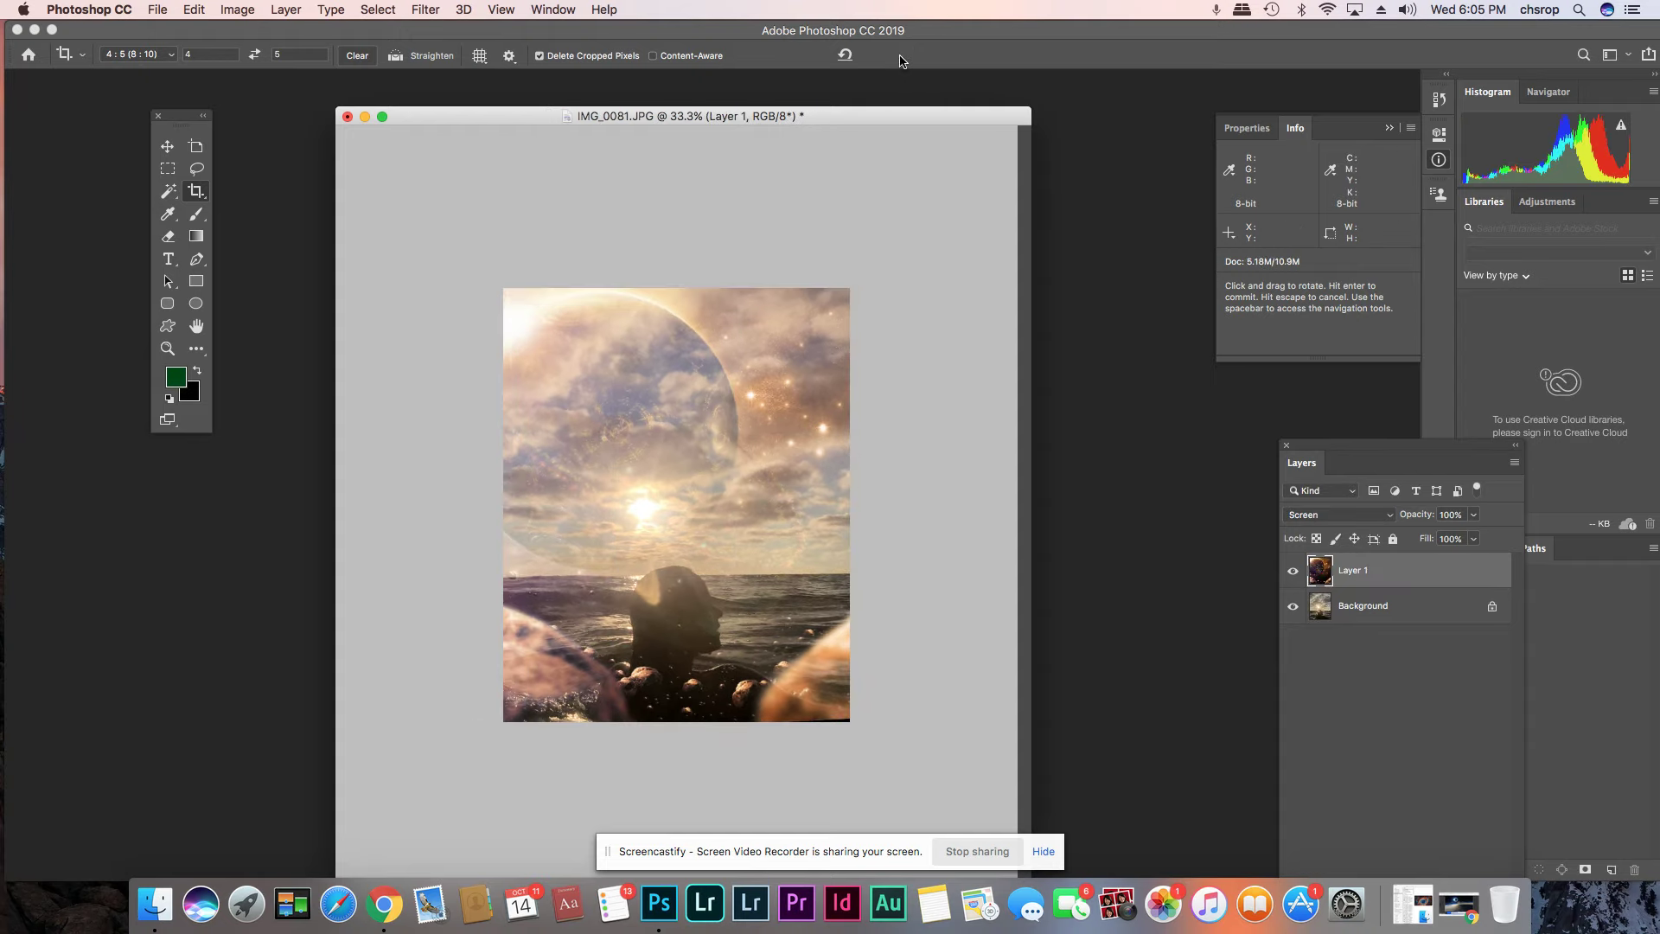
{"action": "key", "text": "super+equal"}
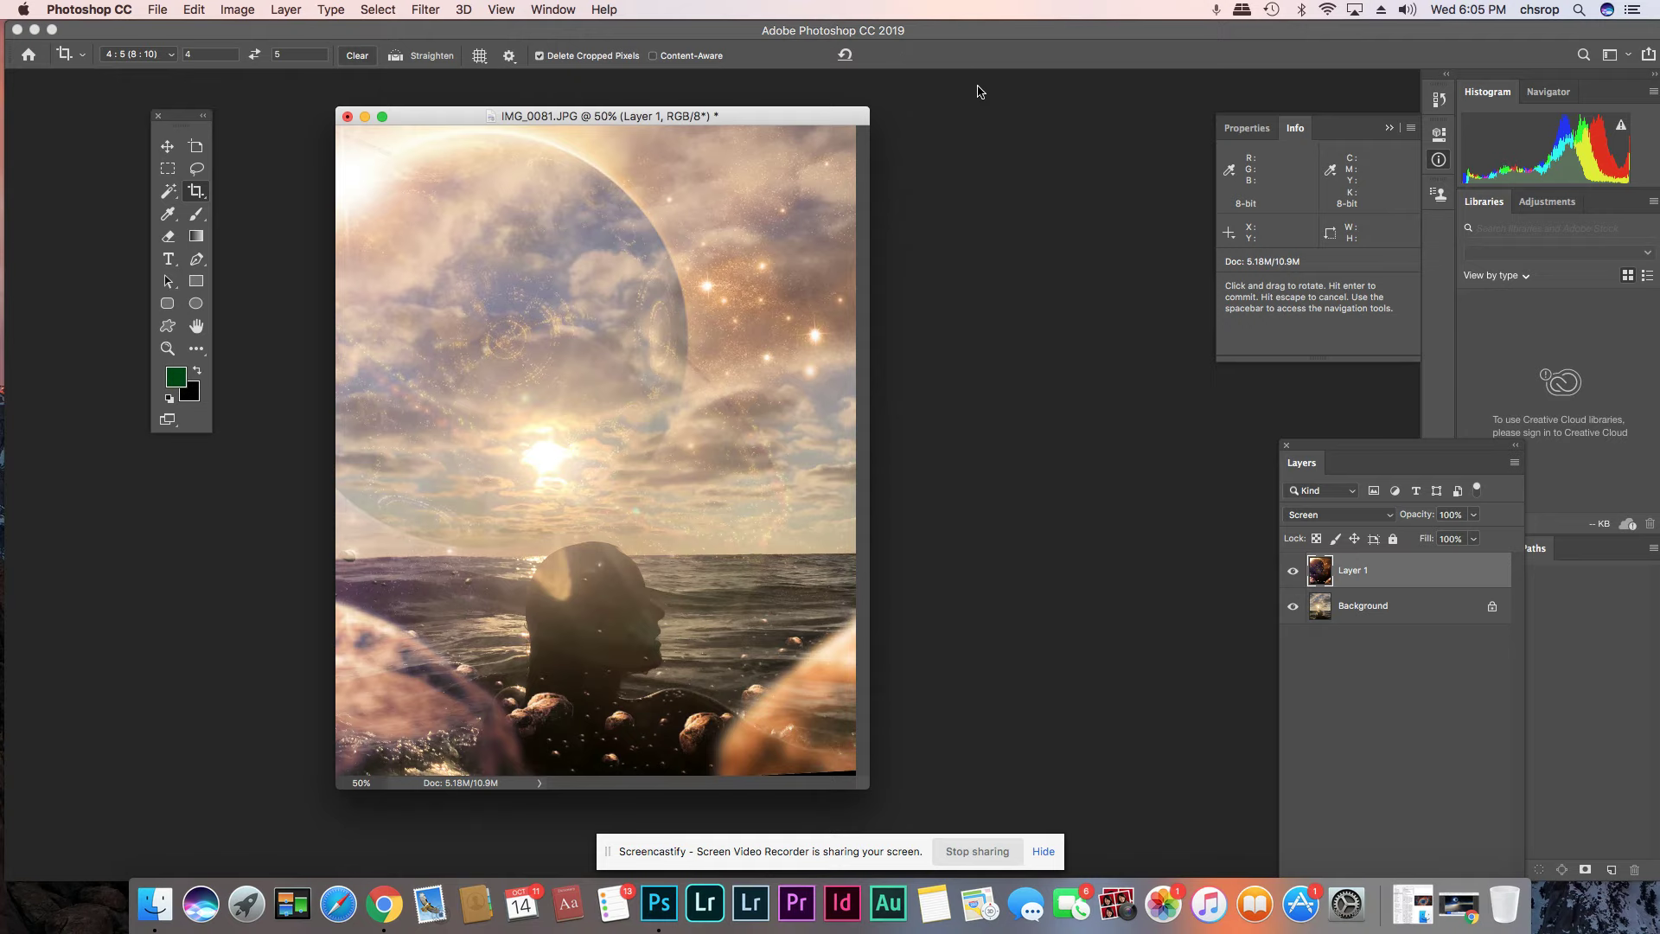
- Open space1.jpg from the Desktop and drag it onto IMG_0081.JPG as a new layer
{"action": "left_click", "coordinate": [164, 12]}
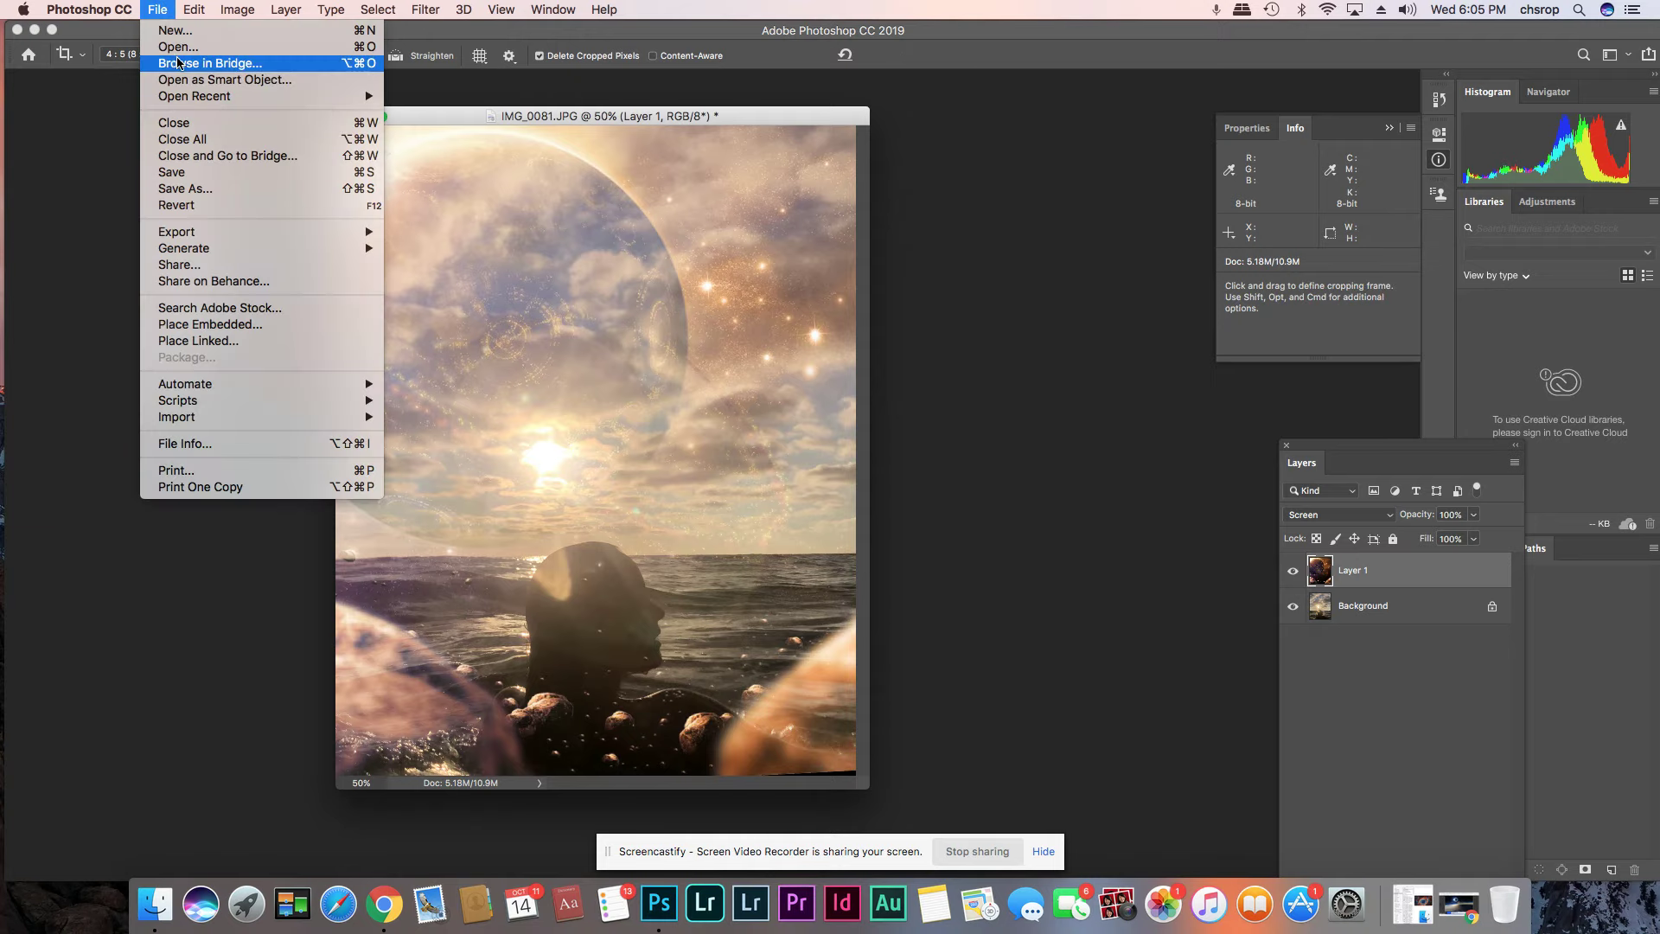
{"action": "left_click", "coordinate": [177, 46]}
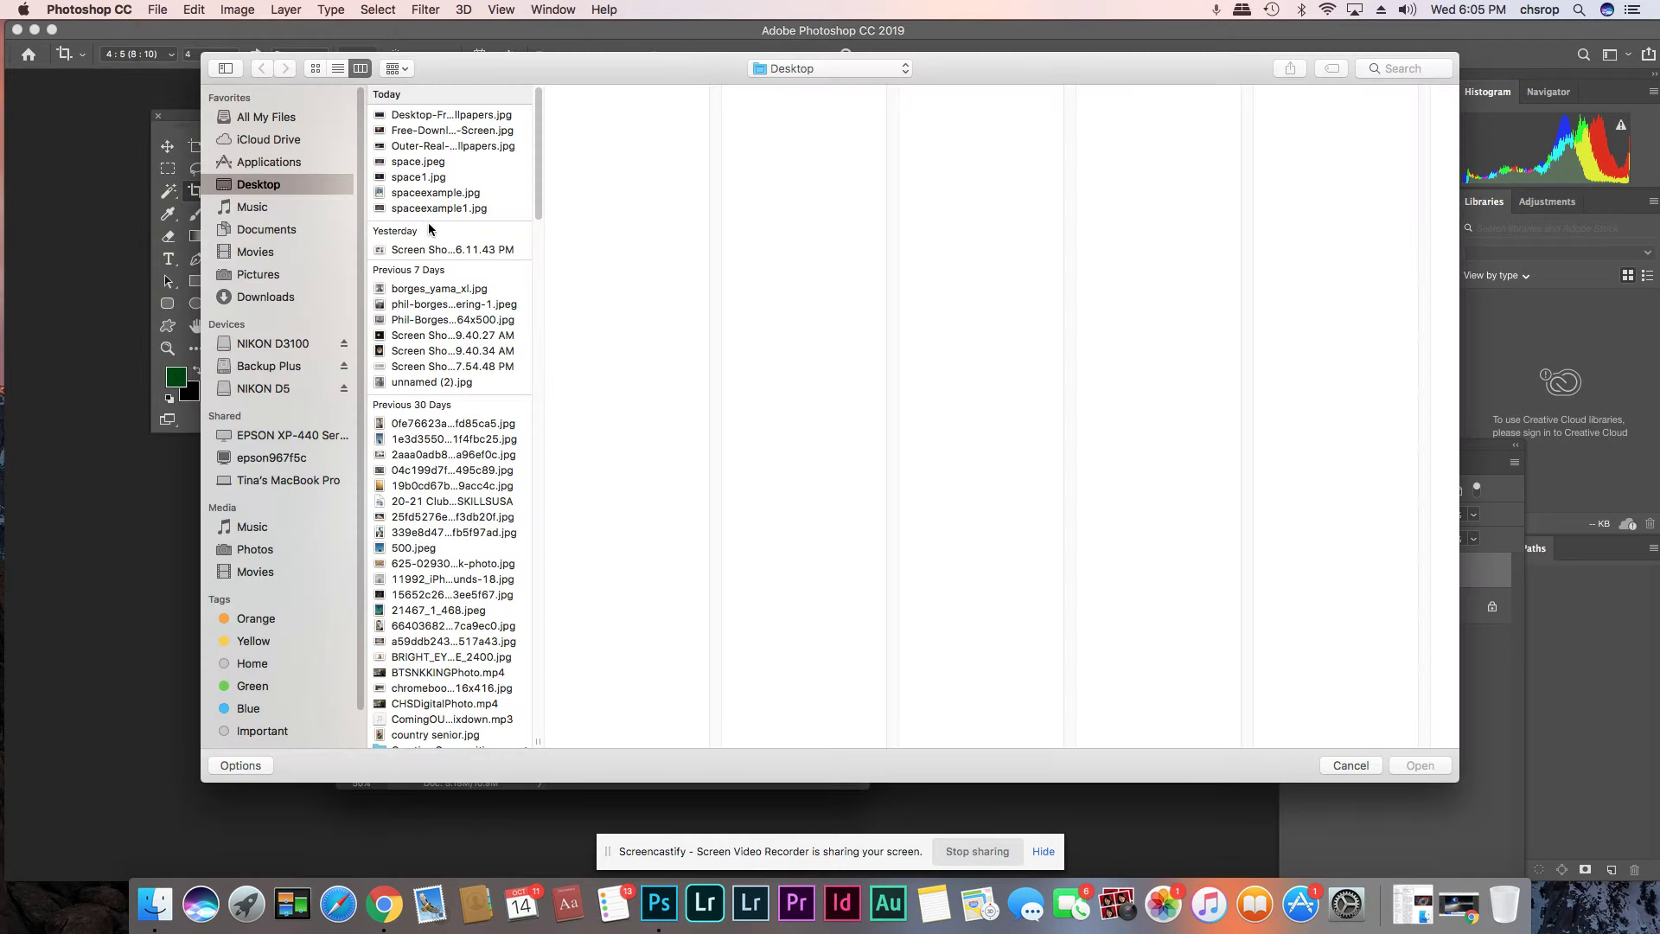
{"action": "left_click", "coordinate": [423, 178]}
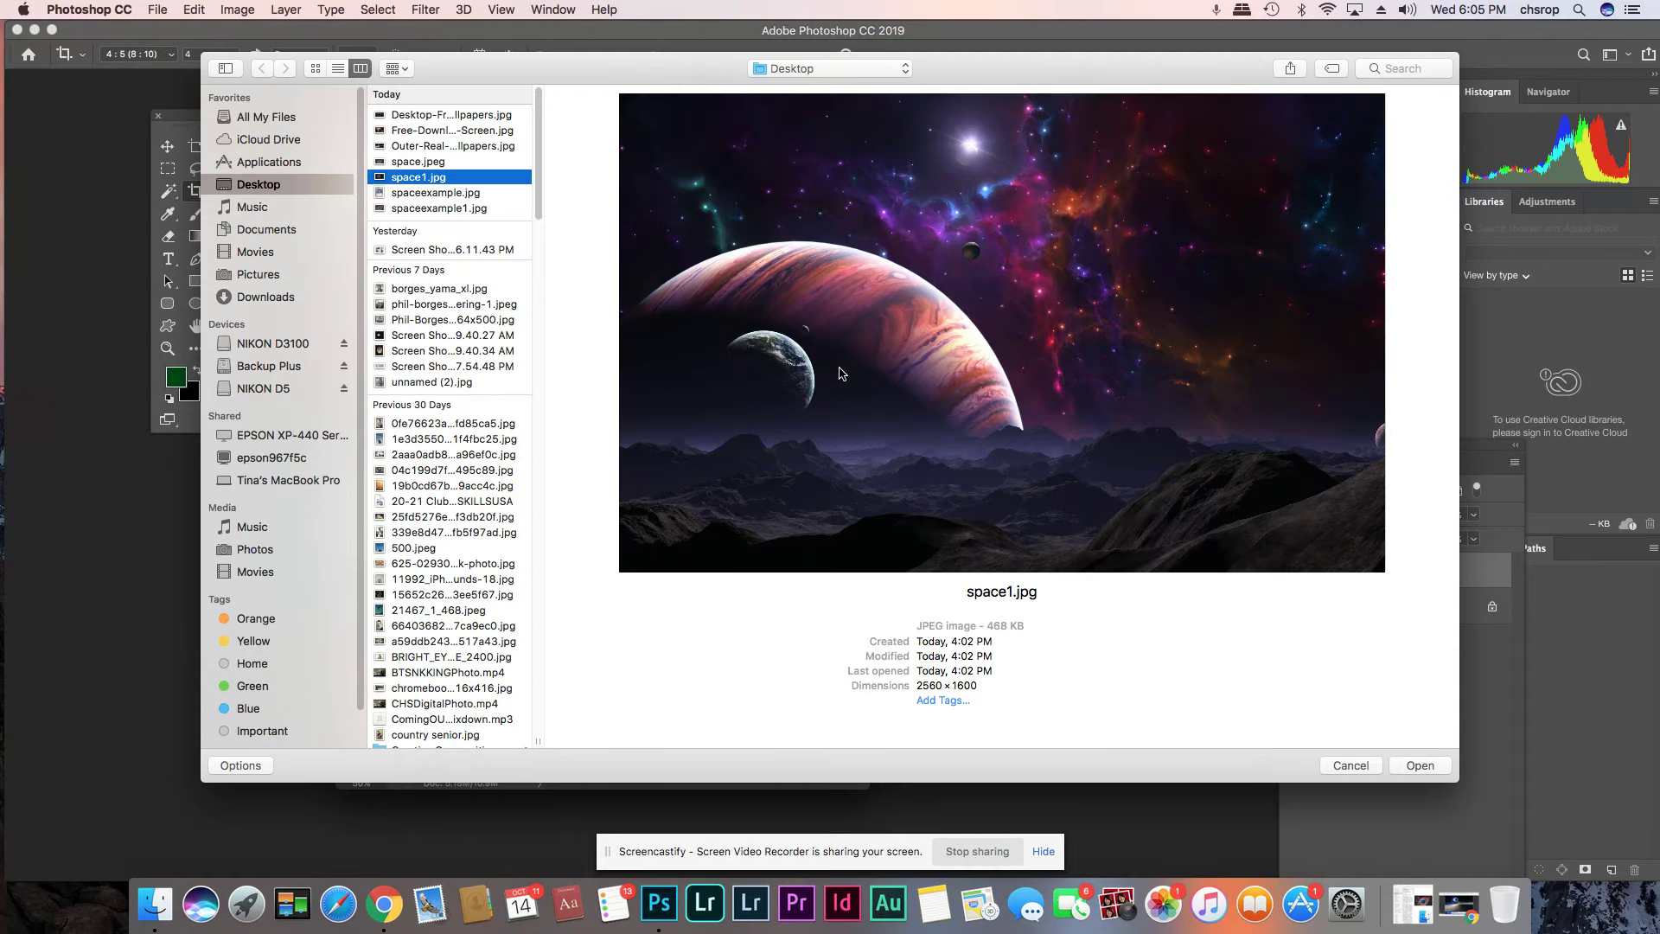
{"action": "left_click", "coordinate": [1422, 765]}
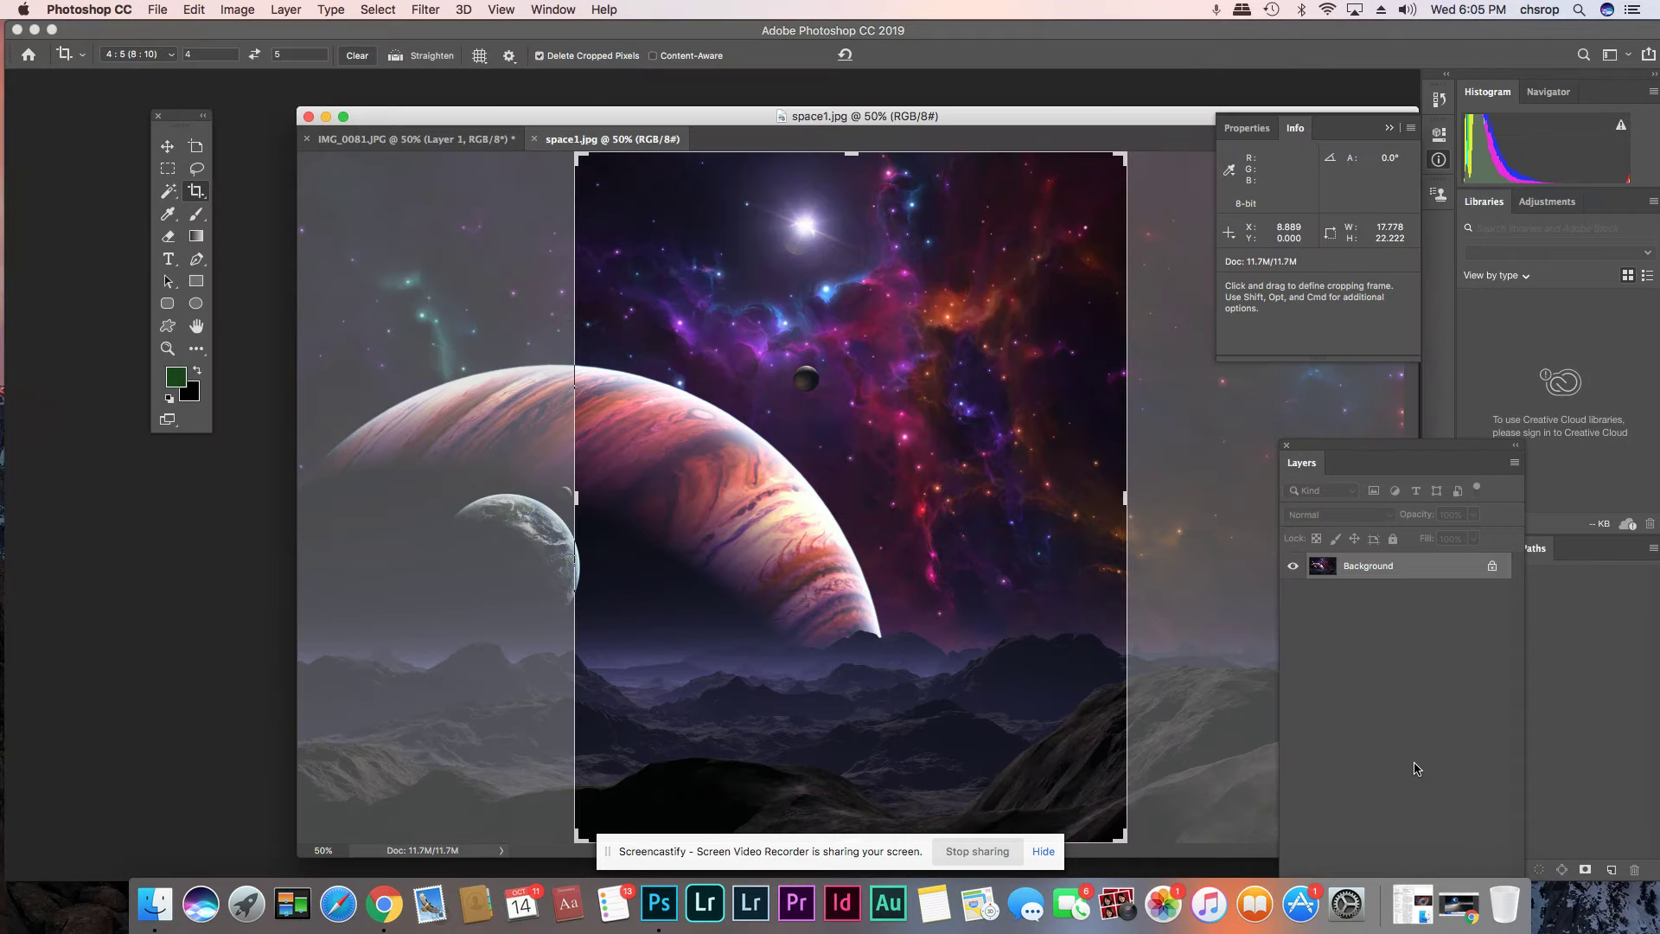
{"action": "left_click", "coordinate": [167, 146]}
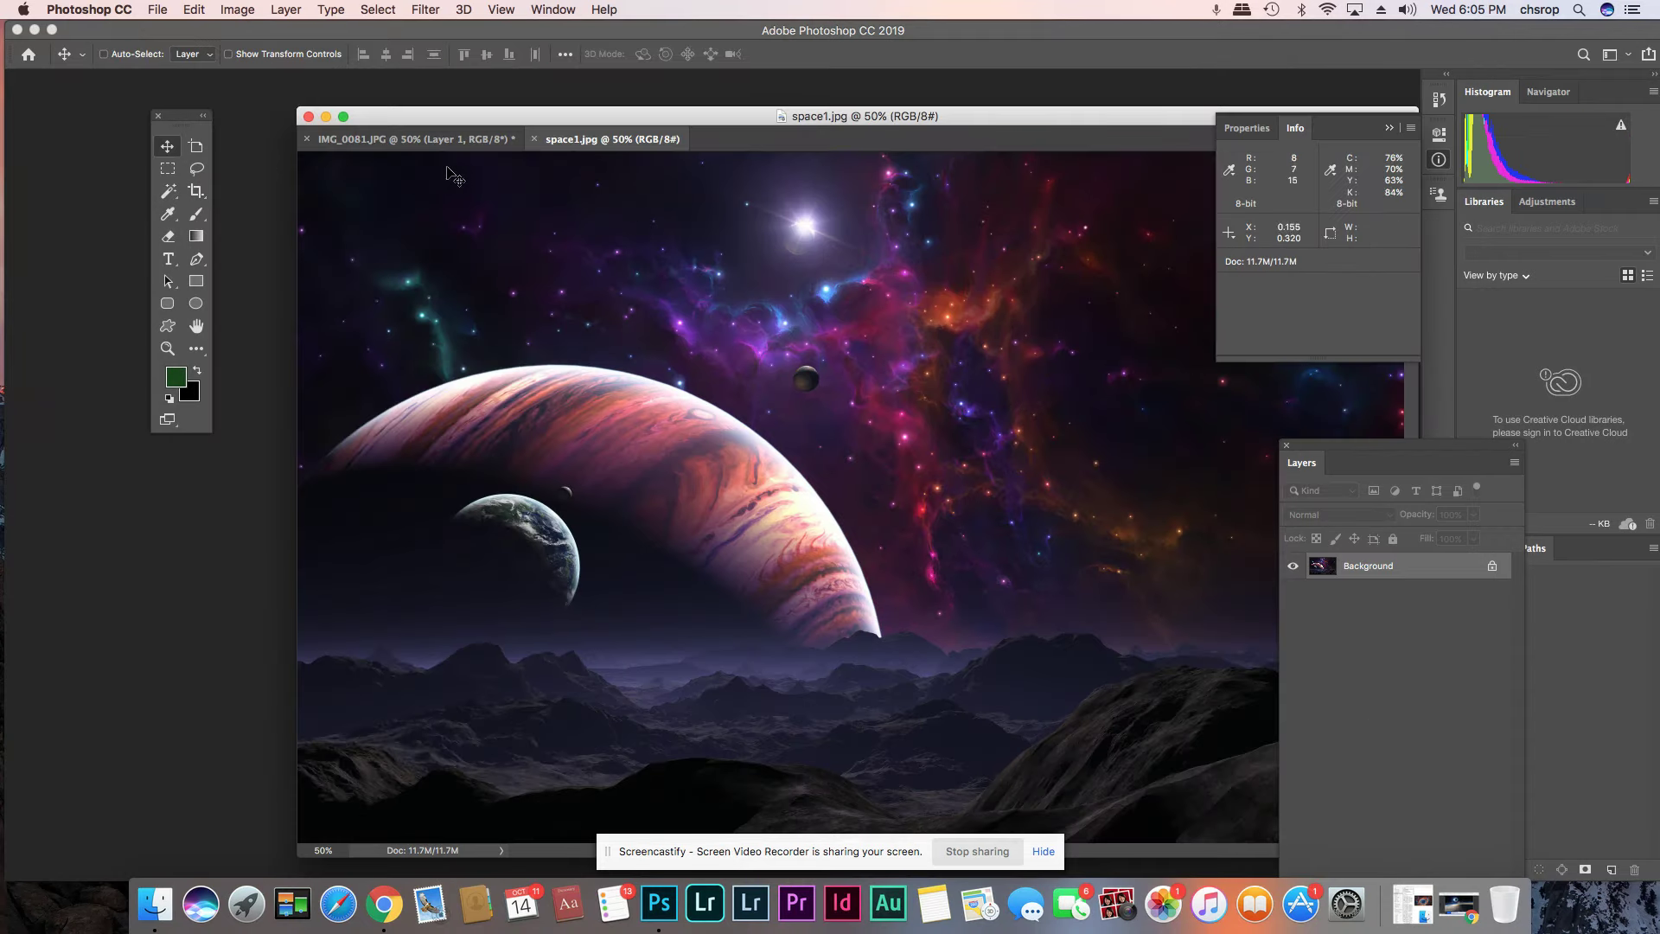
{"action": "left_click_drag", "start_coordinate": [562, 140], "coordinate": [413, 500]}
{"action": "left_click_drag", "start_coordinate": [493, 548], "coordinate": [789, 357]}
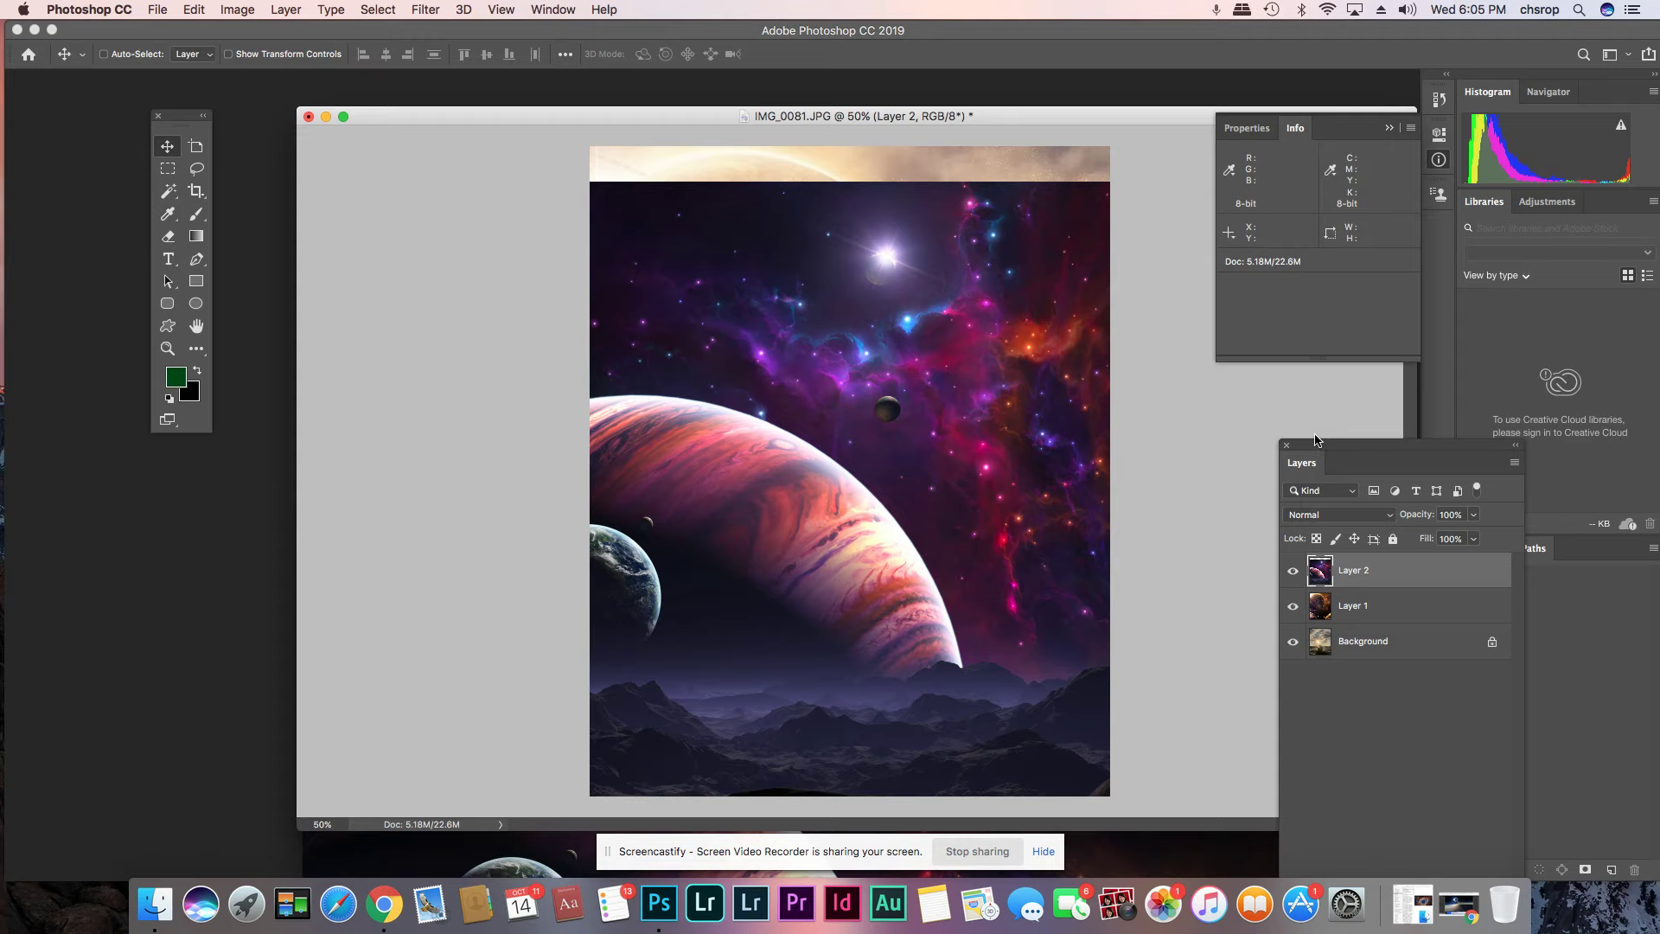
- Set Layer 2's blend mode to Screen and reposition the red planet image
{"action": "left_click_drag", "start_coordinate": [1319, 446], "coordinate": [1210, 321]}
{"action": "left_click", "coordinate": [1232, 390]}
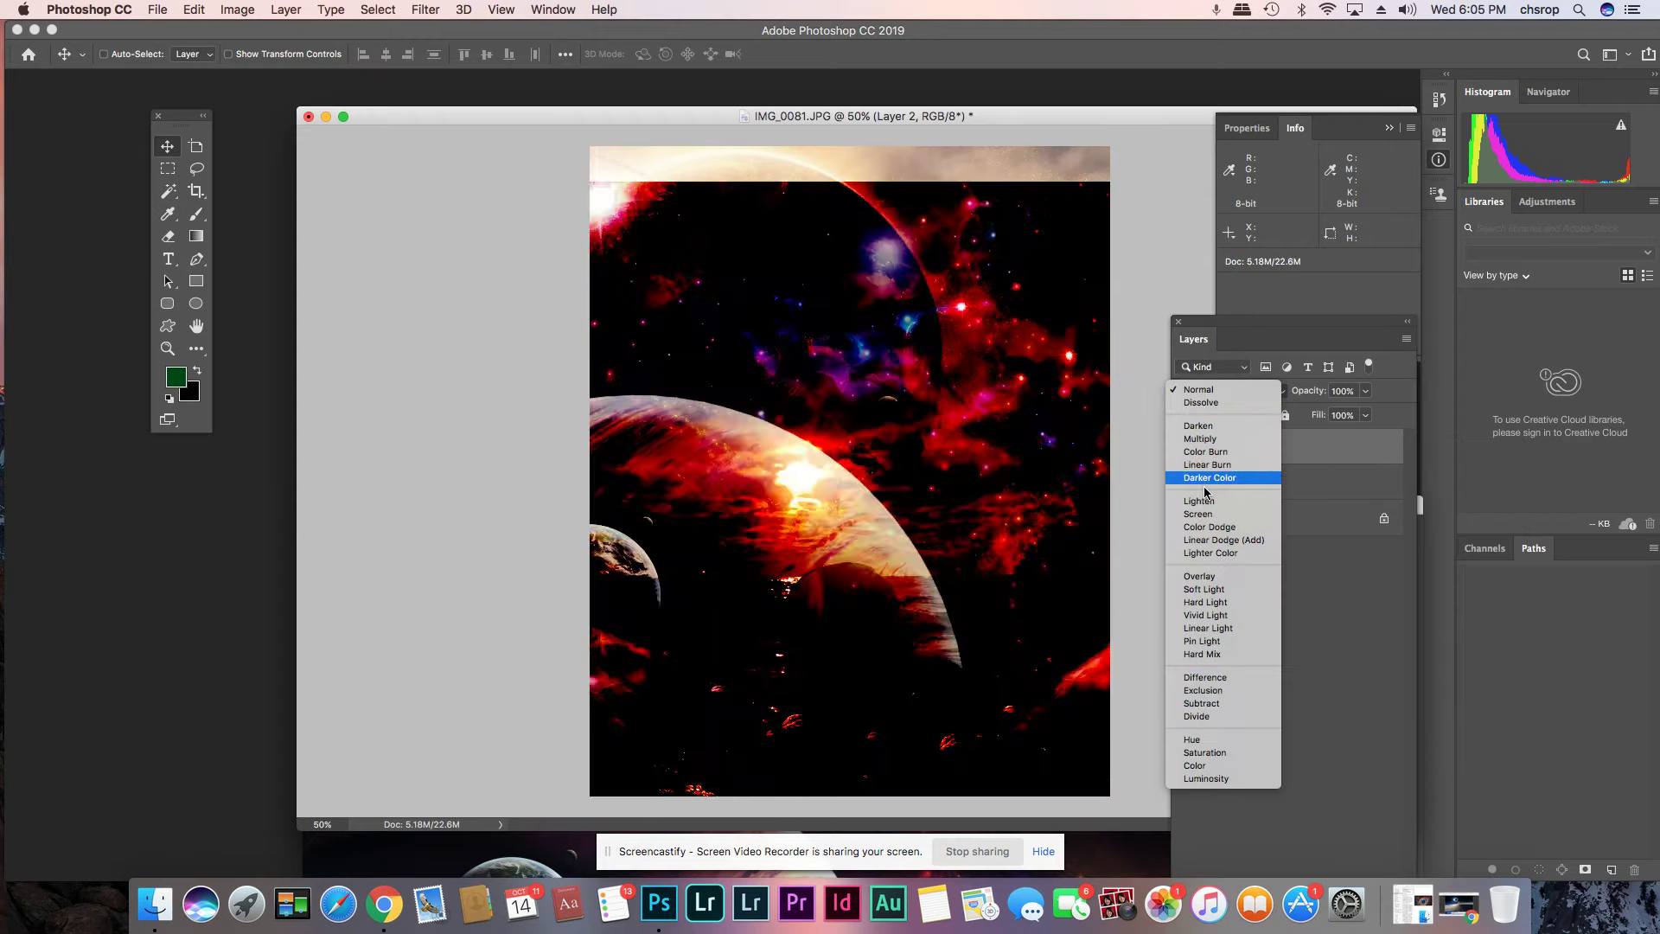
{"action": "left_click", "coordinate": [1207, 516]}
{"action": "left_click_drag", "start_coordinate": [934, 420], "coordinate": [896, 542]}
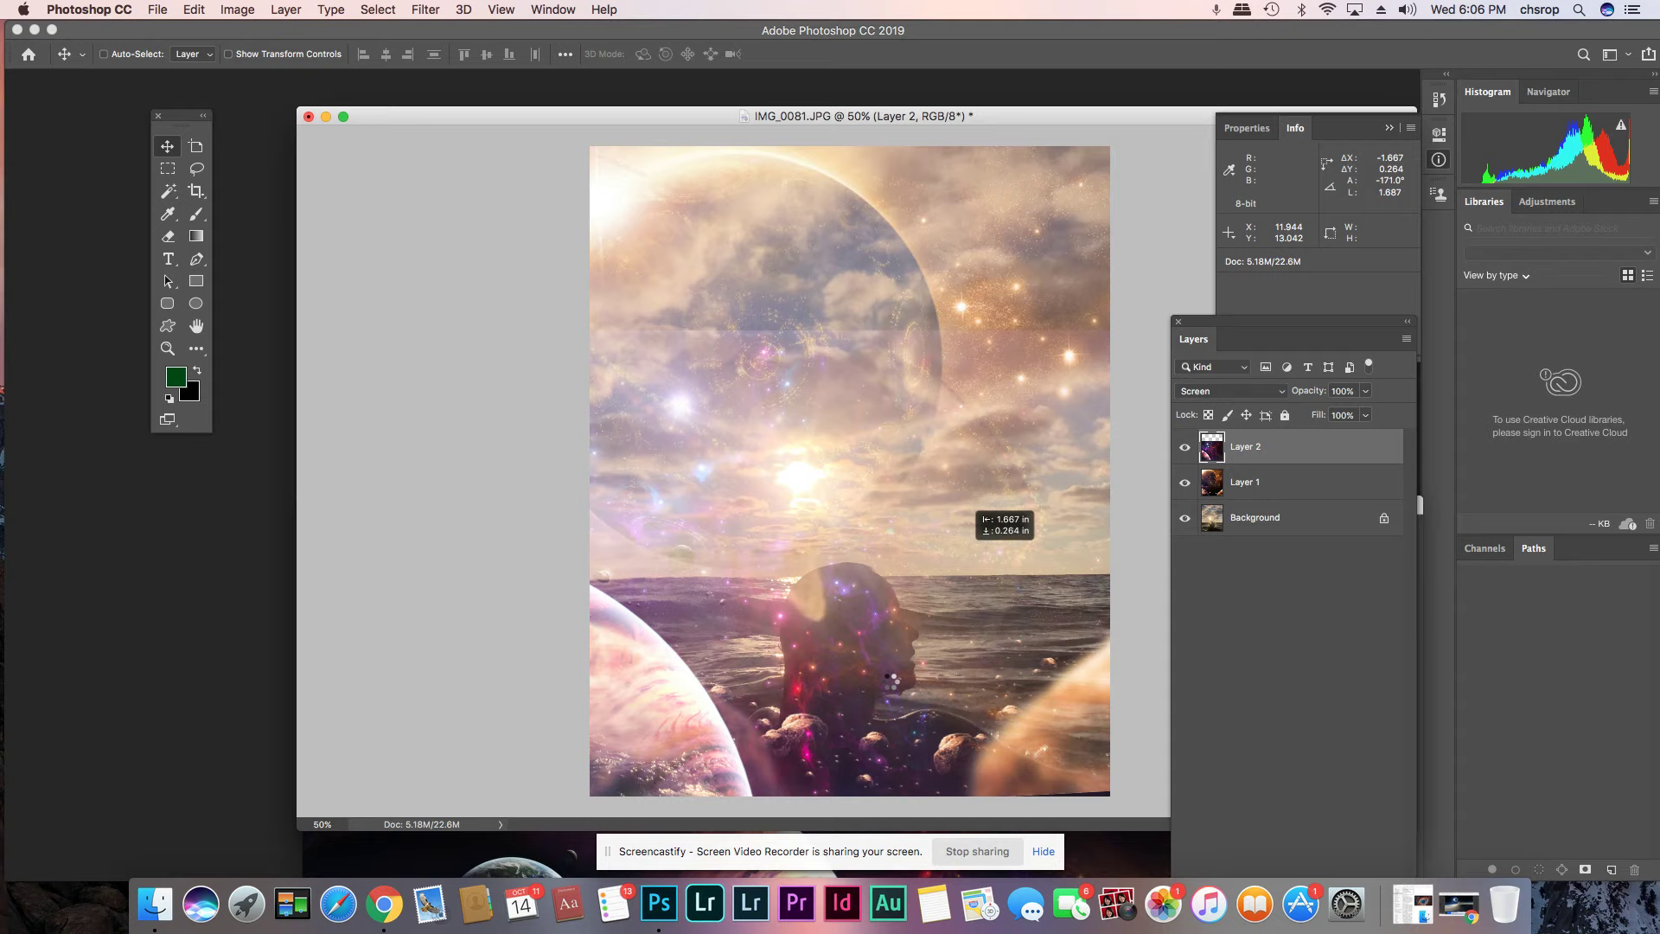
{"action": "left_click_drag", "start_coordinate": [896, 680], "coordinate": [896, 680]}
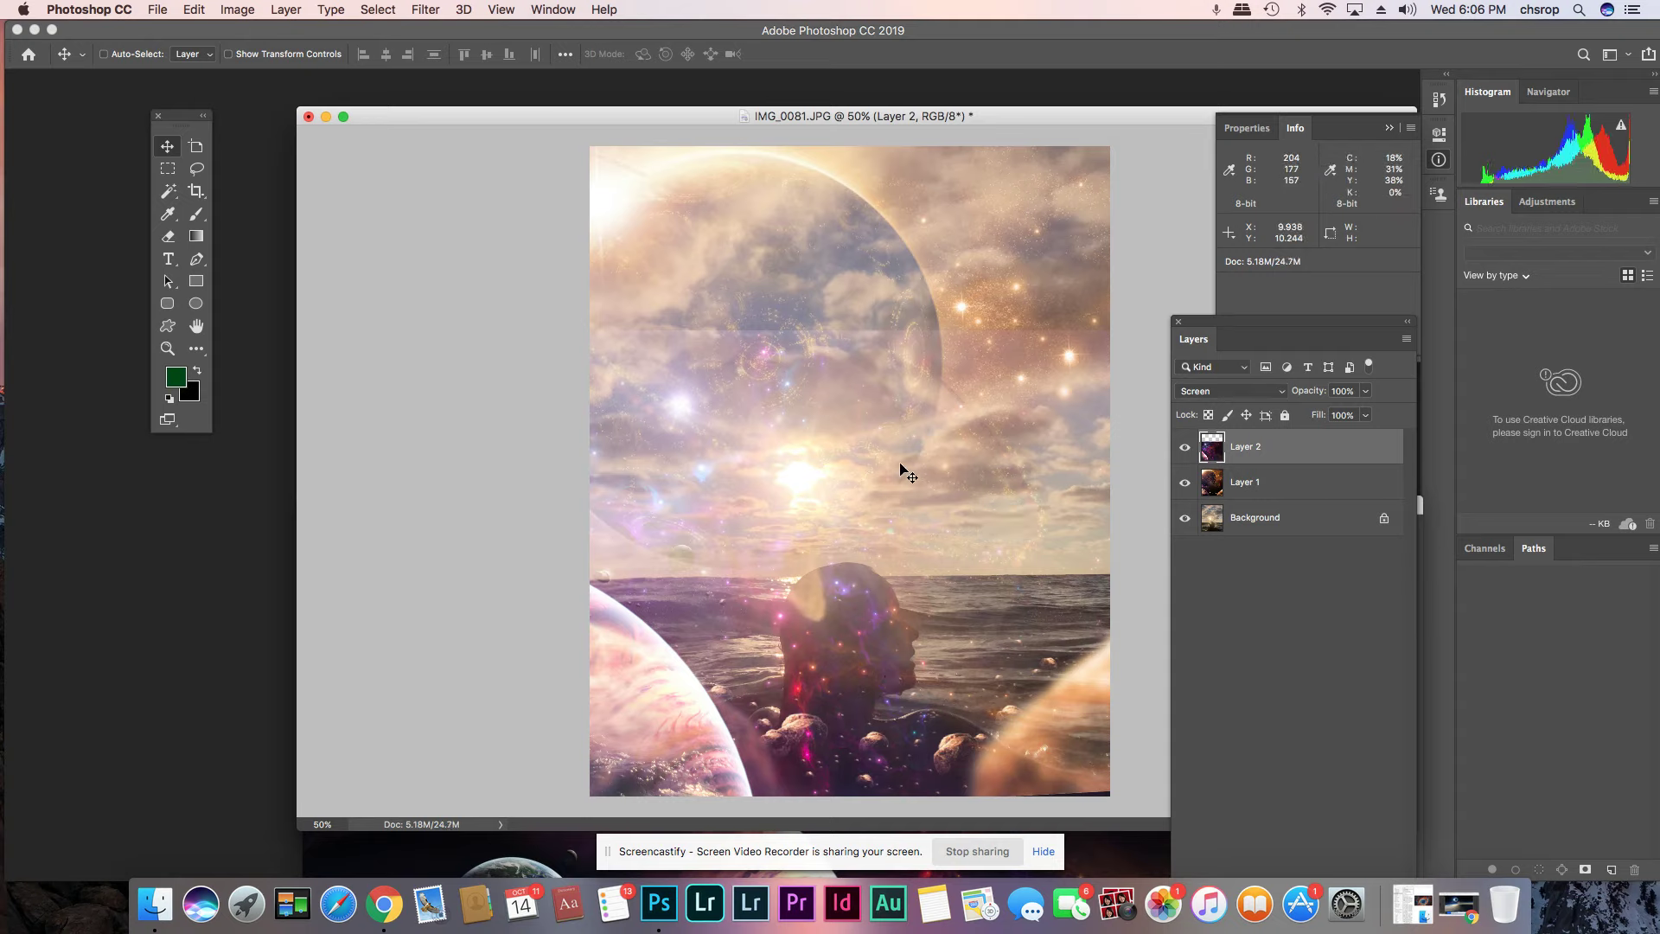
- Switch to the Eraser with an 87 px soft brush to erase the top of Layer 2
{"action": "left_click", "coordinate": [168, 236]}
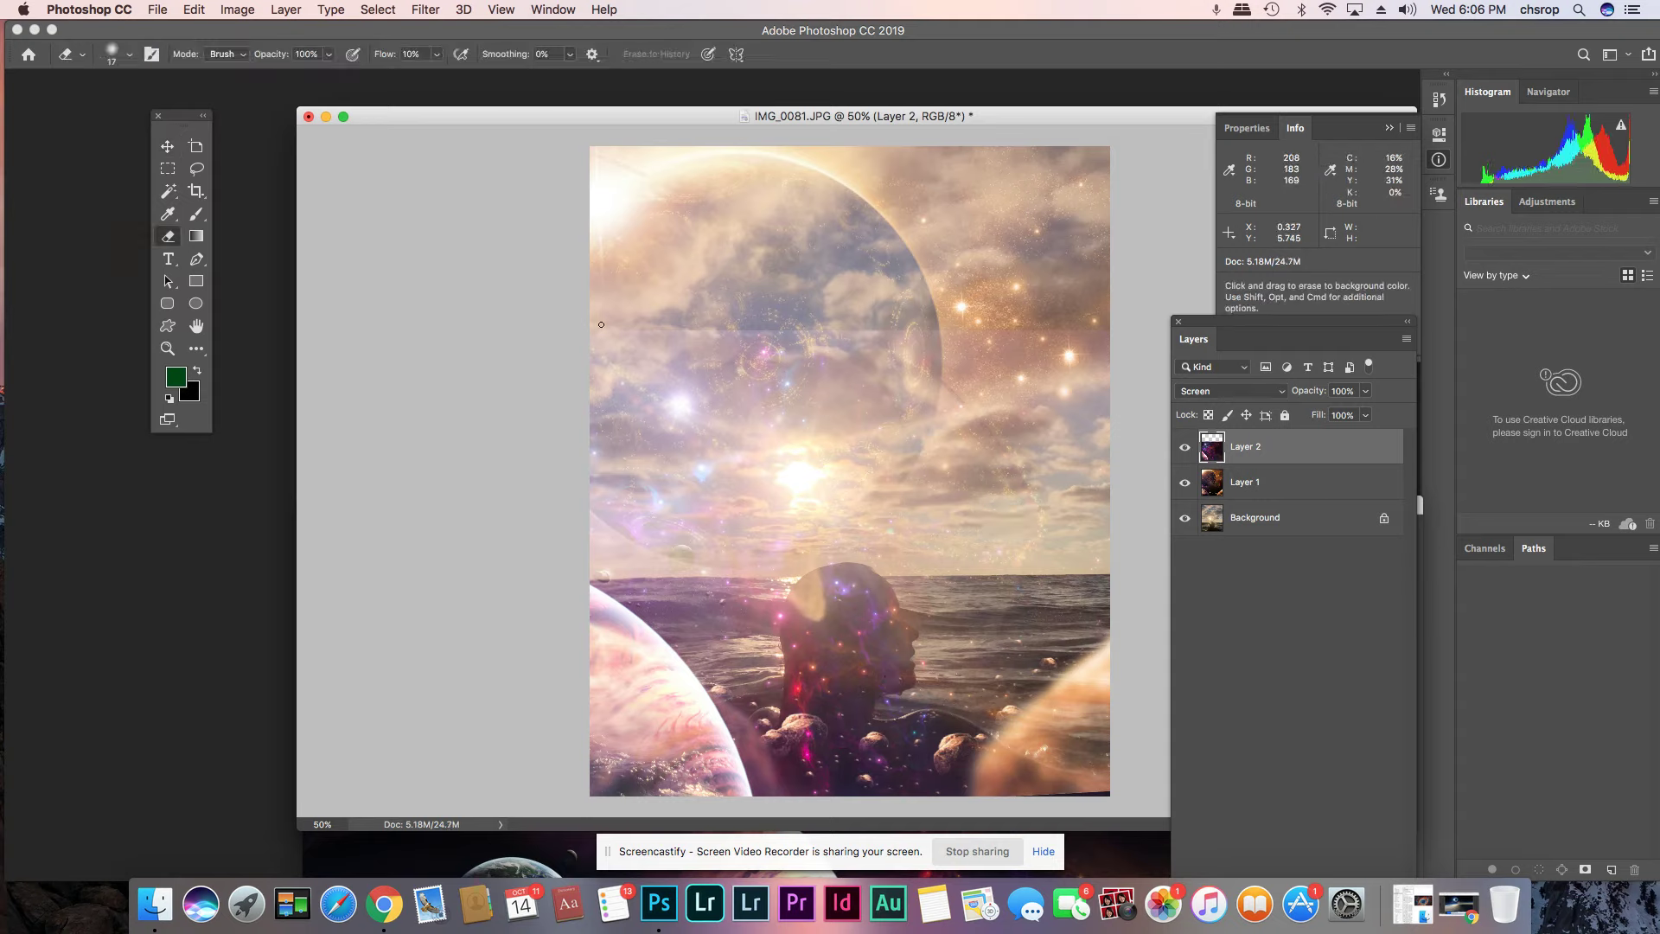
{"action": "right_click", "coordinate": [599, 324]}
{"action": "left_click_drag", "start_coordinate": [697, 371], "coordinate": [739, 371]}
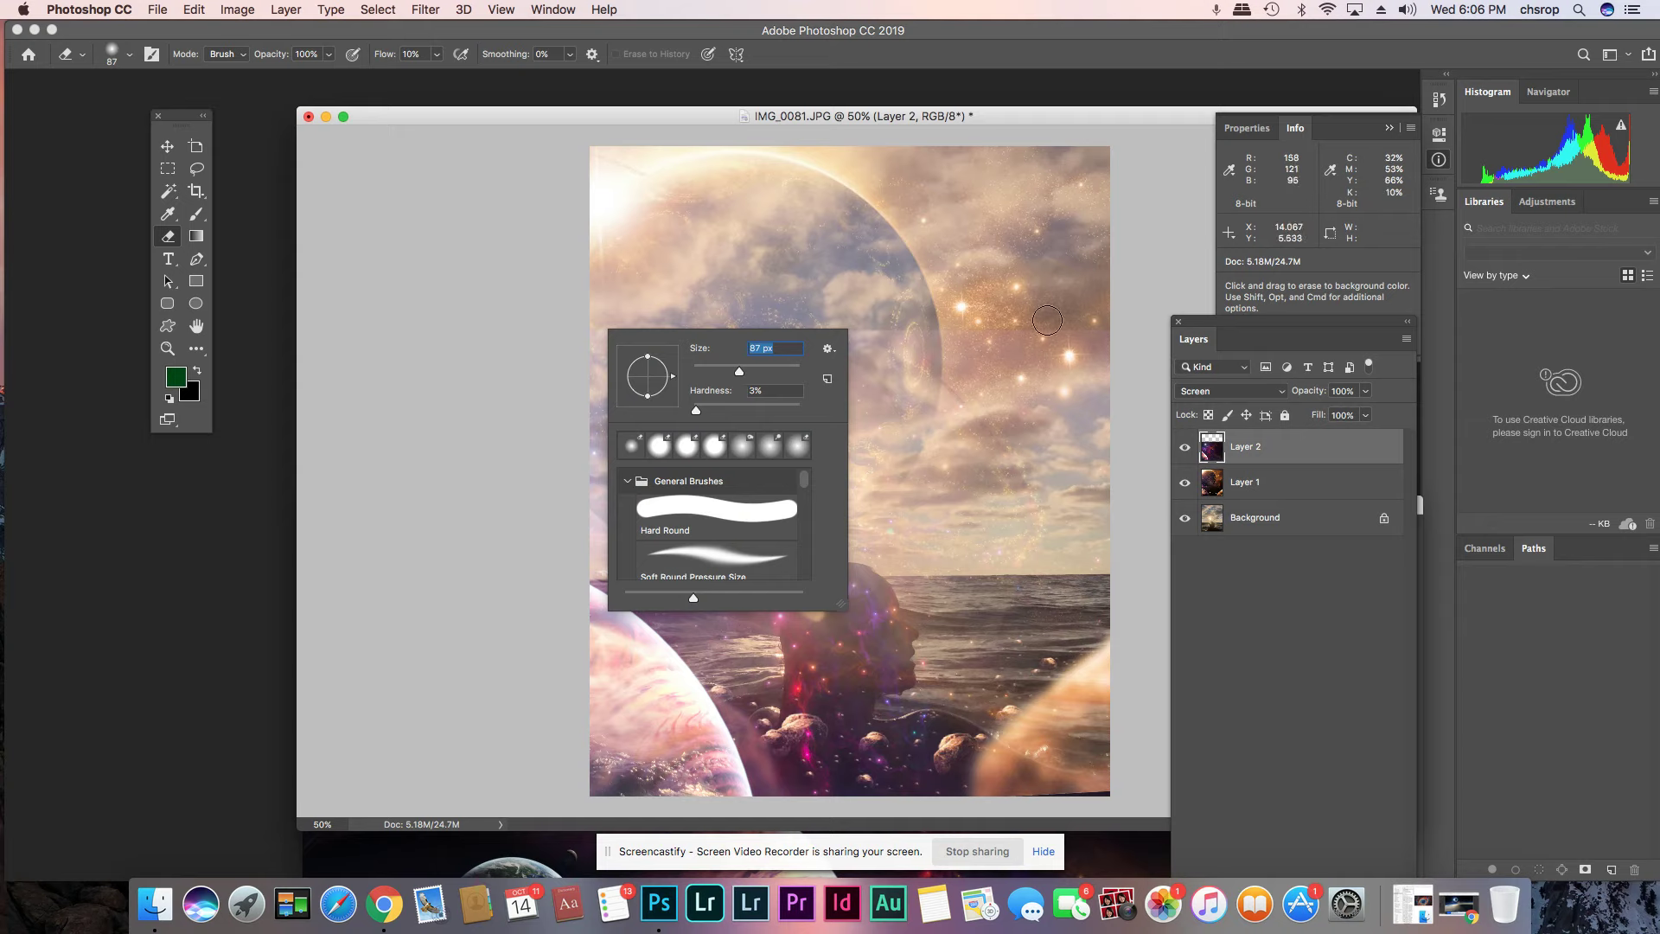
{"action": "key", "text": "Return"}
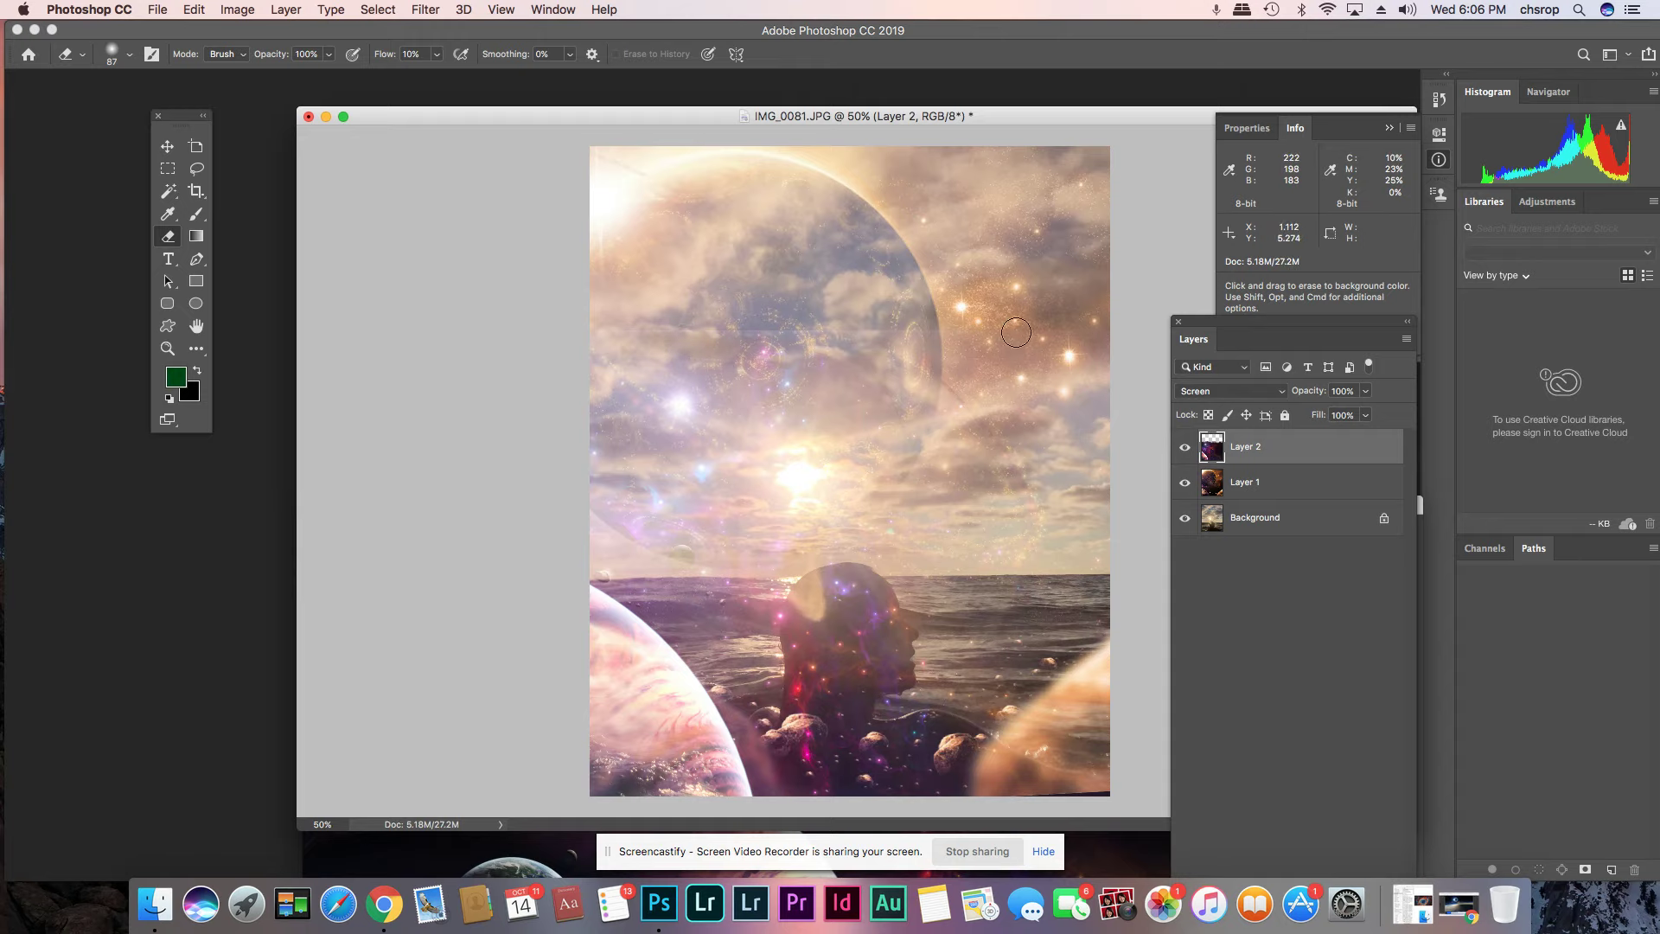
- Hide Layer 1 and the Background to inspect the erased area, then show them again
{"action": "left_click", "coordinate": [1184, 481]}
{"action": "left_click", "coordinate": [1185, 517]}
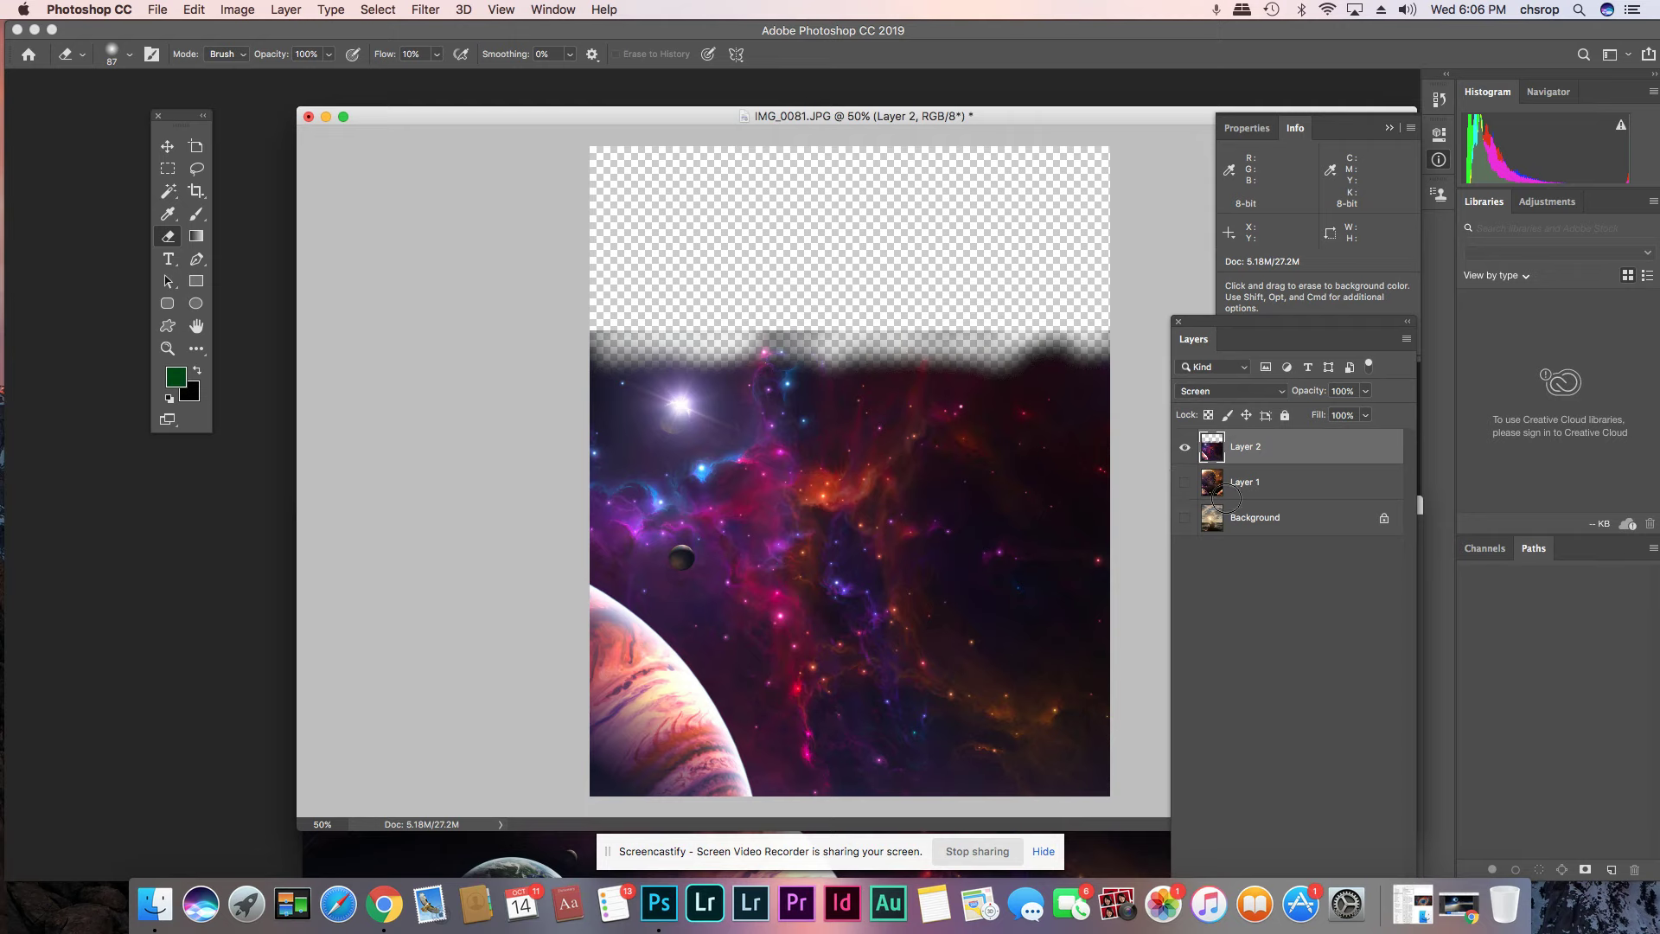
{"action": "left_click", "coordinate": [1185, 482]}
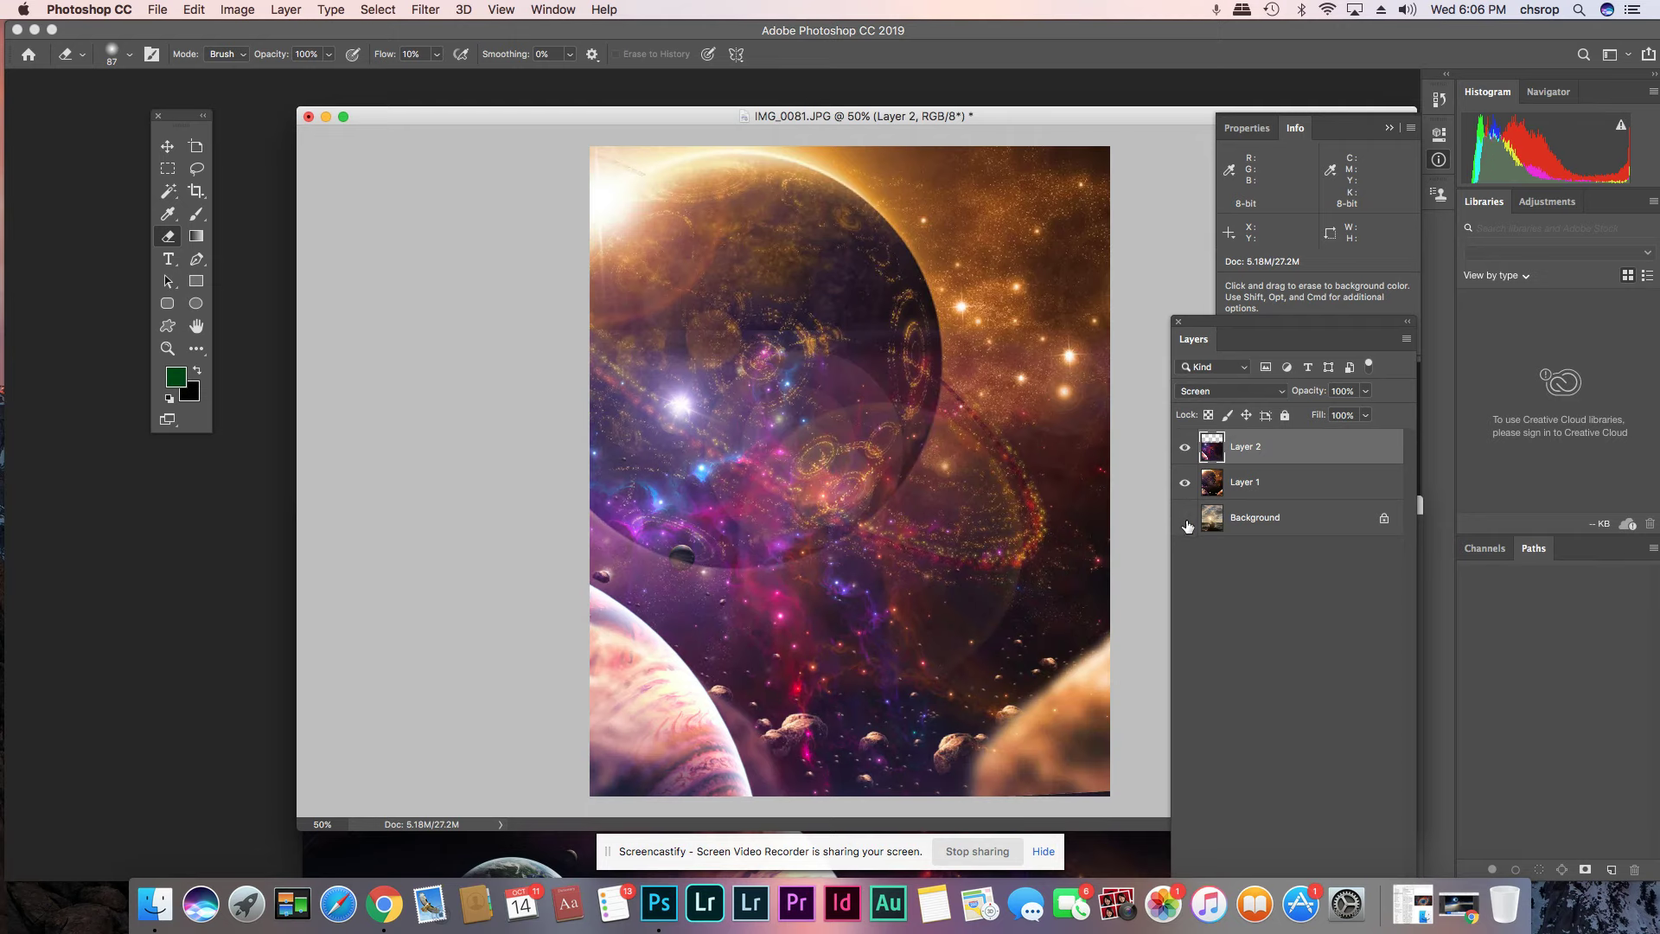
{"action": "left_click", "coordinate": [1185, 519]}
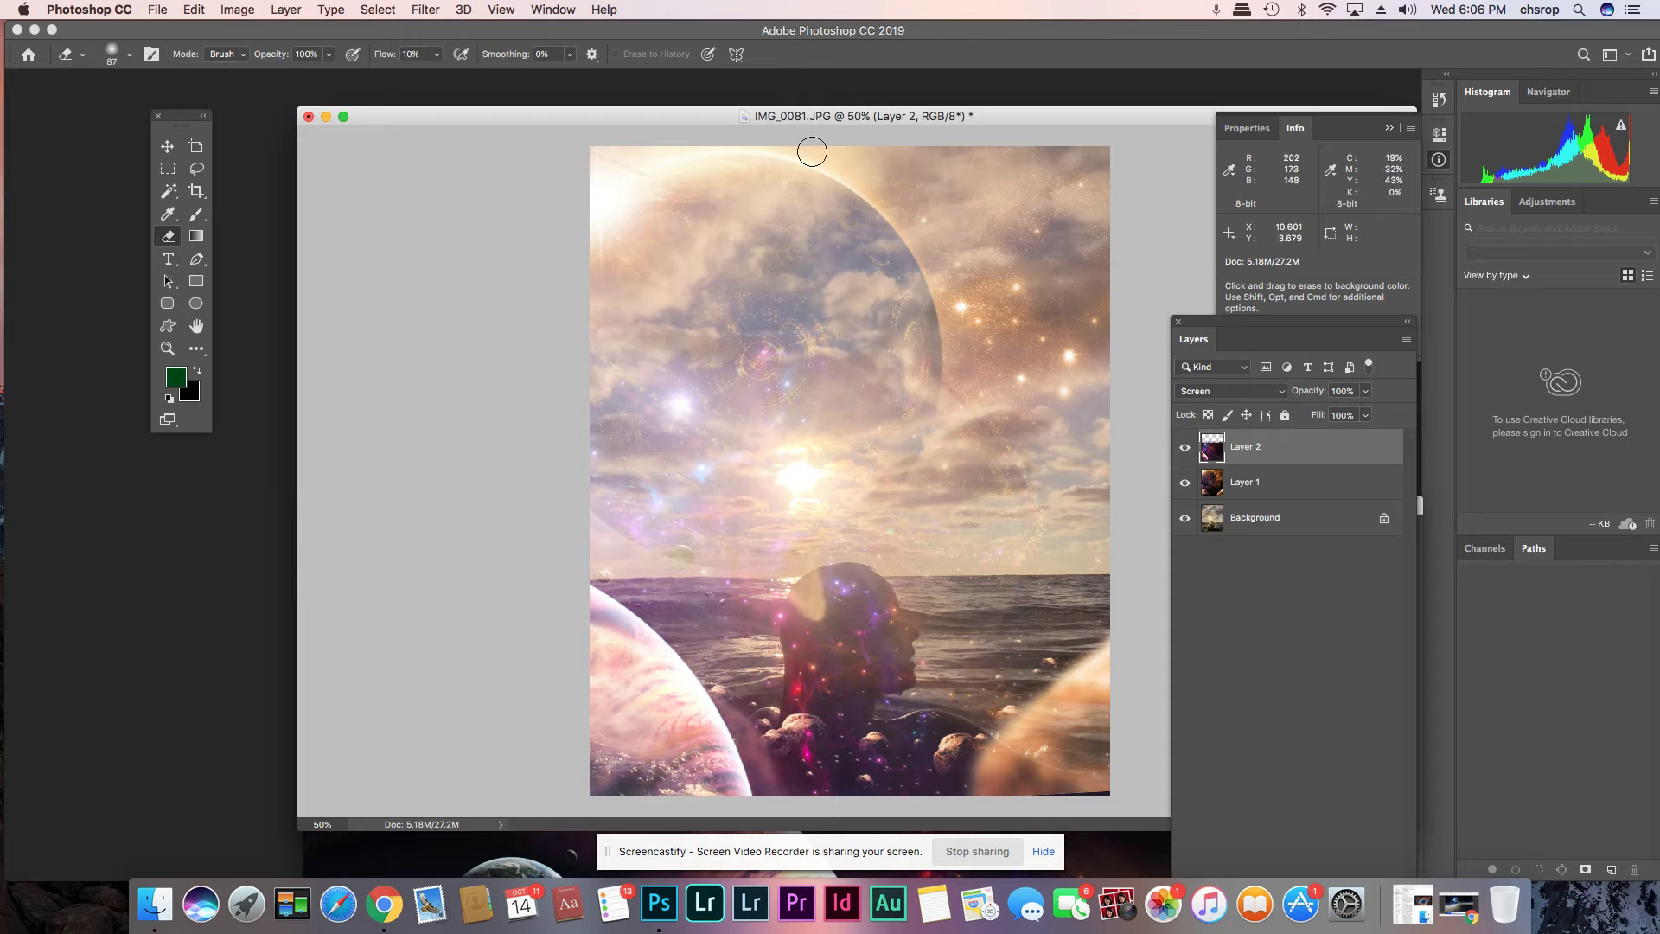
- Save a JPEG copy named exa.jpg in Downloads, keeping Quality 12
{"action": "left_click", "coordinate": [154, 9]}
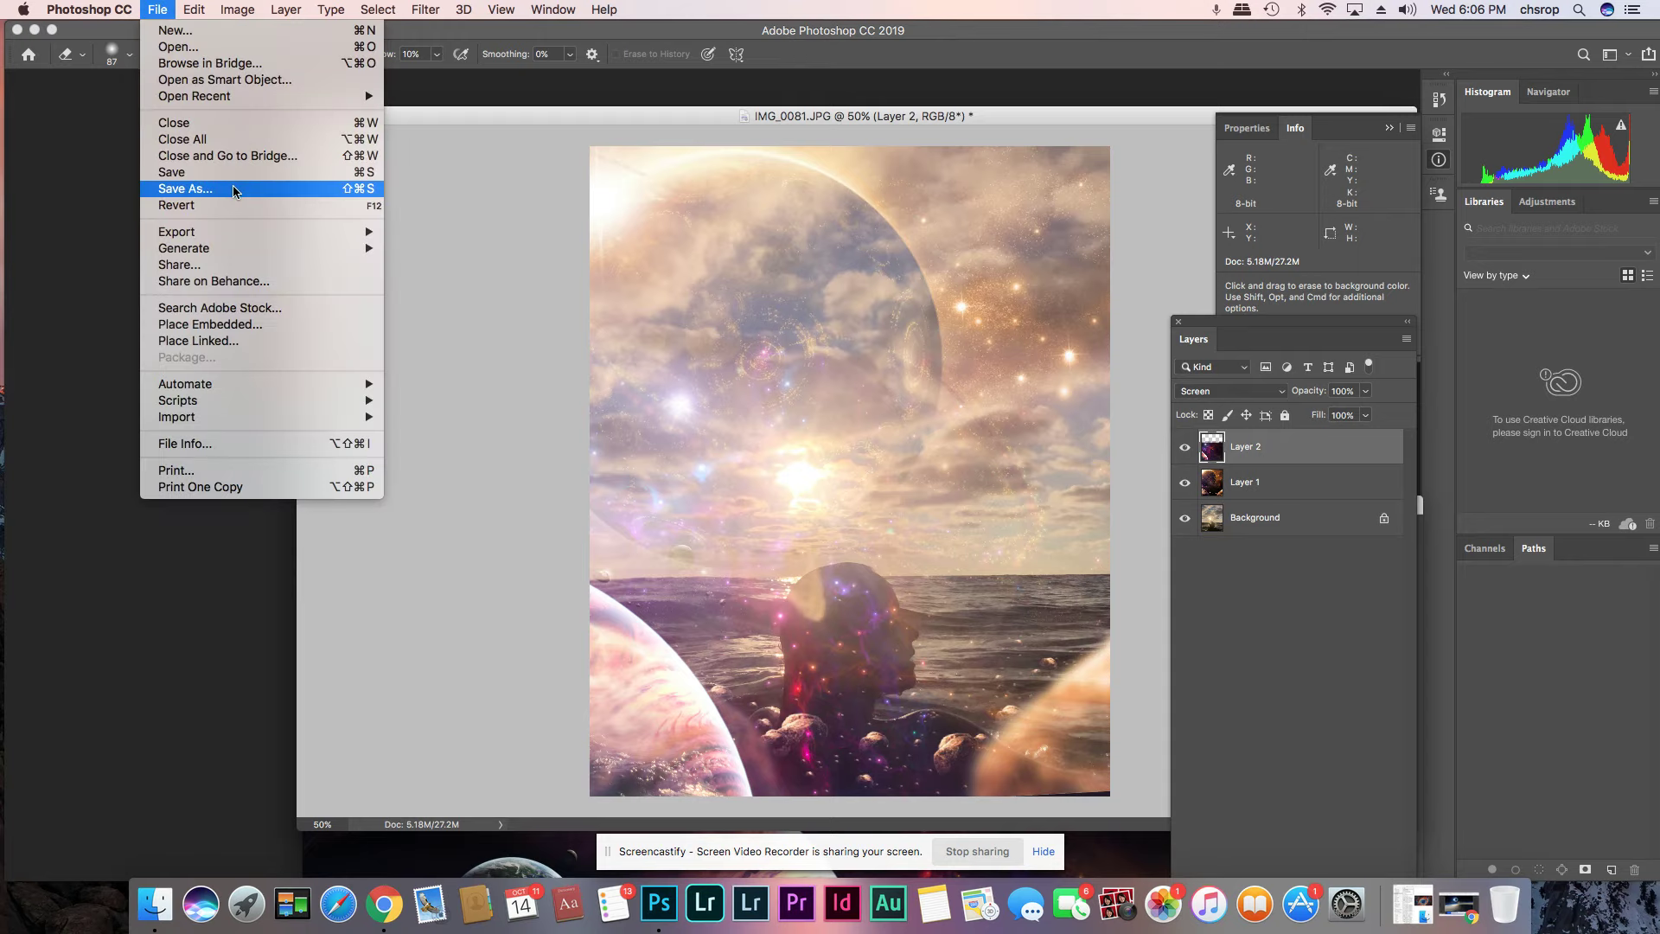
{"action": "left_click", "coordinate": [769, 415]}
{"action": "key", "text": "super+shift+s"}
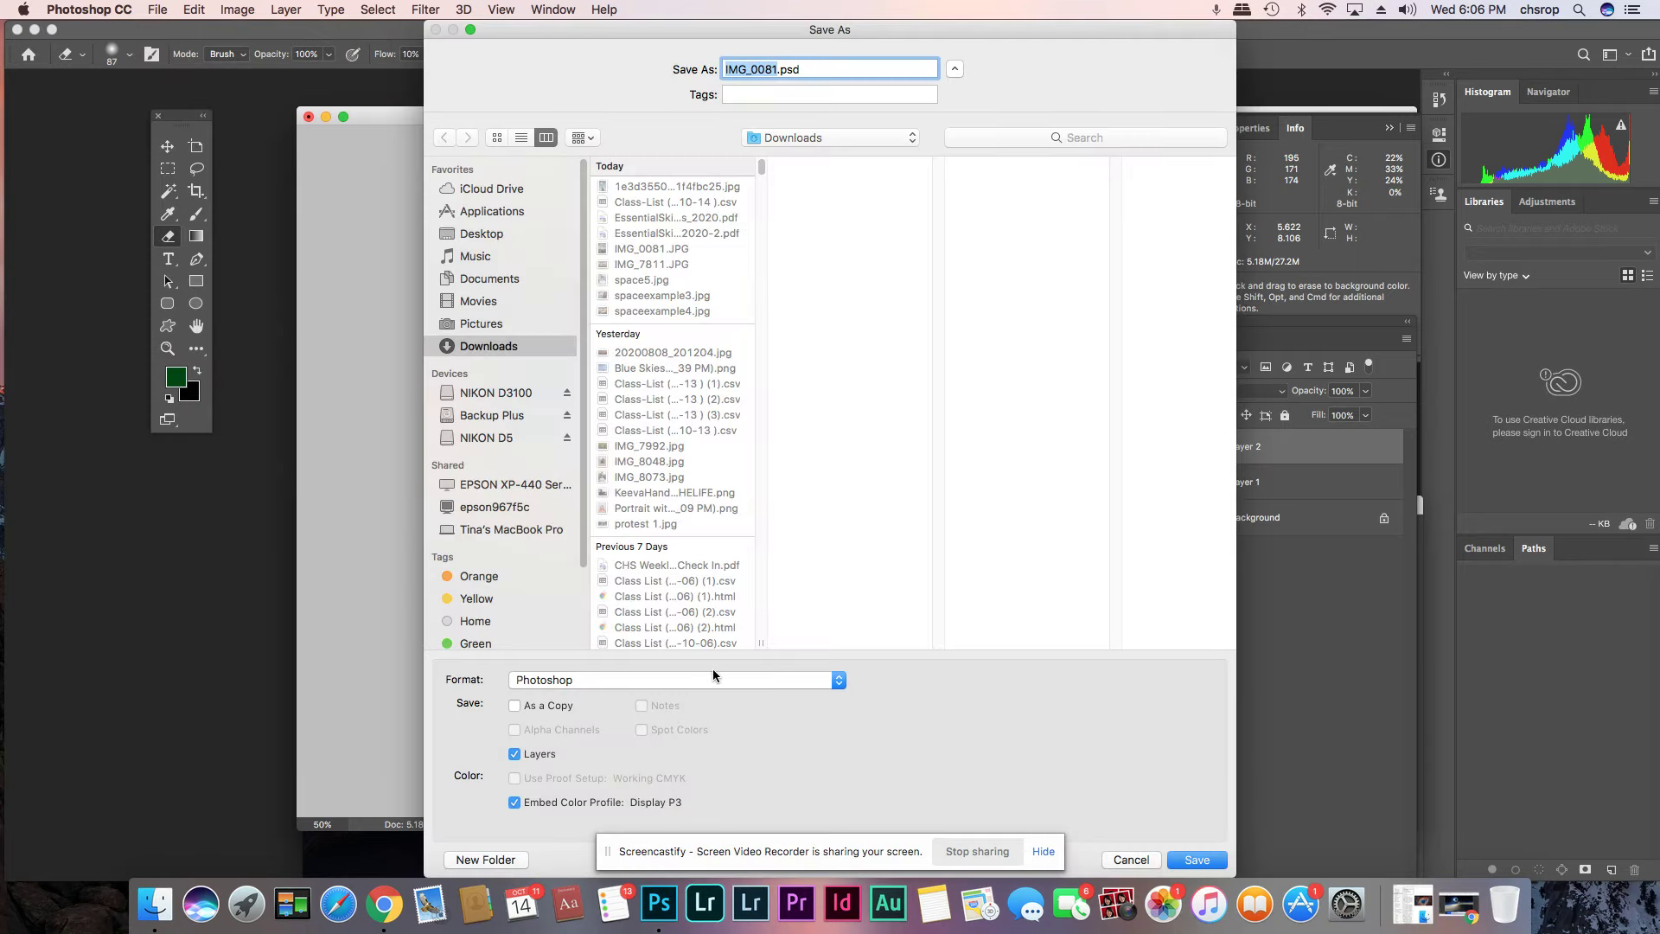
{"action": "left_click", "coordinate": [712, 680]}
{"action": "left_click", "coordinate": [686, 792]}
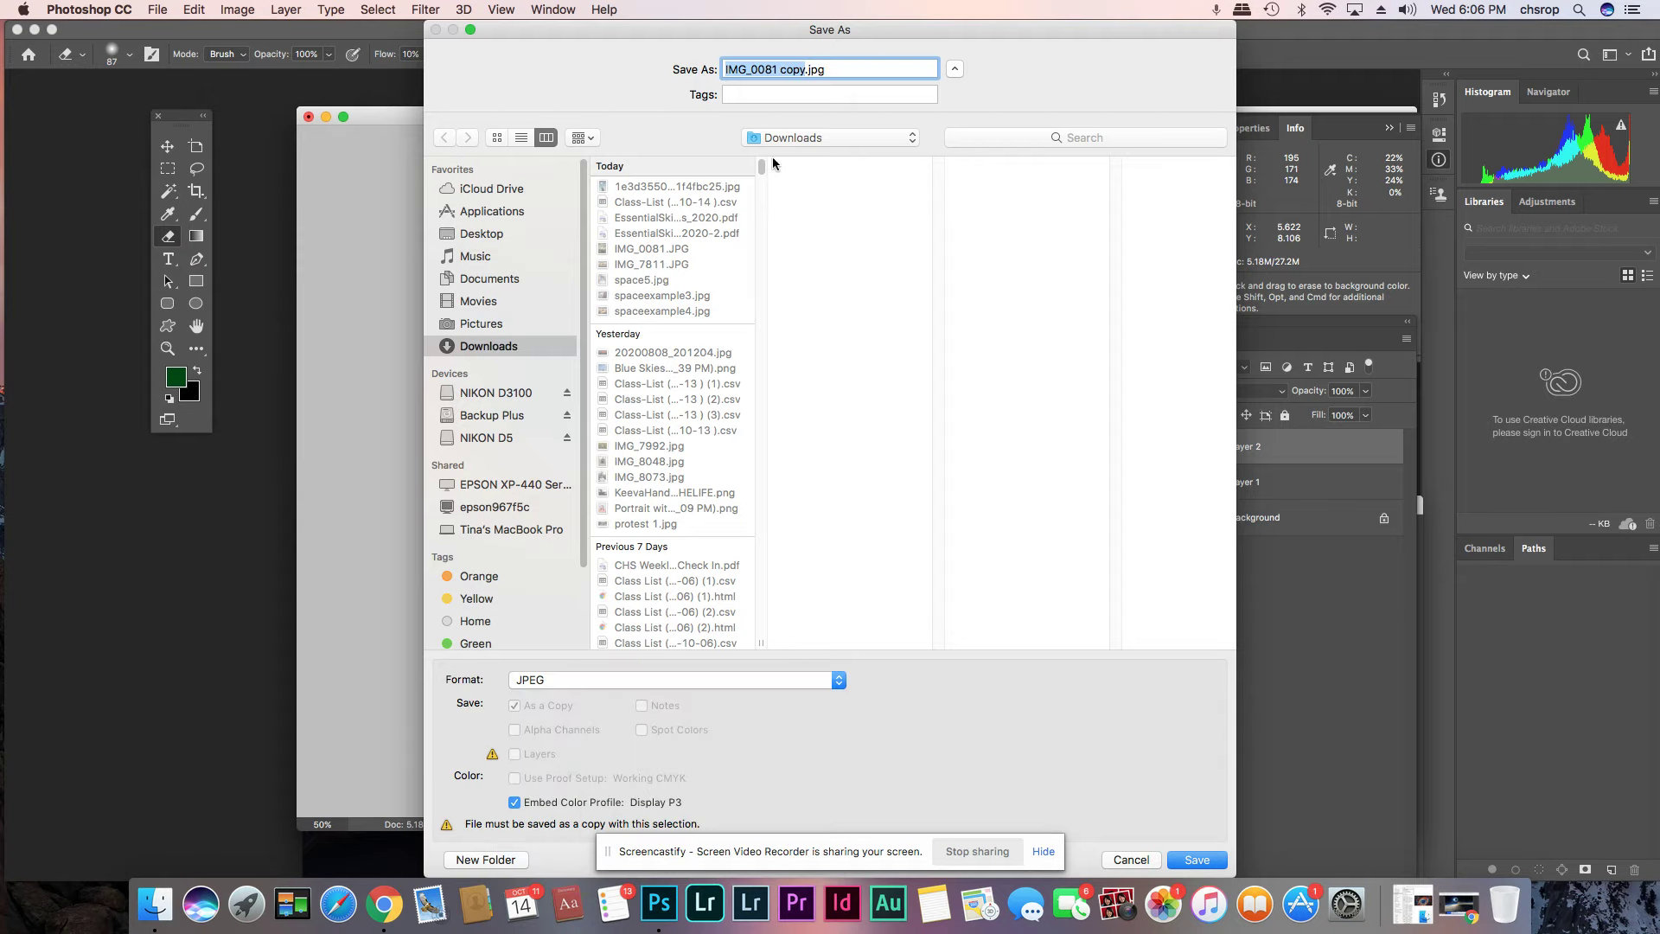
{"action": "key", "text": "BackSpace"}
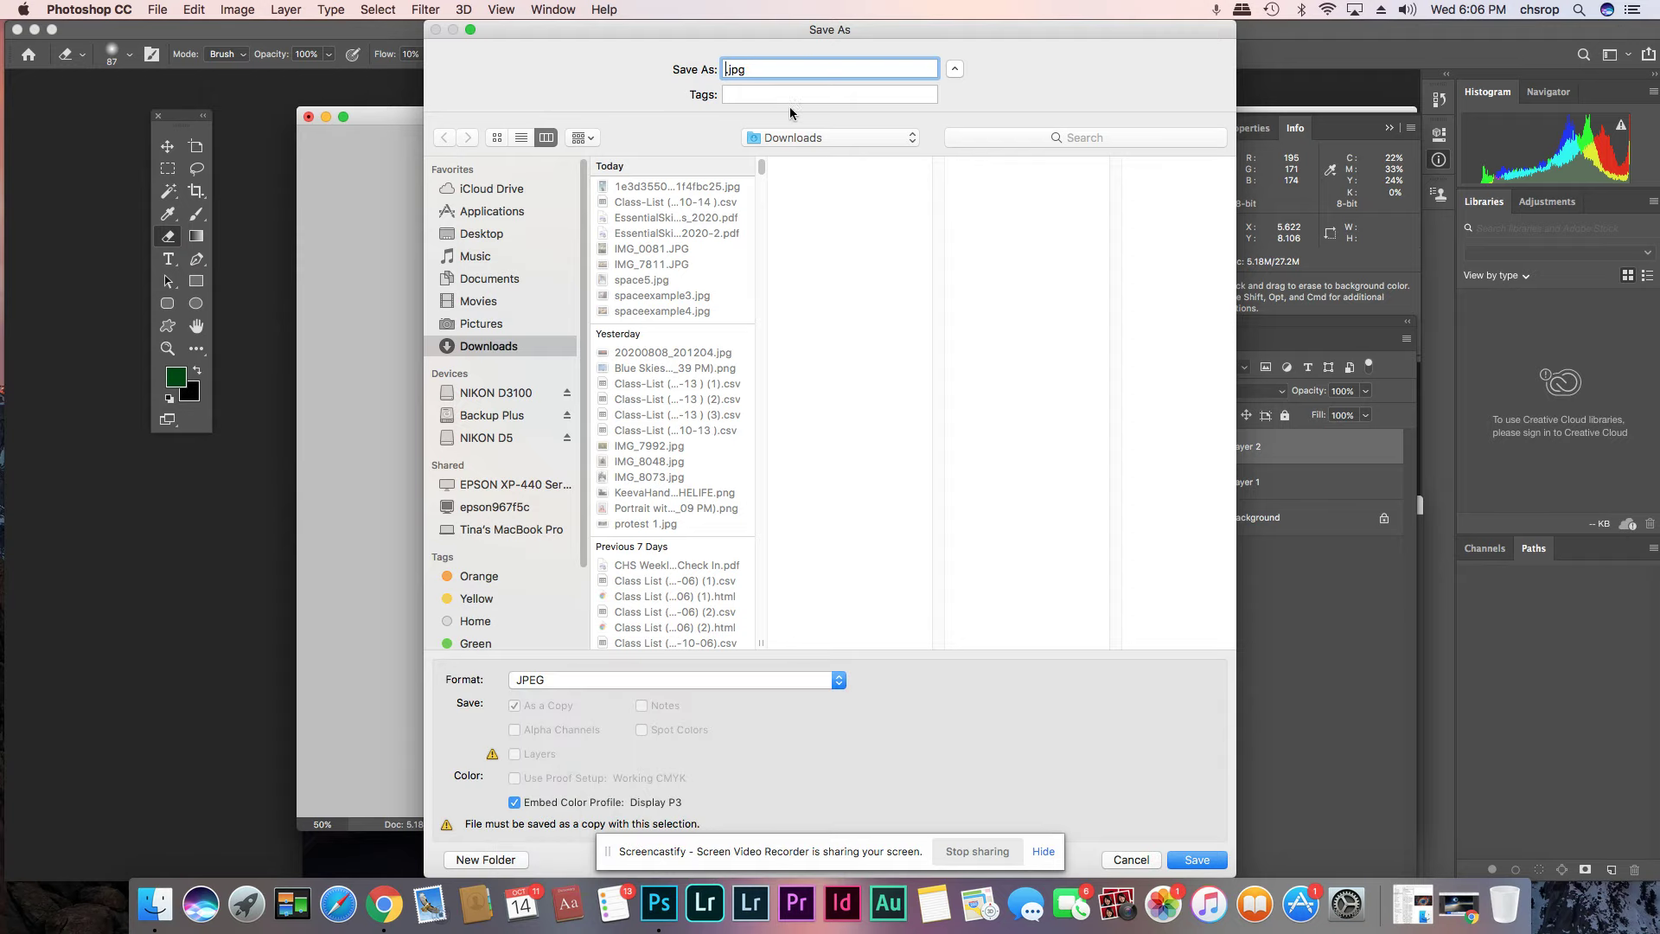
{"action": "type", "text": "example space6"}
{"action": "left_click", "coordinate": [1198, 859]}
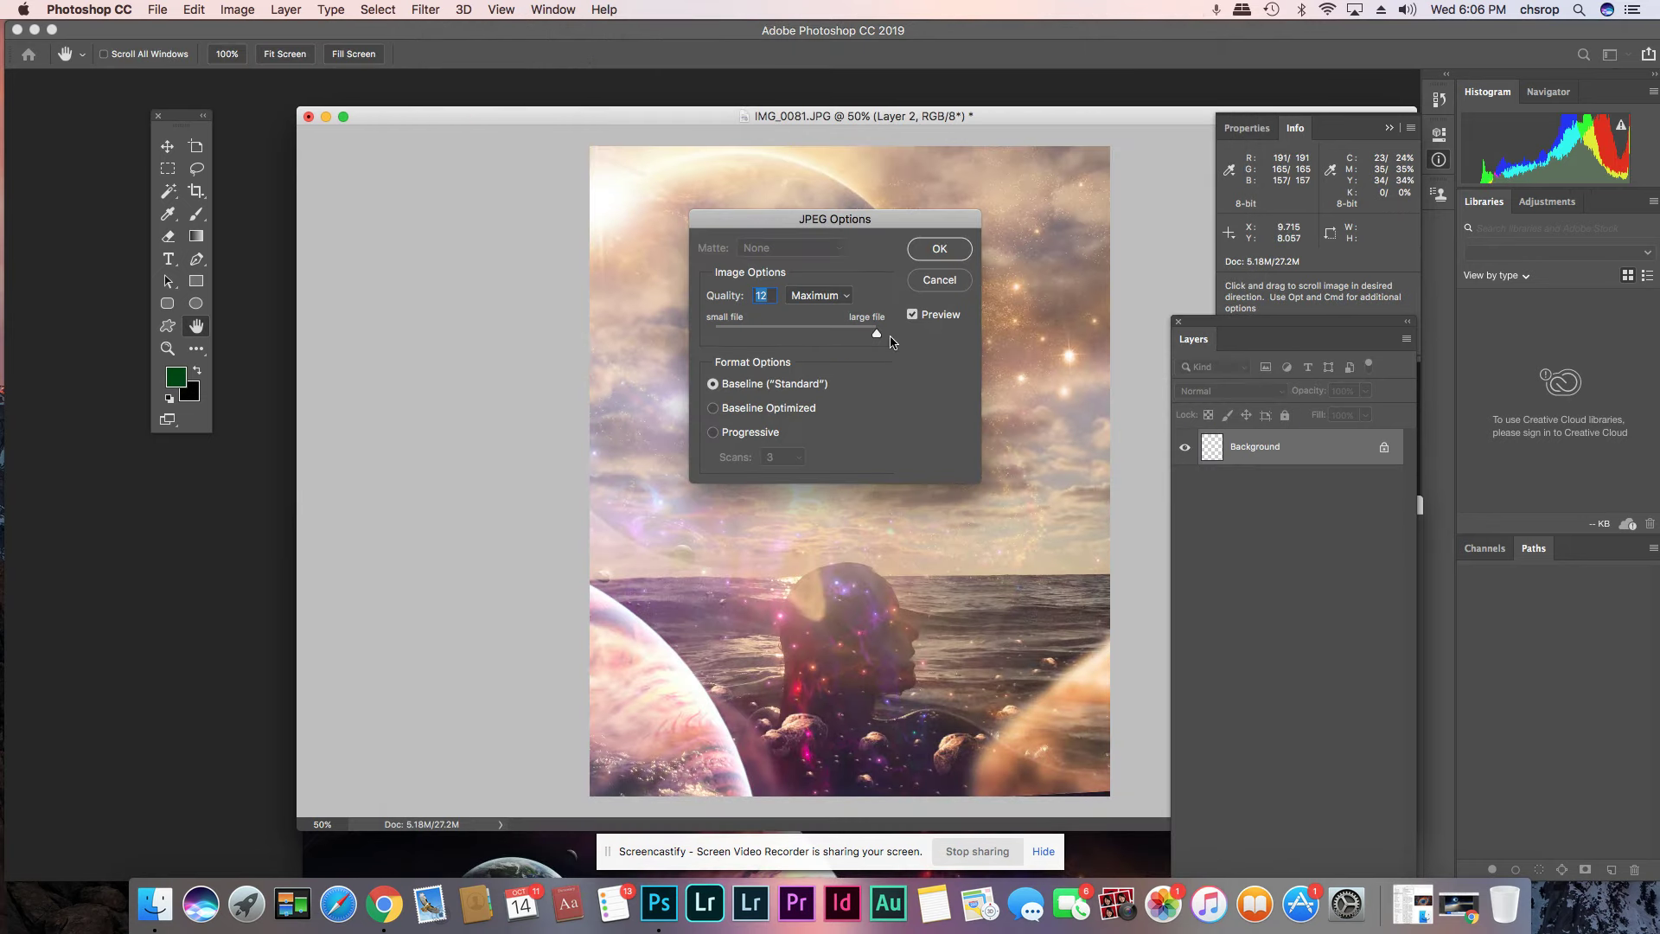
{"action": "left_click", "coordinate": [958, 258]}
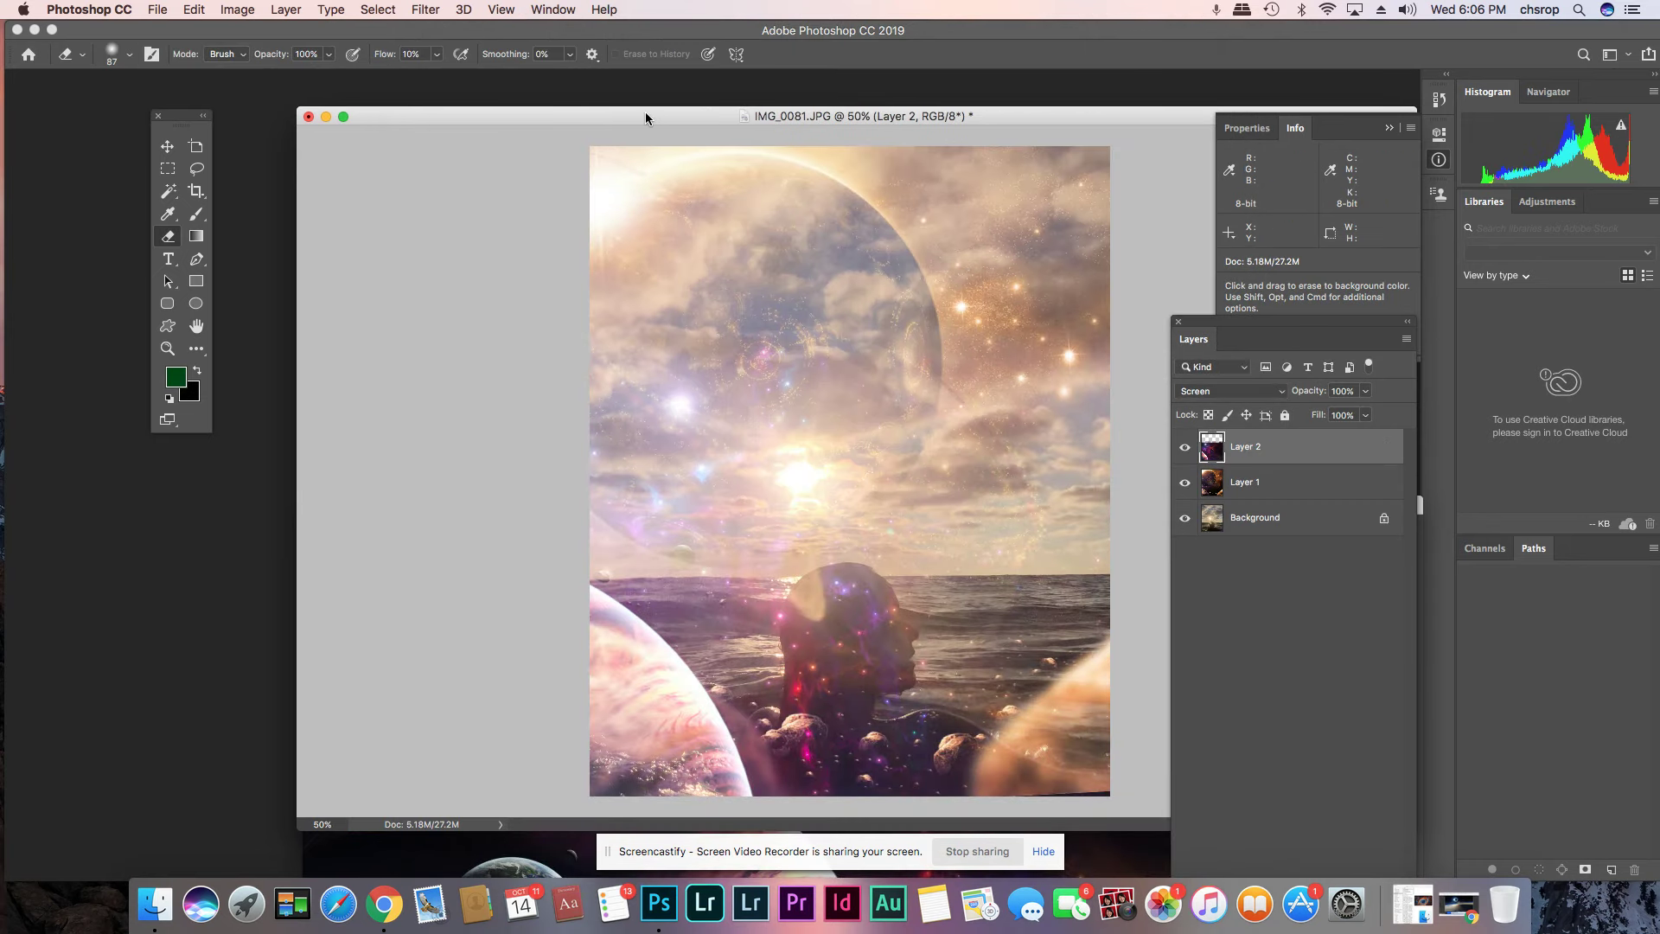
{"action": "left_click_drag", "start_coordinate": [645, 111], "coordinate": [514, 95]}
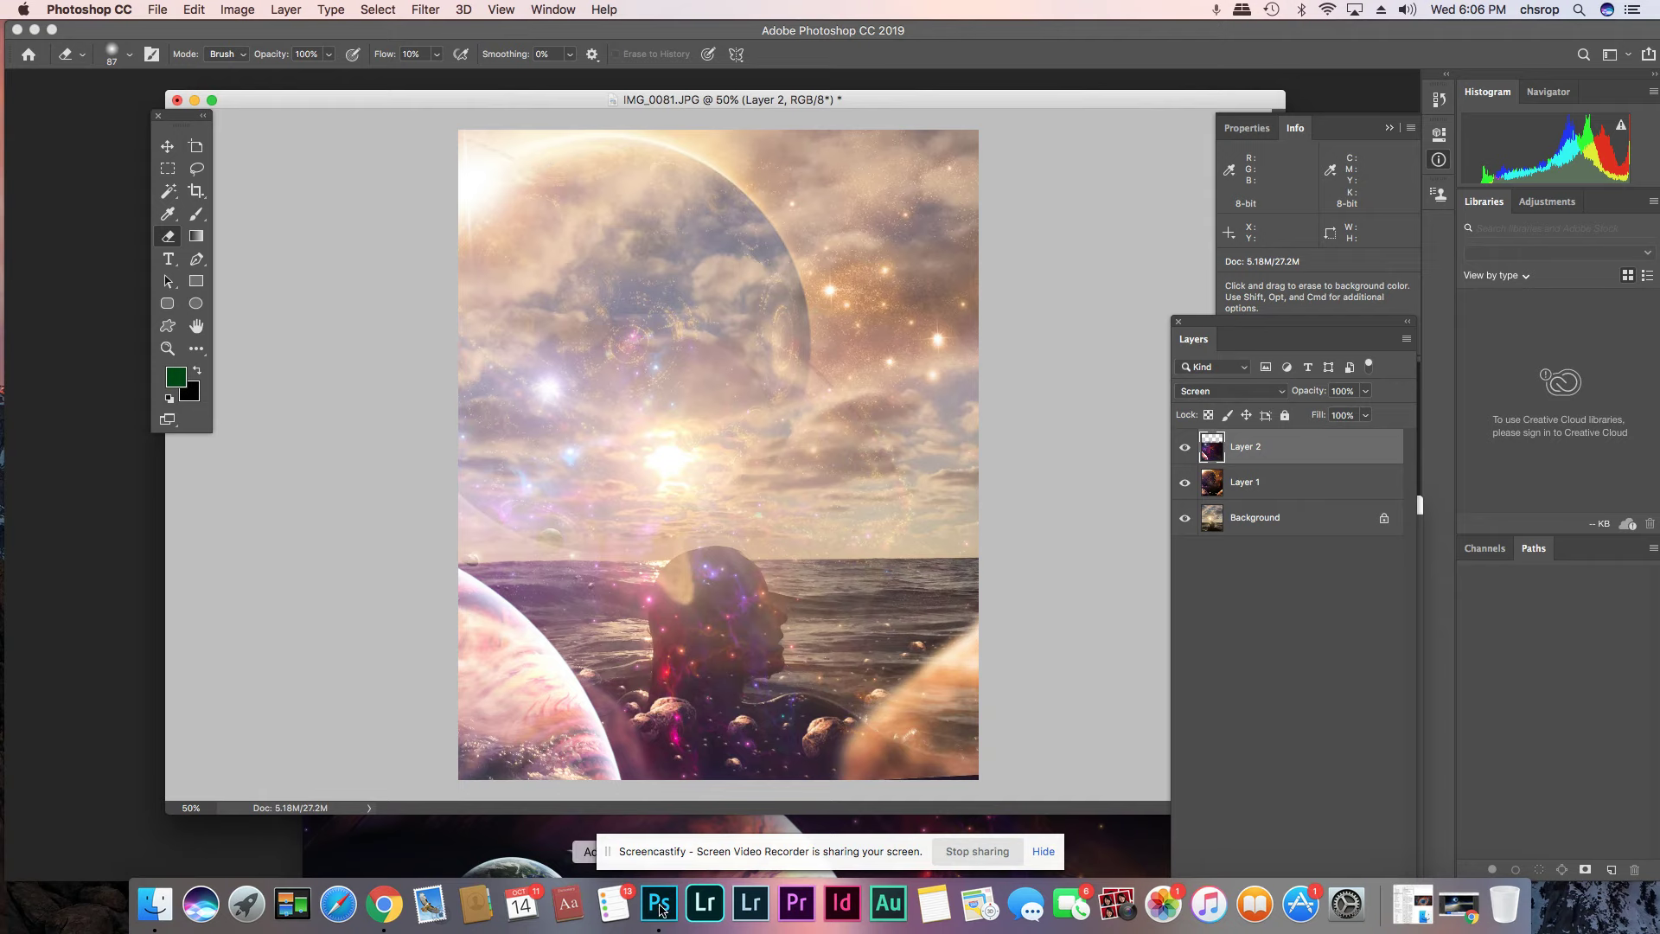